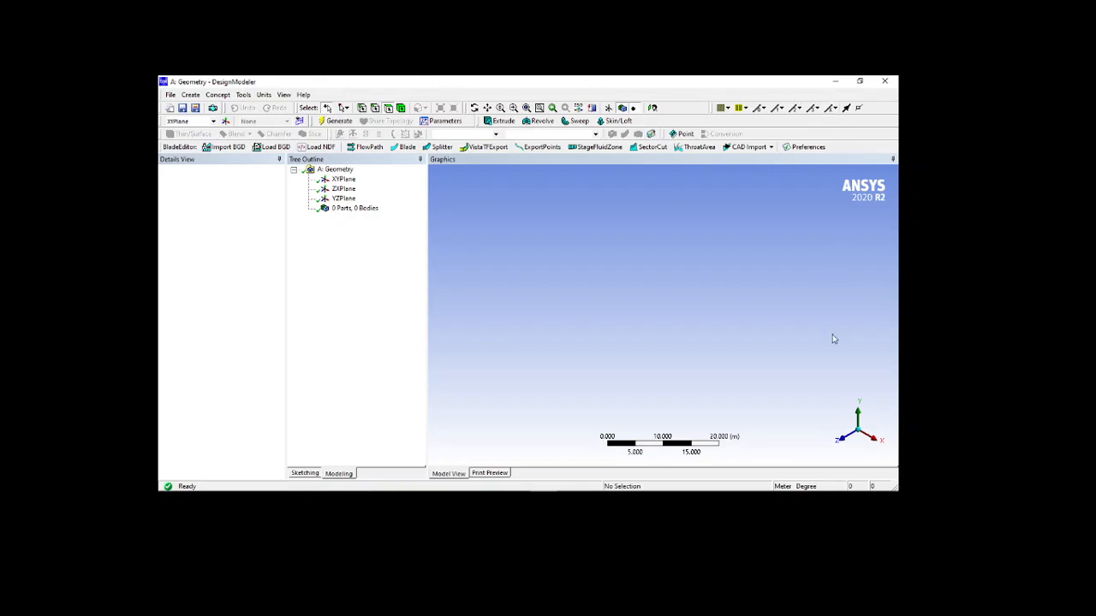
key(alt+Tab)
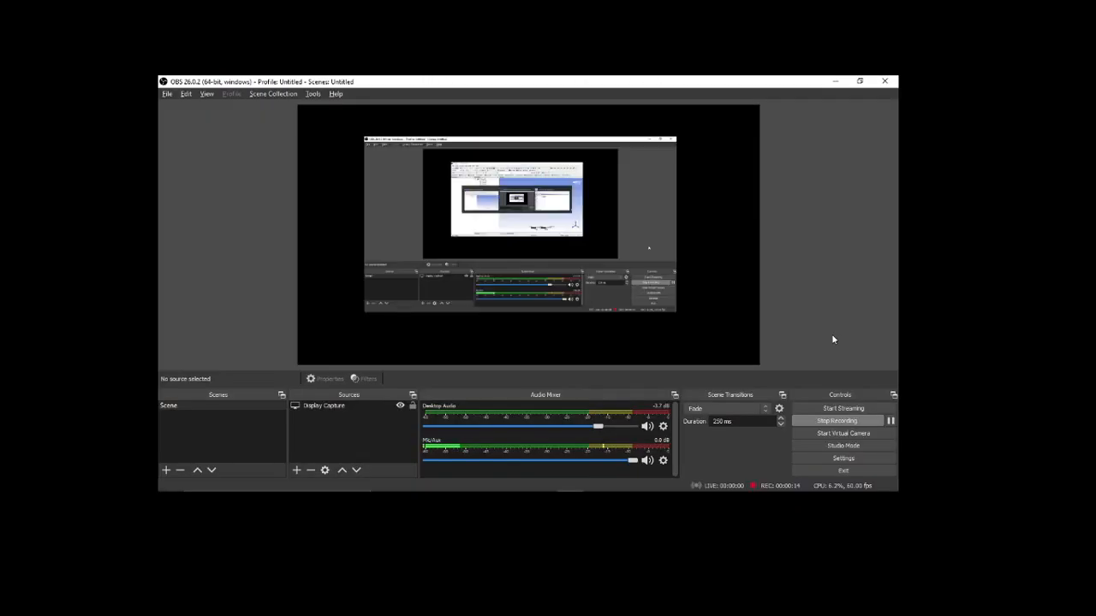
key(alt+Tab)
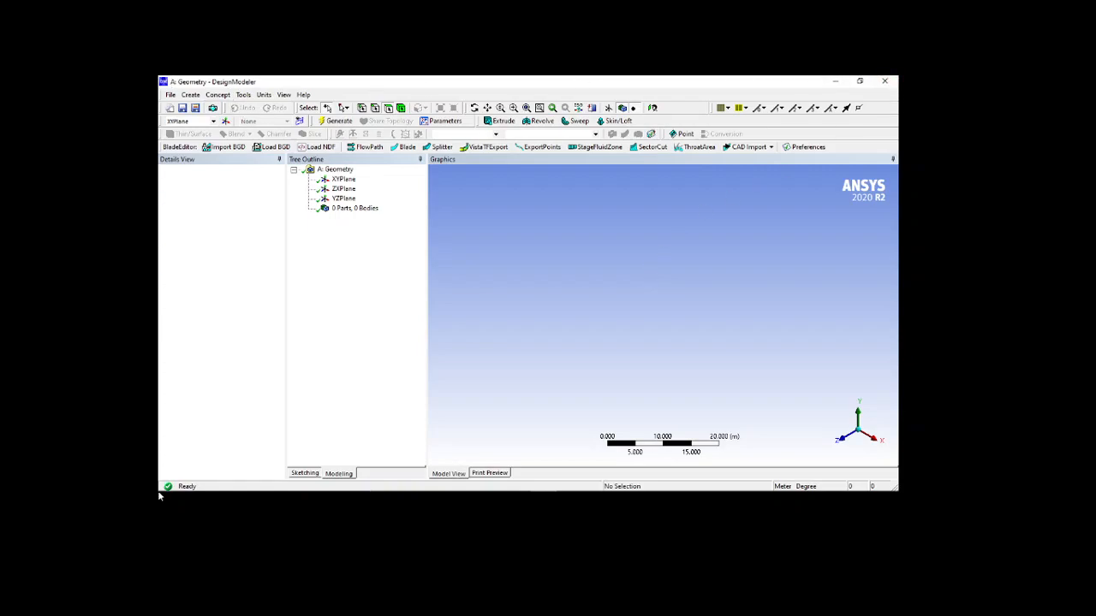
mouse_move(320, 490)
drag(295, 107, 297, 107)
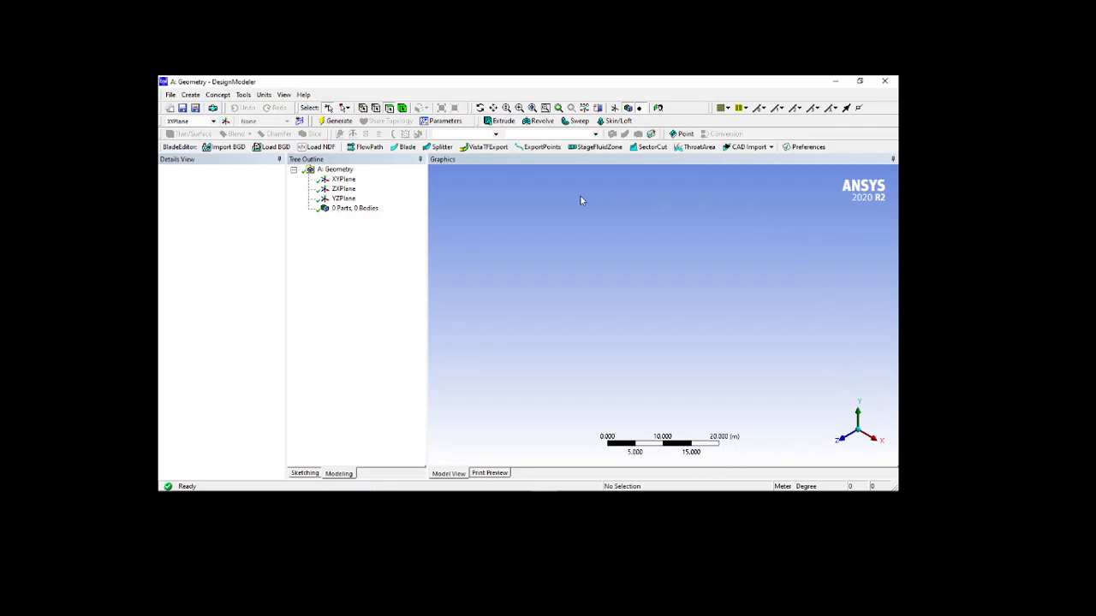
Look through the print preview of the geometry report and return to the model view.
click(495, 474)
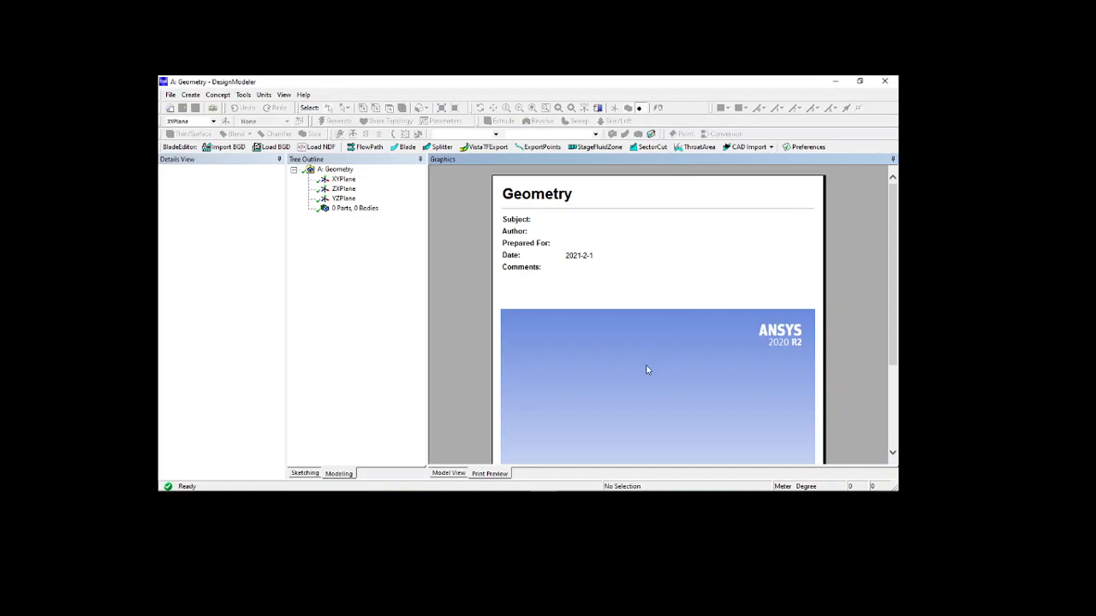
scroll(638, 339, down, 3)
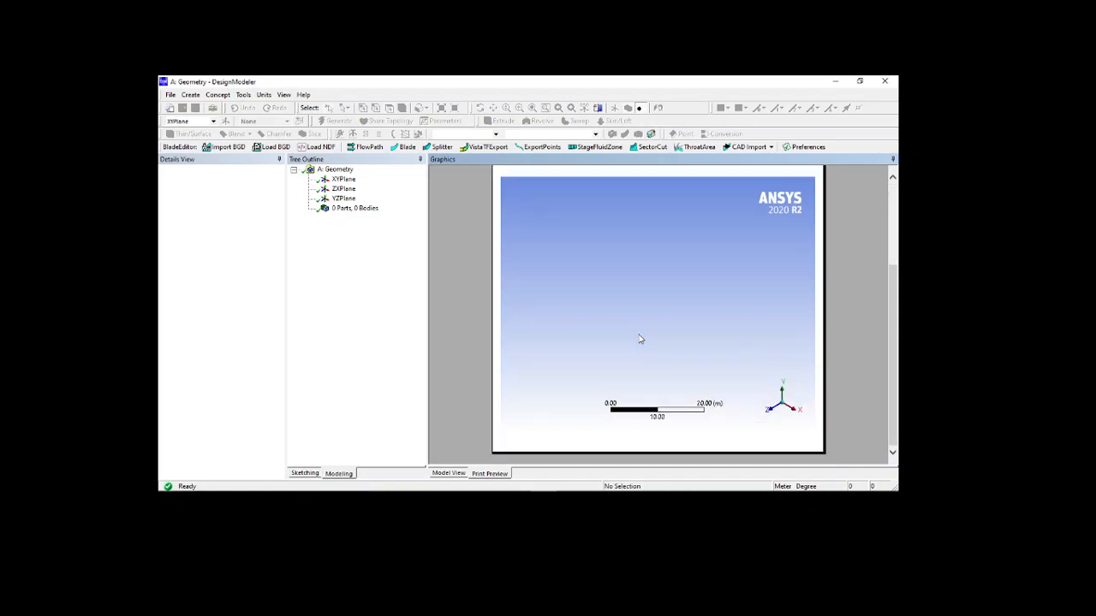
scroll(639, 339, up, 3)
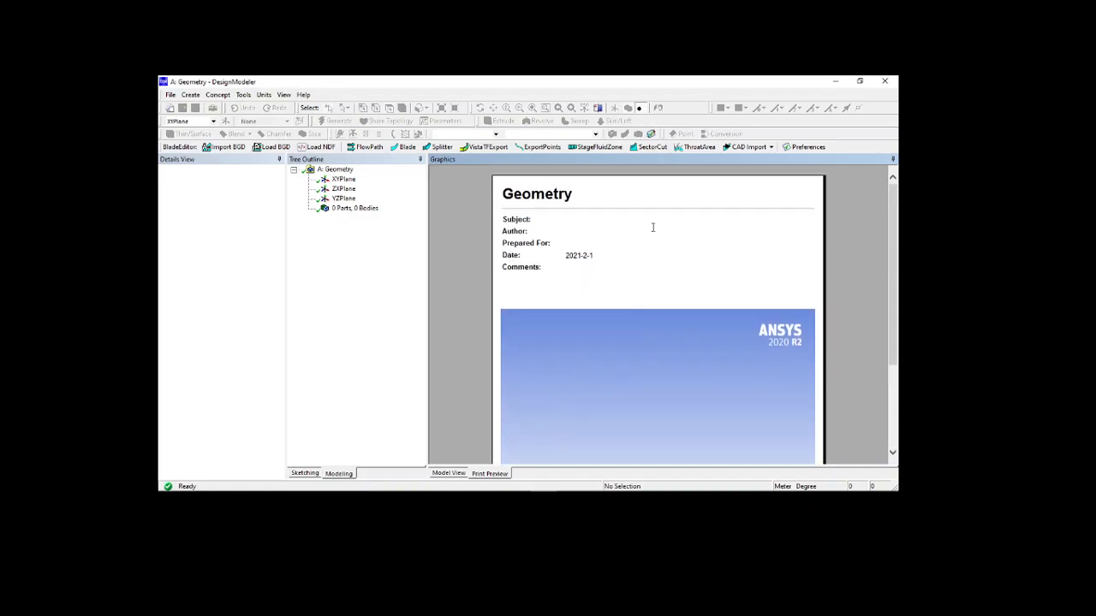
click(449, 473)
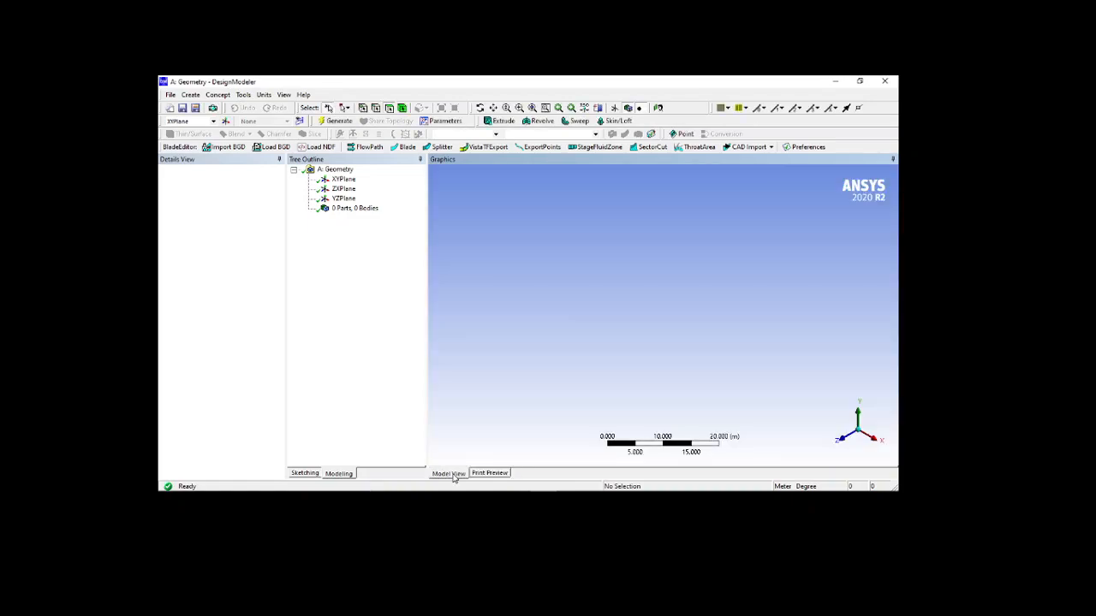
Select the XYPlane in the model tree to show its details.
click(344, 180)
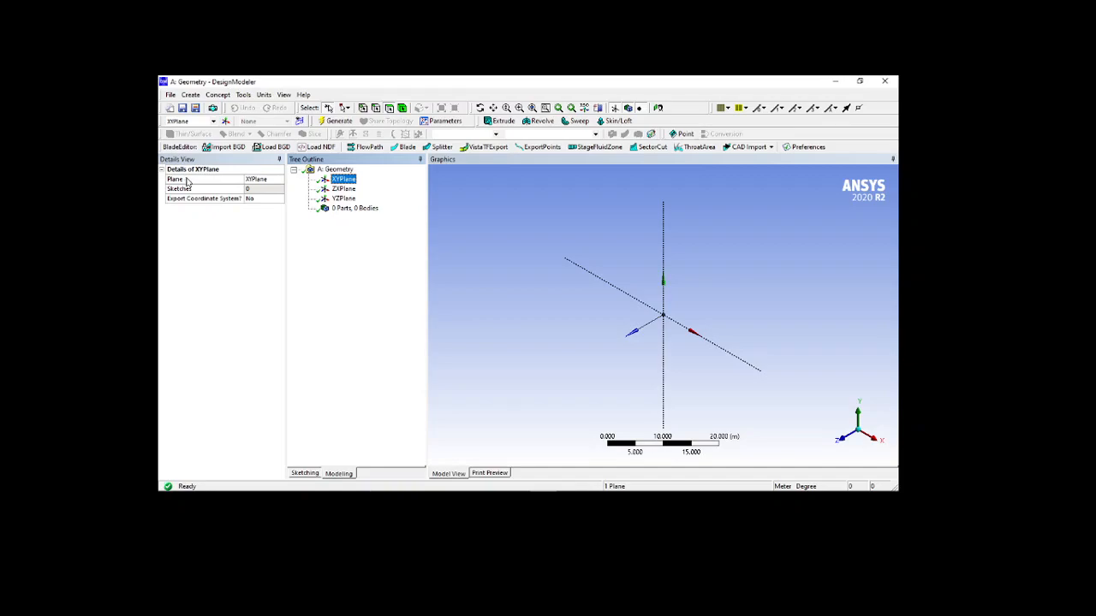
click(344, 179)
Auto-hide the Details View and Tree Outline panes, and pin both of them open again.
click(279, 160)
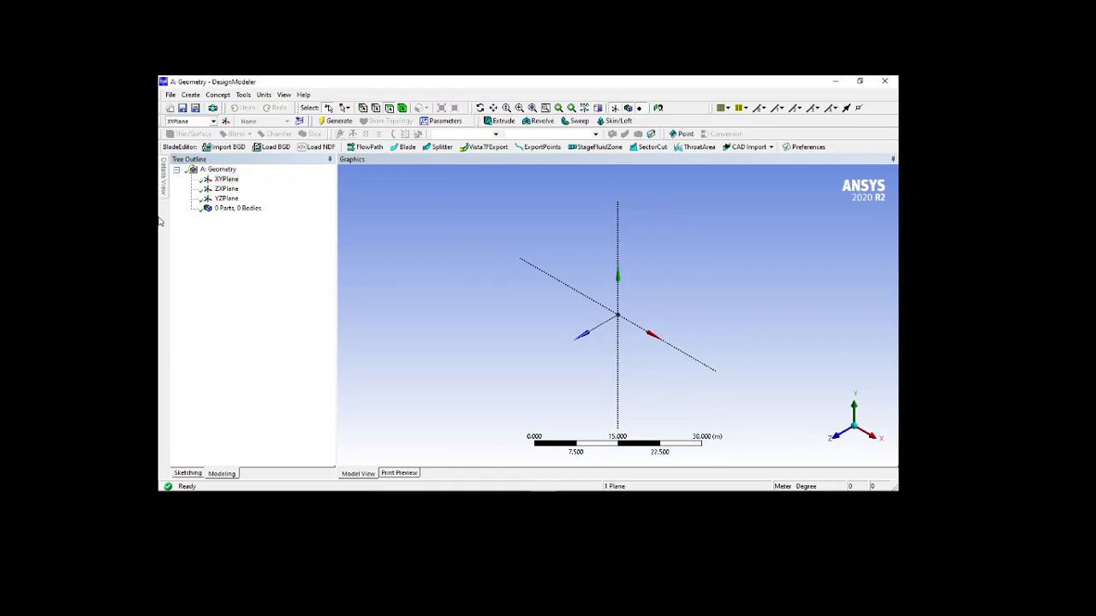
mouse_move(163, 182)
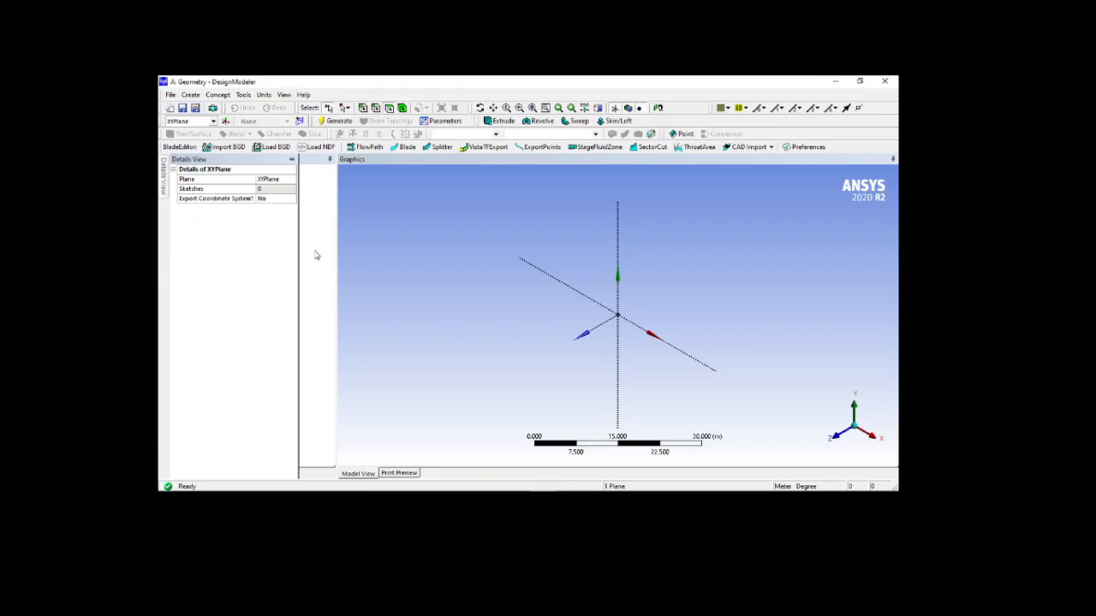
click(330, 160)
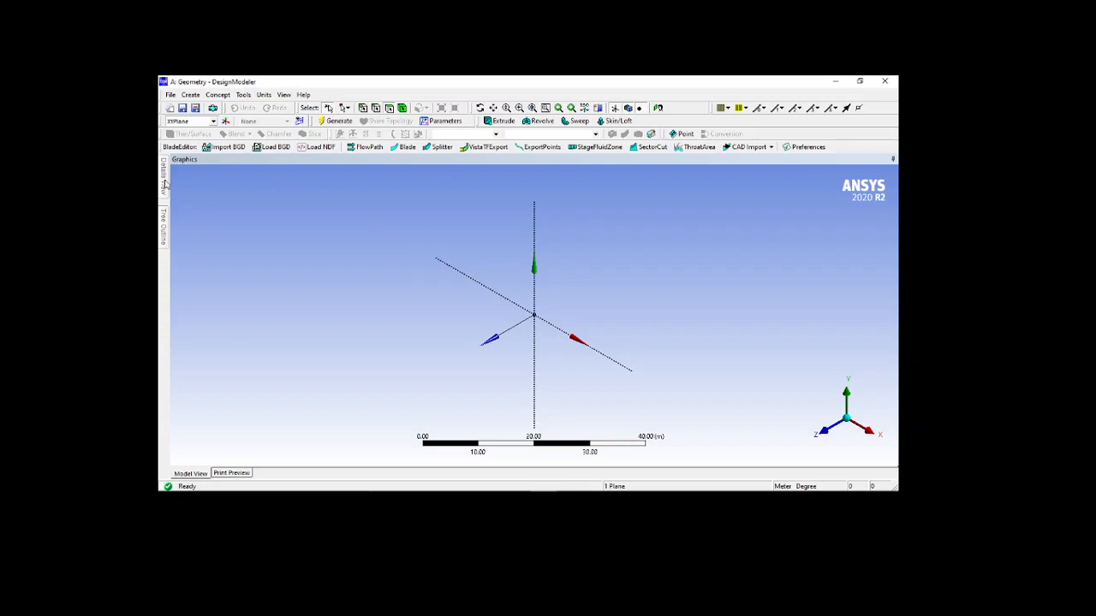
mouse_move(165, 180)
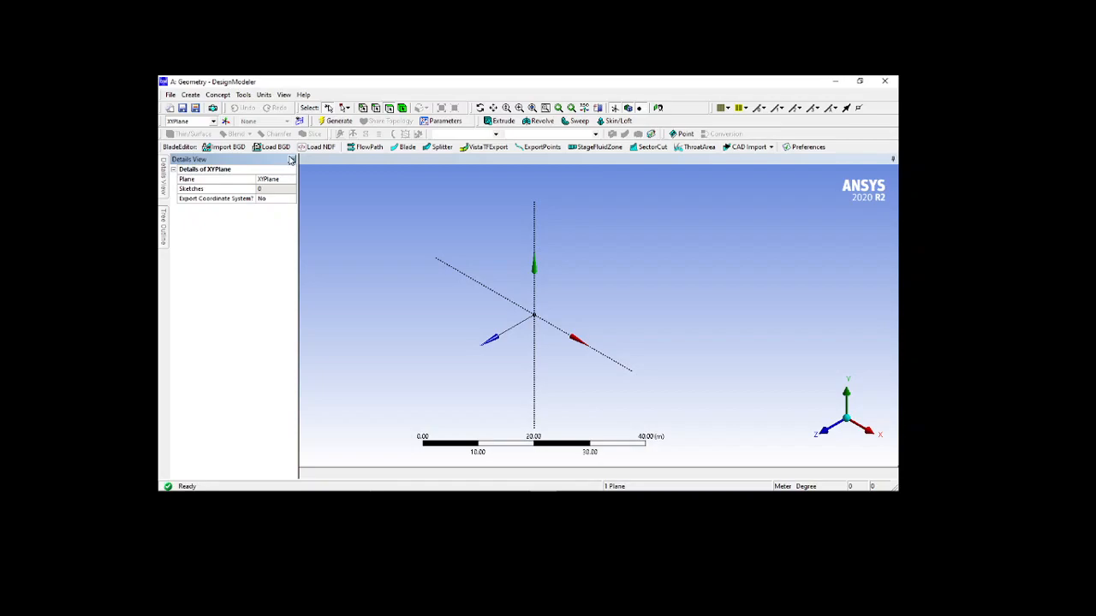
click(291, 162)
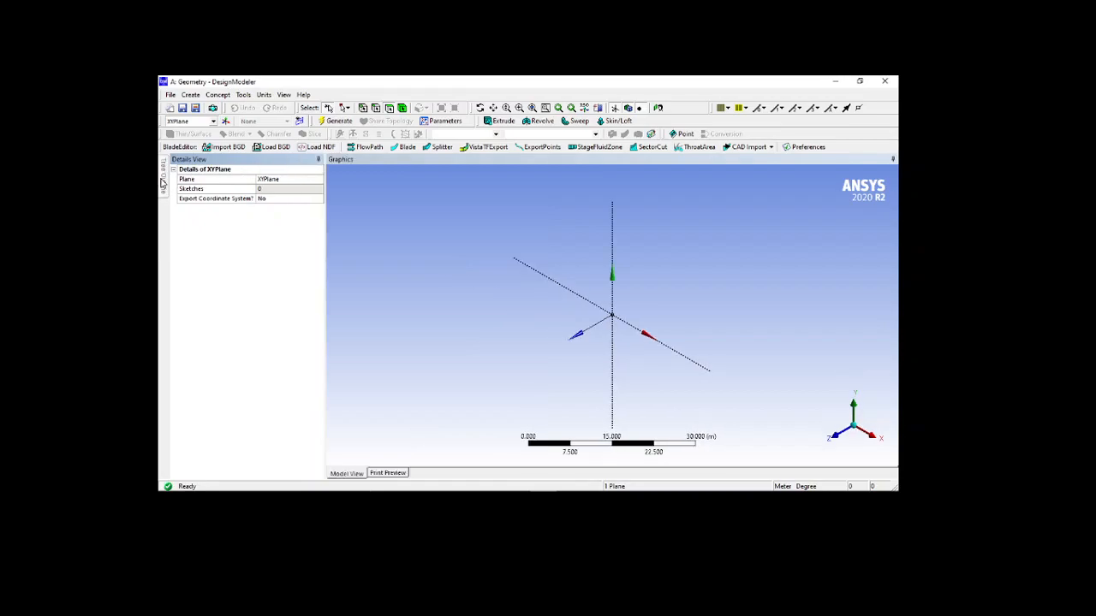
mouse_move(162, 183)
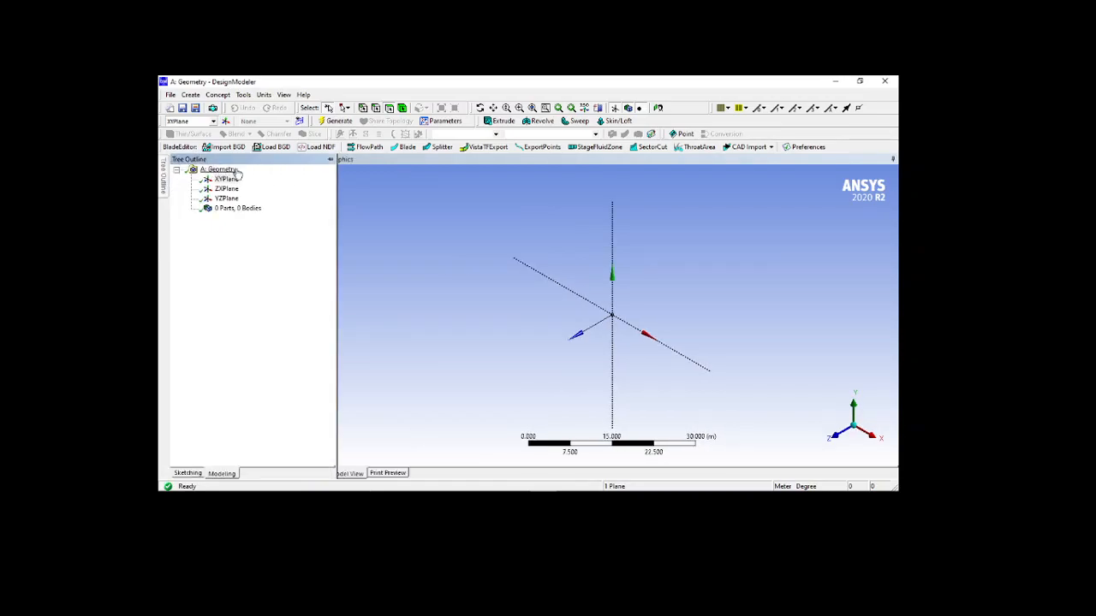
click(331, 160)
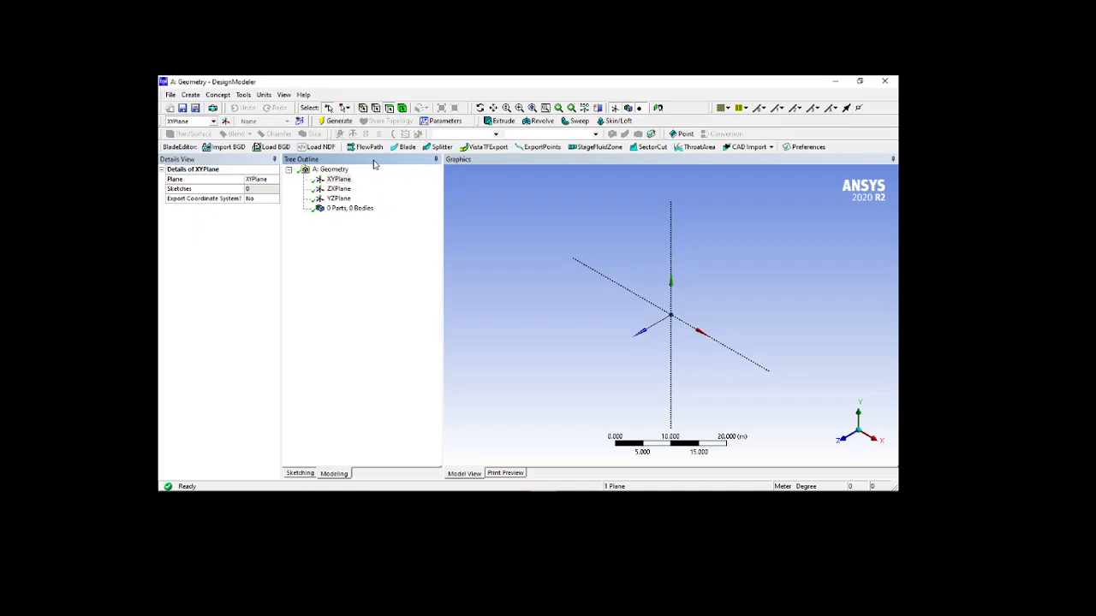
Undock the Tree Outline, dock it back beside the Details View, and slightly widen the Details View.
drag(368, 160, 329, 188)
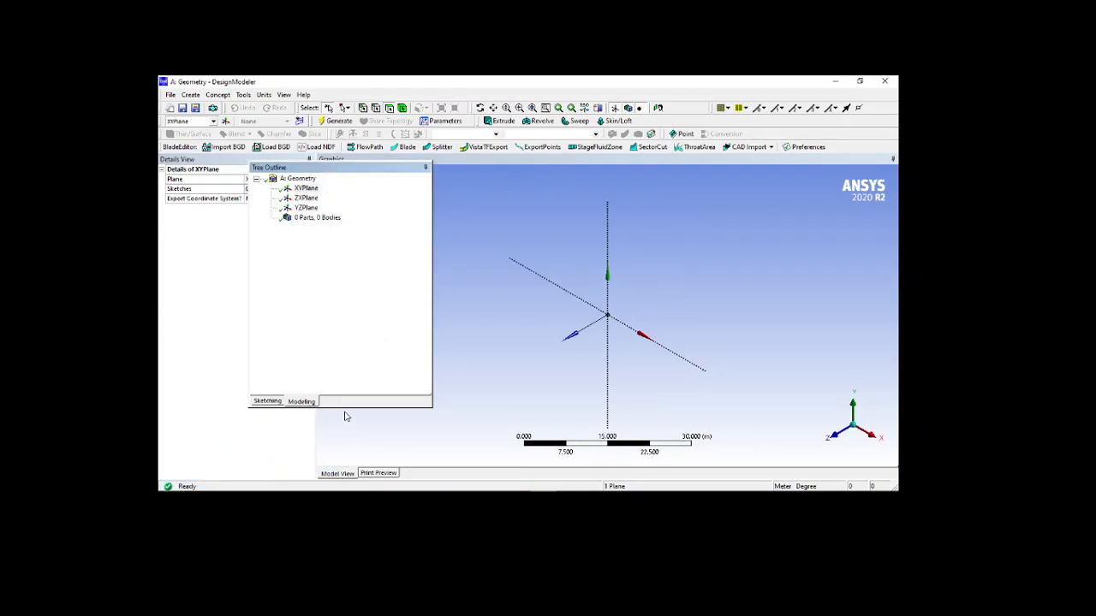
drag(345, 407, 342, 493)
drag(347, 170, 251, 317)
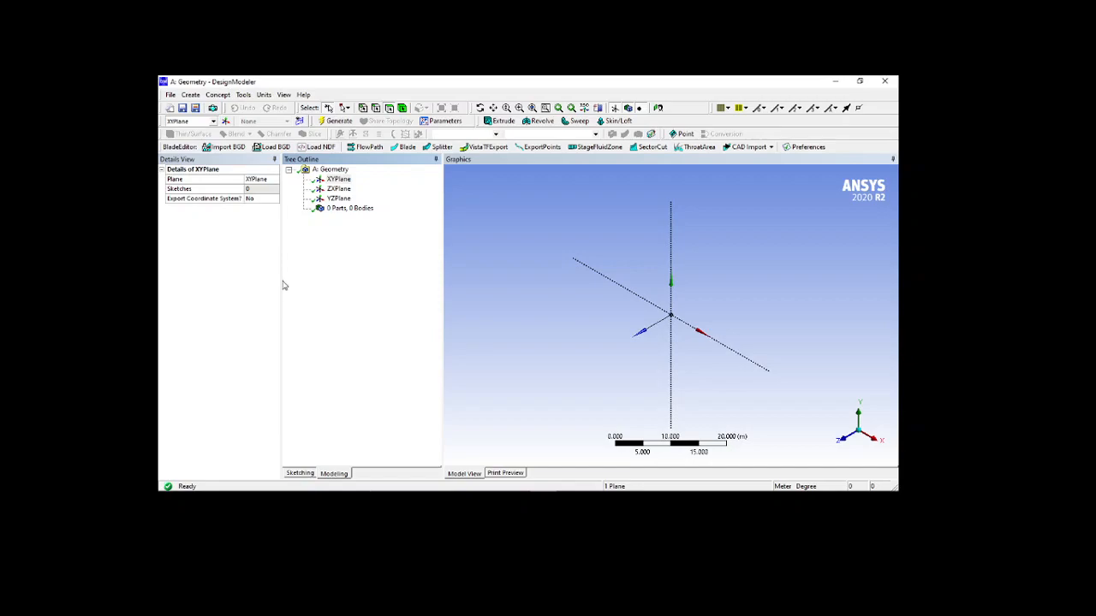
drag(281, 284, 289, 283)
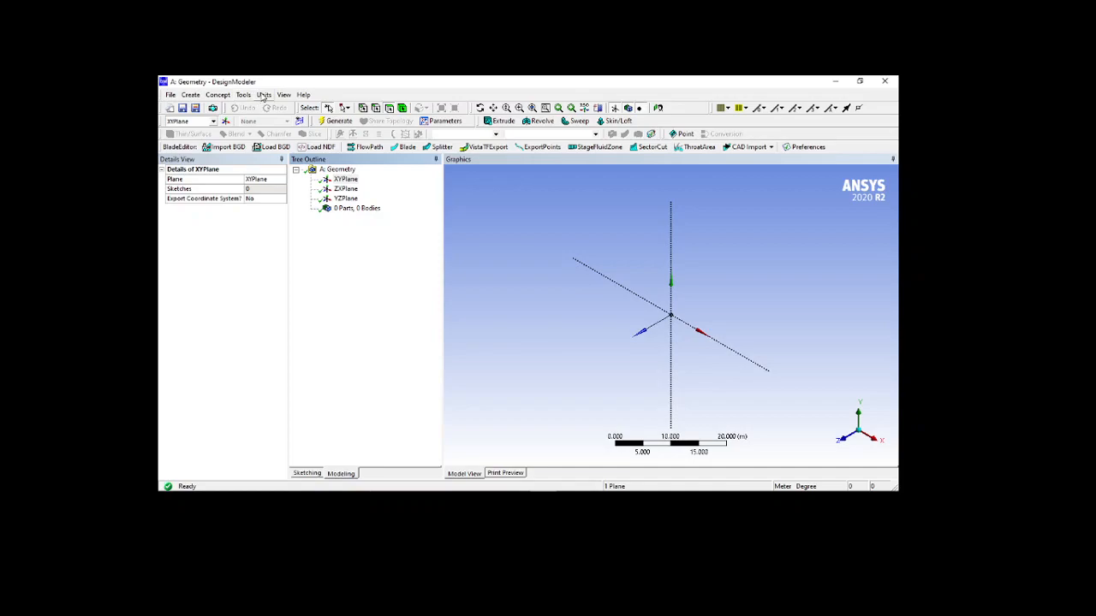
Set the length unit to millimeter and review the model tolerance and large model support options.
click(263, 95)
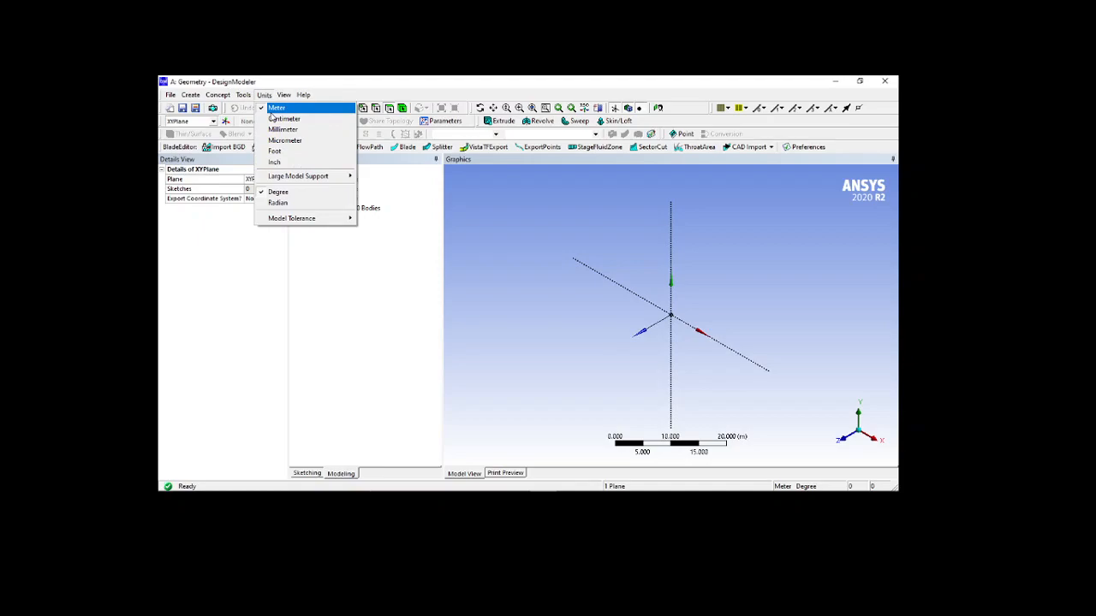
click(283, 129)
click(265, 95)
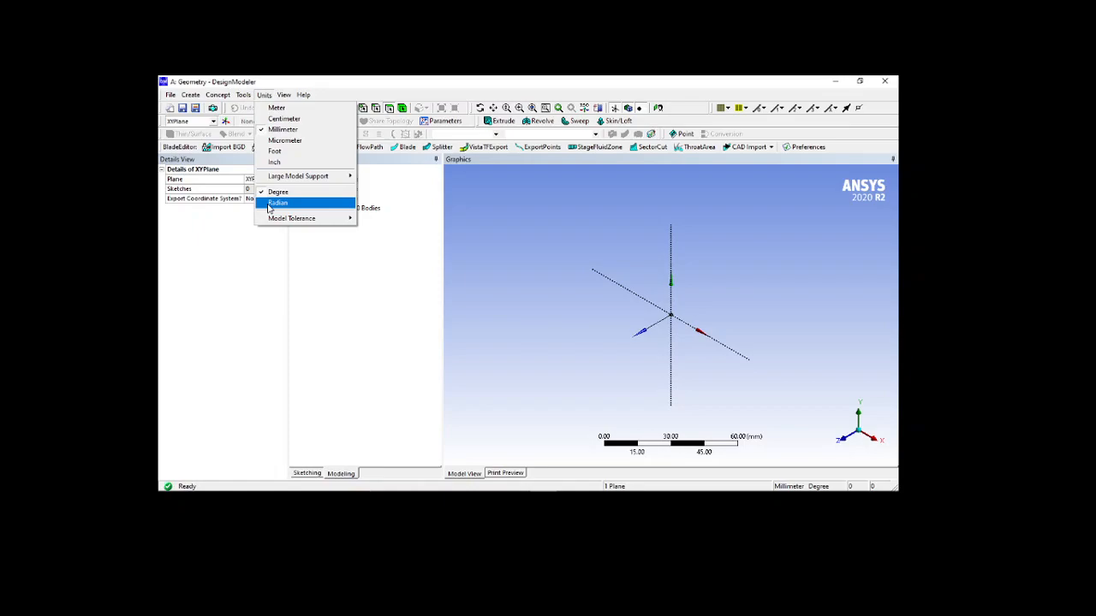
mouse_move(271, 220)
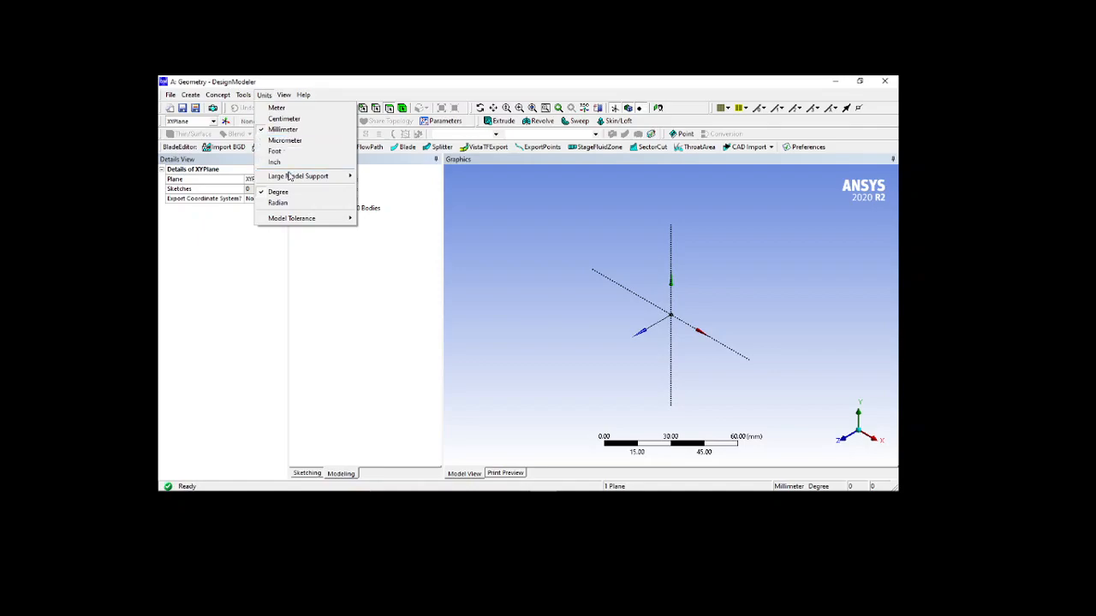
mouse_move(318, 218)
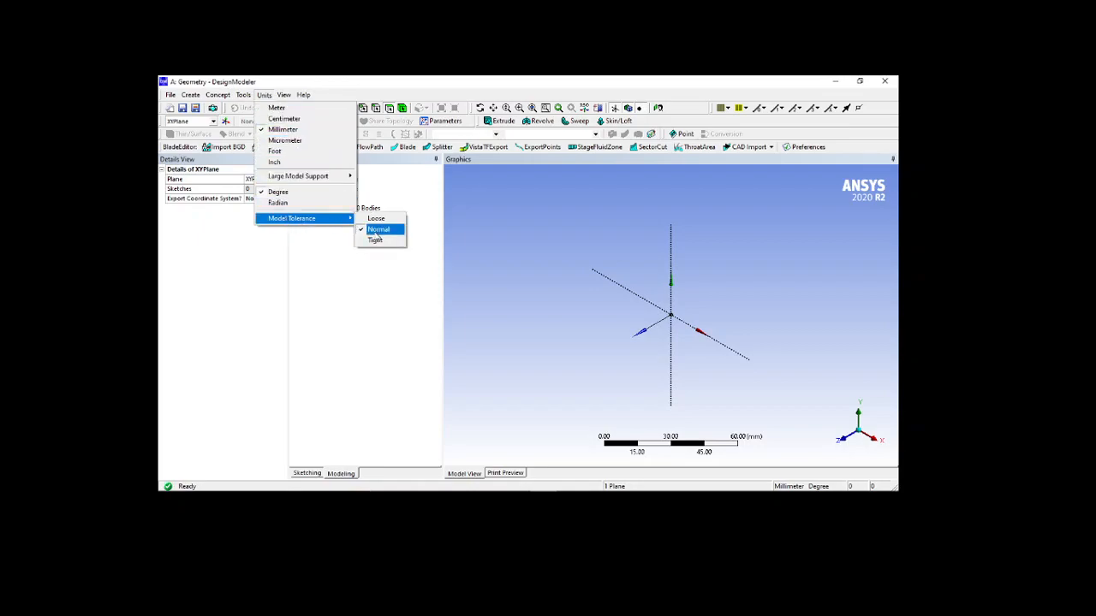
mouse_move(328, 181)
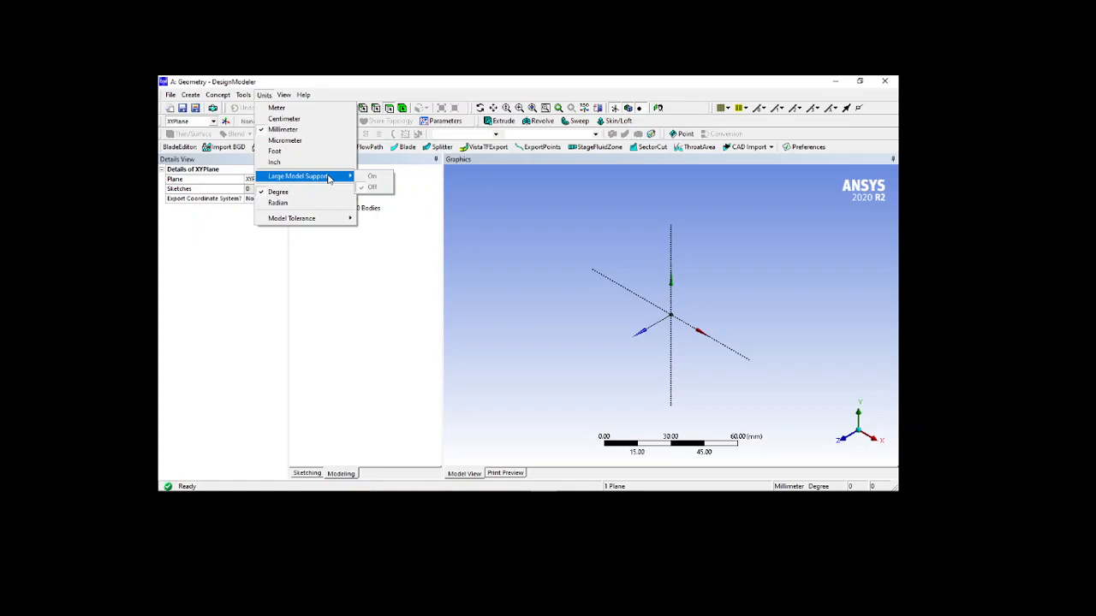
click(376, 298)
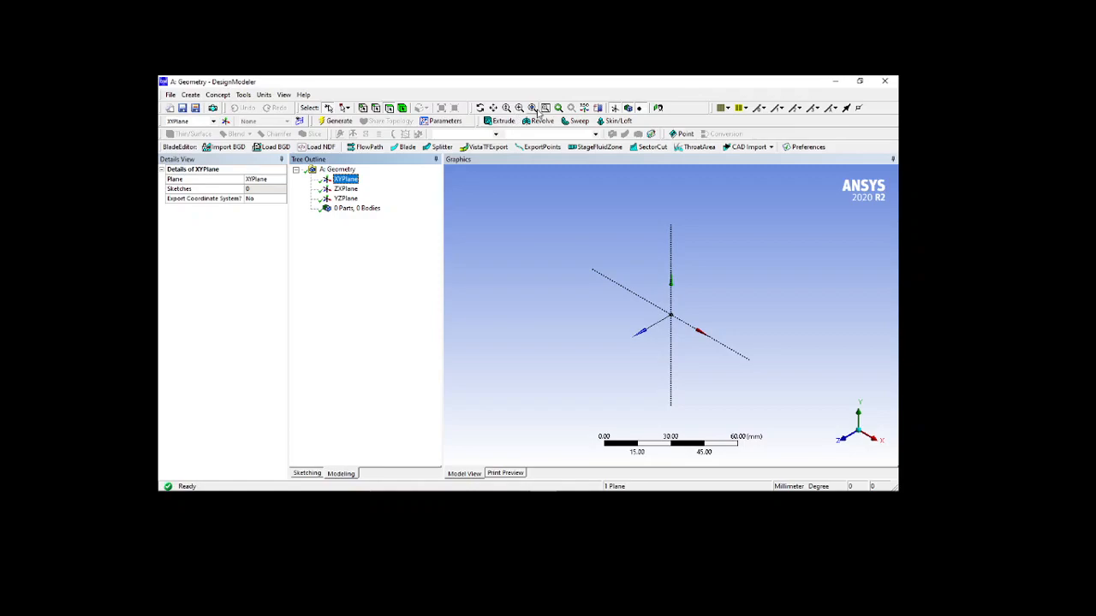
Create and generate a 30 × 30 × 30 mm box primitive on the XYPlane with its first point at the origin, and select it.
click(172, 96)
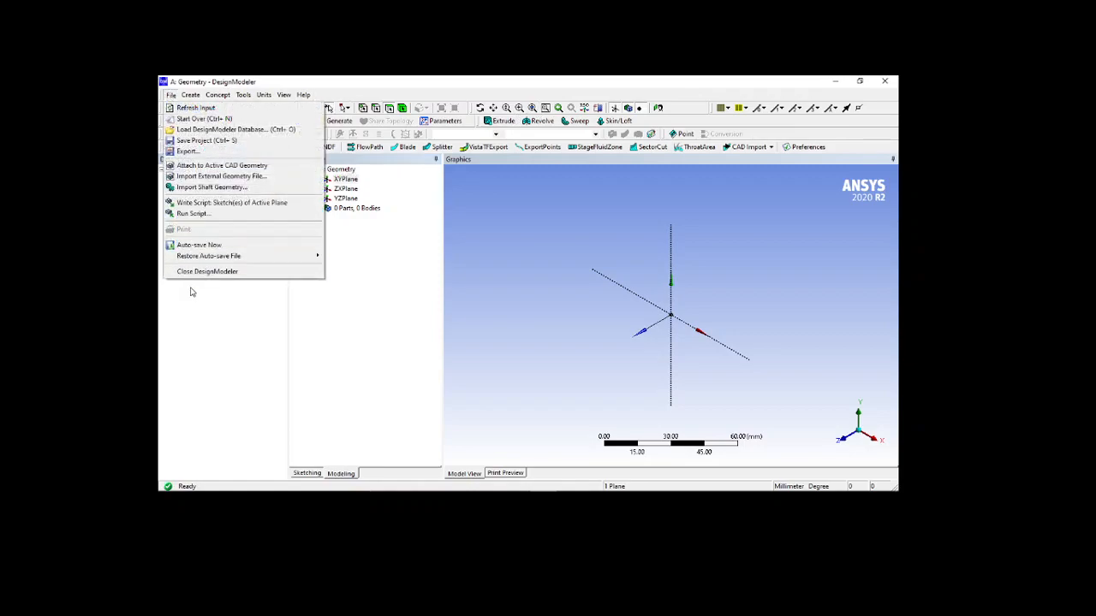
mouse_move(190, 95)
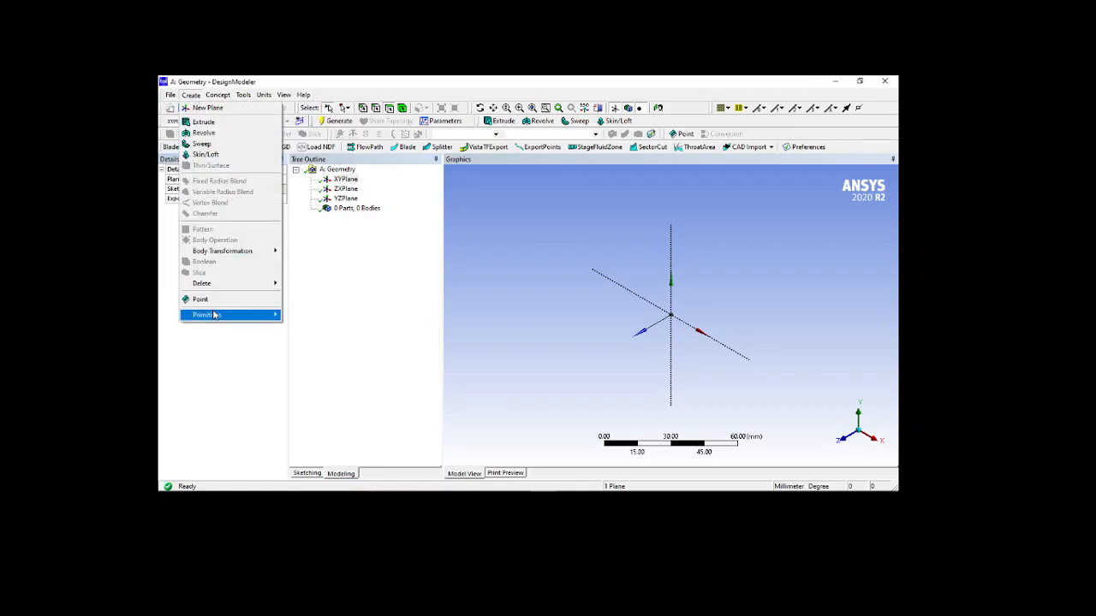
mouse_move(218, 315)
click(310, 326)
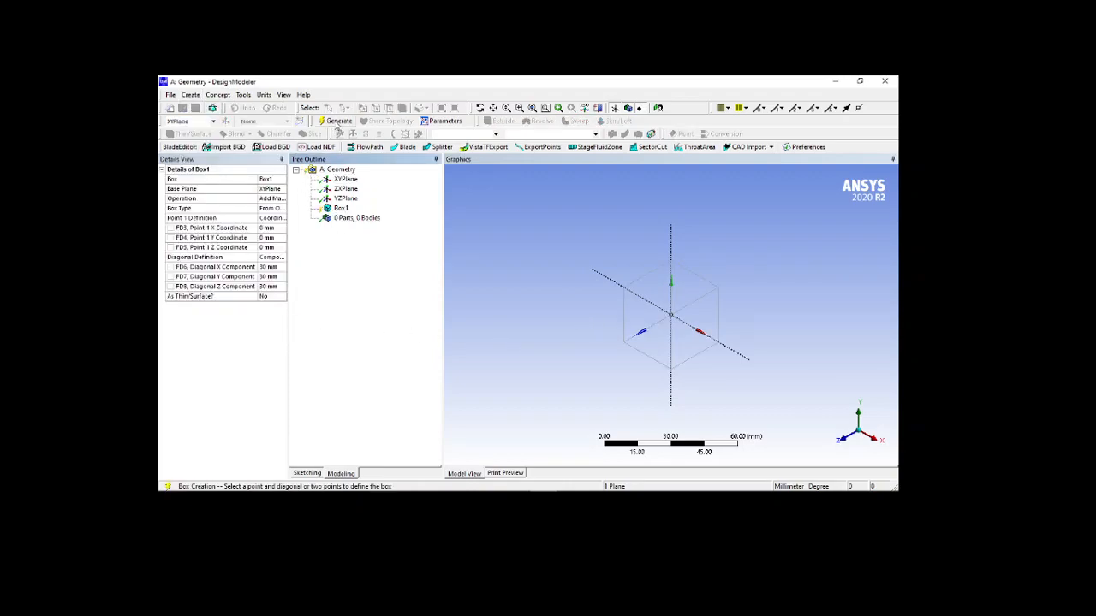
click(338, 122)
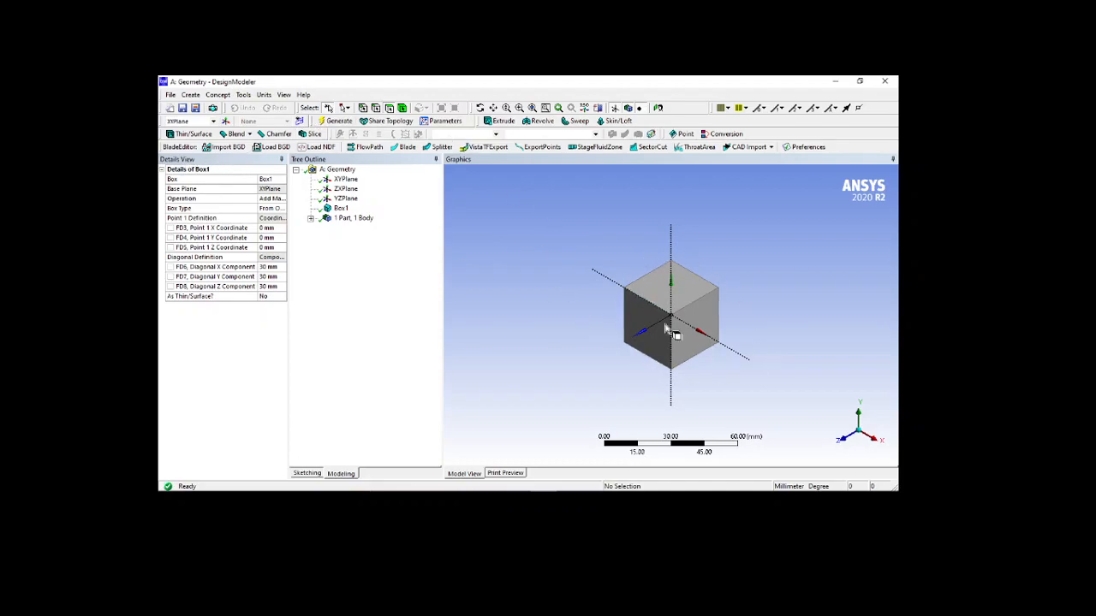
click(341, 208)
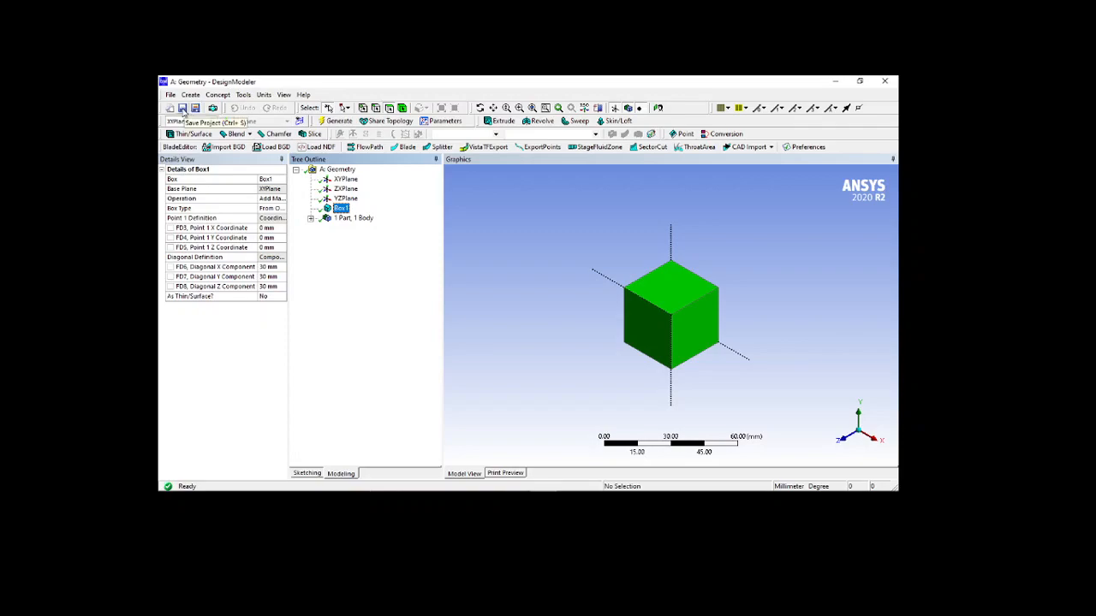
Save the project as "fistdesig" in the Workbench project file format (*.wbpj).
click(181, 109)
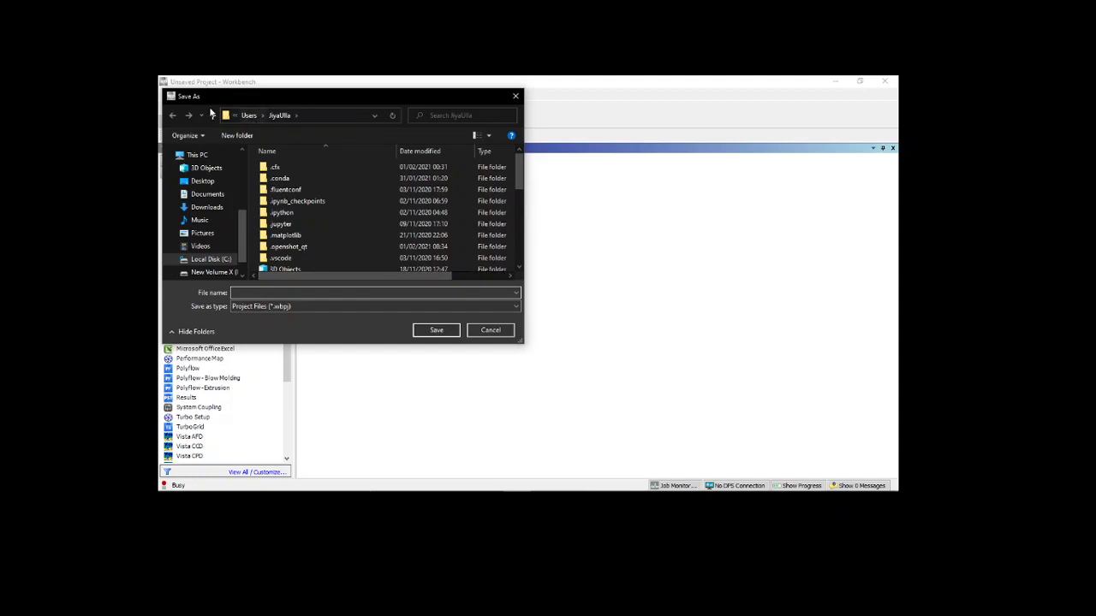
click(297, 293)
text(fistdesig)
click(507, 305)
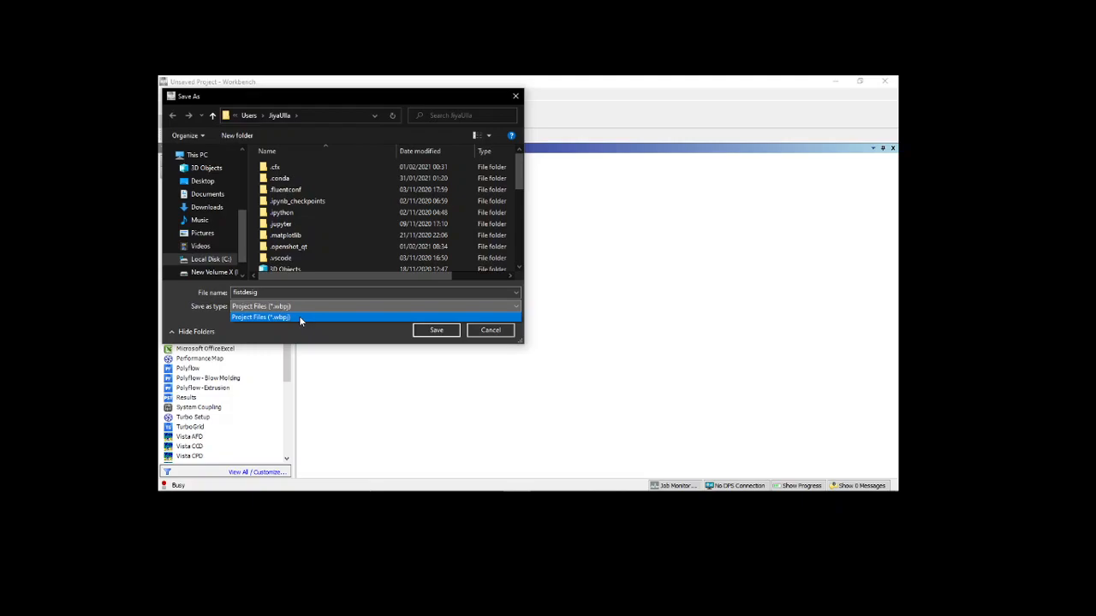
click(438, 331)
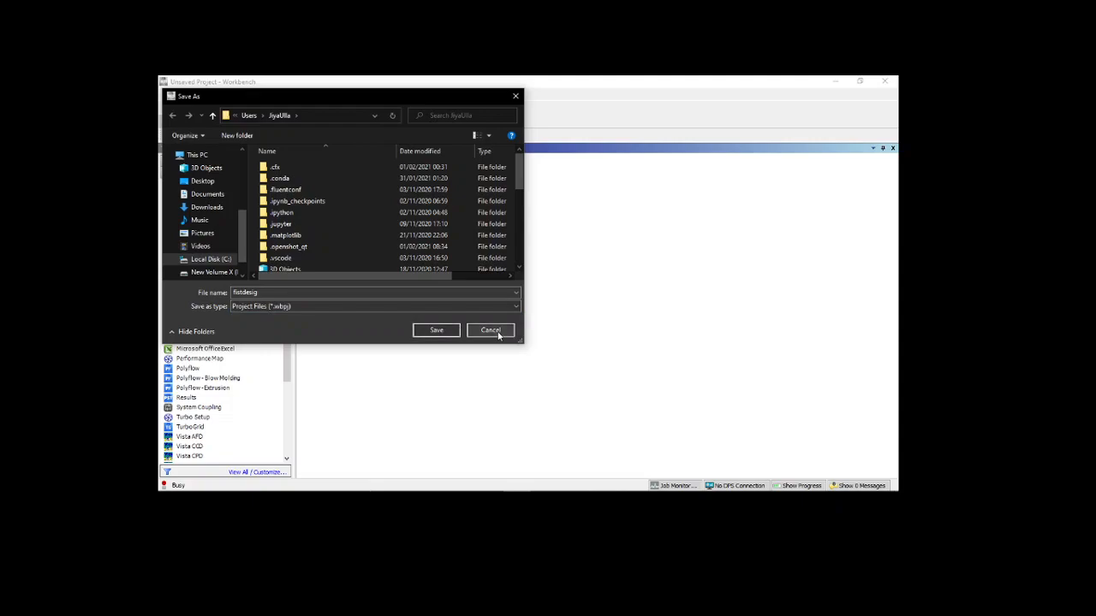
click(431, 330)
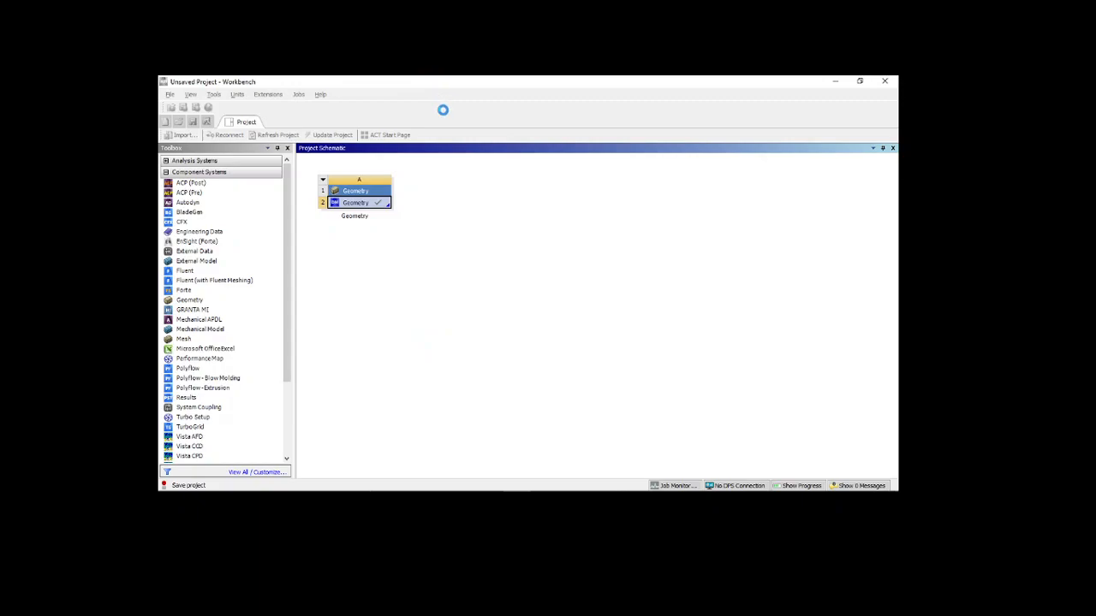
key(alt+Tab)
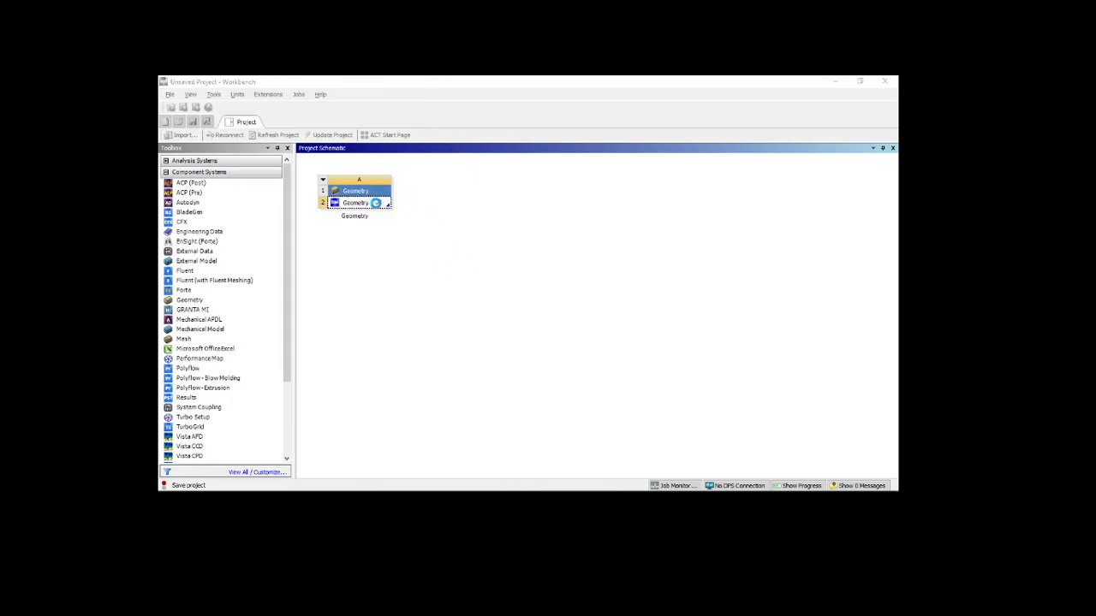
click(376, 203)
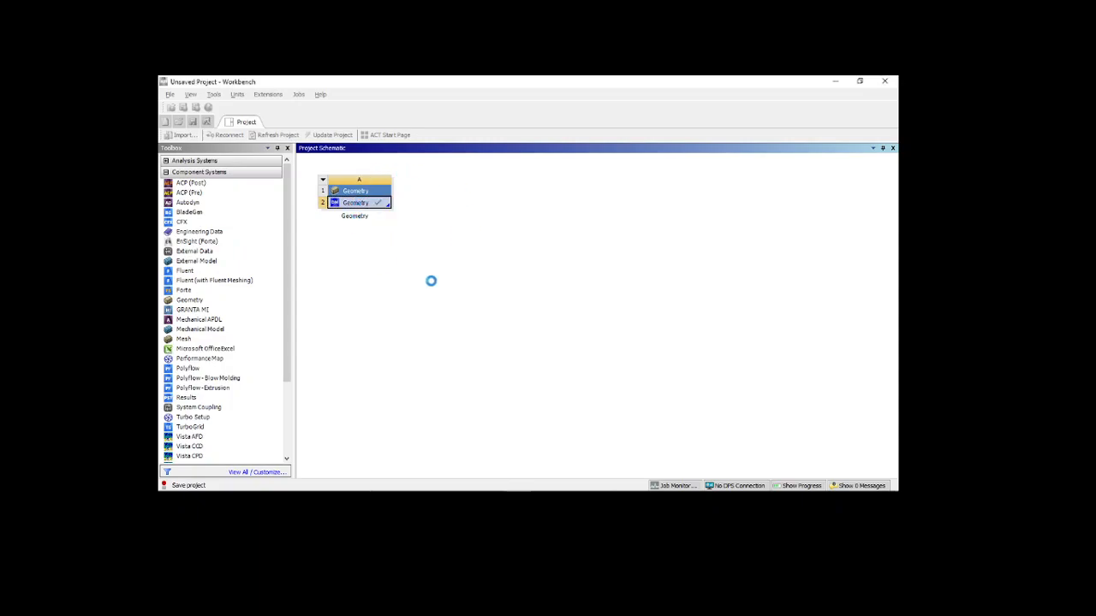
Open the Geometry cell in DesignModeler, select Box1 in the model tree, and clear the selection.
right_click(381, 206)
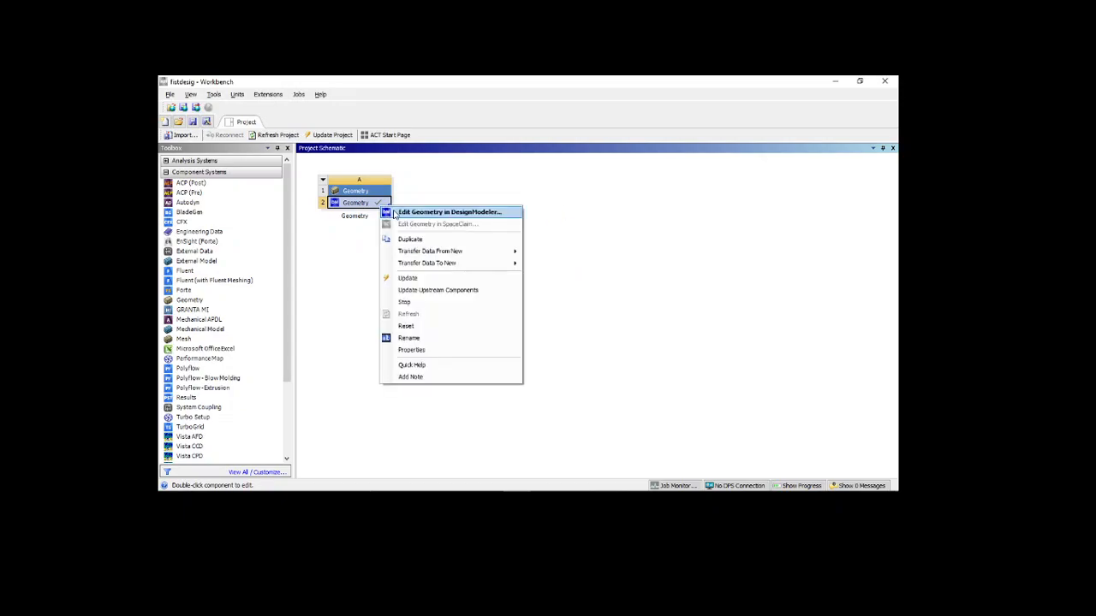
click(394, 213)
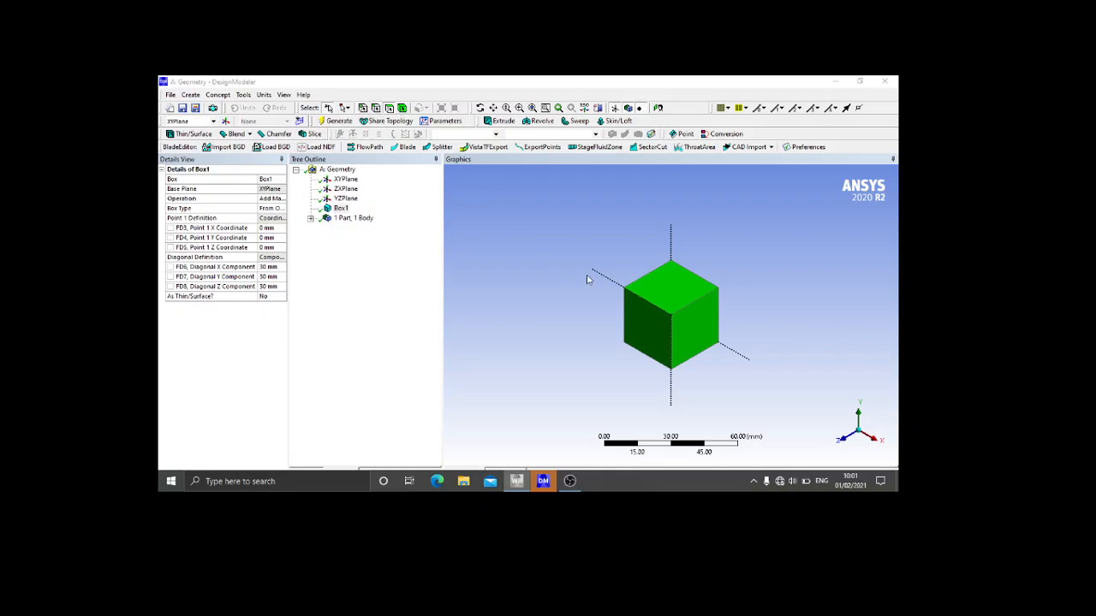
click(341, 209)
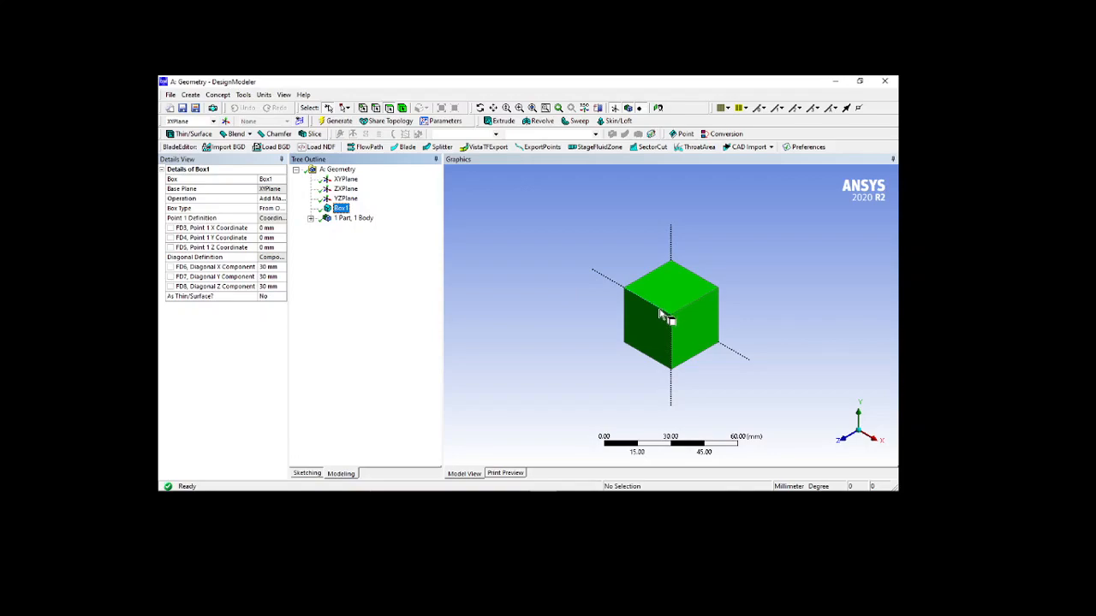
click(553, 305)
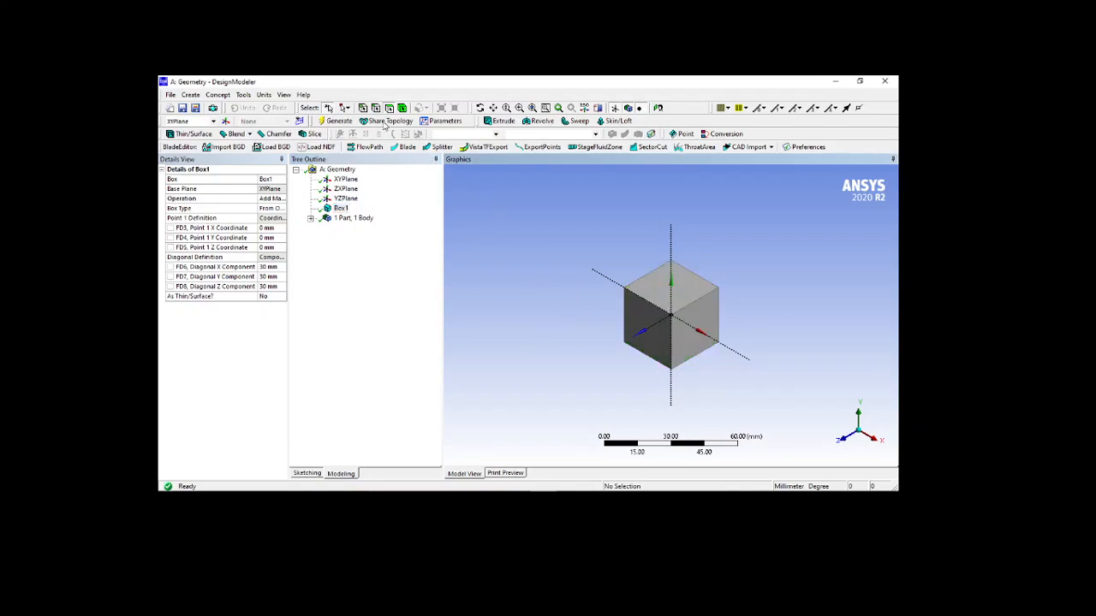
Restrict selection to vertices, select three corner vertices of the cube's upper face together, and clear the selection.
click(363, 108)
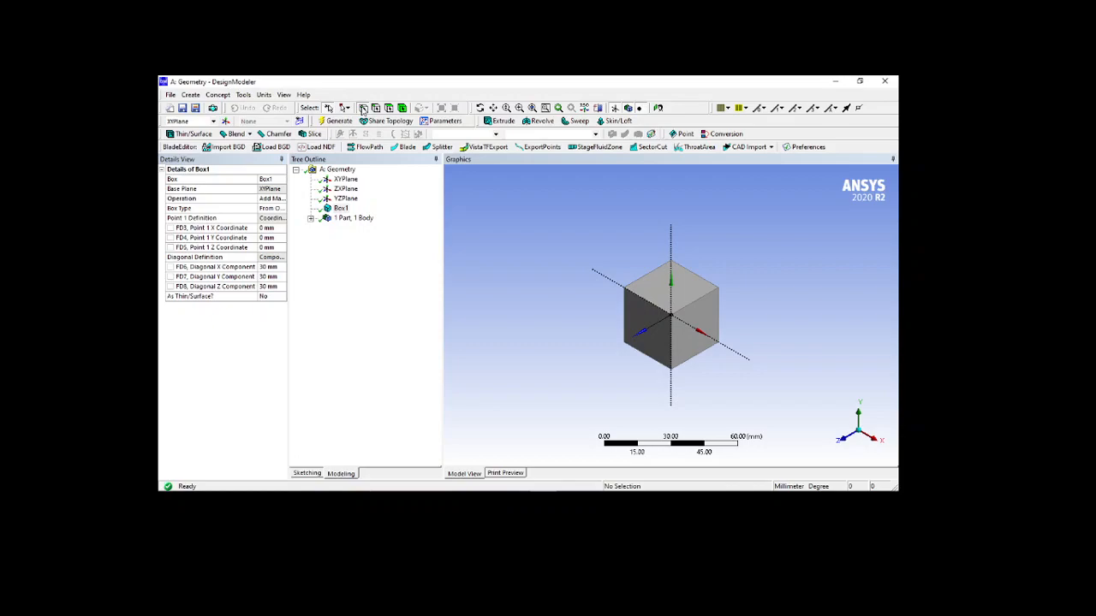
click(719, 288)
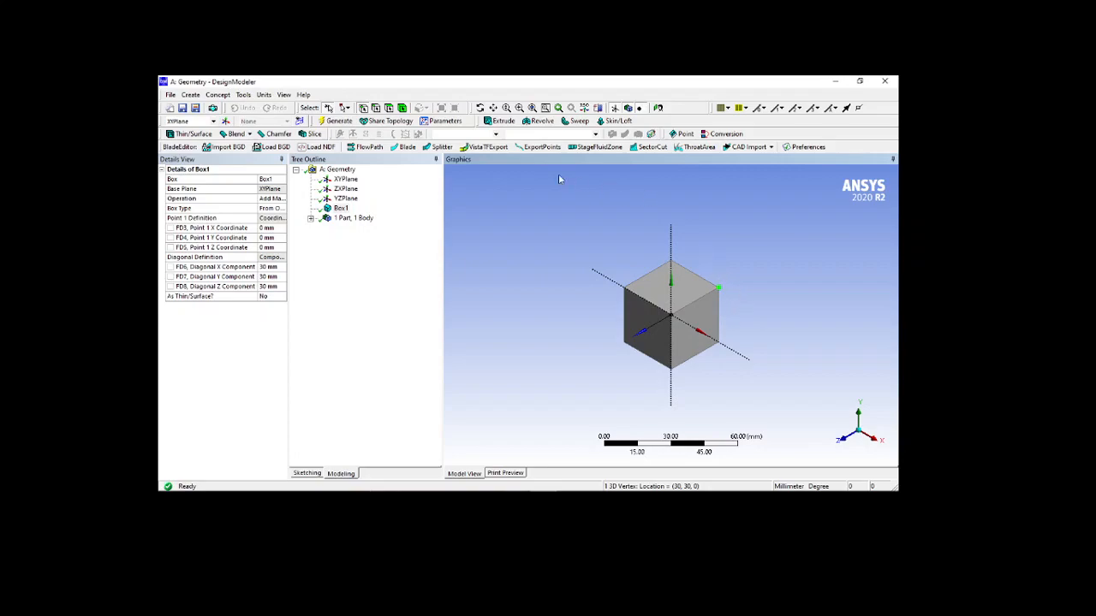
ctrl+click(672, 317)
ctrl+click(625, 289)
click(717, 247)
Restrict selection to edges, select three edges of the cube together, and clear the selection.
click(376, 108)
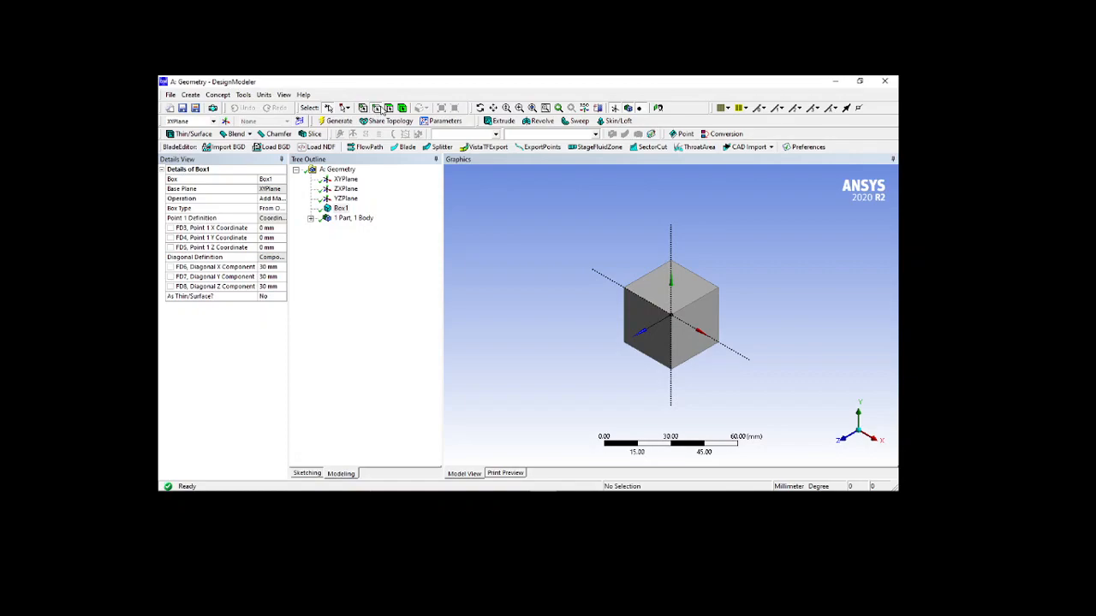
click(647, 279)
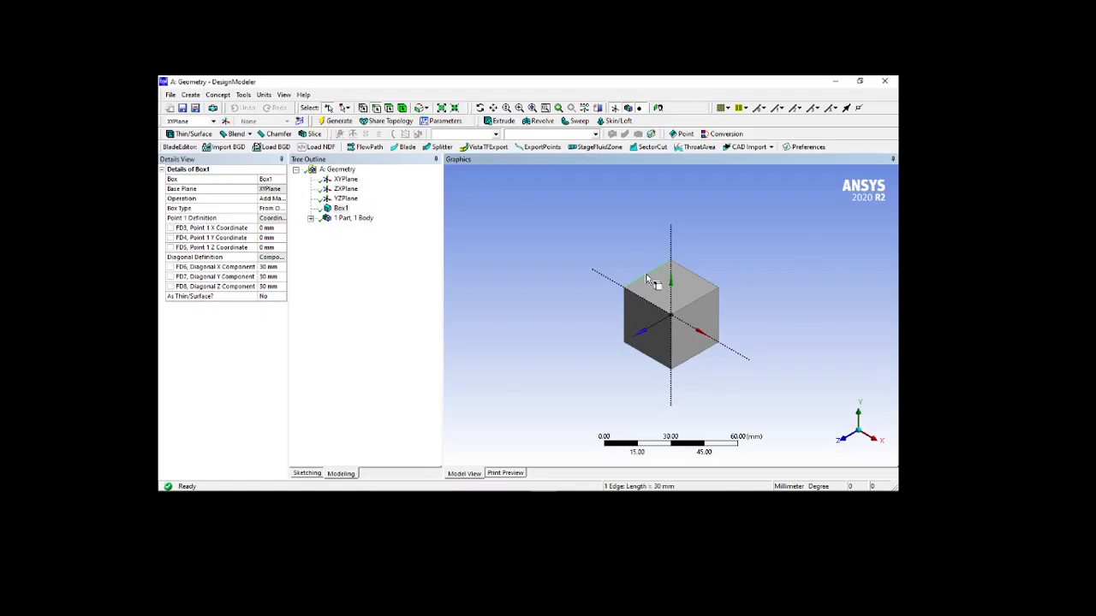
ctrl+click(693, 272)
ctrl+click(698, 299)
click(613, 255)
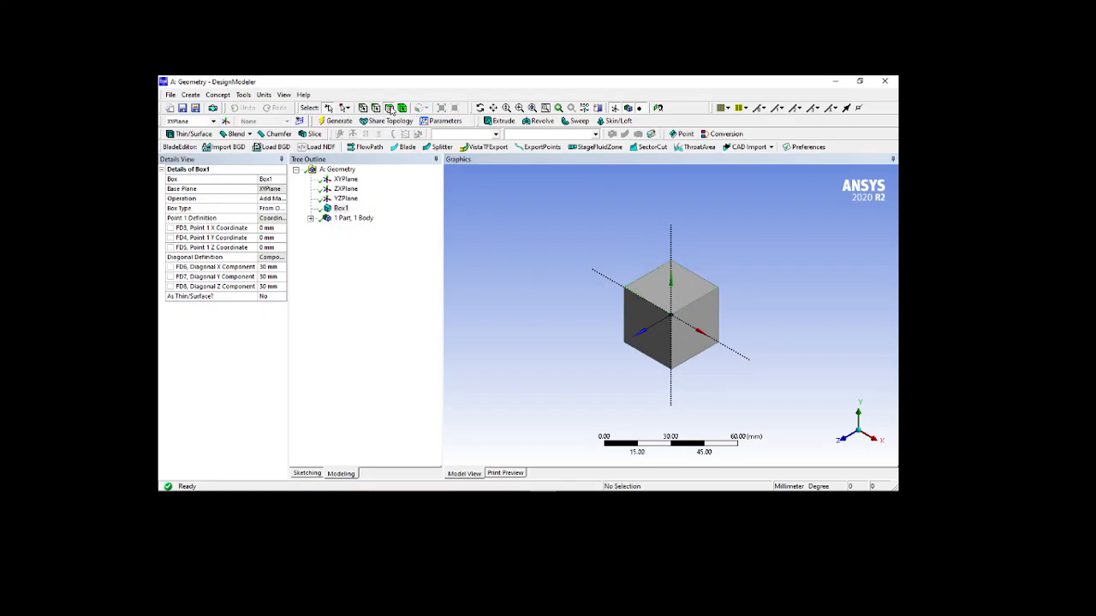
Restrict selection to faces, select single cube faces, and extend the selection to four faces, including one on the hidden side.
click(681, 302)
click(706, 337)
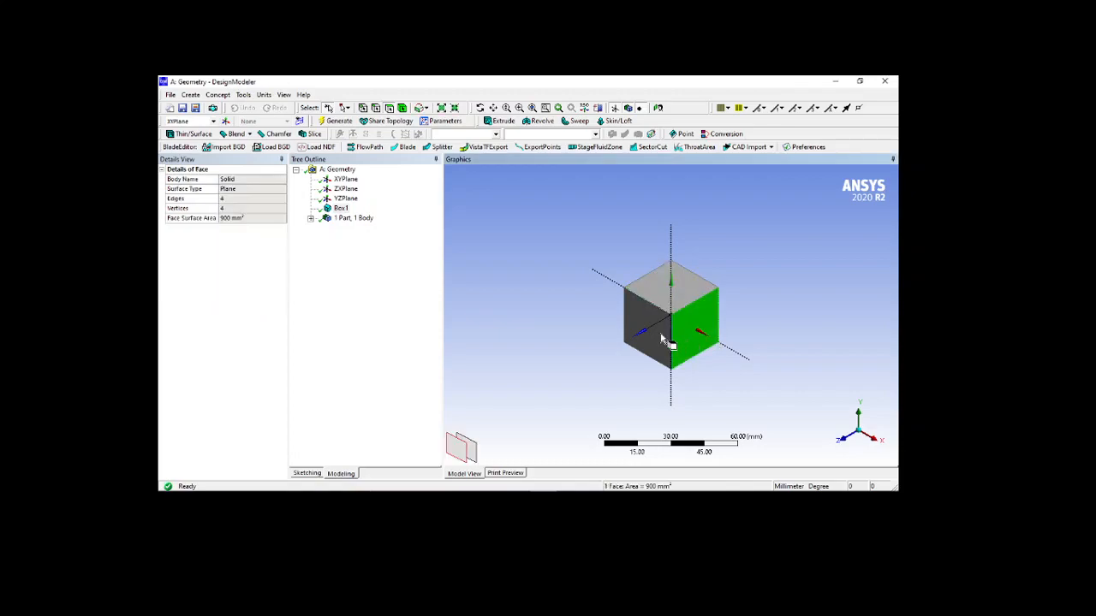
click(664, 334)
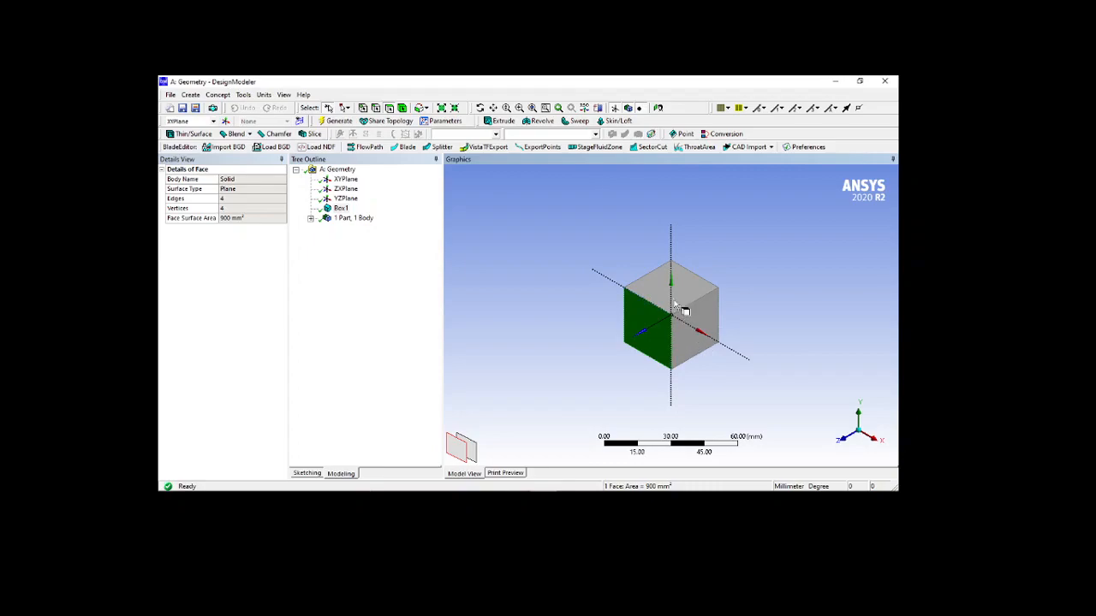
ctrl+click(674, 301)
ctrl+click(710, 328)
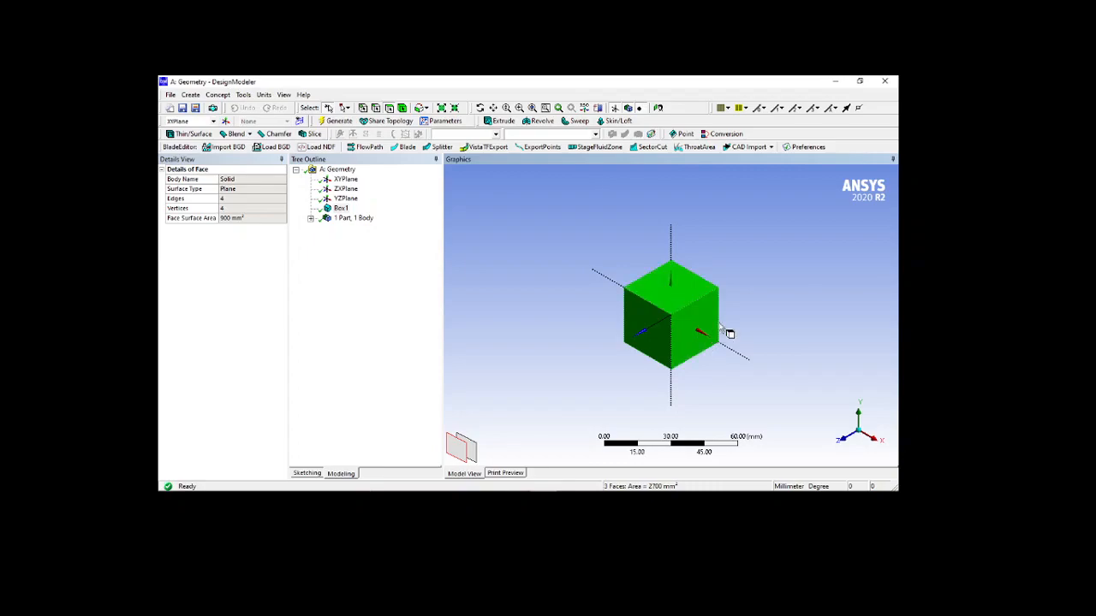
middle_drag(792, 277, 741, 341)
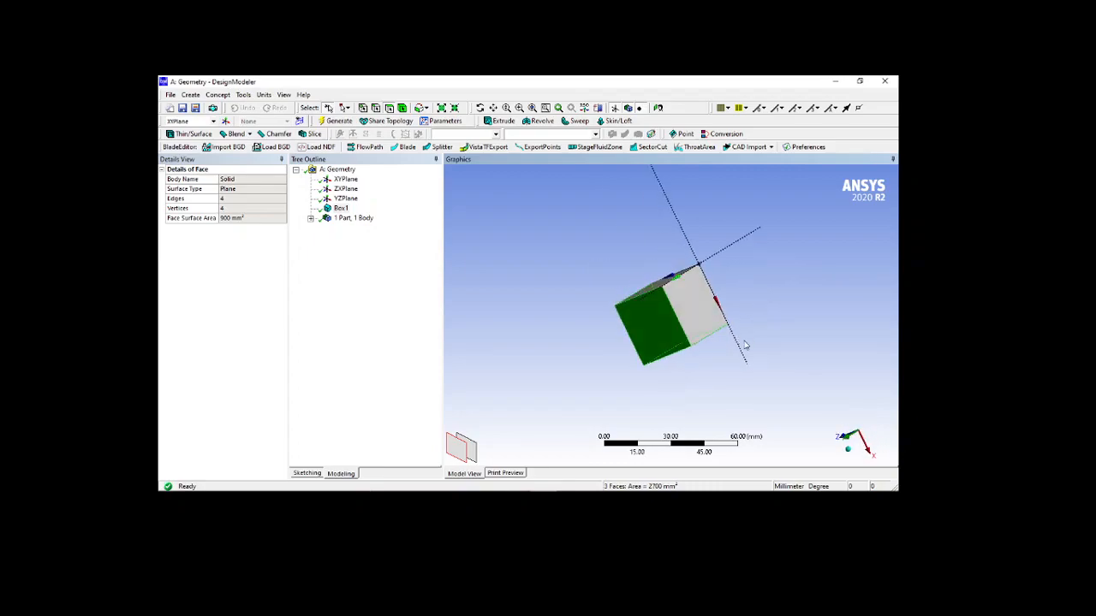
ctrl+click(694, 312)
mouse_move(693, 403)
middle_down()
mouse_move(732, 317)
mouse_move(663, 387)
mouse_move(634, 397)
mouse_move(701, 420)
middle_up()
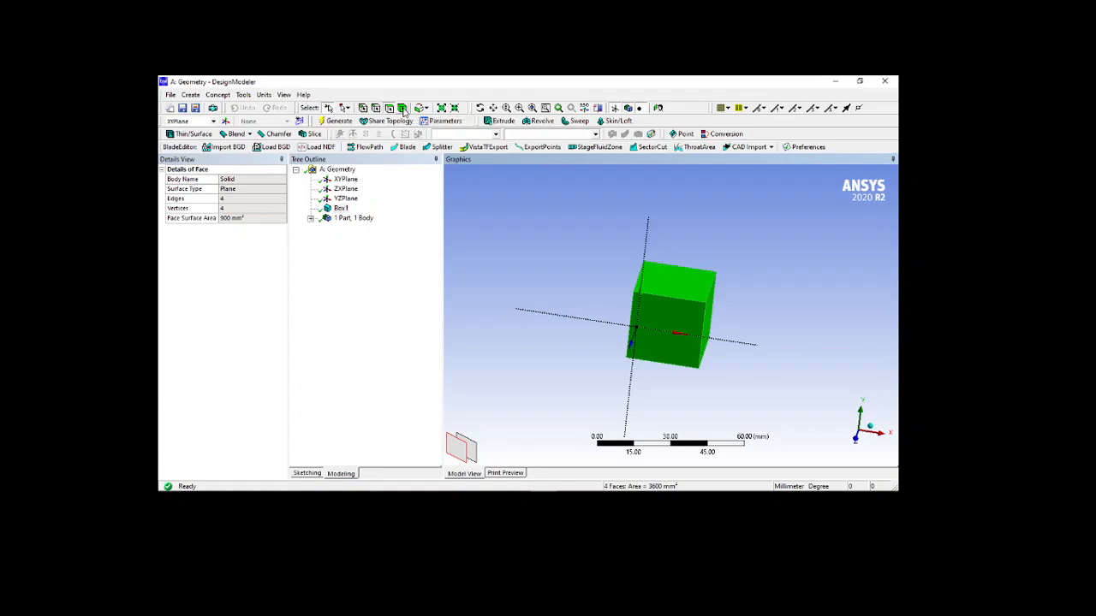
Restrict selection to bodies, select and deselect the cube, and select it again in Single Select mode.
click(733, 302)
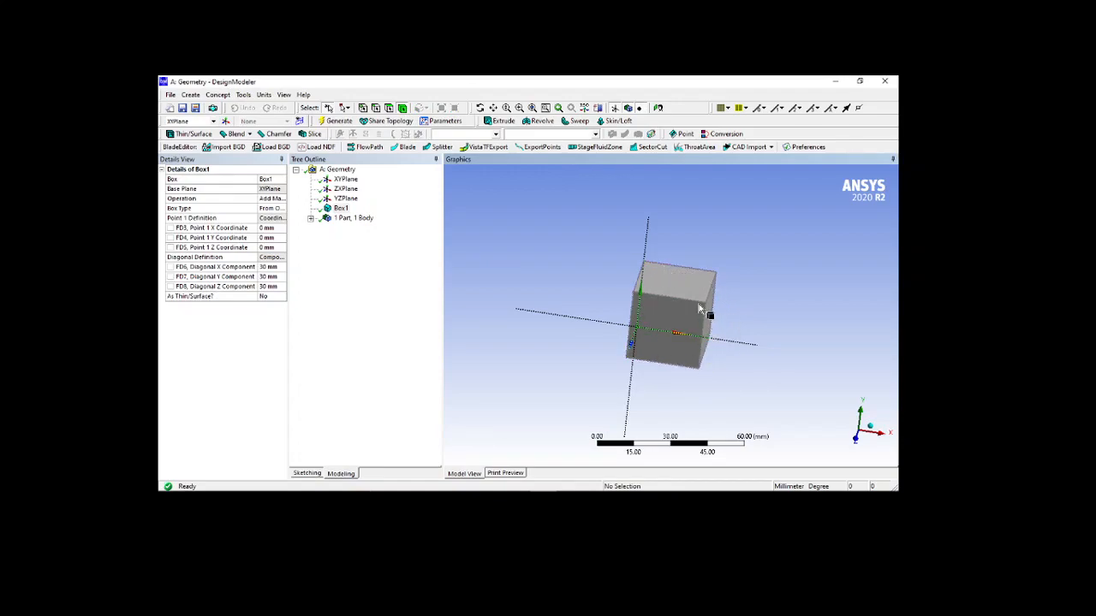
click(700, 310)
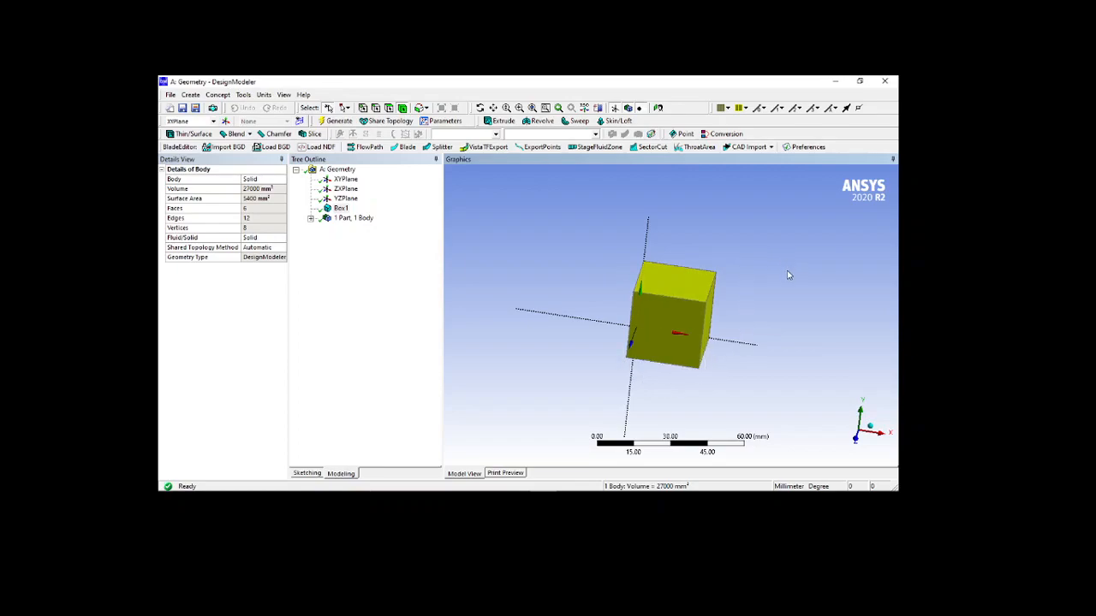
click(582, 244)
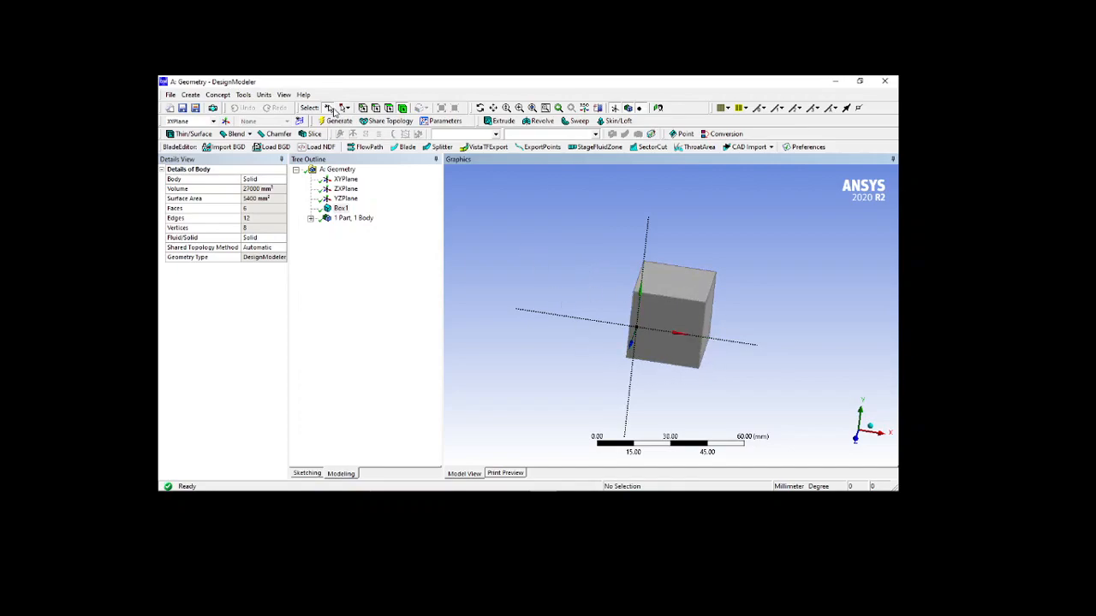
click(346, 108)
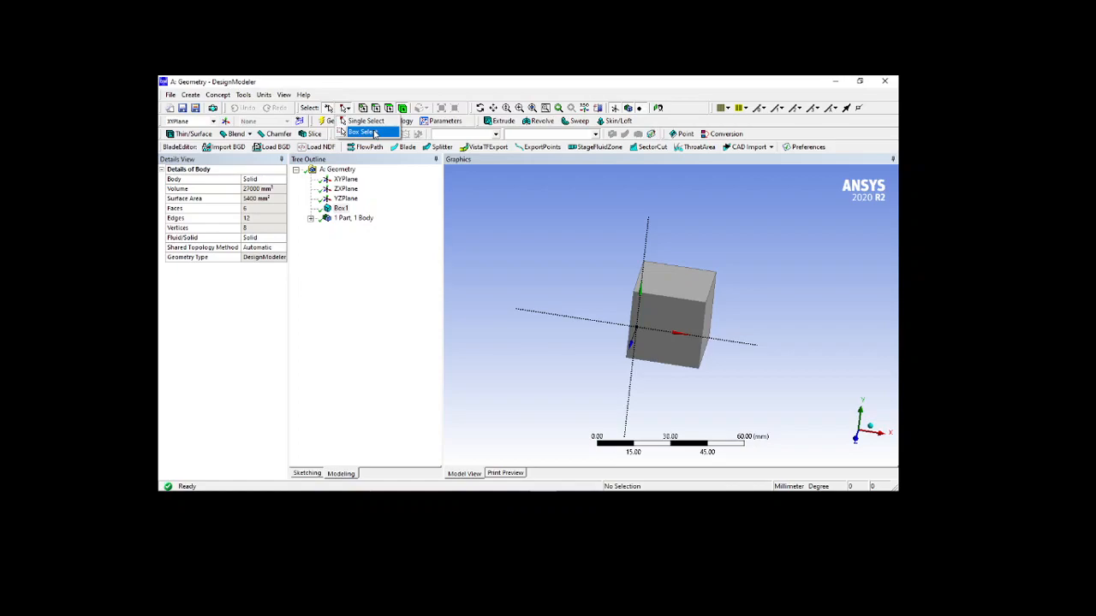
click(365, 123)
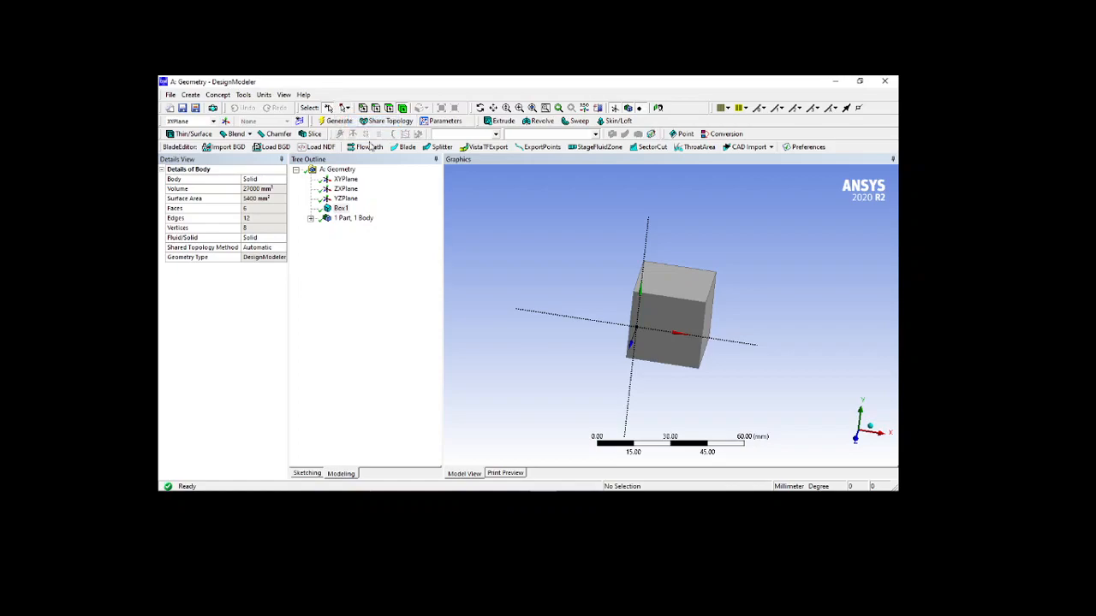
click(637, 296)
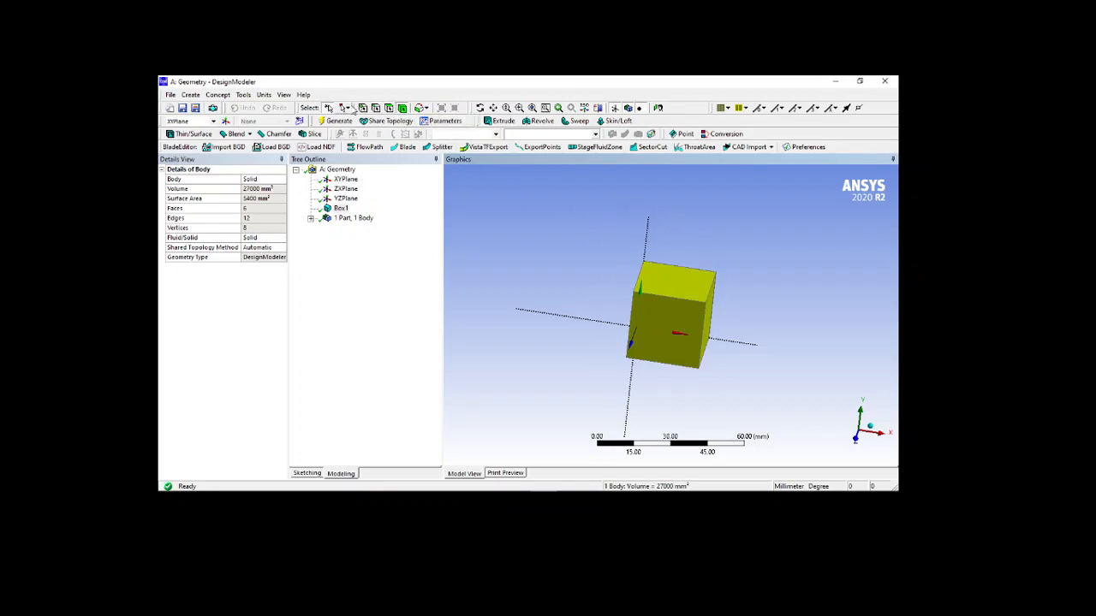
Switch to Box Select, try a left-to-right box beside the cube, select the body with a right-to-left box, and clear the selection.
click(347, 108)
click(361, 133)
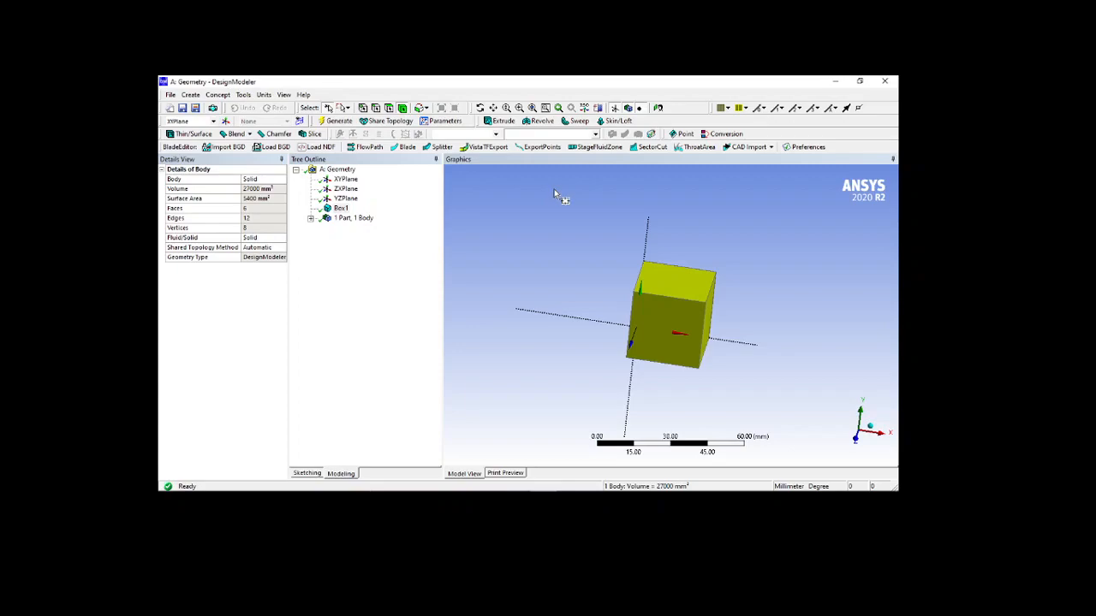
click(710, 240)
middle_drag(692, 396, 660, 386)
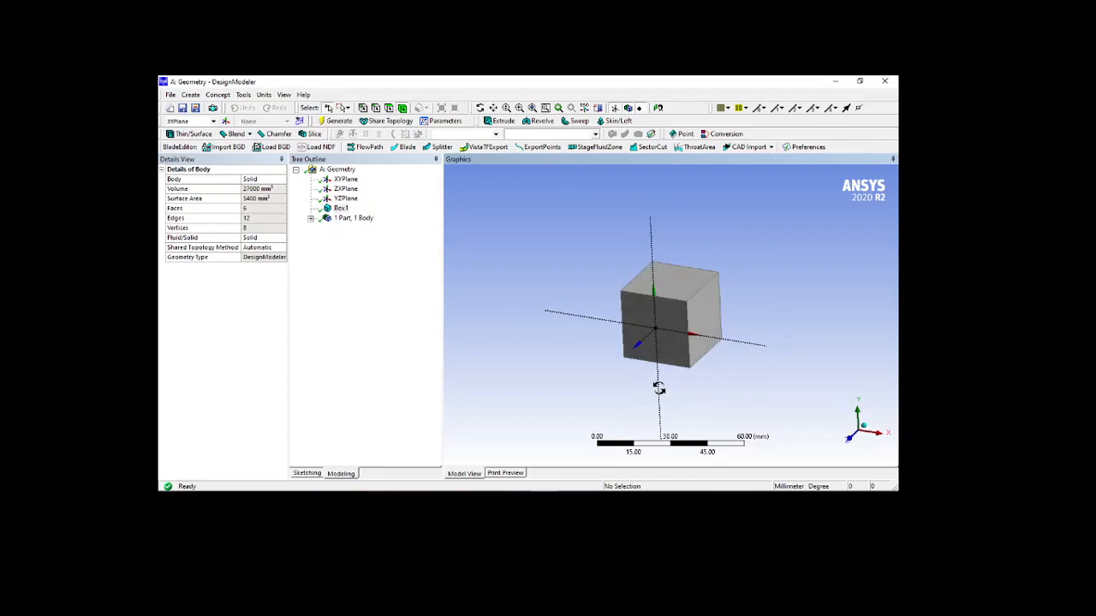
click(343, 108)
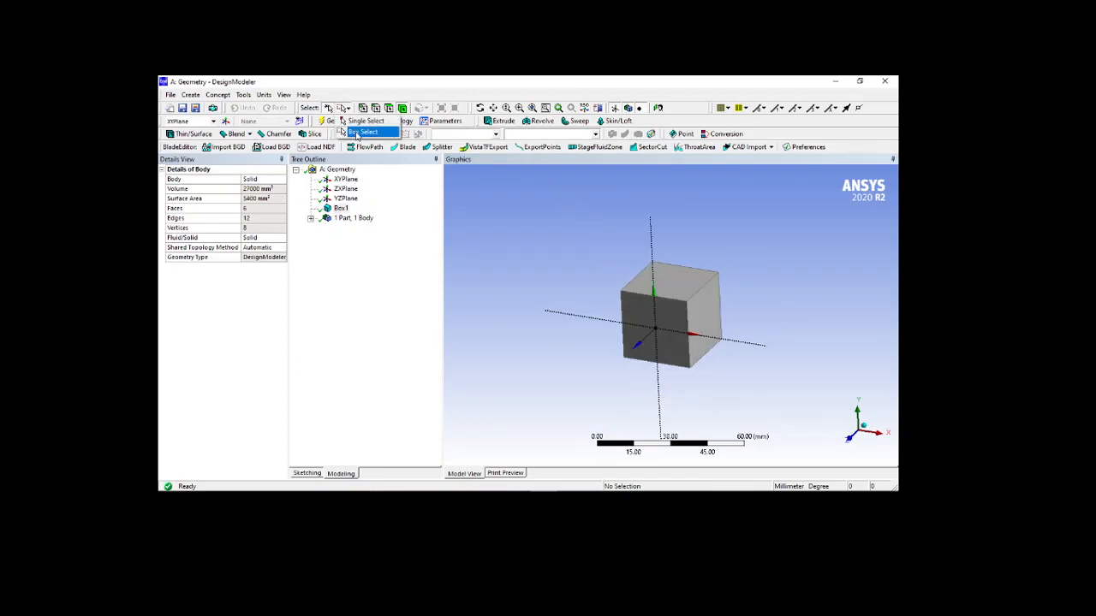
click(357, 134)
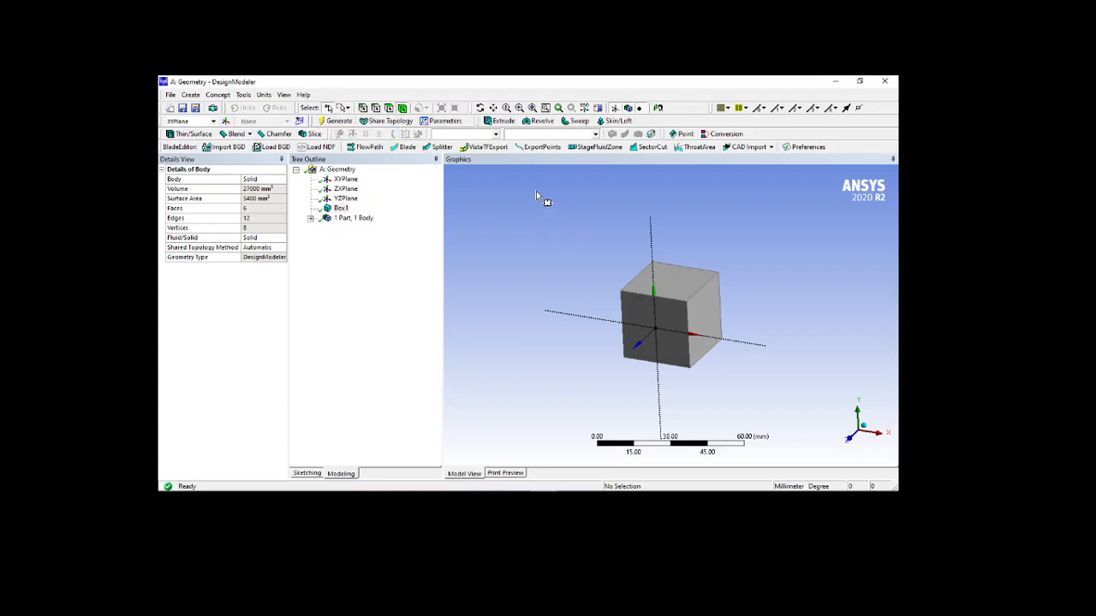
drag(528, 183, 634, 262)
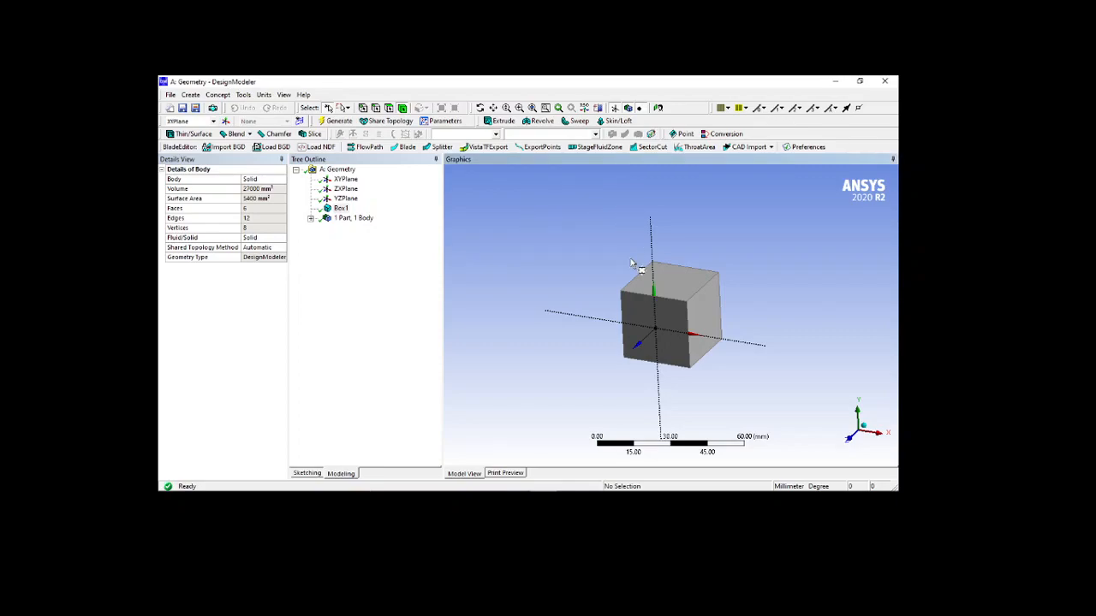
drag(653, 182, 536, 265)
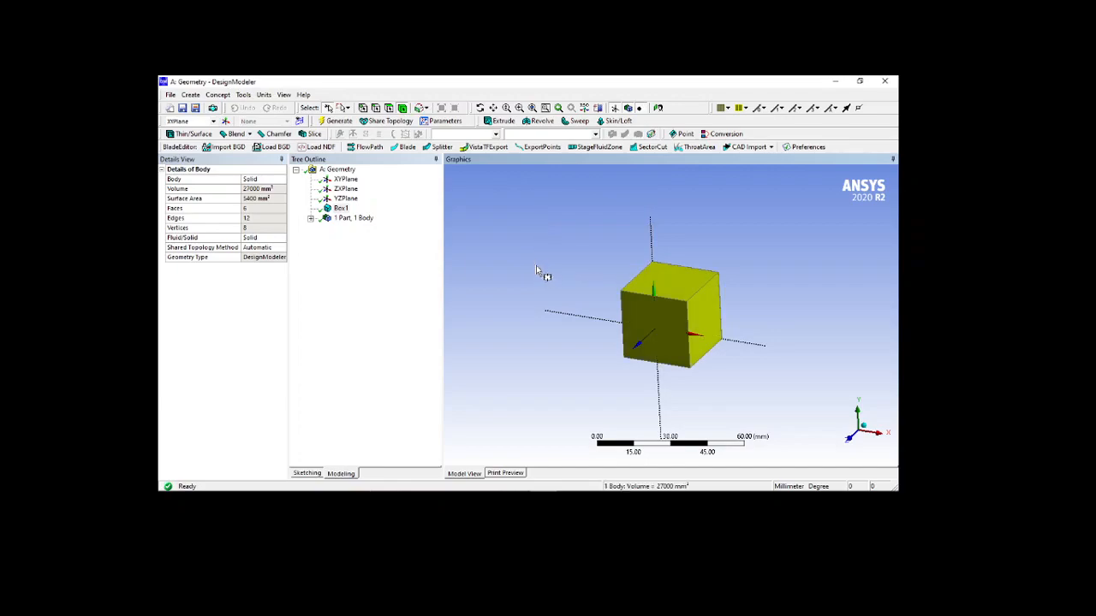
click(537, 259)
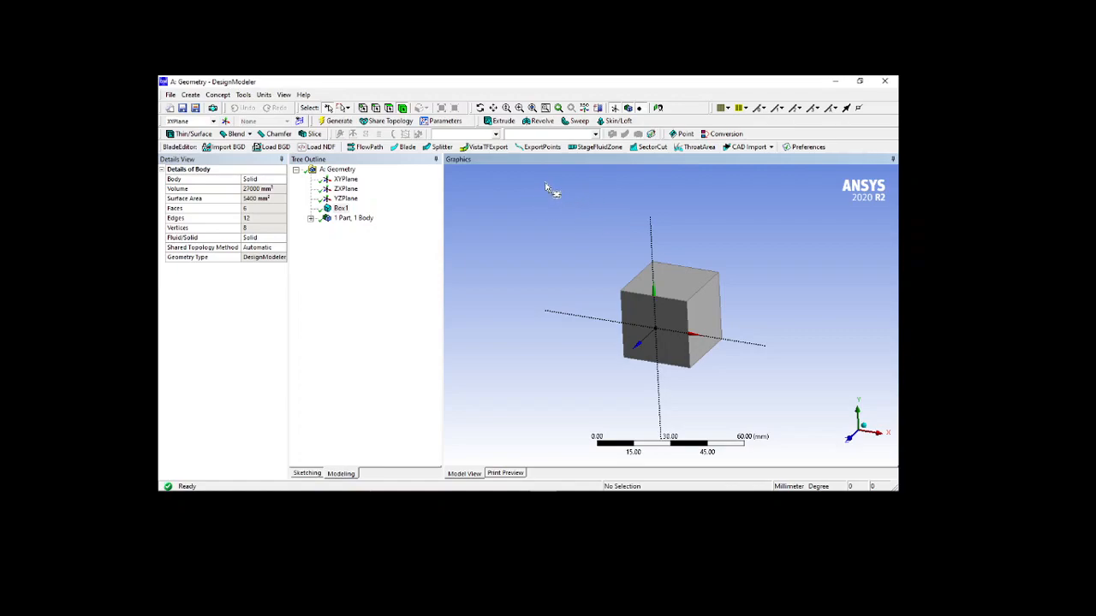
Compare left-to-right and right-to-left selection boxes over the cube, clearing the selection between attempts.
drag(544, 191, 730, 301)
drag(734, 323, 753, 399)
click(754, 275)
drag(758, 180, 584, 290)
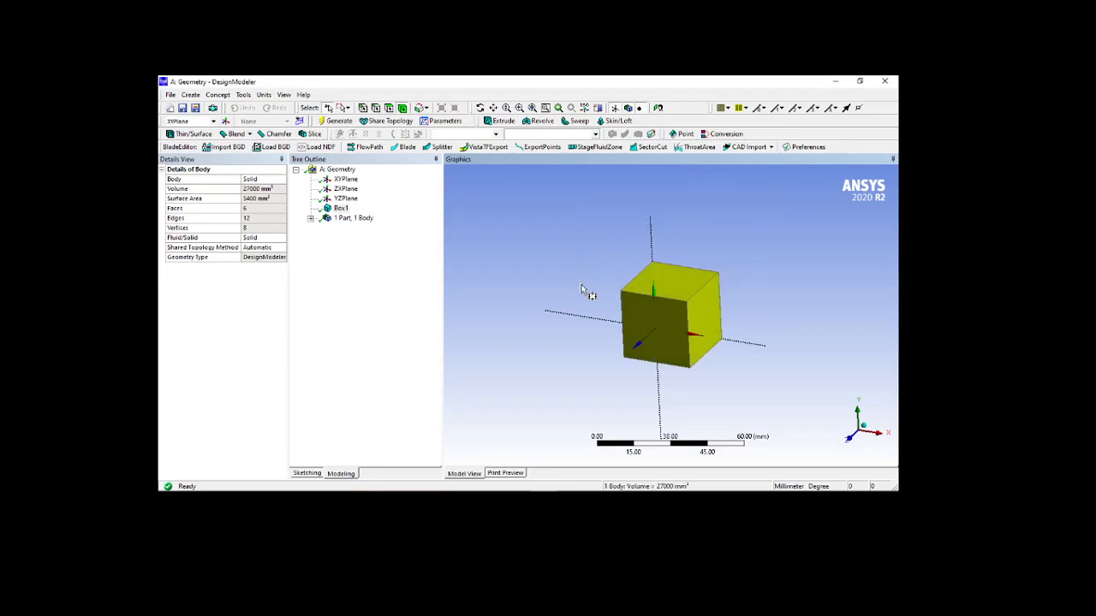
click(774, 250)
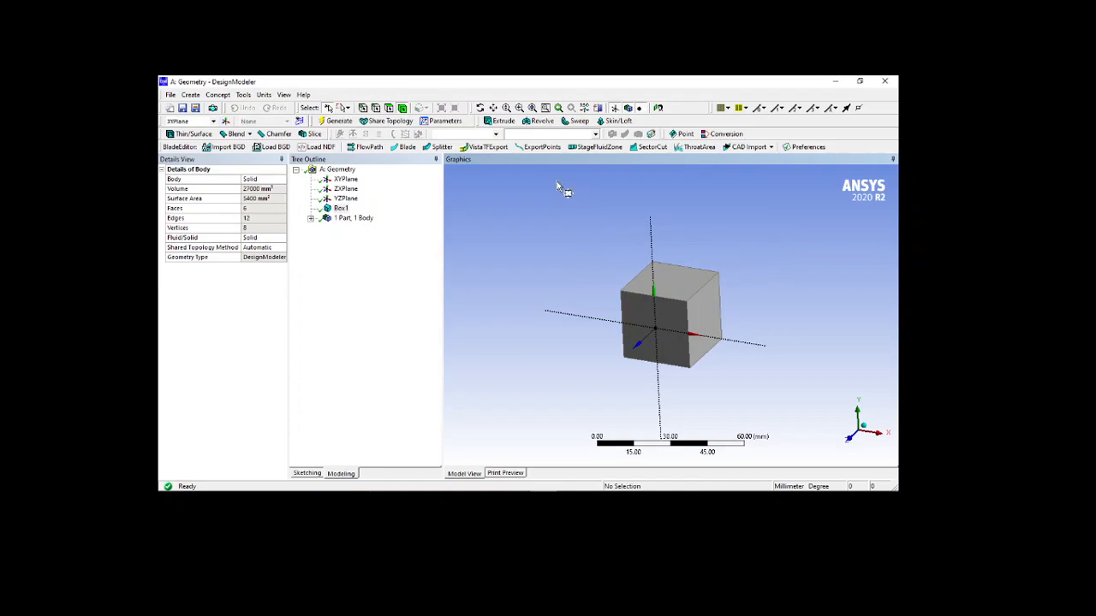
drag(548, 187, 723, 285)
Adjust the view of the cube with the Rotate, Pan and Zoom tools.
click(481, 108)
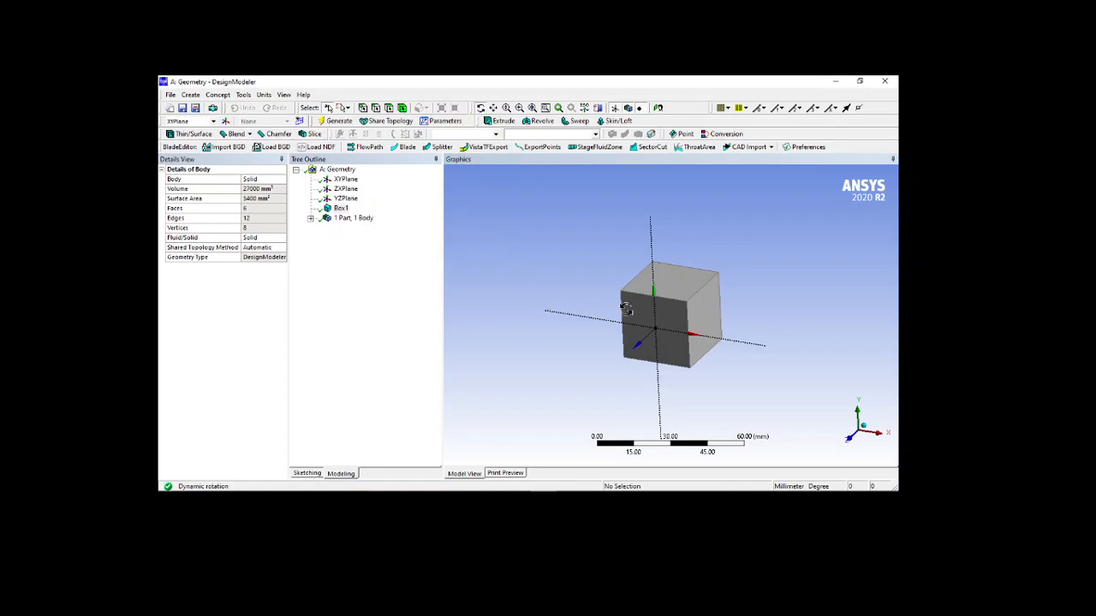
drag(630, 309, 613, 330)
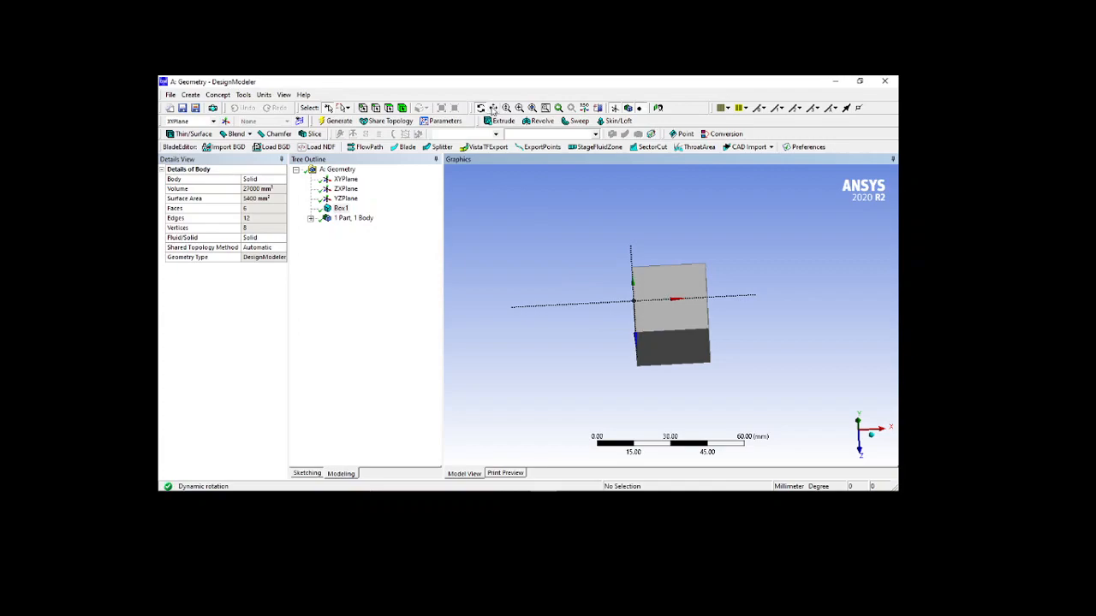
click(494, 109)
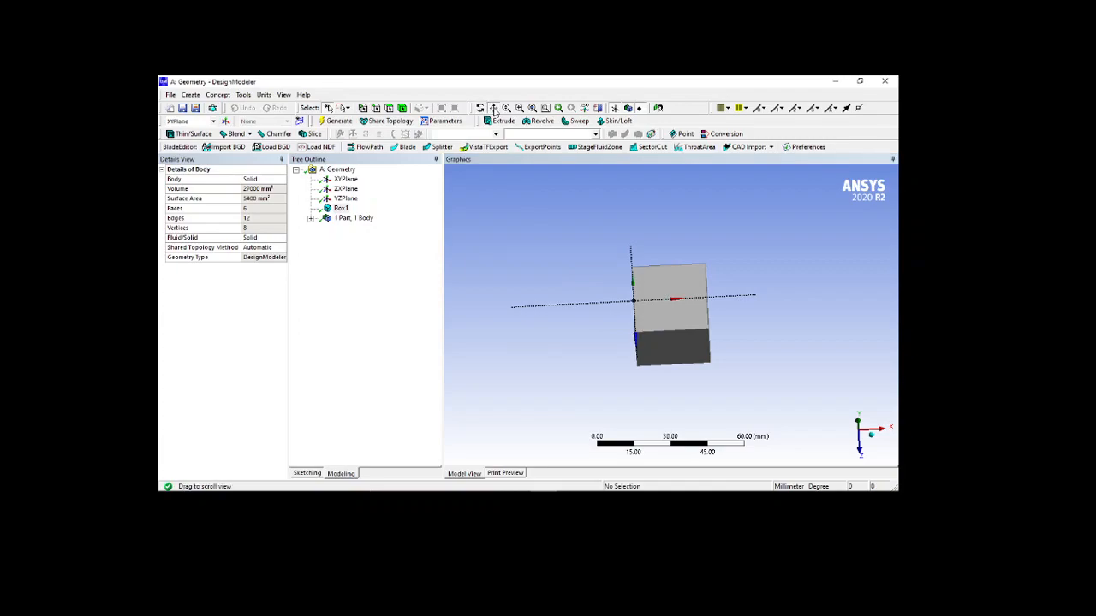
drag(634, 338, 543, 283)
drag(522, 230, 681, 269)
drag(685, 306, 642, 268)
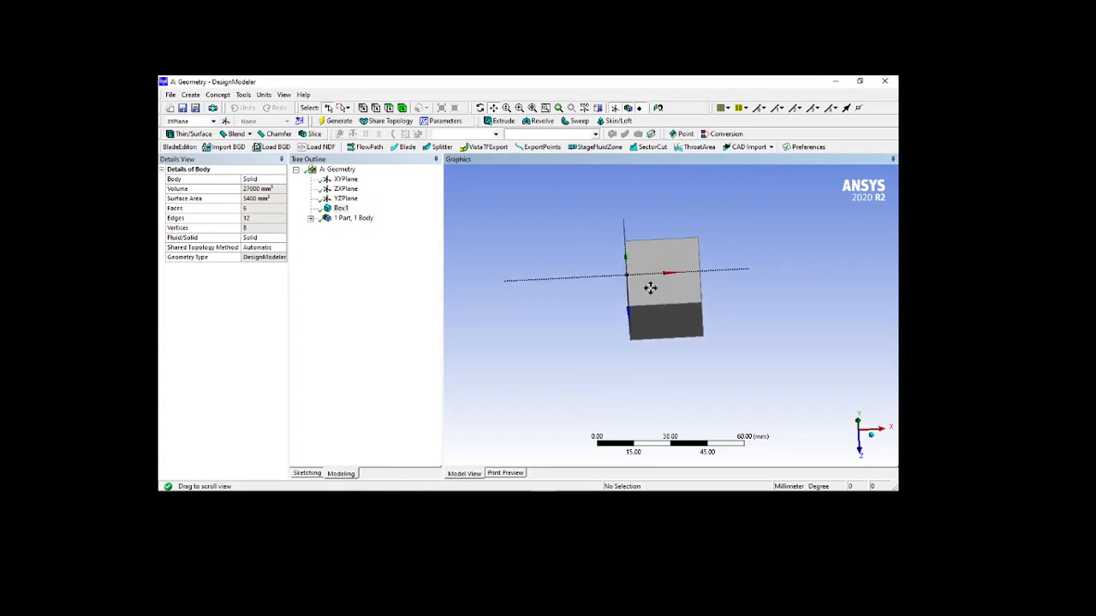
click(509, 110)
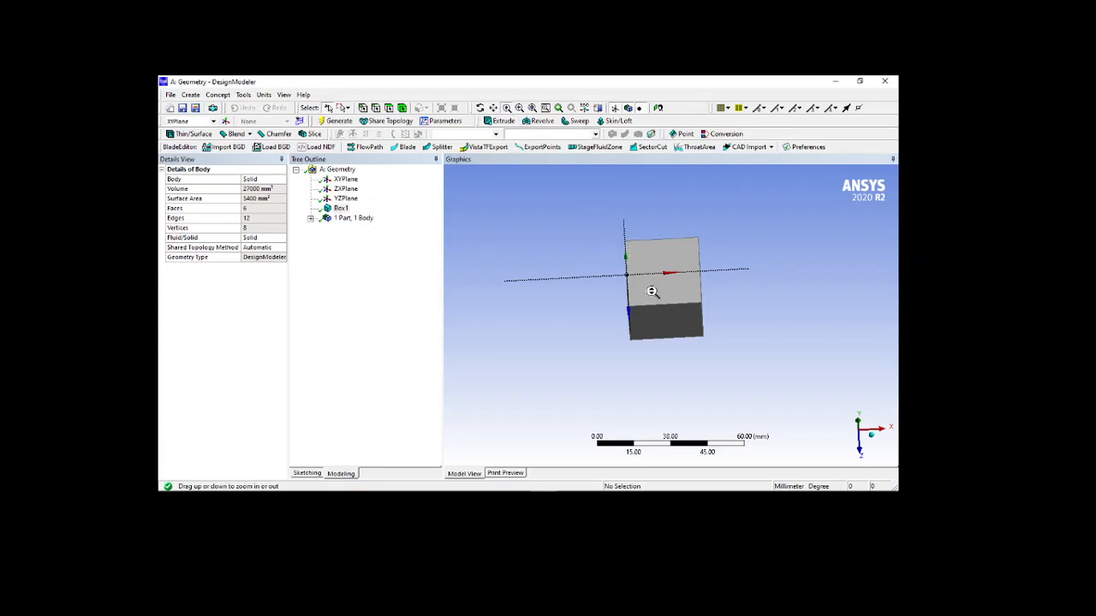
drag(653, 294, 662, 238)
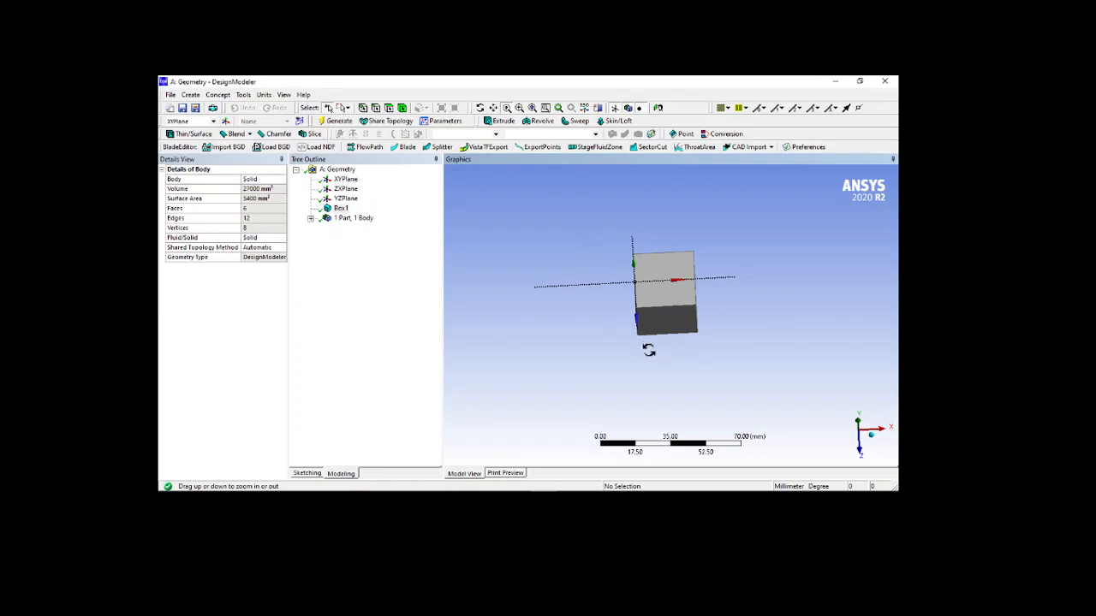
Rotate, pan and zoom the view of the cube directly with the mouse, without switching view tools.
middle_drag(648, 350, 641, 334)
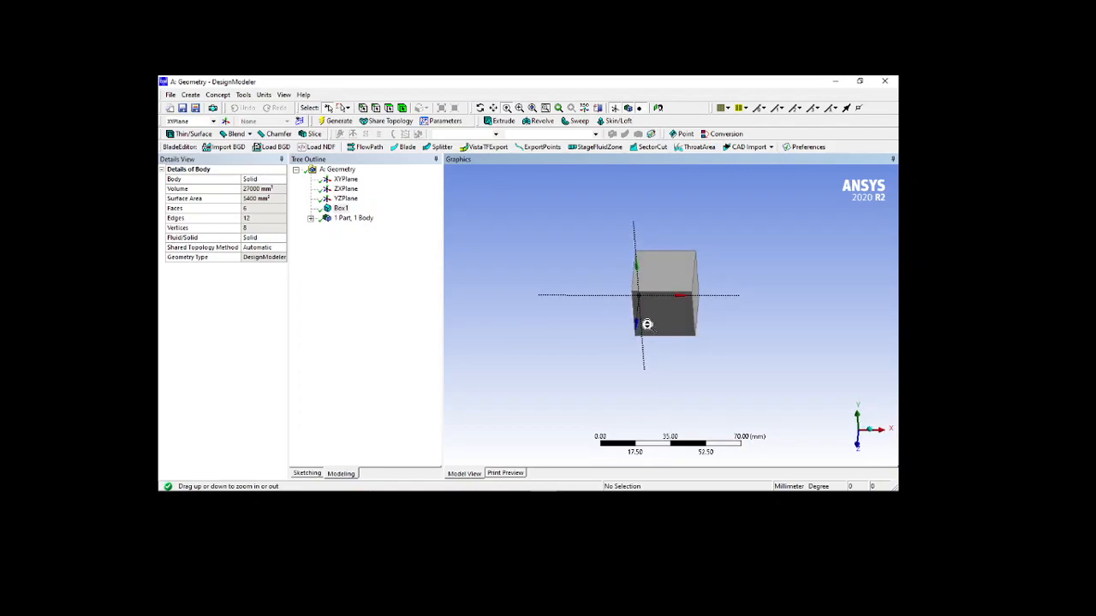
middle_drag(657, 310, 640, 272)
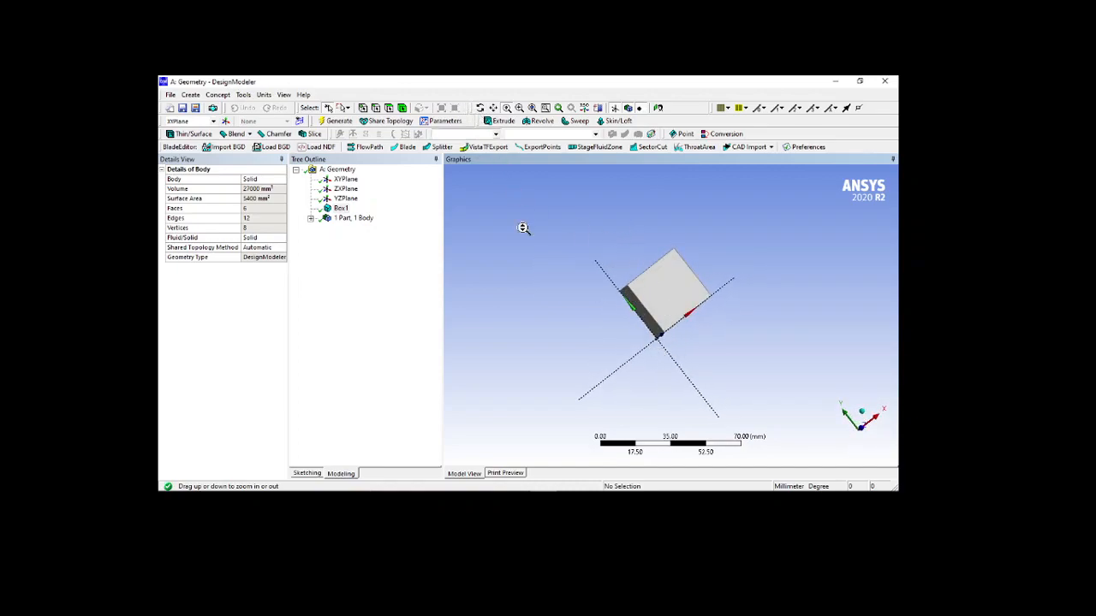
drag(630, 326, 583, 311)
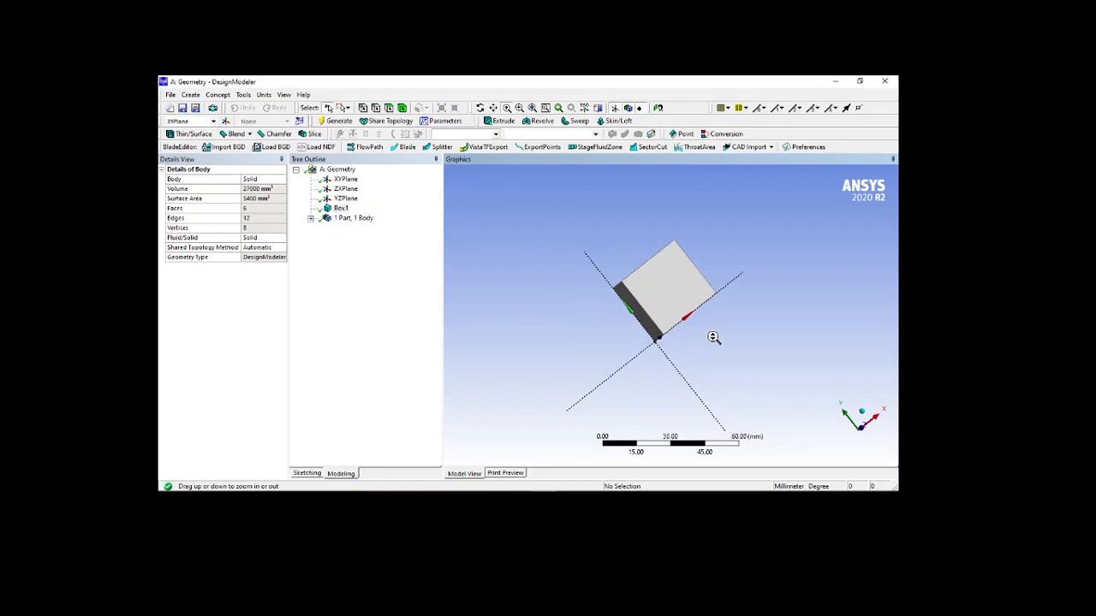
ctrl+middle_drag(708, 339, 694, 313)
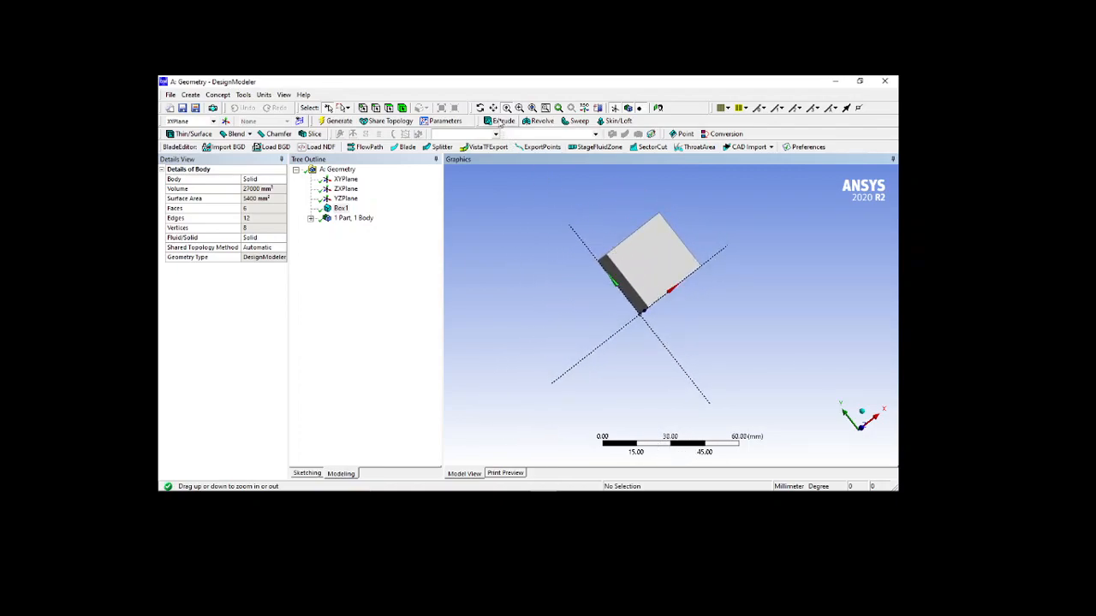
scroll(679, 360, down, 4)
scroll(679, 359, up, 8)
scroll(680, 360, down, 3)
scroll(681, 363, down, 3)
scroll(682, 365, up, 5)
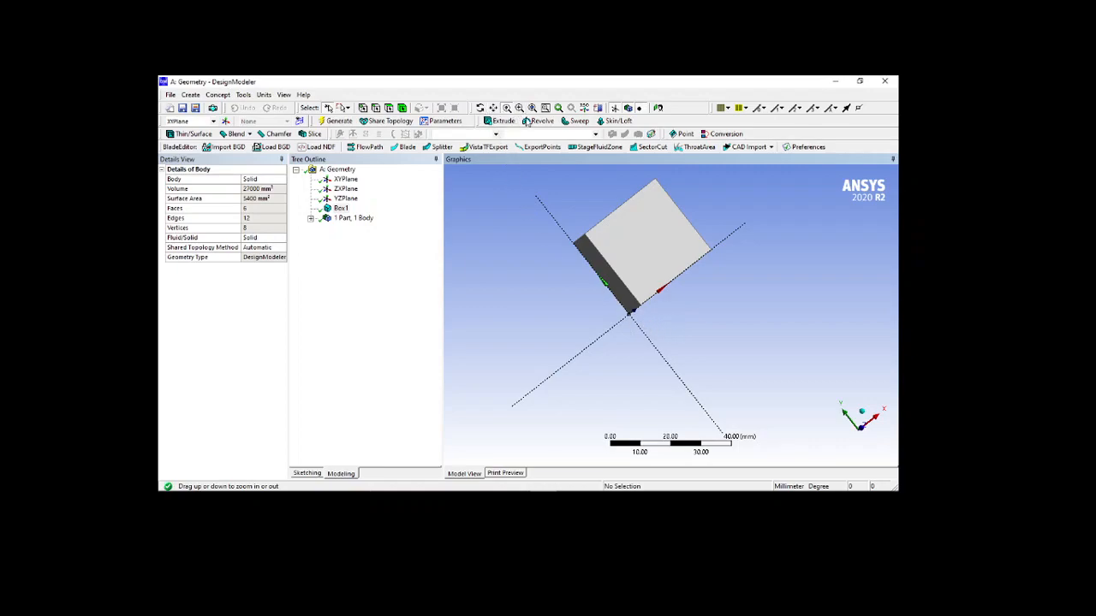
Enlarge the area around the cube with Box Zoom, refit the model with Zoom to Fit, and rotate the view.
click(519, 109)
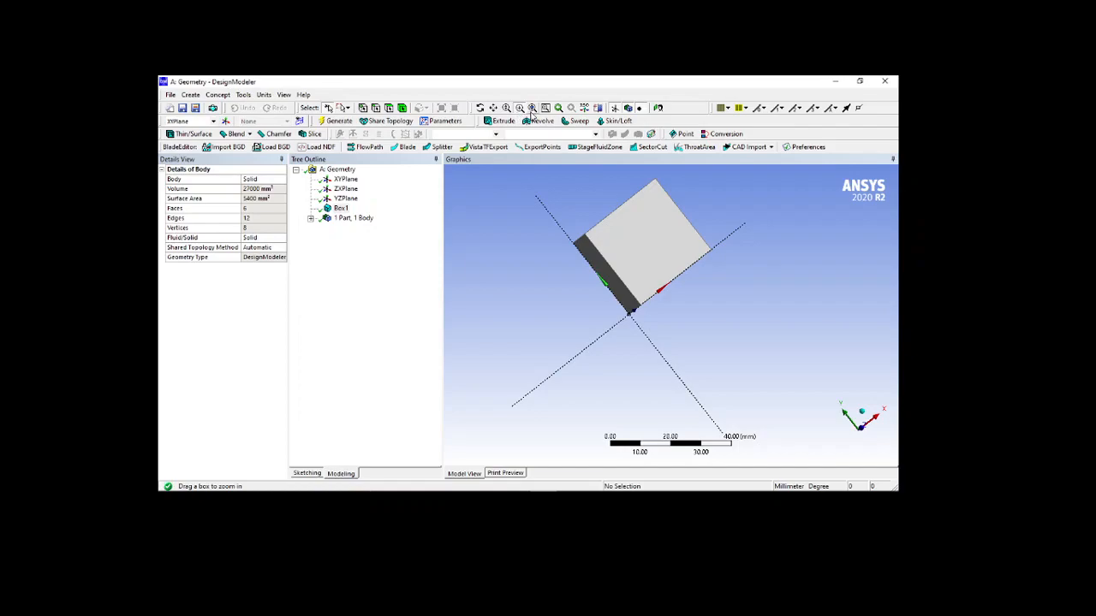
click(531, 110)
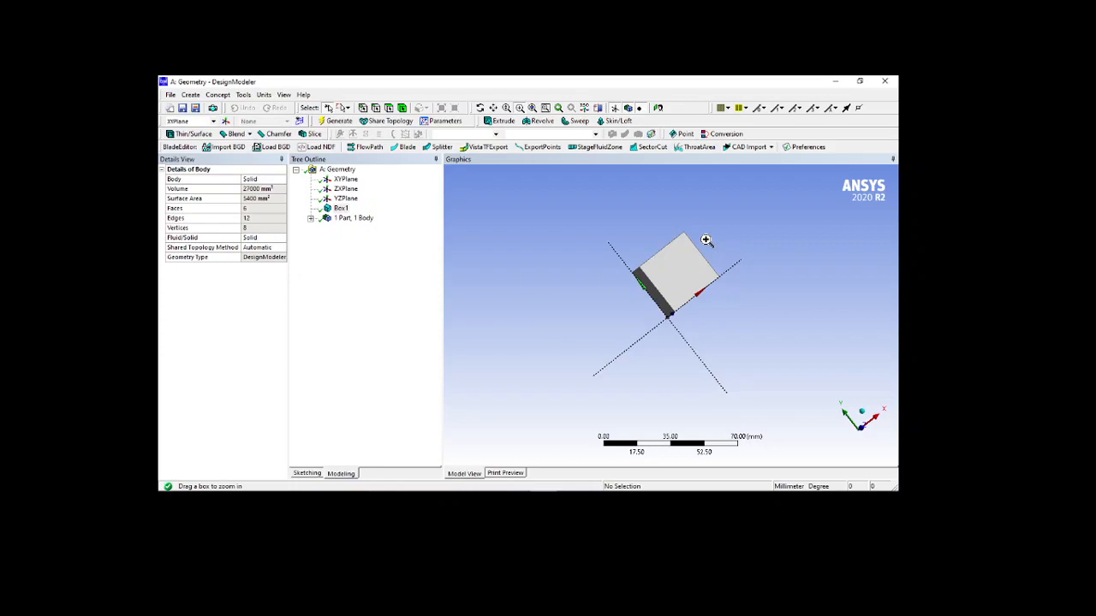
click(520, 108)
drag(540, 193, 770, 343)
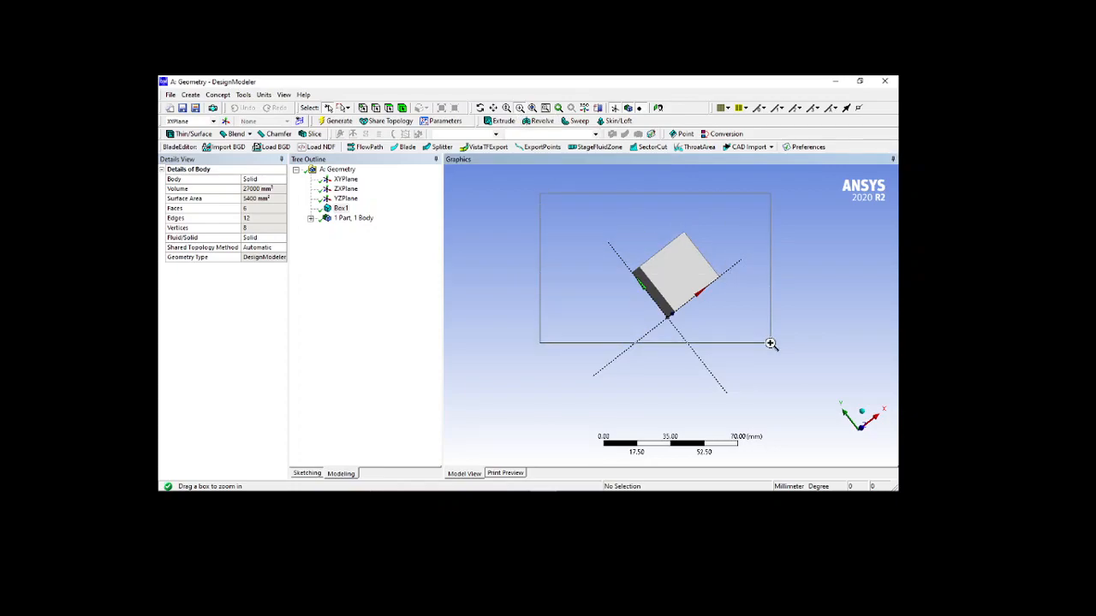
drag(769, 342, 769, 343)
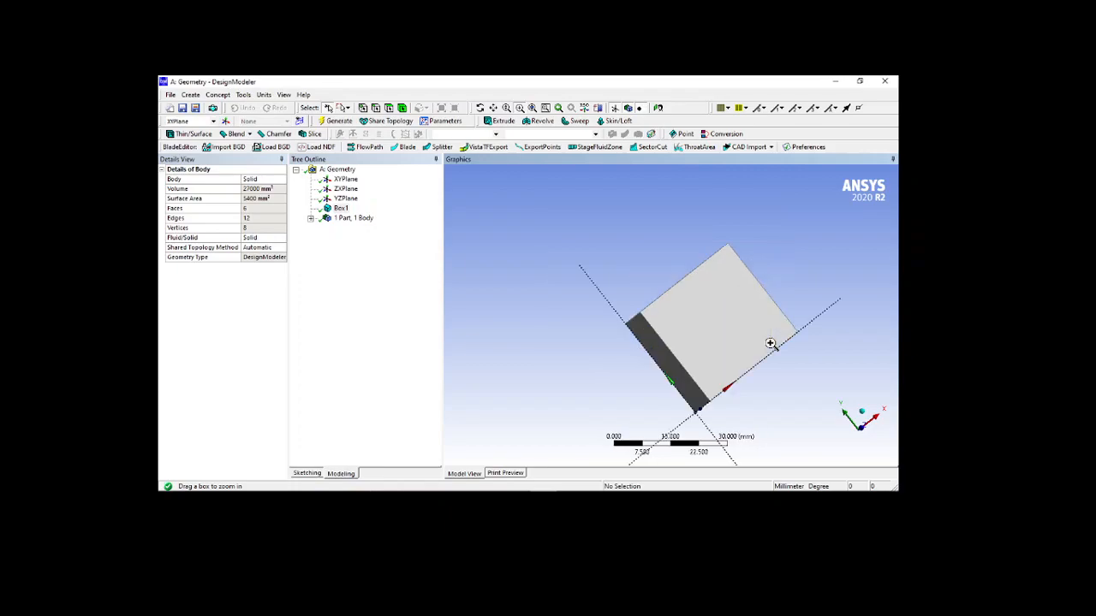
middle_drag(758, 299, 723, 398)
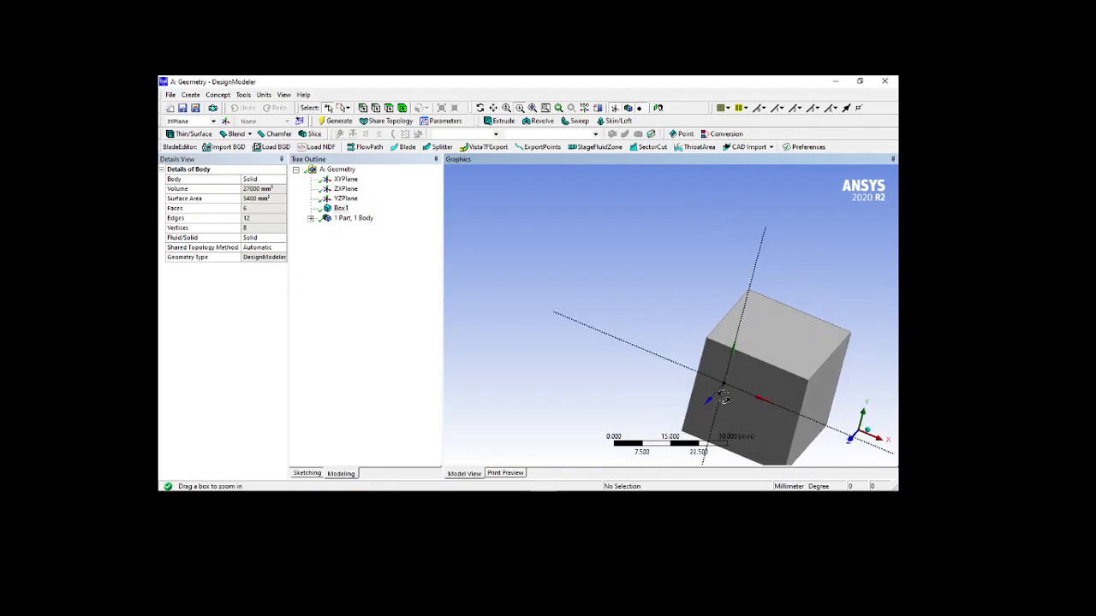
click(532, 108)
ctrl+middle_drag(727, 373, 688, 367)
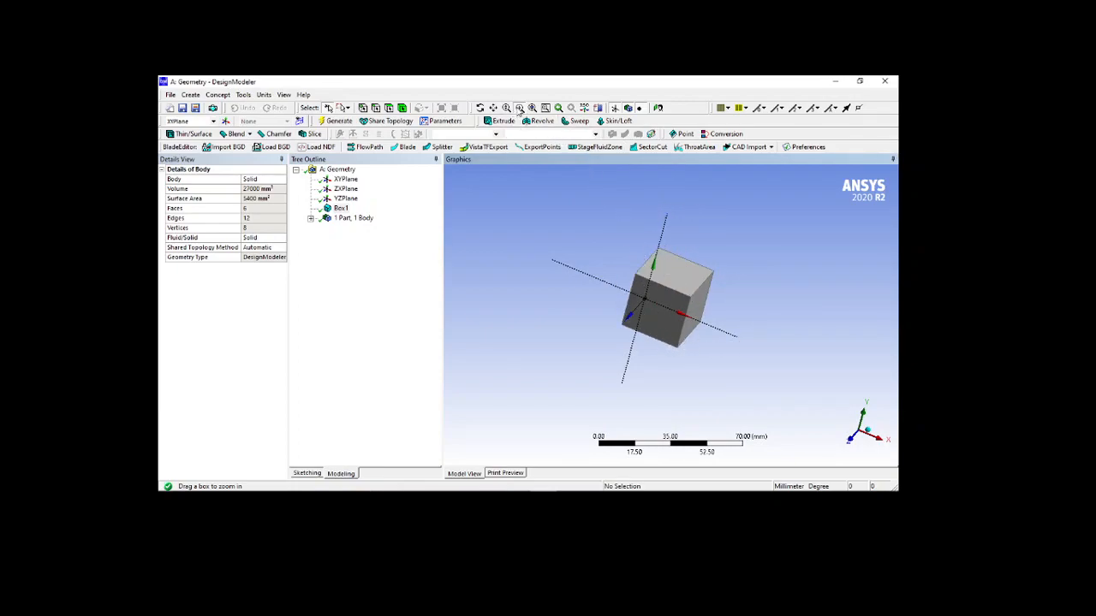
click(530, 111)
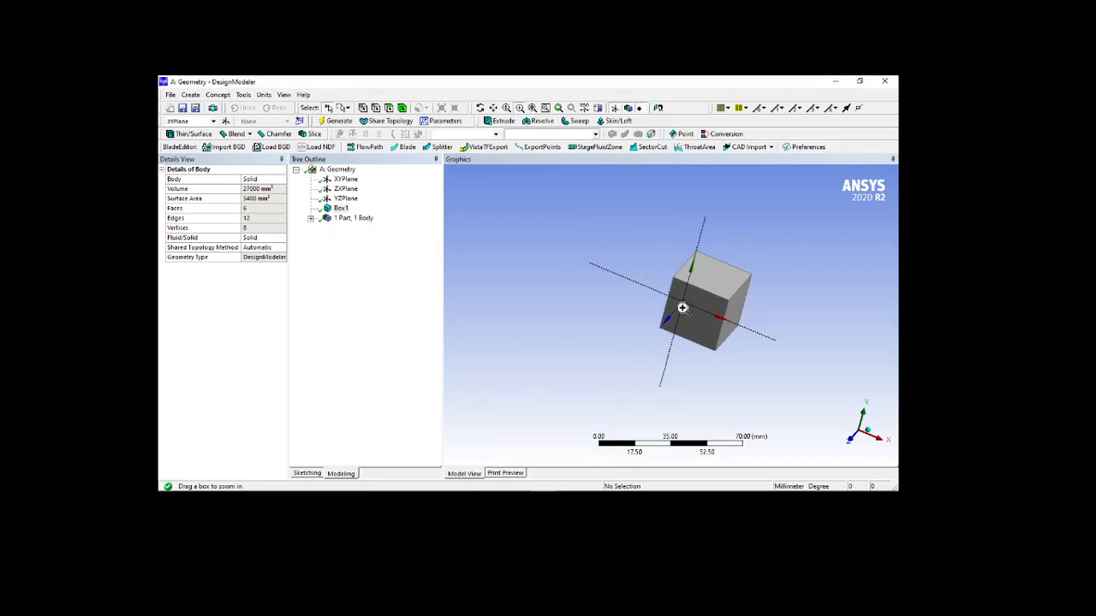
middle_drag(702, 373, 756, 379)
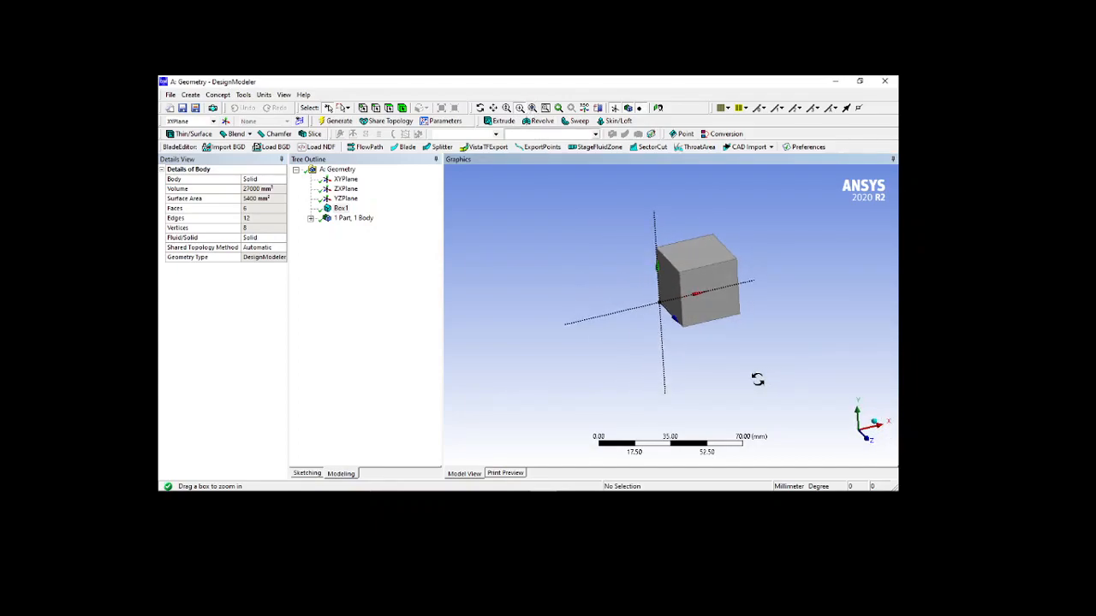
Inspect the cube's corner and edges through the Magnifier Window, changing its magnification and moving it over the model.
click(545, 108)
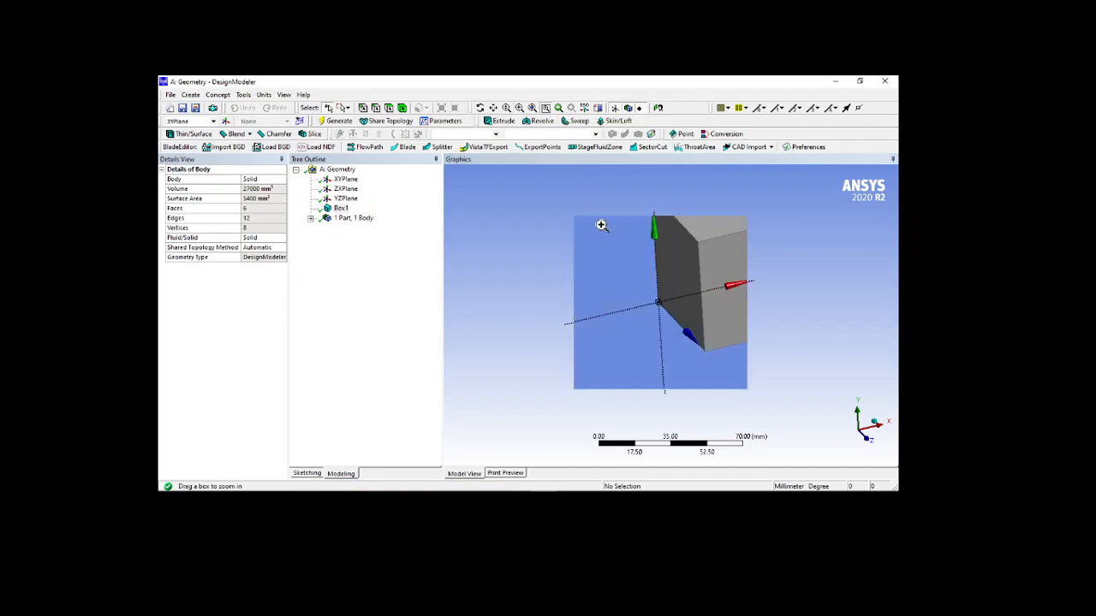
drag(655, 311, 667, 262)
scroll(668, 262, down, 4)
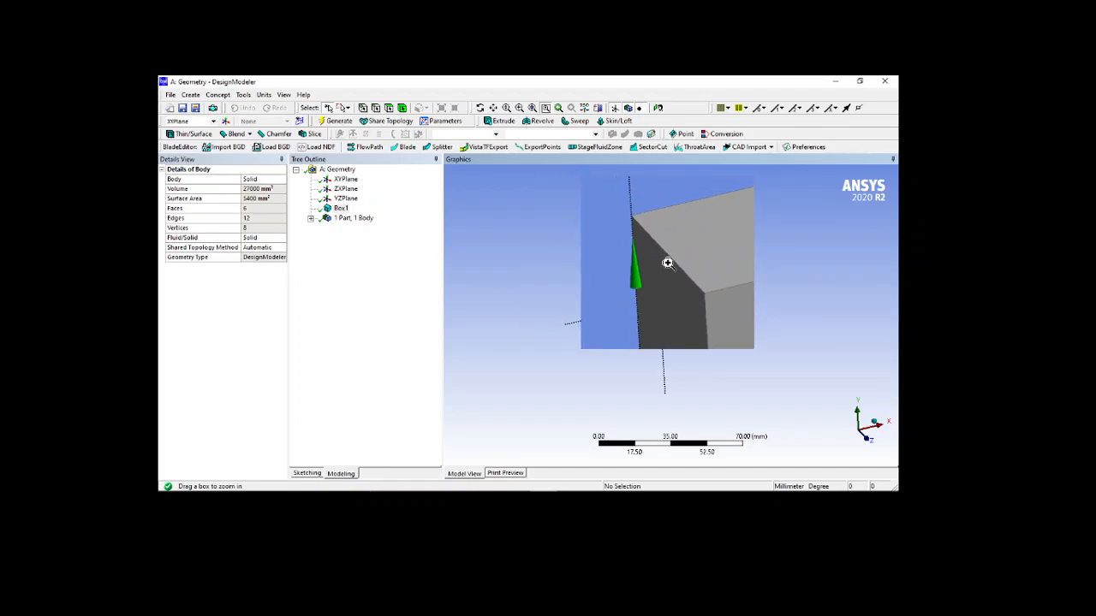
scroll(668, 262, down, 1)
drag(667, 263, 673, 296)
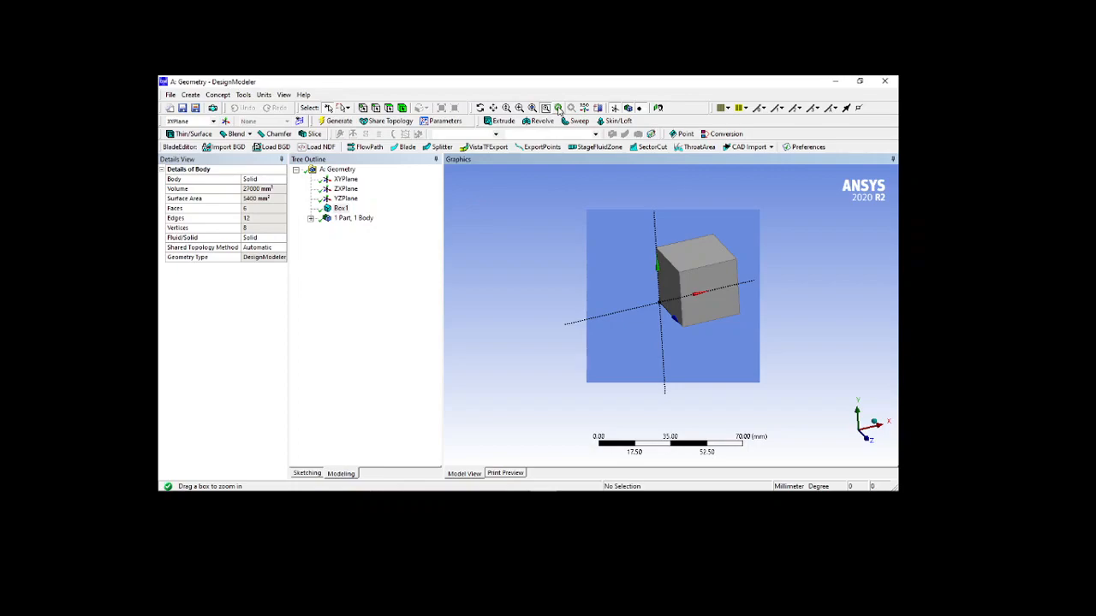
Go back through the previous views and forward again, and set the cube to the isometric view.
click(558, 109)
click(558, 109)
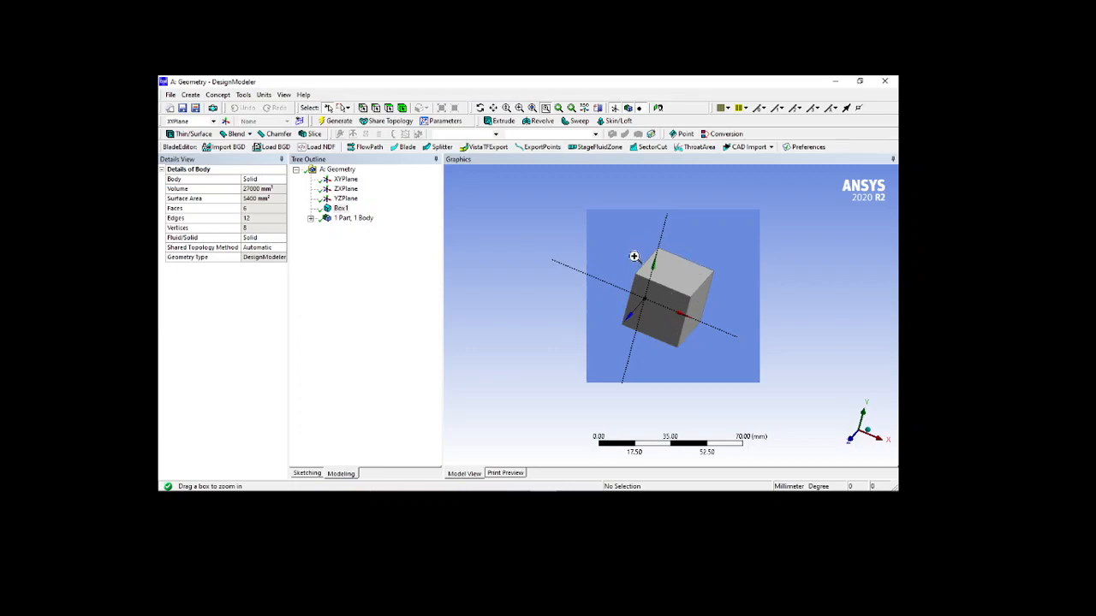
click(557, 109)
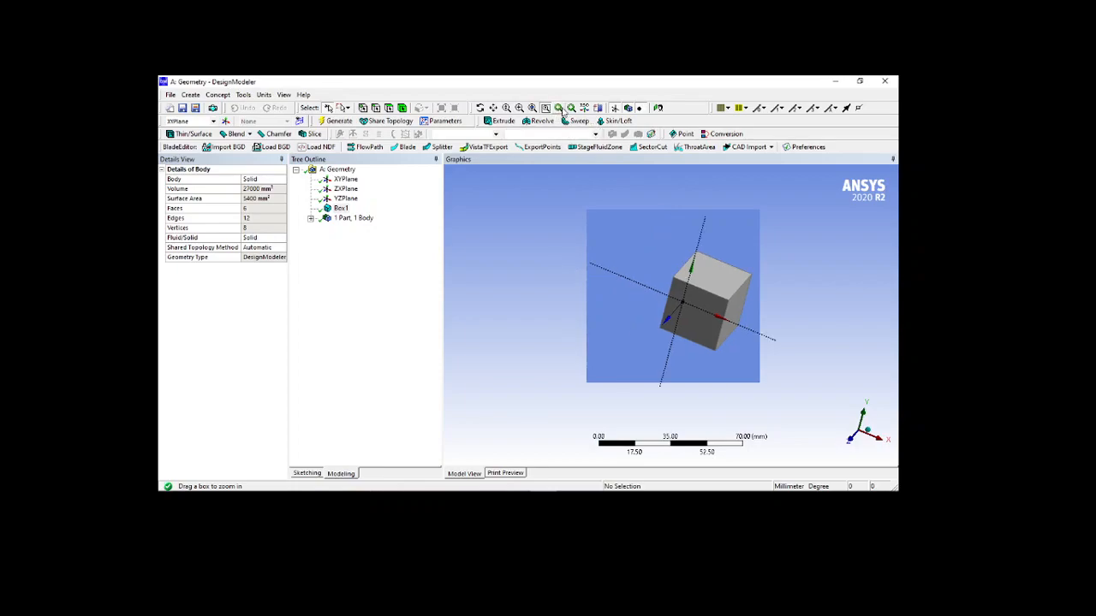
click(571, 109)
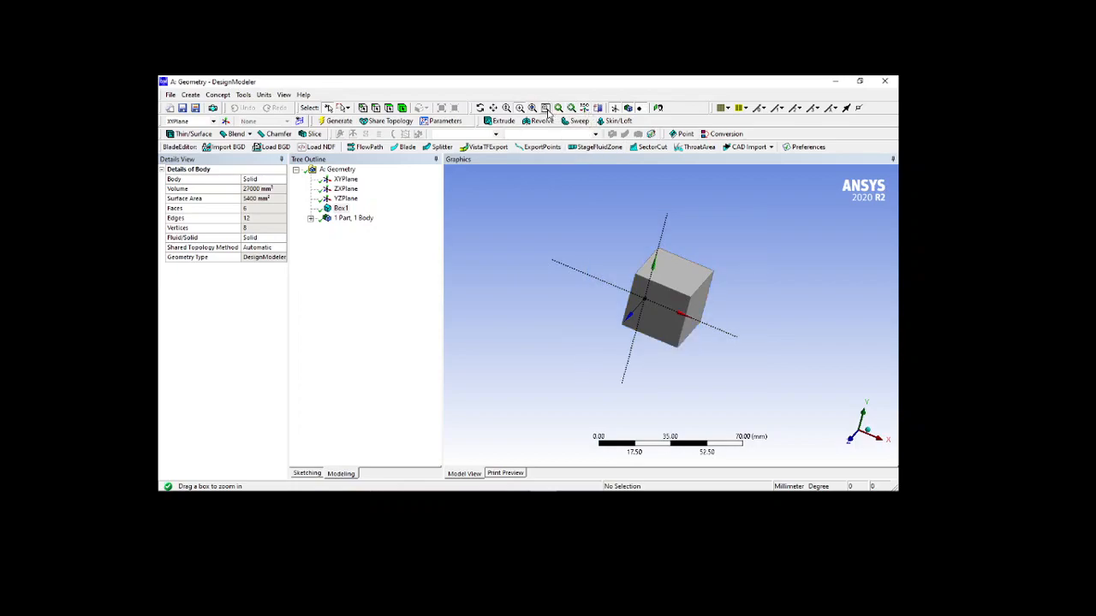
middle_drag(682, 343, 590, 323)
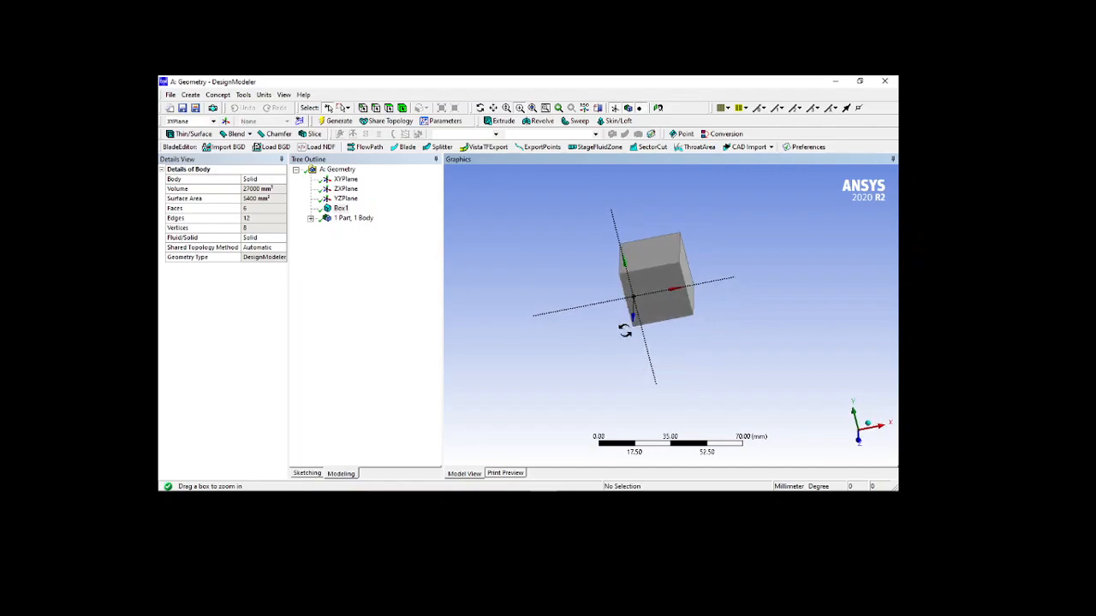
click(586, 109)
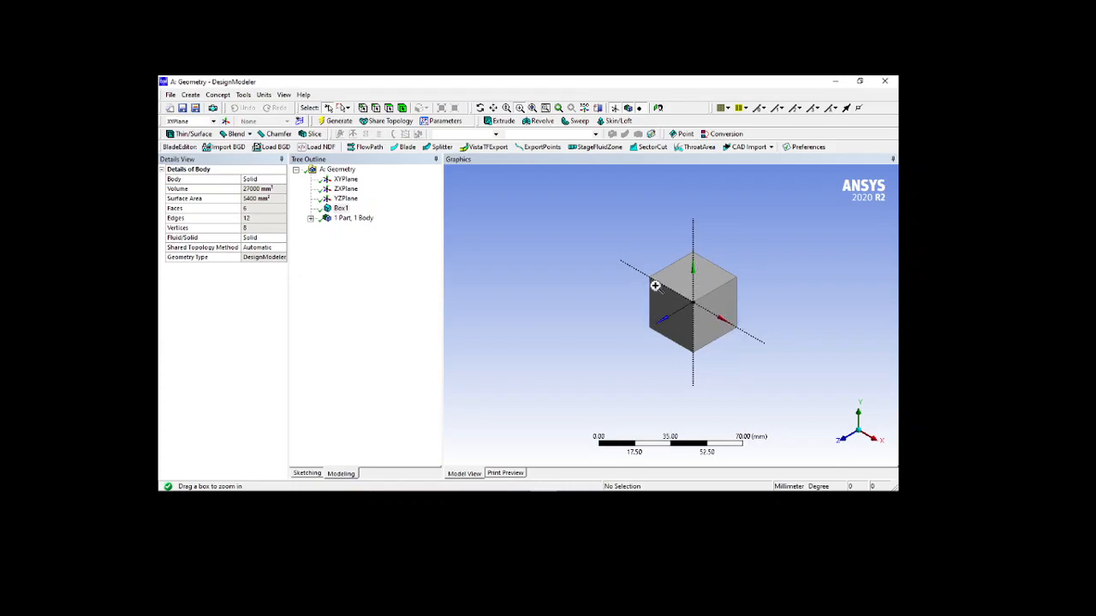
Show the Section Planes window, dock it below the details, and cut the cube with a near-vertical section plane through its middle.
click(598, 109)
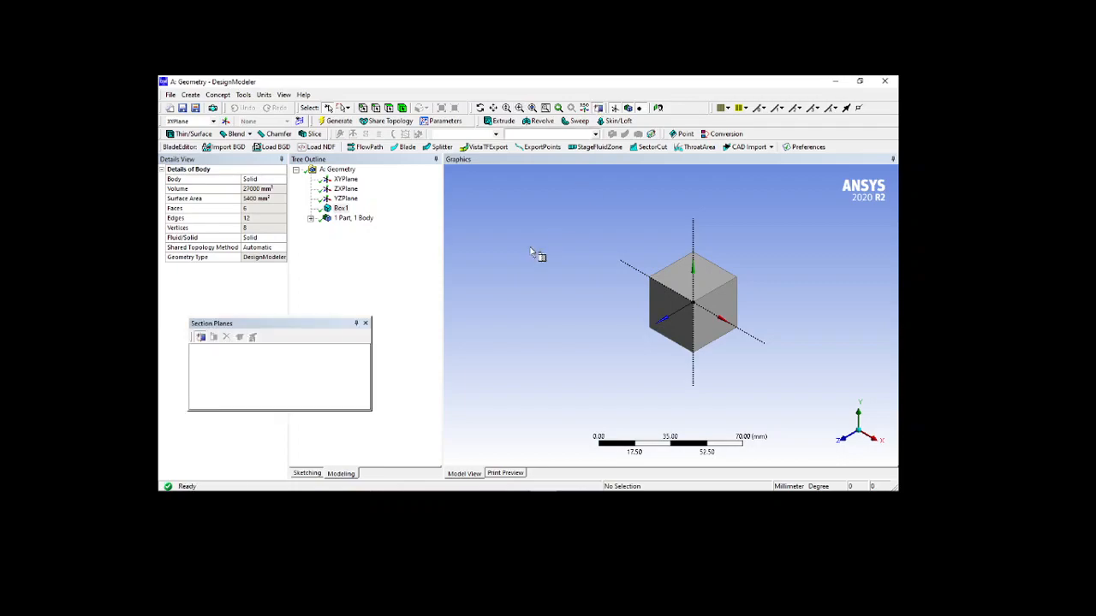
drag(306, 326, 226, 335)
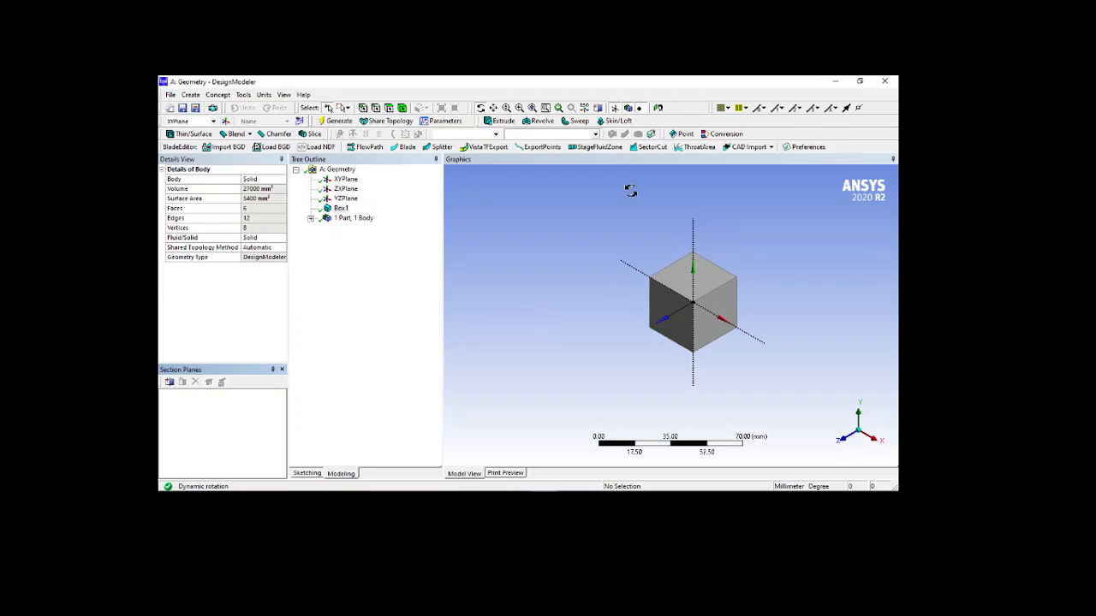
click(481, 110)
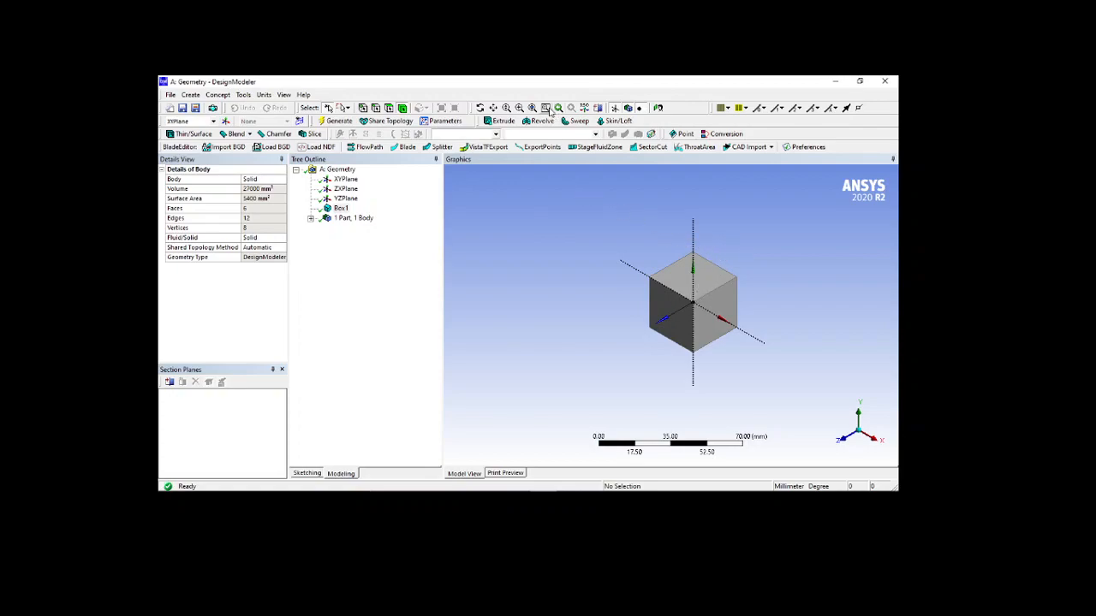
click(598, 110)
drag(702, 236, 690, 379)
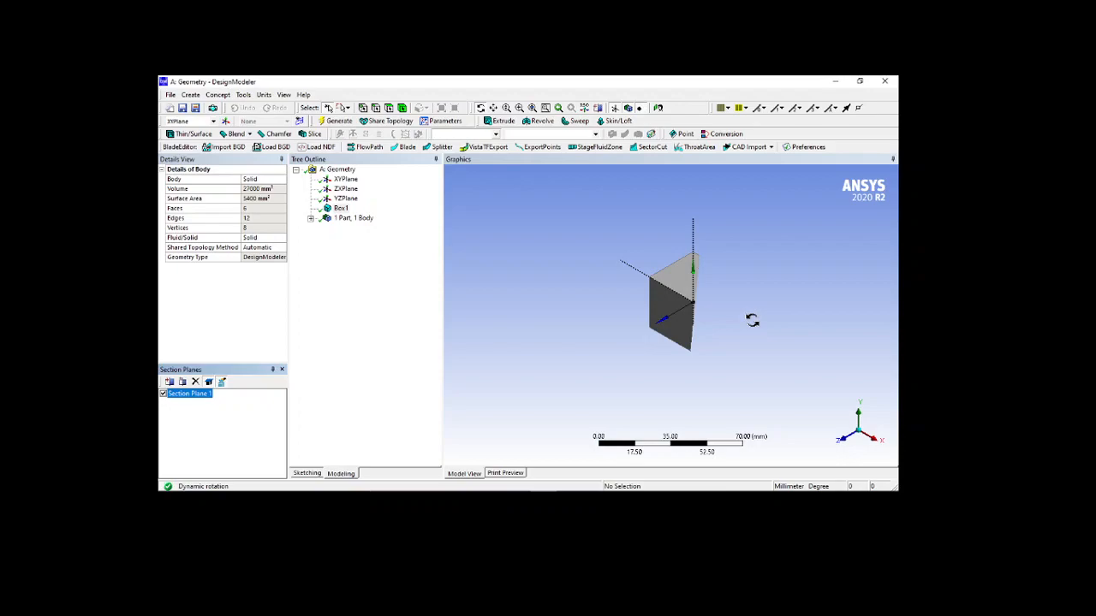
Rotate the sectioned cube to view the cut face, disable Section Plane 1, and return to the isometric view.
drag(756, 333, 696, 321)
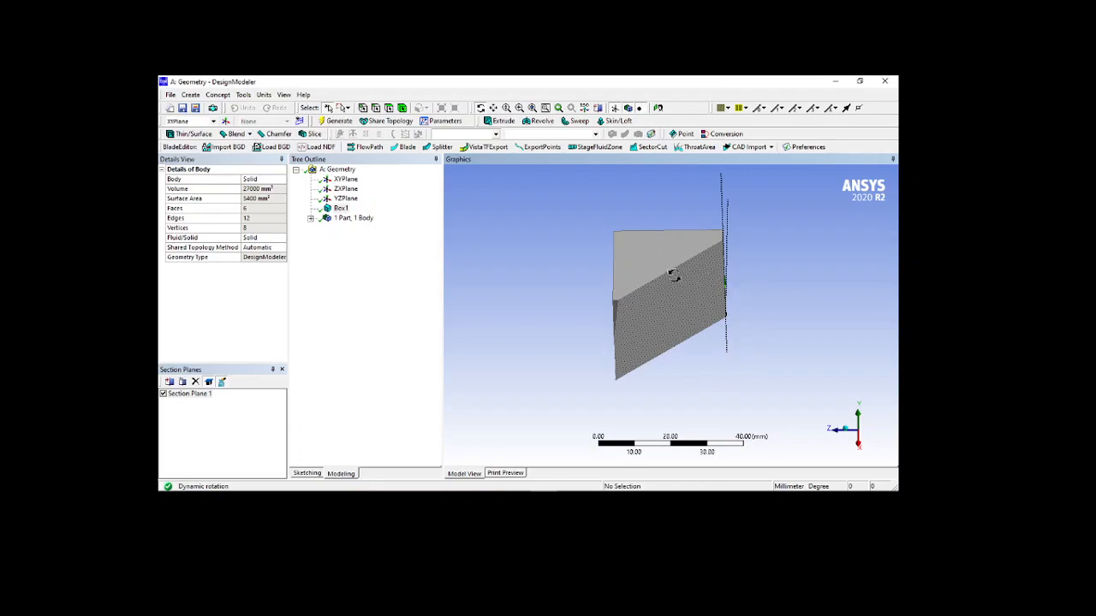
click(163, 394)
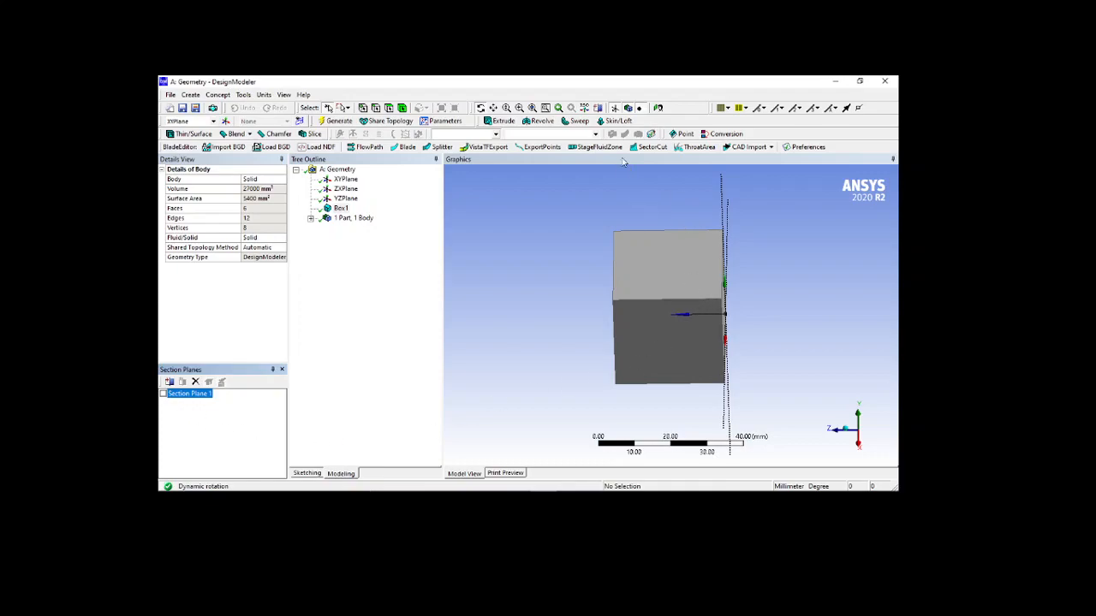
click(586, 109)
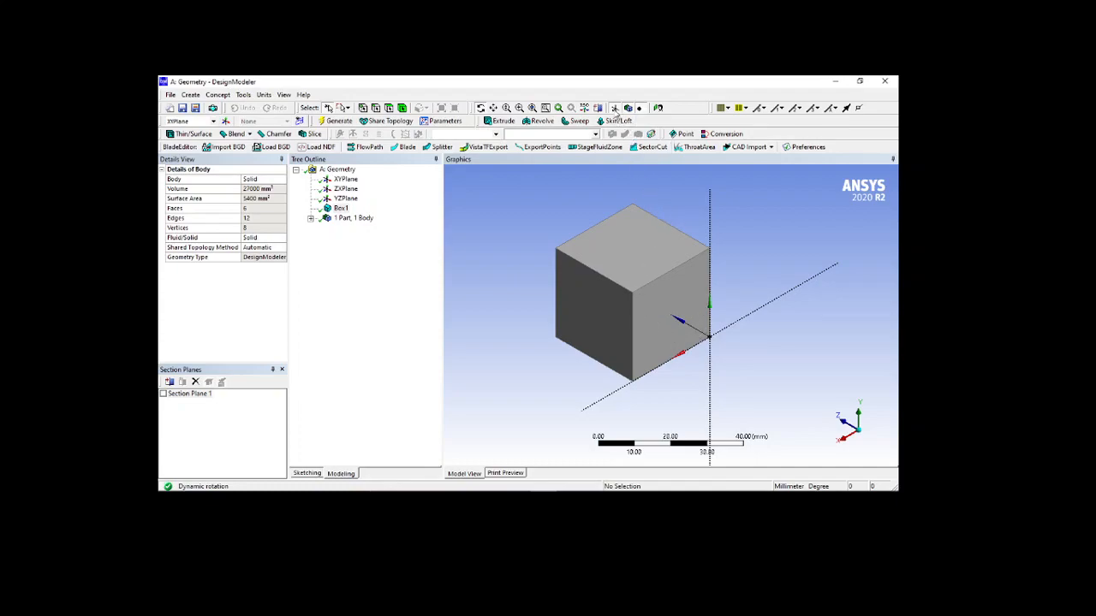
Turn the display of the plane axes off and on twice.
click(615, 109)
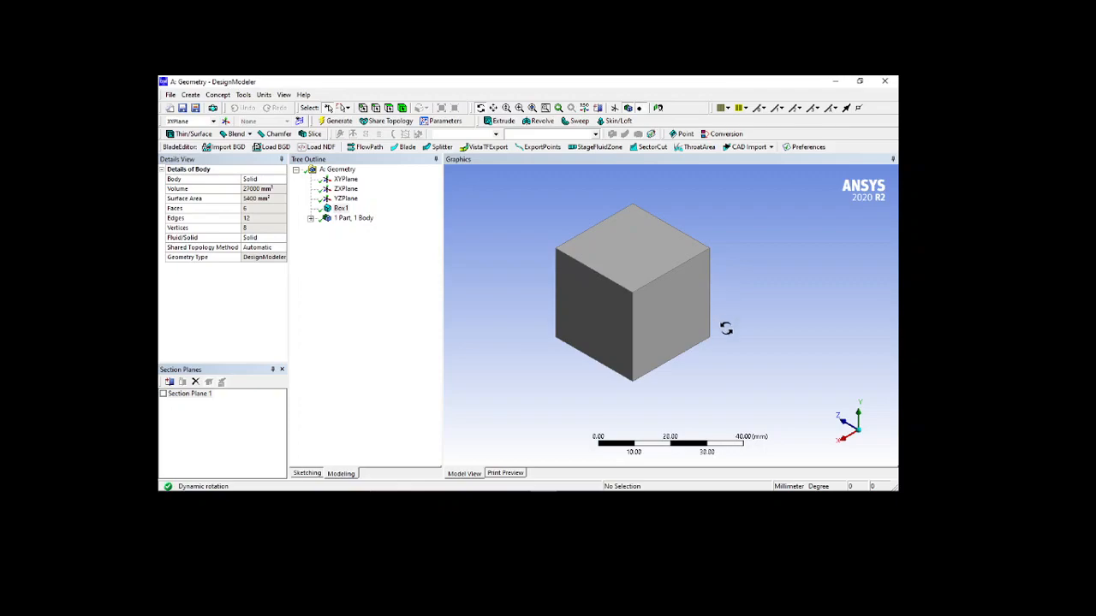
click(612, 108)
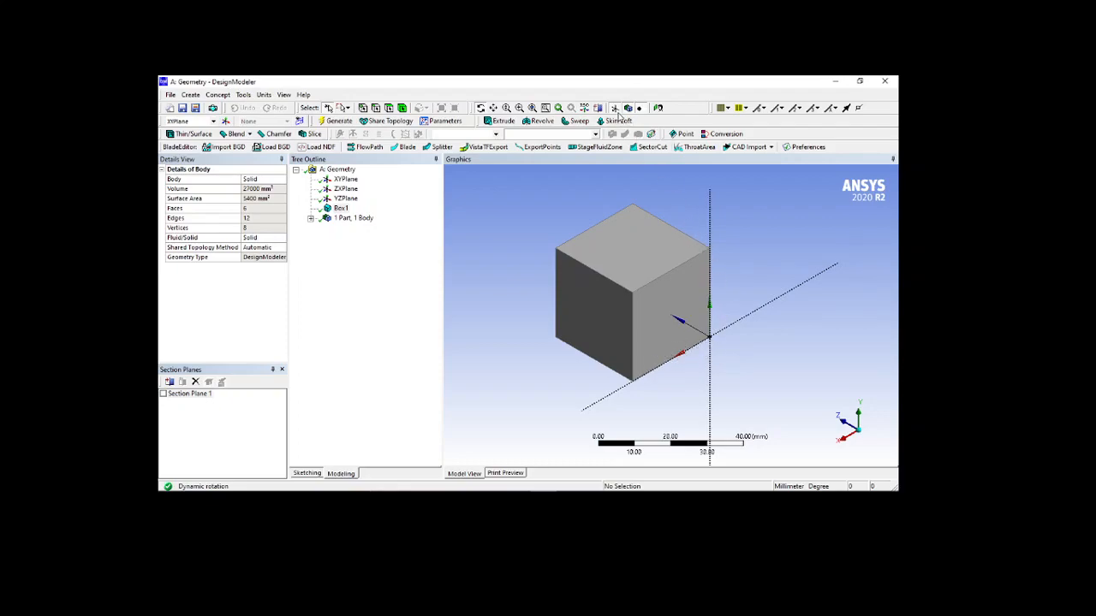
click(615, 109)
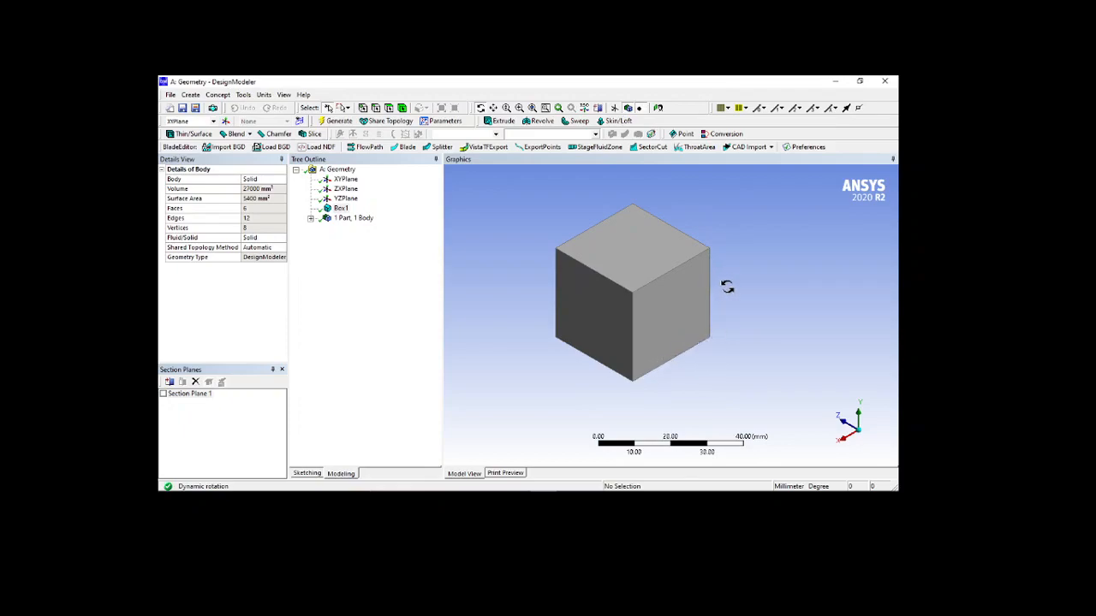
click(618, 109)
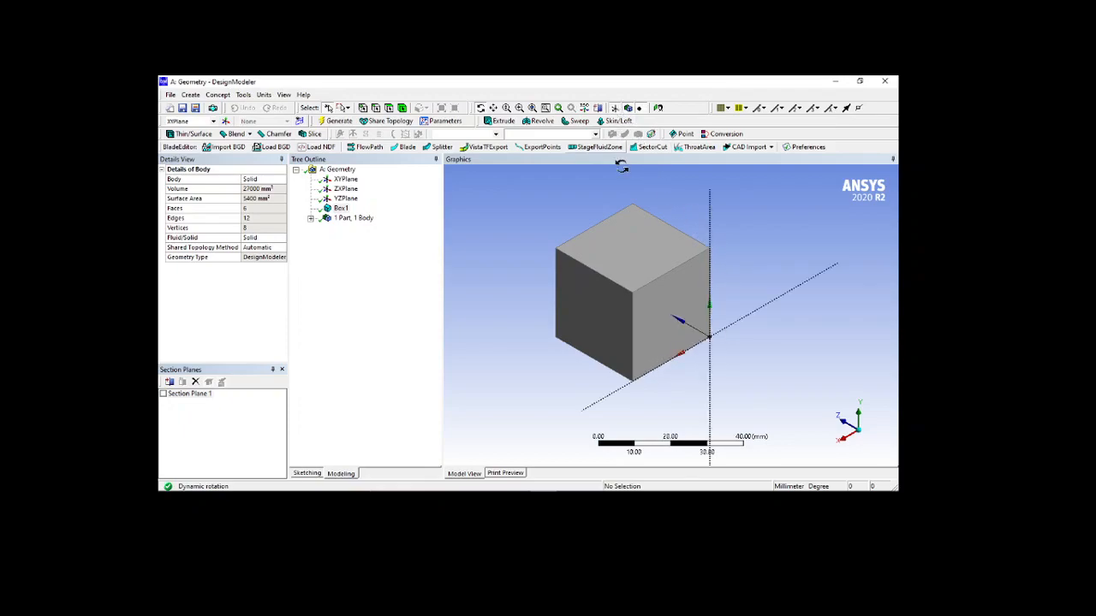
Hide and show the cube with the model display, and view the XY plane face-on with Look At.
click(629, 108)
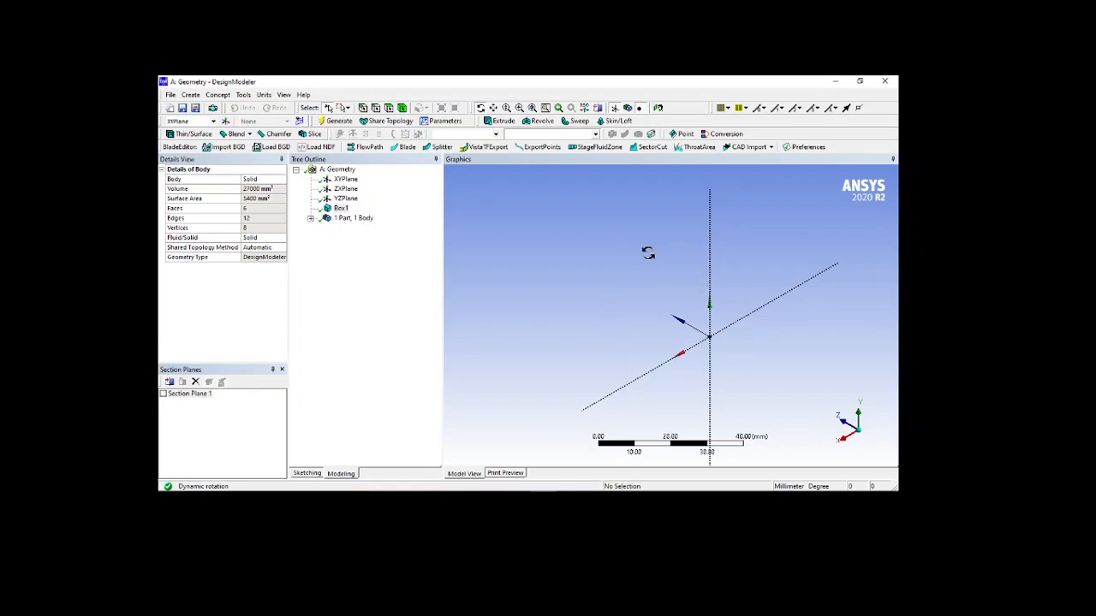
click(628, 109)
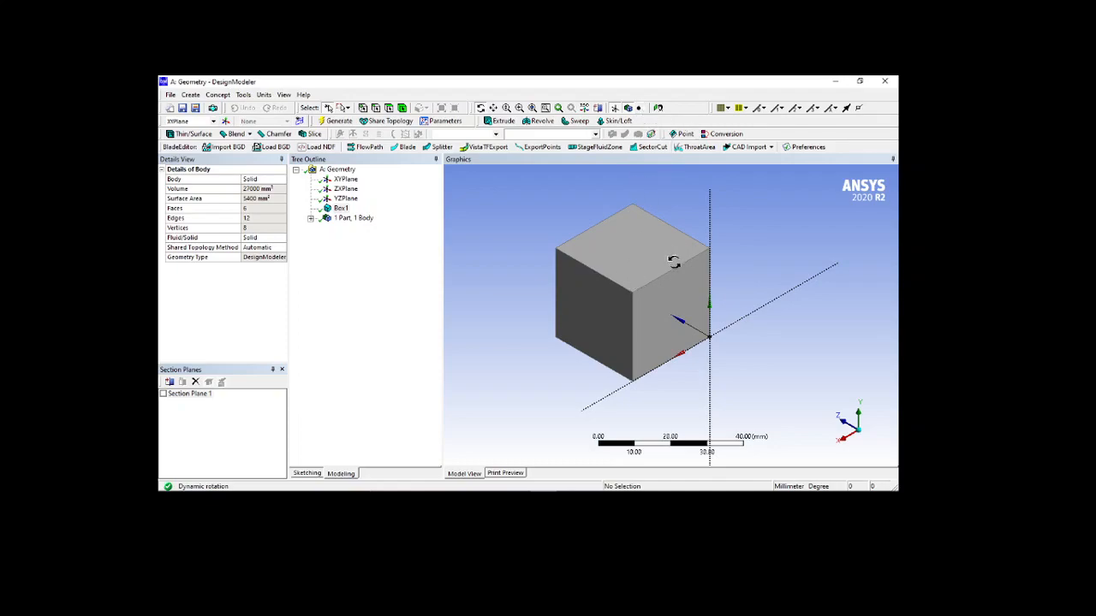
click(658, 109)
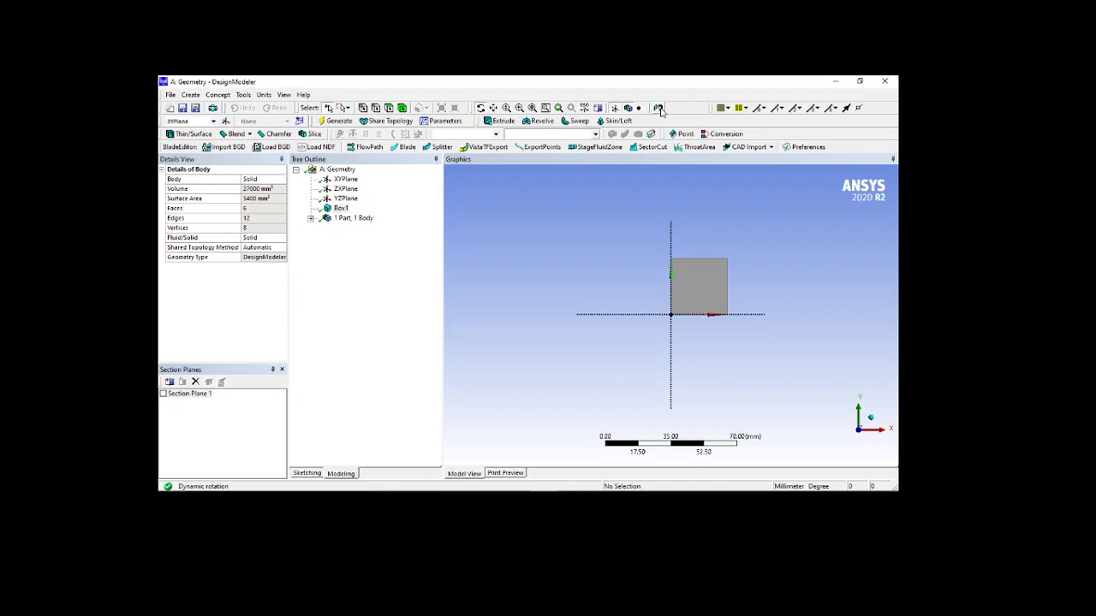
Zoom and move the face-on cube, then tilt it out of plane and restore the XY plane view with Look At.
scroll(707, 334, up, 2)
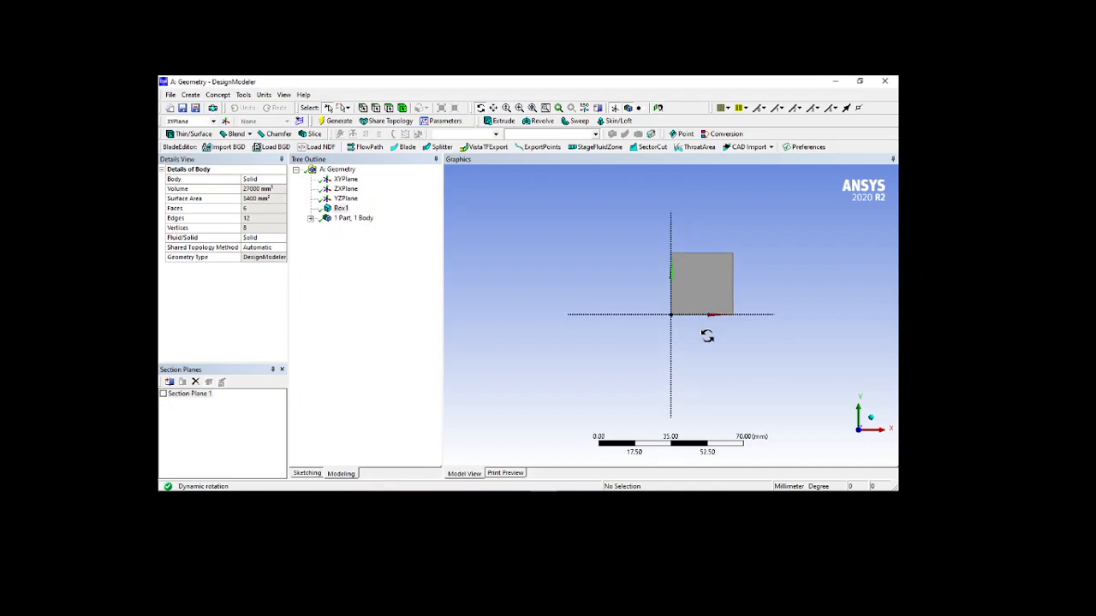
ctrl+middle_drag(733, 309, 646, 371)
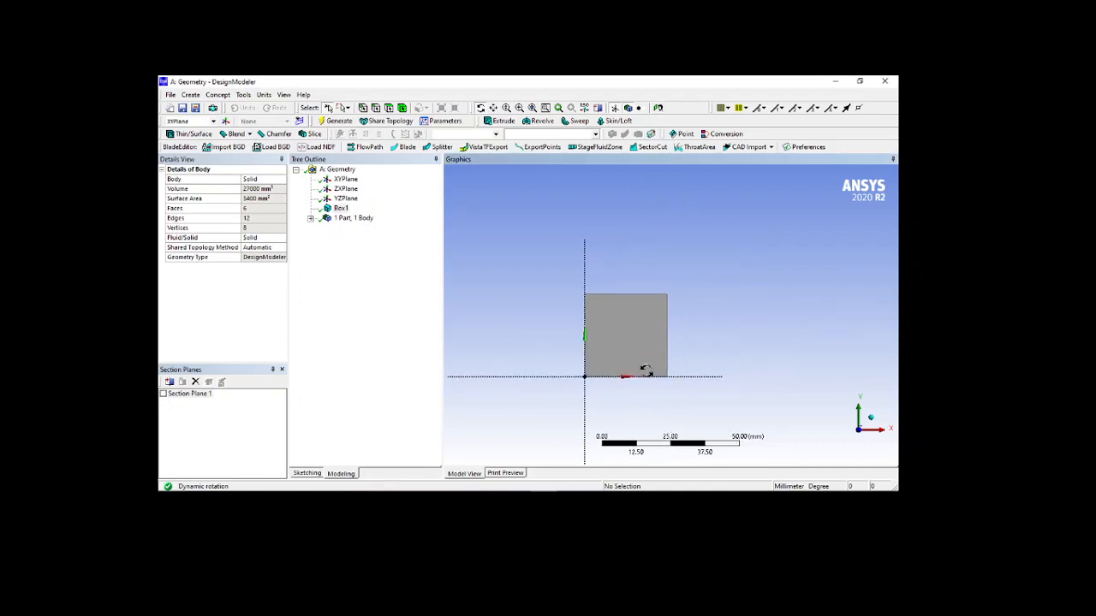
scroll(646, 371, up, 1)
scroll(646, 371, up, 1)
ctrl+middle_drag(626, 414, 616, 347)
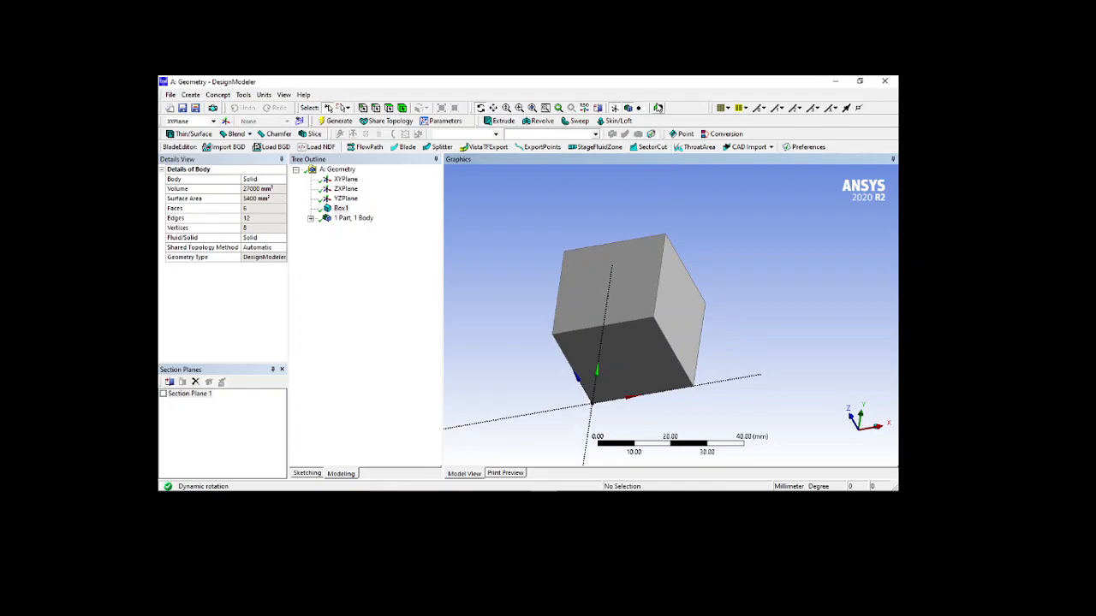
click(657, 109)
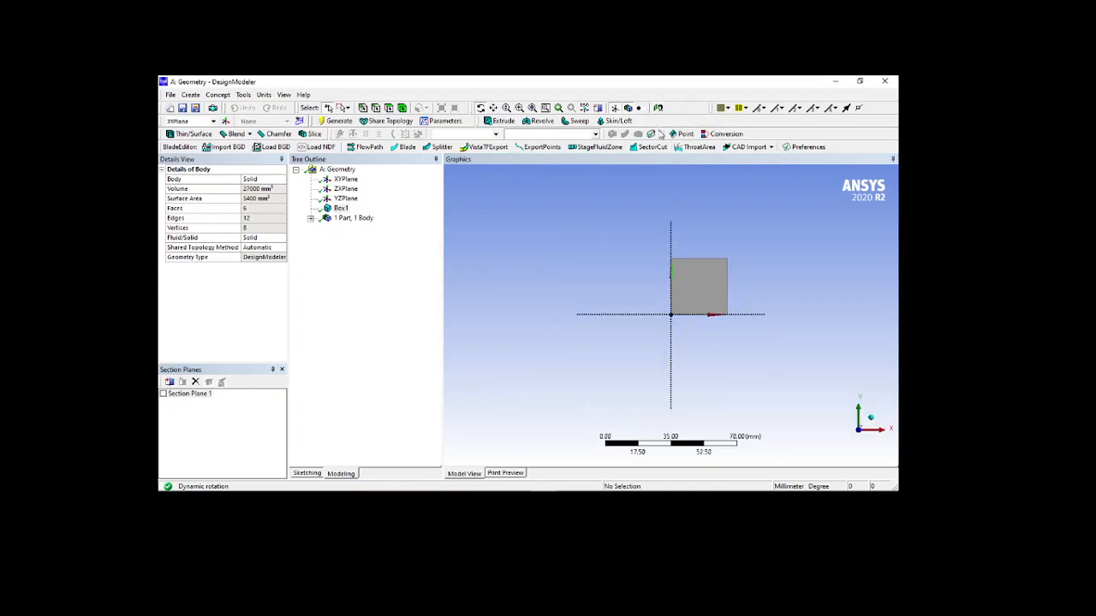
scroll(742, 323, up, 1)
ctrl+middle_drag(741, 323, 650, 396)
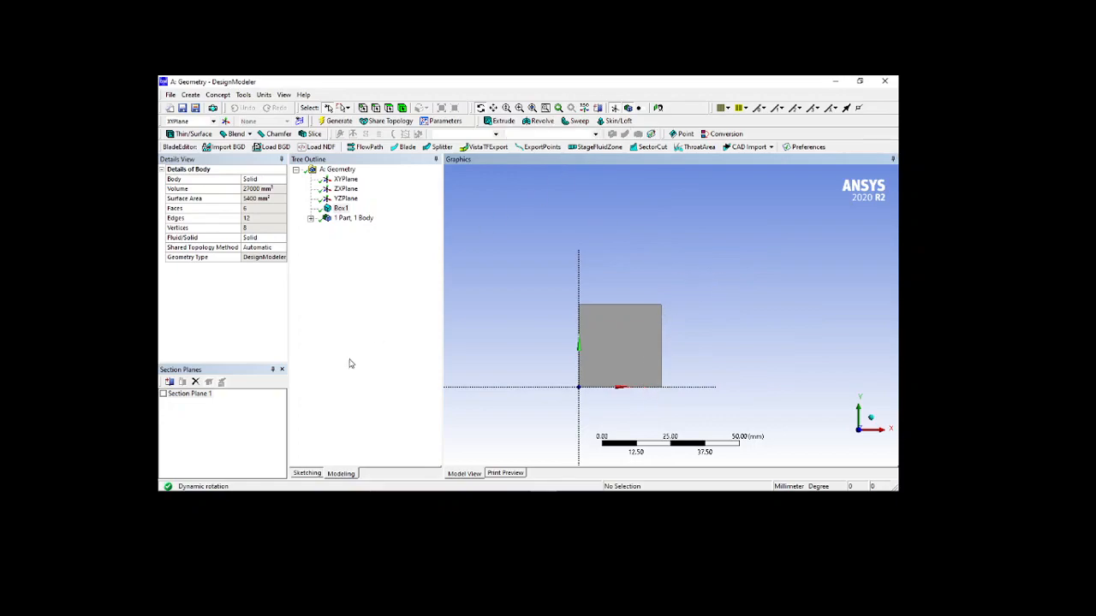
Close the Section Planes window and return the cube to the isometric view.
click(282, 369)
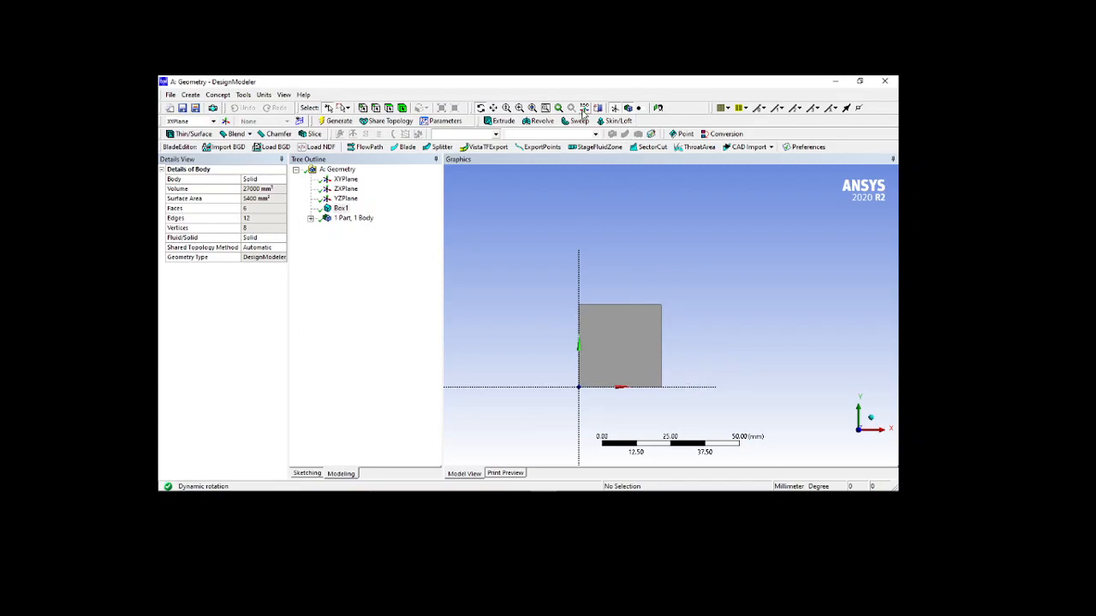
click(726, 109)
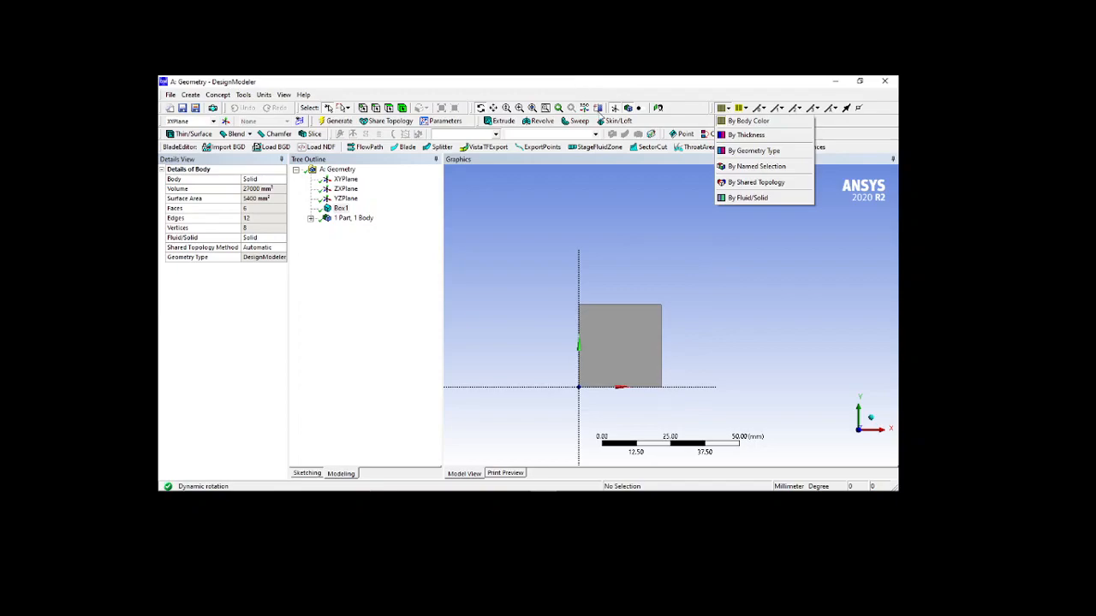
click(586, 109)
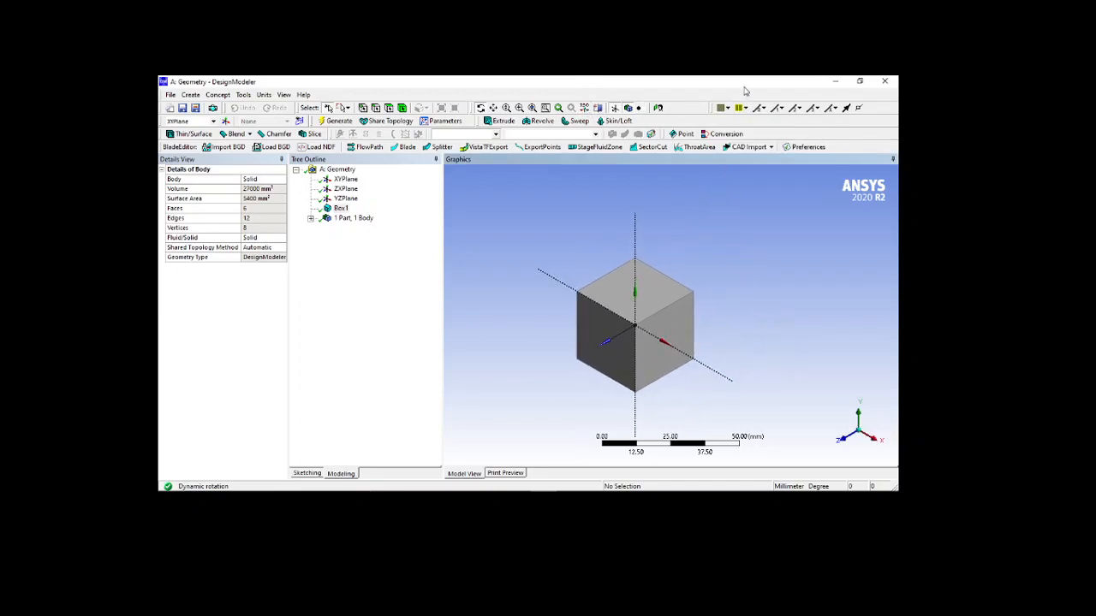
Colour the cube's faces By Body Color, By Thickness and By Geometry Type in turn.
click(727, 110)
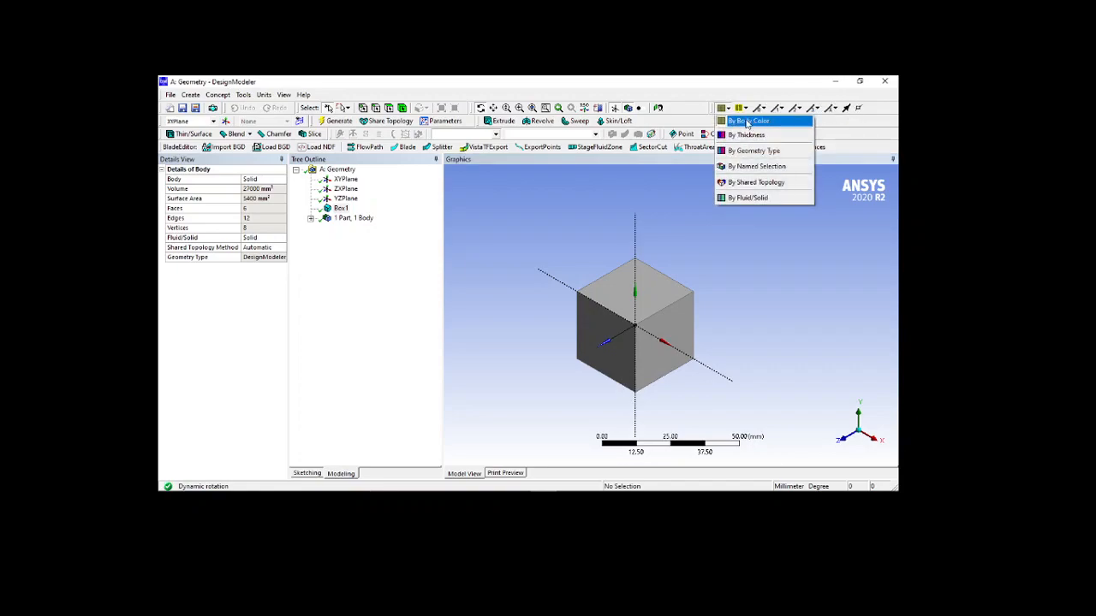
click(747, 122)
click(729, 109)
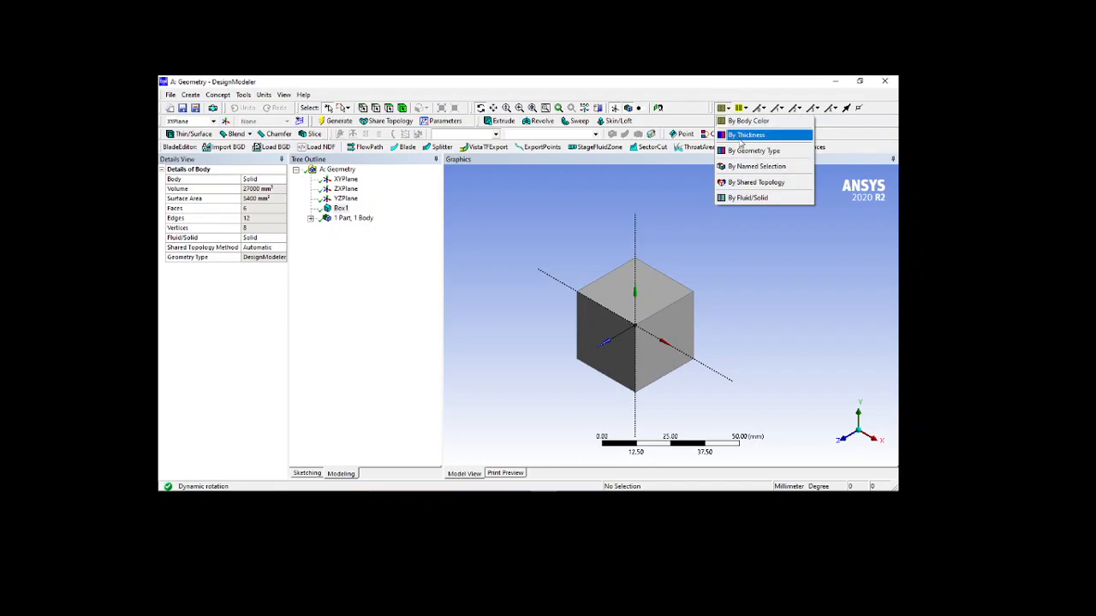
click(742, 136)
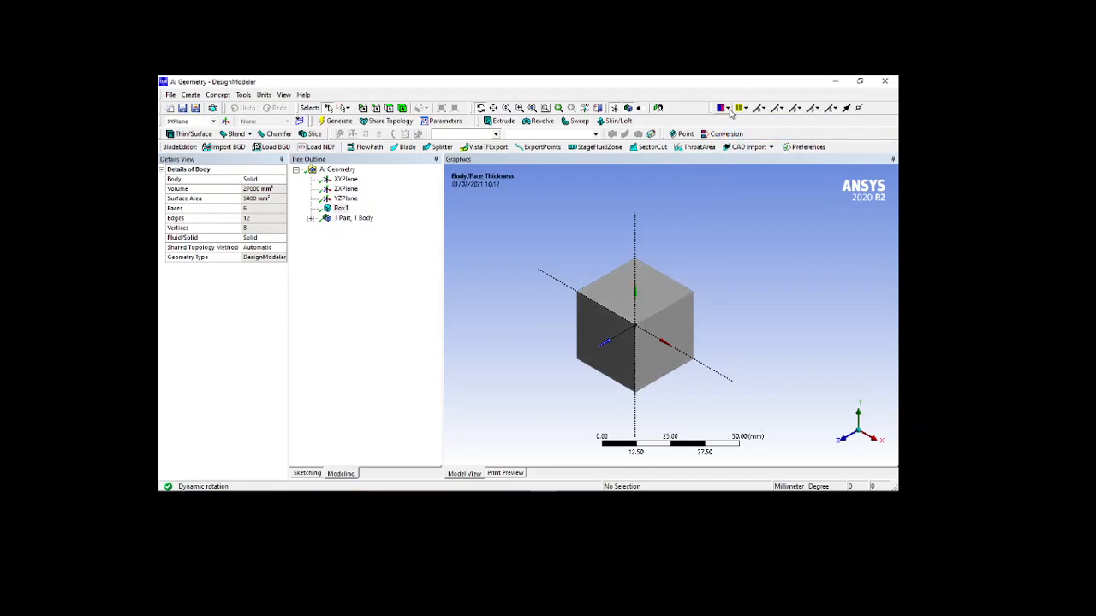
click(728, 108)
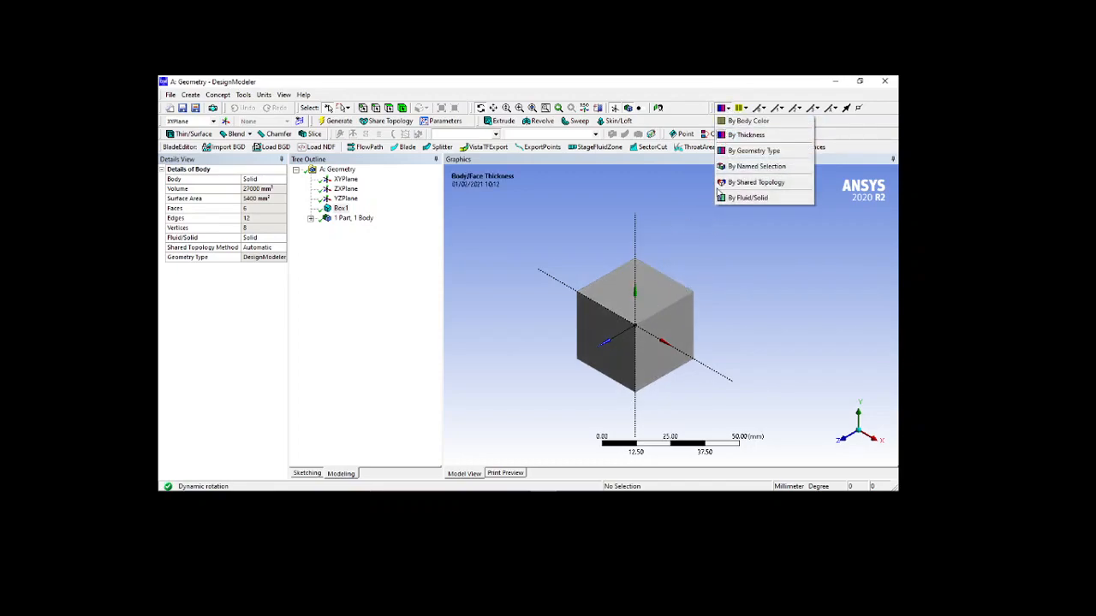
click(729, 151)
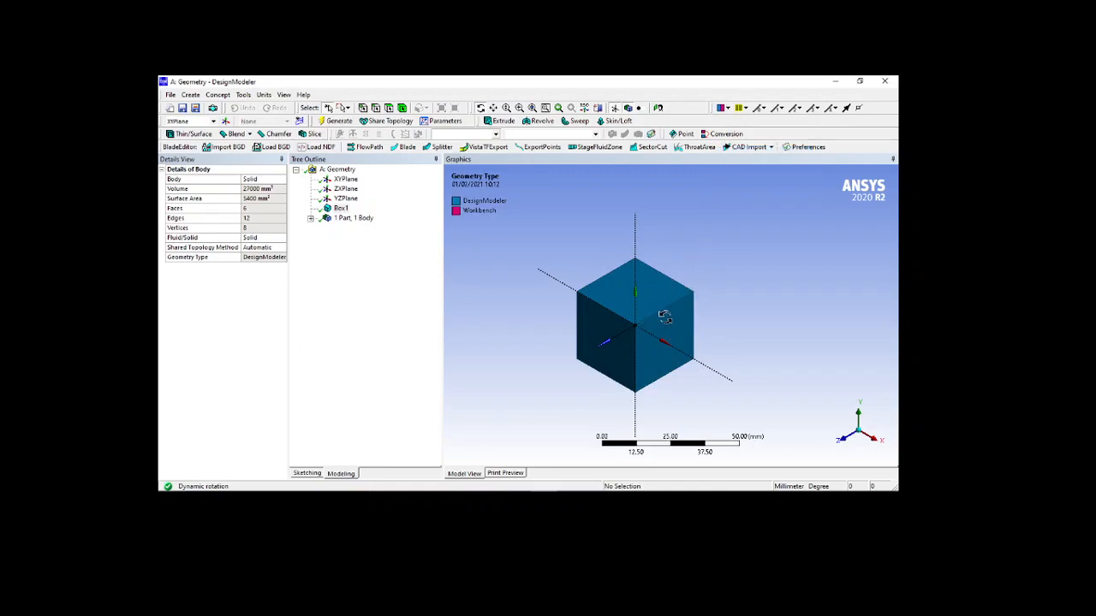
Colour the cube's faces By Shared Topology and By Fluid/Solid, and switch back to By Body Color.
click(729, 109)
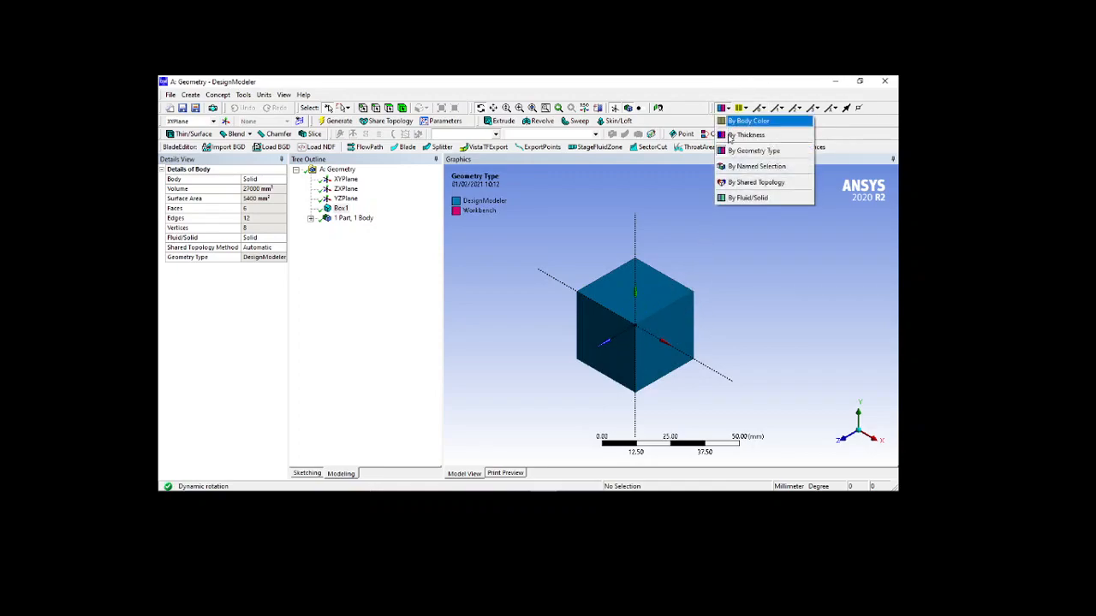
click(729, 185)
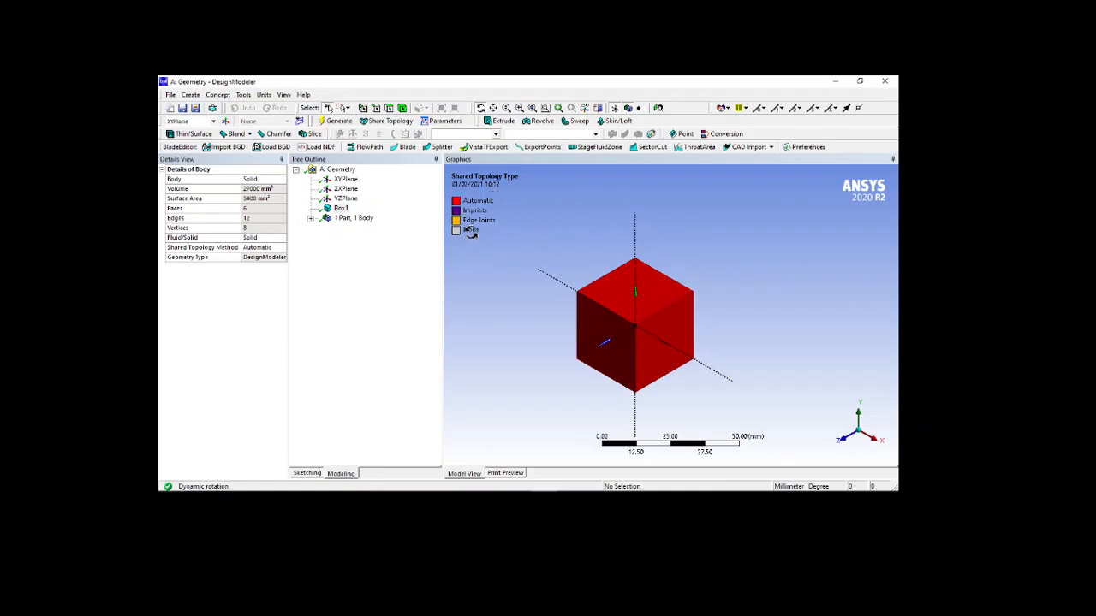
click(723, 107)
click(749, 198)
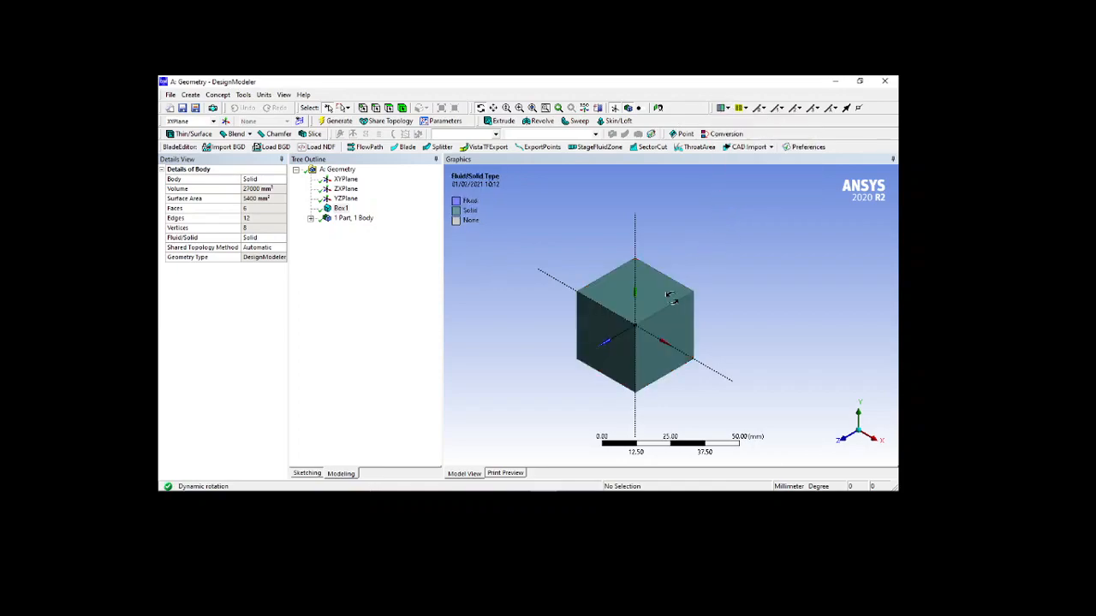
click(729, 108)
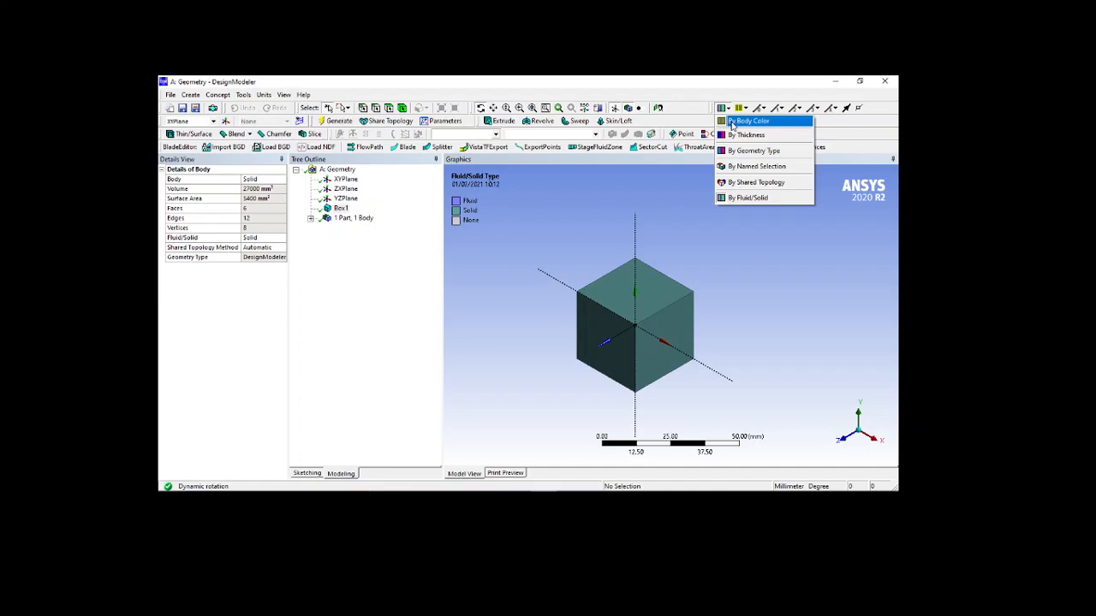
click(732, 122)
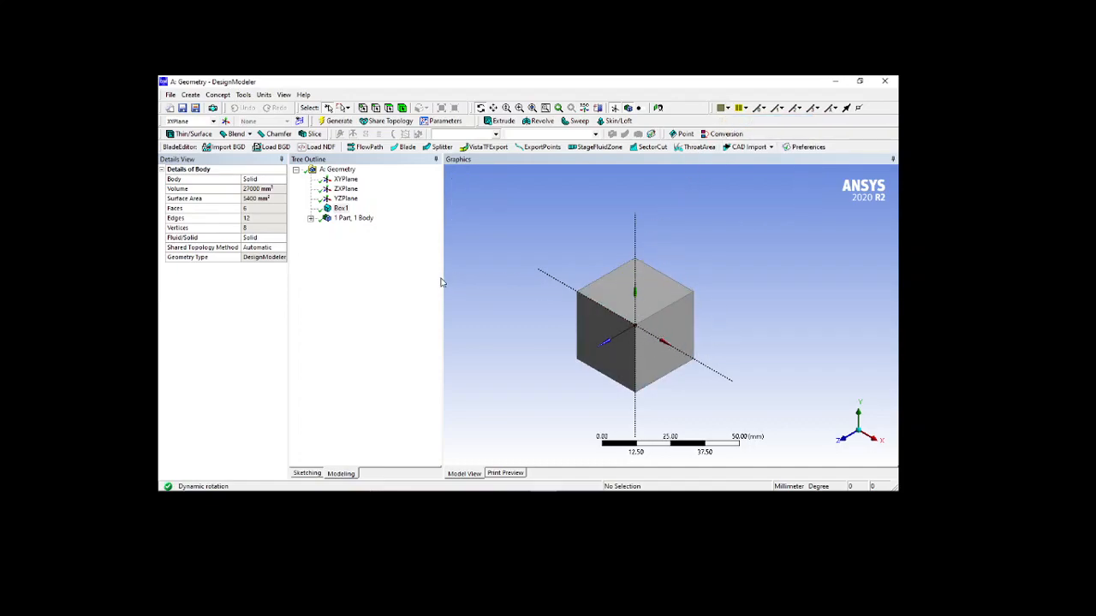
Widen the graphics area slightly and switch the edge colouring between By Connection and Black, ending on By Body Color.
drag(443, 268, 421, 265)
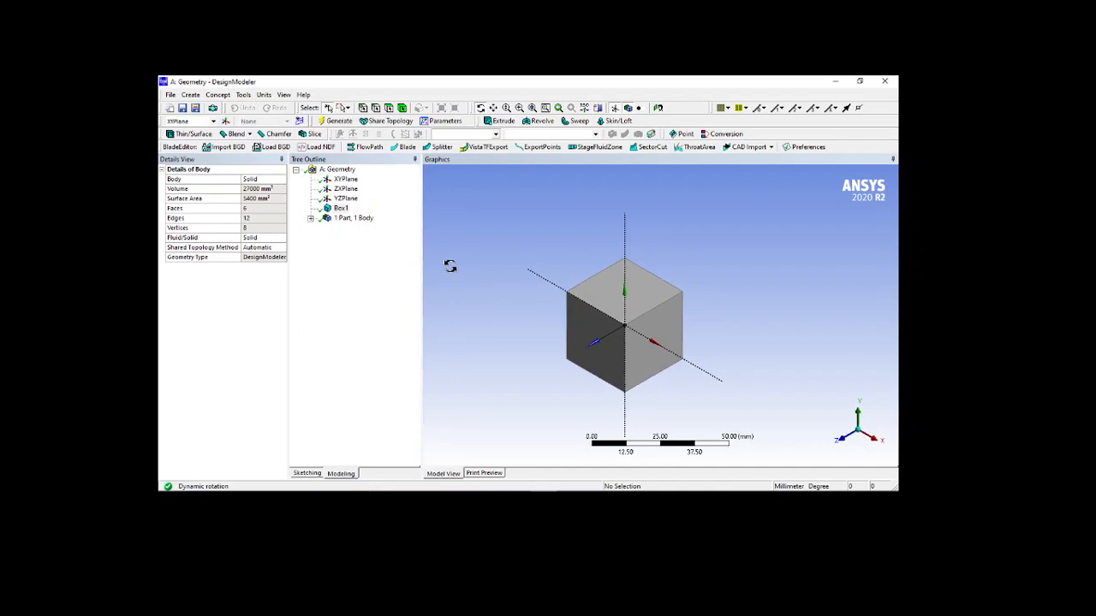
click(746, 110)
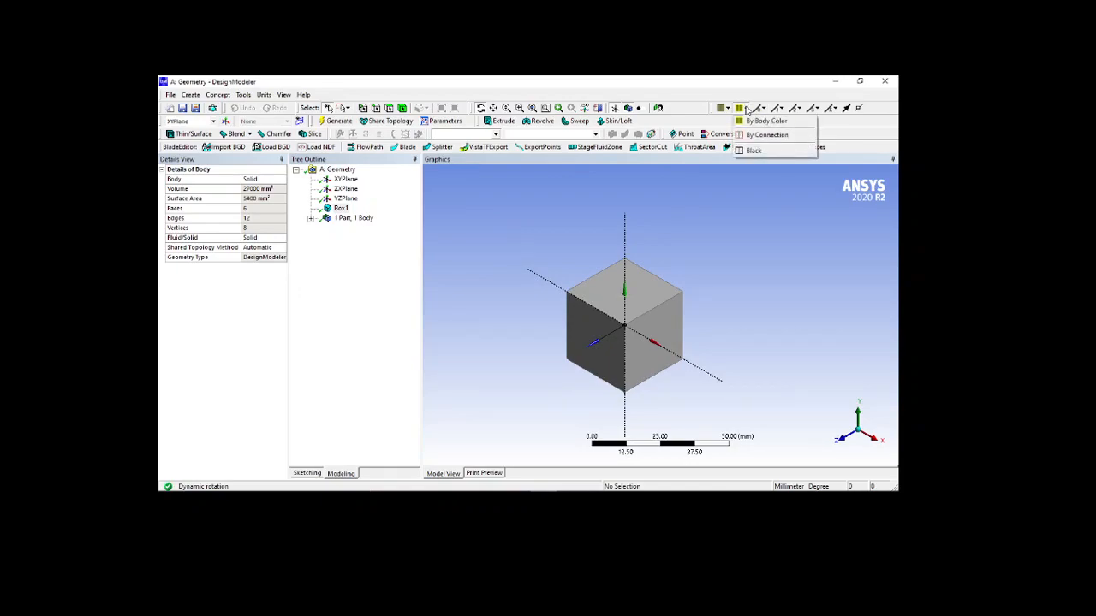
click(753, 120)
click(747, 110)
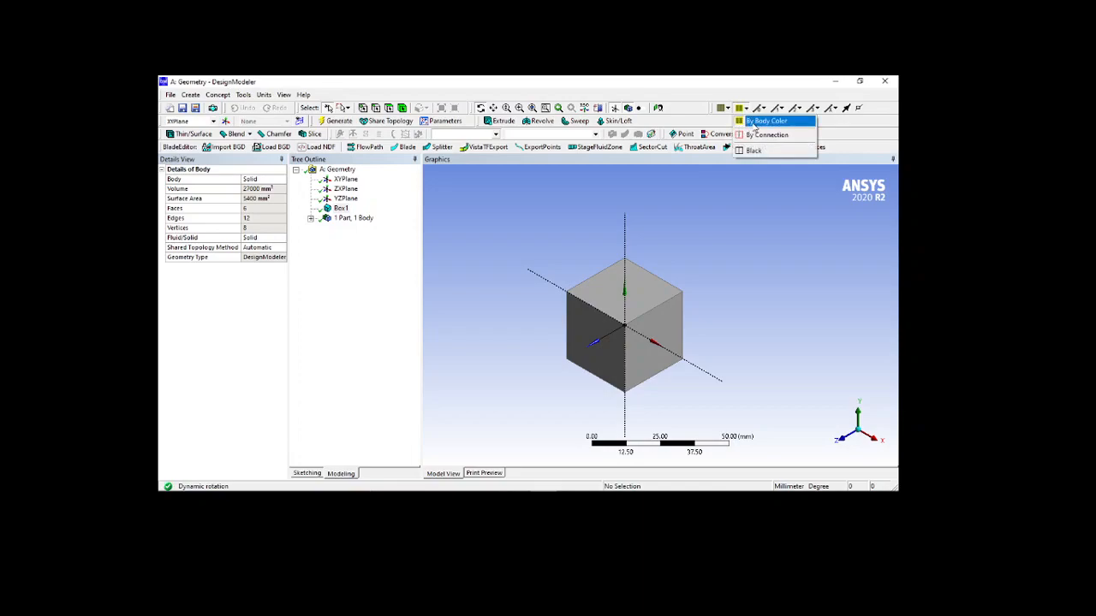
click(762, 135)
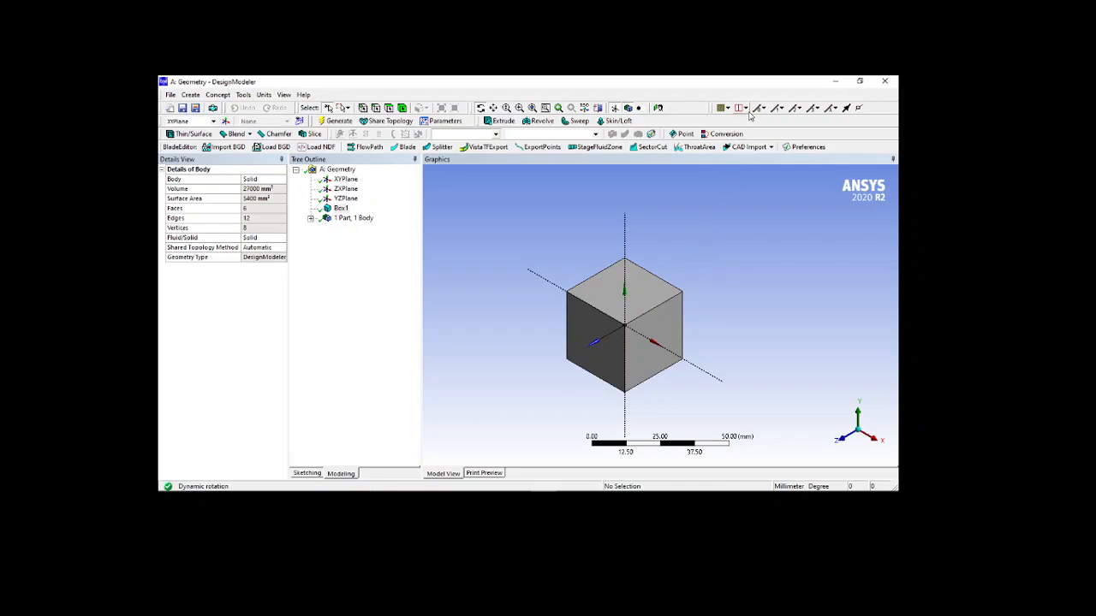
click(746, 109)
click(747, 151)
click(746, 109)
click(753, 135)
click(746, 108)
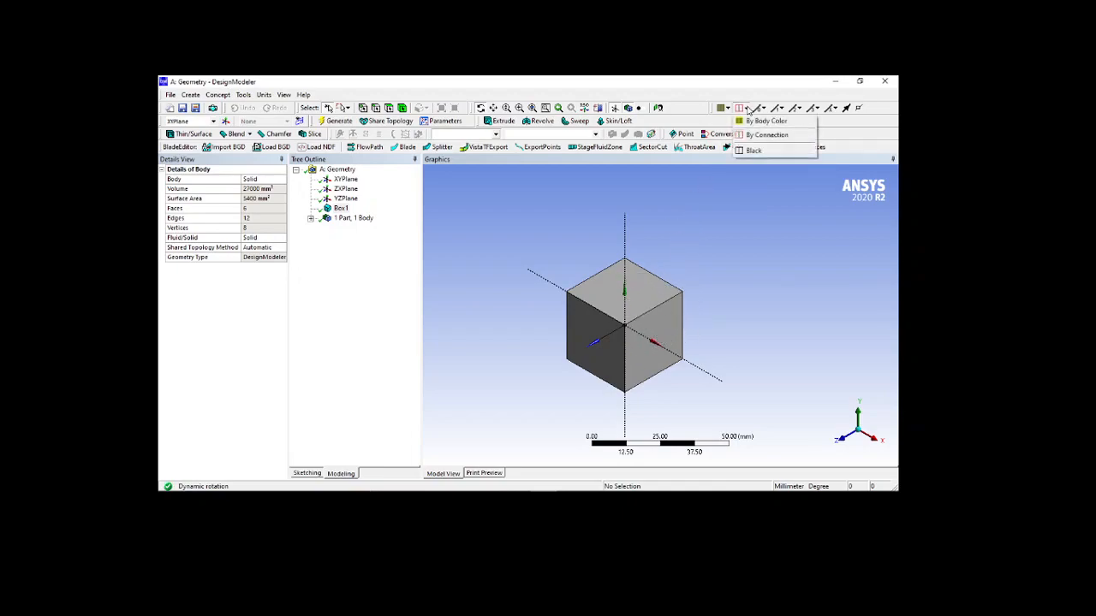
click(766, 120)
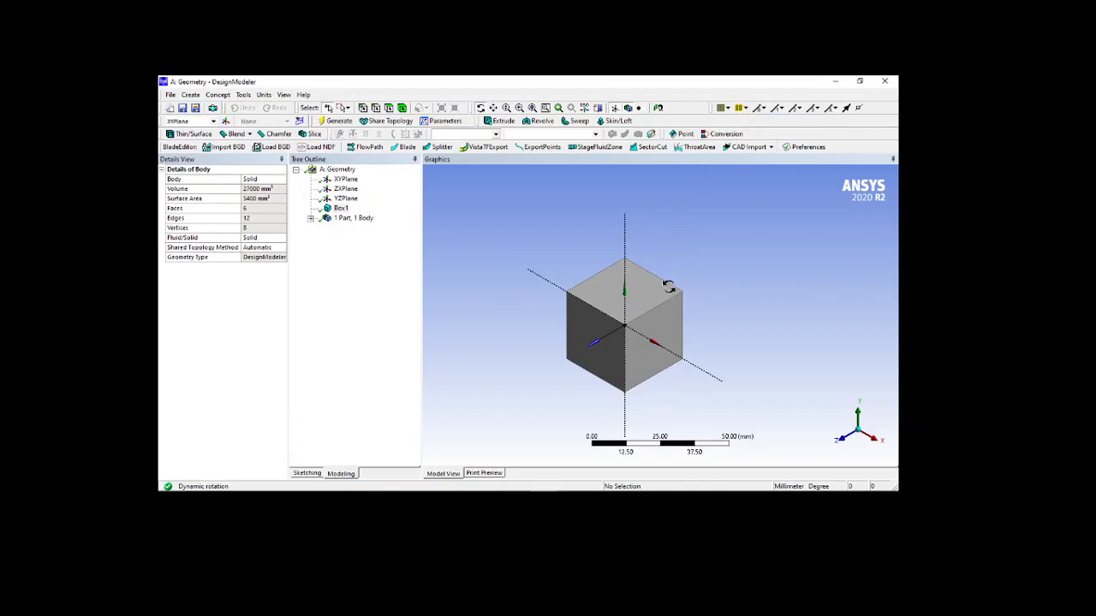
click(763, 110)
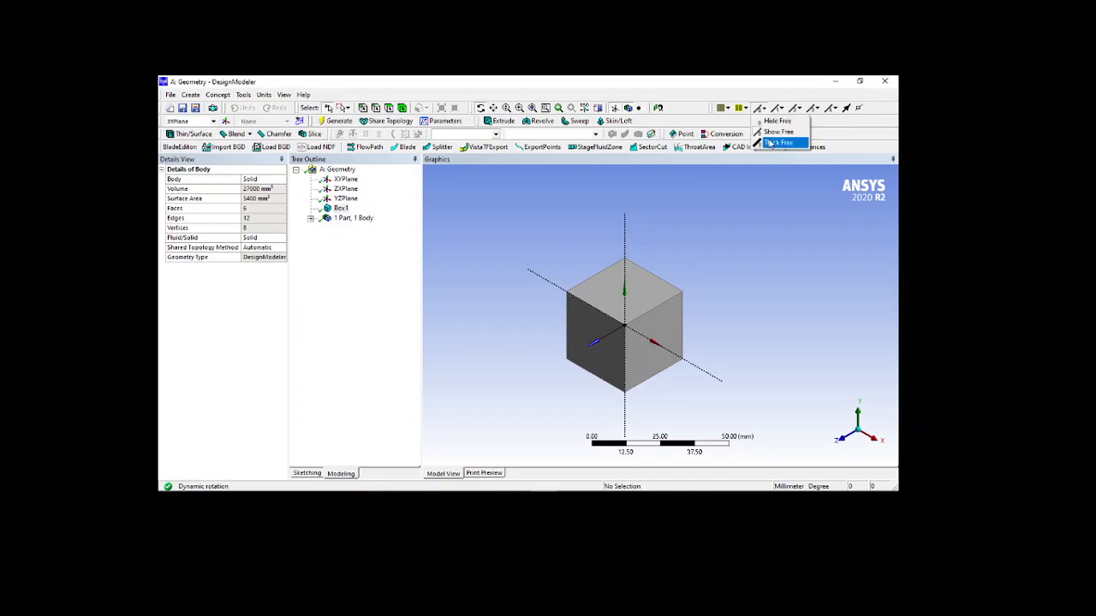
click(755, 222)
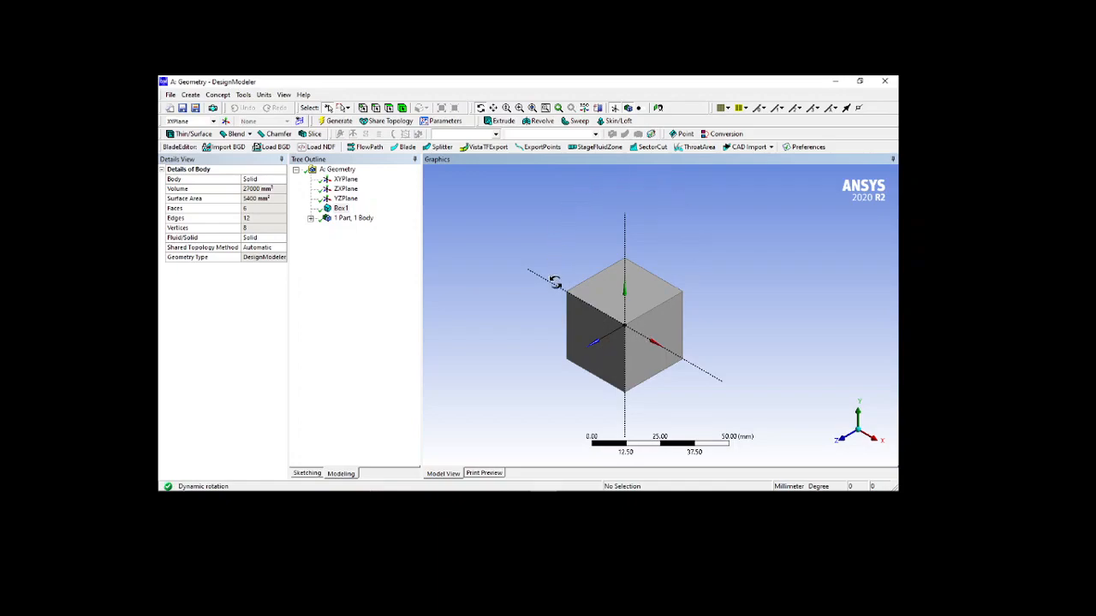
ctrl+middle_drag(664, 367, 676, 335)
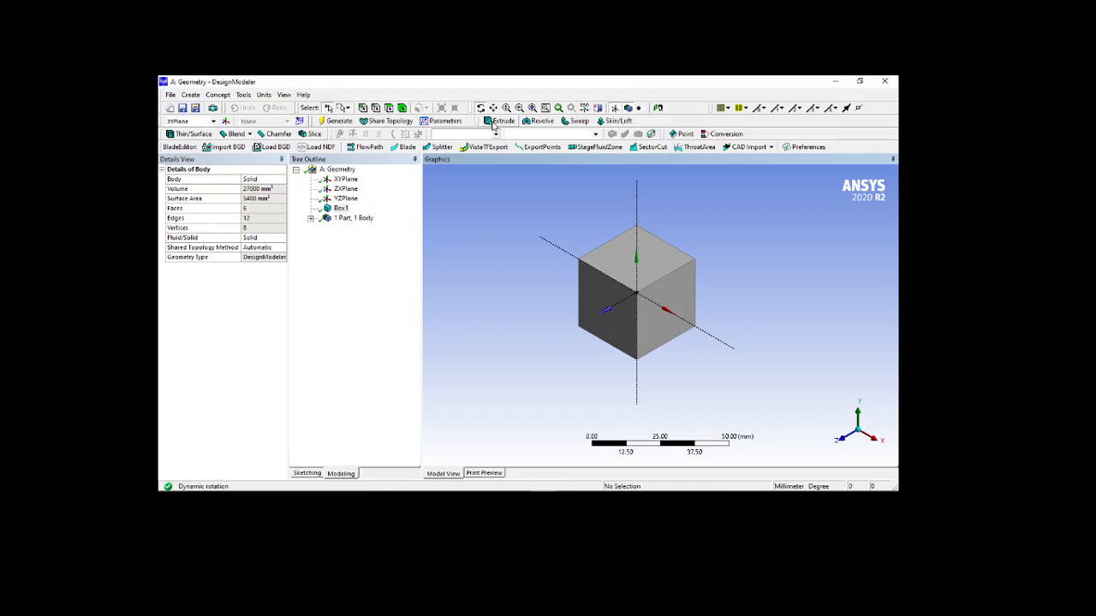
Start an Extrude feature and apply the cube's face on the positive X side as its geometry.
click(500, 120)
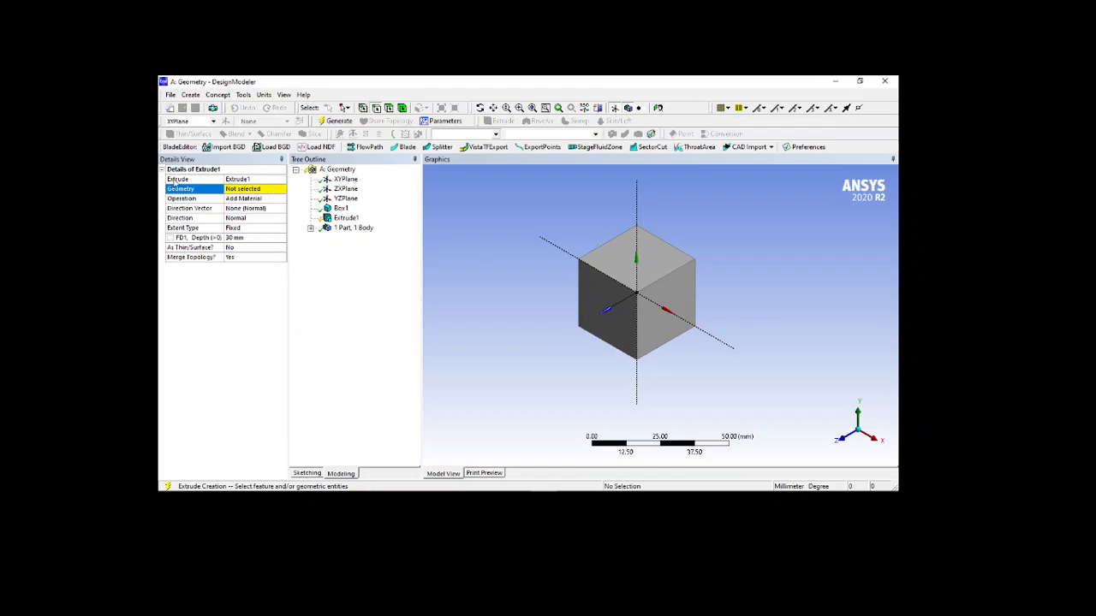
click(216, 185)
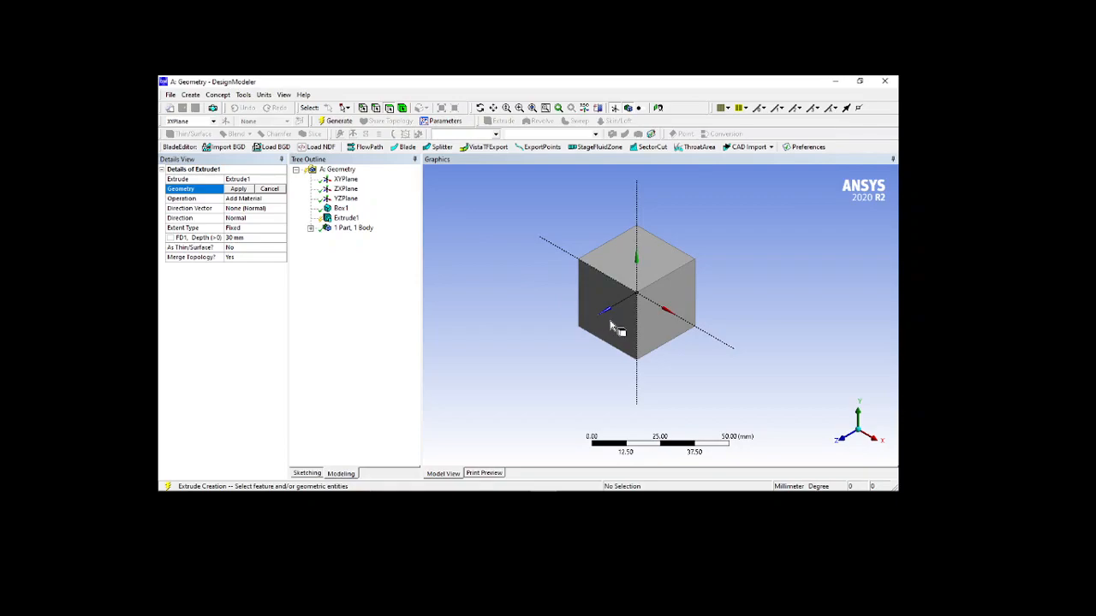
click(662, 324)
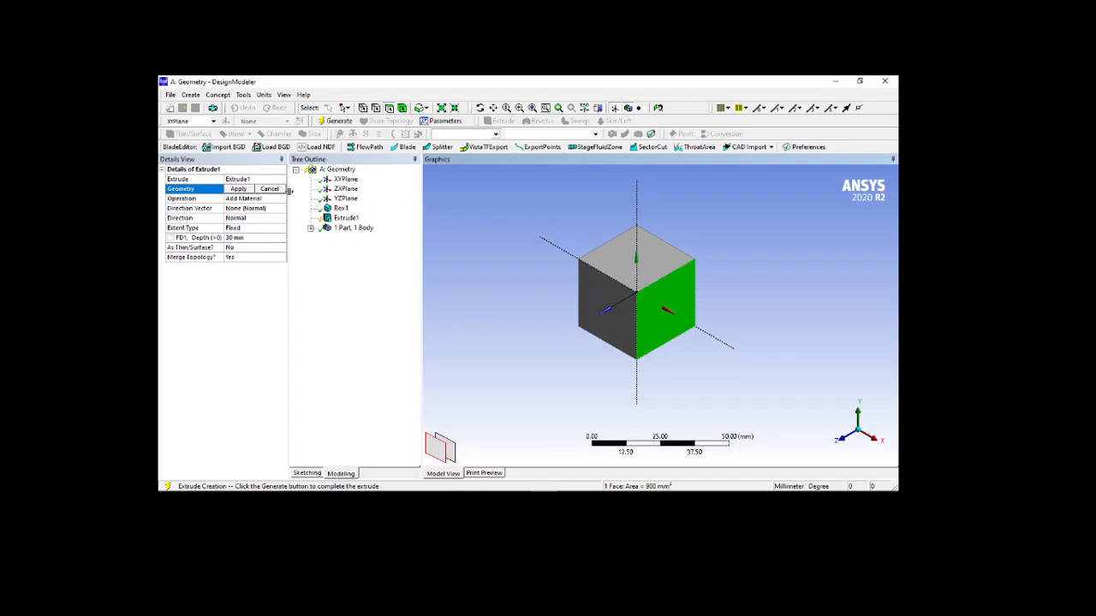
click(238, 189)
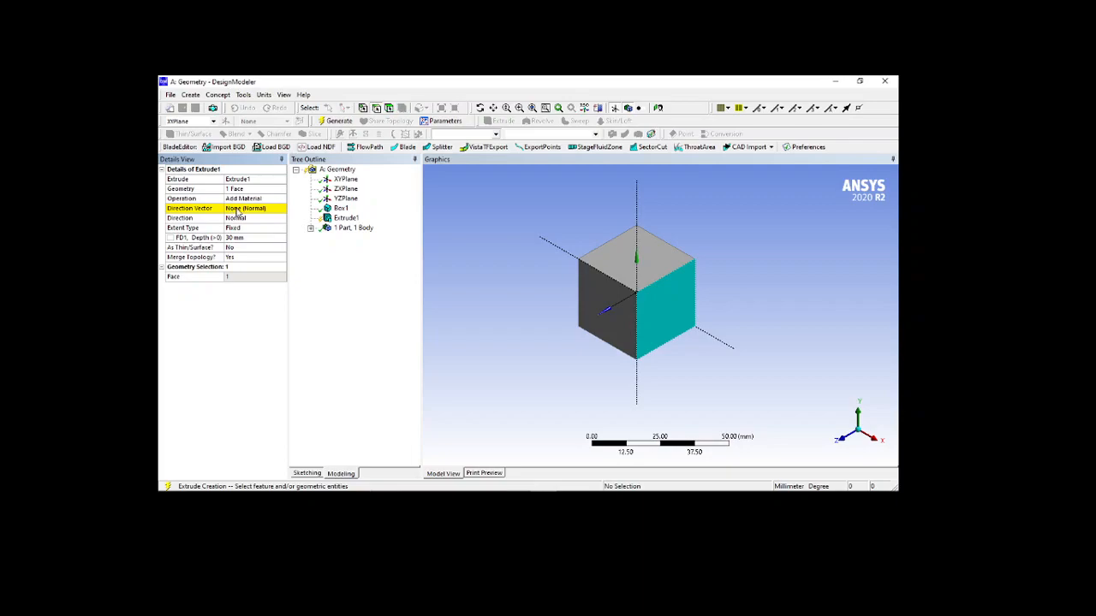
Set the extrusion's direction vector to a cube edge parallel to X, pointing outward from the selected face.
click(237, 211)
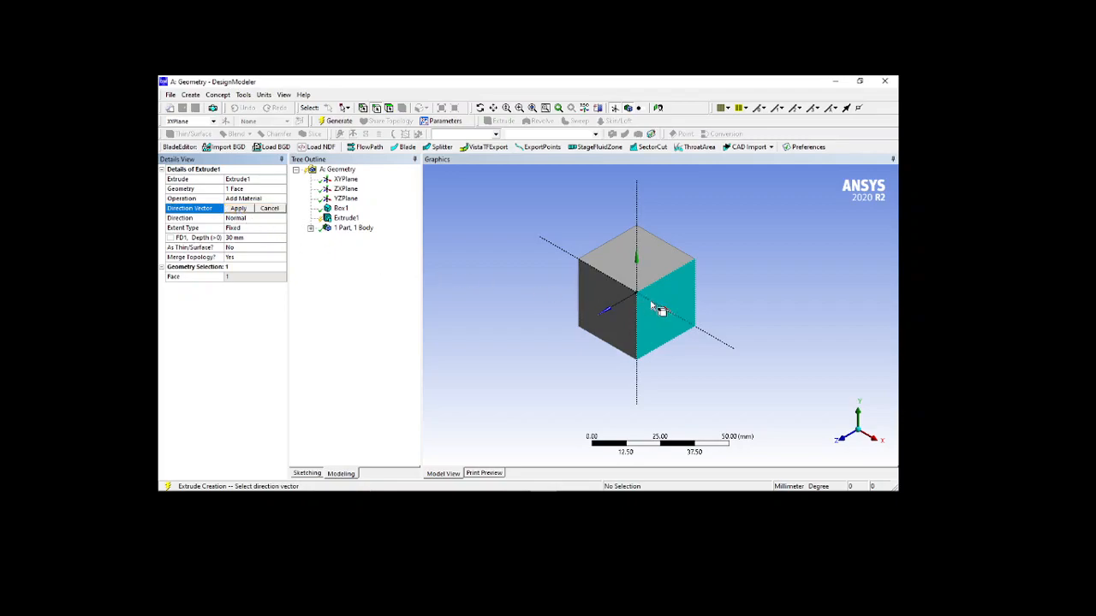
click(682, 322)
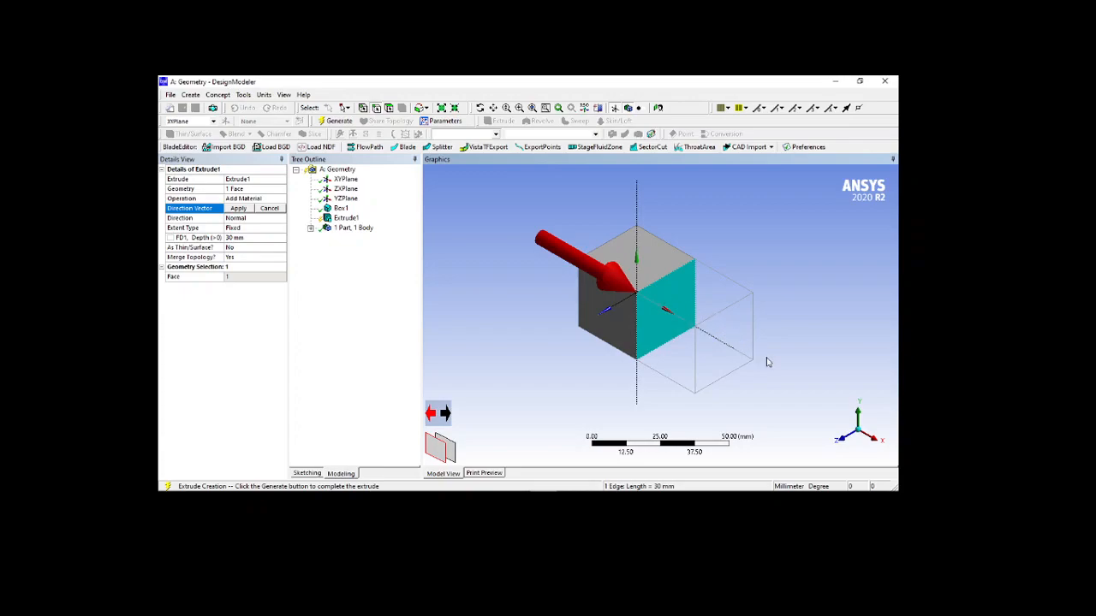
mouse_move(705, 270)
middle_down()
mouse_move(705, 215)
mouse_move(704, 245)
mouse_move(727, 245)
mouse_move(738, 268)
mouse_move(706, 264)
middle_up()
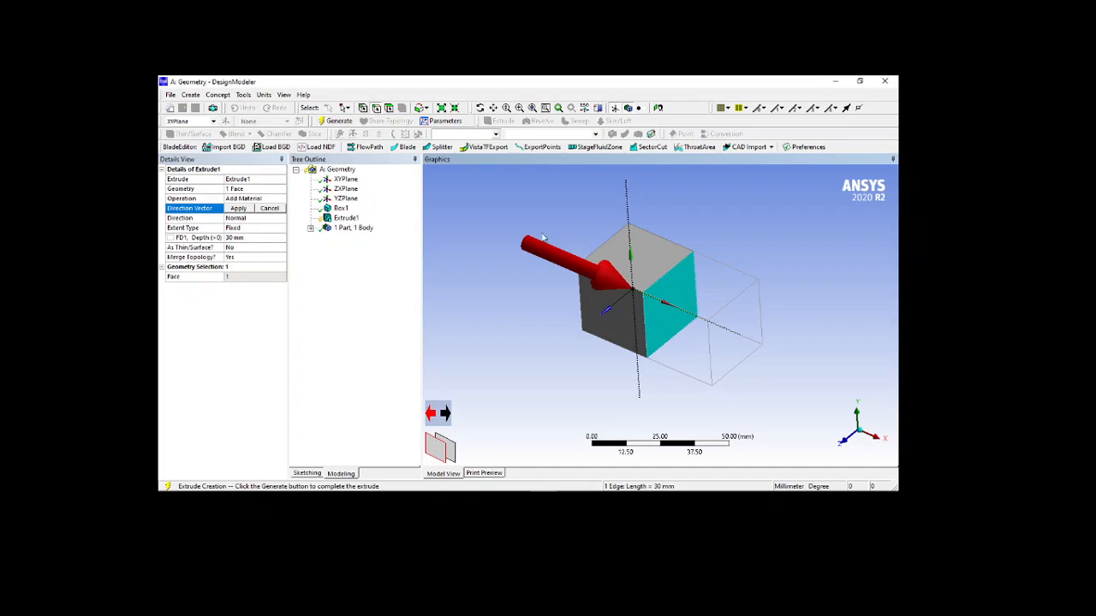
click(239, 209)
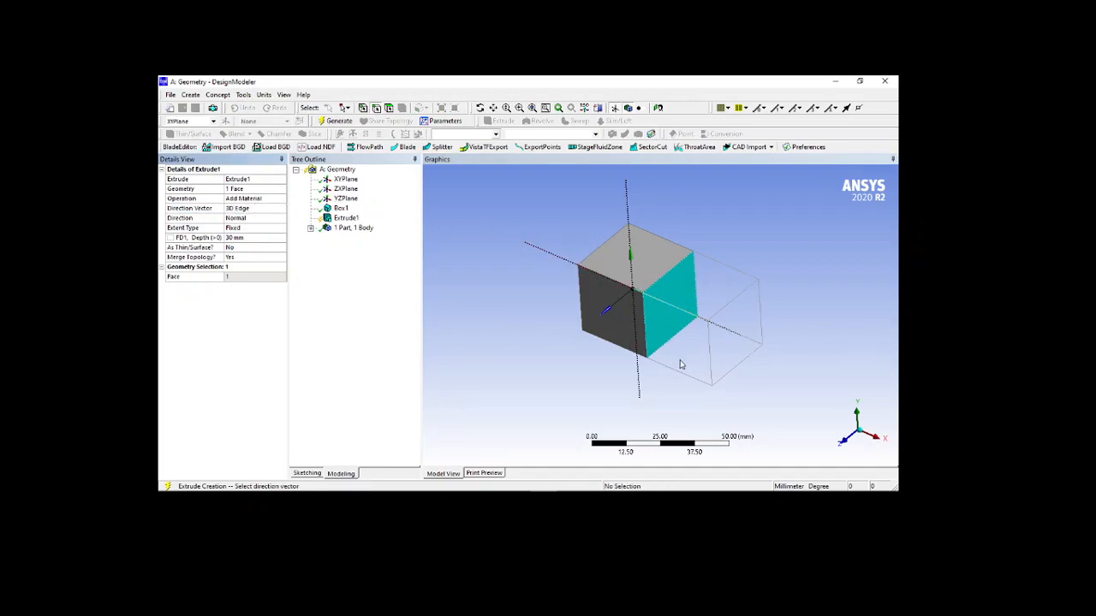
Keep the extrusion's direction at Normal and its extent type at Fixed.
click(248, 221)
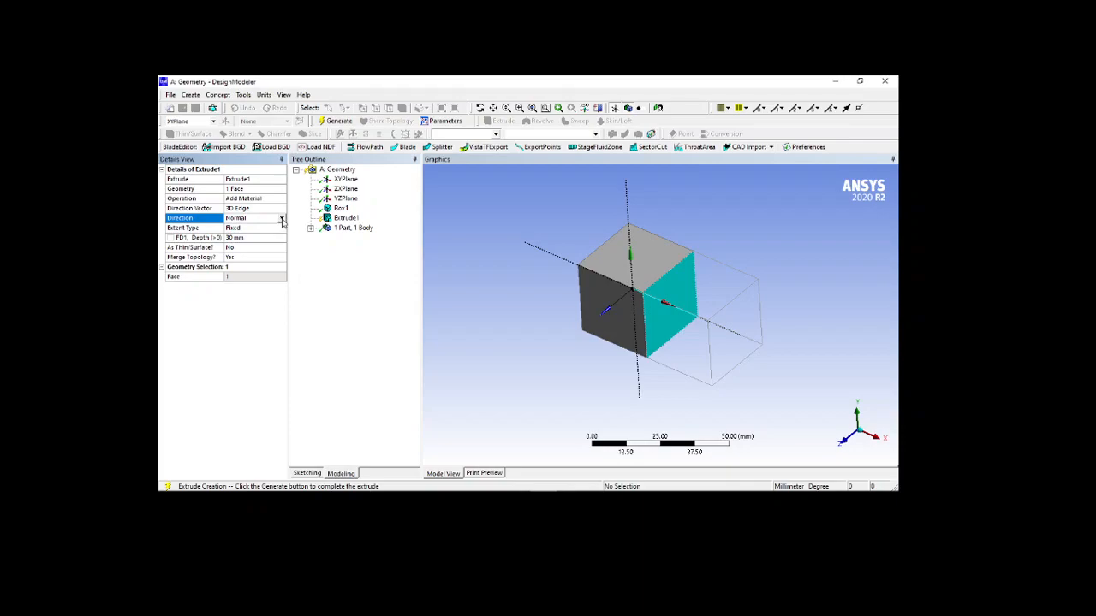
click(282, 220)
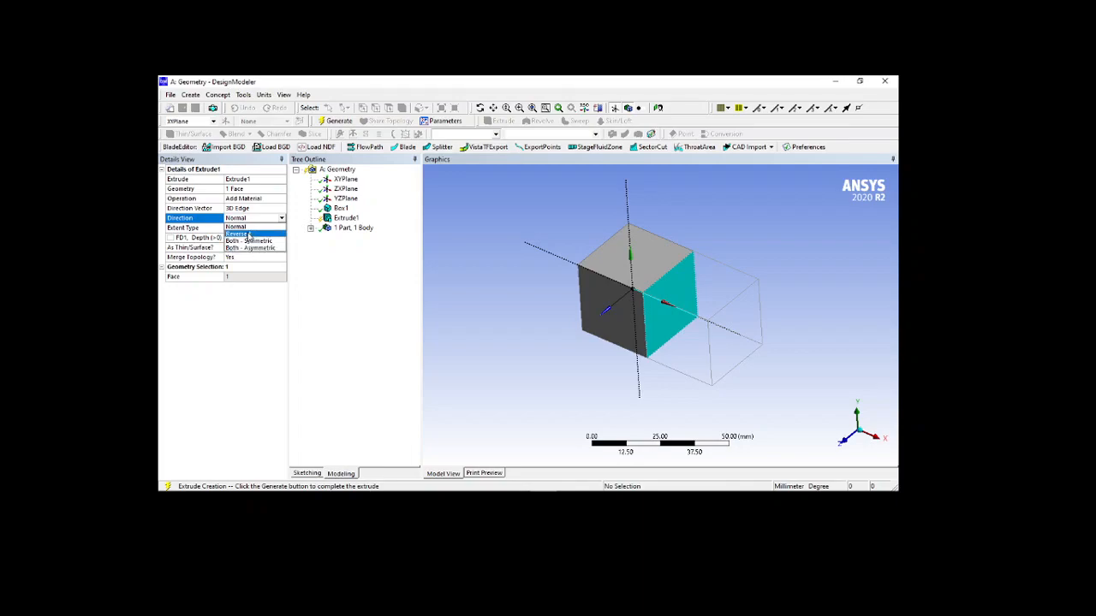
click(247, 228)
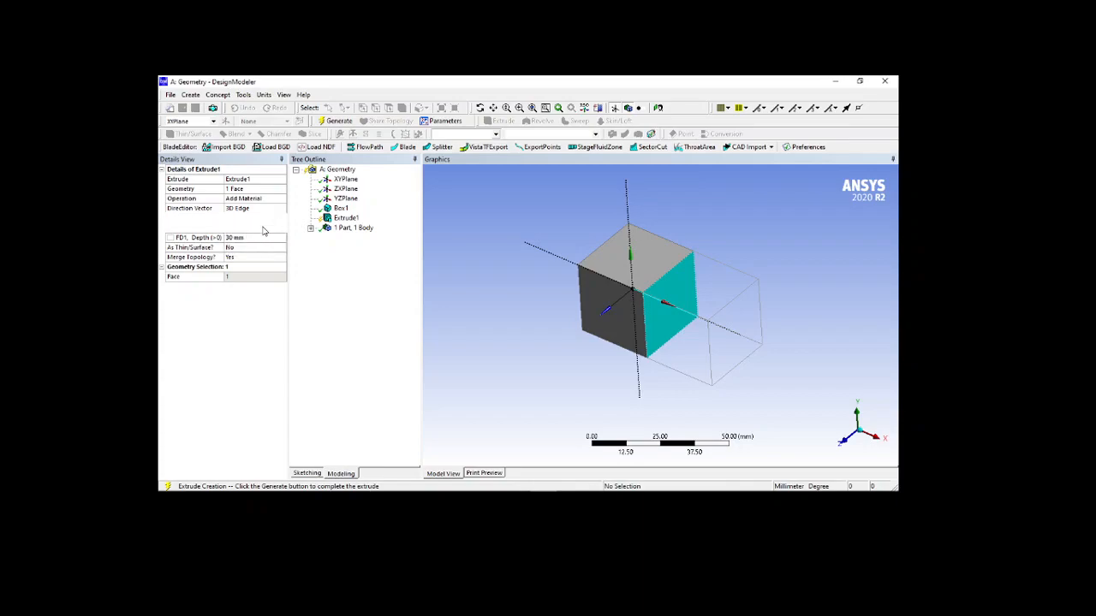
click(265, 230)
click(281, 228)
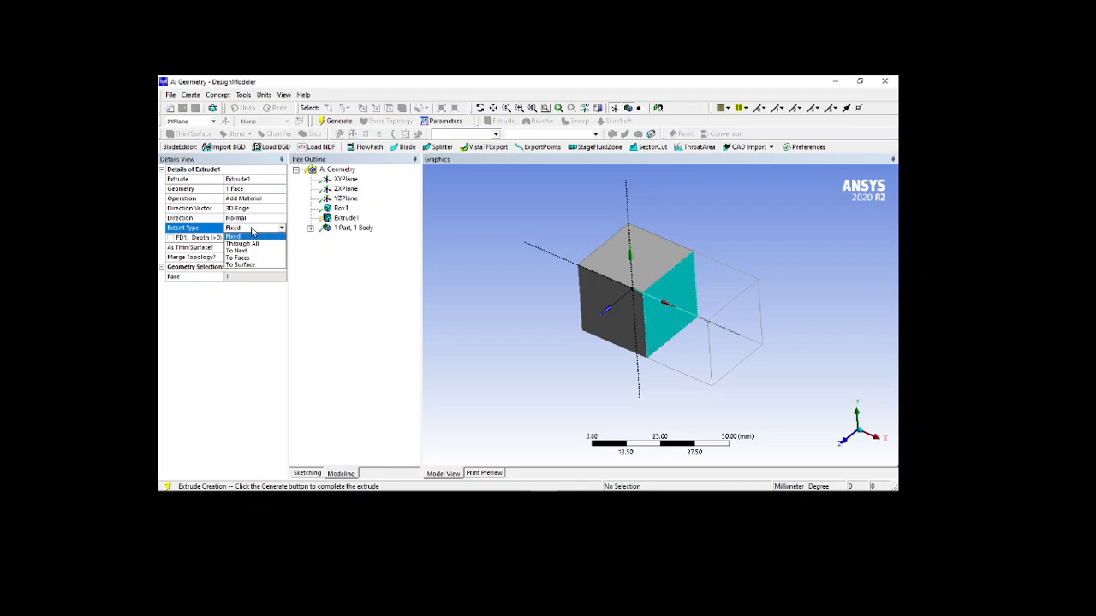
click(252, 236)
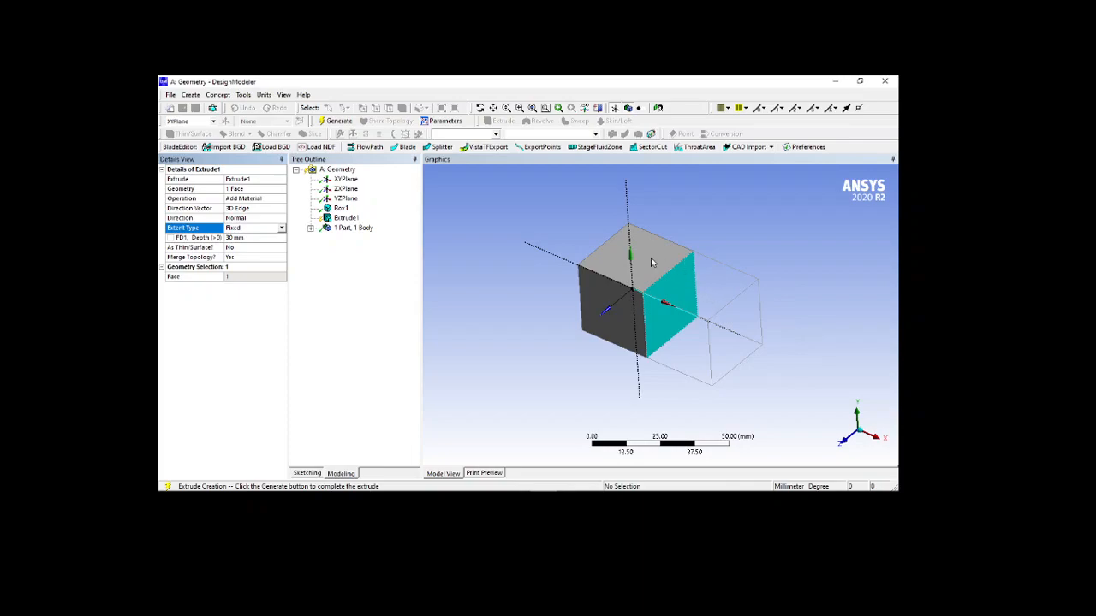
Set the extrusion depth to 60 mm, keep As Thin/Surface at No, and generate it as Add Material.
click(254, 240)
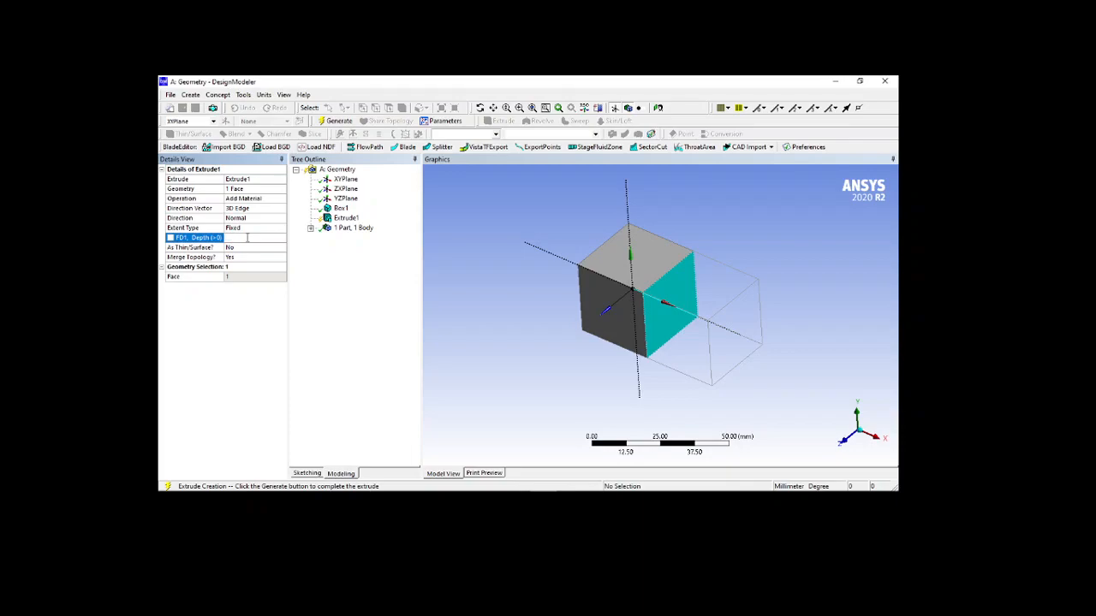
text(60)
key(Return)
click(254, 248)
click(282, 249)
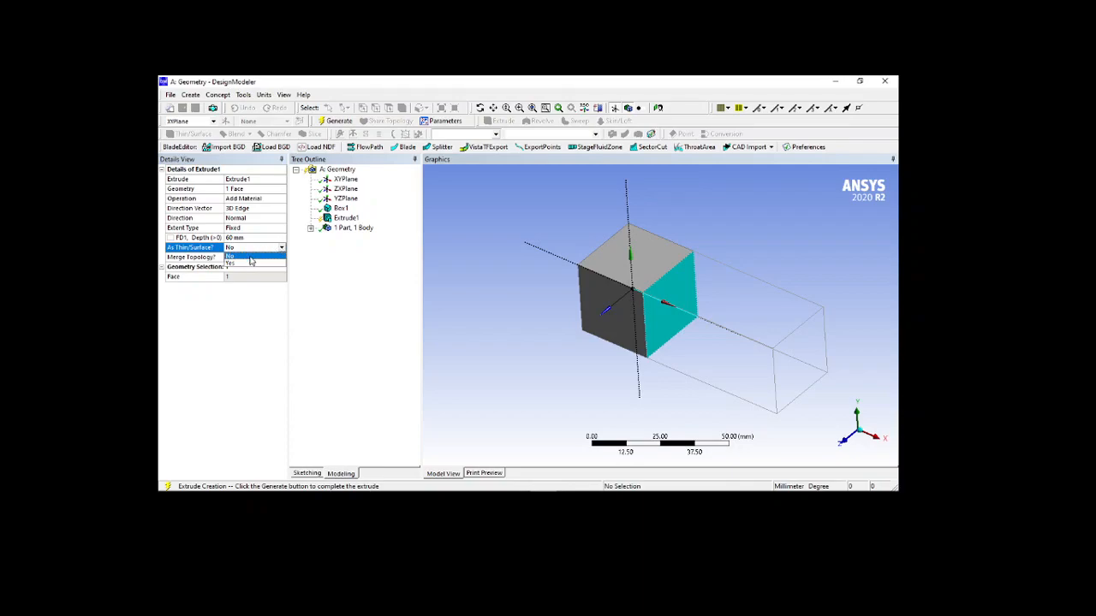
click(249, 256)
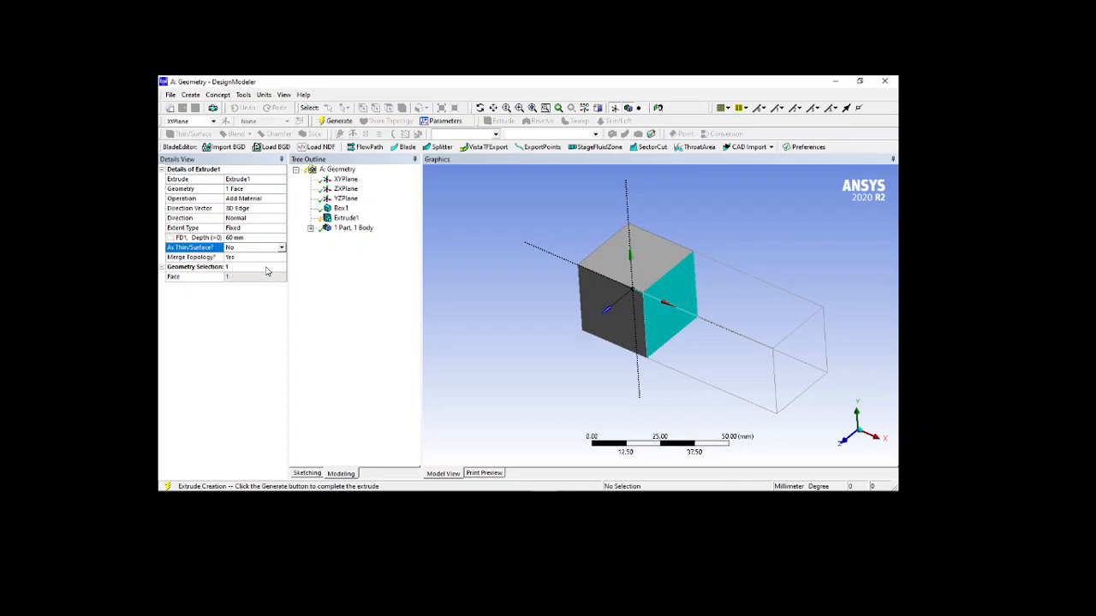
click(267, 202)
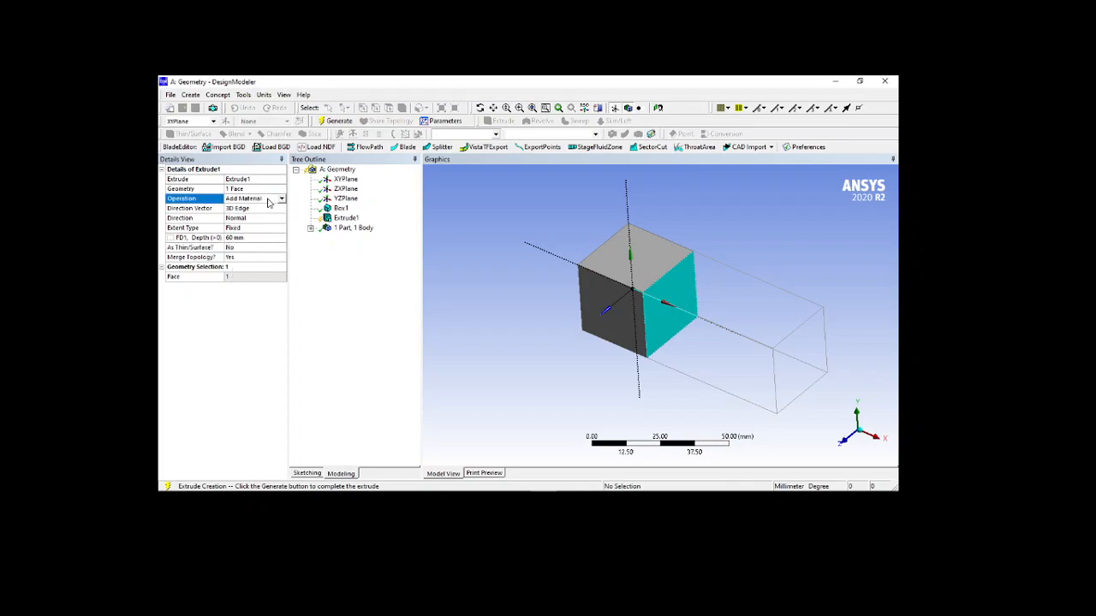
click(338, 121)
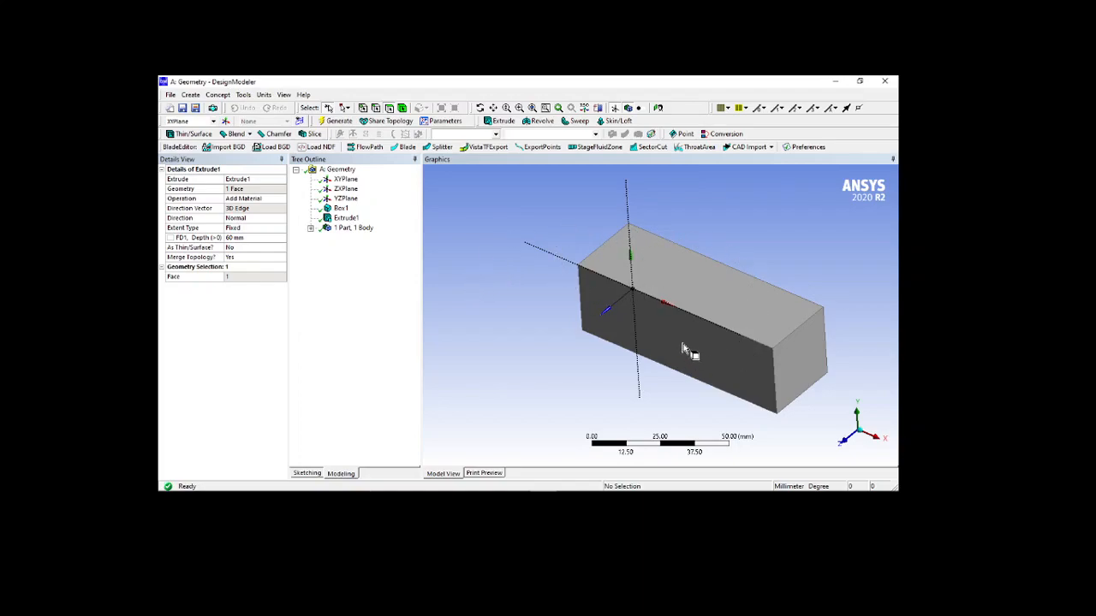
Examine the extrusion's geometry and operation settings, and highlight the Box1 feature on the model.
ctrl+middle_drag(697, 334, 594, 298)
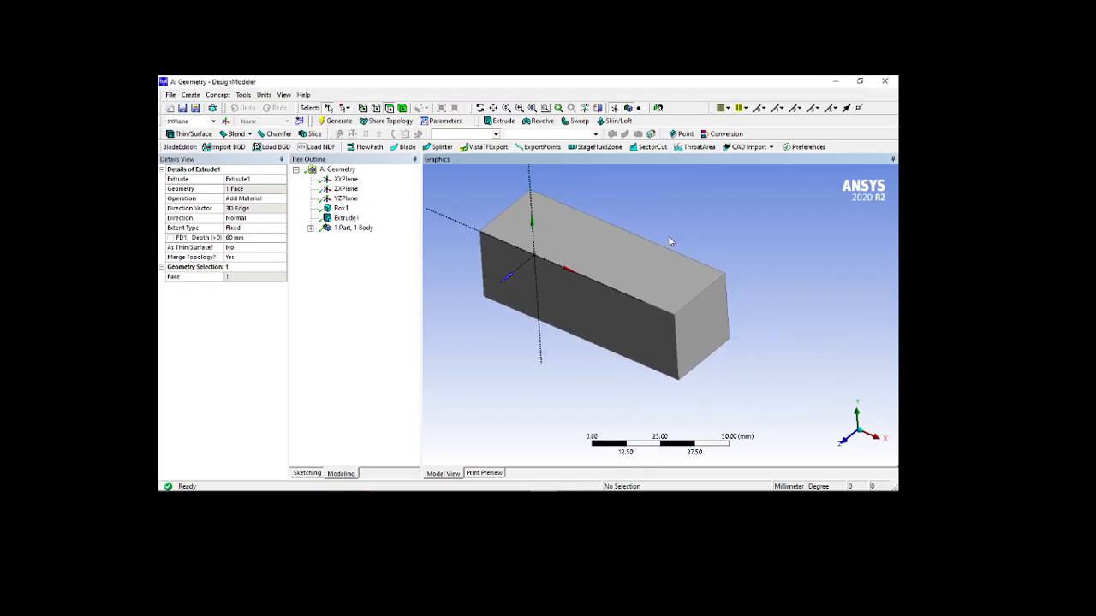
click(257, 189)
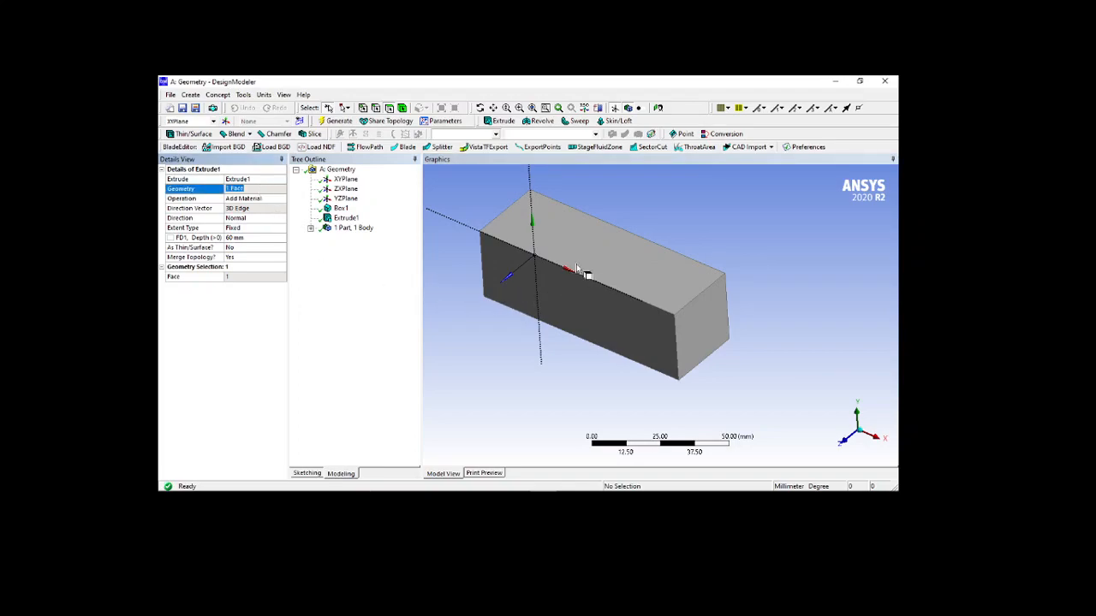
click(257, 201)
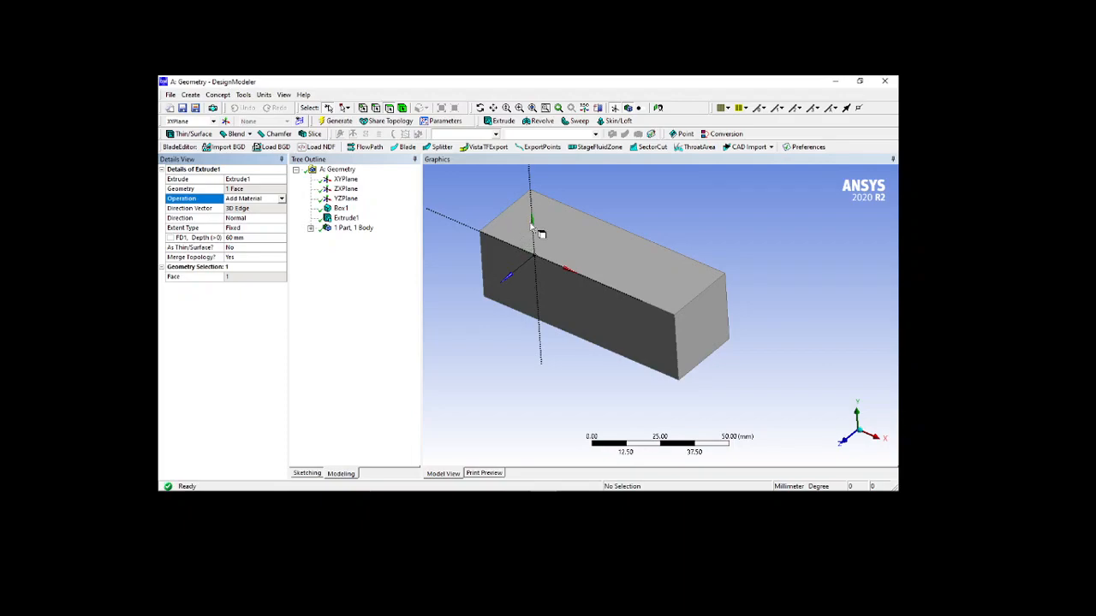
click(339, 210)
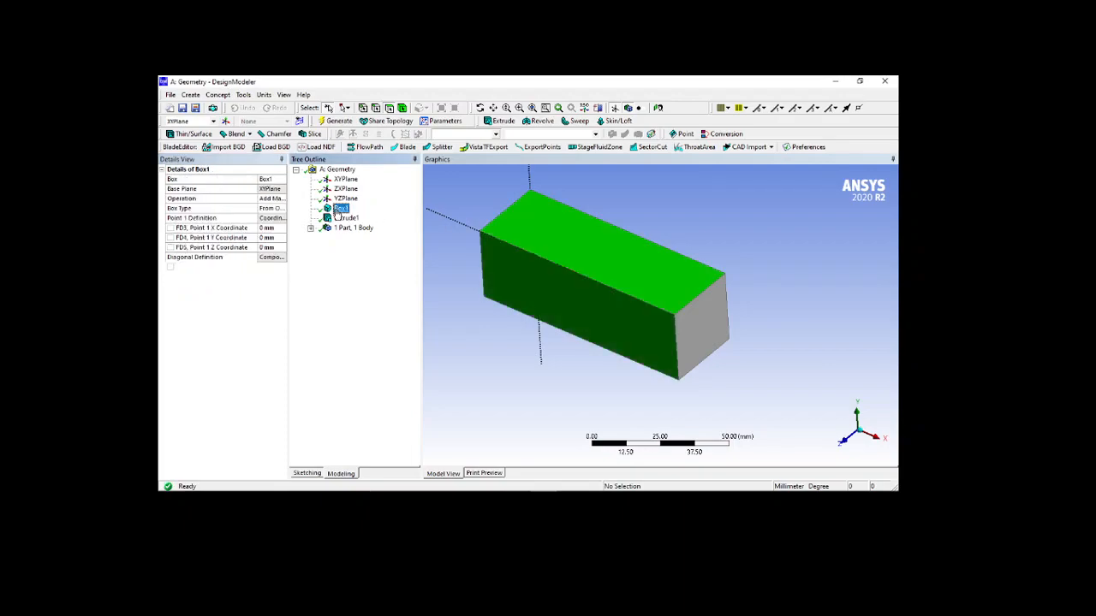
Change the Extrude1 operation to Add Frozen, regenerate, and highlight the bodies of Extrude1 and Box1 in turn.
click(344, 219)
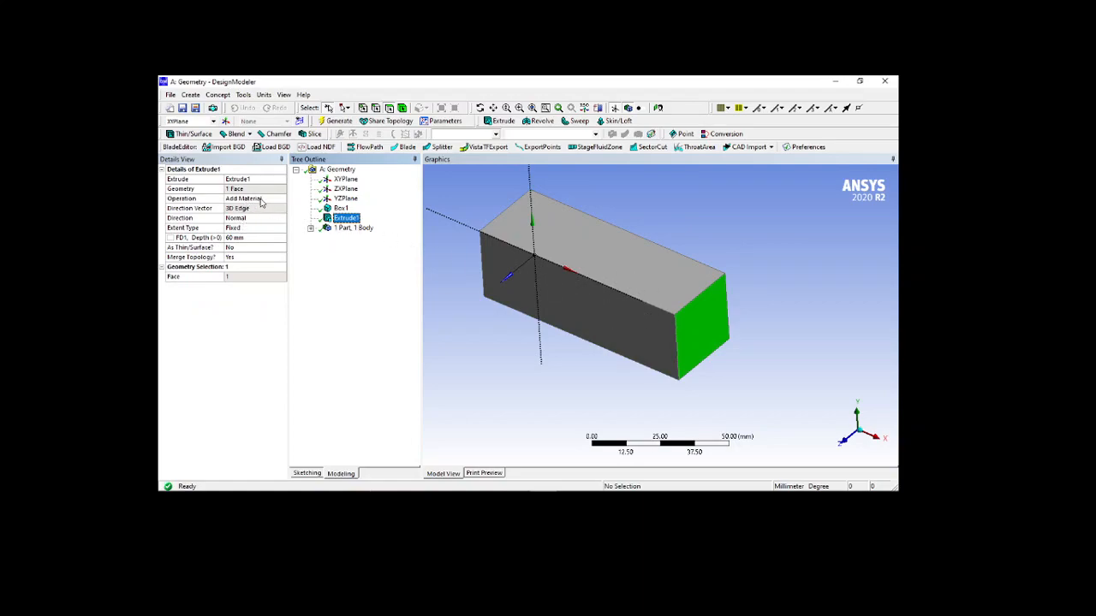
click(262, 199)
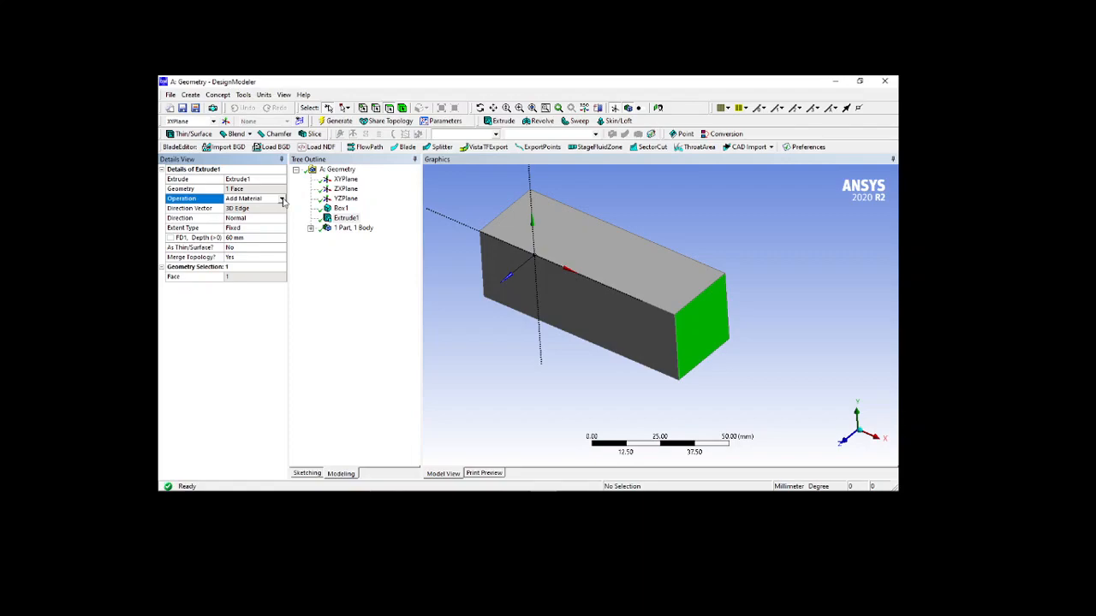
click(282, 198)
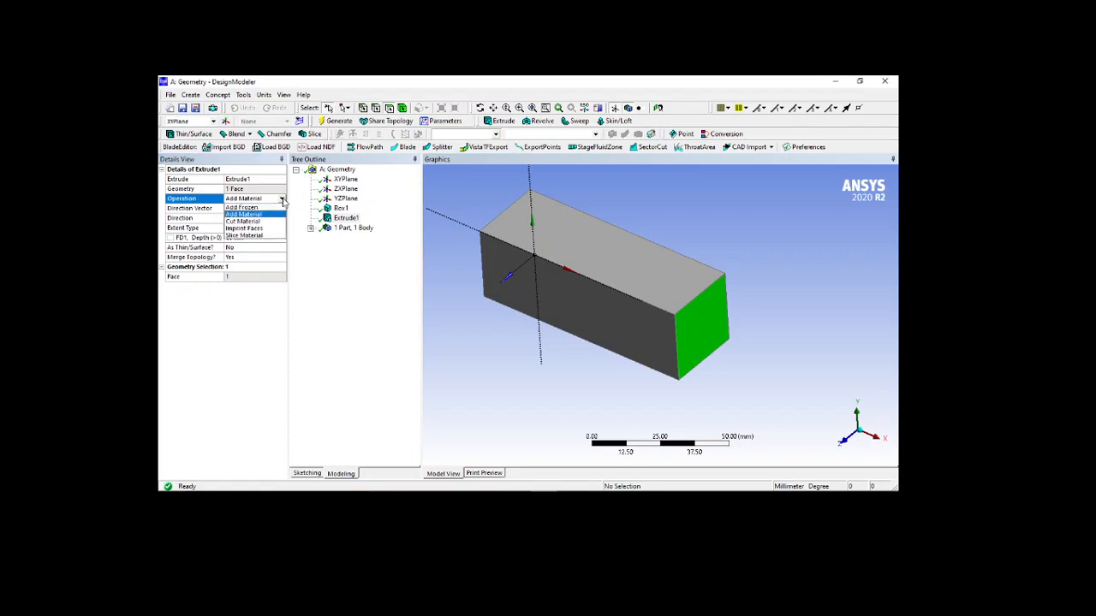
click(258, 208)
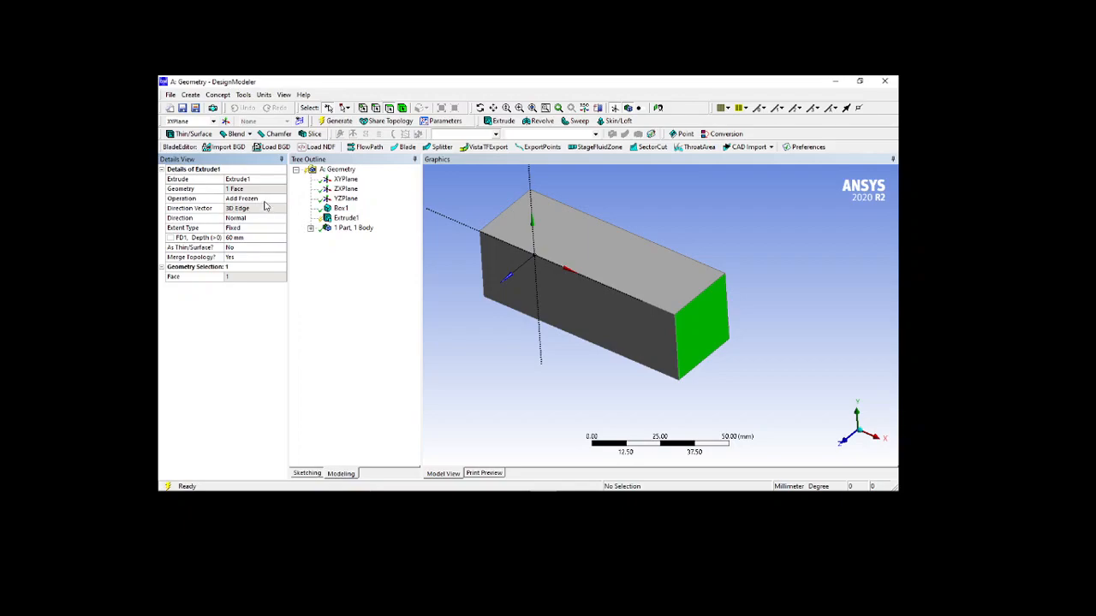
click(335, 122)
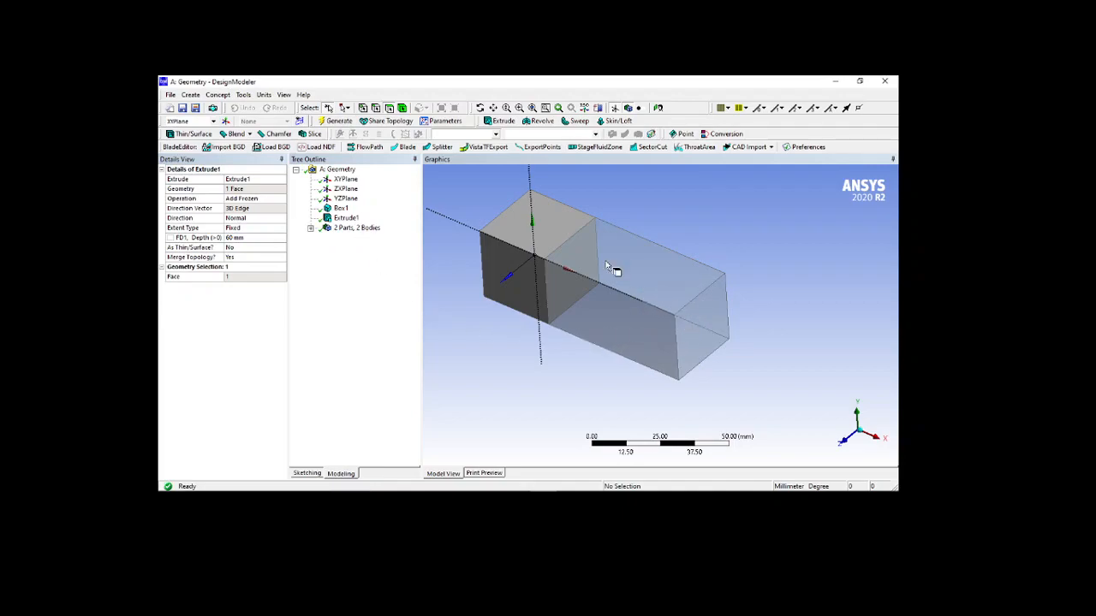
click(344, 218)
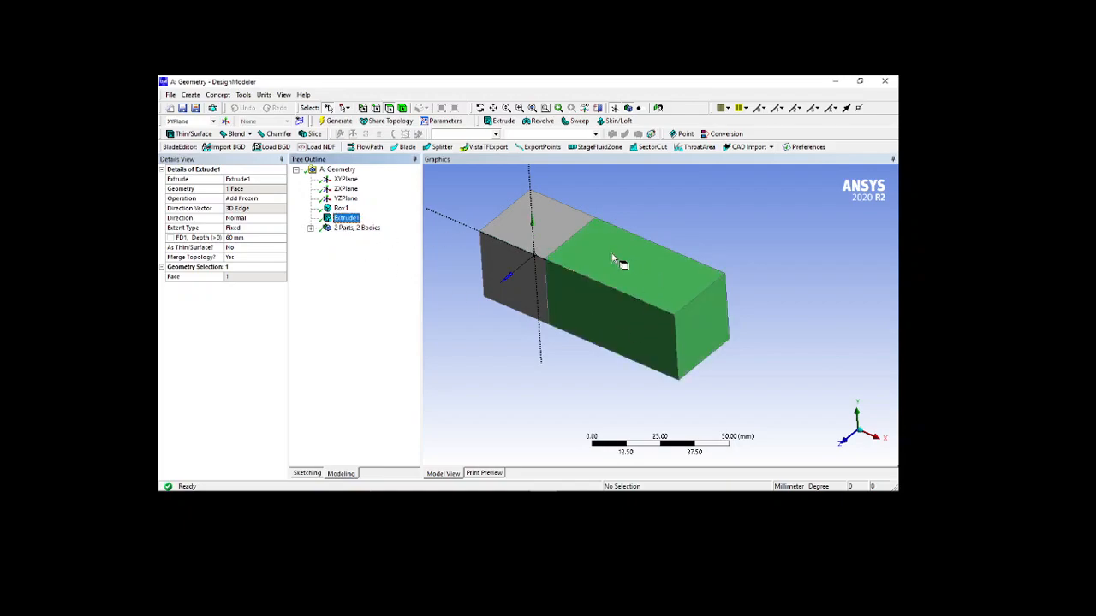
click(340, 209)
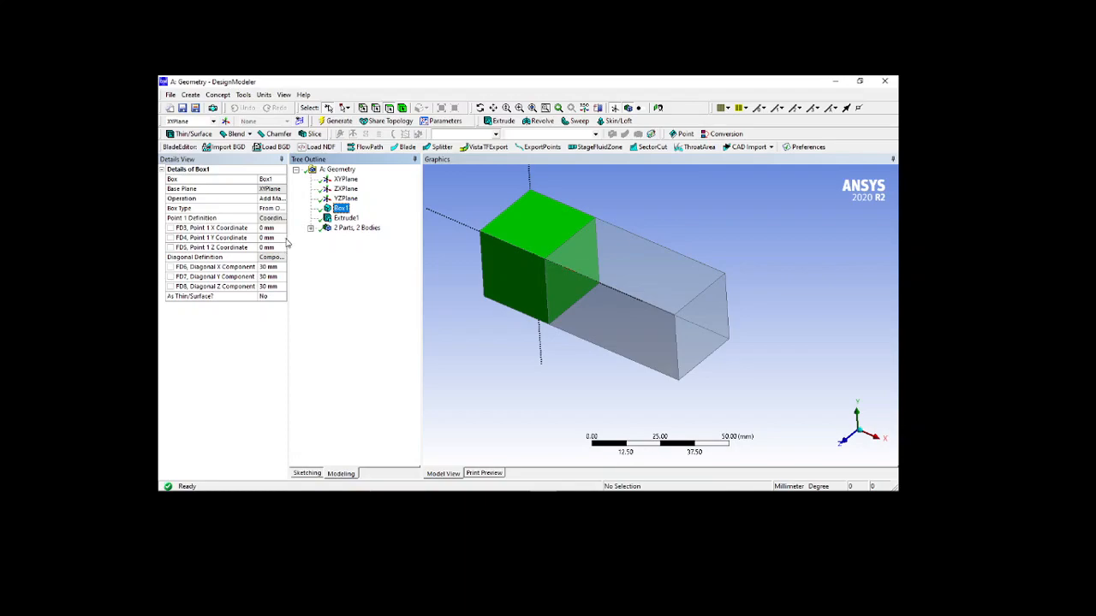
Change the Extrude1 operation to Cut Material and set its direction to Reversed.
click(345, 218)
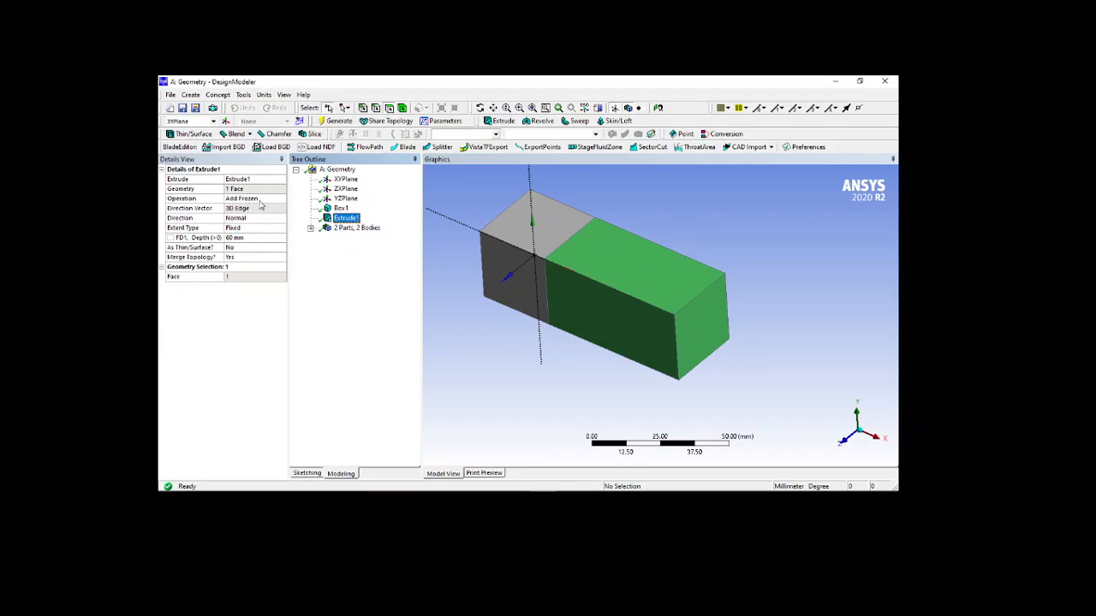
click(267, 199)
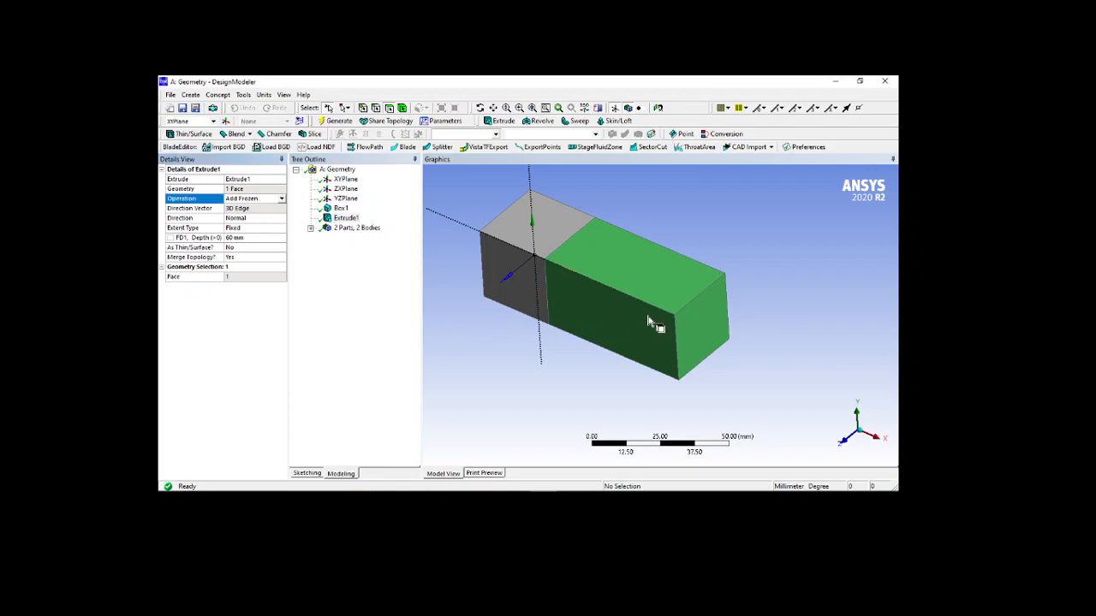
click(281, 202)
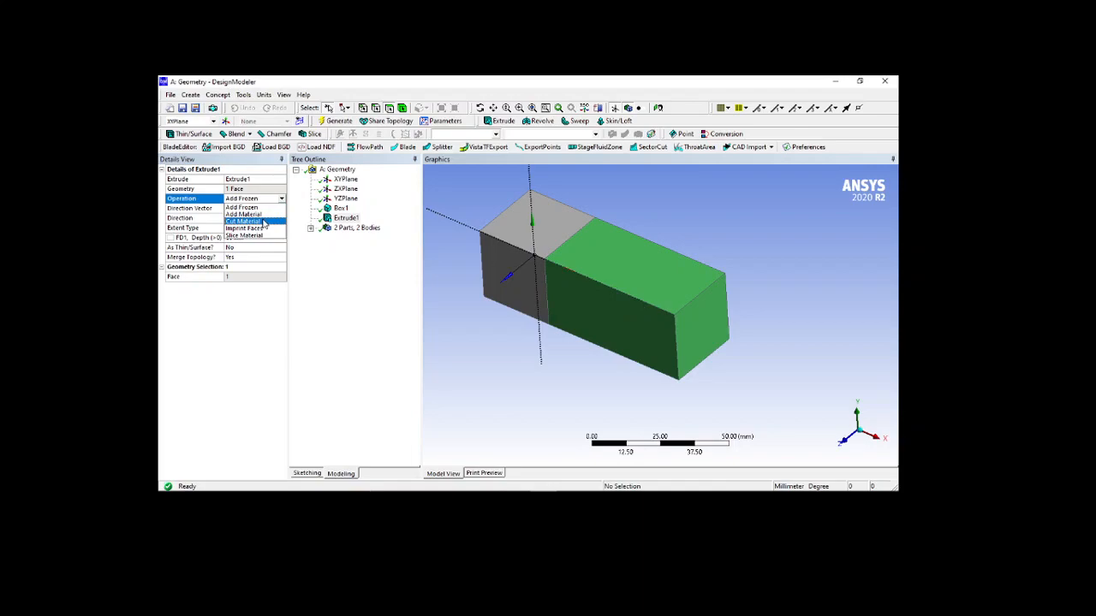
click(248, 221)
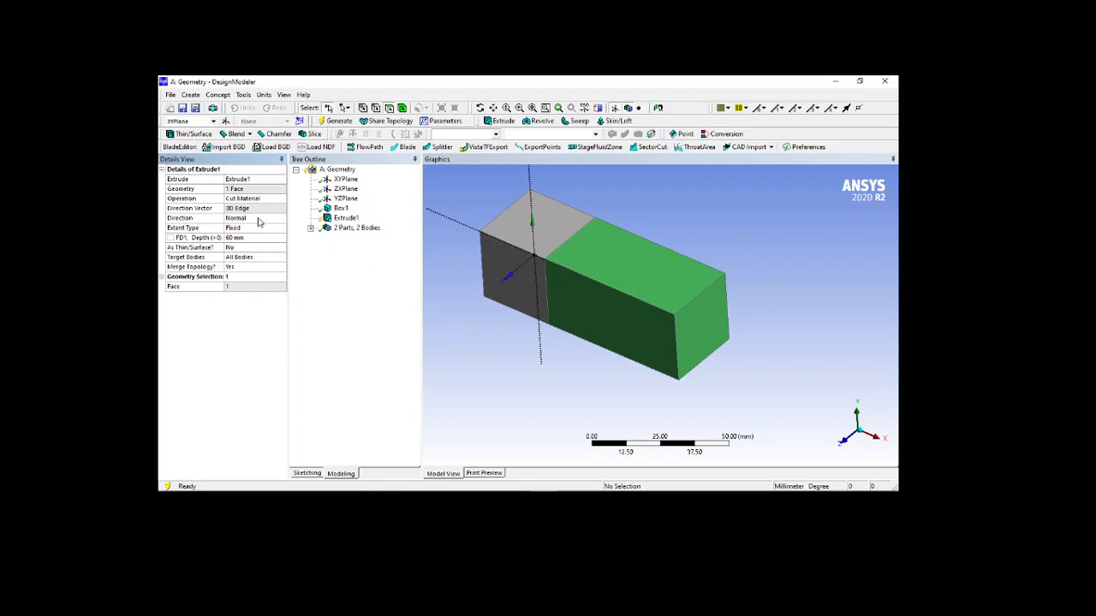
click(259, 220)
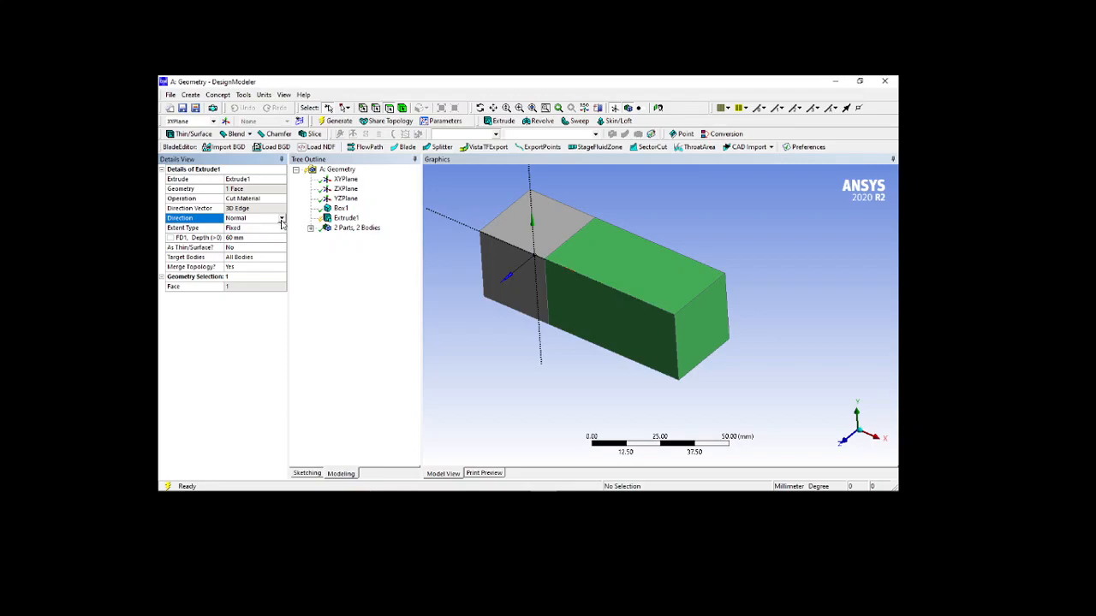
click(282, 219)
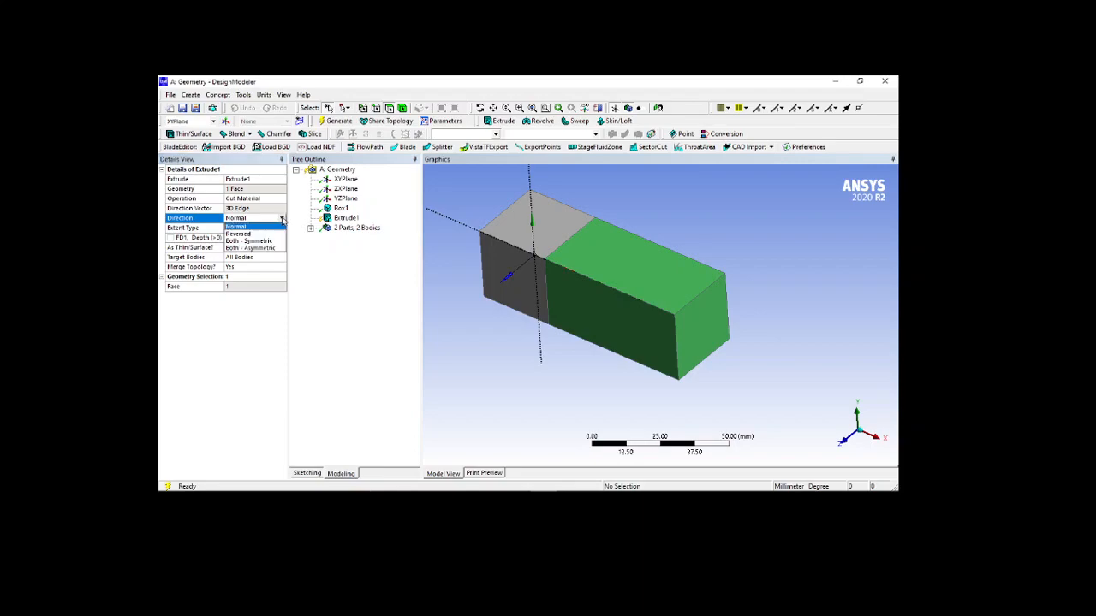
click(259, 233)
Set the cut depth to 10 mm with a Fixed extent, and regenerate the model.
click(253, 238)
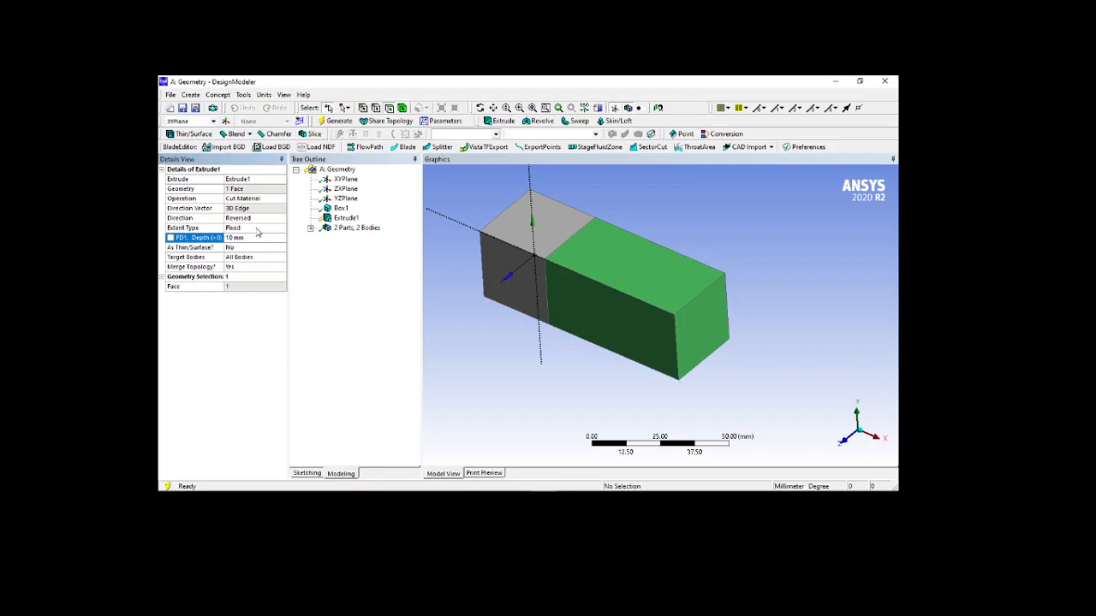
click(257, 228)
click(281, 227)
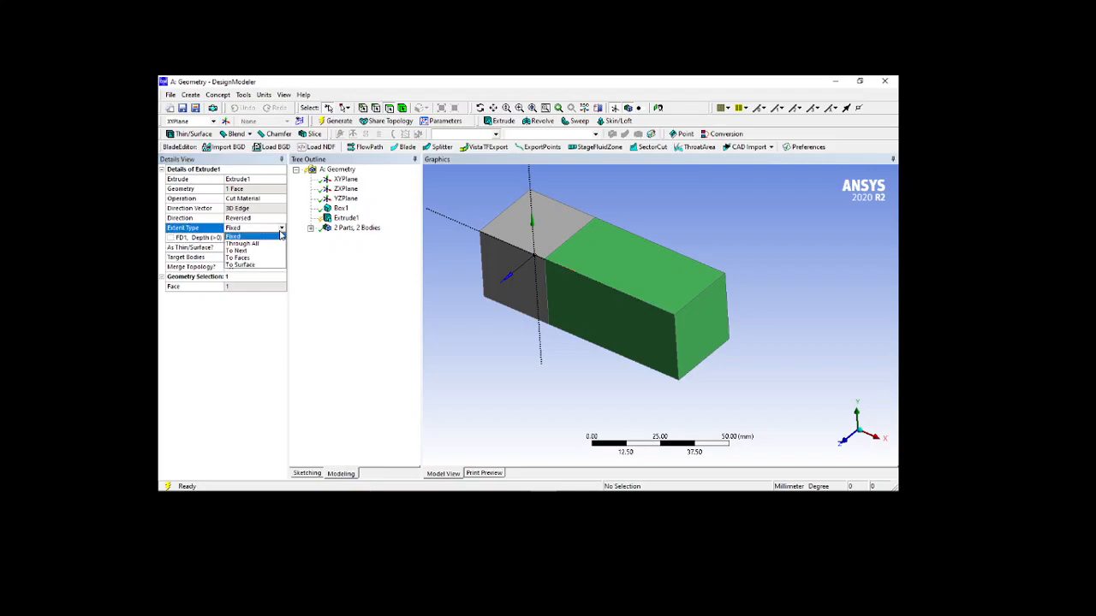
click(247, 239)
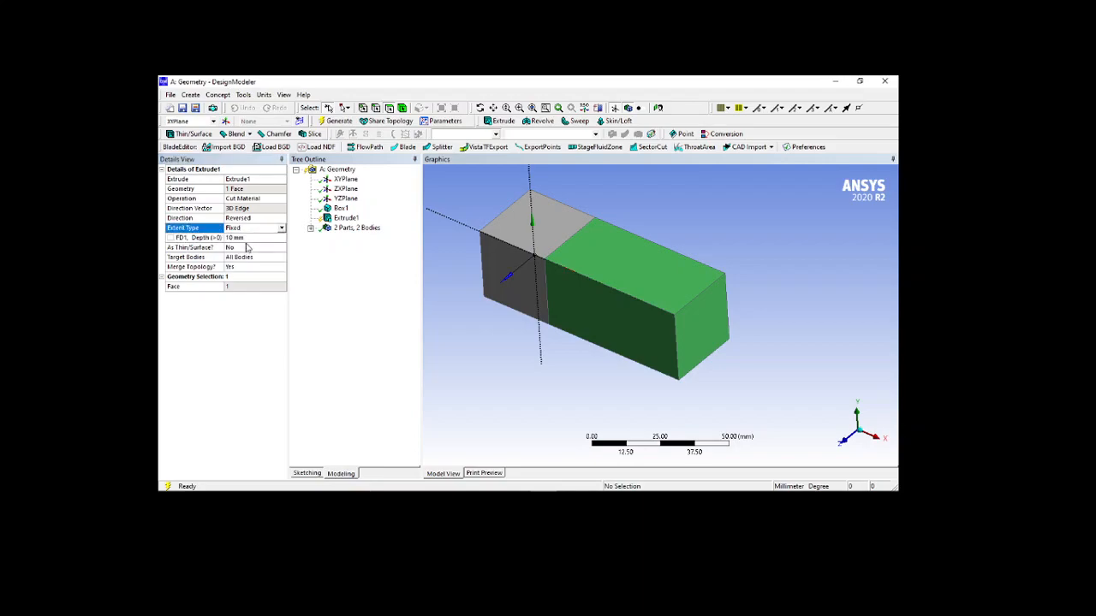
click(337, 121)
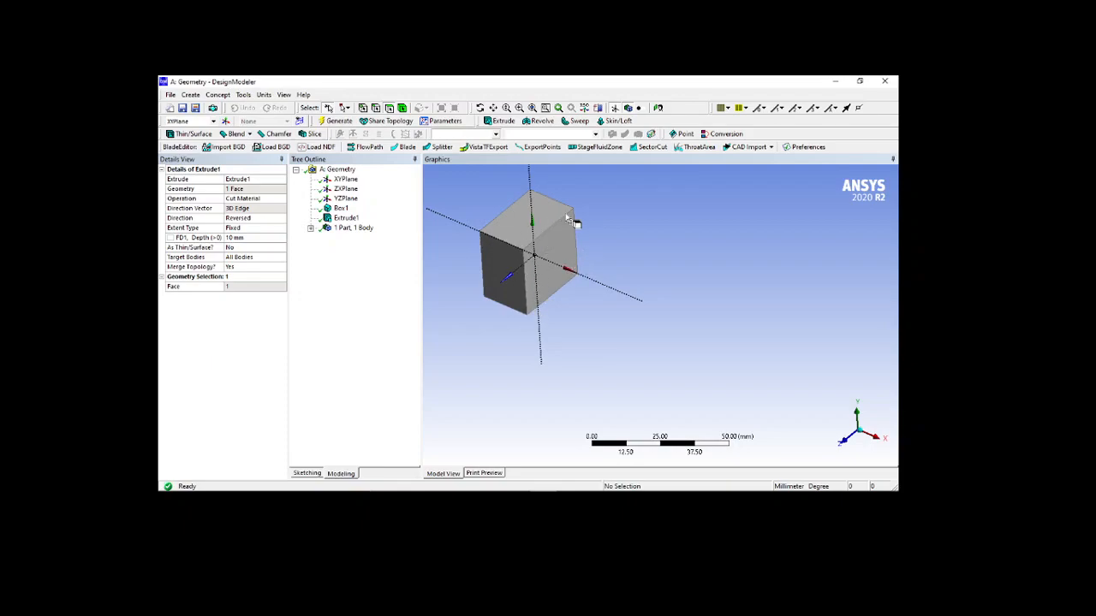
Change the Extrude1 operation to Imprint Faces, dismiss the low-battery notice, and regenerate the model.
click(265, 200)
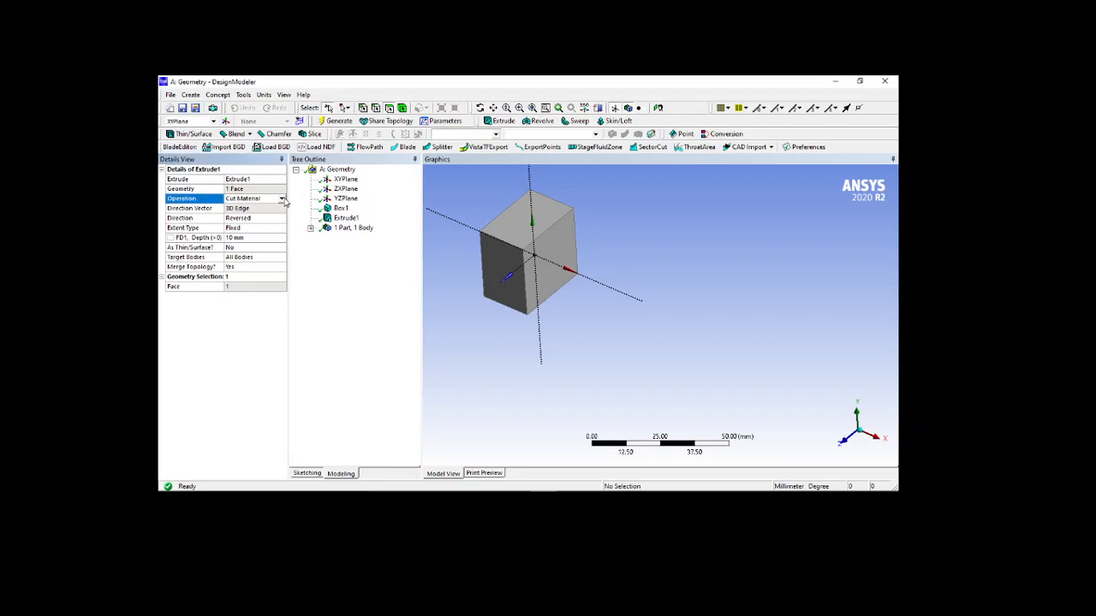
click(281, 199)
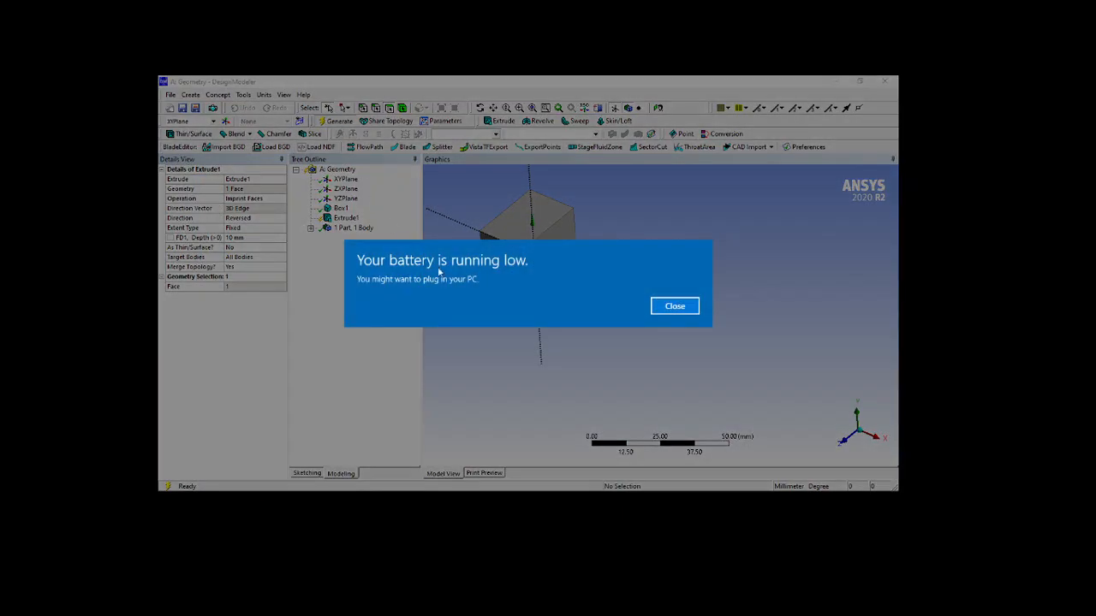
click(675, 306)
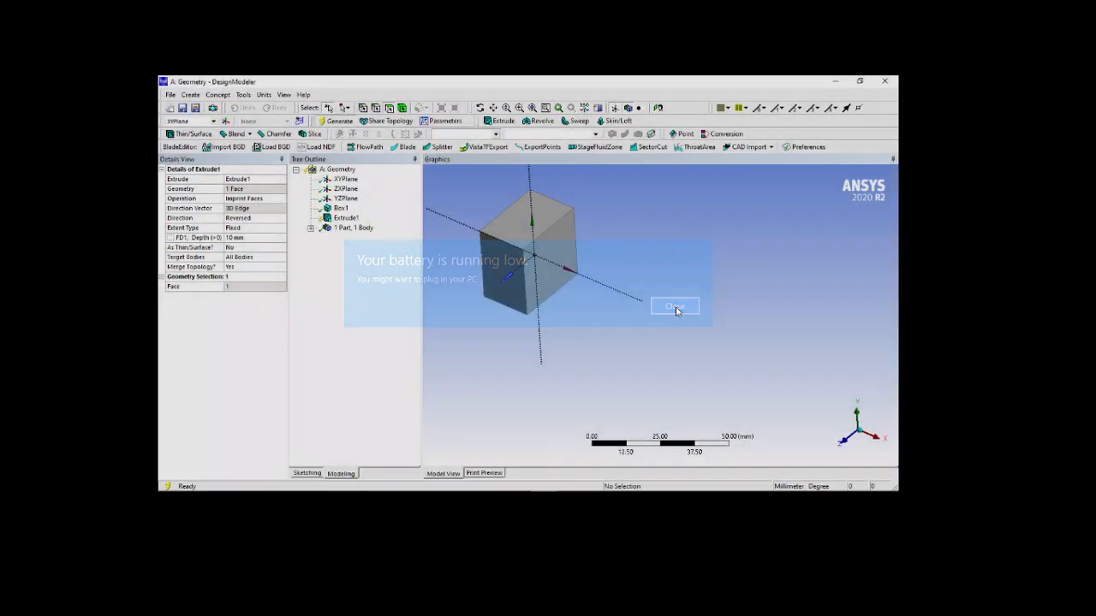
click(336, 121)
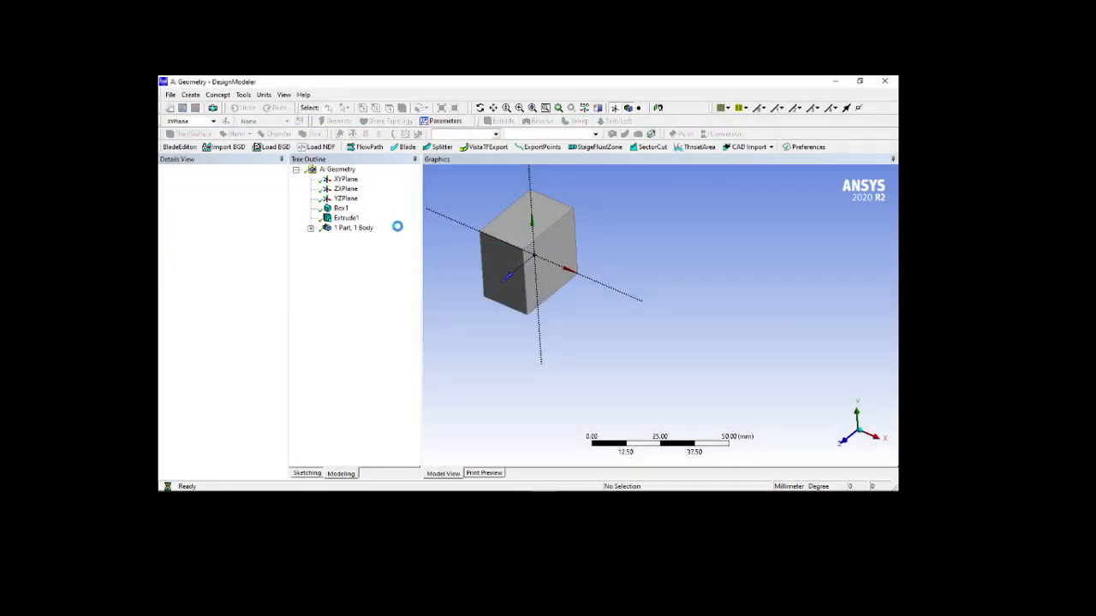
Select the imprinted box faces one after another, then highlight the faces belonging to Extrude1 and Box1 in turn.
click(553, 255)
click(534, 284)
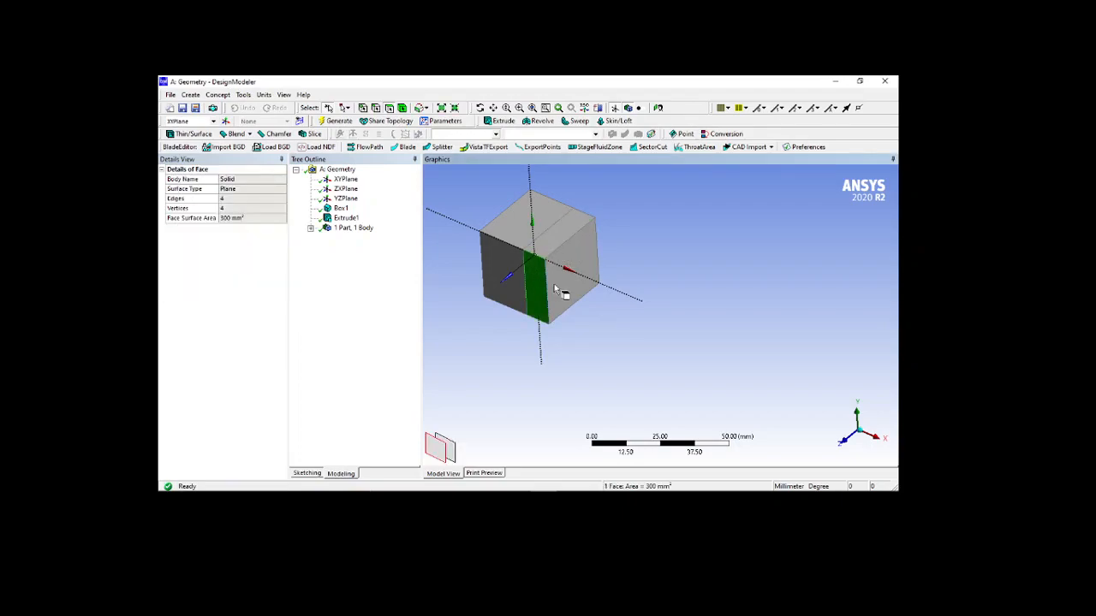
click(555, 291)
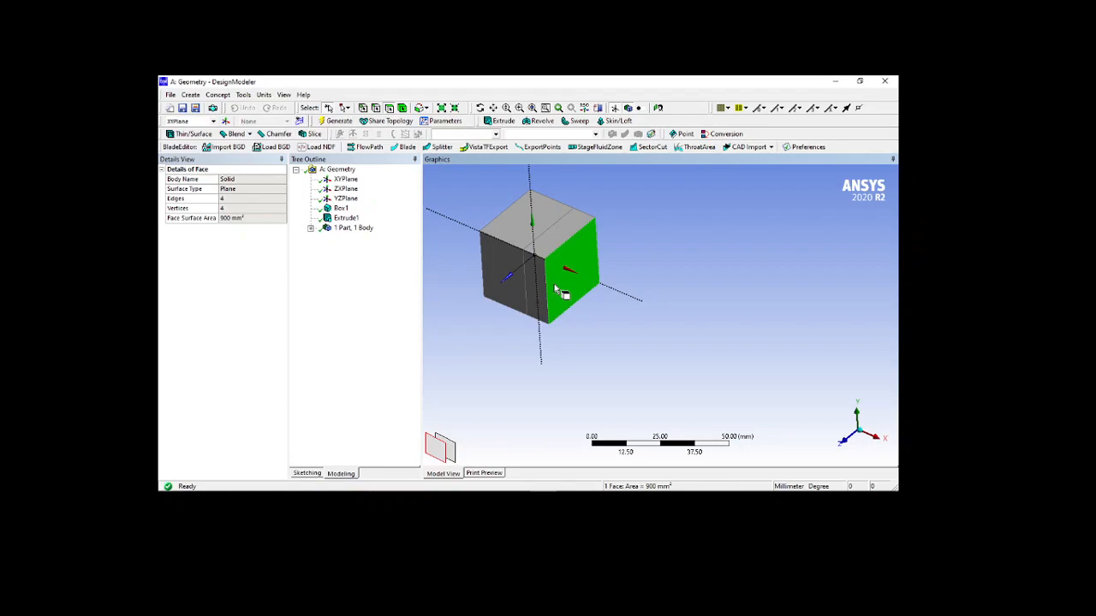
click(548, 246)
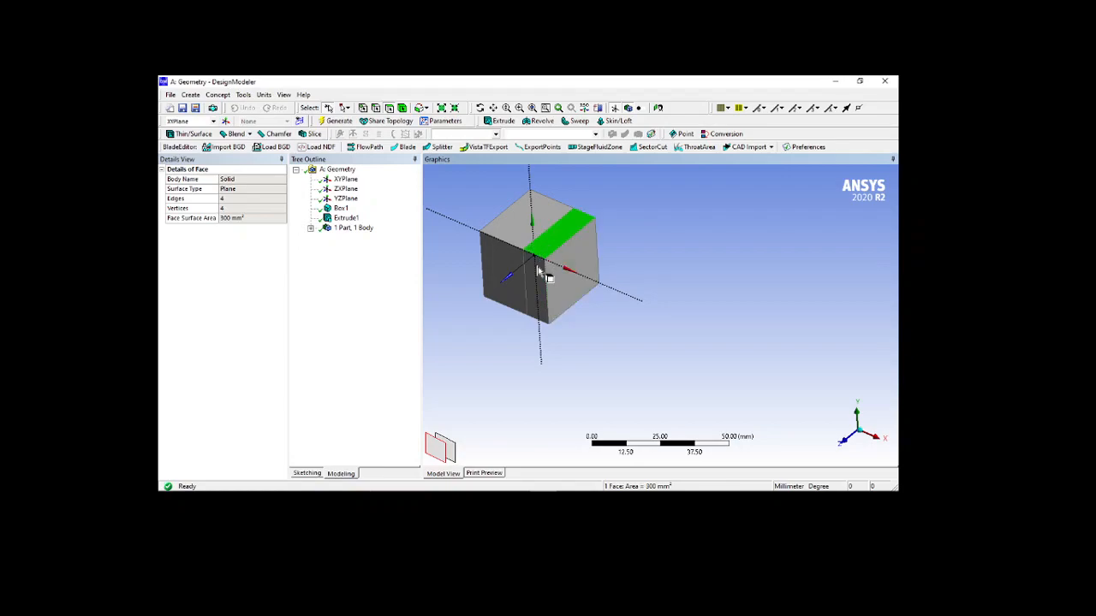
click(541, 271)
click(563, 281)
click(344, 219)
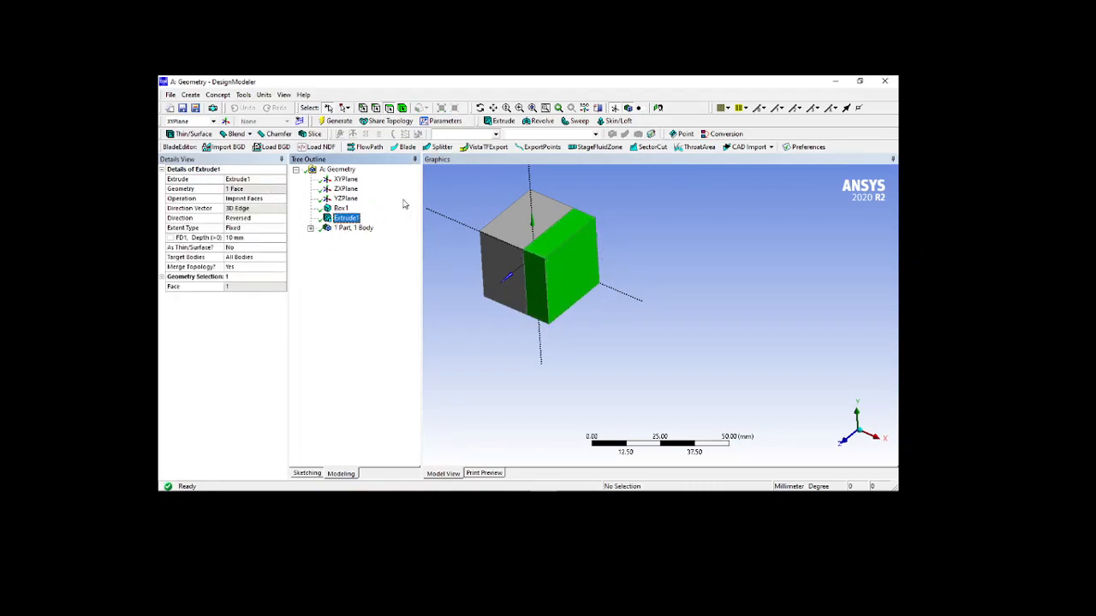
click(341, 208)
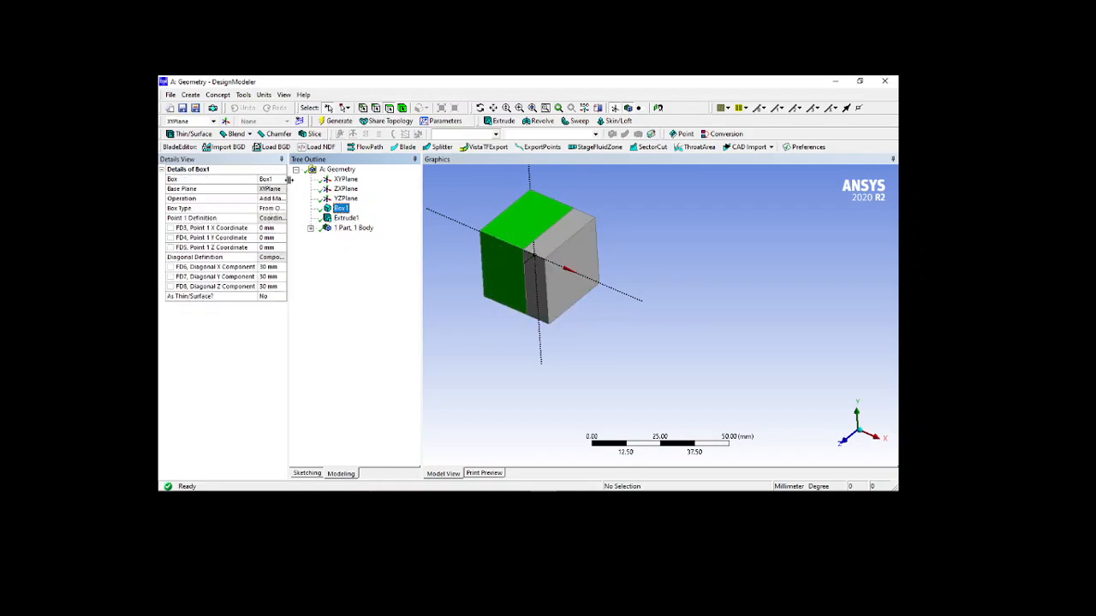
Change the Extrude1 operation to Slice Material and regenerate the model.
click(330, 219)
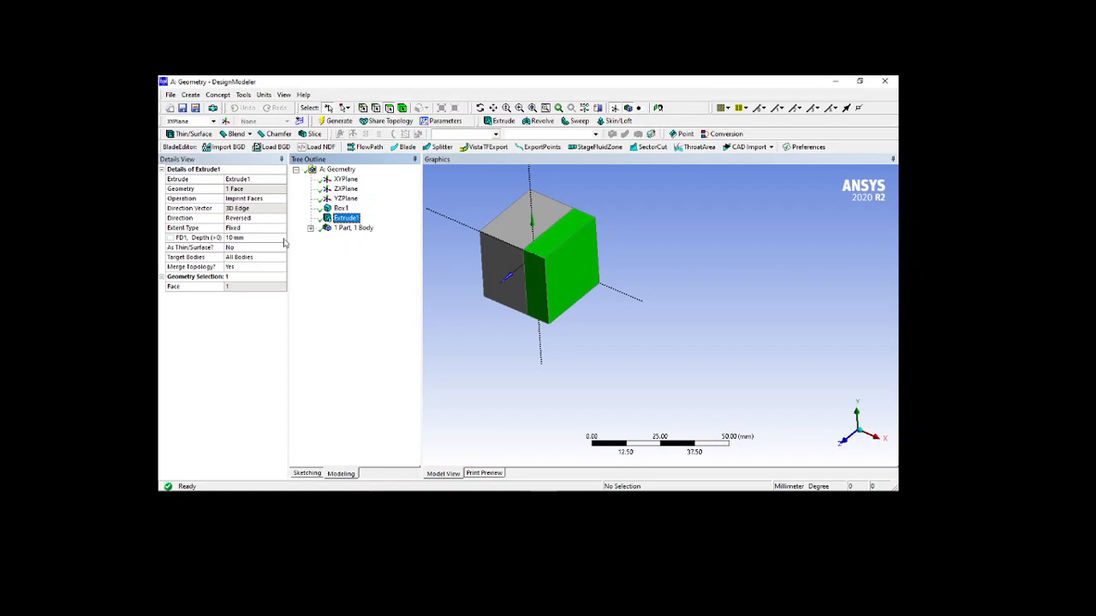
click(261, 201)
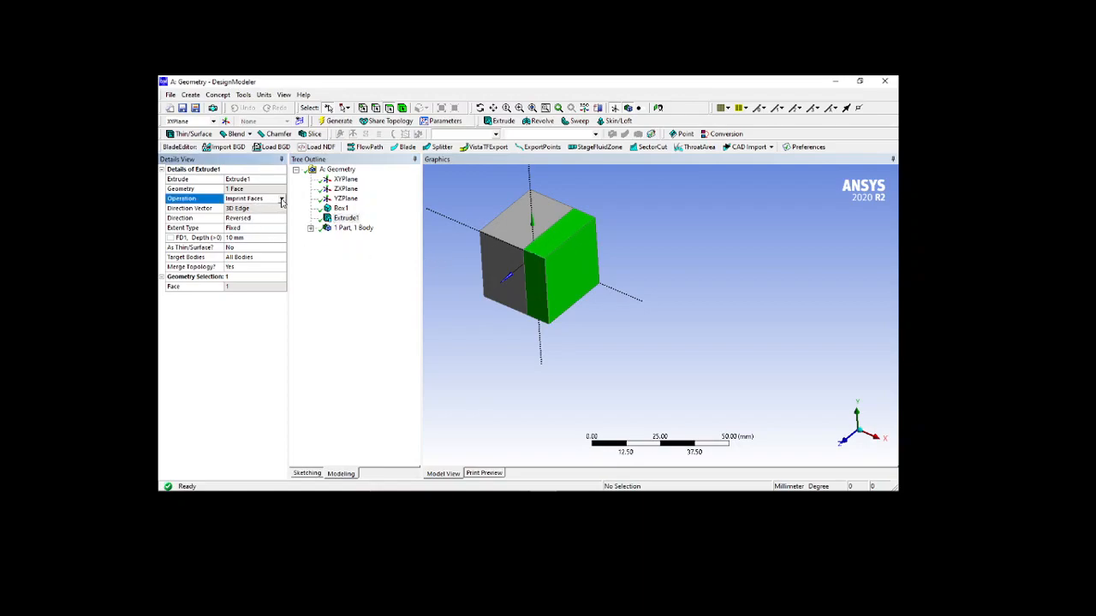
click(281, 199)
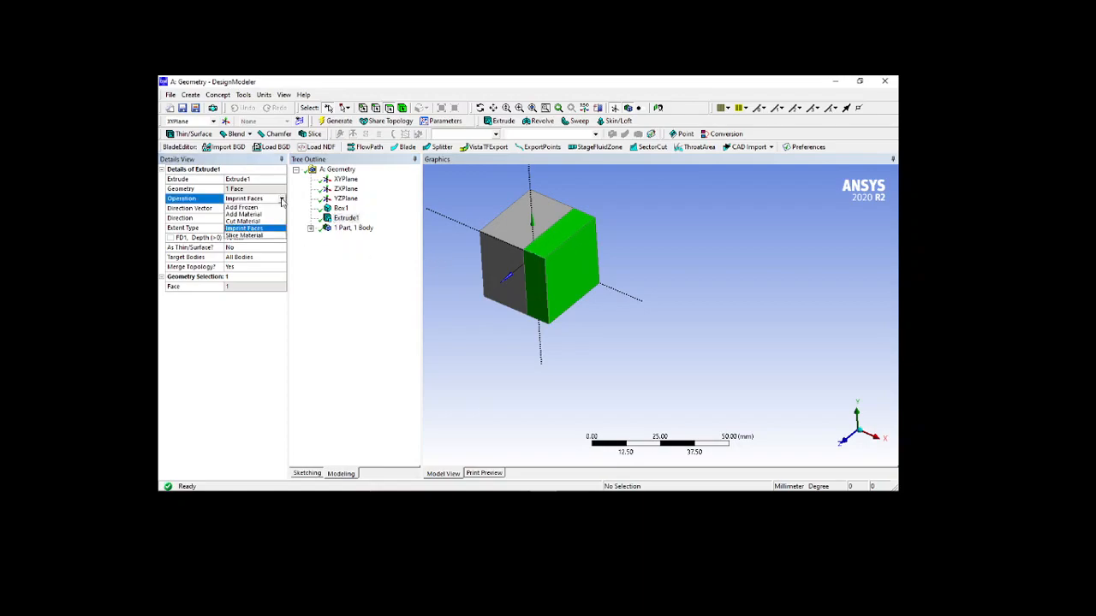
click(250, 235)
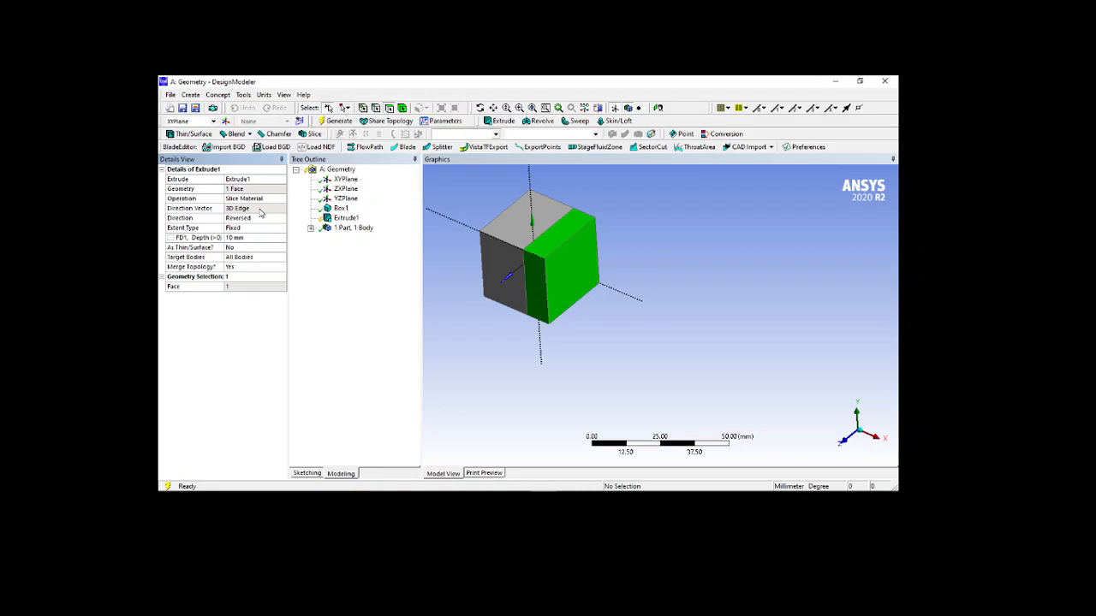
click(335, 121)
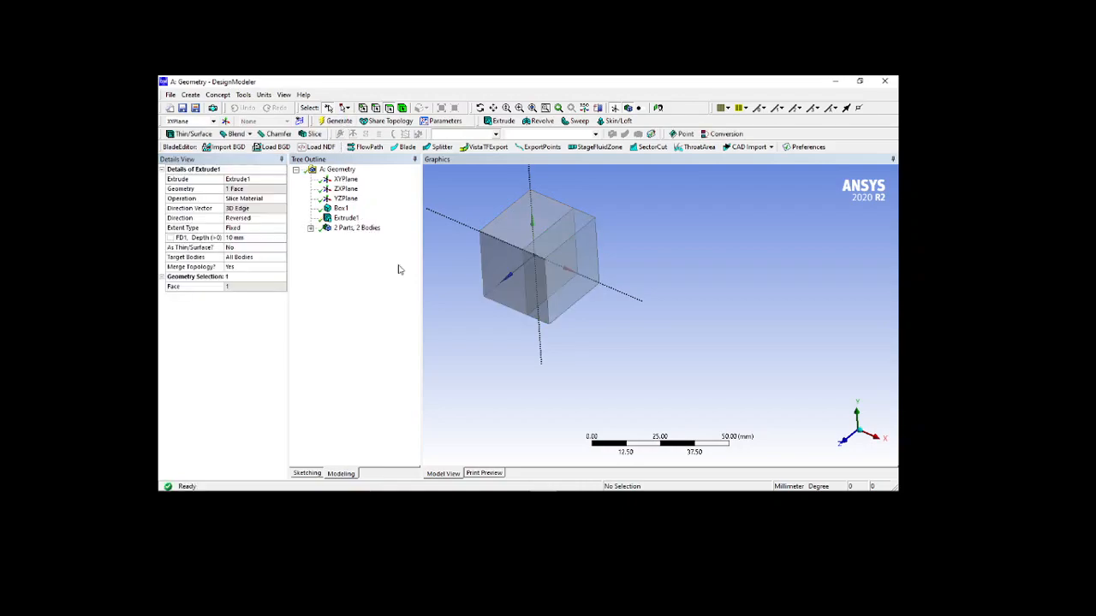
Examine the sliced box by highlighting the geometry of Extrude1 and Box1 in turn.
mouse_move(635, 258)
middle_down()
mouse_move(631, 245)
mouse_move(641, 244)
mouse_move(630, 257)
middle_up()
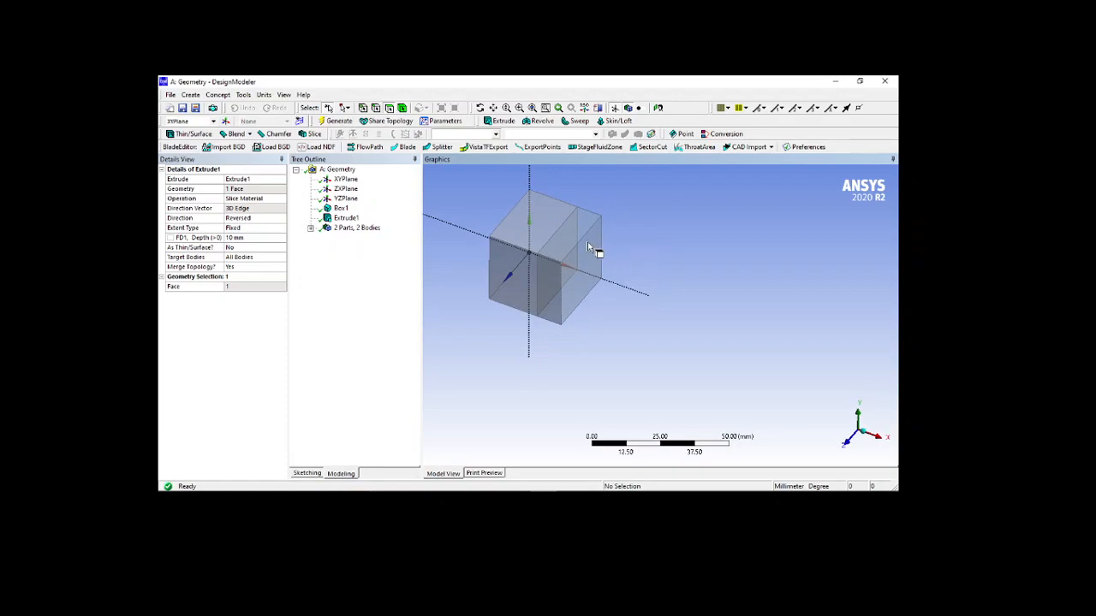
click(347, 219)
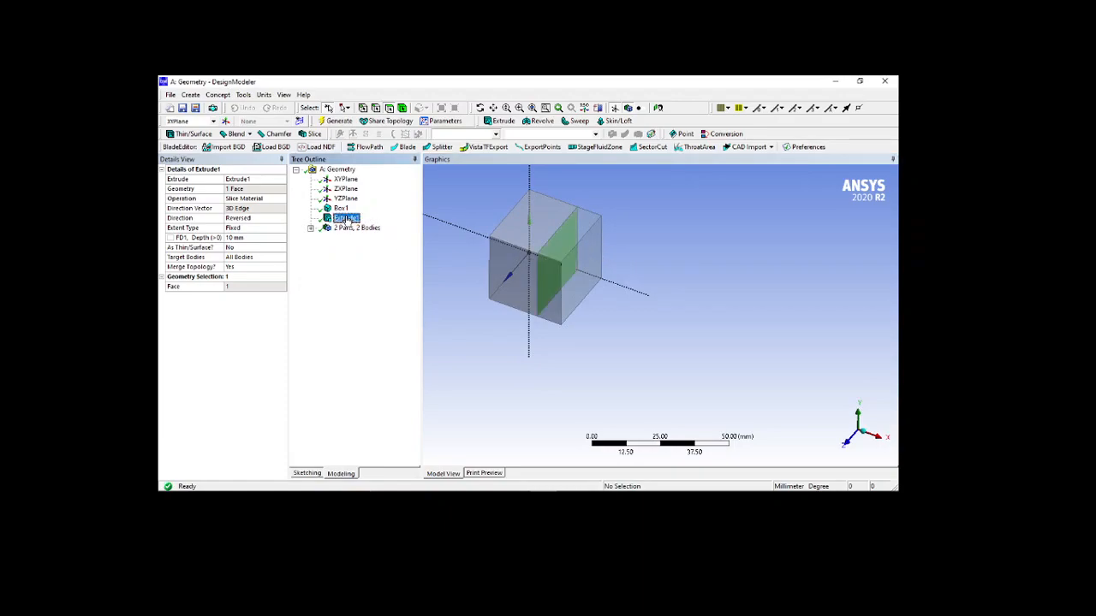
click(341, 208)
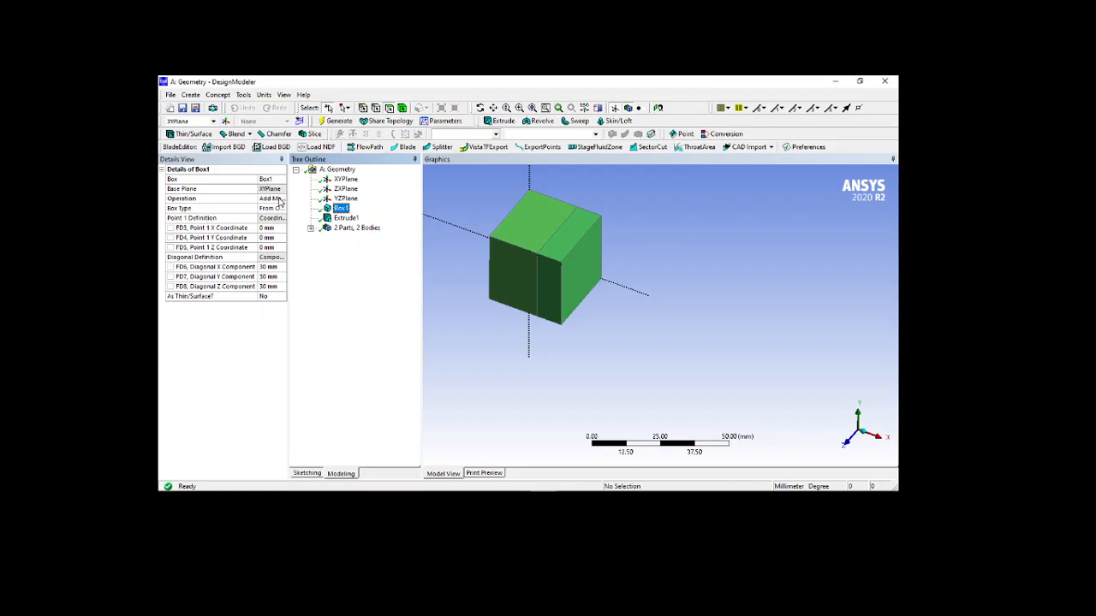
Change the Extrude1 operation back to Add Frozen and regenerate the model.
click(336, 219)
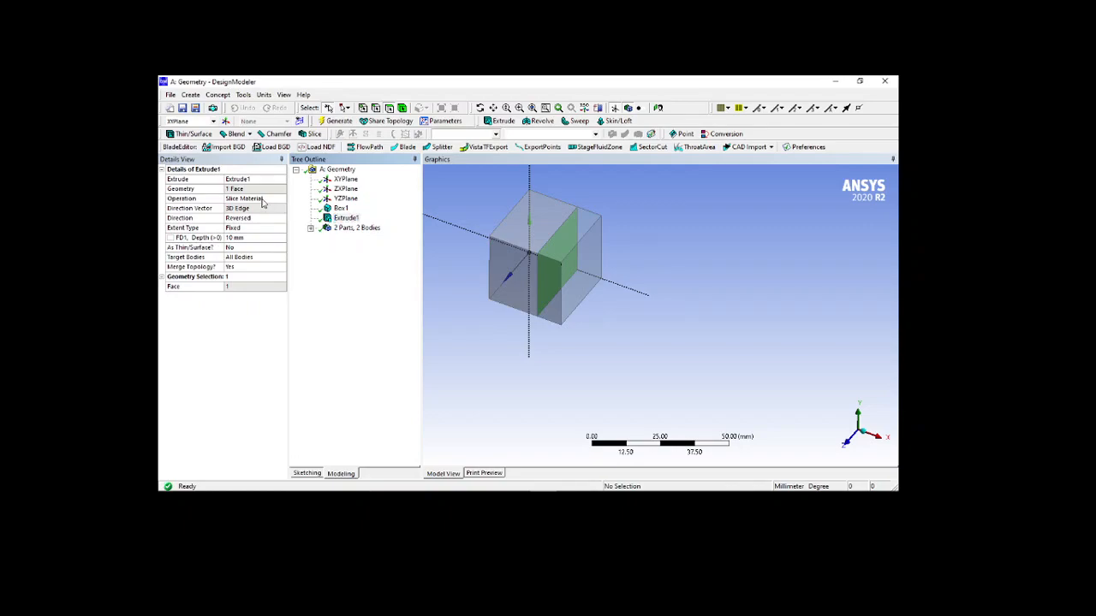
click(265, 199)
click(282, 199)
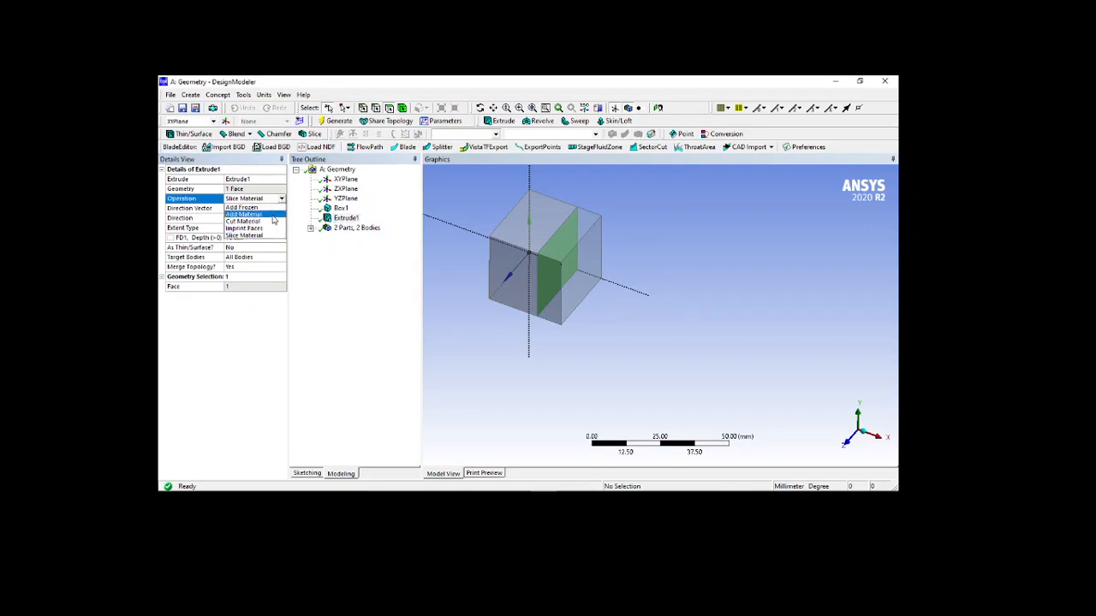
click(254, 208)
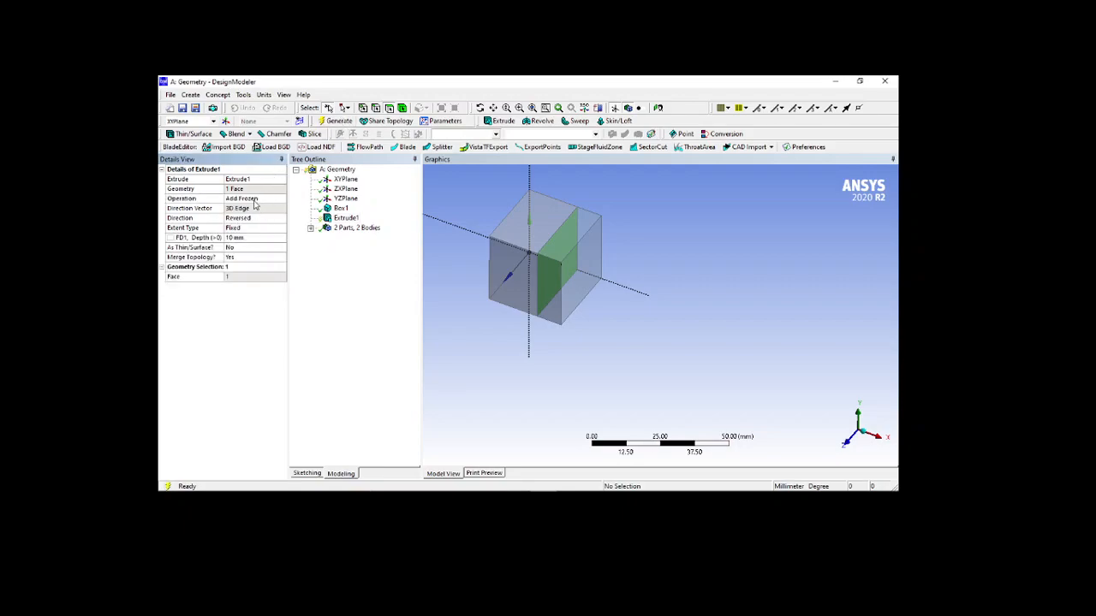
click(326, 121)
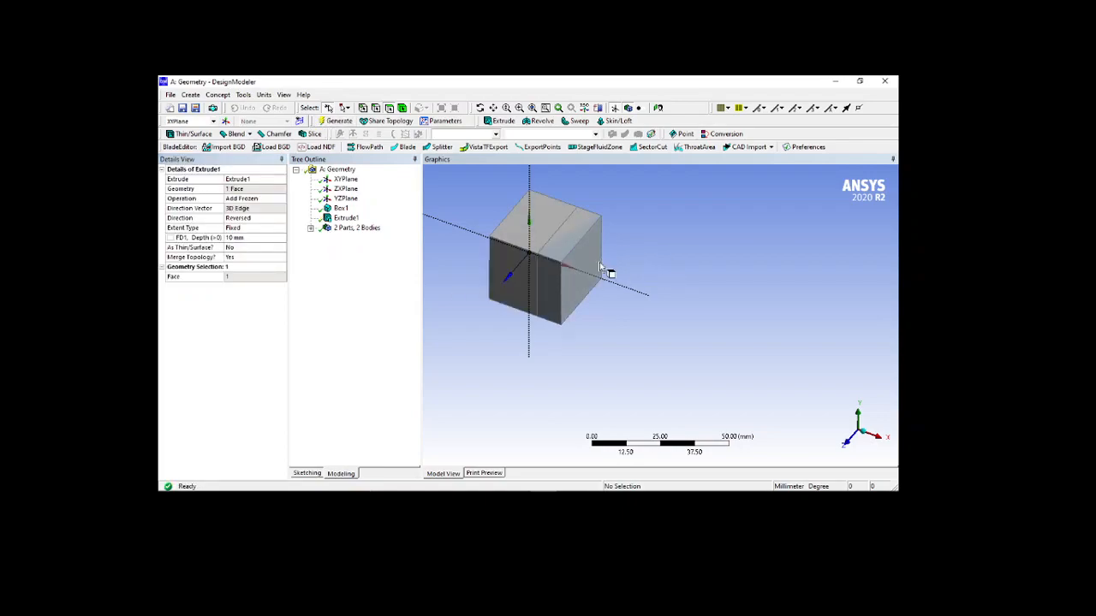
Set the Extrude1 direction to Normal and regenerate the model.
click(255, 209)
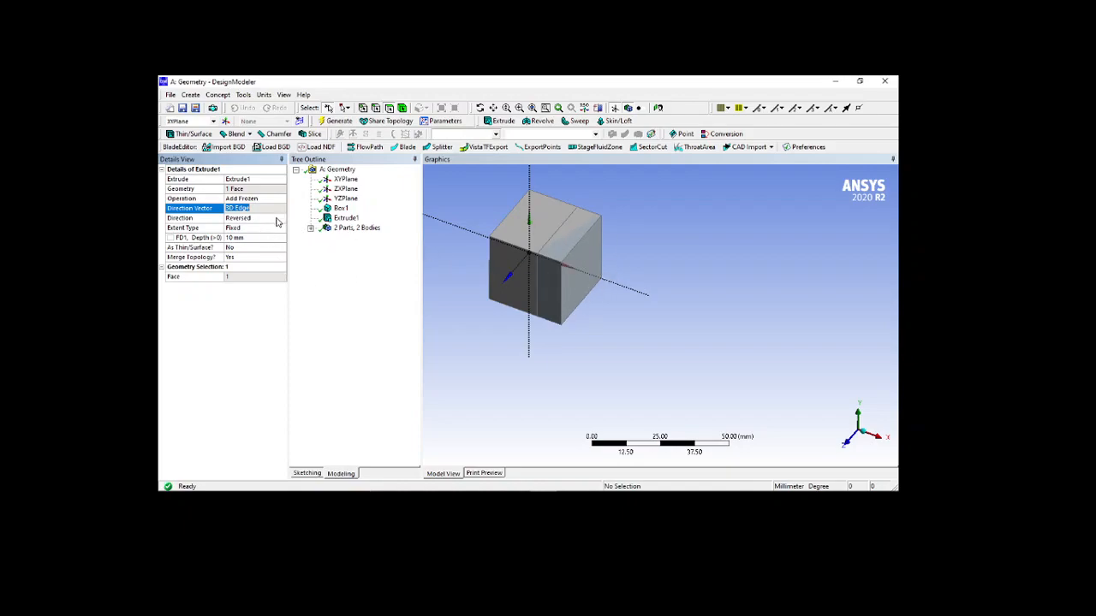
click(277, 221)
click(282, 220)
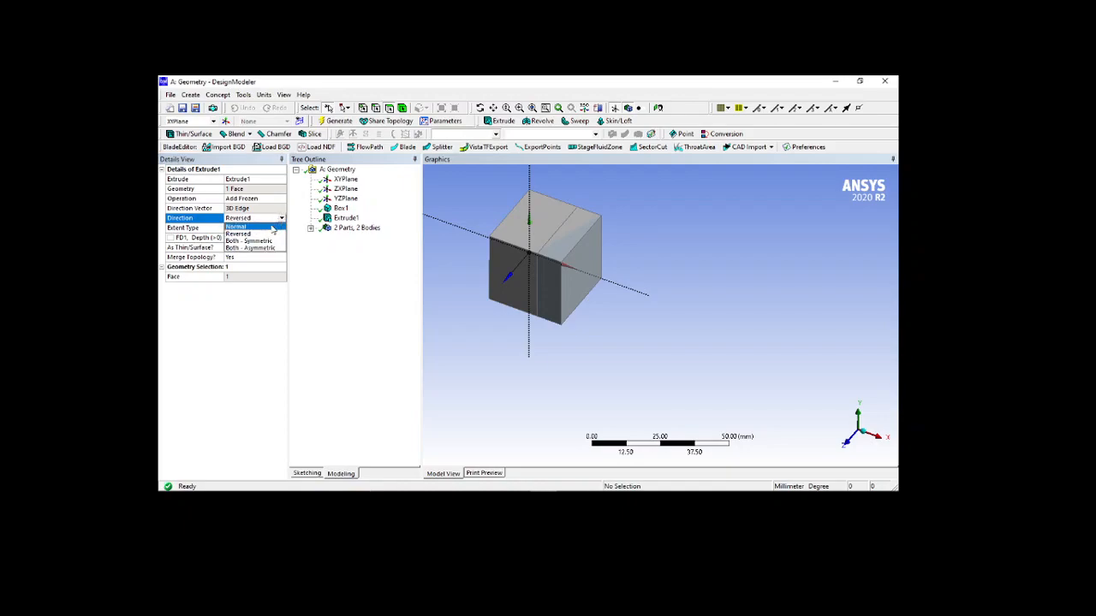
click(273, 227)
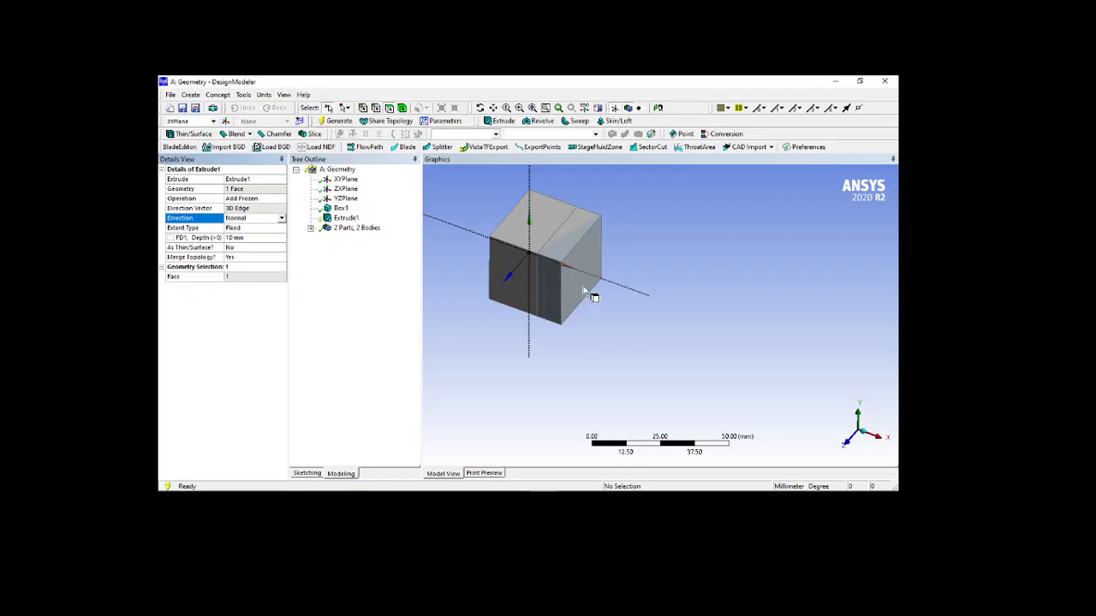
click(335, 121)
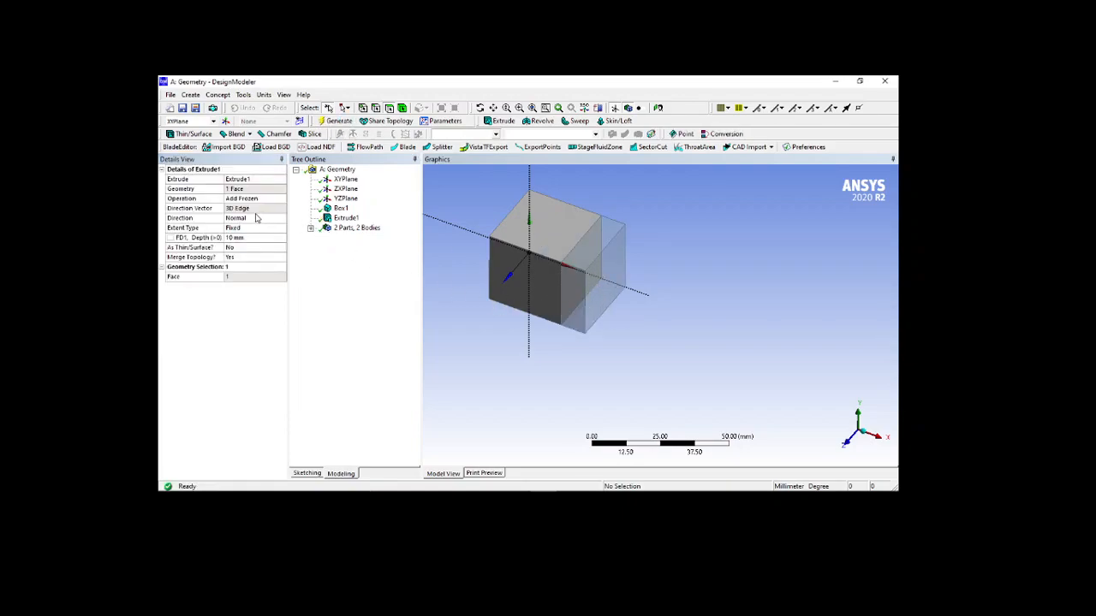
Set the Extrude1 direction to Both - Symmetric, regenerate, and highlight the upper faces of both bodies and the Extrude1 geometry.
click(261, 220)
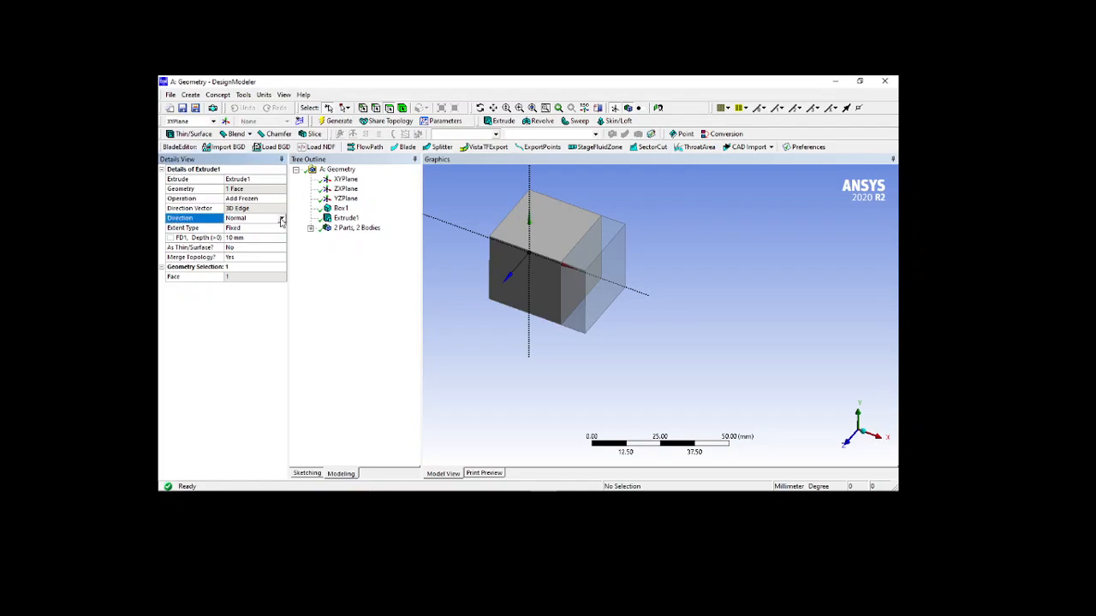
click(282, 220)
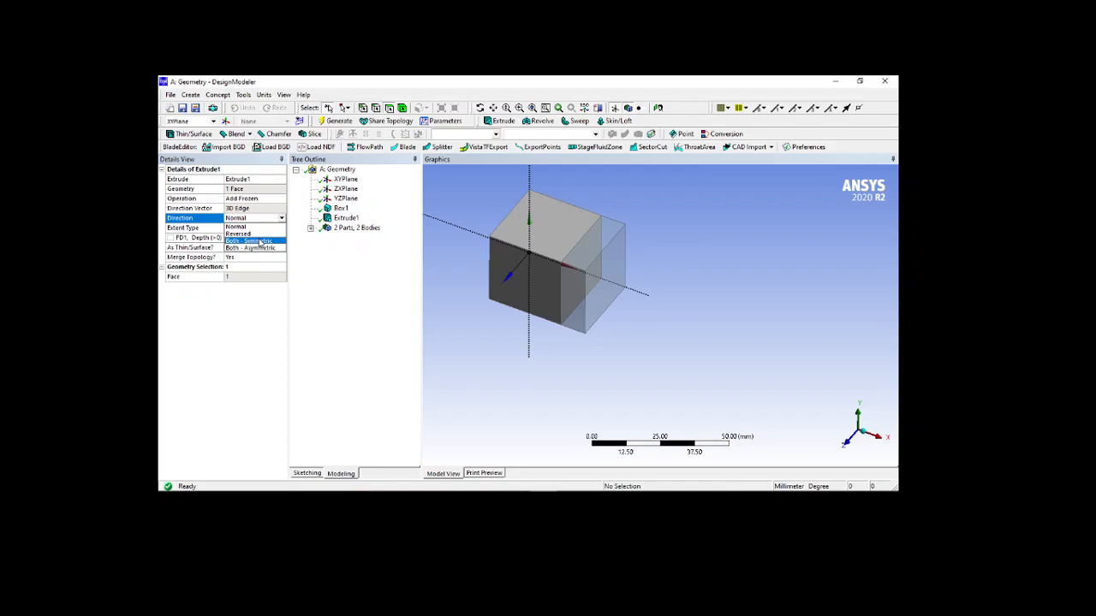
click(261, 241)
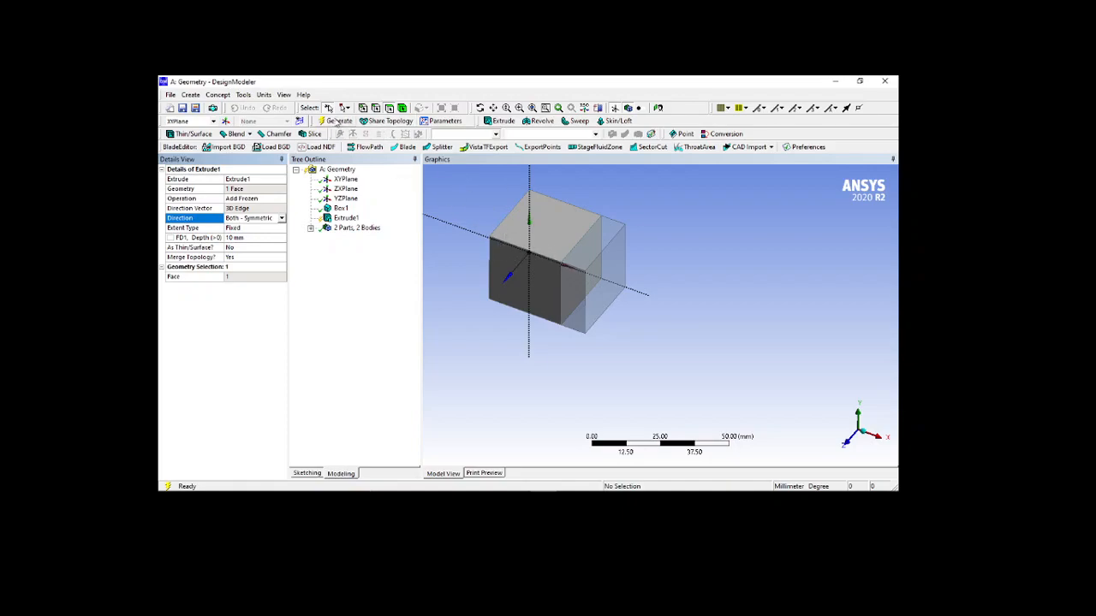
click(335, 122)
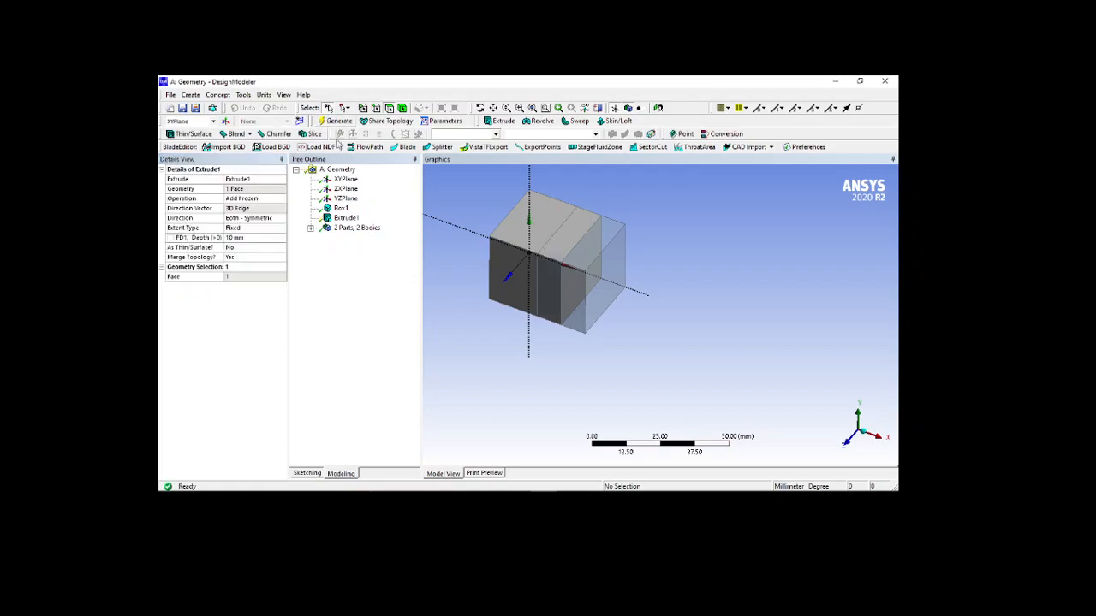
click(559, 254)
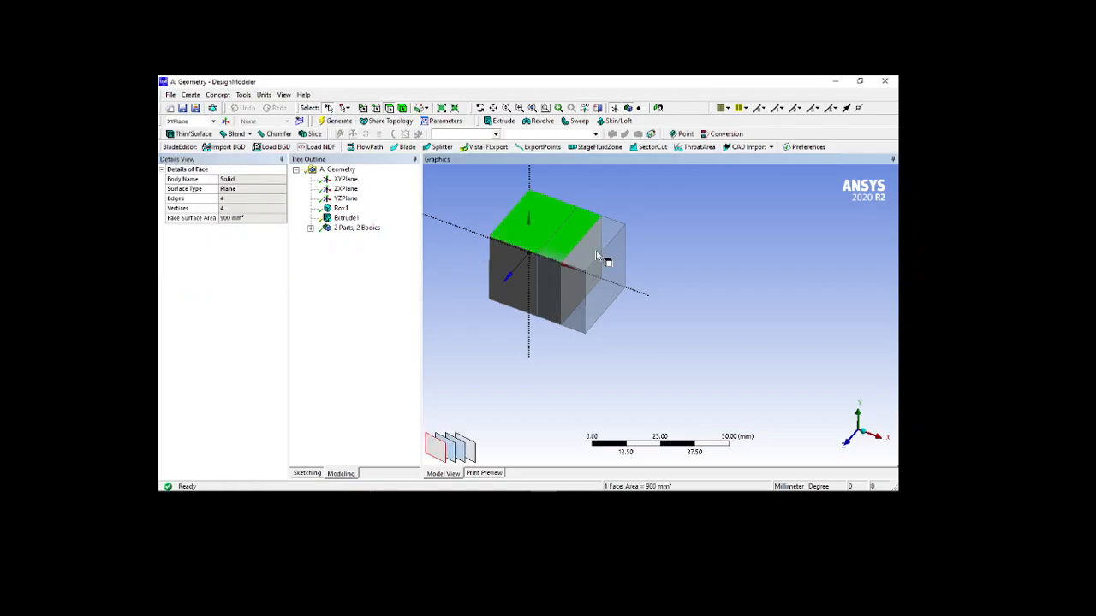
click(597, 257)
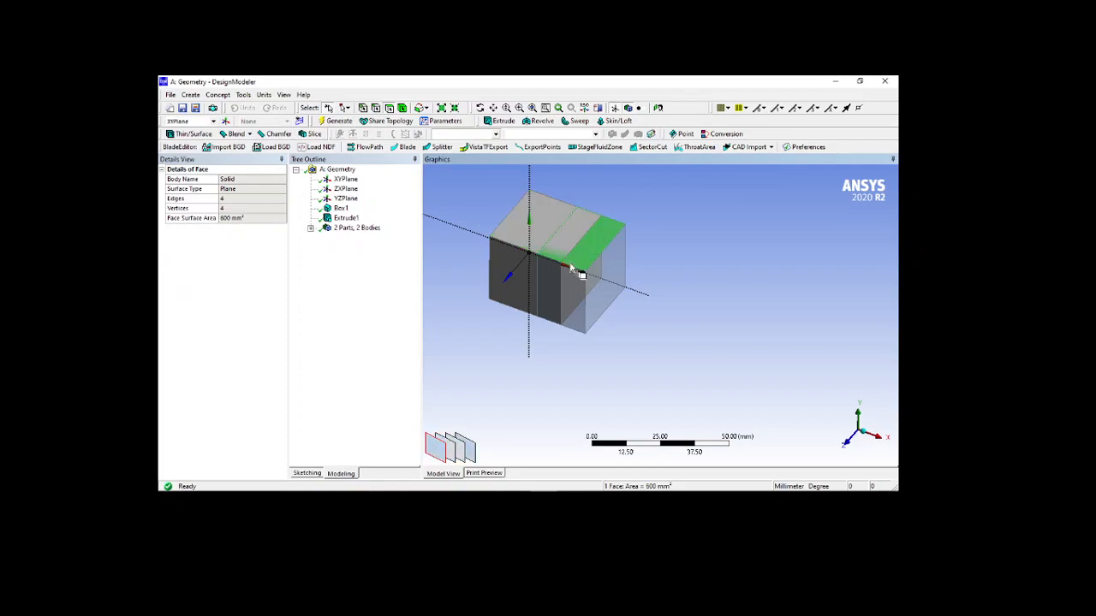
click(337, 219)
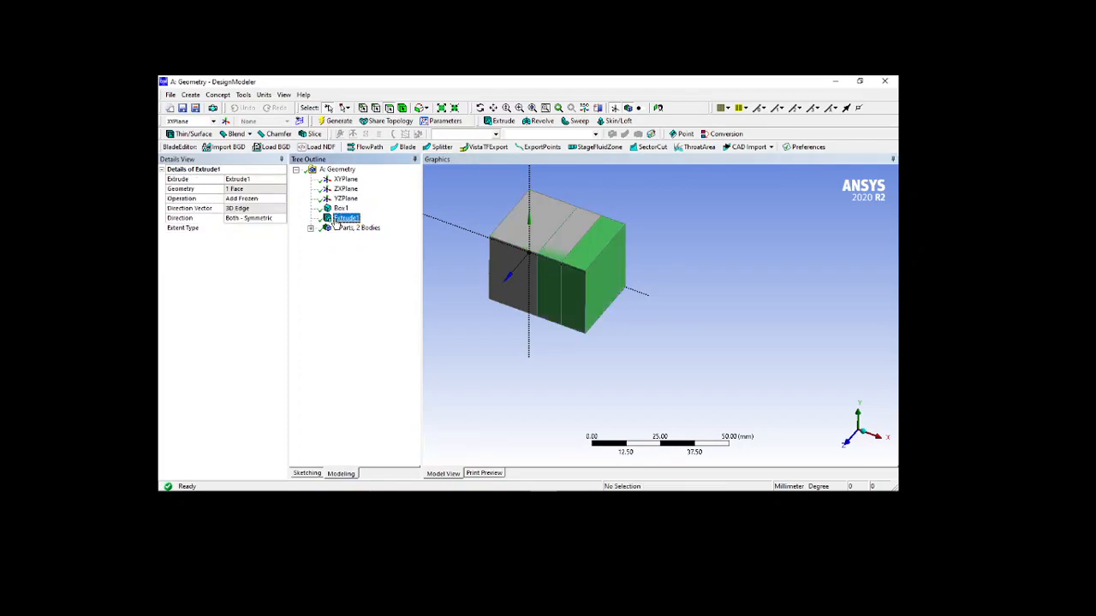
Keep the Both - Symmetric direction, set the Extrude1 depth to 15 mm, and regenerate the model.
click(266, 220)
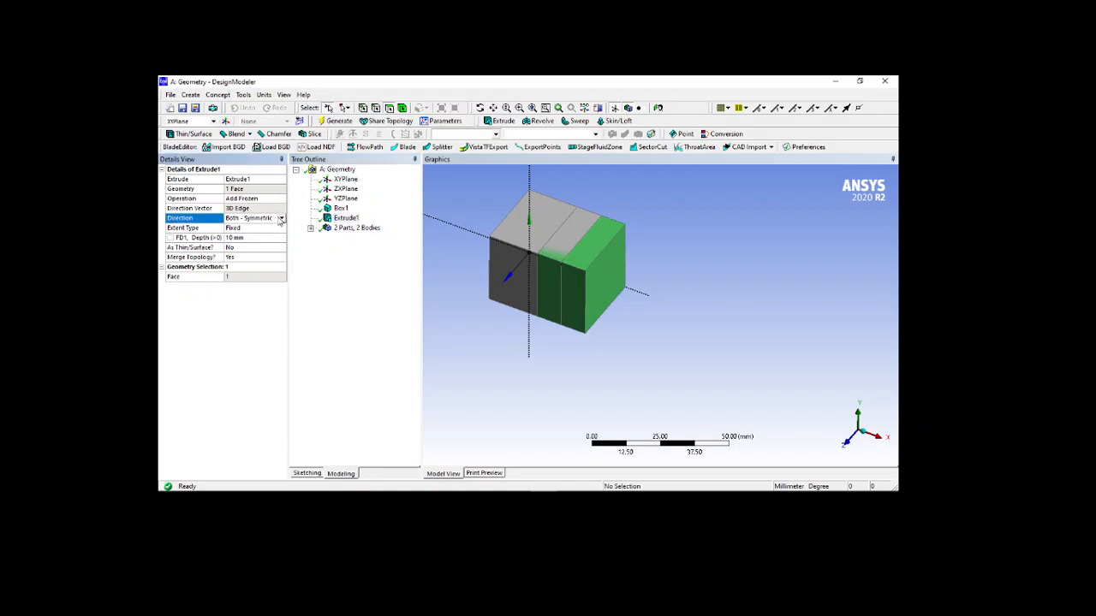
click(281, 219)
click(281, 219)
click(282, 220)
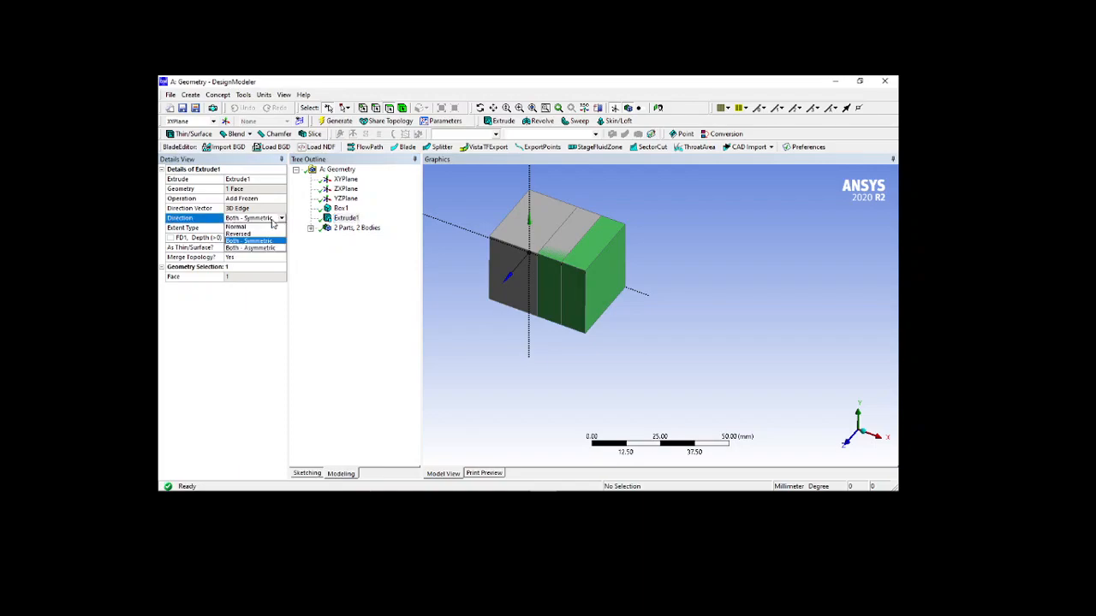
click(274, 244)
click(257, 238)
text(15)
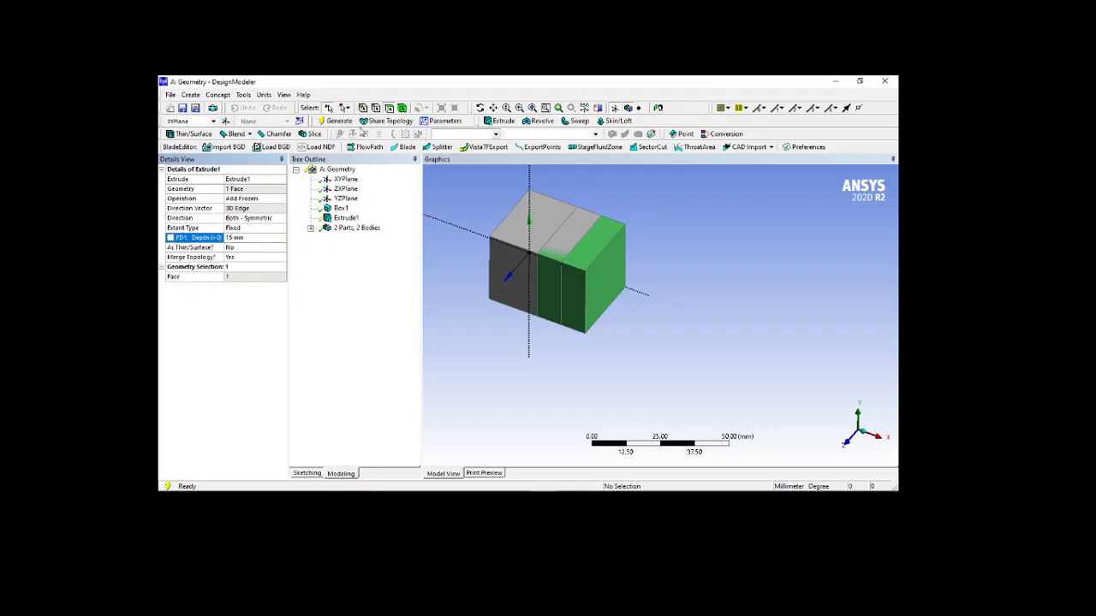
click(331, 119)
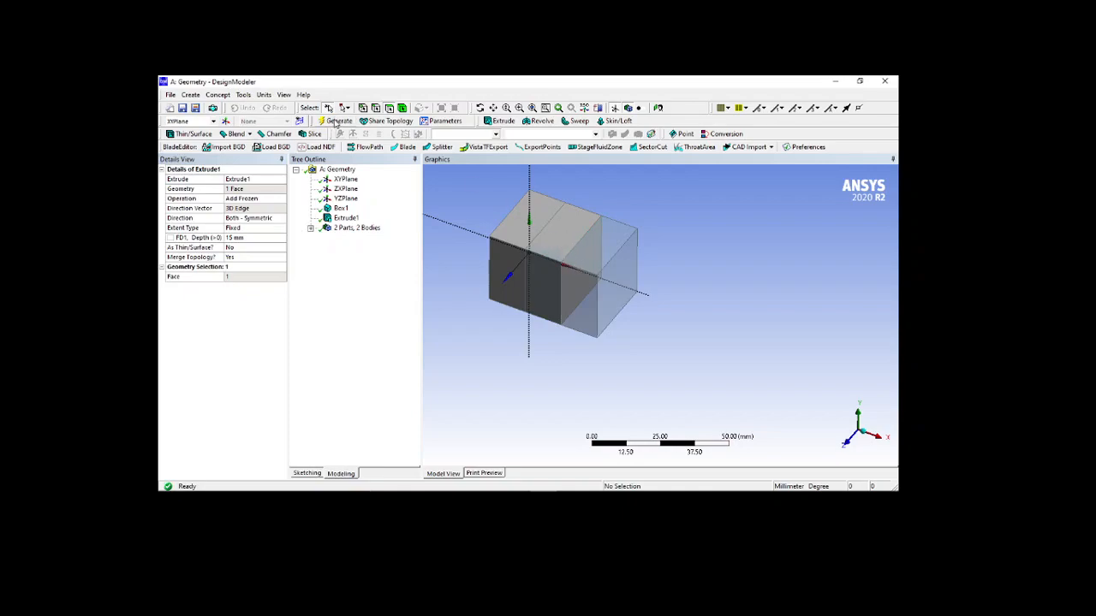
Set the Extrude1 depth to 30 mm and regenerate the model.
click(246, 238)
text(30)
key(Return)
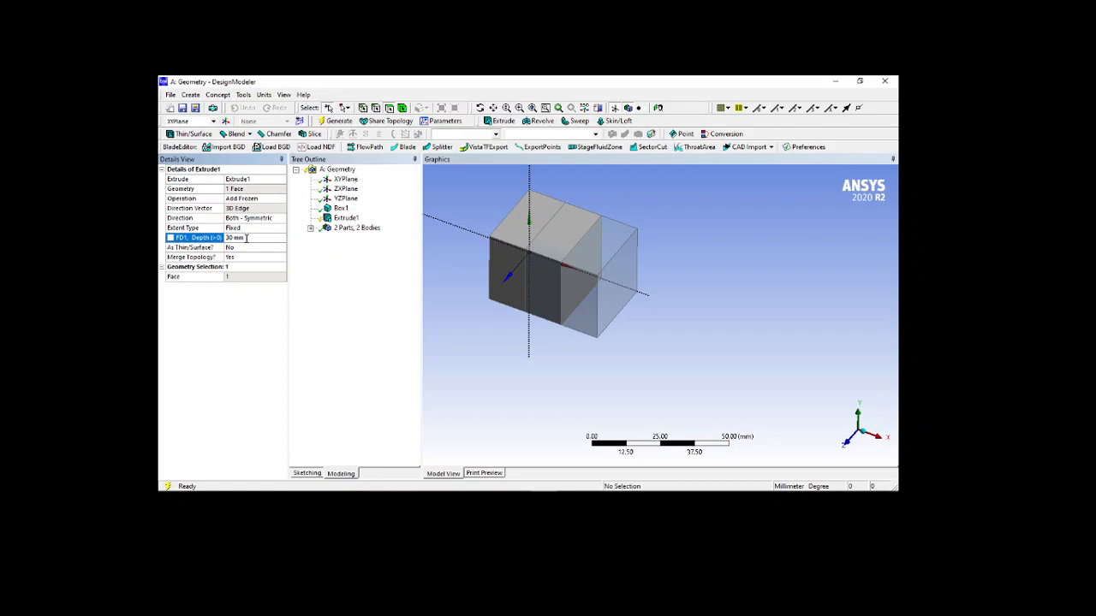
click(334, 122)
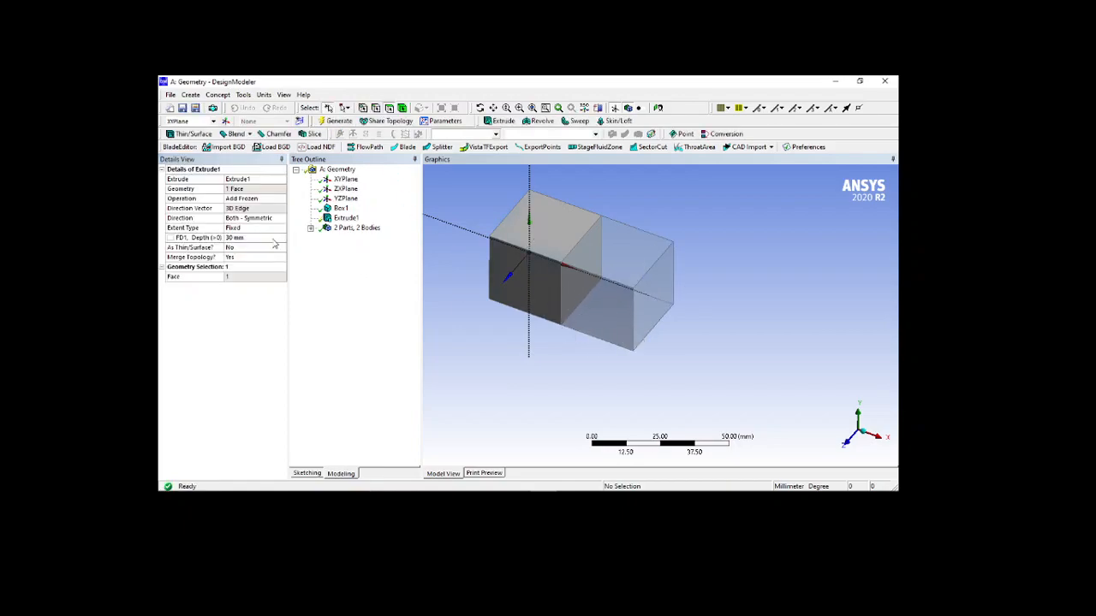
Set the Extrude1 direction to Both - Asymmetric with a first depth of 10 mm and a second depth of 50 mm, and regenerate.
click(246, 238)
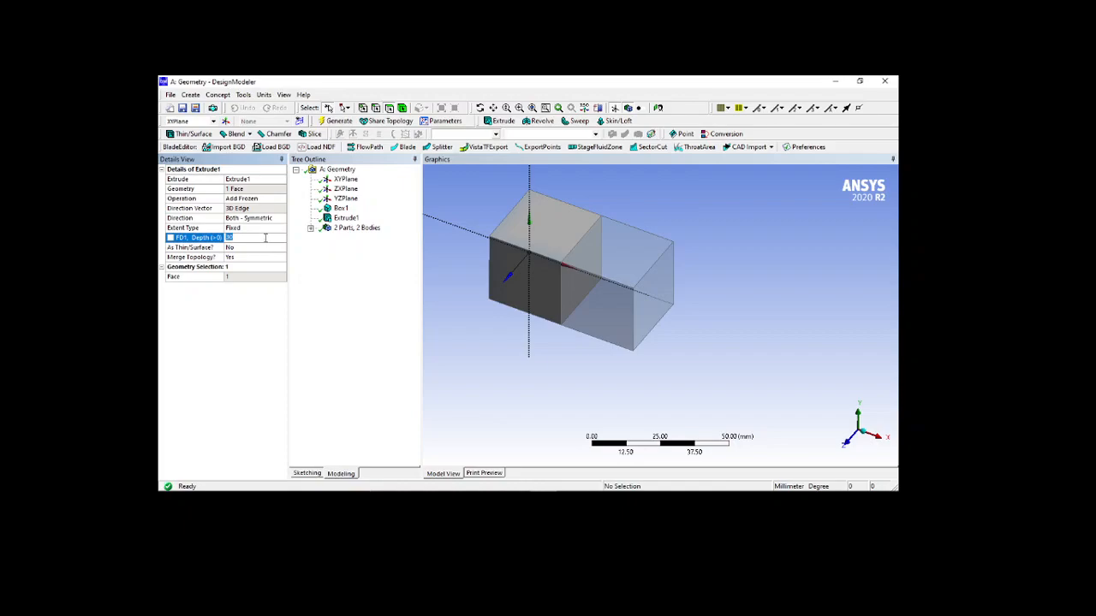
click(264, 221)
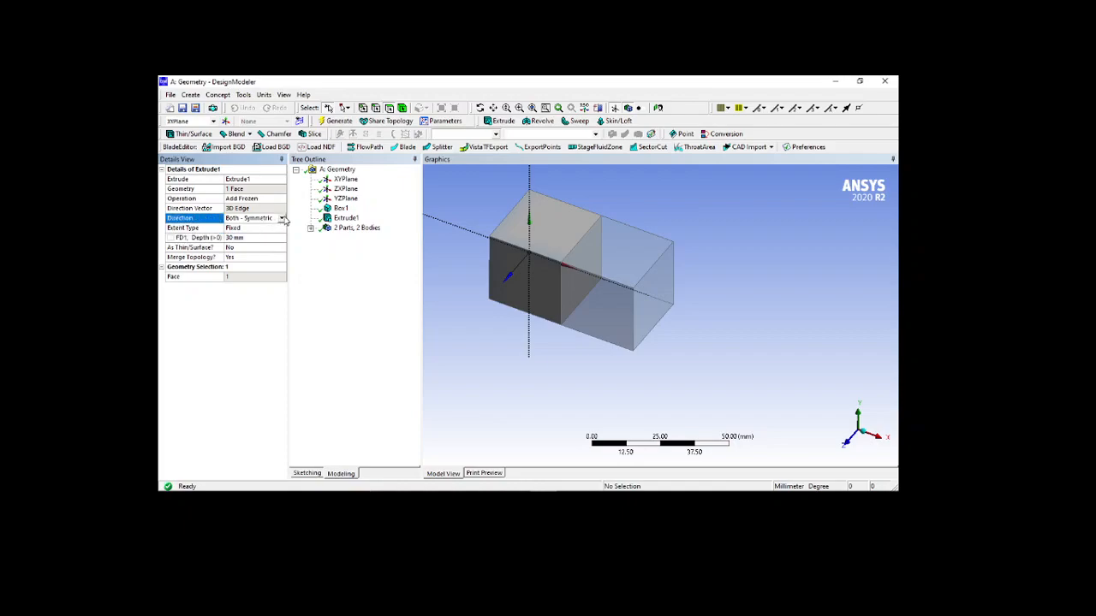
click(281, 218)
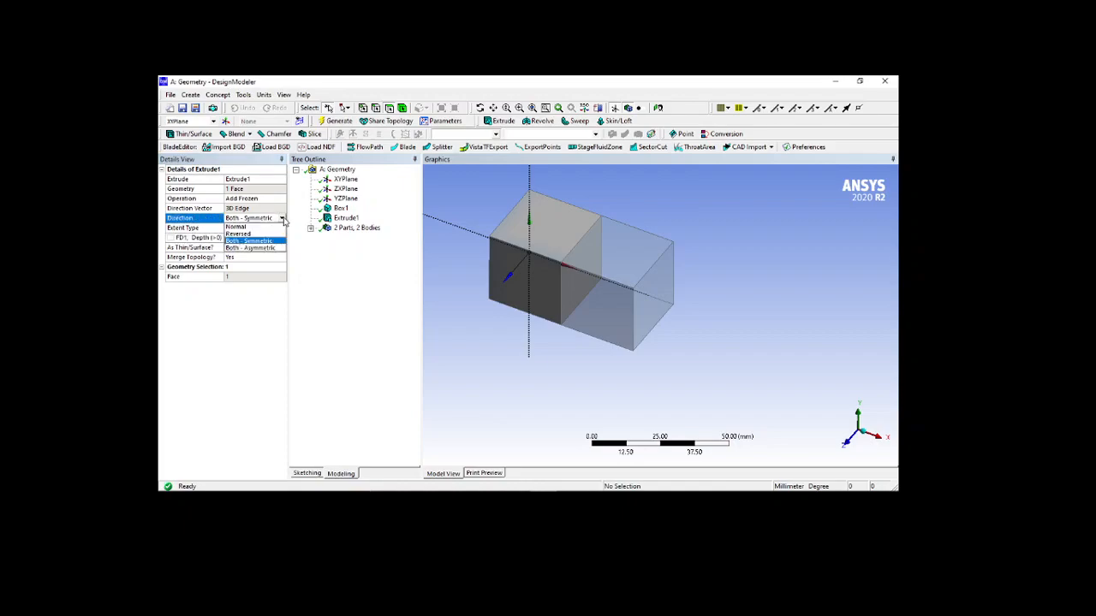
click(254, 248)
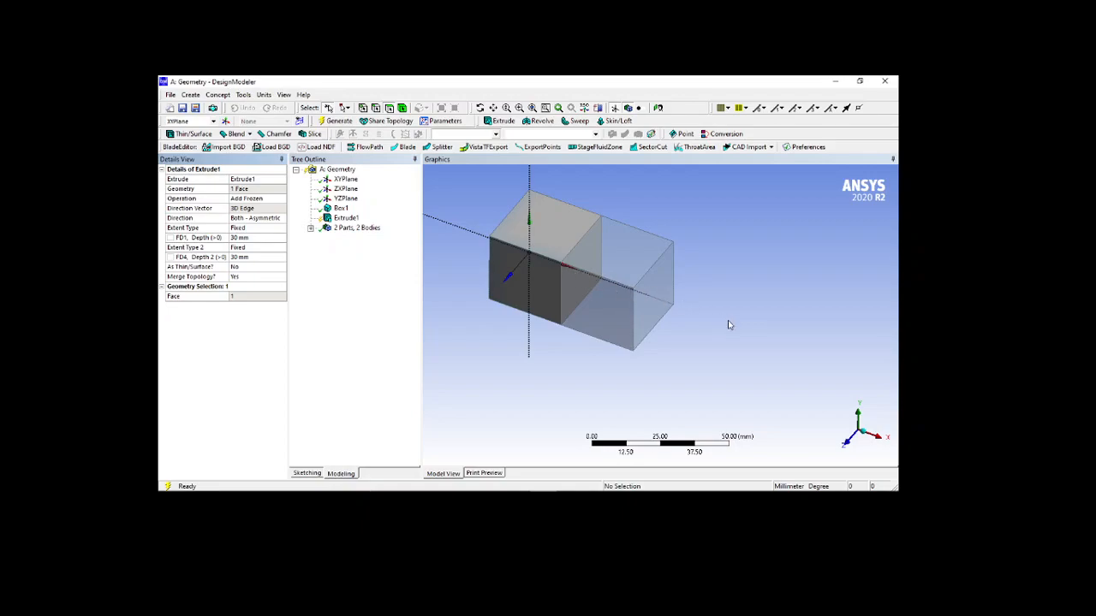
click(254, 238)
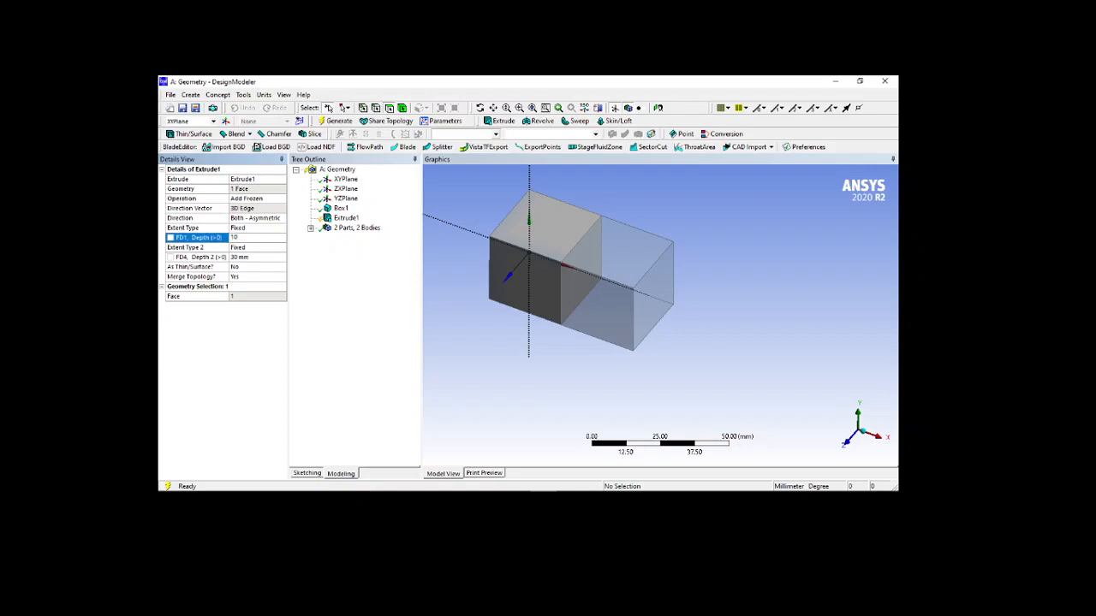
click(253, 258)
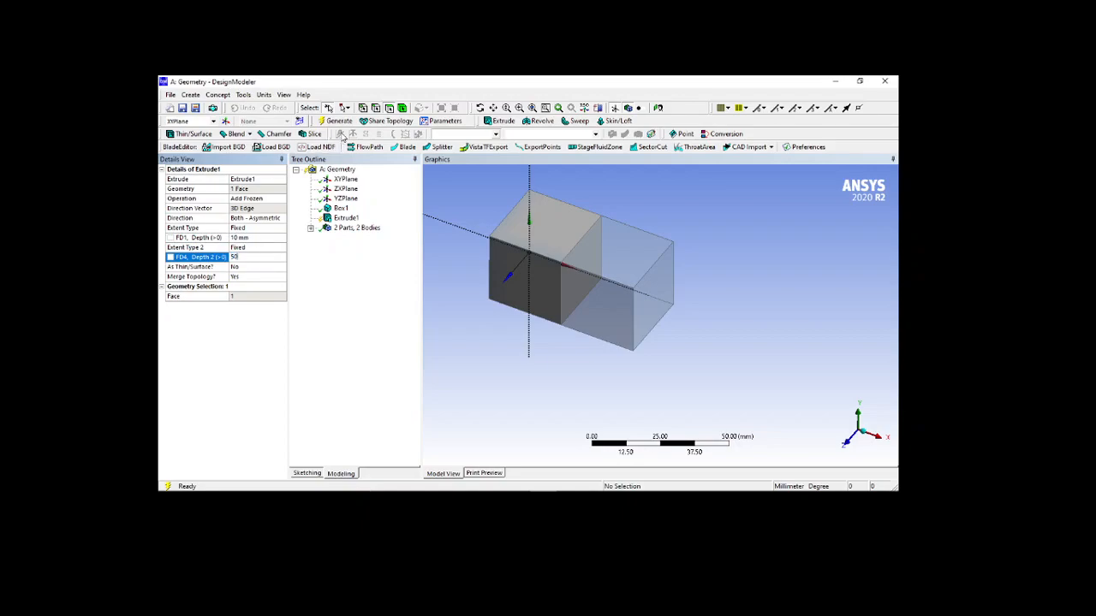
click(335, 120)
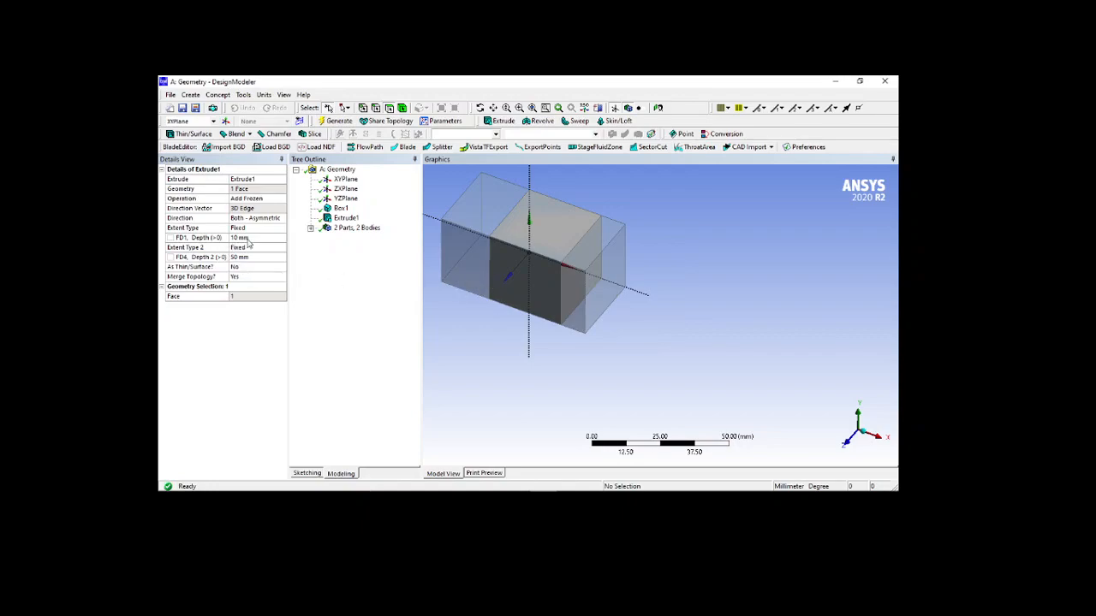
Set the first depth of Extrude1 to 50 mm and the second depth to 10 mm, and regenerate the model.
click(248, 238)
text(50)
click(257, 257)
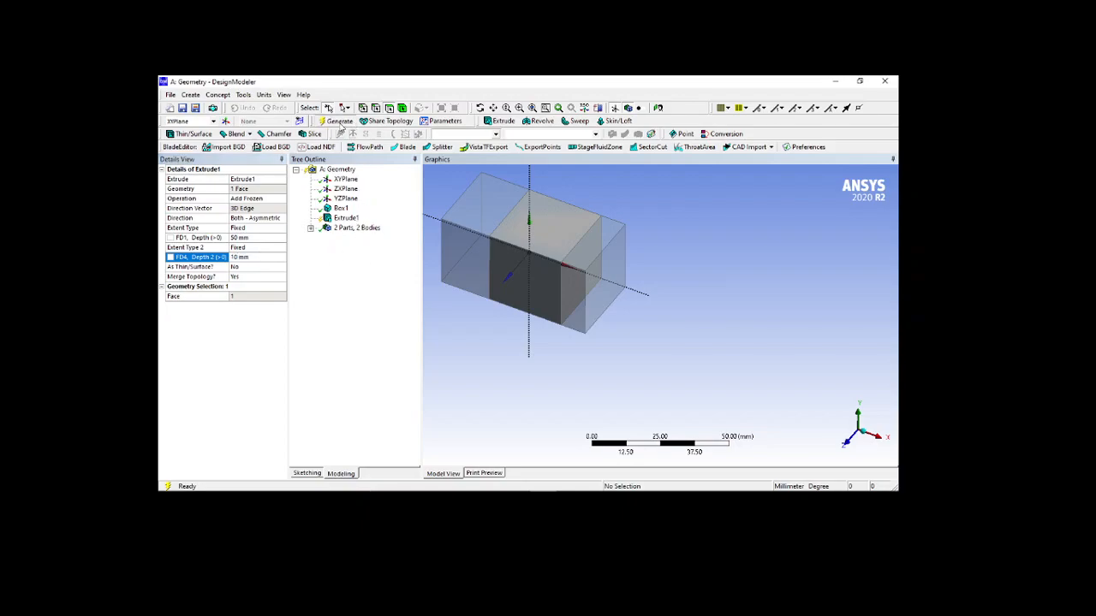
click(336, 121)
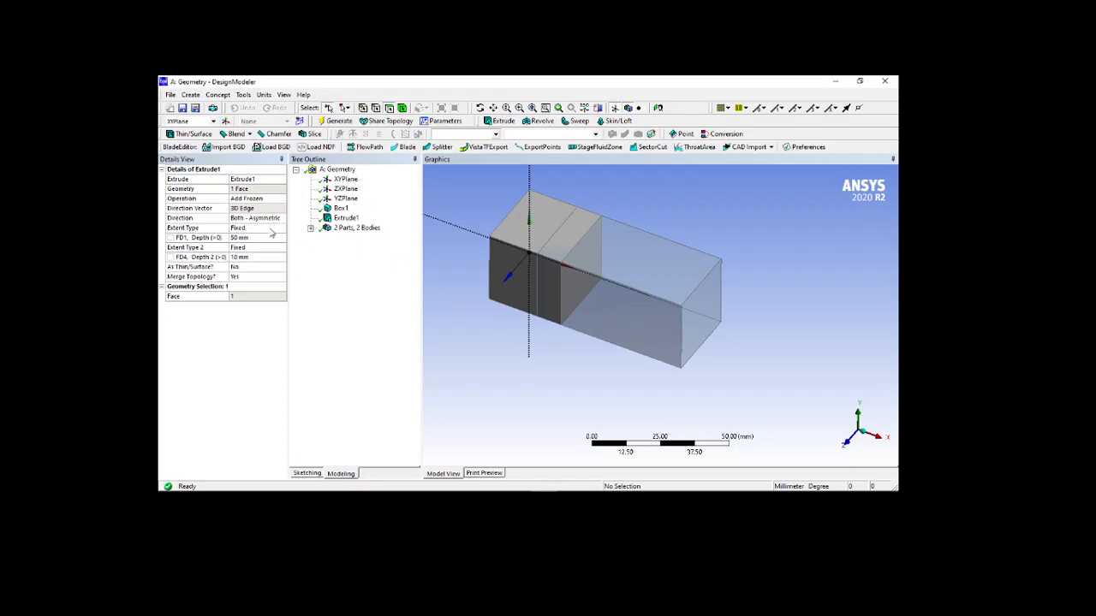
Review the available extent types for Extrude1 and keep Fixed.
click(267, 231)
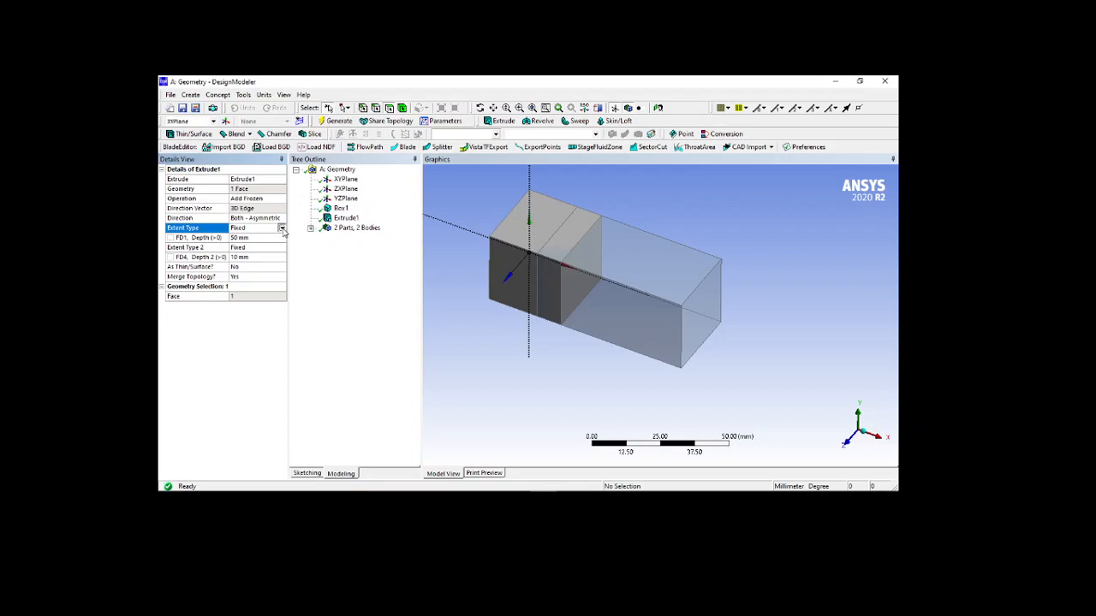
click(282, 228)
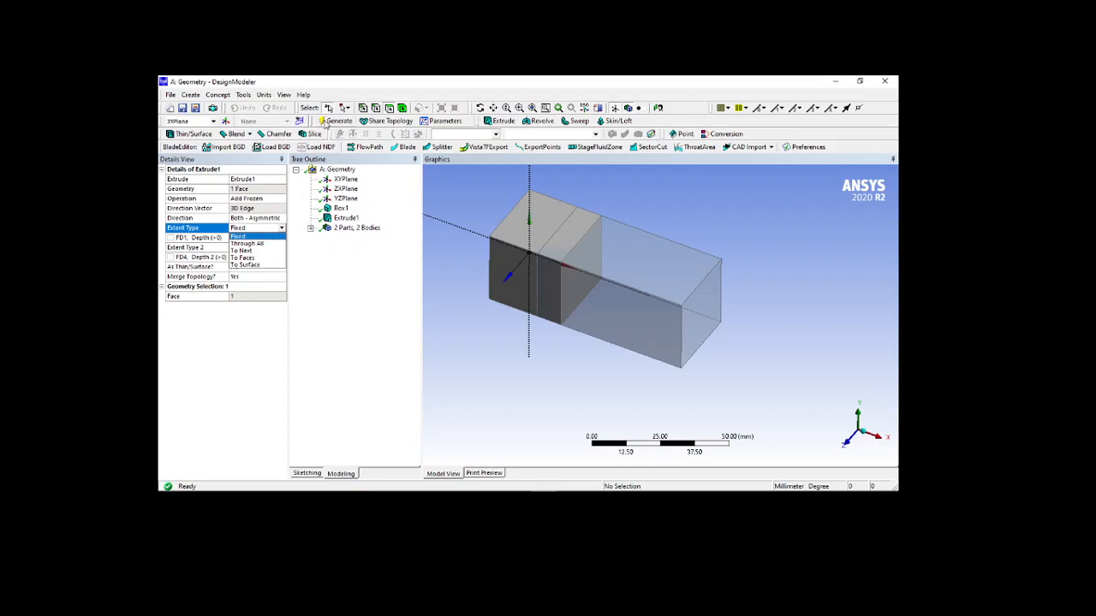
click(240, 236)
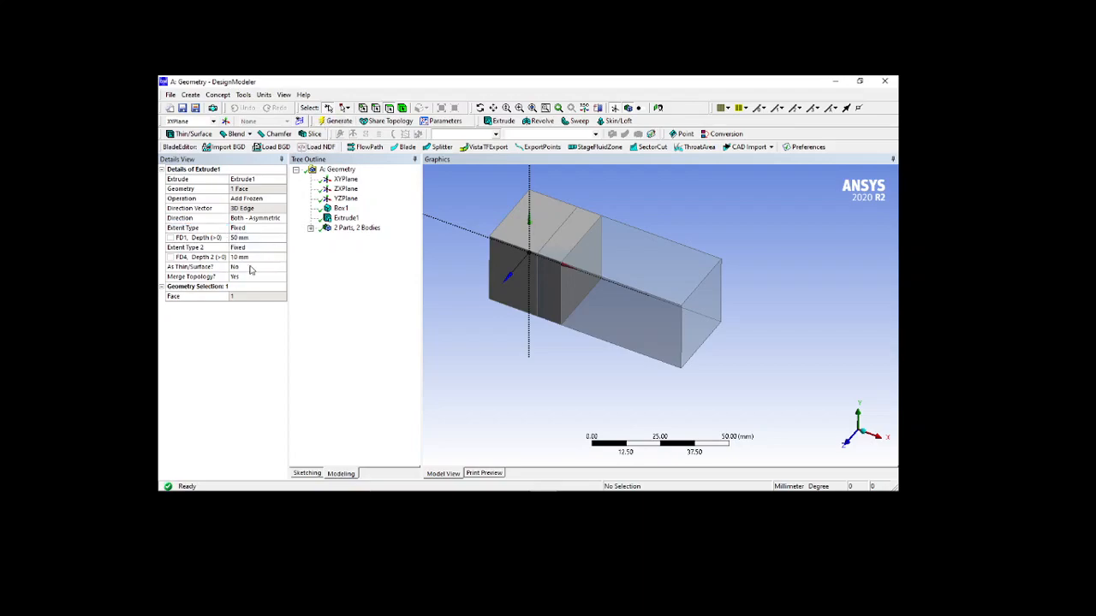
Add a second box primitive on the XYPlane with its Point 1 X coordinate at 100 mm and Y coordinate at 0 mm.
scroll(668, 248, down, 4)
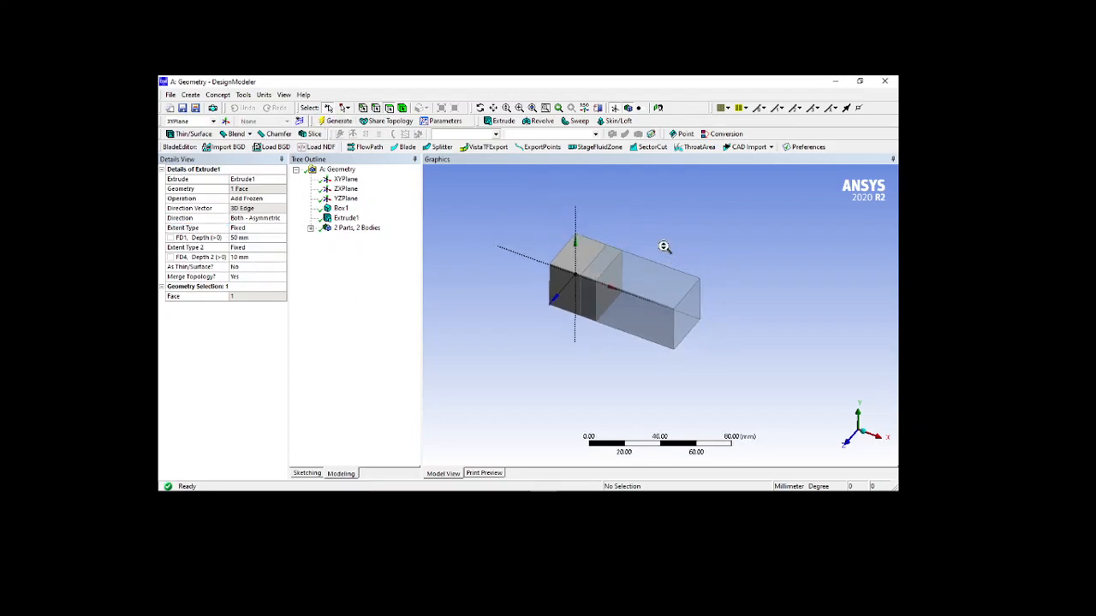
middle_drag(704, 315, 677, 297)
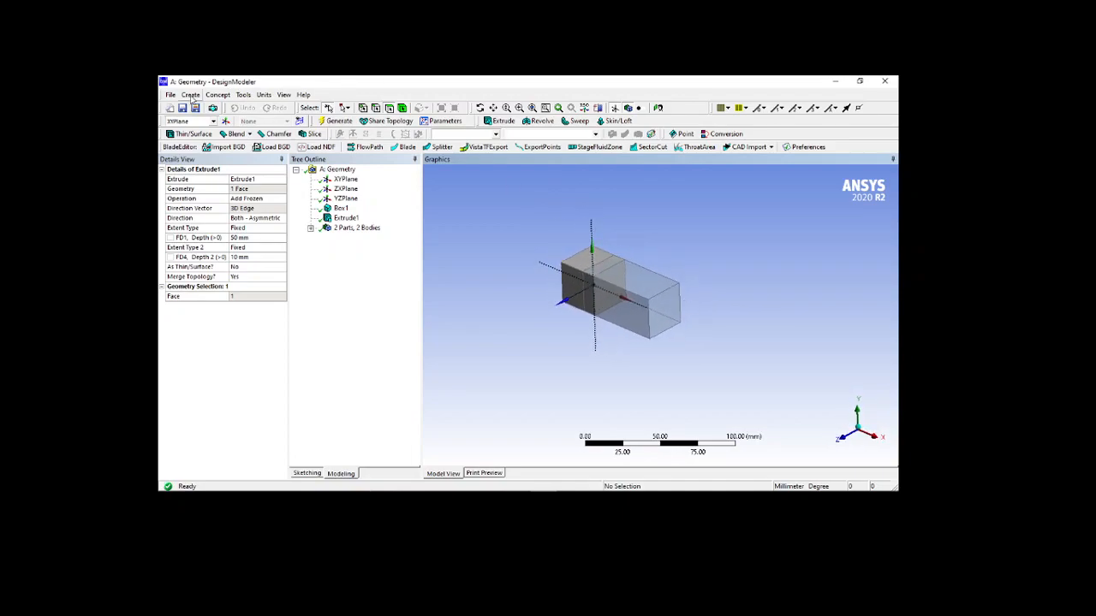
click(191, 94)
mouse_move(213, 314)
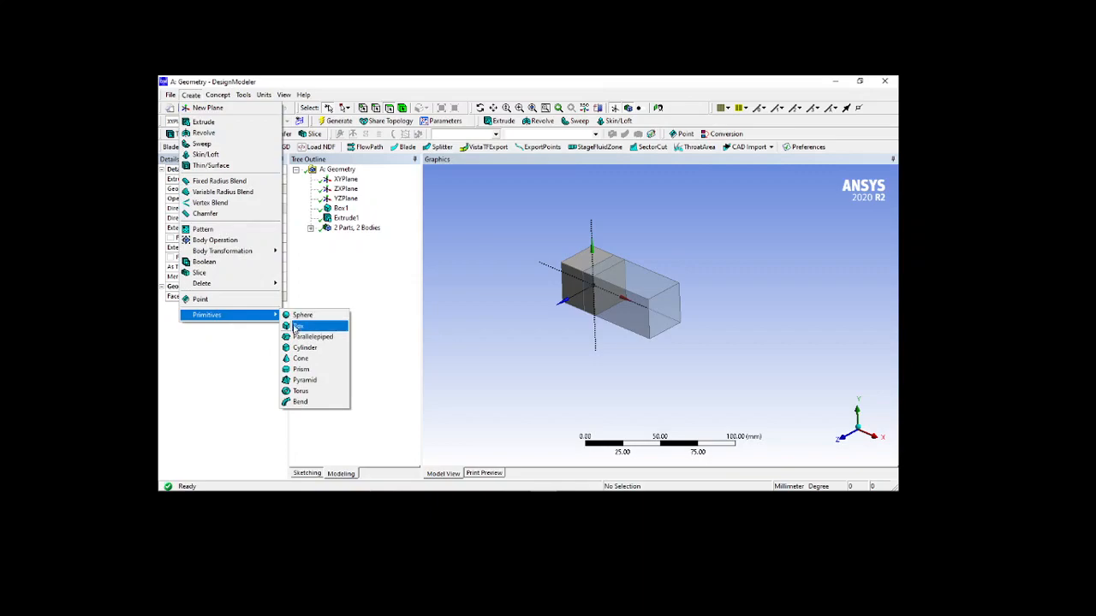
click(296, 326)
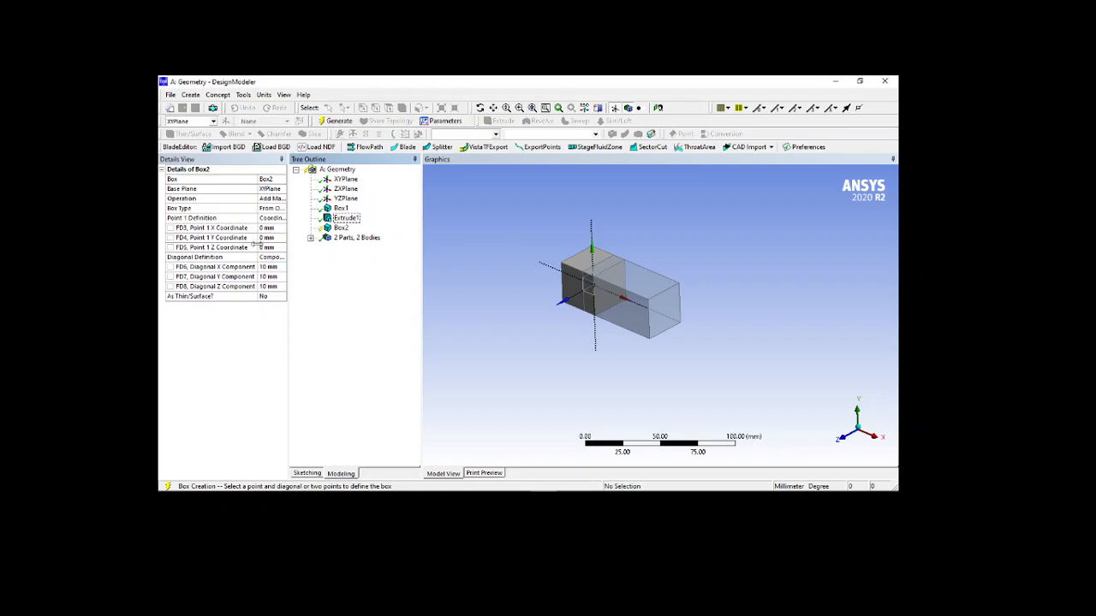
click(274, 228)
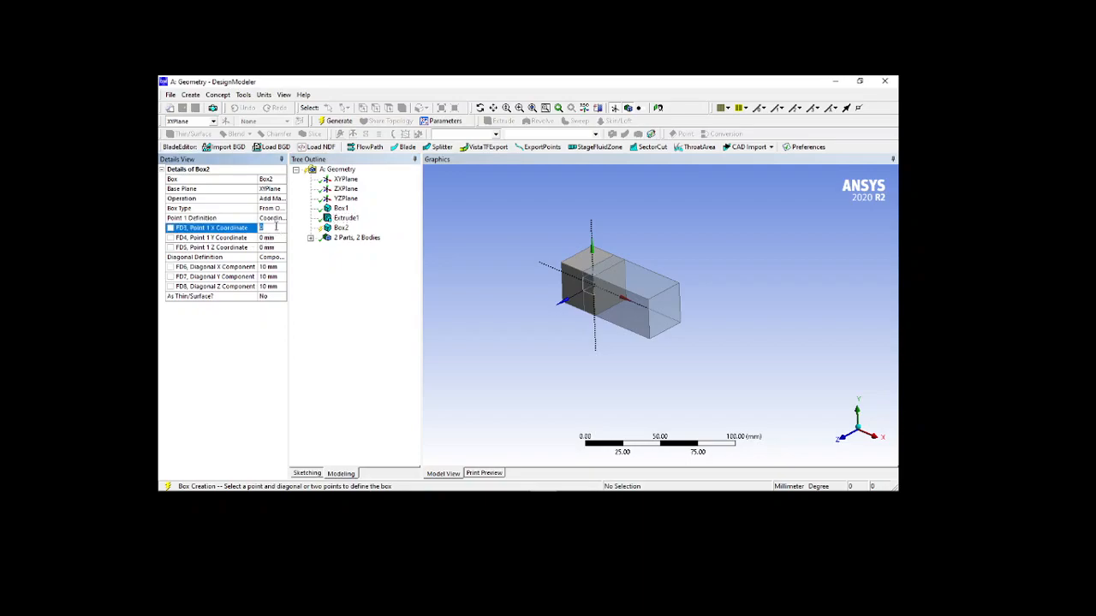
key(Return)
click(274, 227)
text(100)
key(Return)
click(271, 238)
text(10)
key(Return)
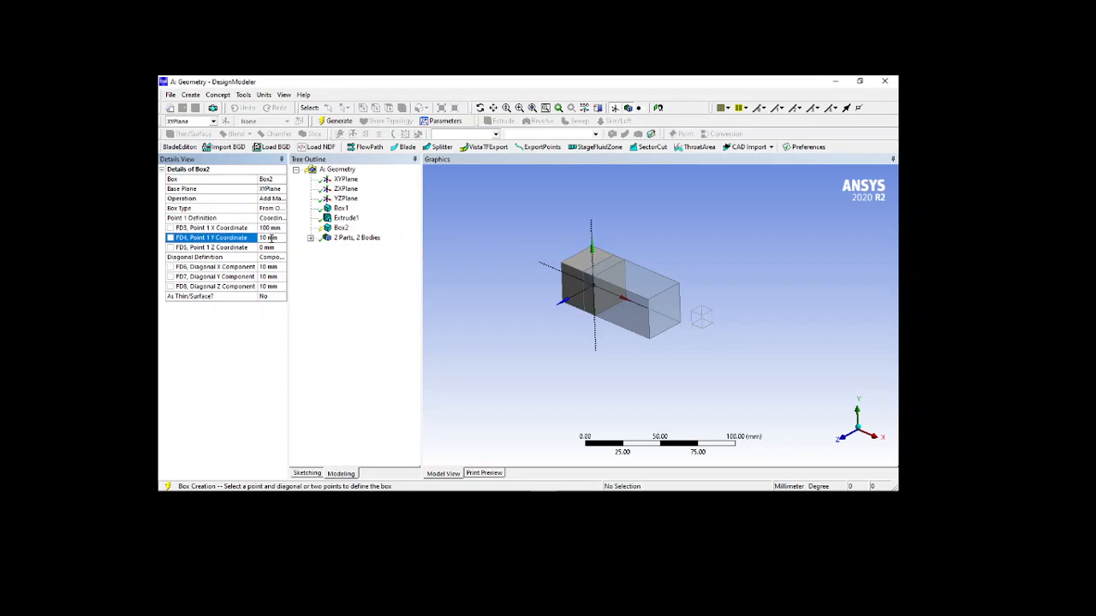
click(270, 238)
Set the second box's diagonal X, Y and Z components to 100 mm each and generate the box.
click(270, 267)
text(100)
key(Return)
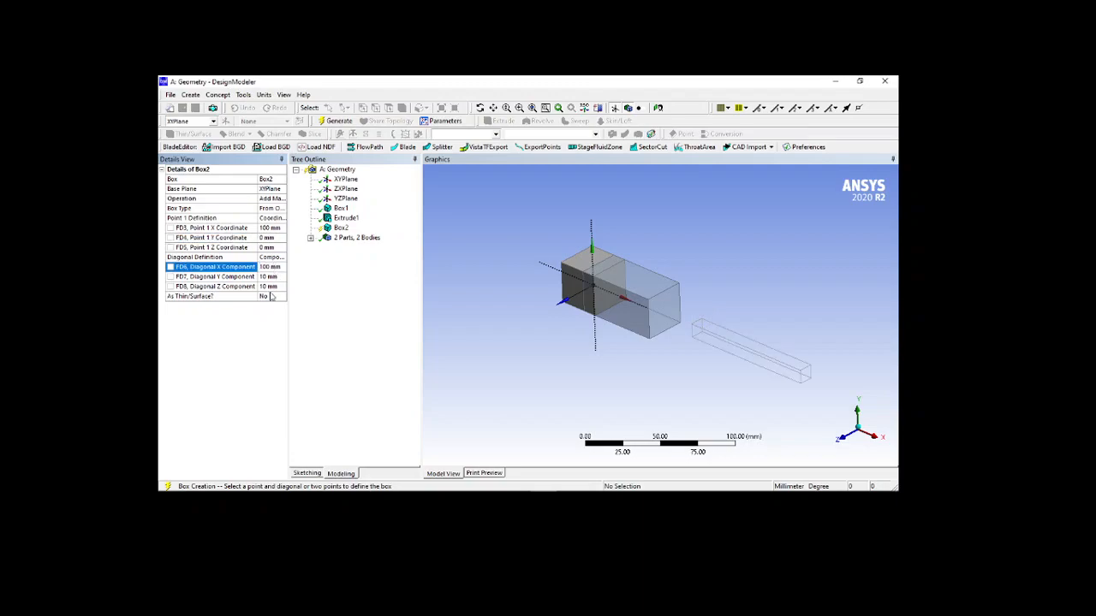
click(272, 277)
text(100)
key(Return)
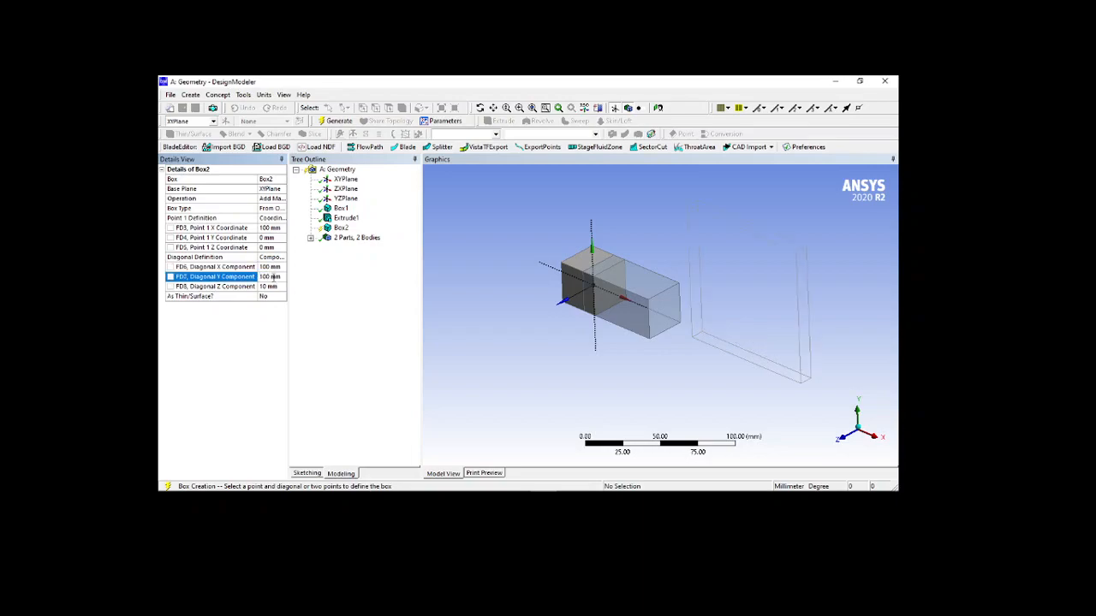
click(273, 288)
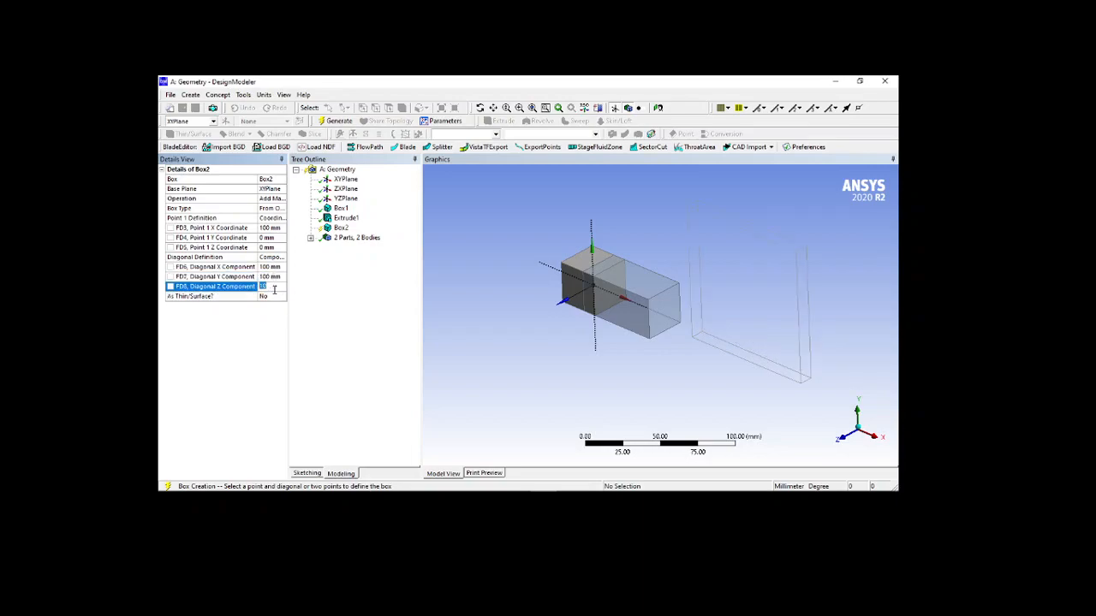
text(100)
key(Return)
middle_drag(529, 301, 584, 285)
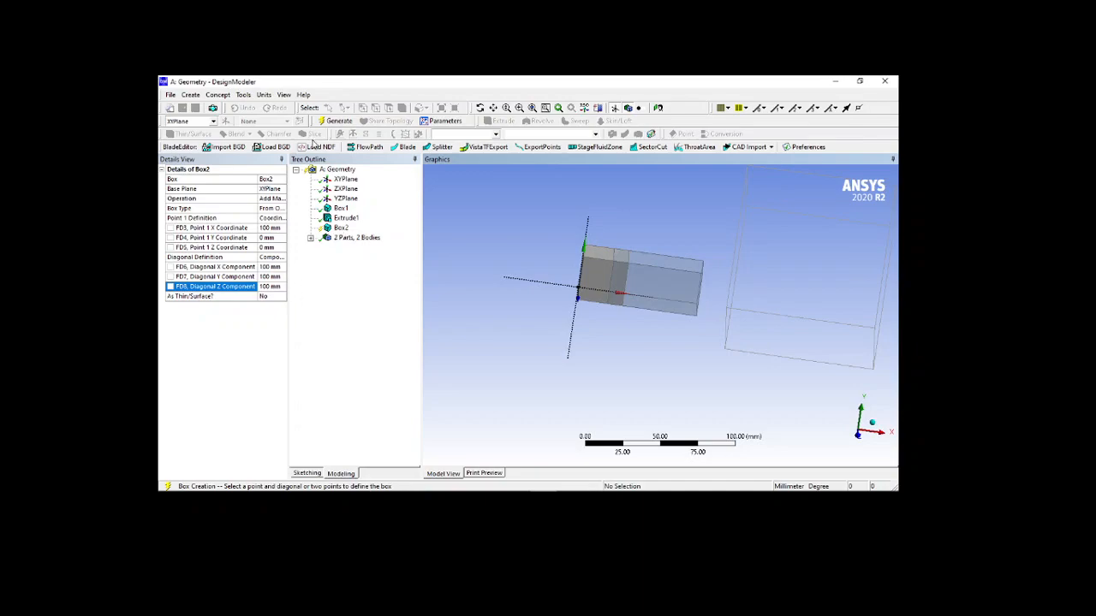
click(327, 121)
middle_drag(557, 332, 540, 360)
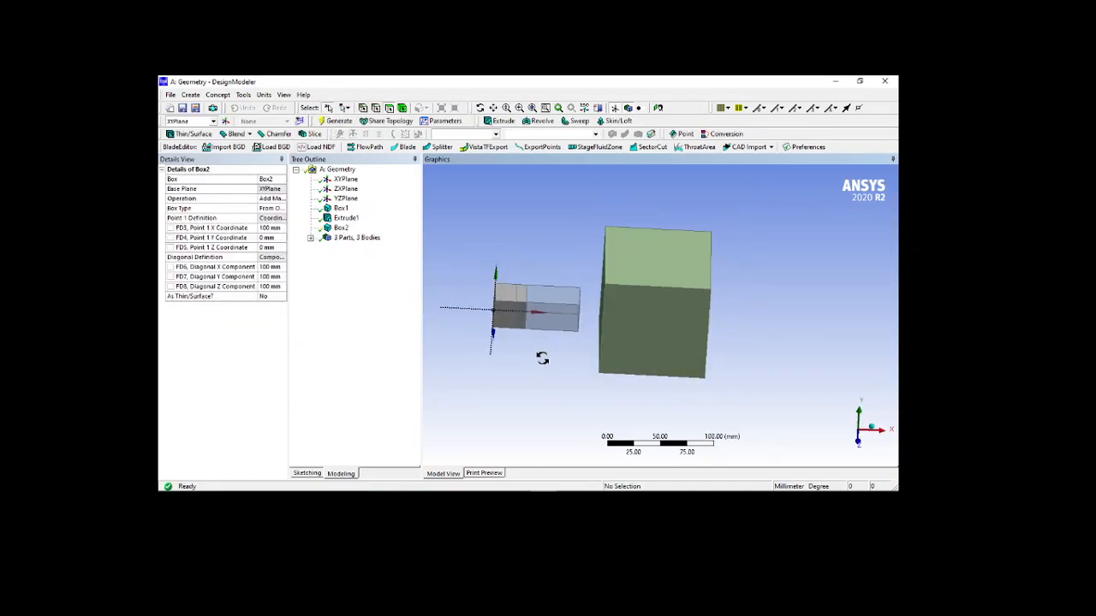
Try the Through All extent type for the first direction of Extrude1 and regenerate the model.
click(335, 219)
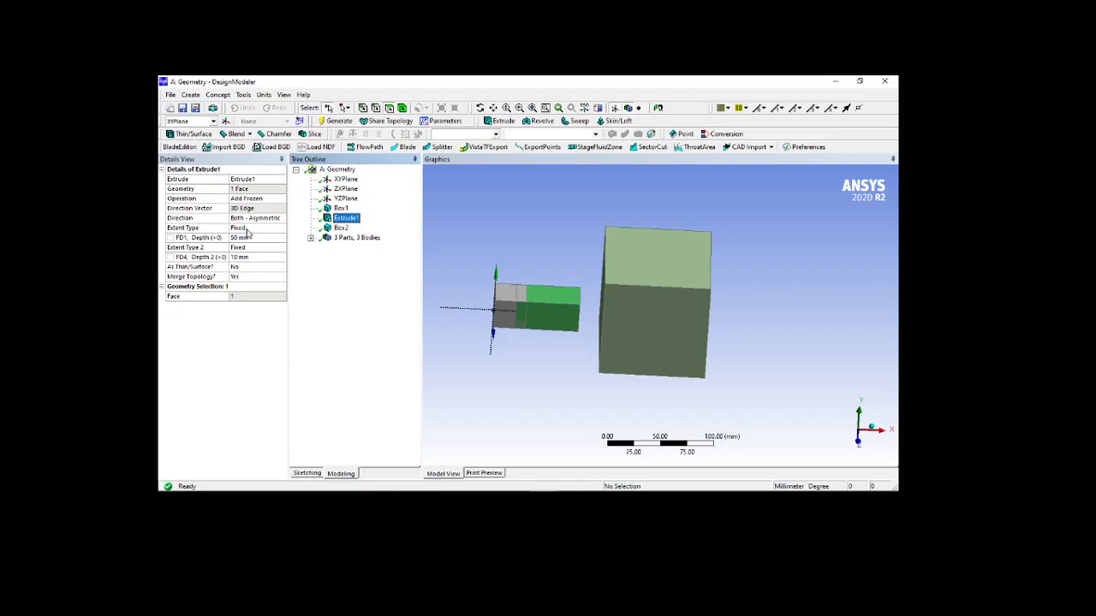
click(255, 229)
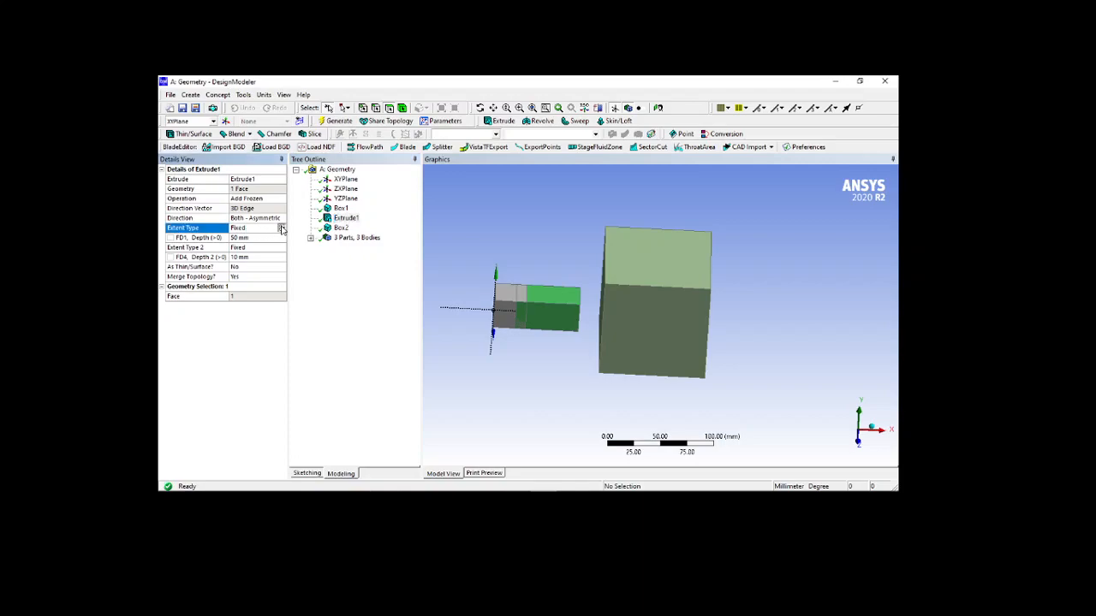
click(281, 229)
click(265, 245)
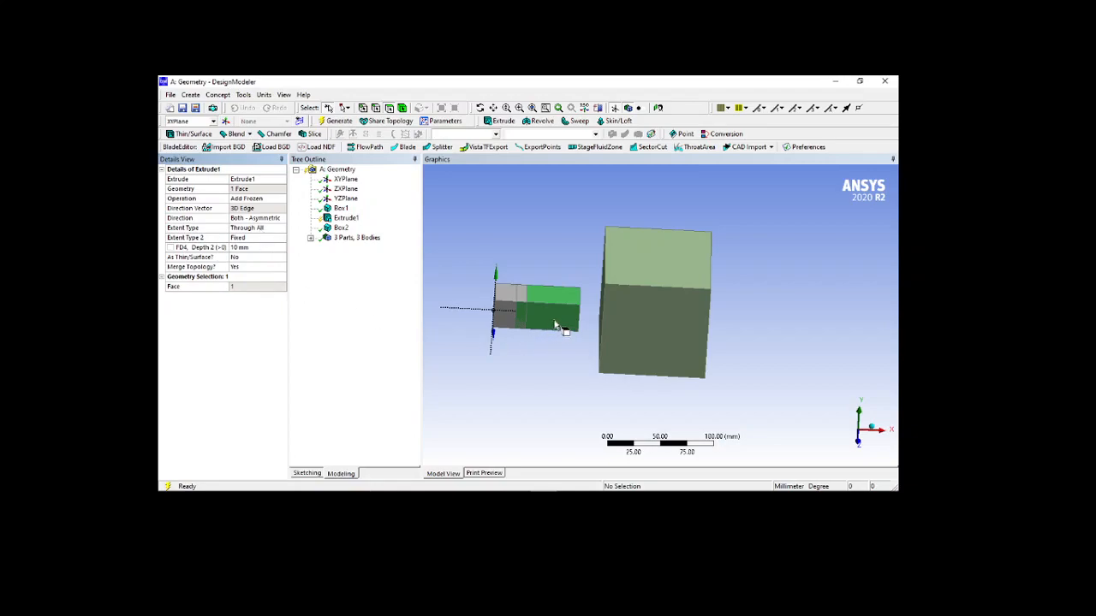
middle_drag(734, 340, 707, 334)
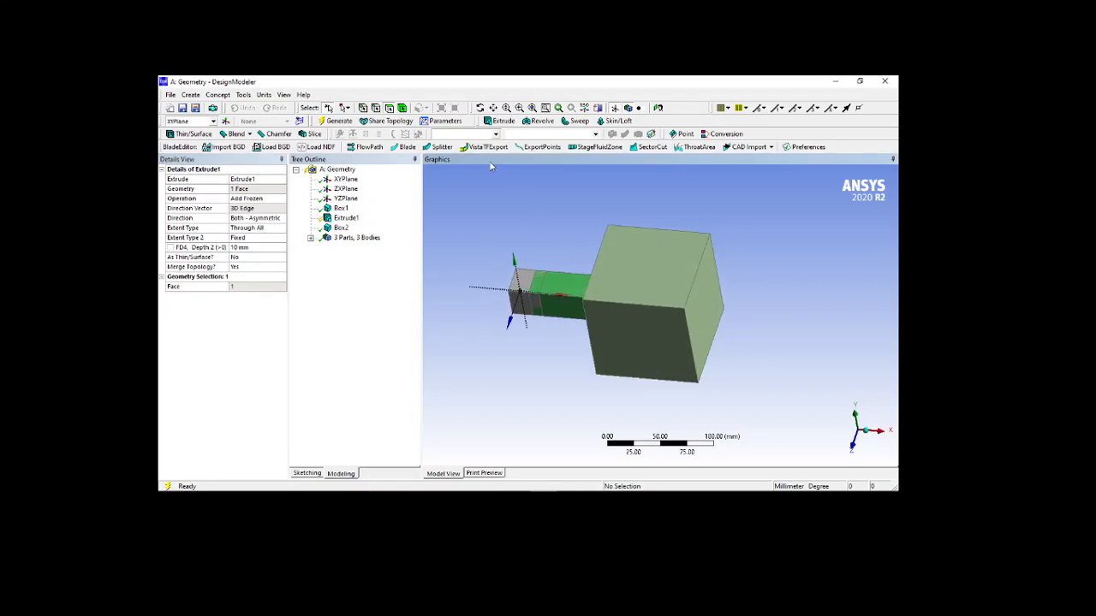
click(336, 121)
middle_drag(598, 338, 536, 271)
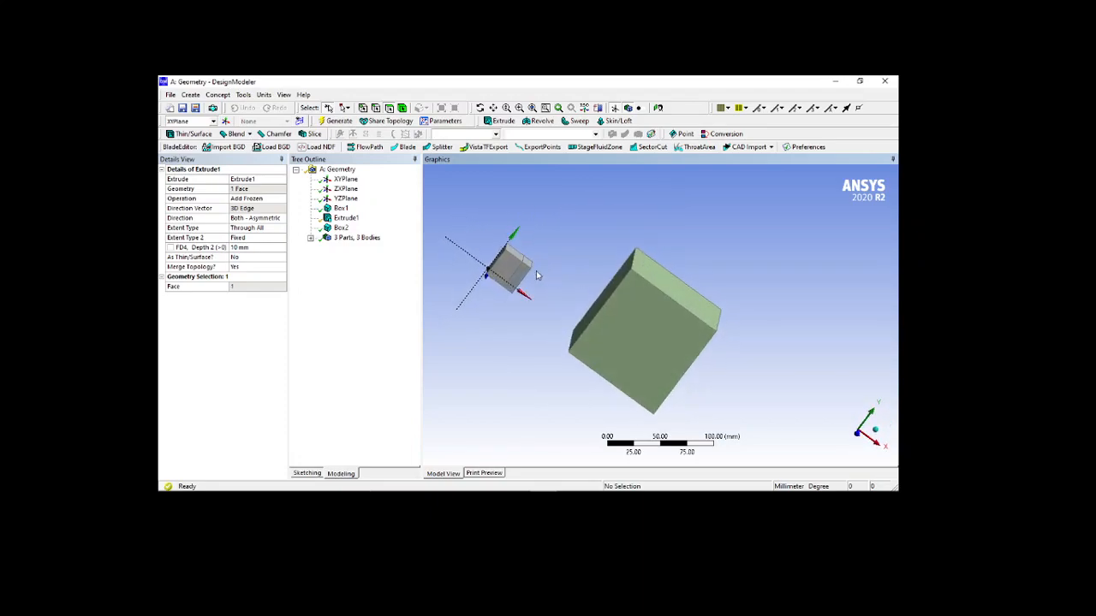
Set the first extent type of Extrude1 to To Next, highlight the large box's face towards the small box, and regenerate the model.
click(267, 229)
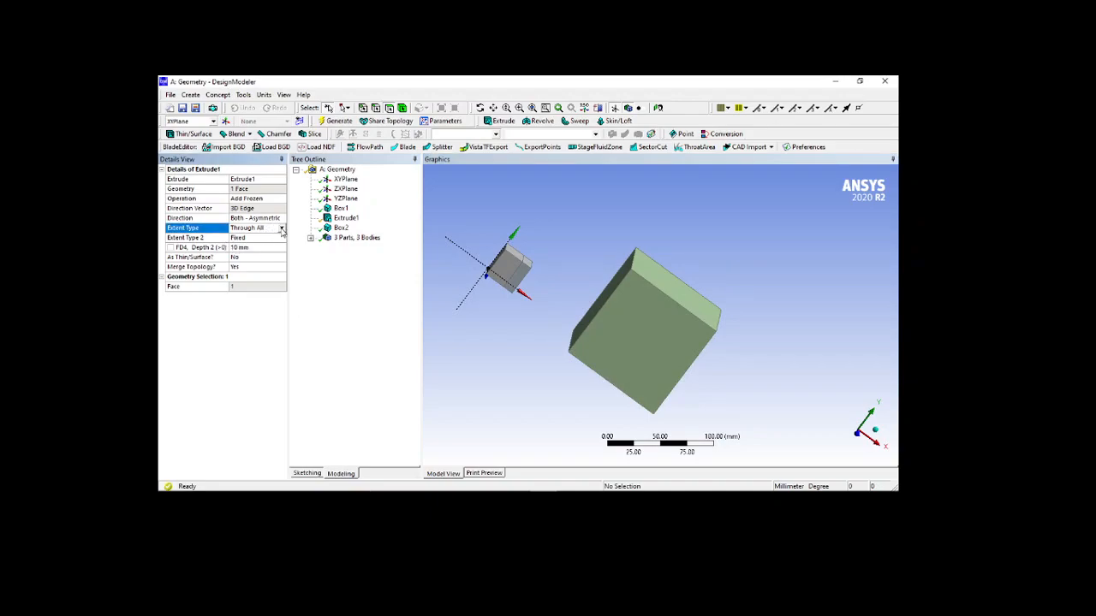
click(281, 230)
click(258, 252)
click(281, 229)
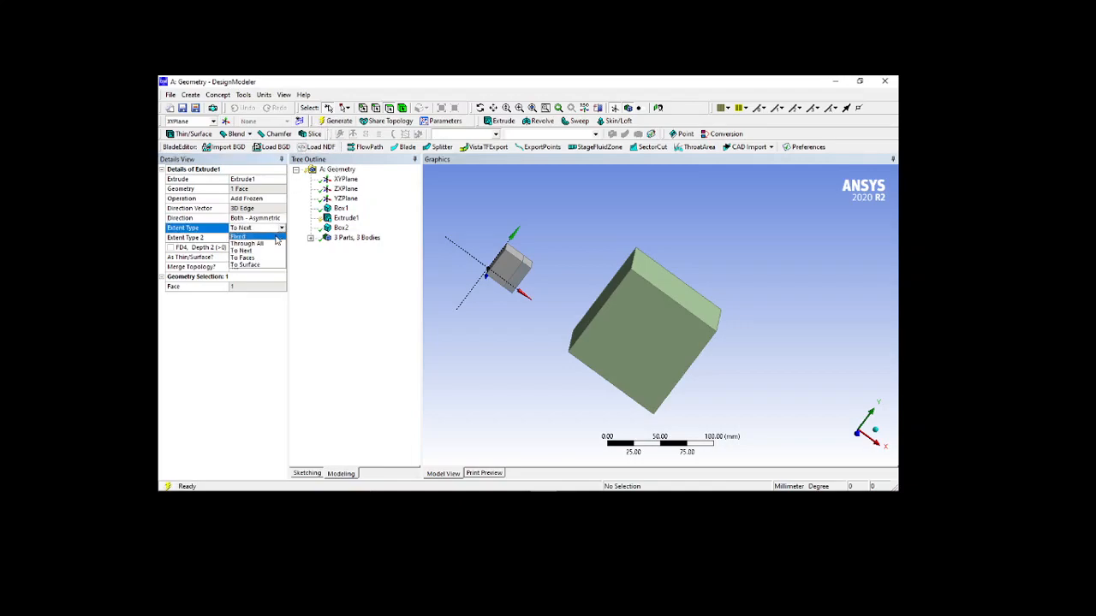
click(260, 246)
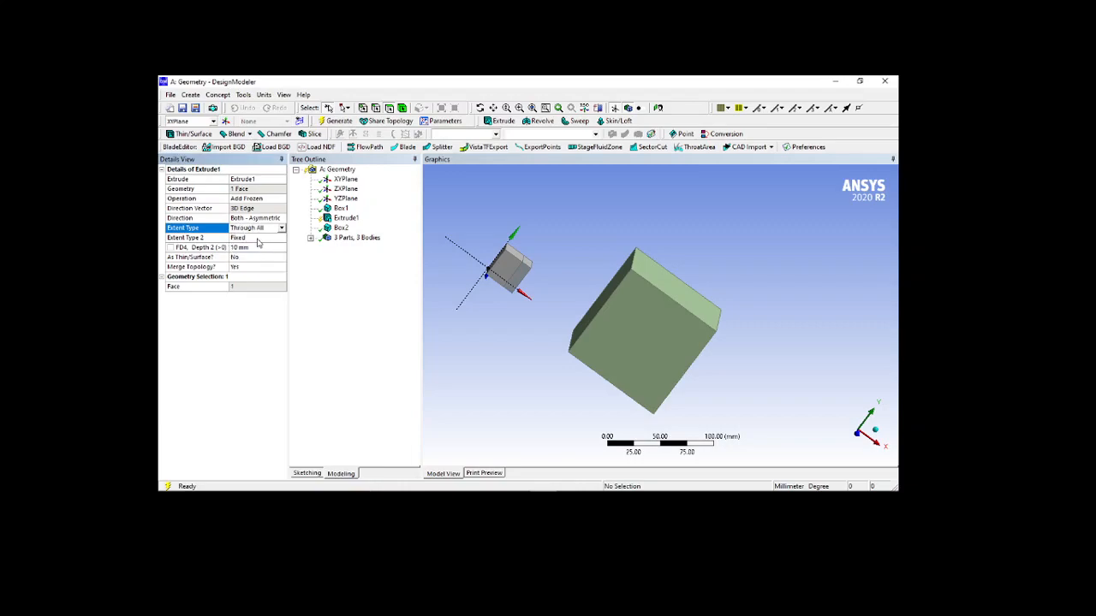
click(281, 228)
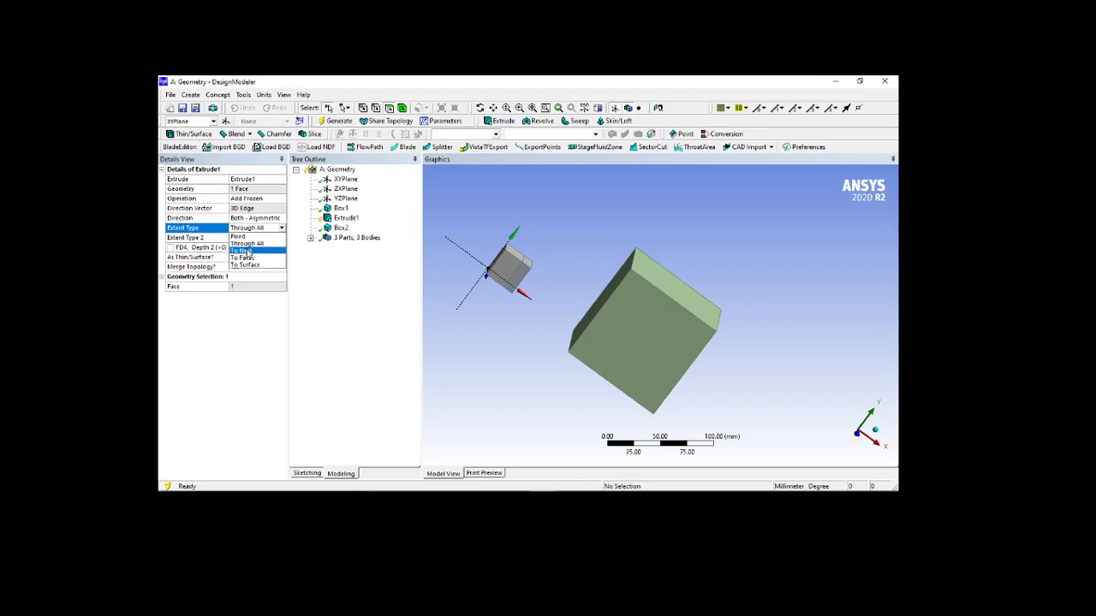
click(244, 251)
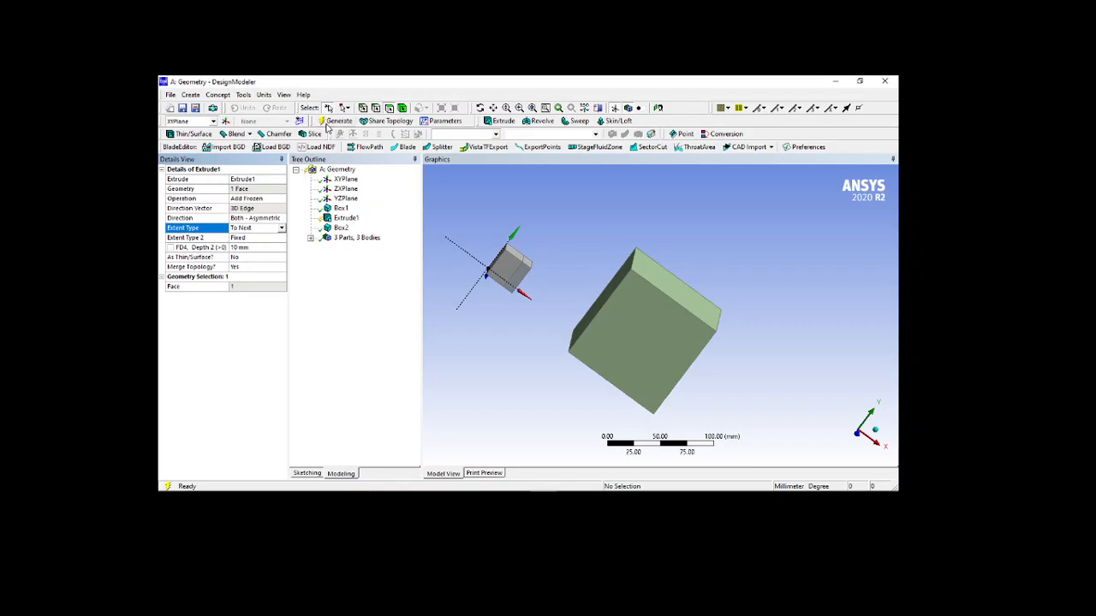
middle_drag(583, 272, 600, 301)
click(622, 306)
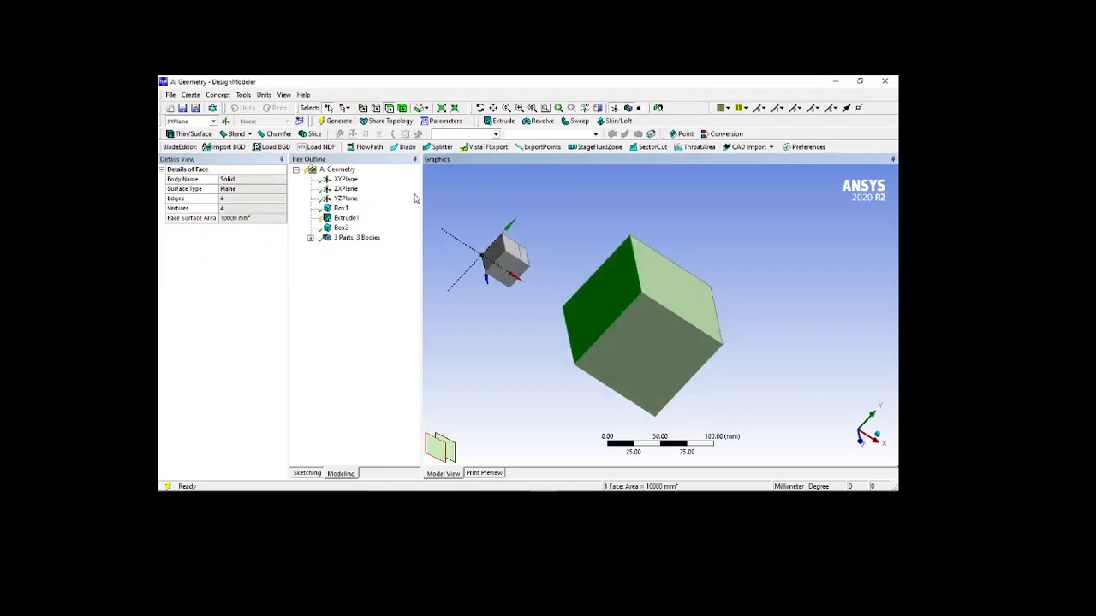
click(335, 121)
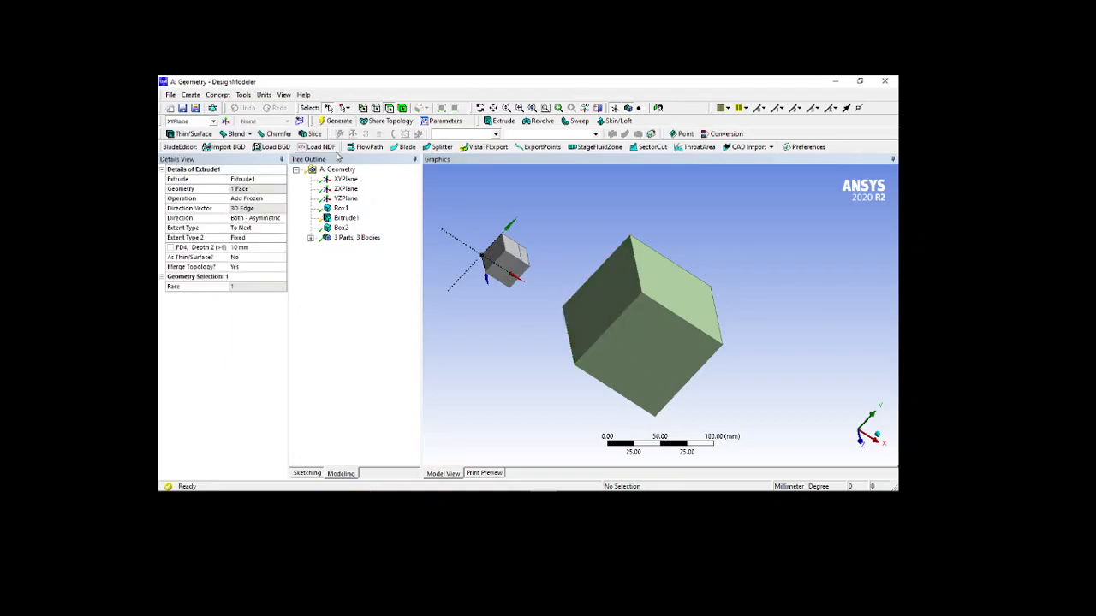
Set the As Thin/Surface option of Extrude1 to Yes and widen the details area so the thickness fields are readable.
middle_drag(593, 335, 554, 310)
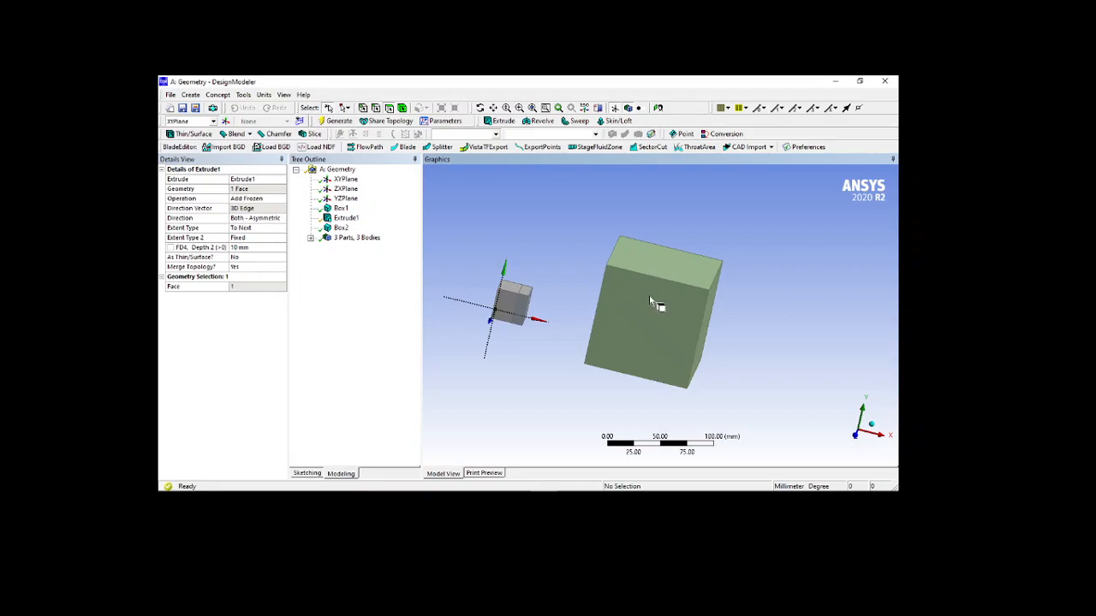
middle_drag(526, 336, 540, 354)
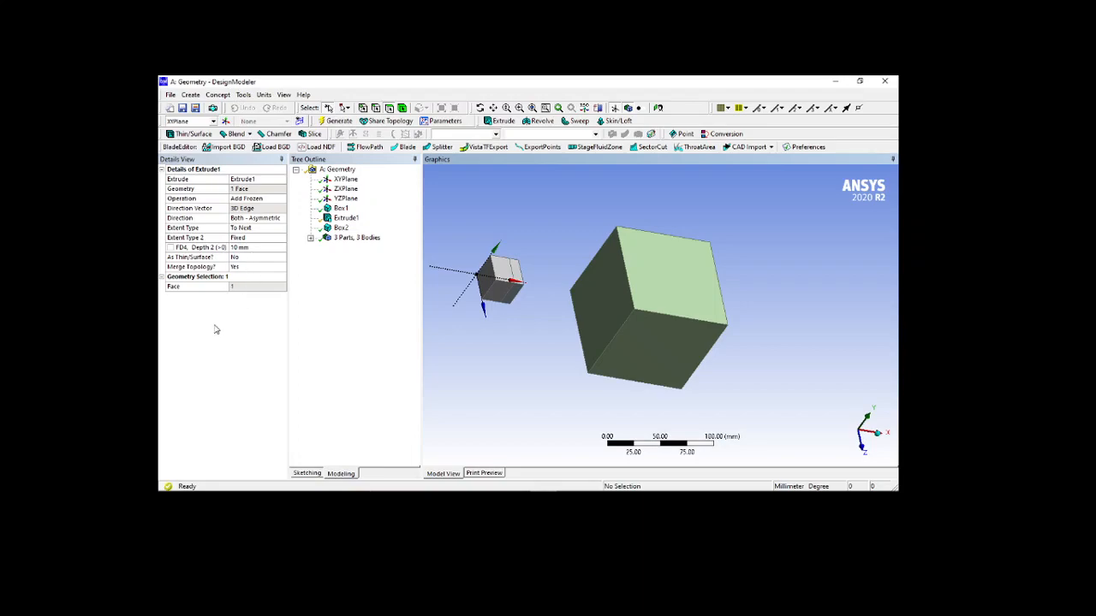
click(263, 258)
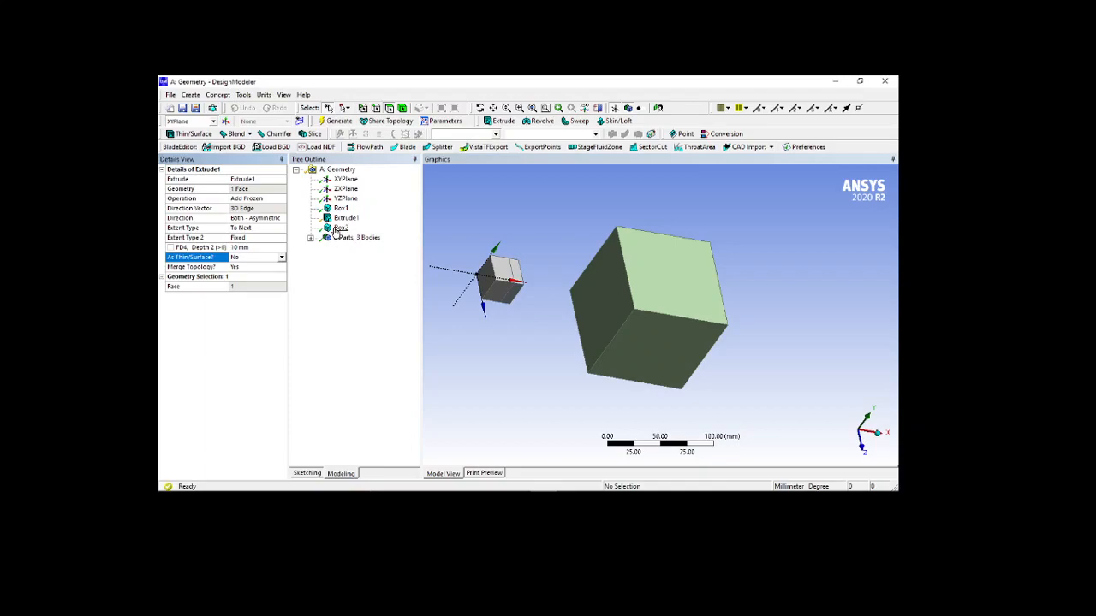
click(336, 121)
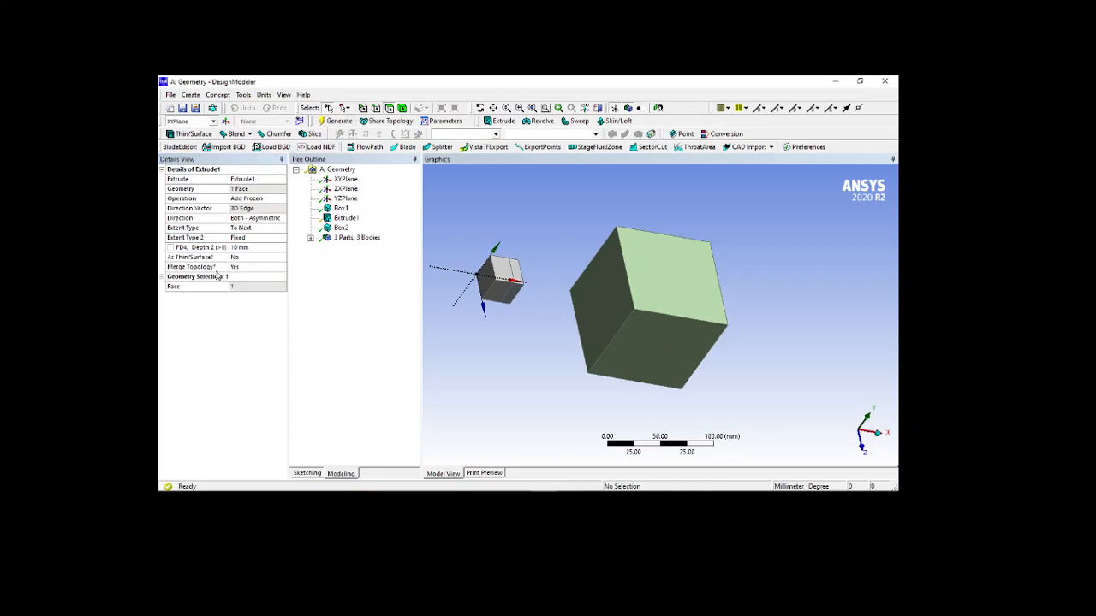
click(263, 259)
click(282, 258)
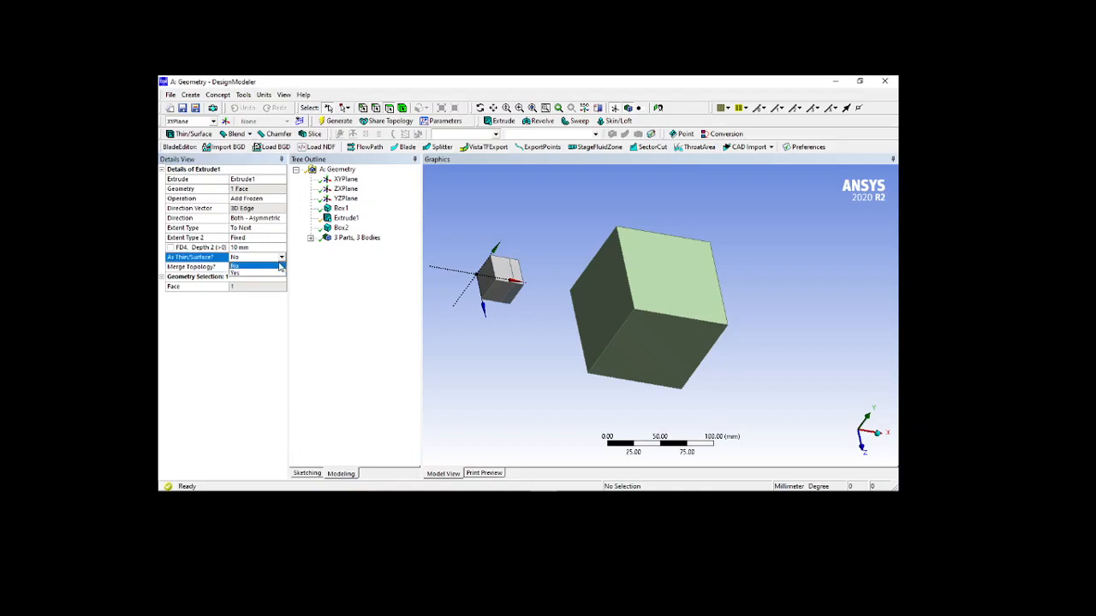
click(252, 274)
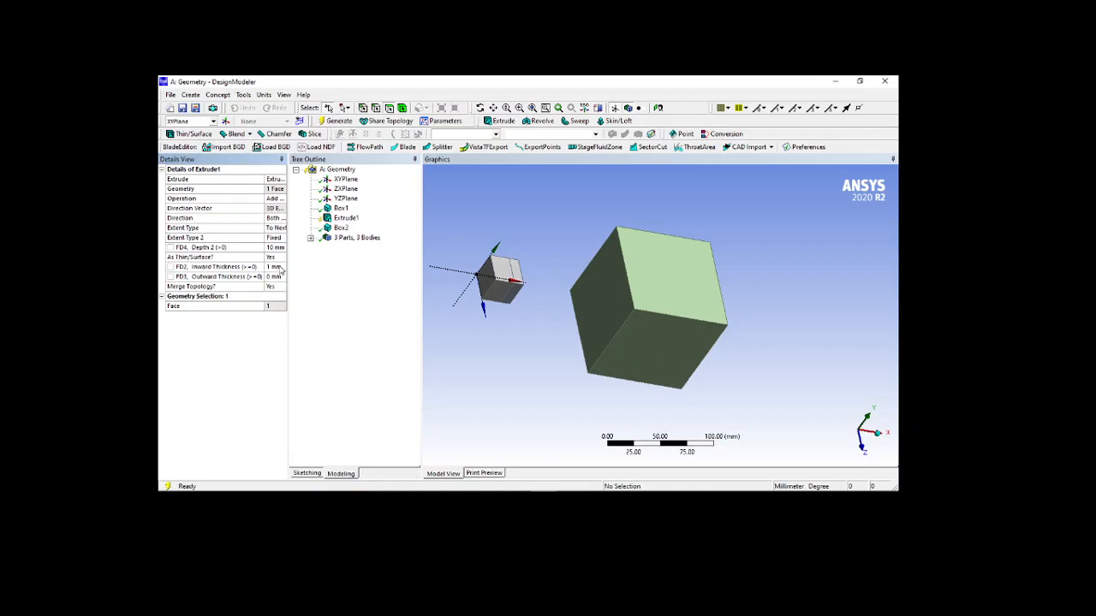
drag(288, 260, 309, 264)
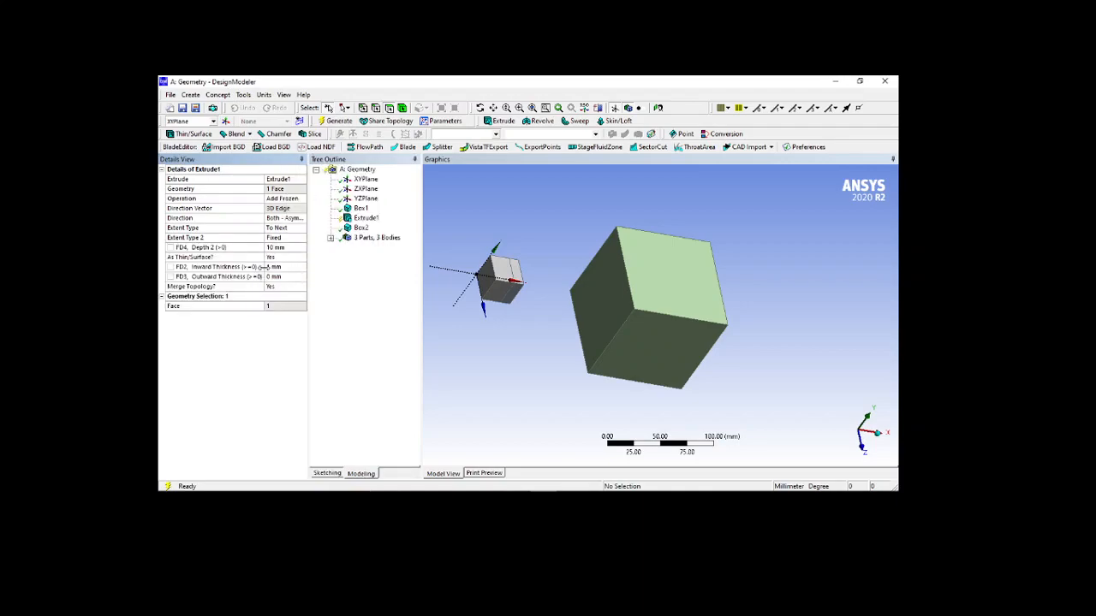
Set the inward thickness of Extrude1 to 2 mm and regenerate the model.
middle_drag(481, 318, 453, 313)
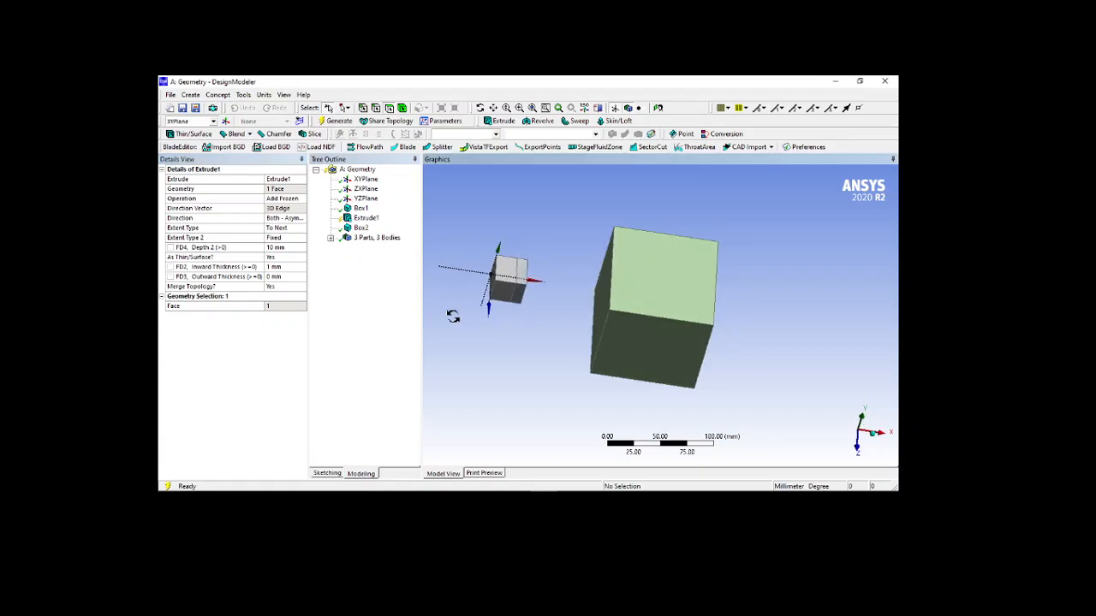
click(294, 267)
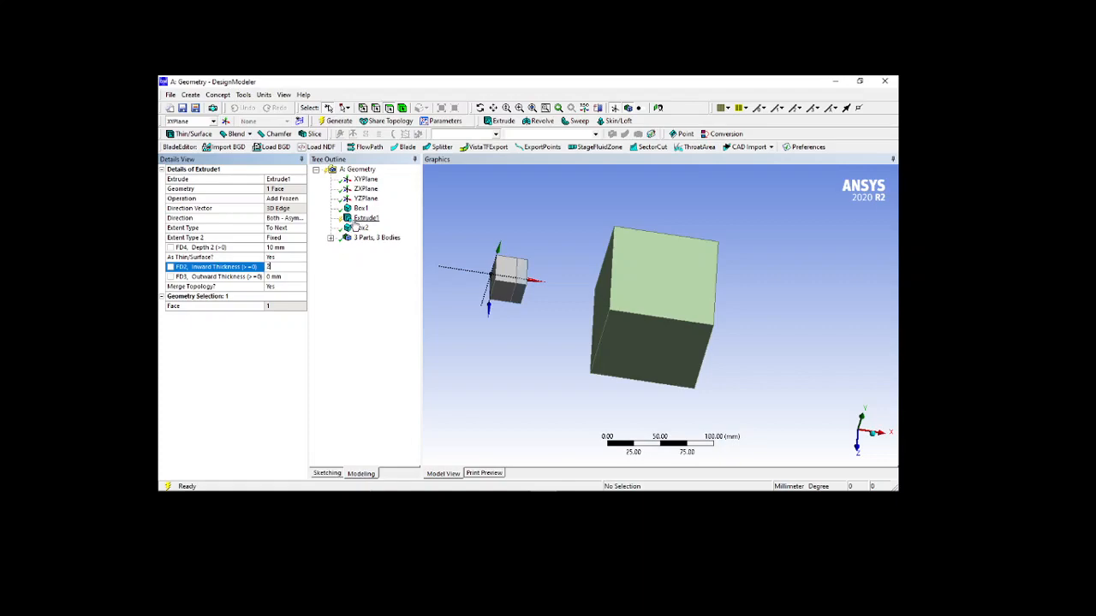
click(340, 122)
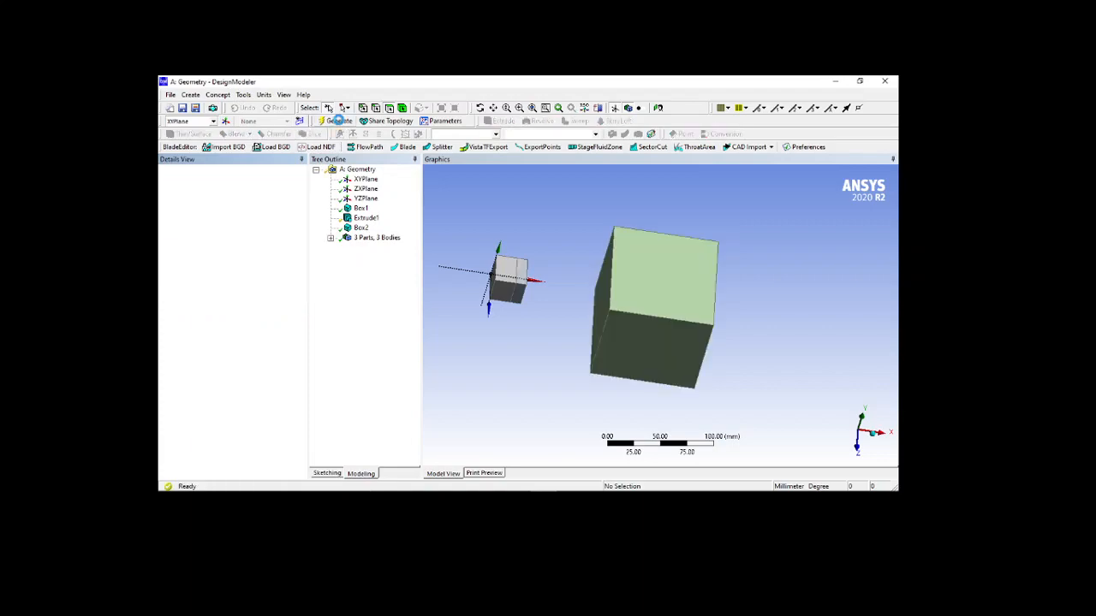
middle_drag(536, 326, 492, 321)
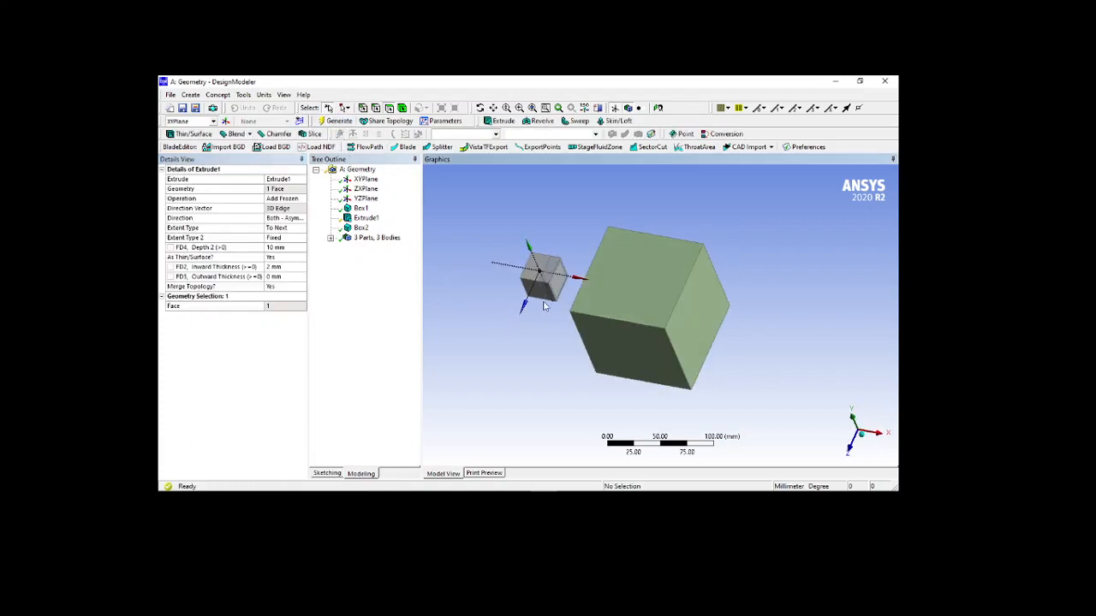
scroll(550, 282, up, 3)
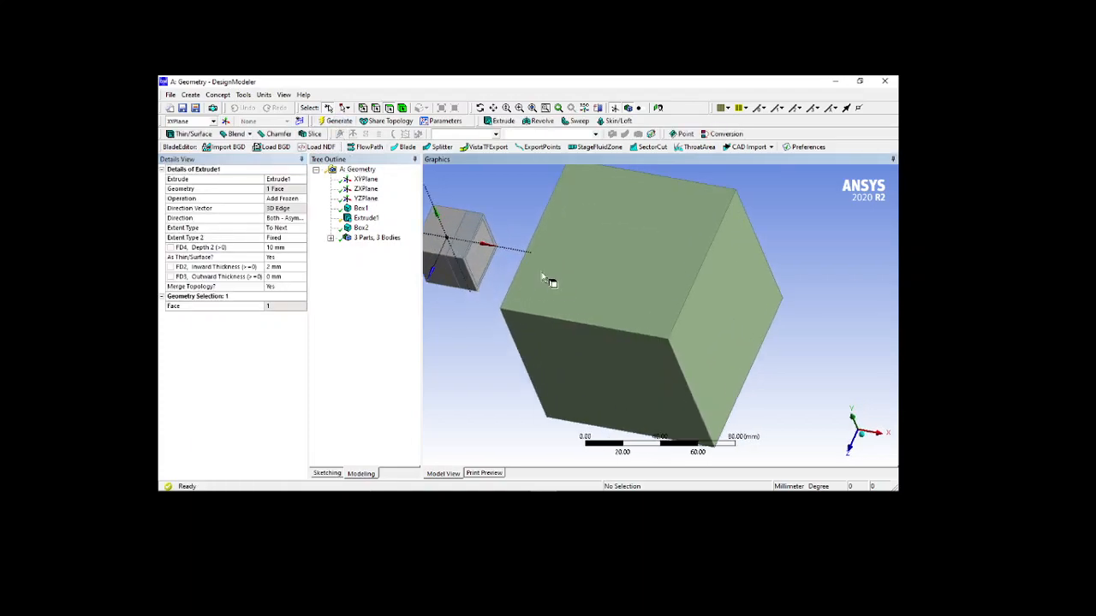
scroll(495, 257, up, 2)
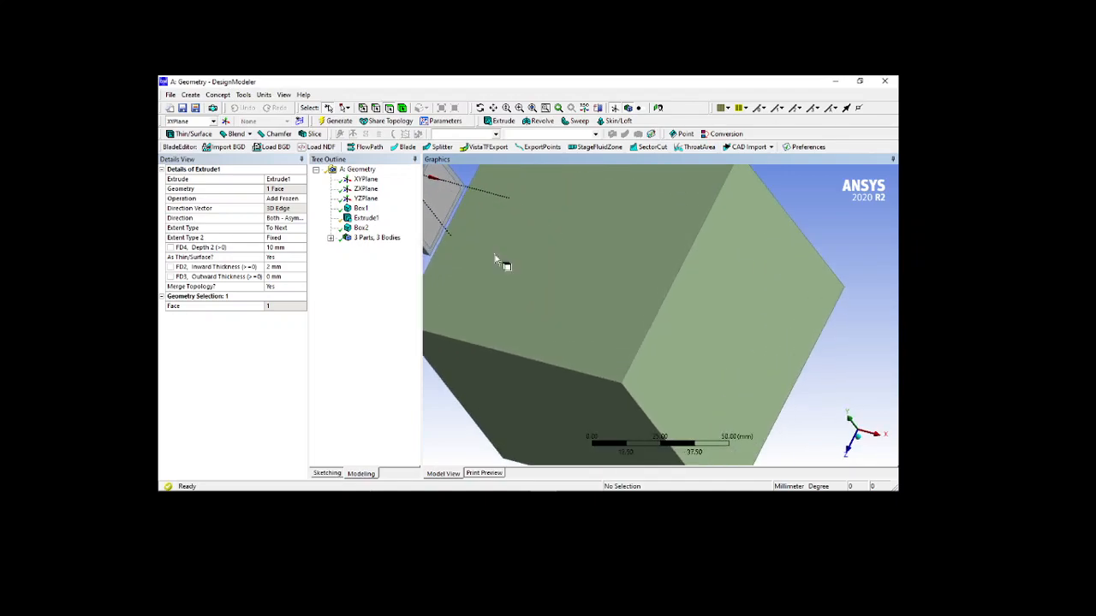
scroll(459, 220, down, 2)
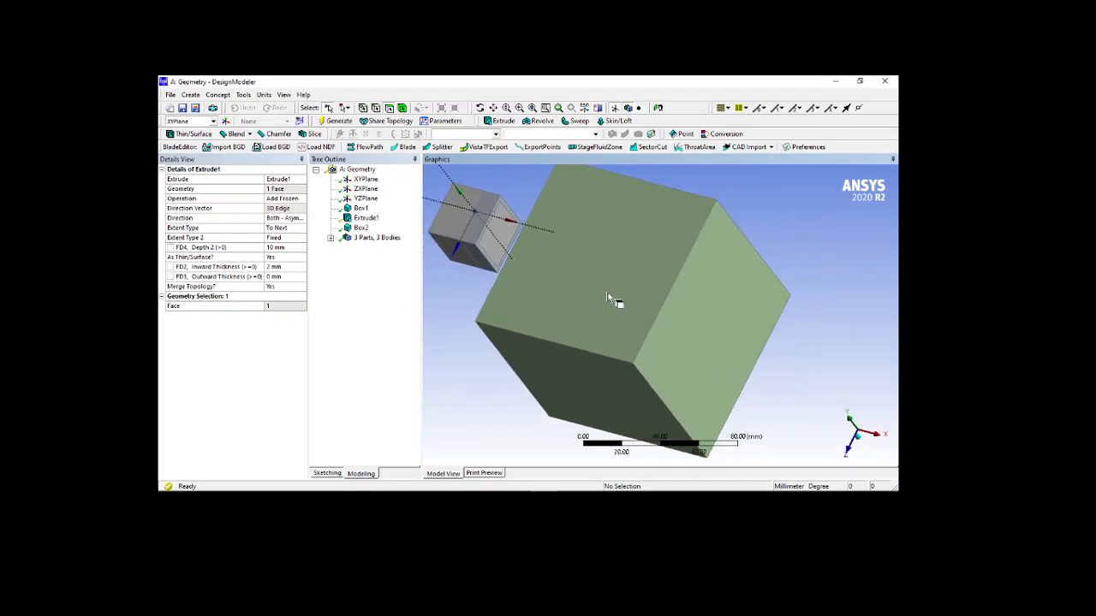
Hide the large box body so that only the small box and its thin extrusion stay displayed.
click(402, 109)
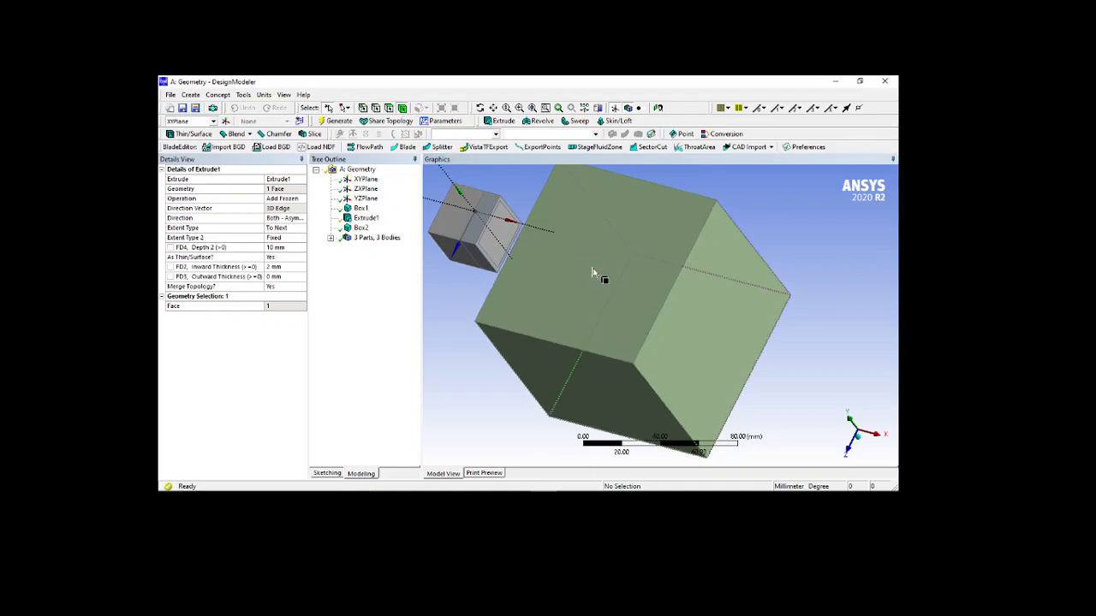
click(626, 289)
right_click(626, 288)
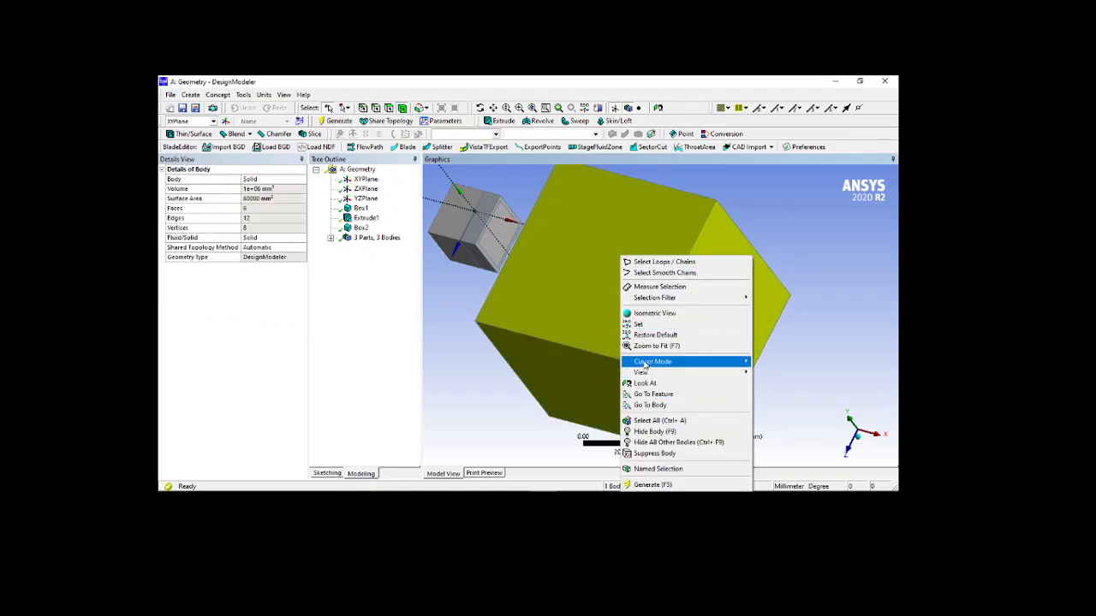
click(638, 433)
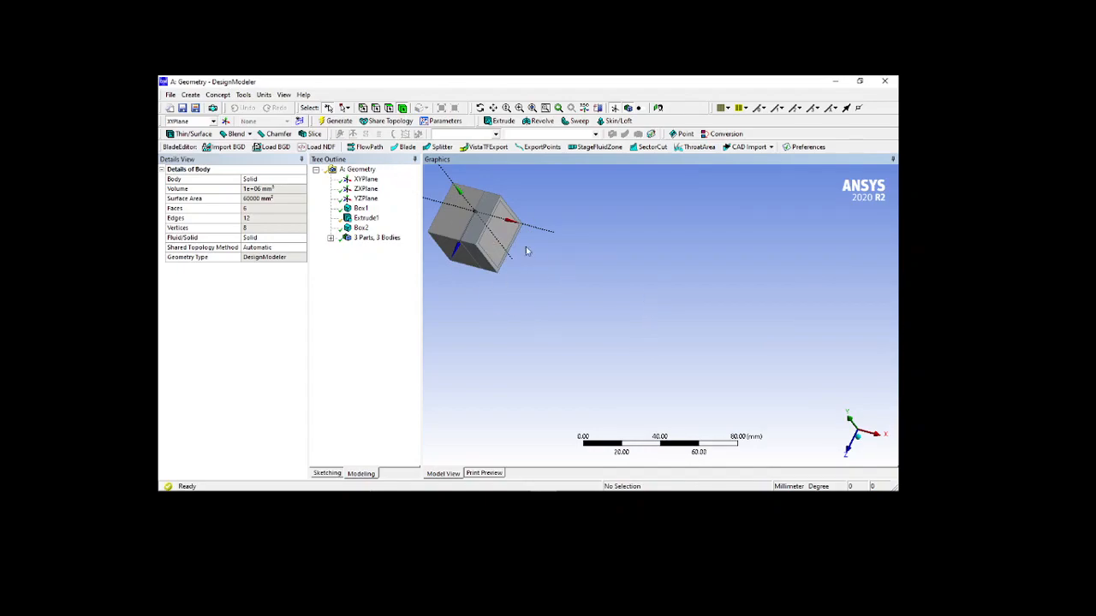
middle_drag(520, 318, 614, 346)
scroll(651, 317, up, 3)
ctrl+middle_drag(672, 311, 583, 357)
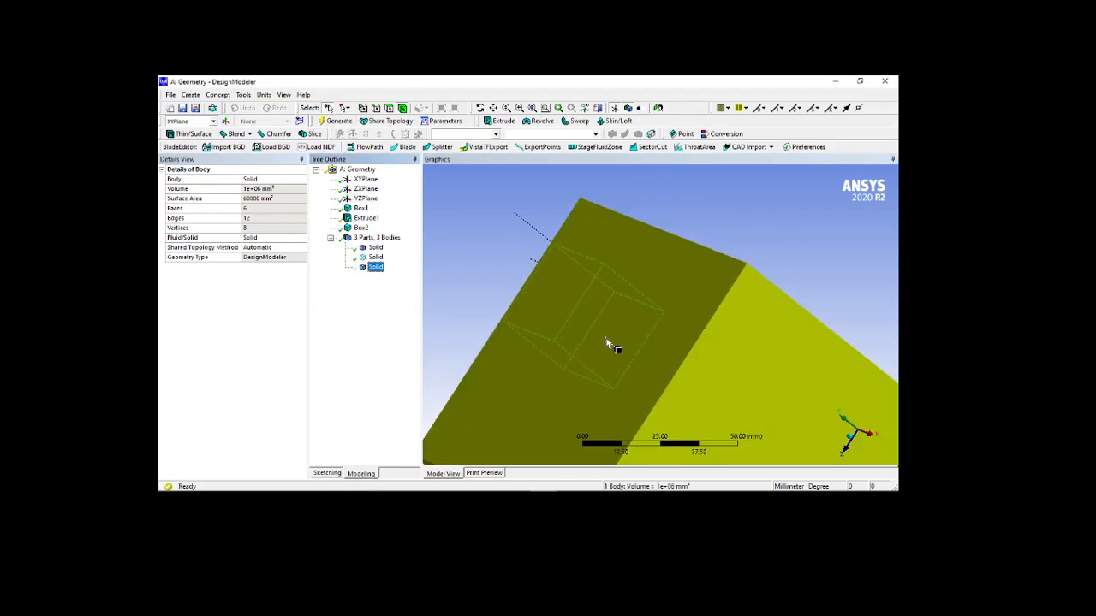
scroll(605, 352, down, 5)
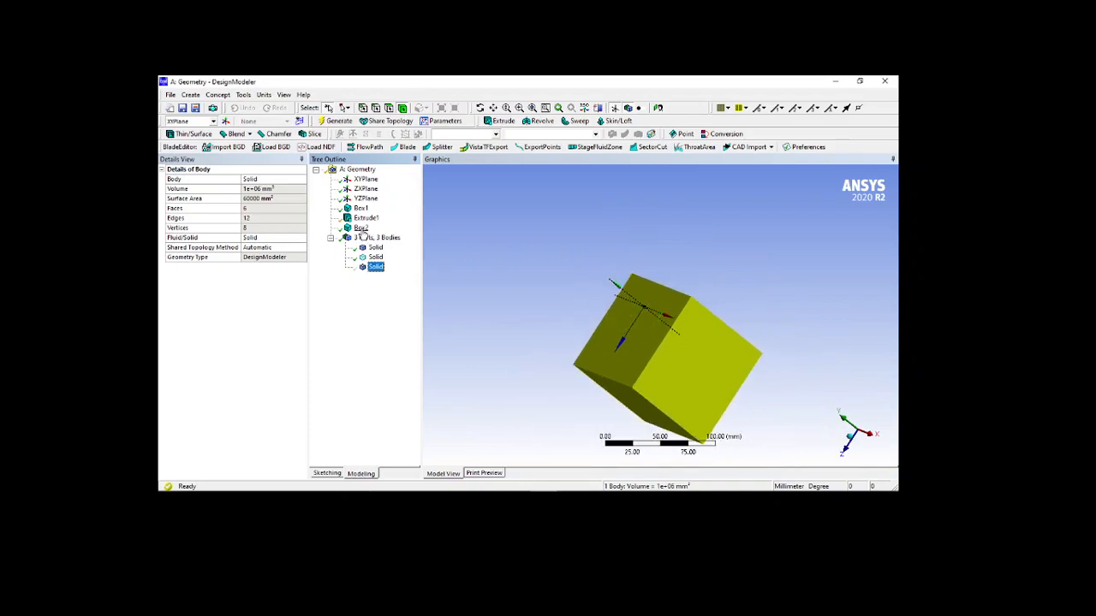
middle_drag(740, 325, 765, 303)
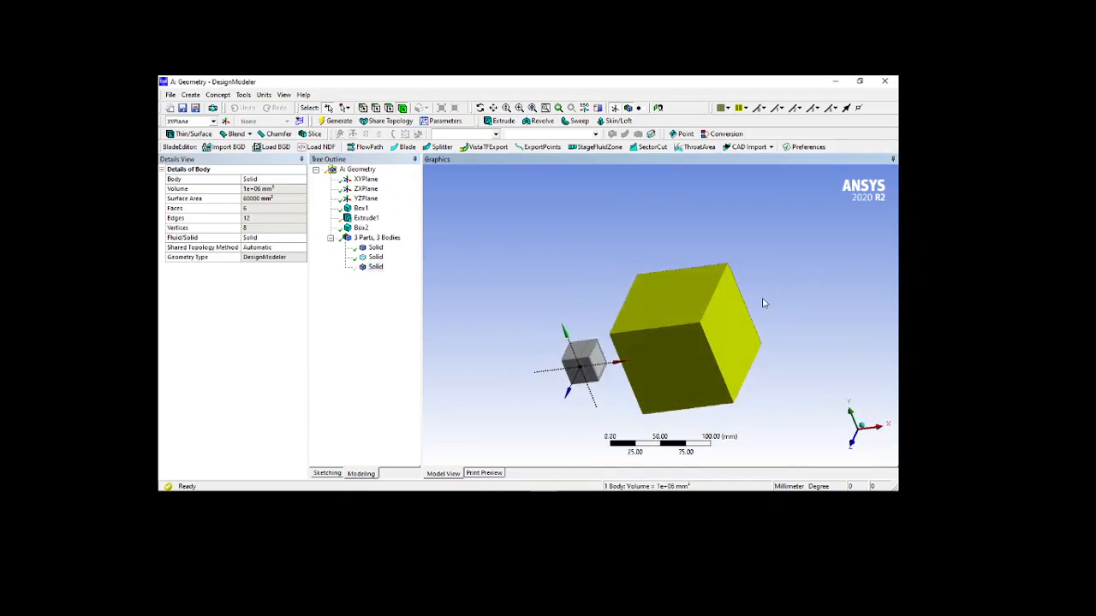
right_click(700, 341)
click(660, 258)
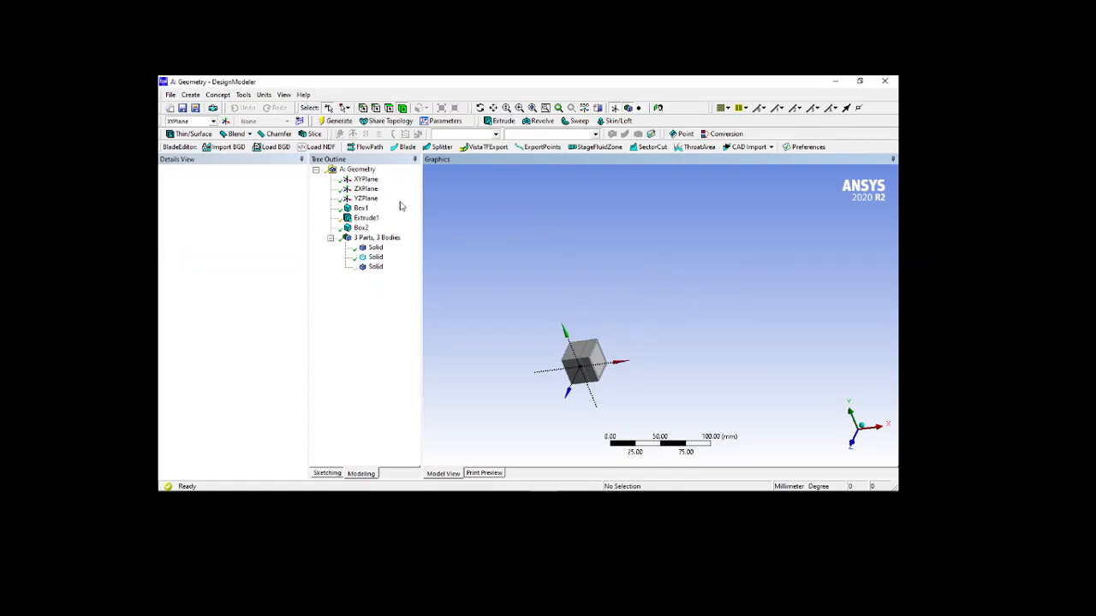
Highlight Extrude1 and examine up close how its thin wall sits against the small box, selecting the box body for comparison.
click(366, 218)
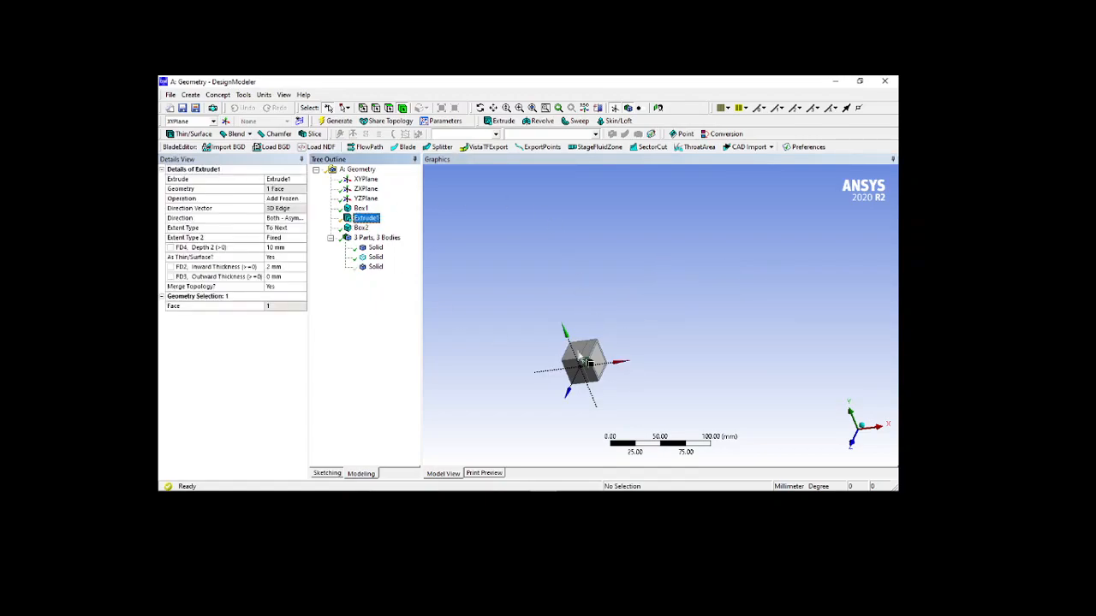
scroll(593, 377, up, 3)
ctrl+middle_drag(550, 410, 602, 331)
scroll(604, 328, up, 2)
ctrl+middle_drag(670, 244, 648, 327)
scroll(623, 368, up, 1)
scroll(623, 368, up, 2)
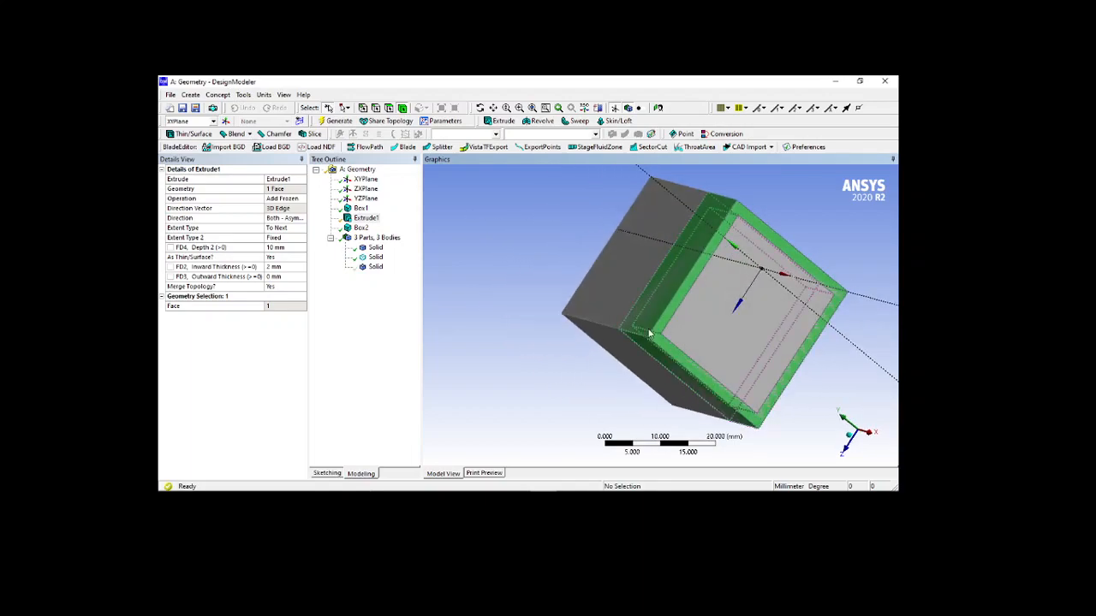
click(674, 288)
click(726, 303)
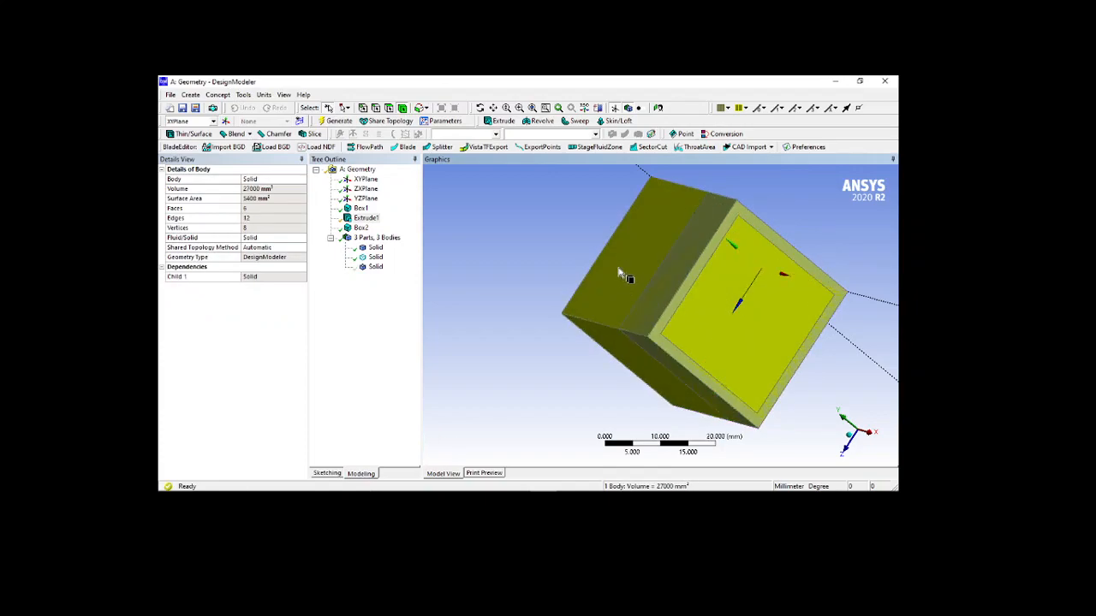
scroll(623, 289, down, 3)
mouse_move(762, 350)
middle_down()
mouse_move(776, 303)
mouse_move(754, 341)
middle_up()
scroll(747, 350, down, 2)
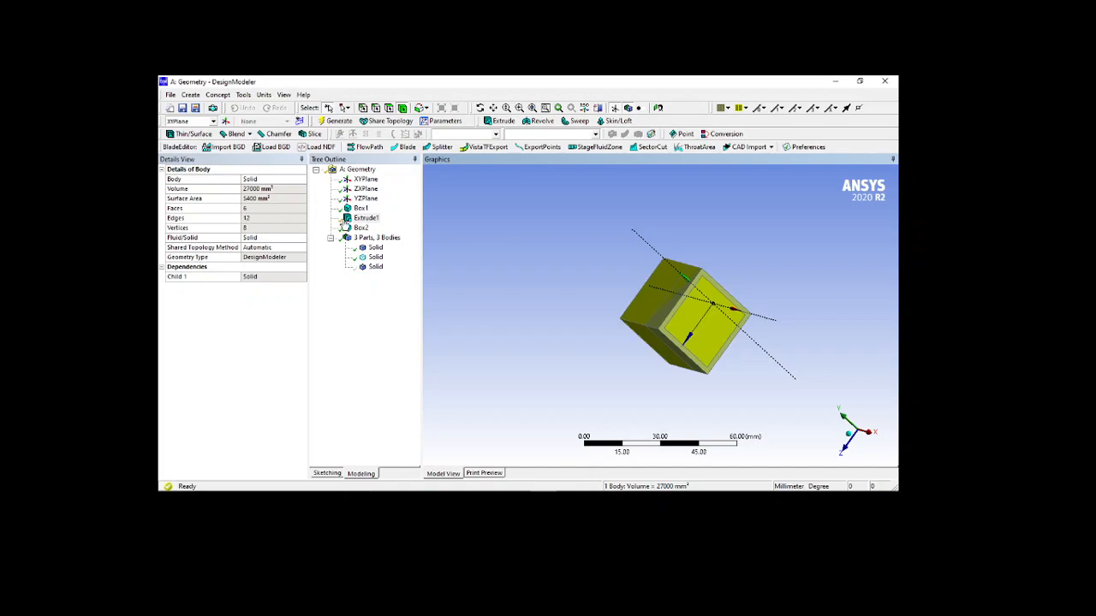
Try an outward thickness of 10 mm for Extrude1 and regenerate the model to inspect the frame around the small box.
click(359, 220)
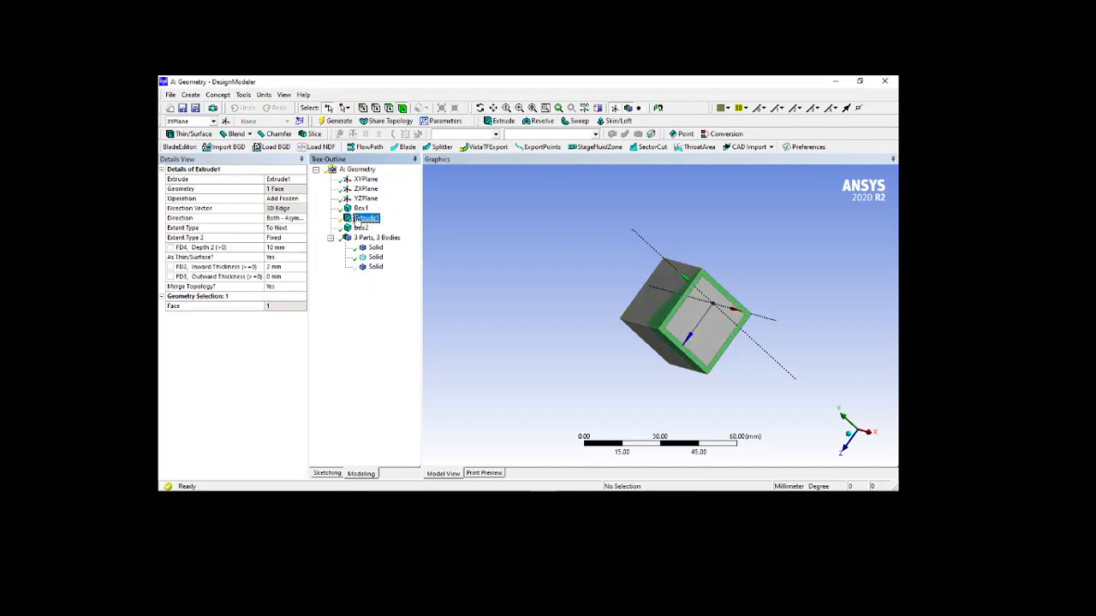
click(287, 276)
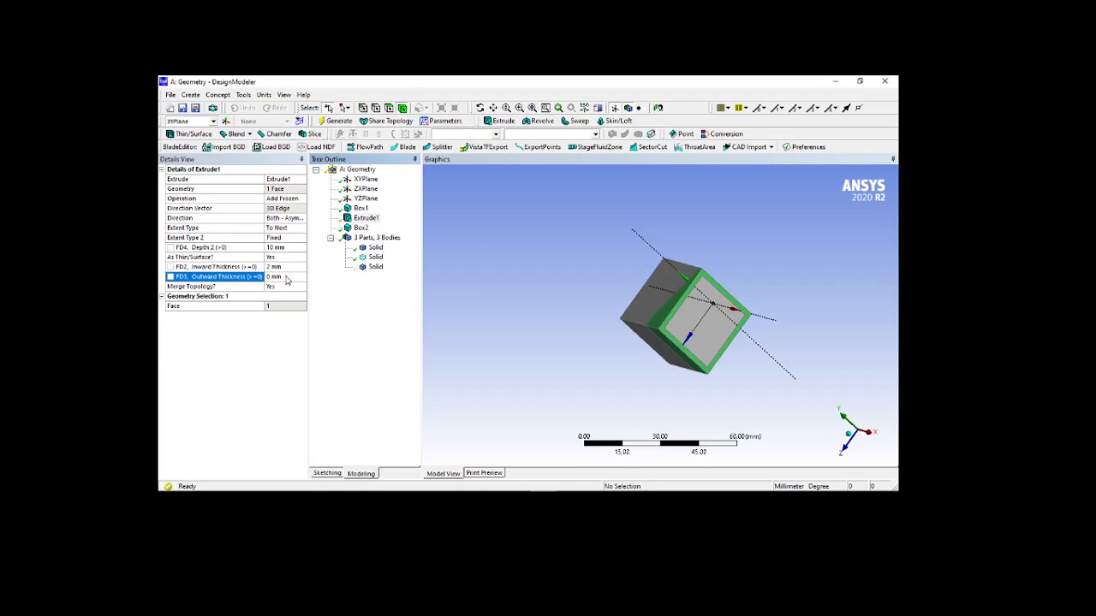
text(1)
key(BackSpace)
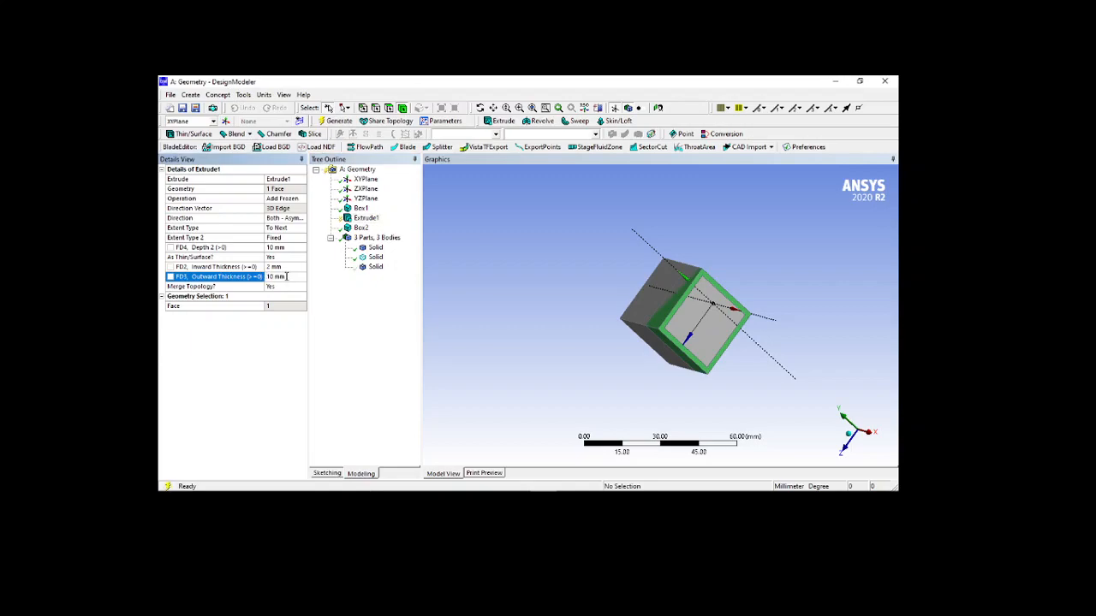
click(336, 122)
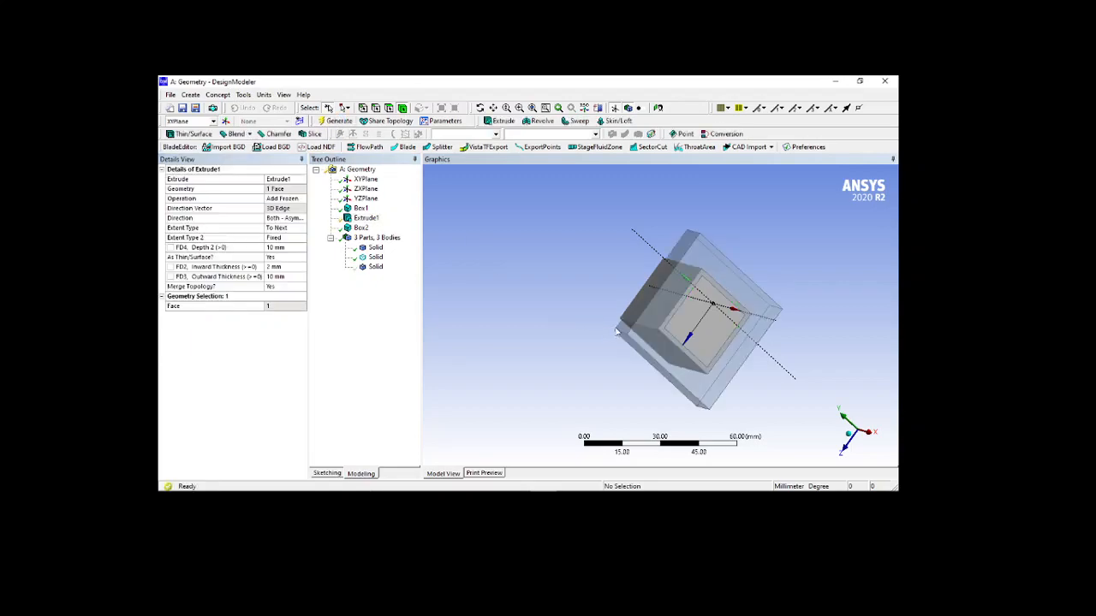
middle_drag(723, 347, 634, 348)
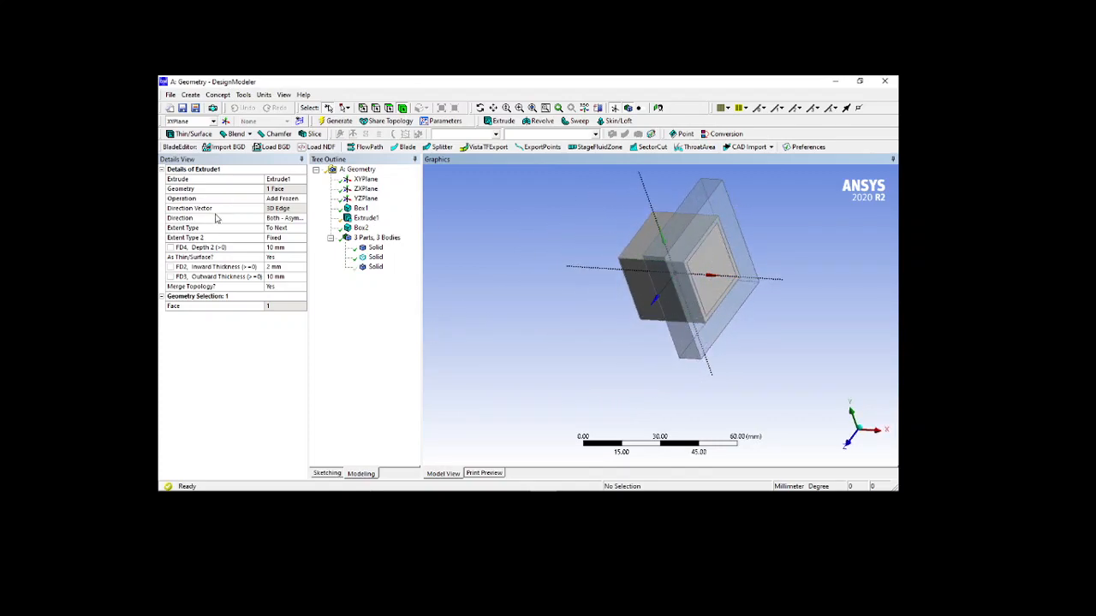
Set the outward thickness of Extrude1 to 2 mm, regenerate the model and inspect the resulting wall up close.
click(292, 277)
text(2)
key(Return)
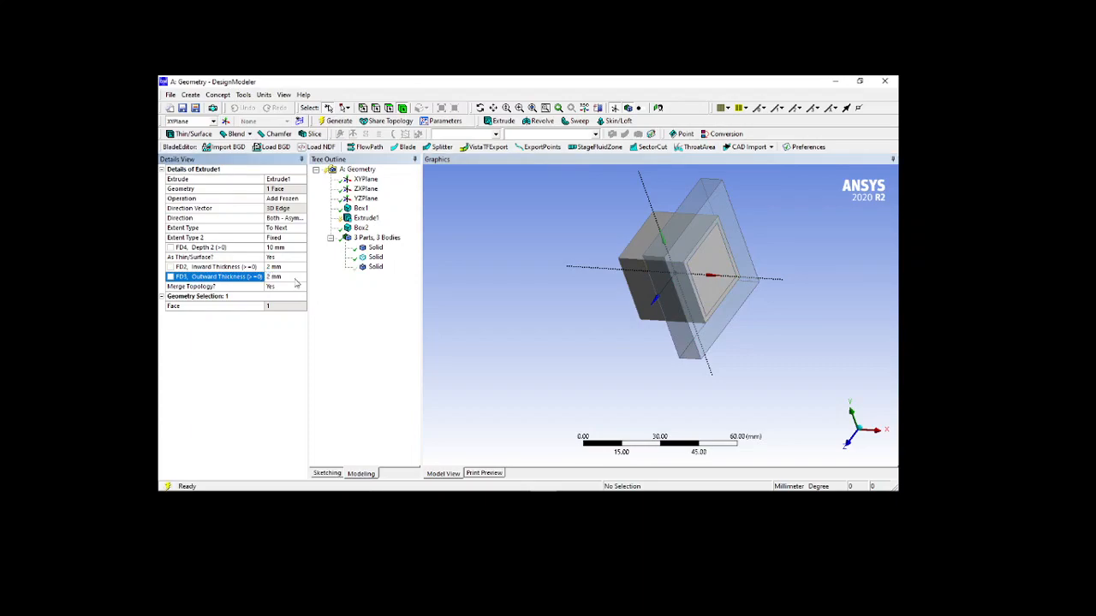
click(332, 121)
ctrl+middle_drag(717, 349, 579, 386)
scroll(743, 332, up, 3)
scroll(575, 342, up, 2)
ctrl+middle_drag(605, 306, 661, 306)
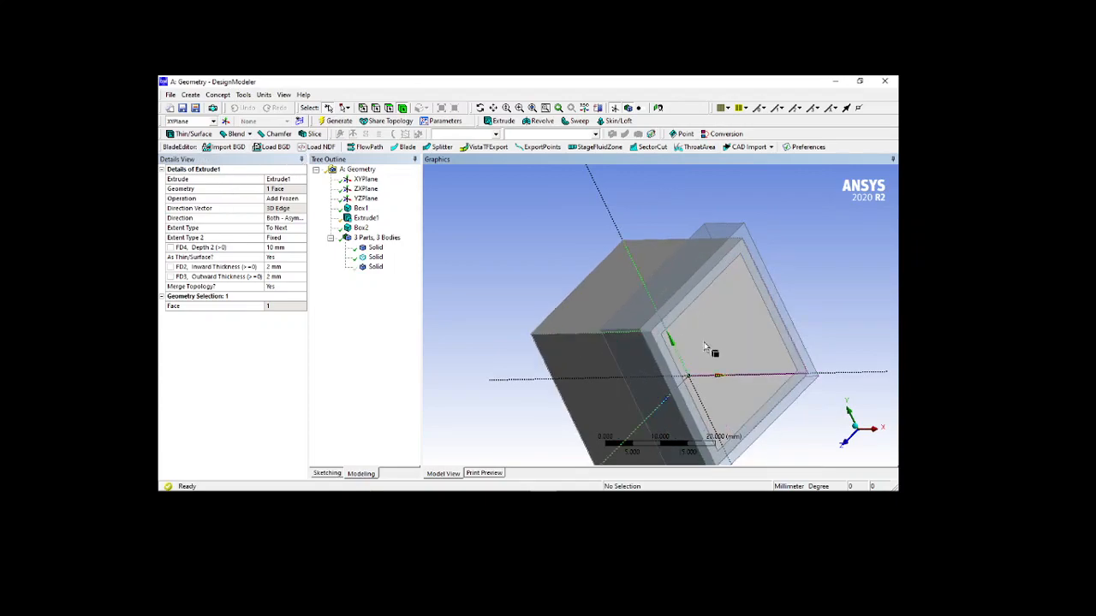
Set Merge Topology of Extrude1 to No and select the thin extruded body for inspection.
click(286, 288)
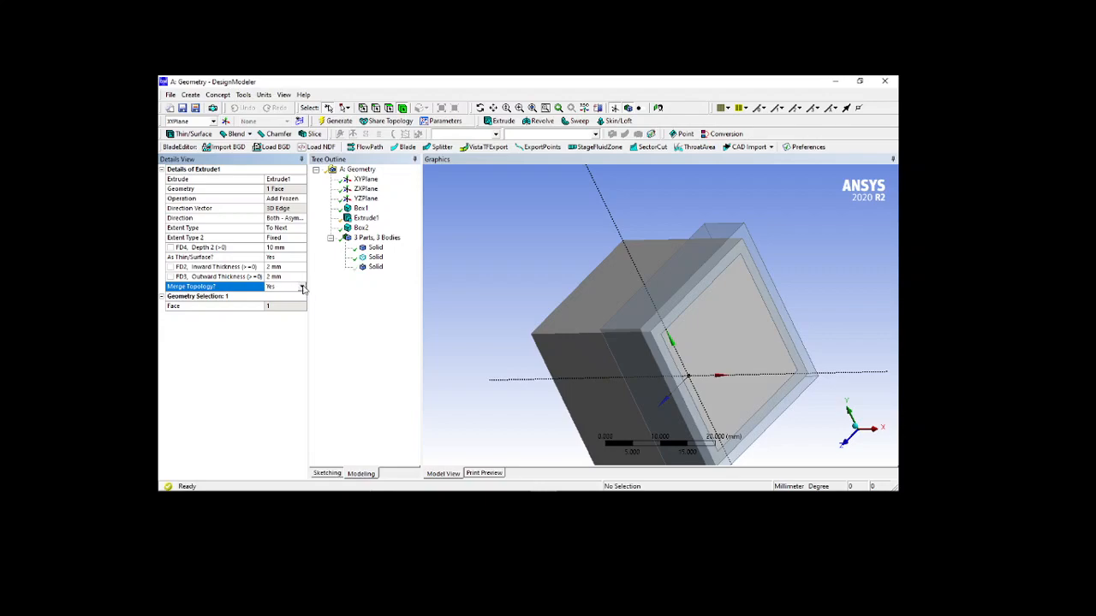
click(303, 288)
click(277, 307)
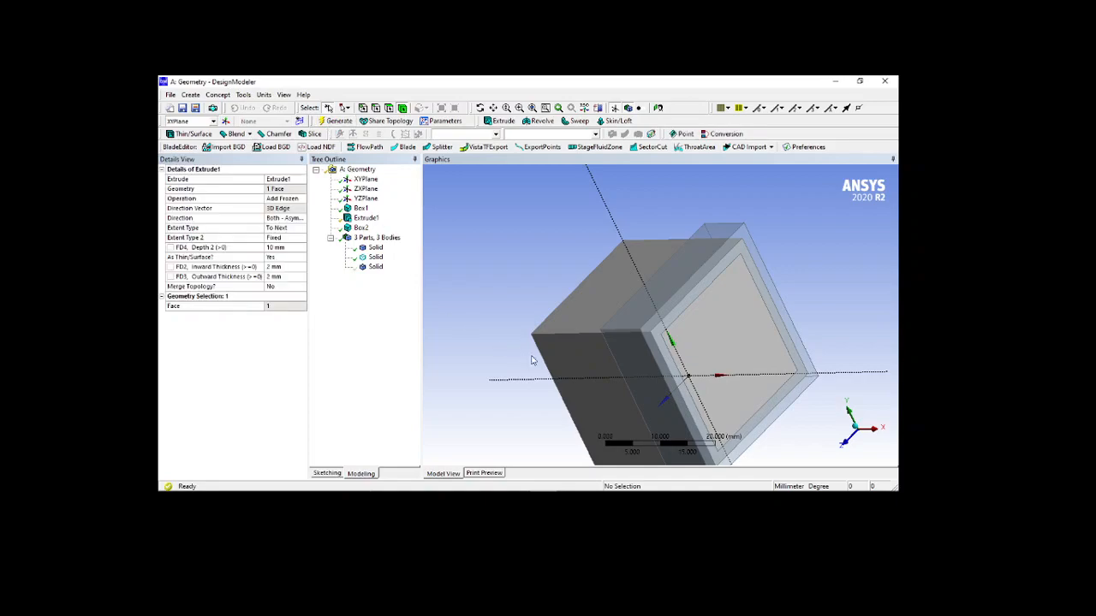
click(626, 330)
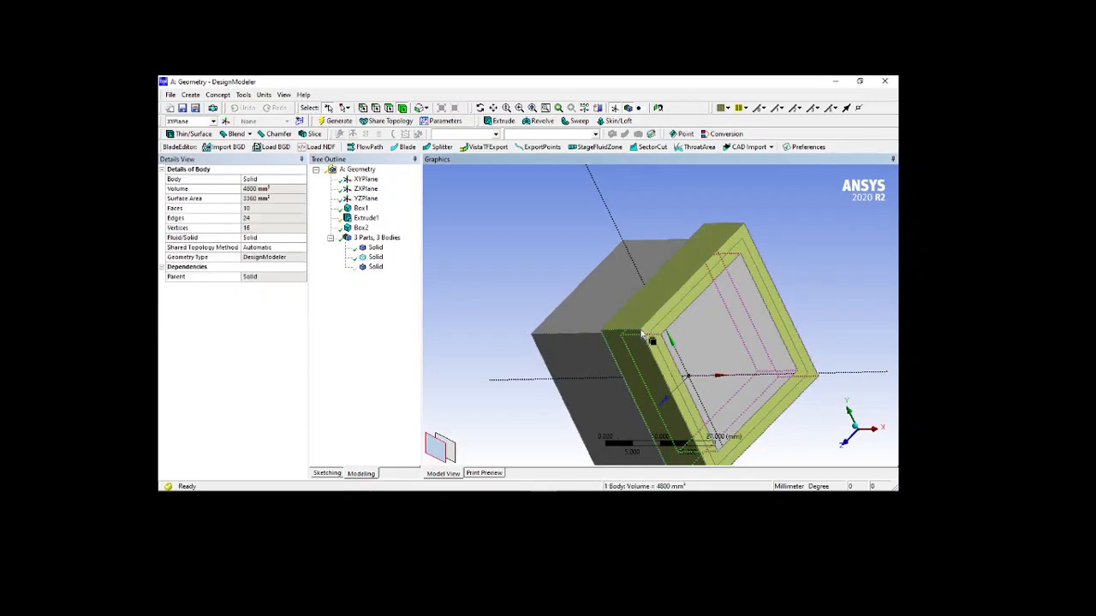
Select the small box body to view its details, and delete the Extrude1 feature from the model.
click(721, 352)
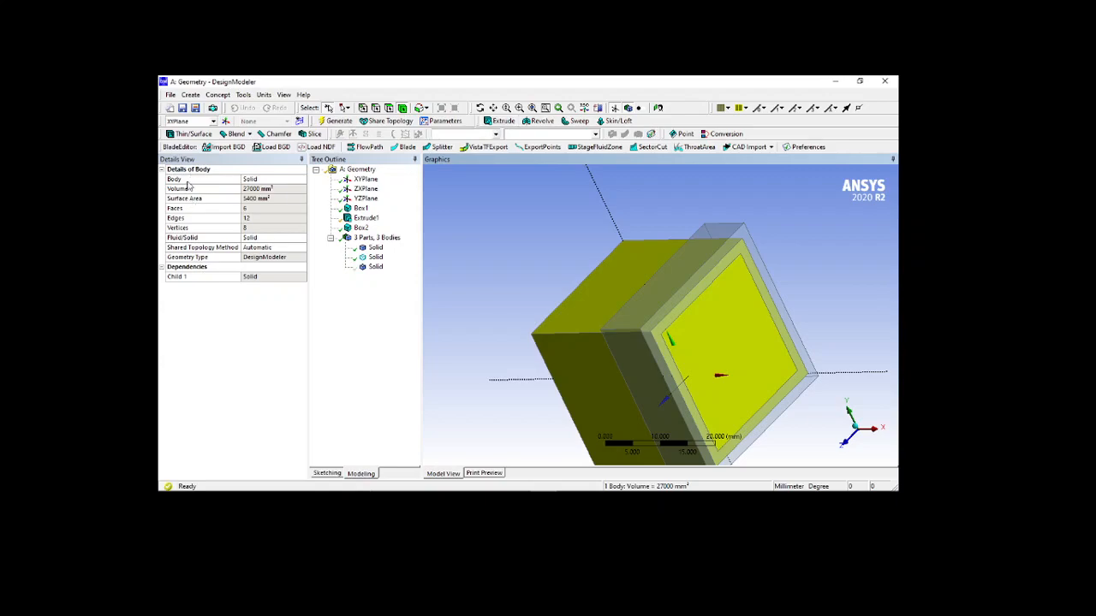
click(352, 219)
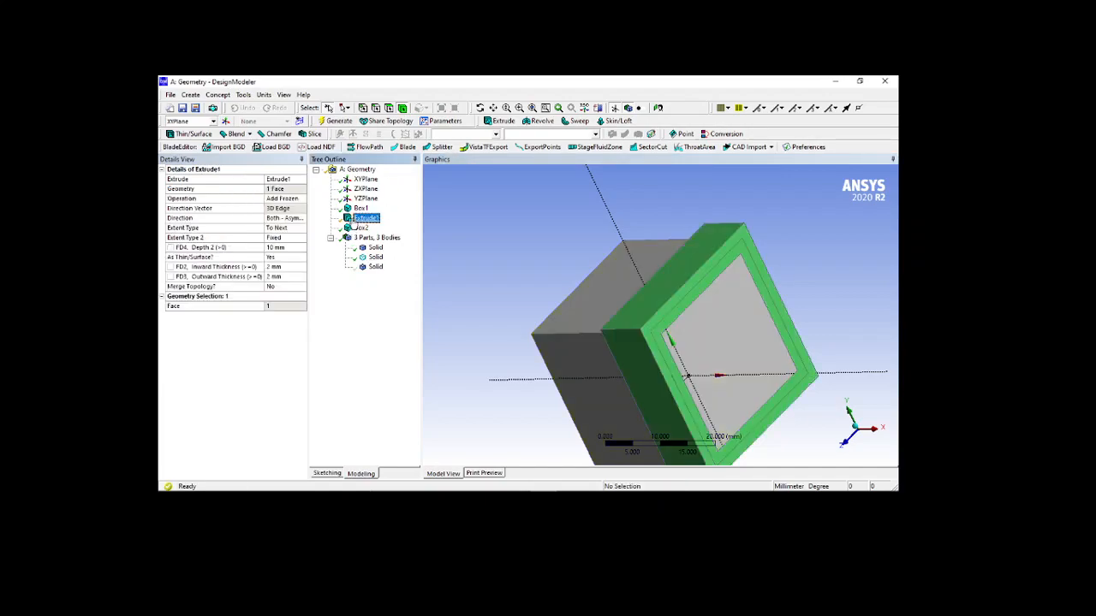
key(Delete)
click(497, 328)
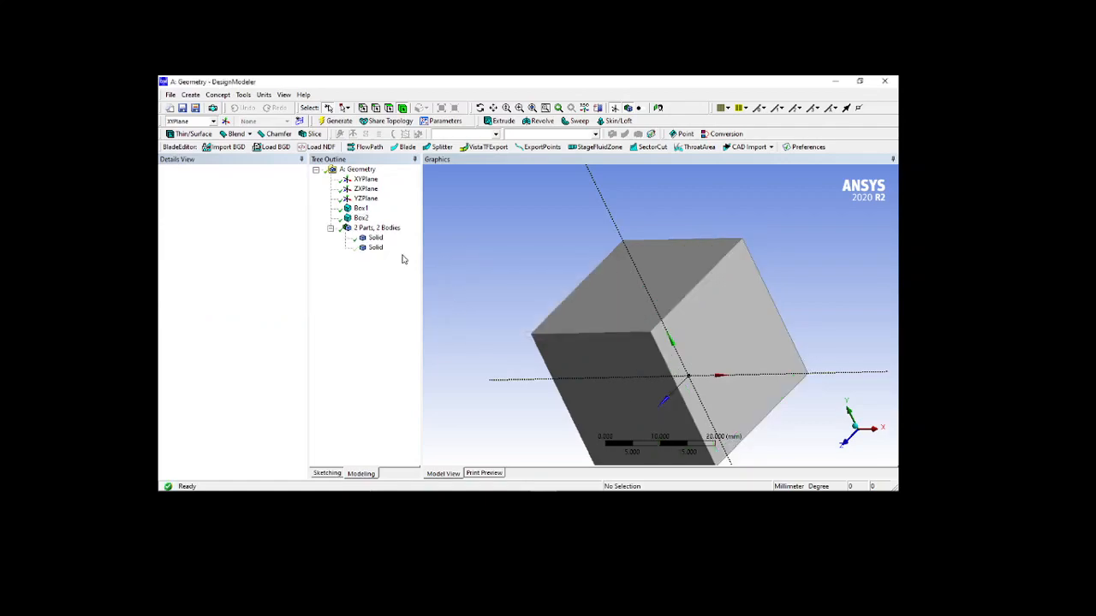
Delete the Box2 feature, keeping only Box1 in the model, and inspect the small box from another angle.
click(360, 218)
key(Delete)
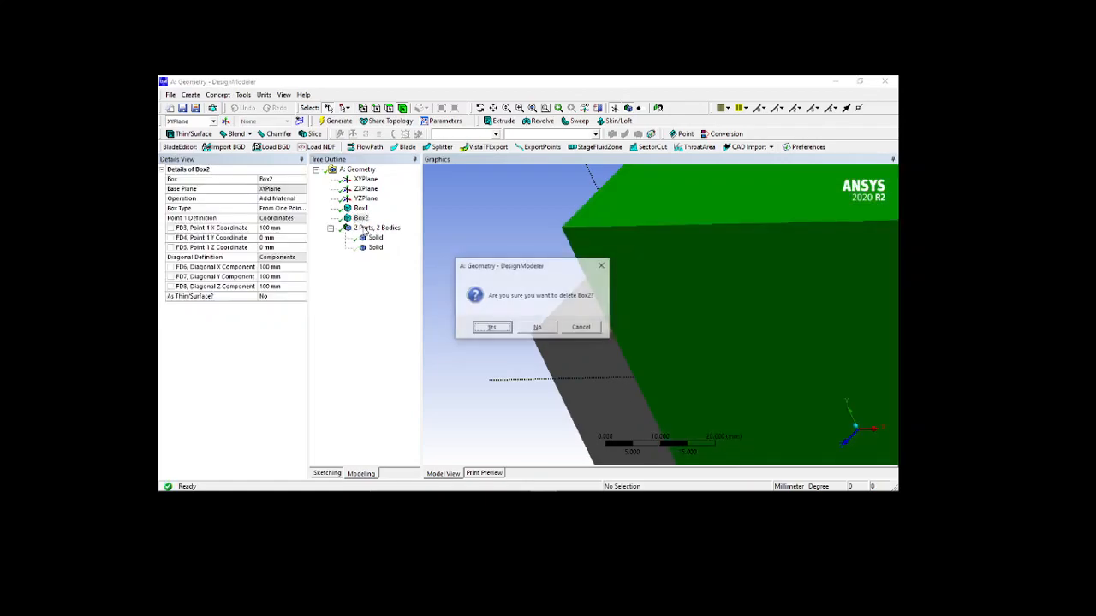
click(492, 331)
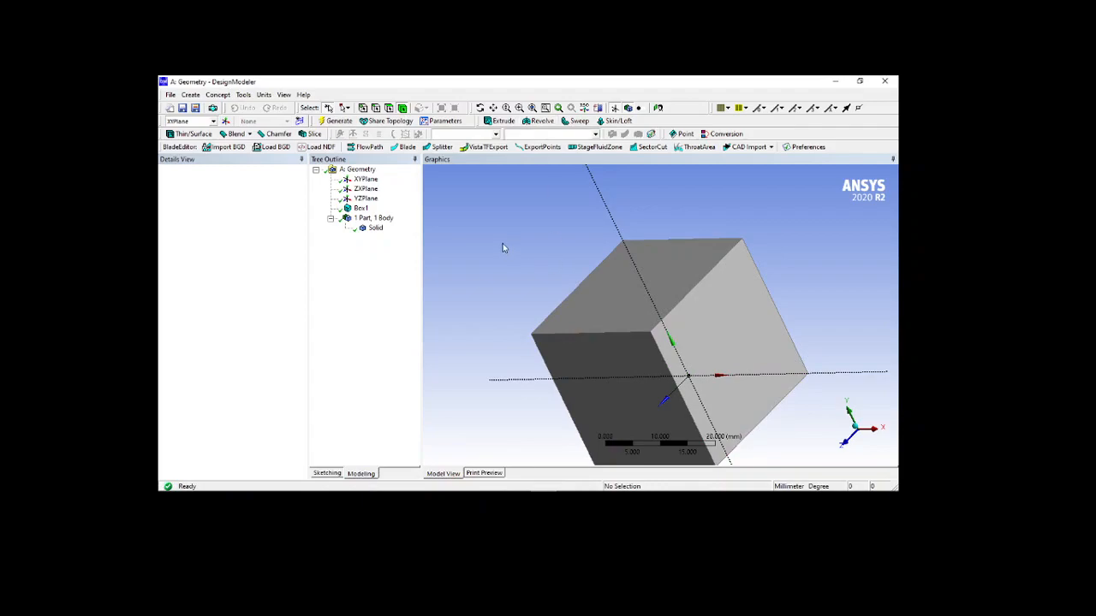
scroll(505, 250, down, 2)
middle_drag(541, 344, 593, 350)
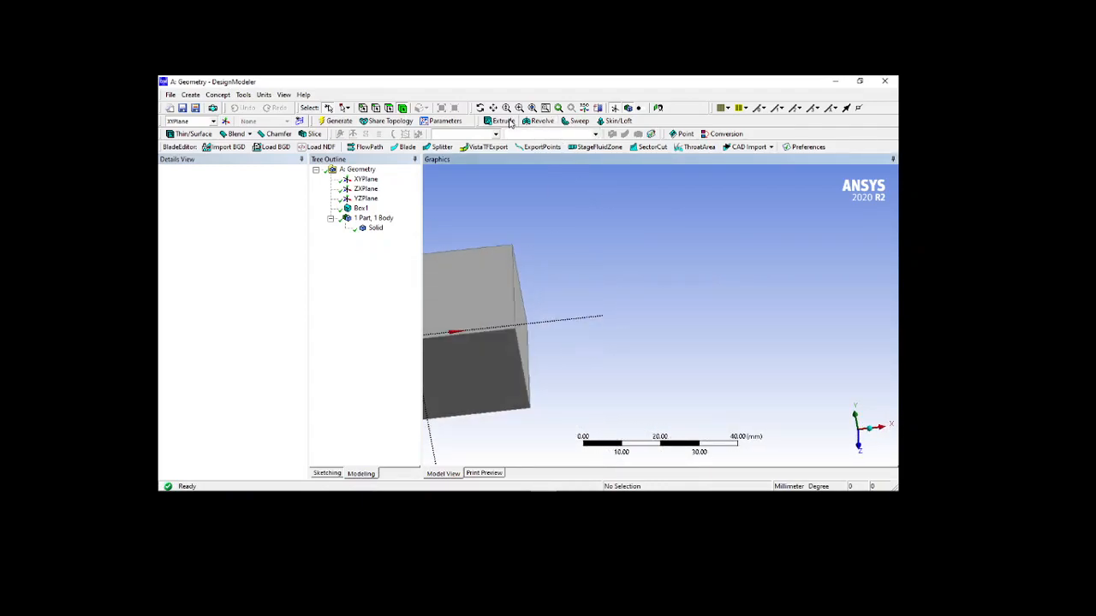
ctrl+middle_drag(541, 391, 677, 360)
middle_drag(638, 399, 685, 372)
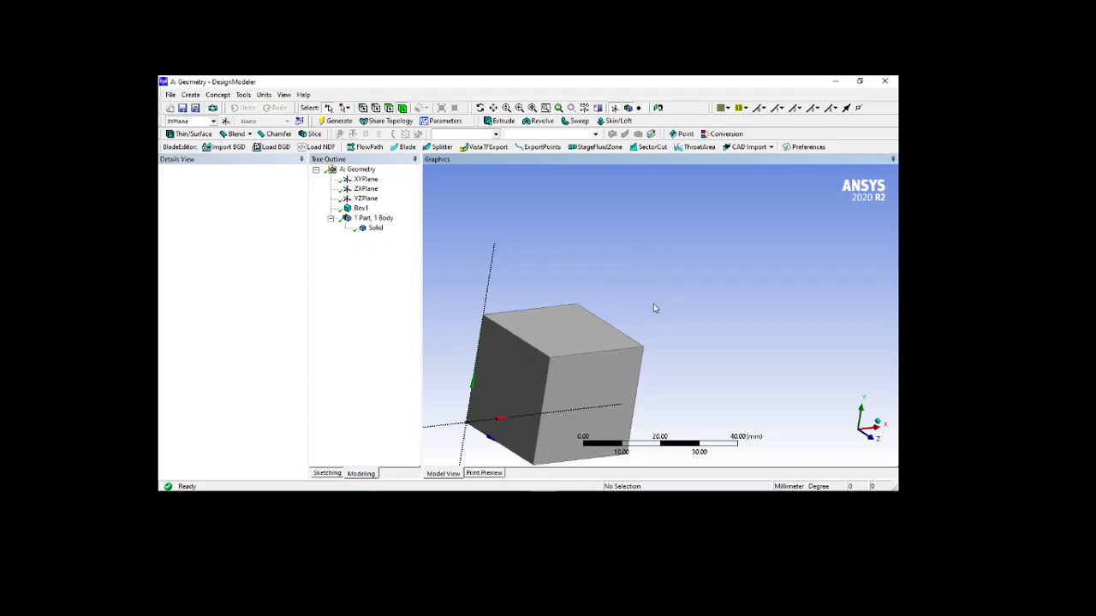
Set the box's Point 1 X coordinate to 10 mm and regenerate the model.
ctrl+middle_drag(677, 372, 709, 321)
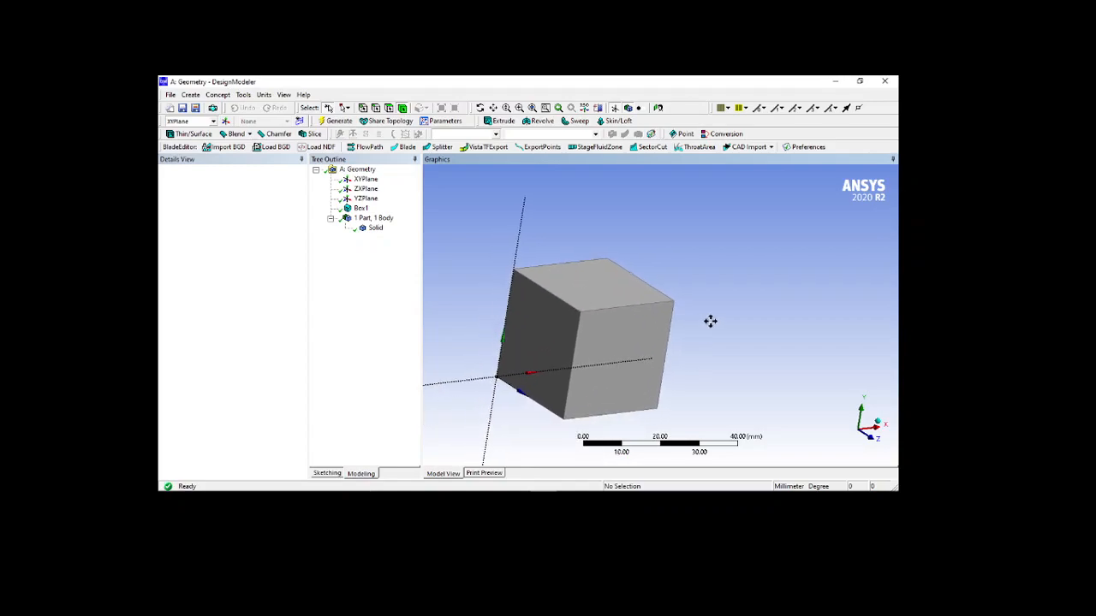
click(361, 208)
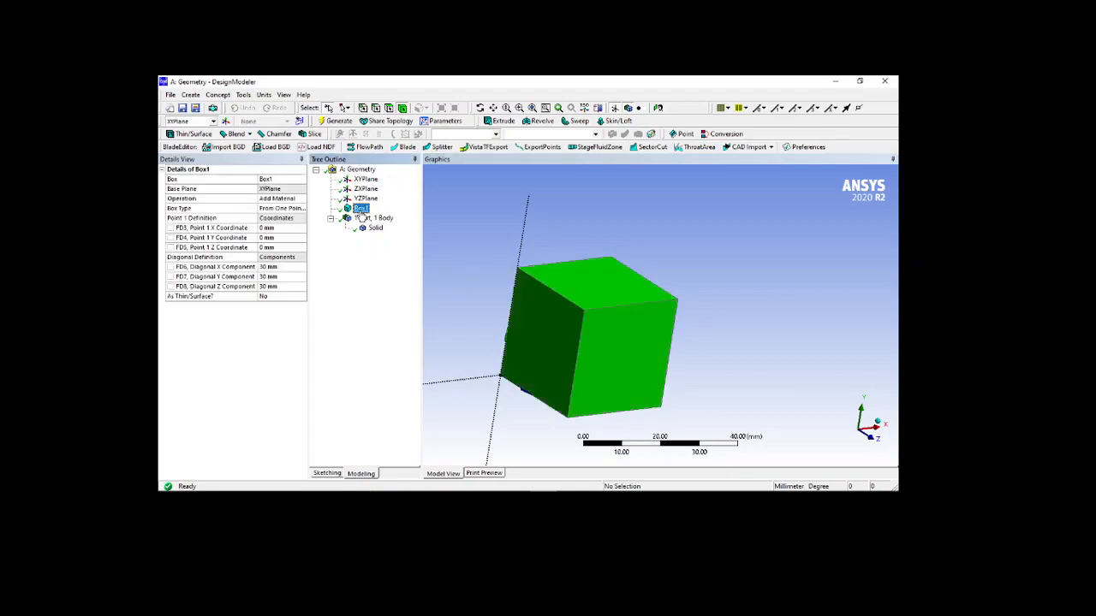
click(282, 228)
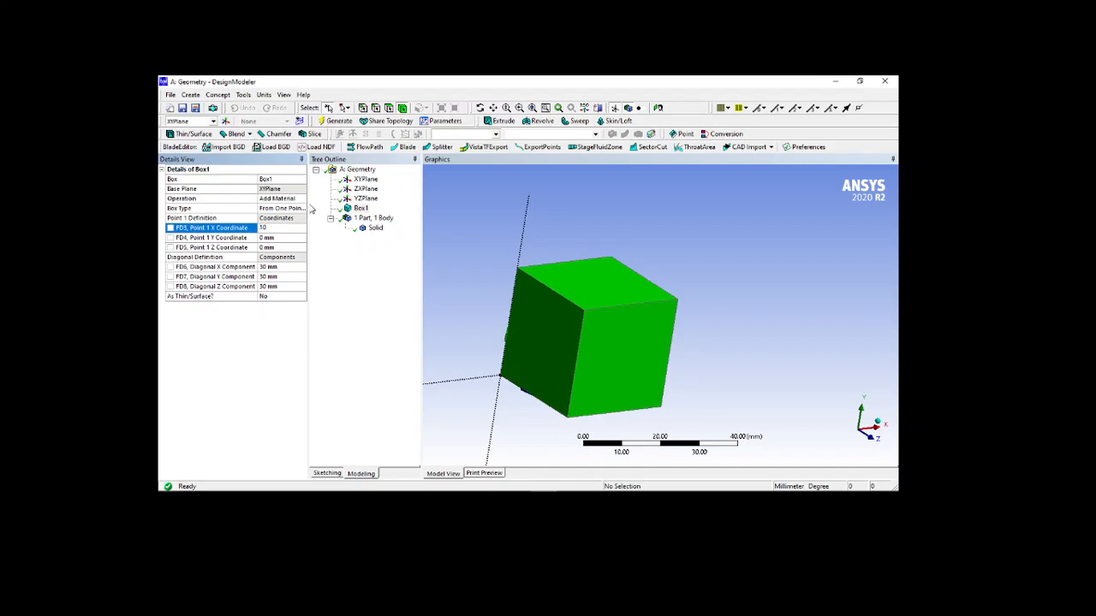
key(Return)
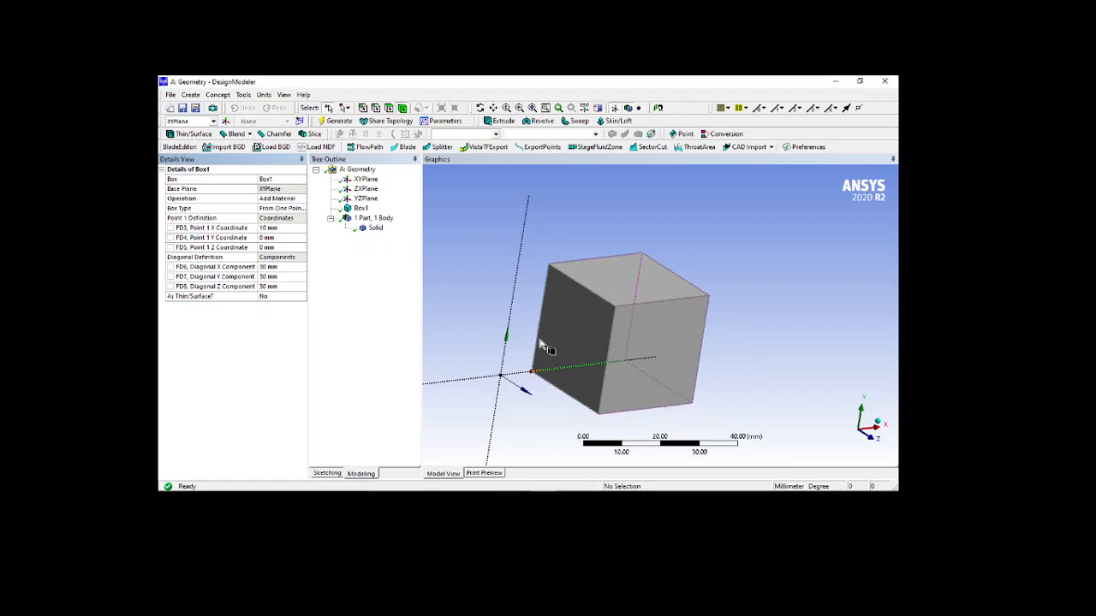
Start a Revolve with the box's vertical edge that meets the X axis as geometry and the vertical Y axis as the revolve axis.
middle_drag(557, 390, 543, 411)
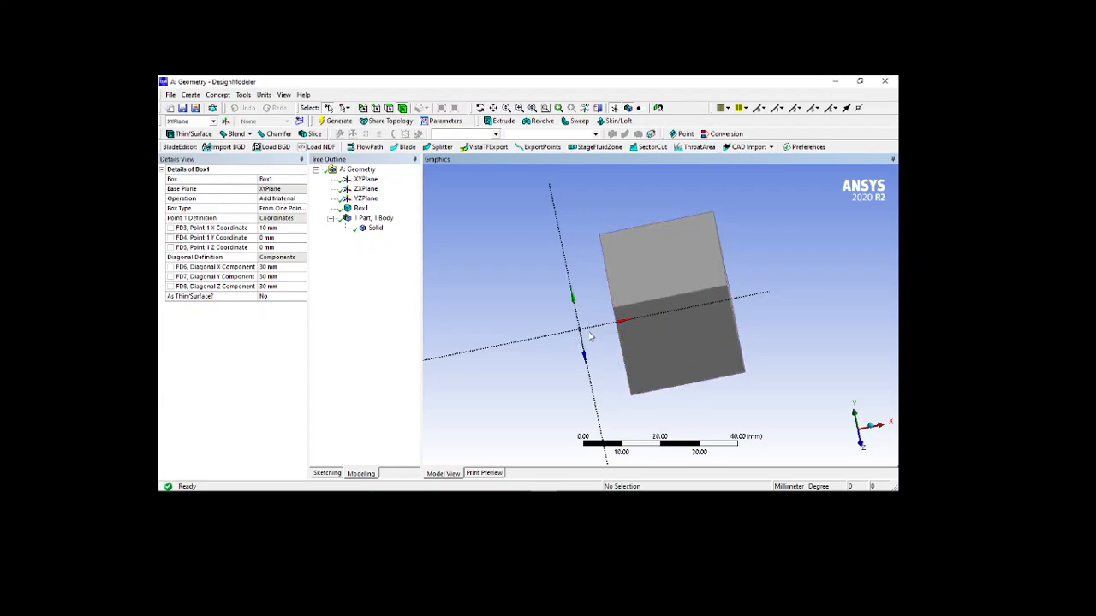
click(539, 121)
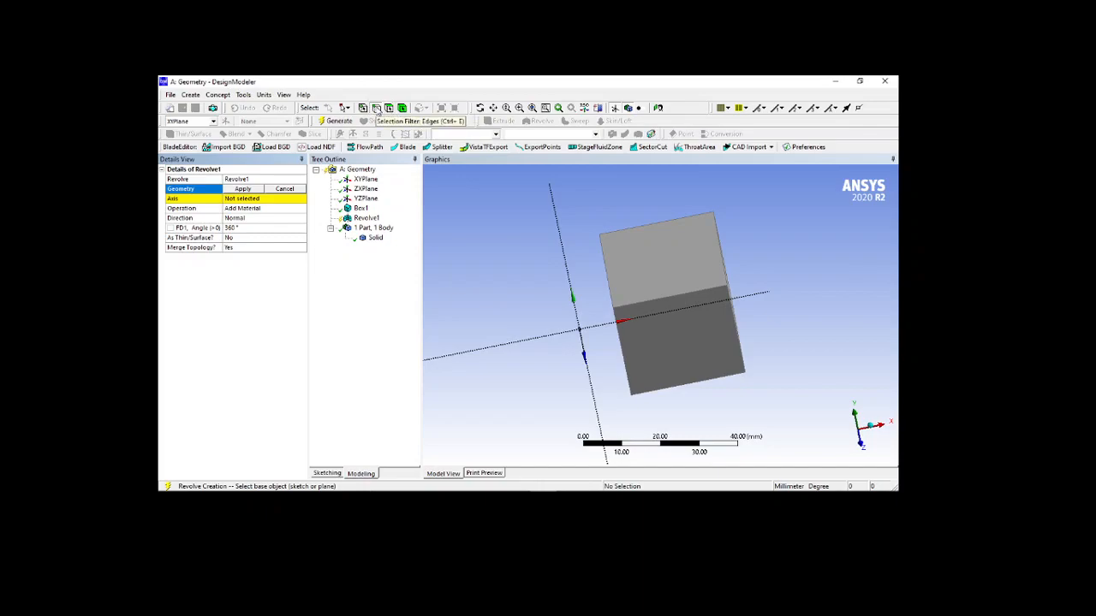
click(376, 109)
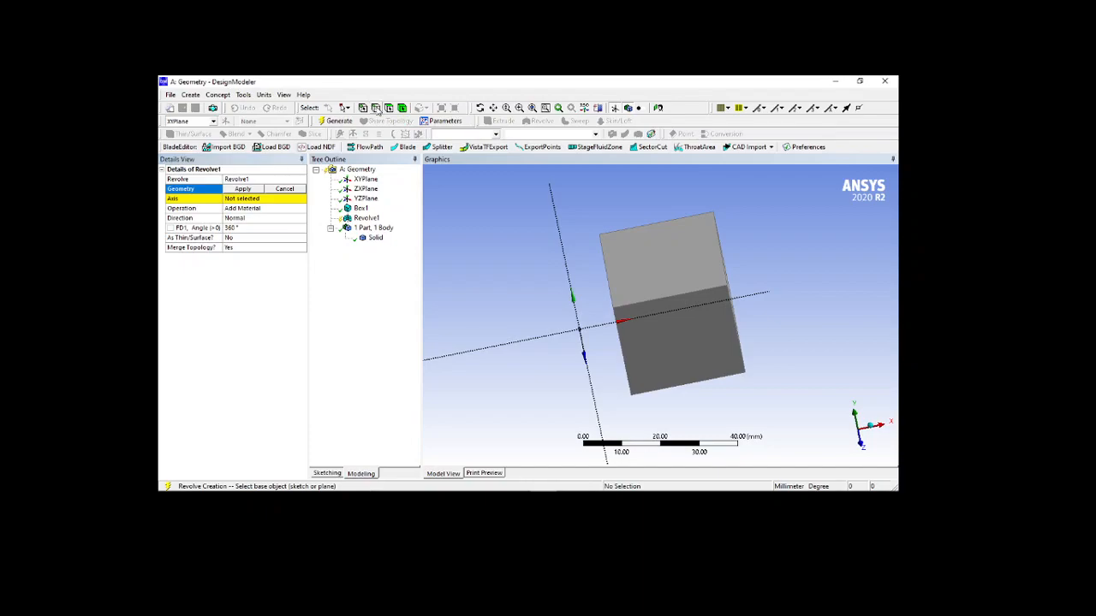
middle_drag(639, 283, 628, 357)
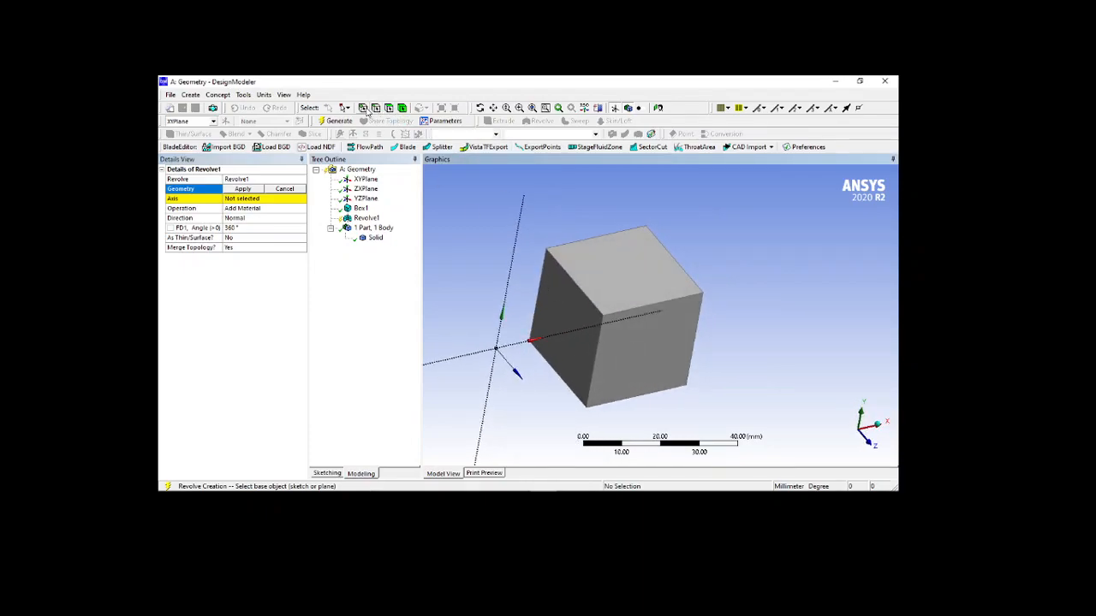
click(539, 293)
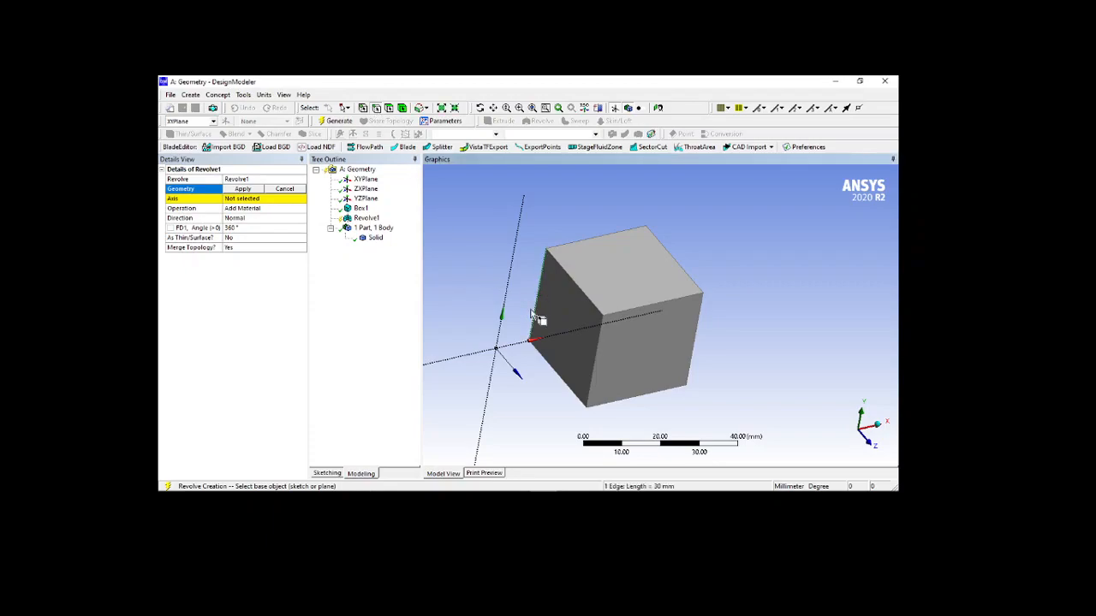
click(242, 189)
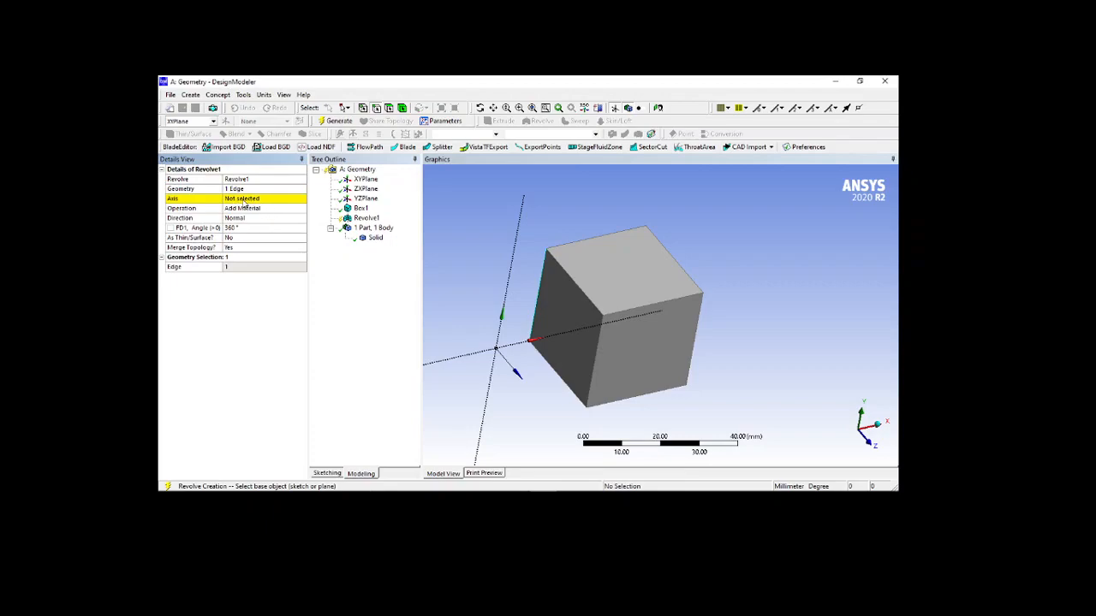
click(244, 201)
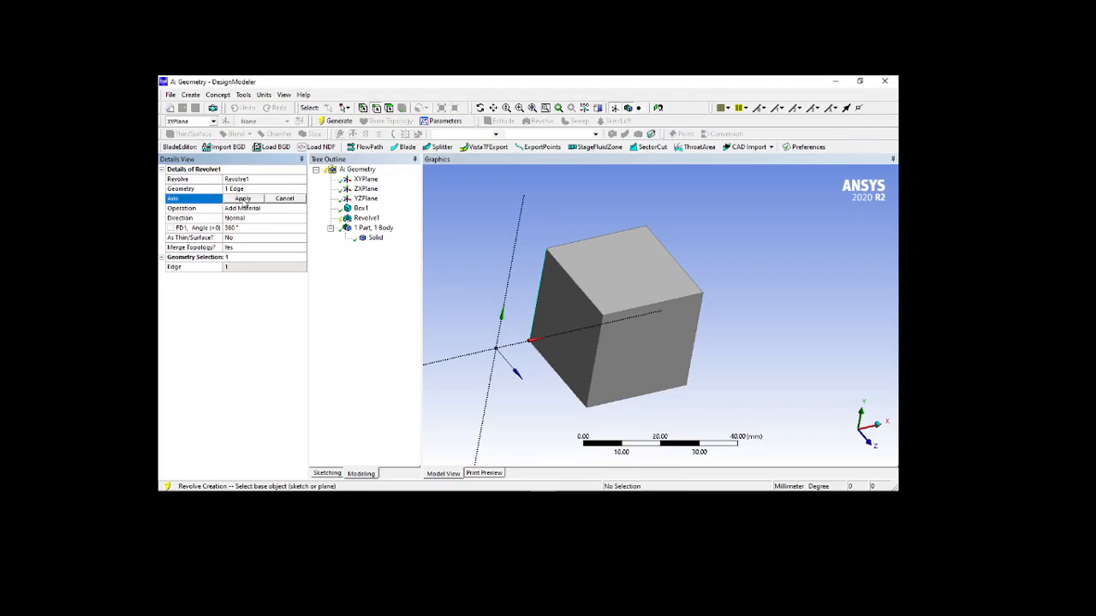
click(502, 326)
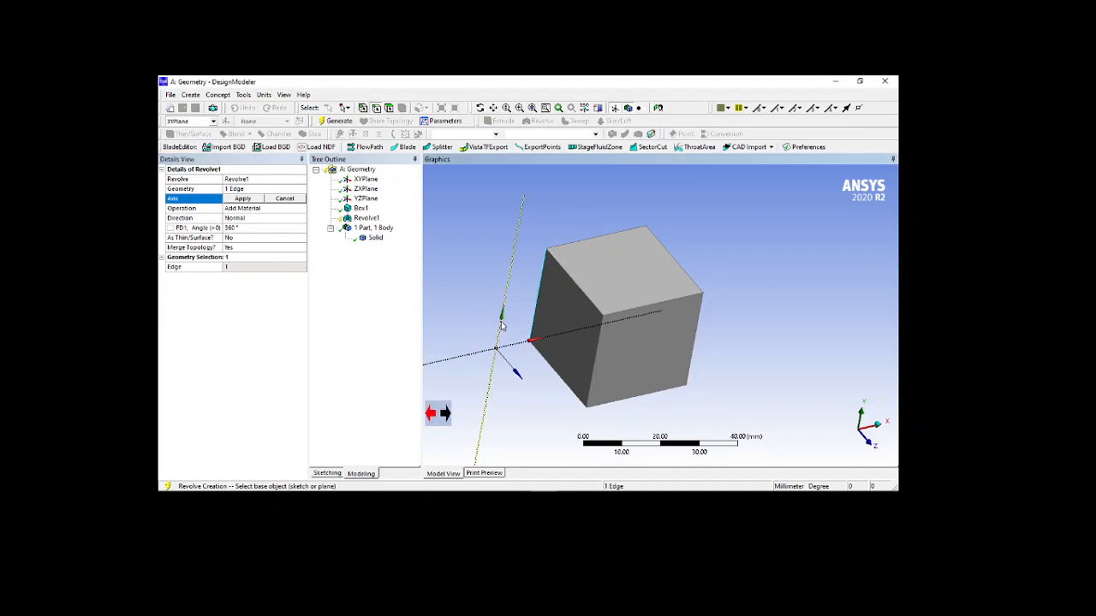
click(243, 198)
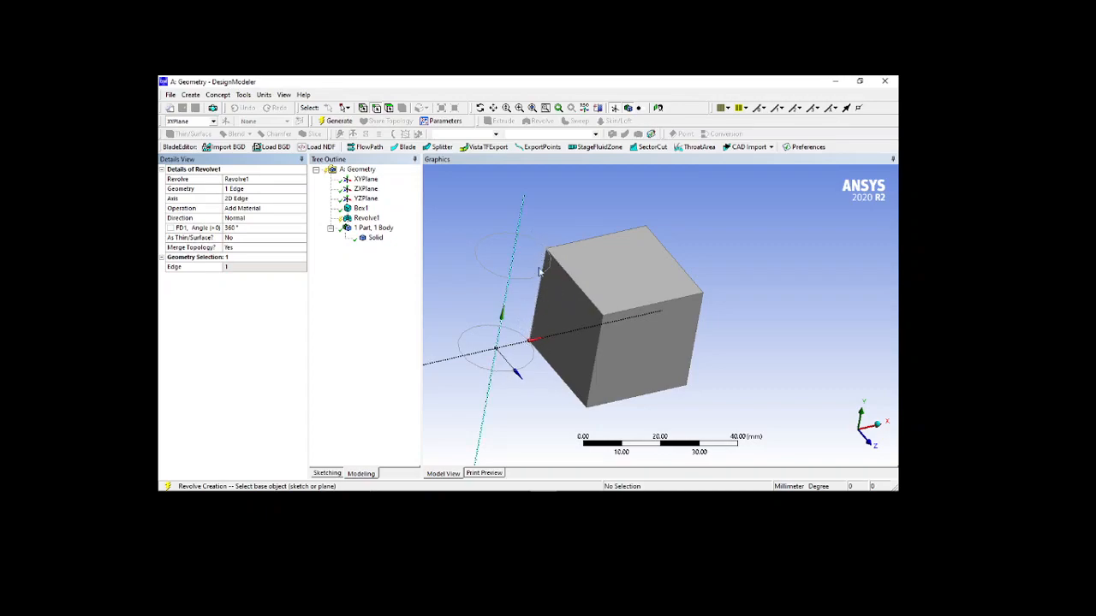
click(300, 213)
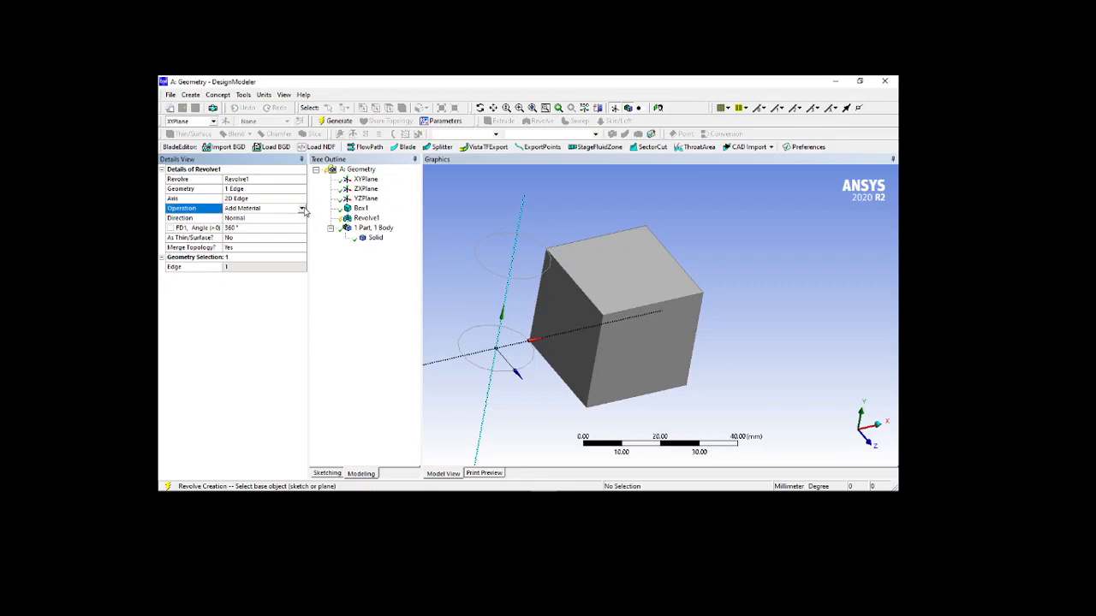
click(301, 208)
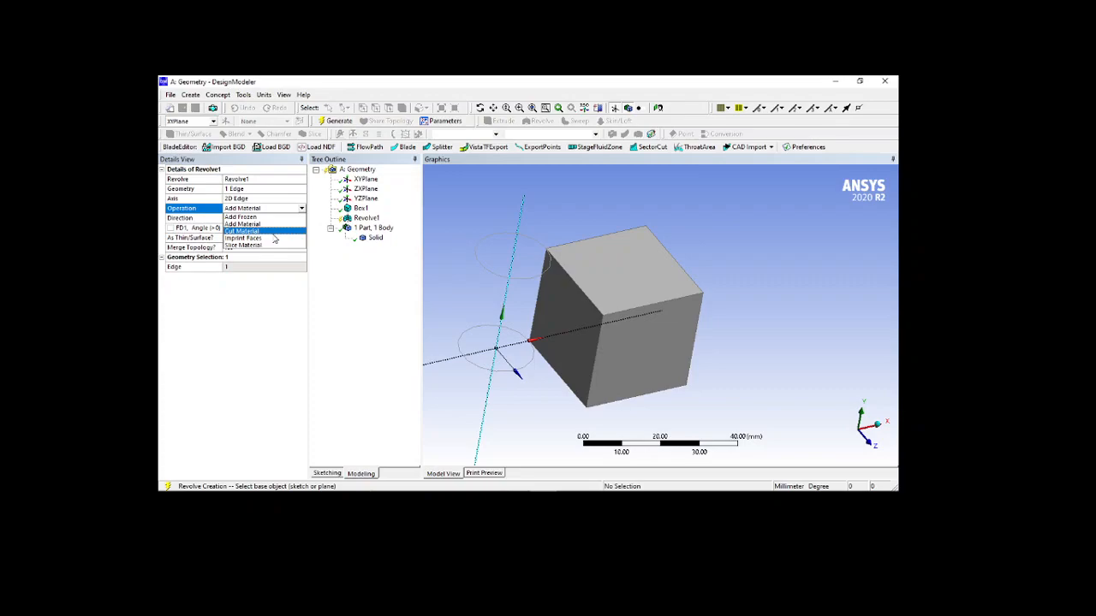
click(280, 201)
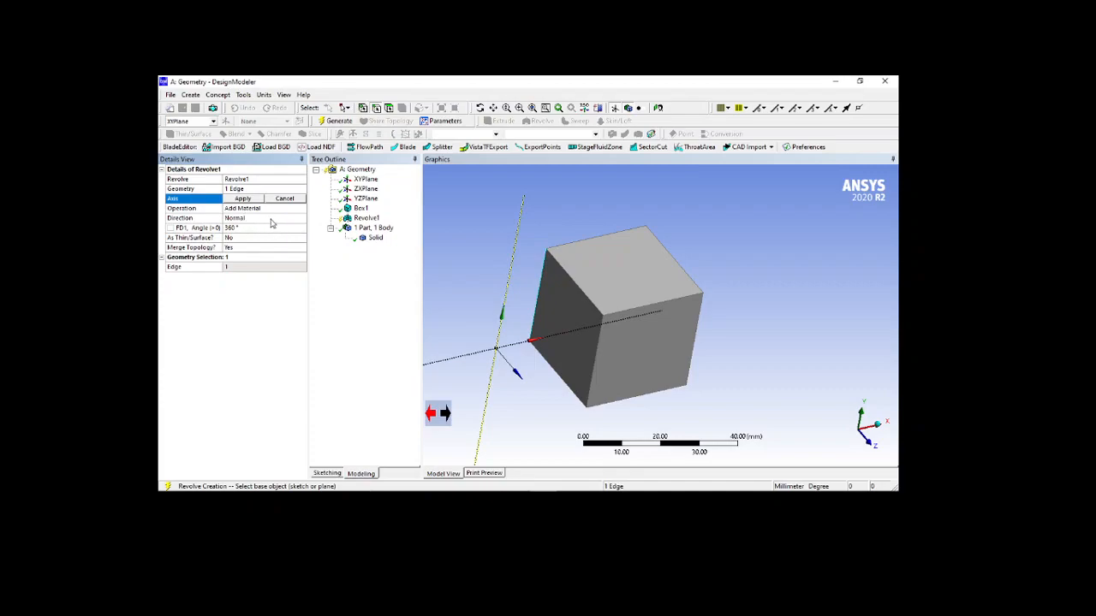
Set the revolve angle to 180° with the direction Normal.
click(302, 221)
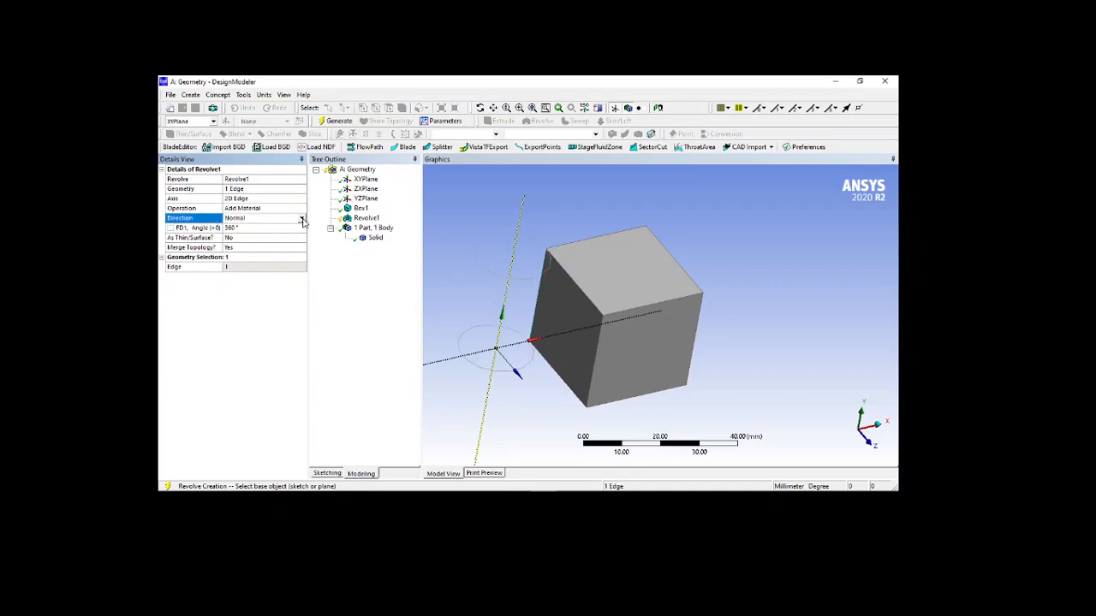
click(301, 219)
click(248, 234)
click(249, 229)
text(180)
key(Return)
click(274, 219)
click(302, 218)
click(283, 229)
Make the revolve thin with 5 mm inward and 5 mm outward thickness, and generate it.
click(246, 239)
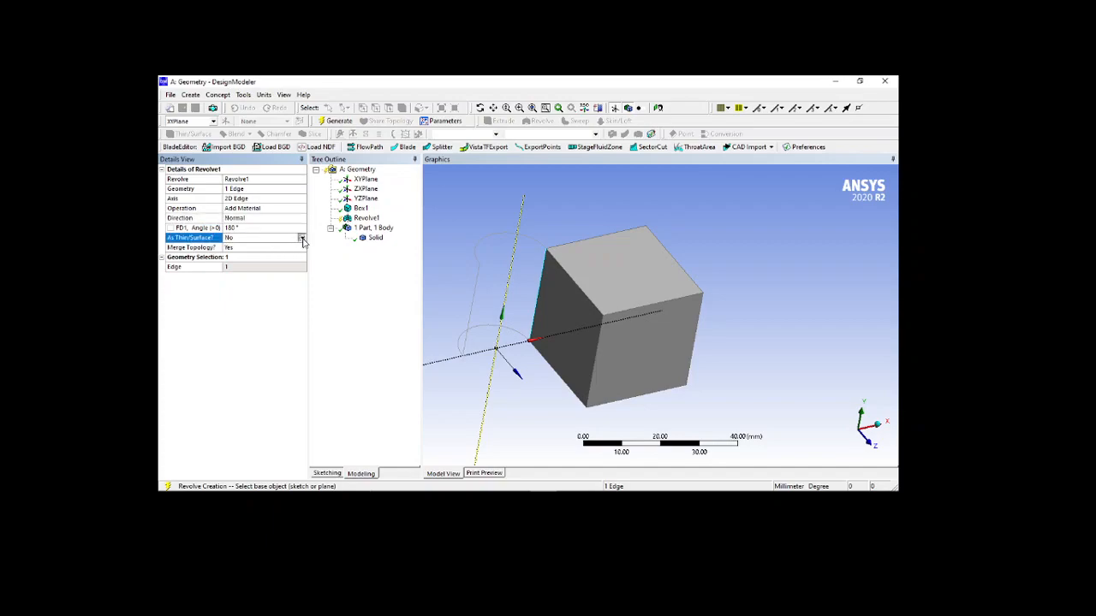
click(301, 239)
click(271, 255)
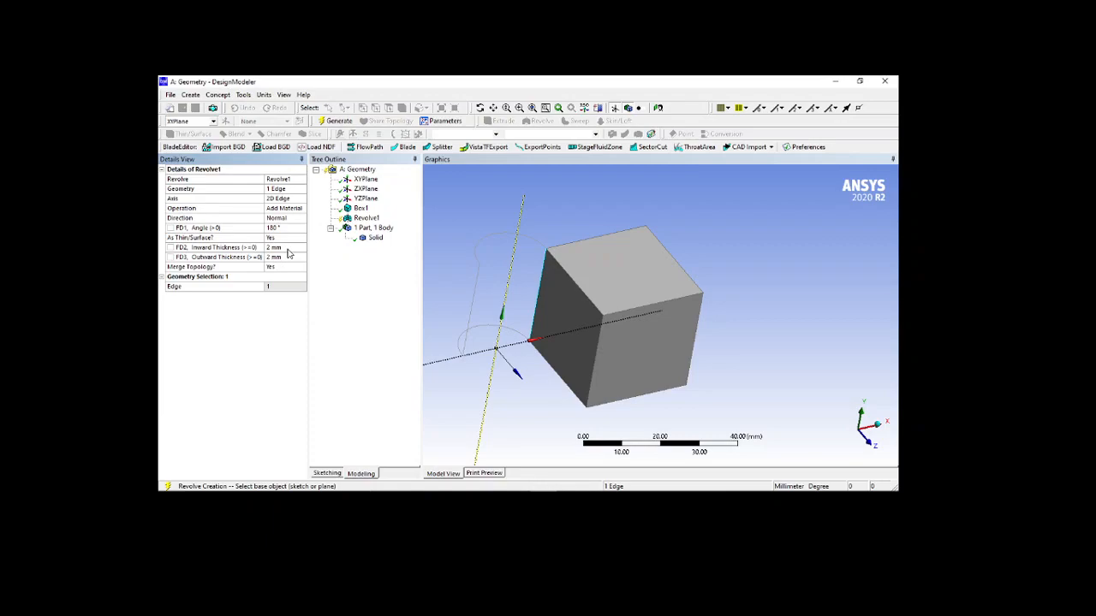
click(288, 248)
text(5)
key(Return)
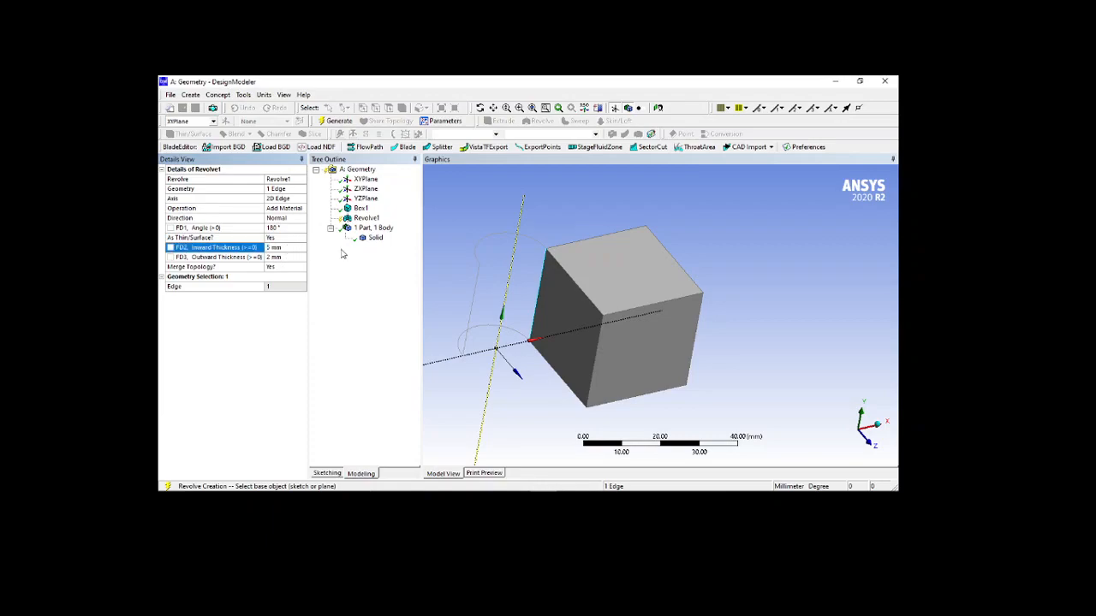
click(282, 256)
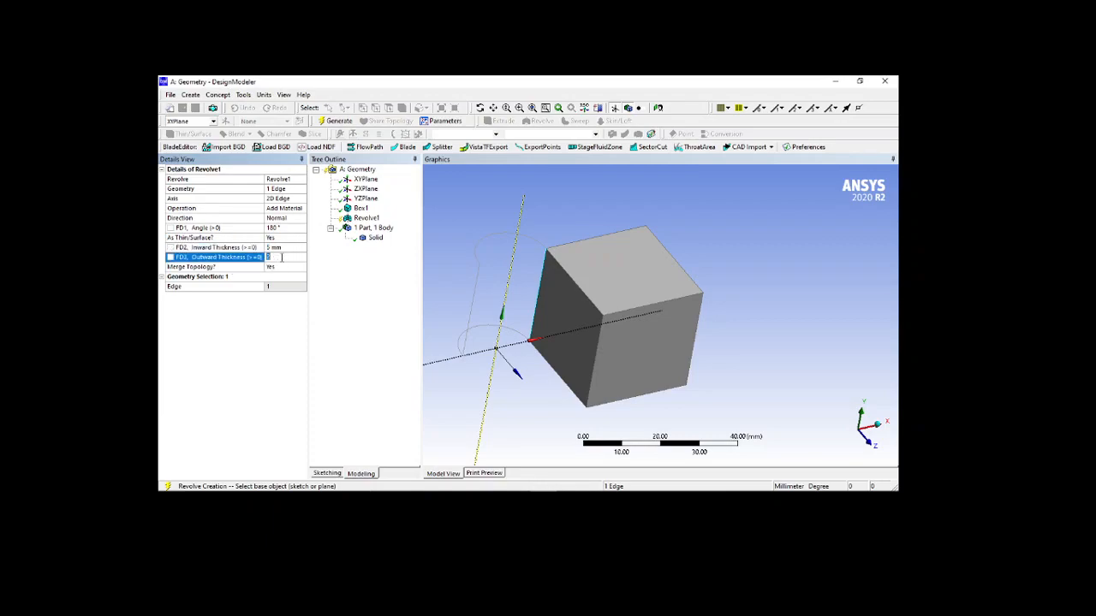
click(342, 122)
mouse_move(466, 337)
middle_down()
mouse_move(516, 316)
mouse_move(478, 337)
mouse_move(478, 351)
middle_up()
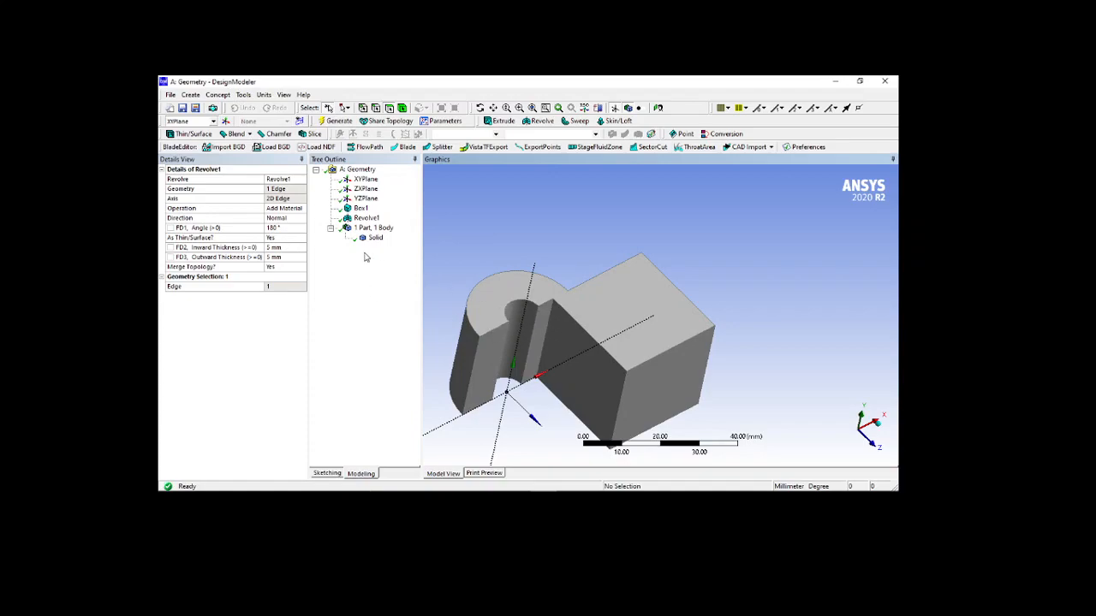
Change the revolve direction to Reversed and regenerate the model.
click(295, 219)
click(302, 219)
click(298, 238)
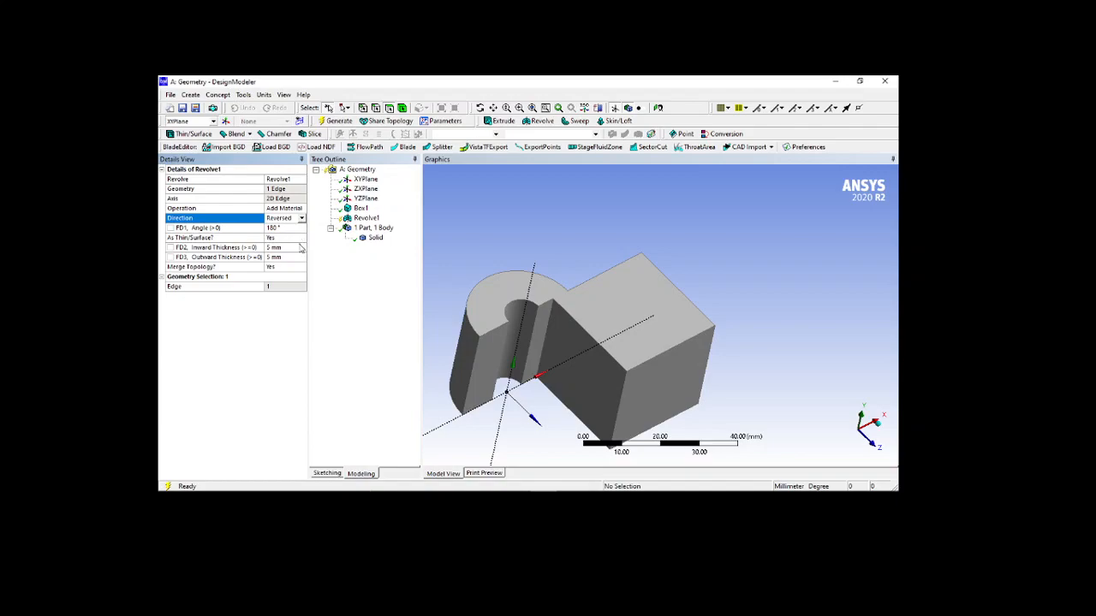
click(340, 121)
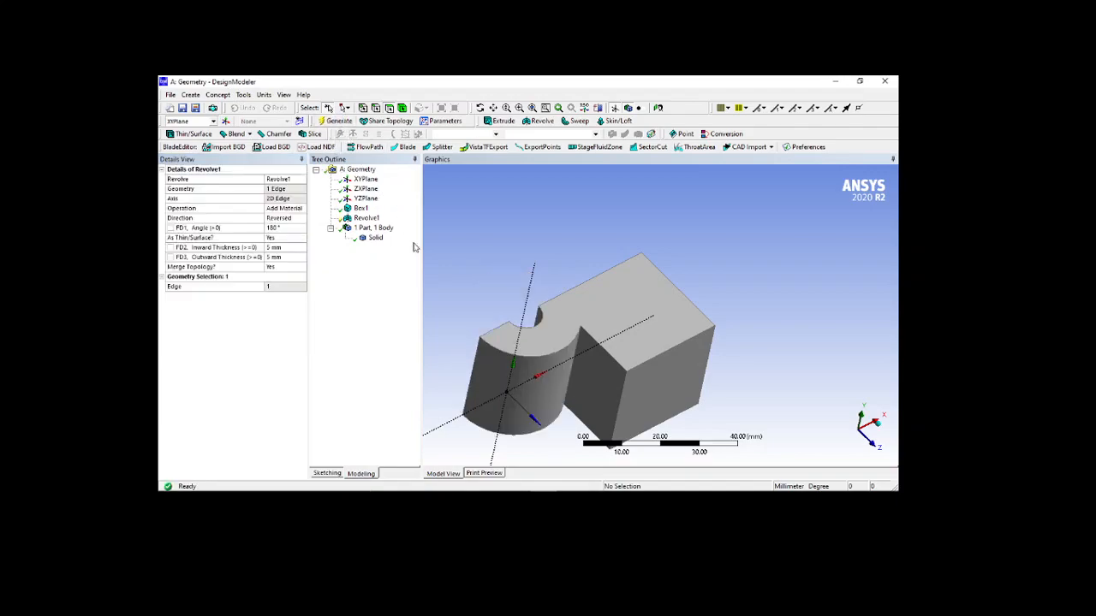
middle_drag(622, 343, 582, 317)
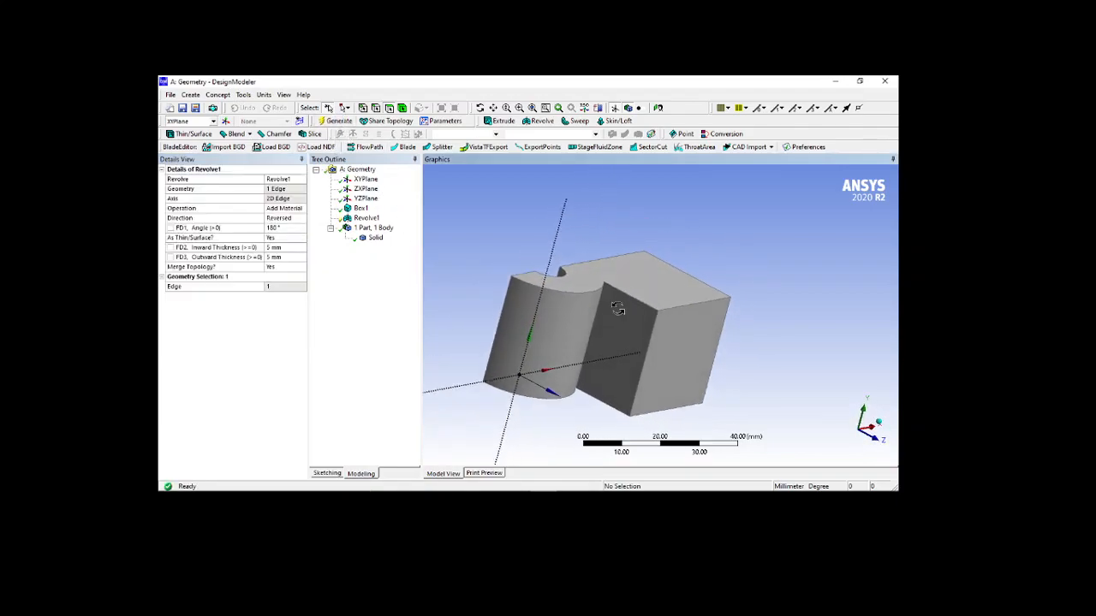
Switch the revolve direction to Both - Symmetric and regenerate the model.
click(300, 220)
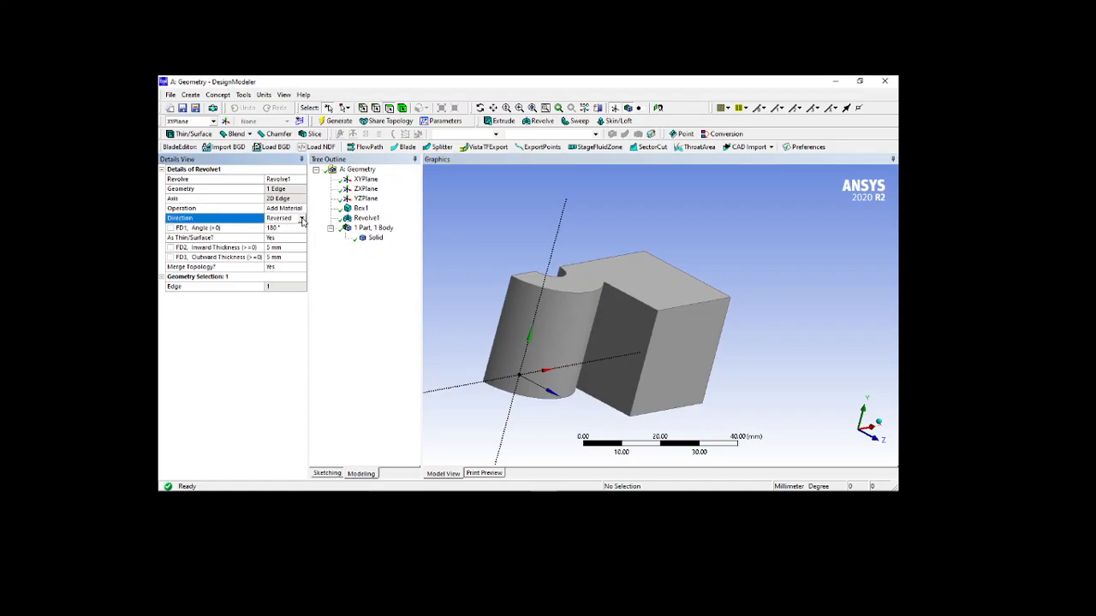
click(302, 219)
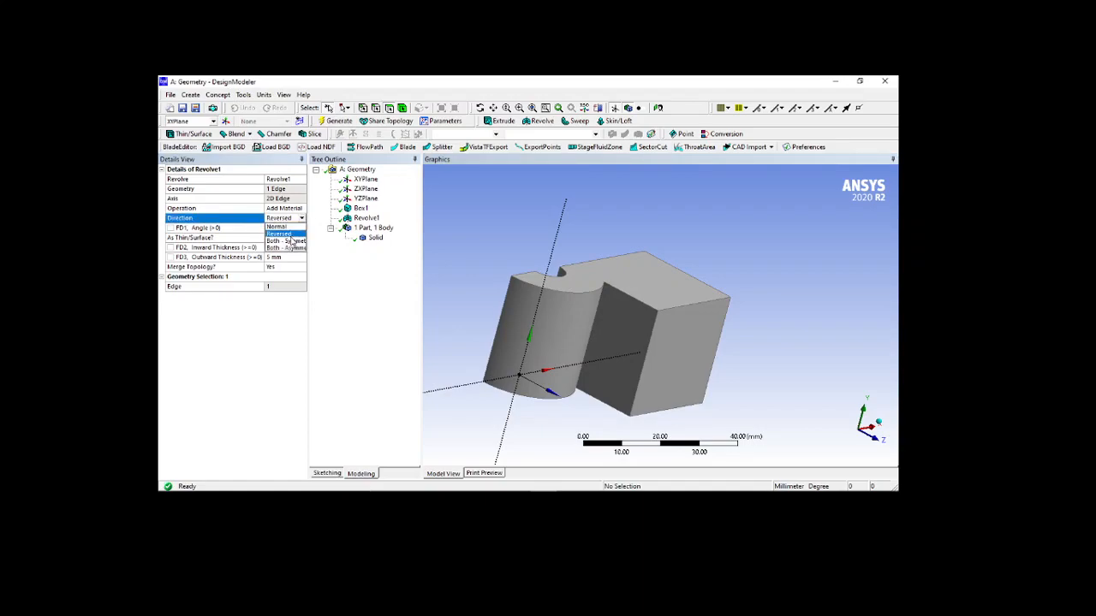
click(292, 241)
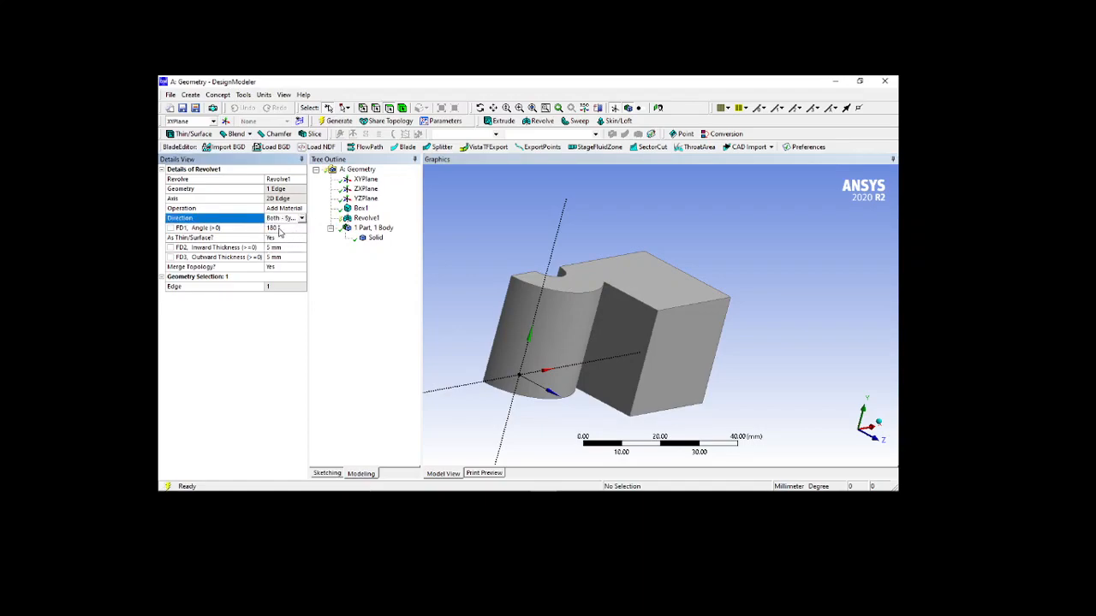
click(340, 126)
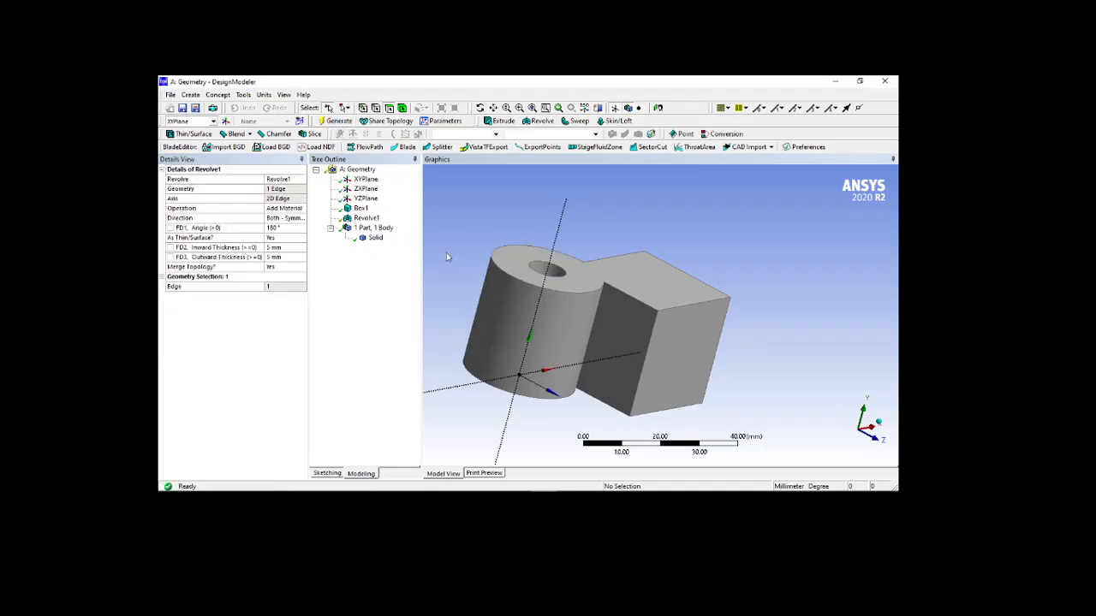
mouse_move(593, 314)
middle_down()
mouse_move(593, 329)
mouse_move(581, 314)
middle_up()
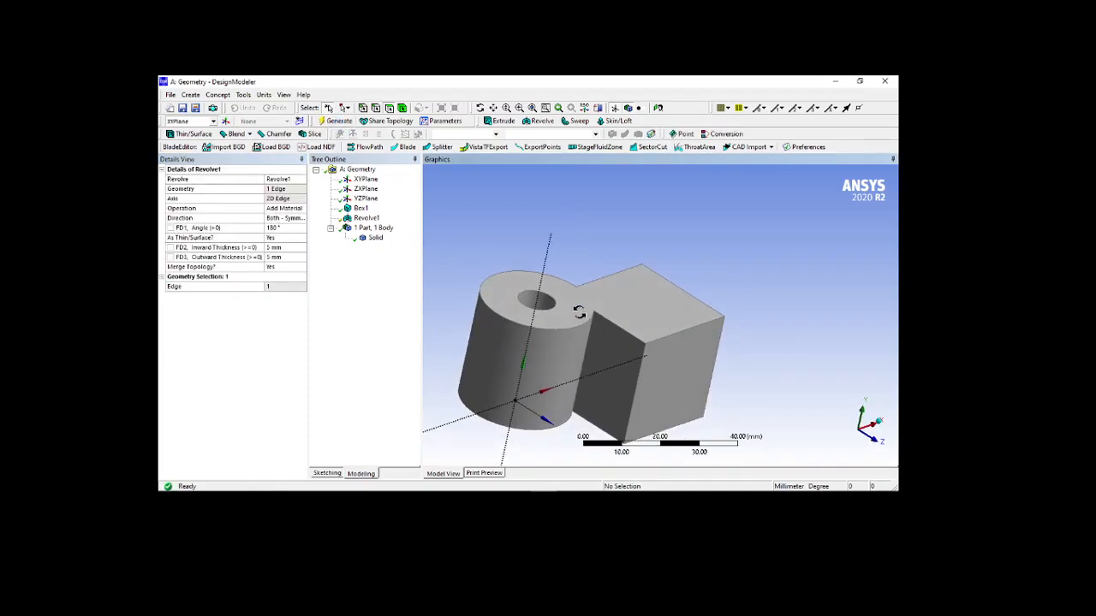
Set the symmetric revolve's angle to 90° and regenerate the model.
click(280, 227)
text(90)
key(Return)
click(337, 121)
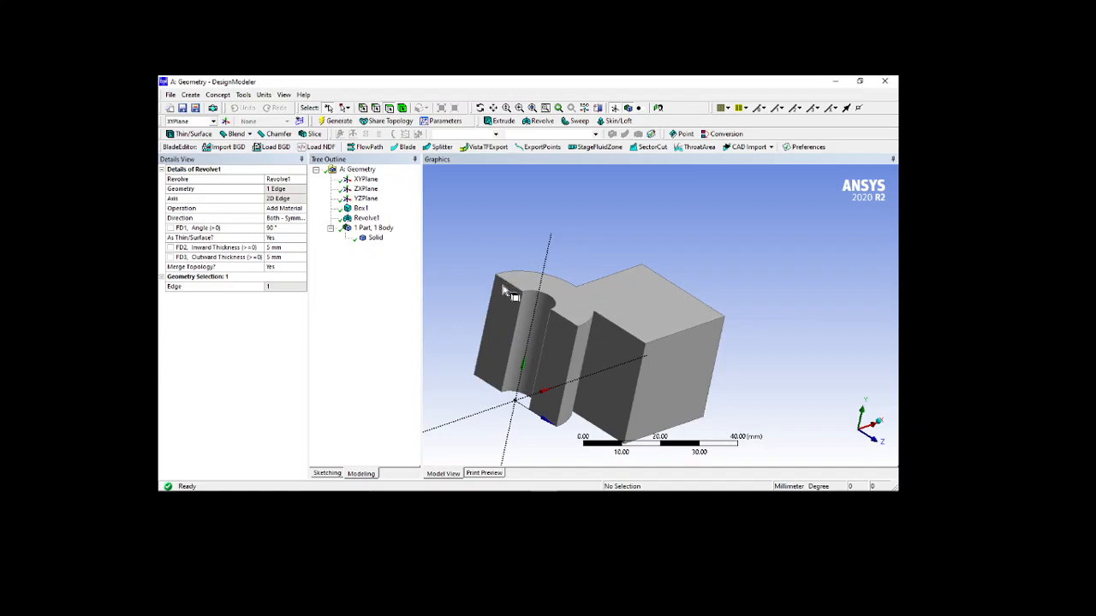
Set the revolve's inward thickness to 2 mm and regenerate the model.
click(292, 239)
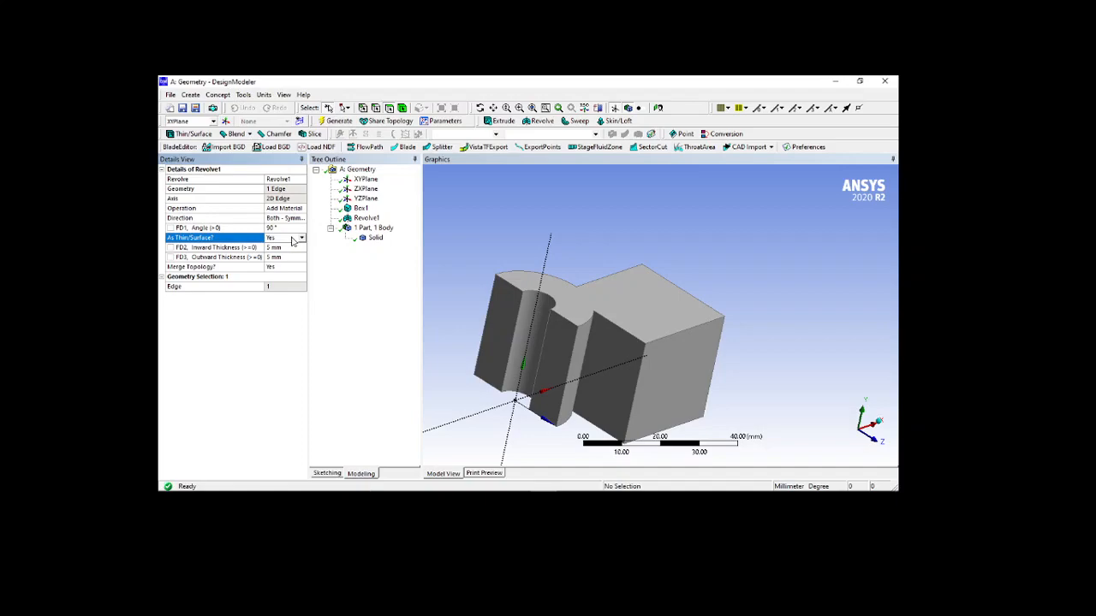
click(289, 248)
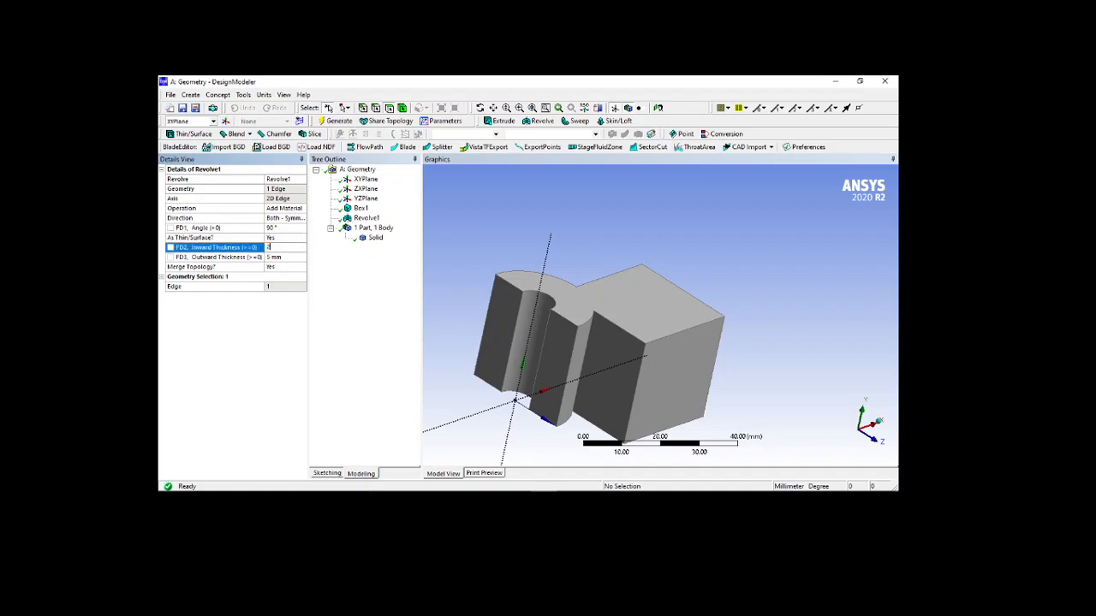
key(Return)
click(333, 121)
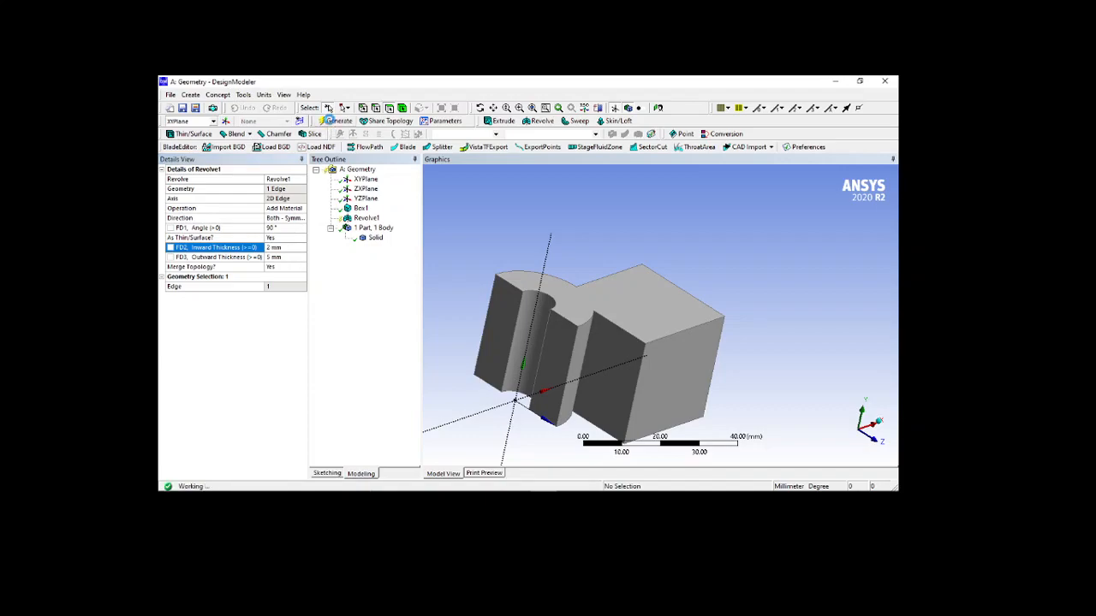
Set the revolve's outward thickness to 2 mm and regenerate the model.
click(291, 257)
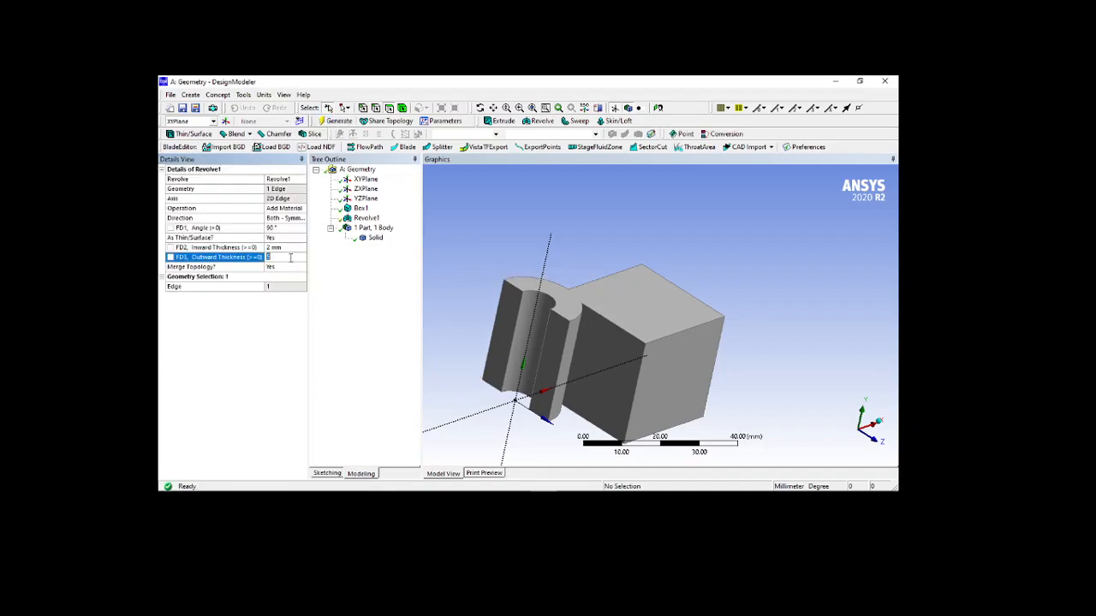
text(2)
key(Return)
click(335, 121)
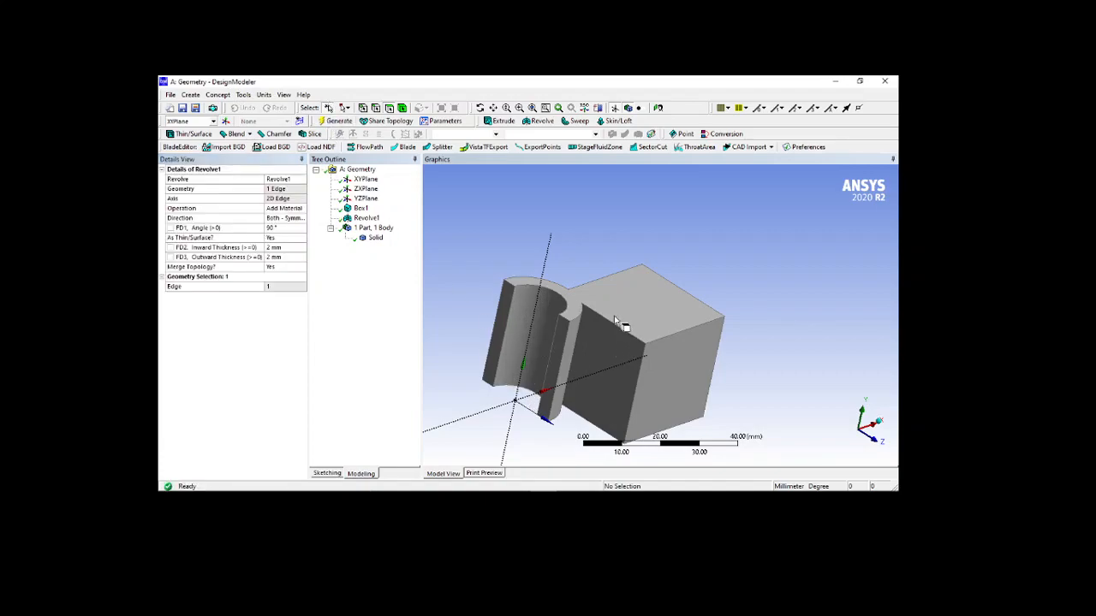
middle_drag(623, 324, 579, 339)
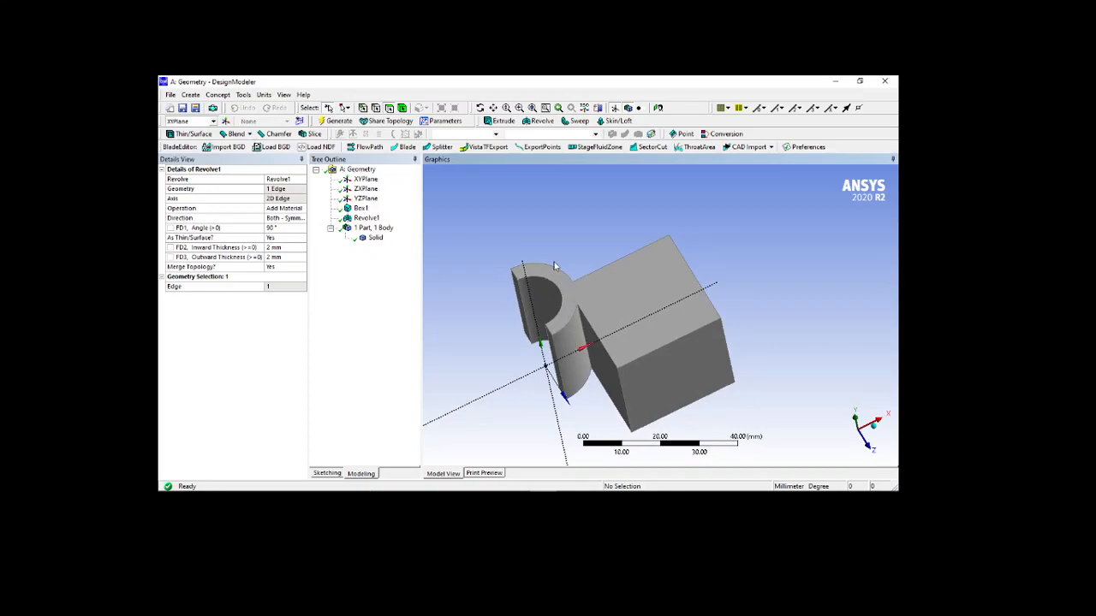
Set the revolve's Merge Topology option to No and regenerate the model.
click(293, 271)
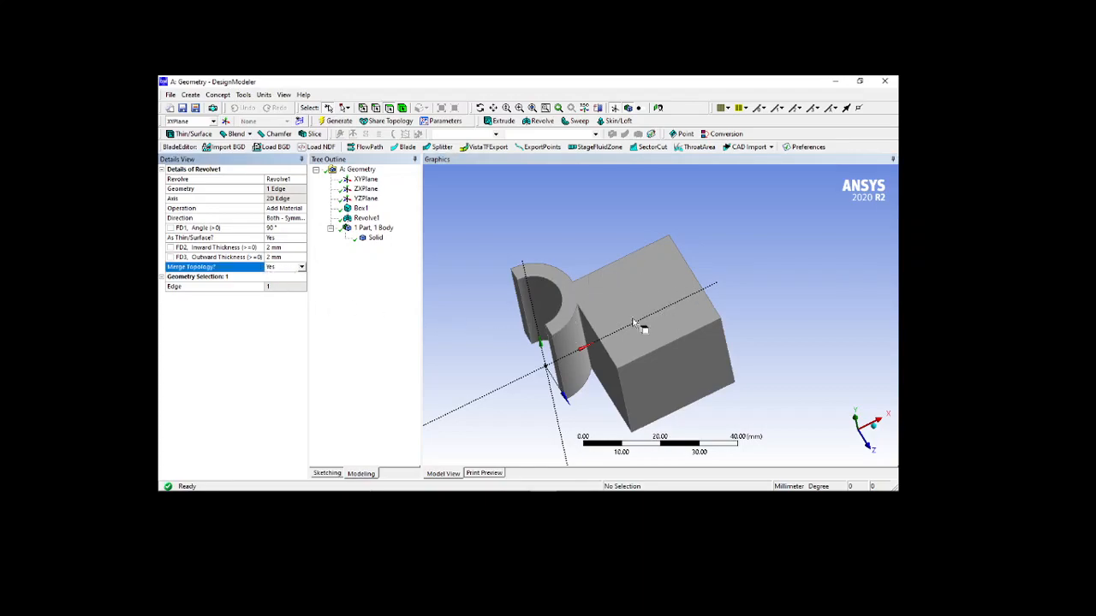
click(300, 268)
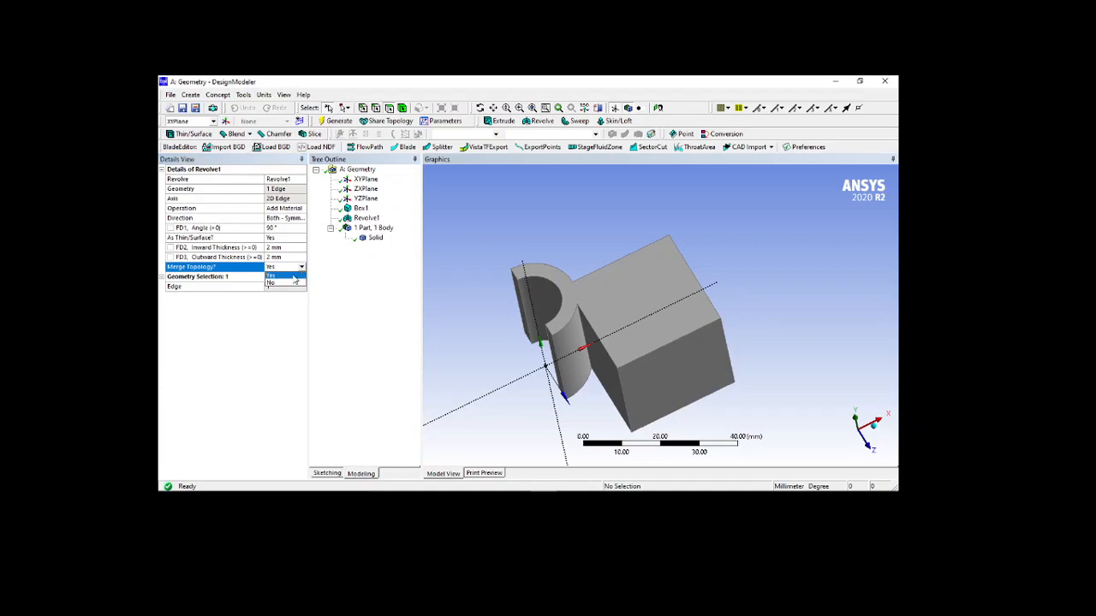
click(286, 287)
click(341, 120)
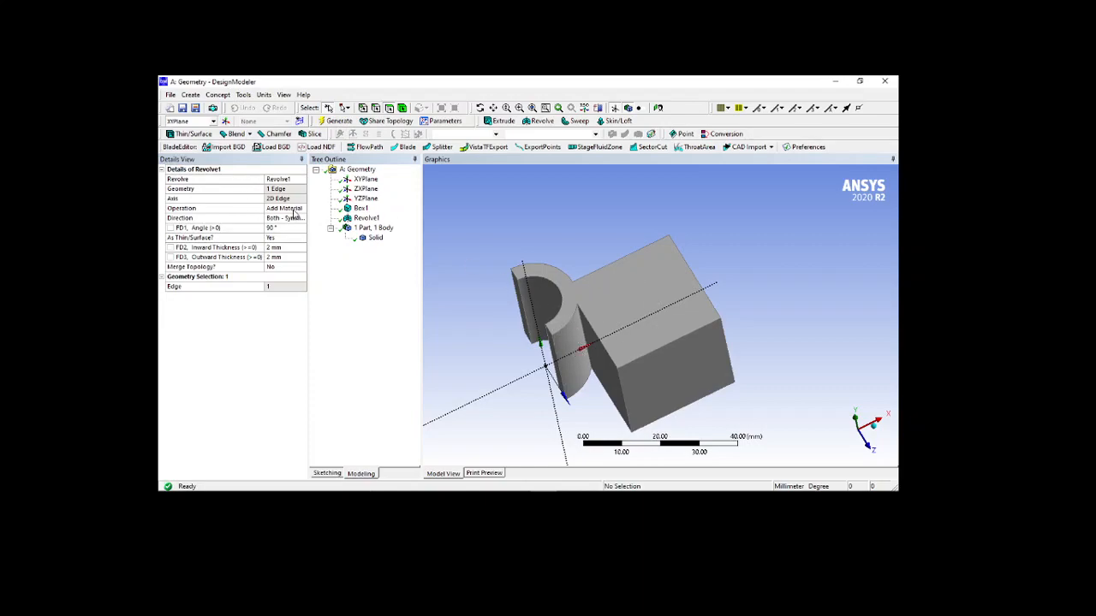
Change the revolve's operation to Add Frozen, regenerate the model and check that the box can be selected as a separate body.
click(291, 209)
click(301, 209)
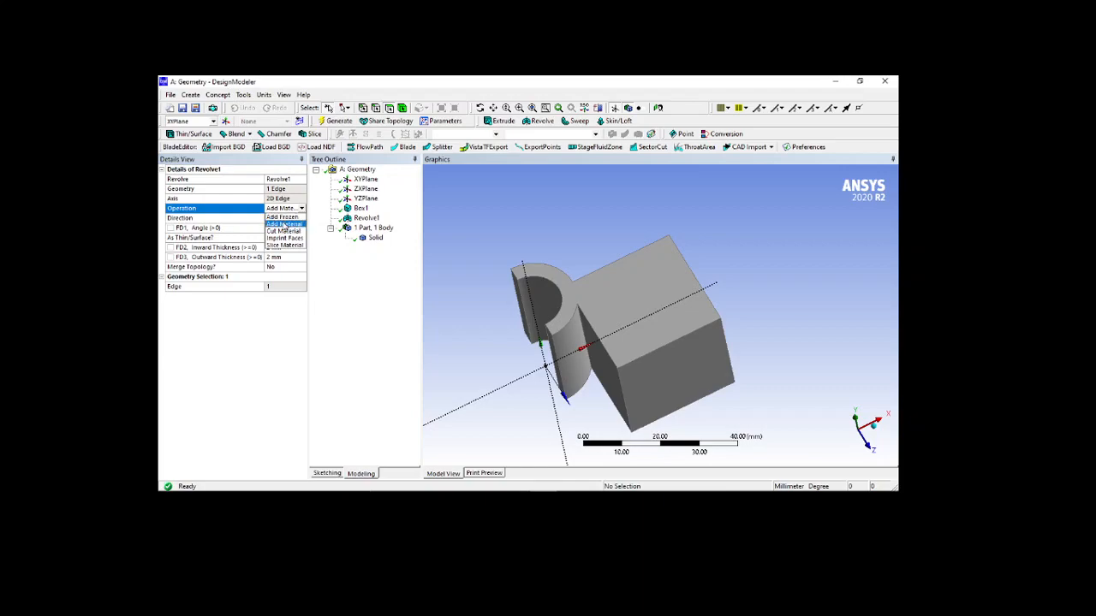
click(284, 221)
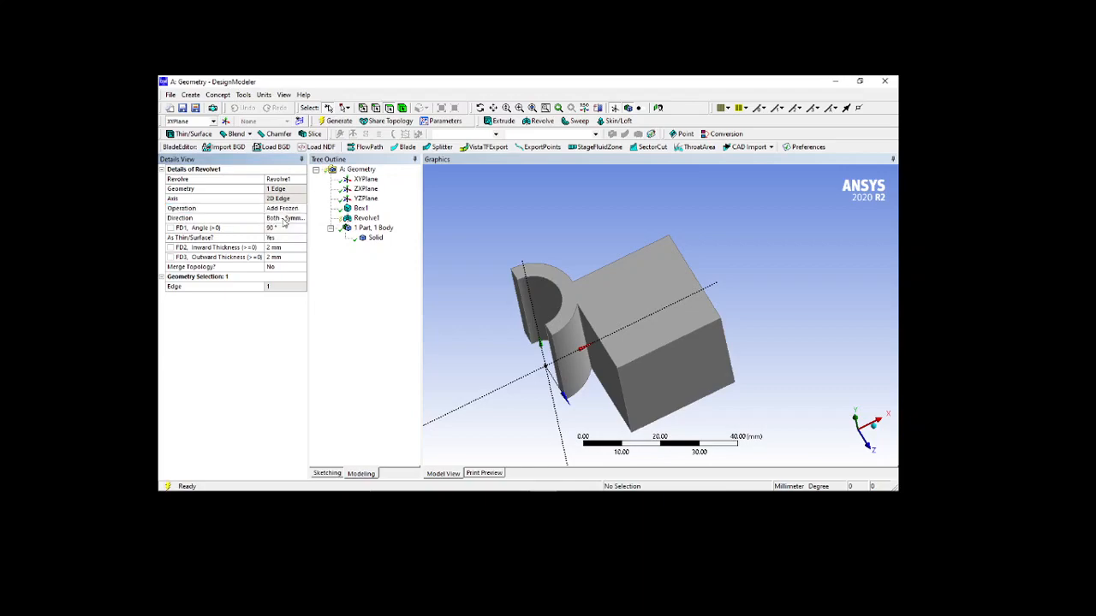
click(336, 120)
middle_drag(582, 333, 588, 334)
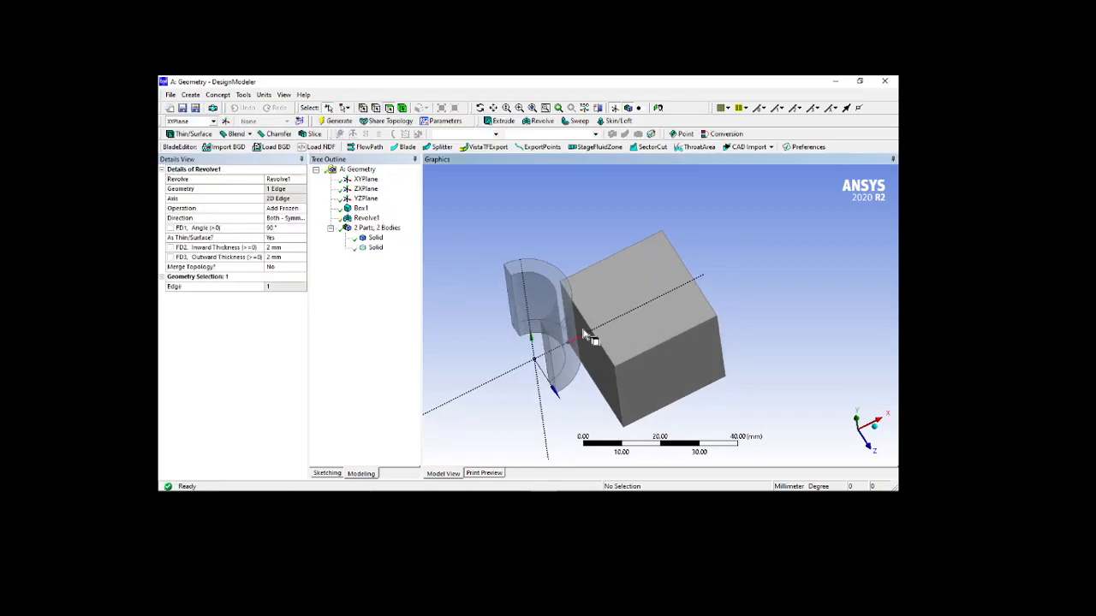
click(406, 110)
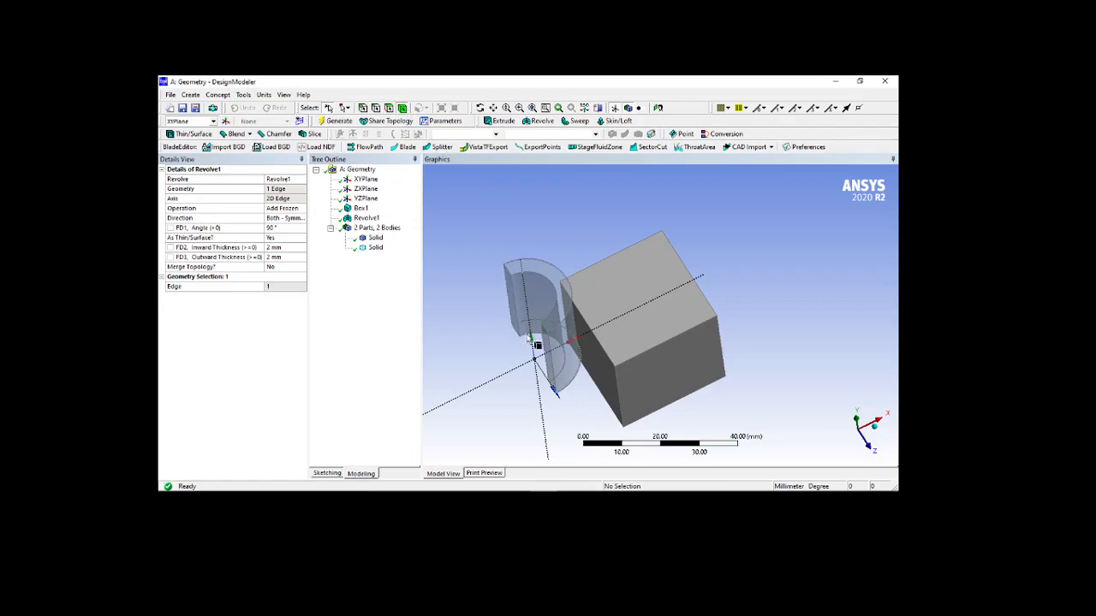
click(565, 335)
click(615, 339)
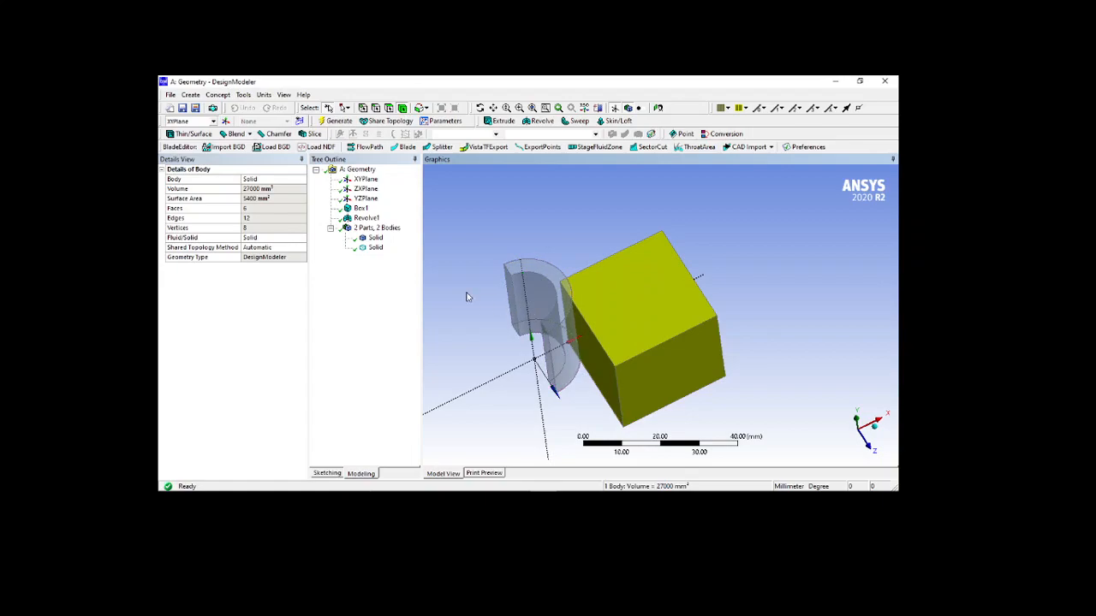
click(449, 195)
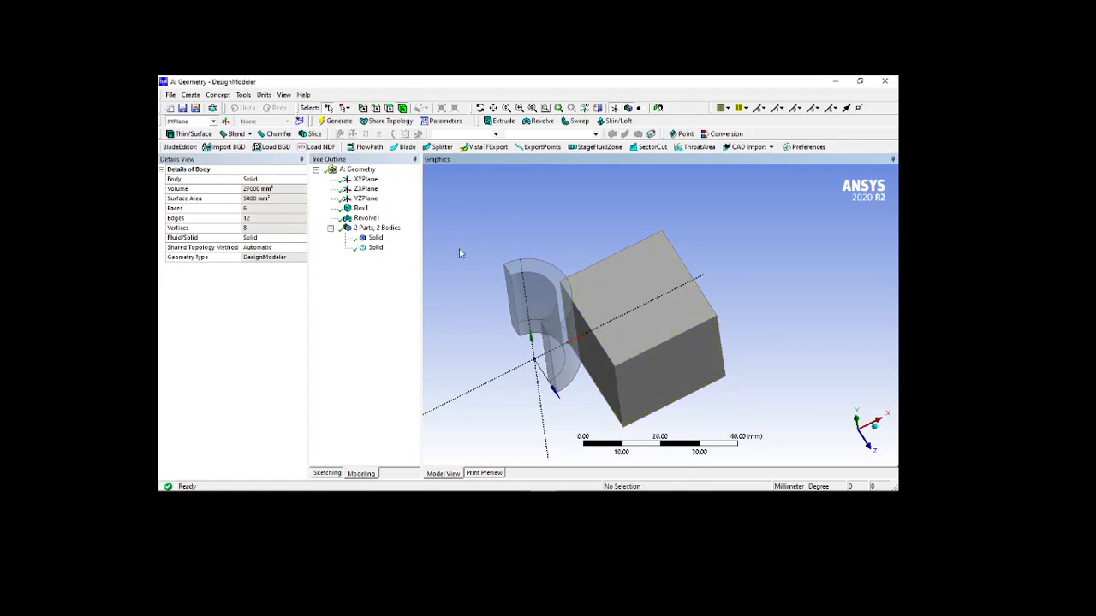
Delete the Revolve1 feature from the model.
click(366, 218)
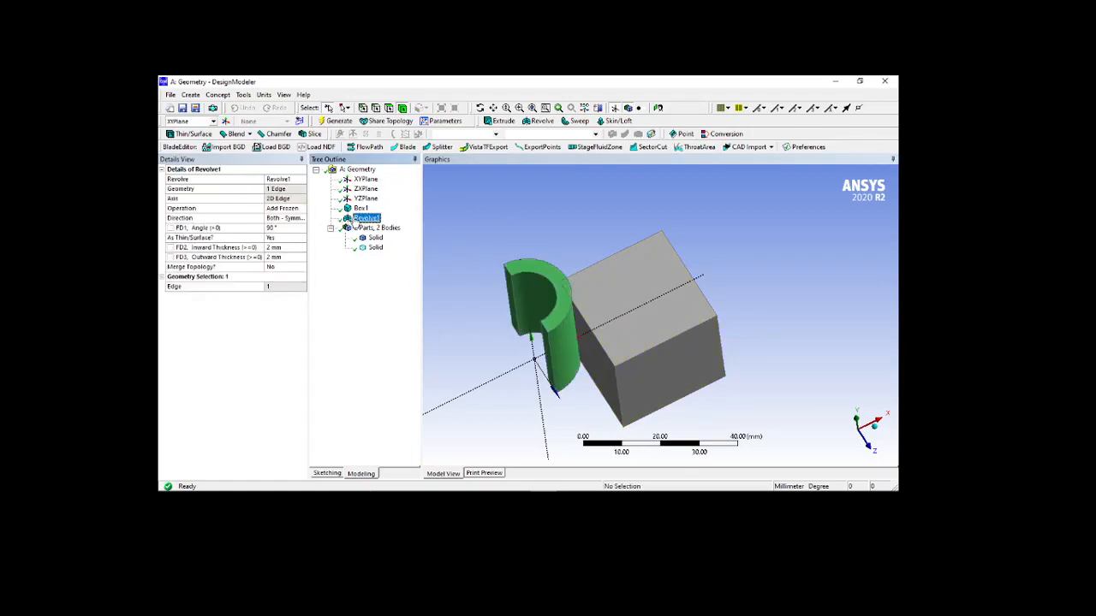
key(Delete)
key(Return)
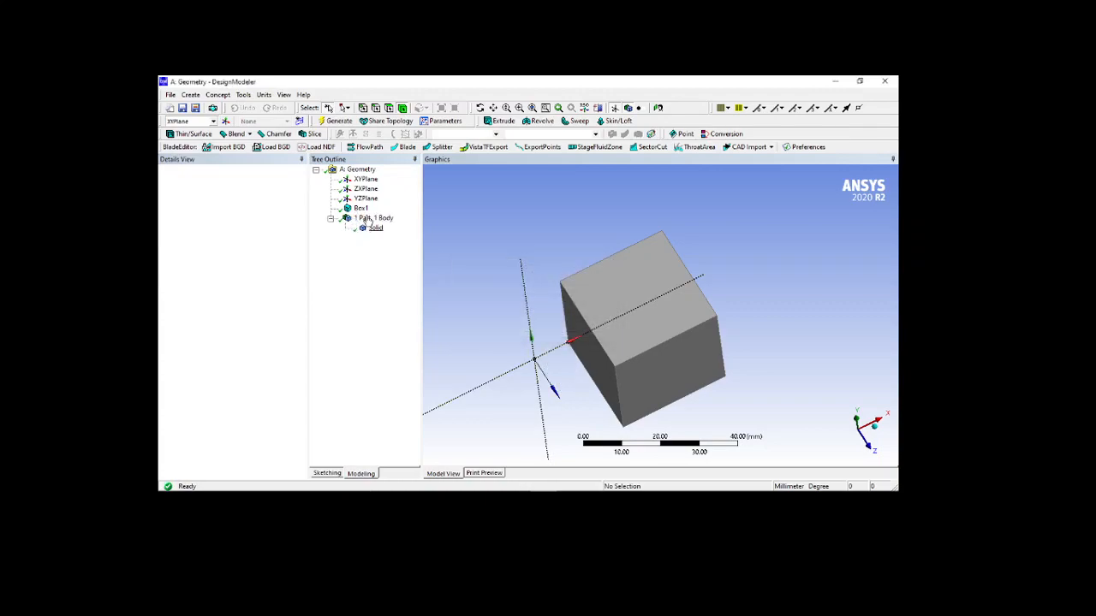
Start a new Revolve using the box's front vertical edge as geometry and the Y axis as its axis.
click(538, 121)
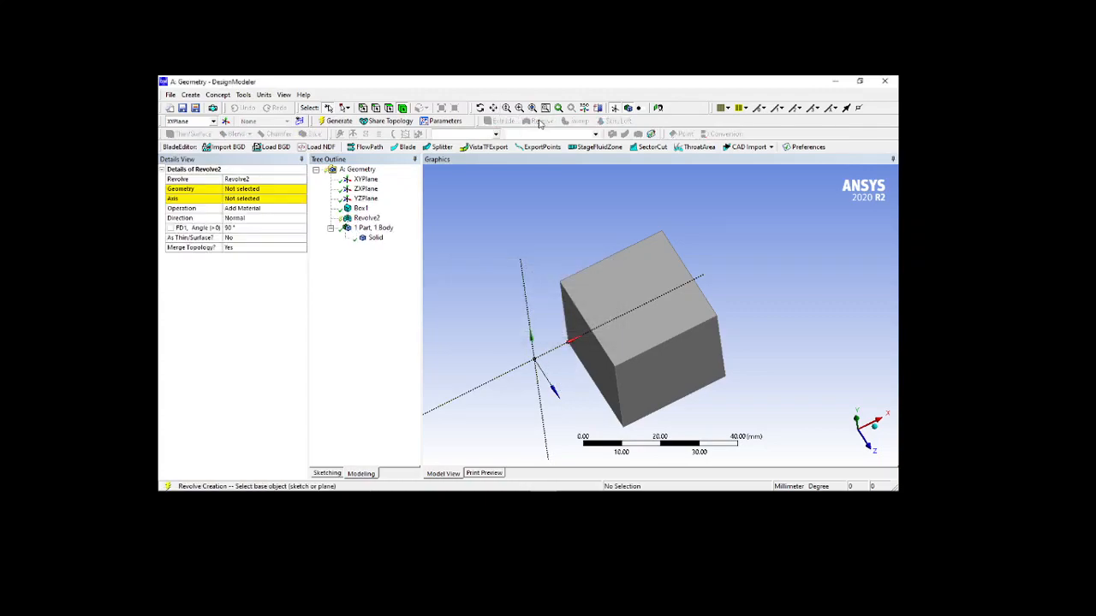
mouse_move(755, 272)
middle_down()
mouse_move(761, 249)
mouse_move(770, 251)
mouse_move(755, 253)
mouse_move(761, 268)
middle_up()
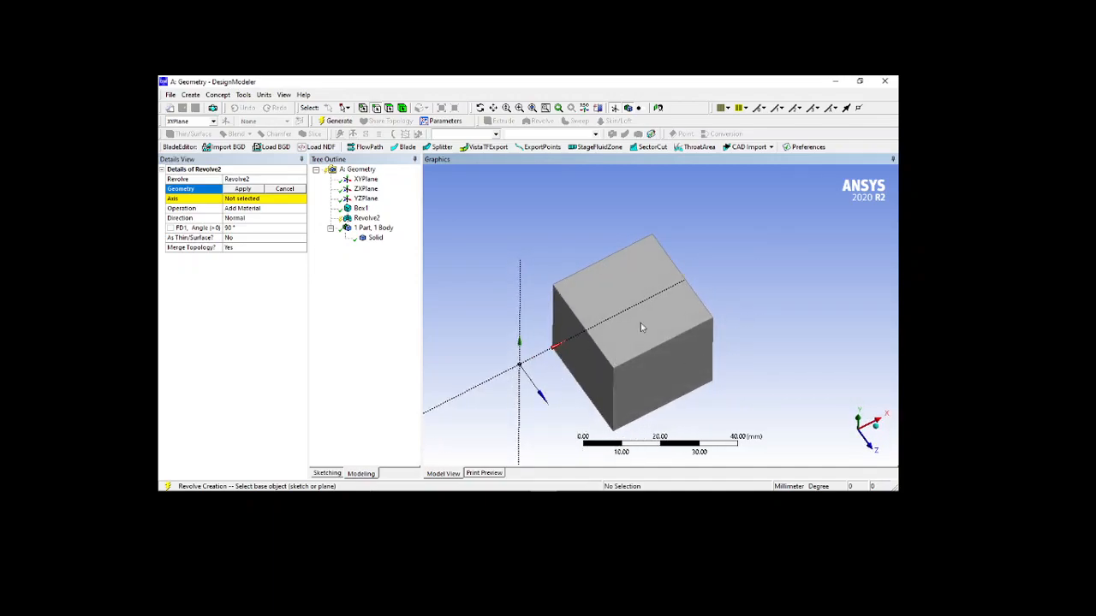
click(613, 383)
click(243, 189)
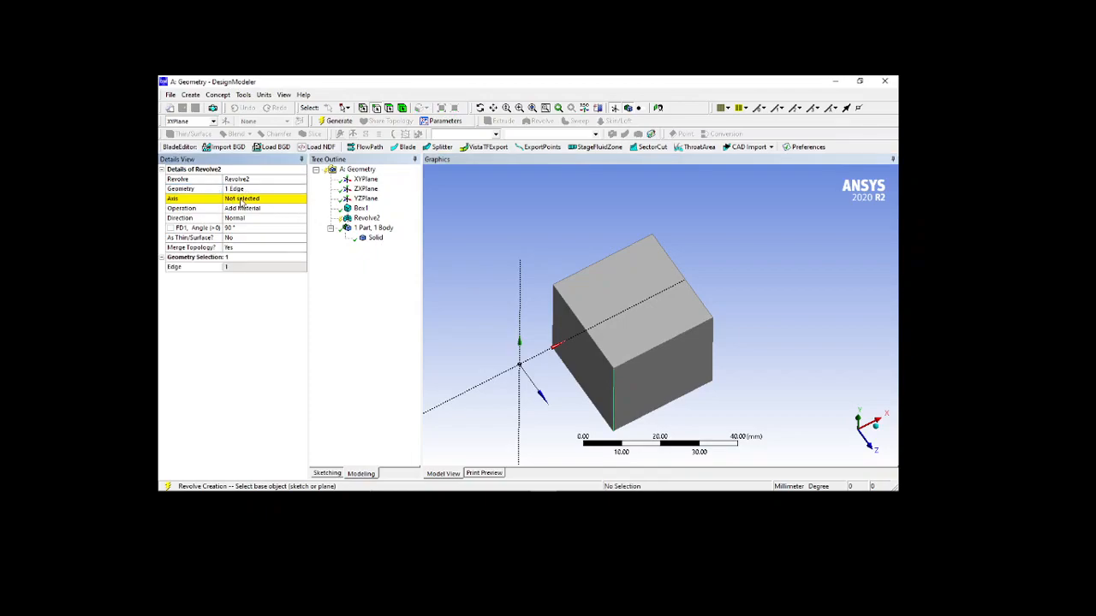
click(243, 200)
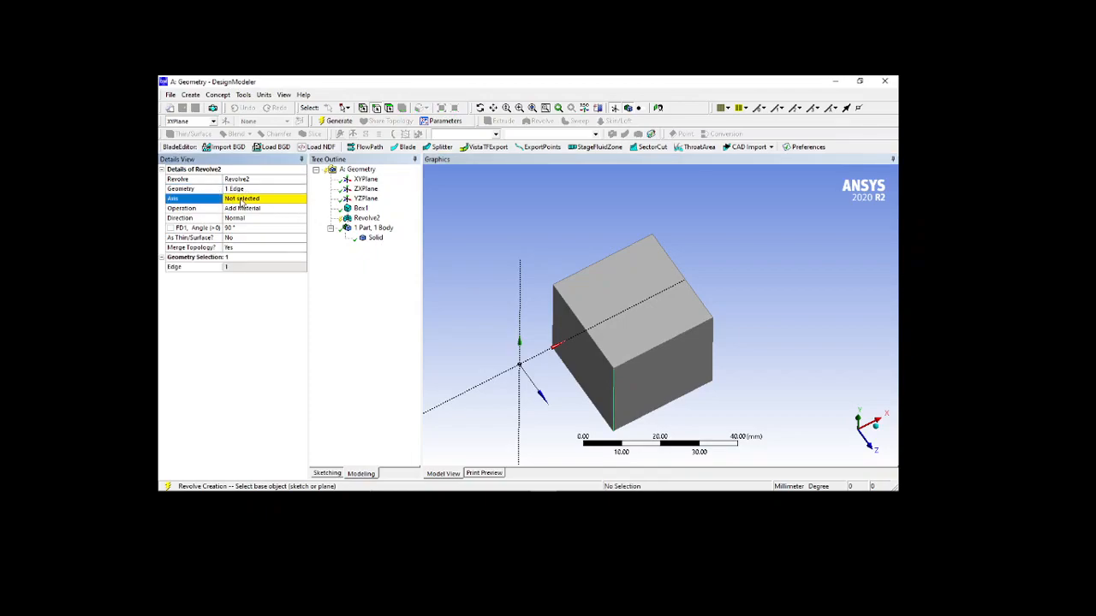
click(521, 315)
click(243, 198)
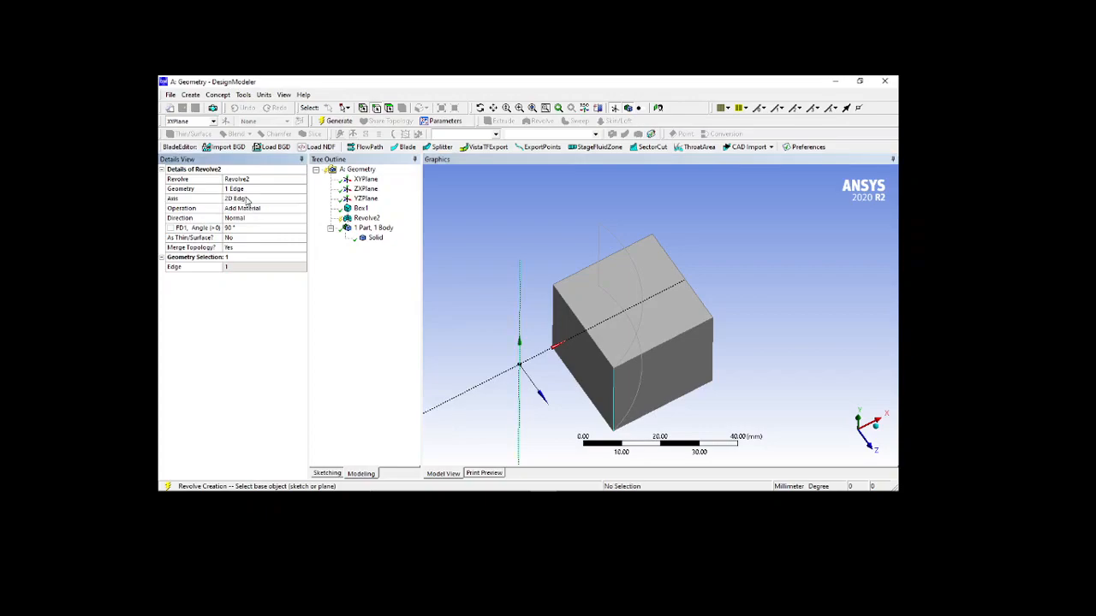
Set the new revolve's operation to Cut Material.
click(262, 213)
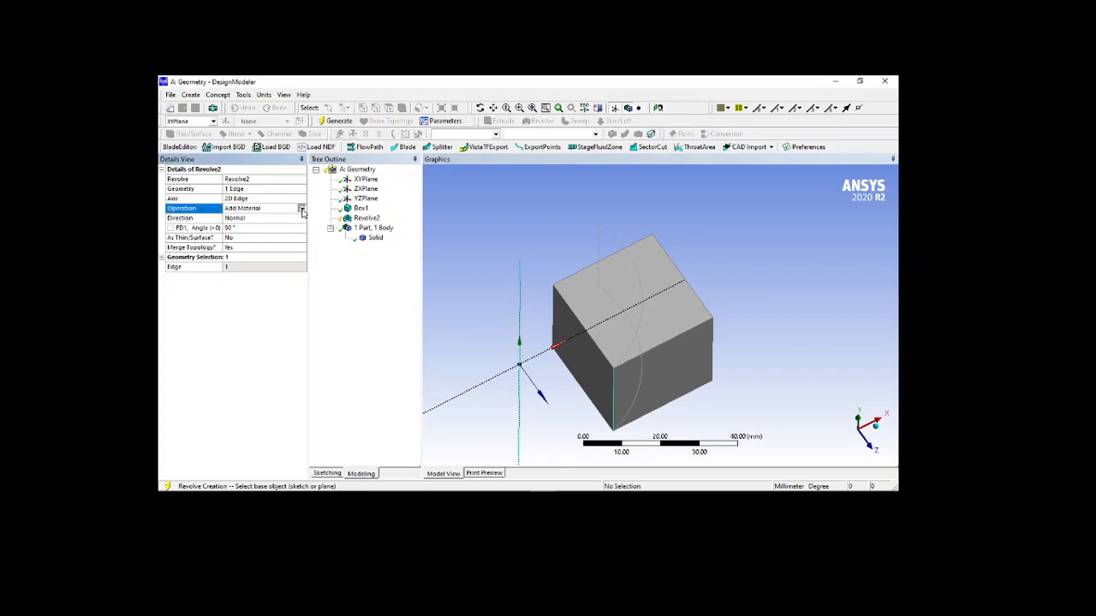
click(301, 209)
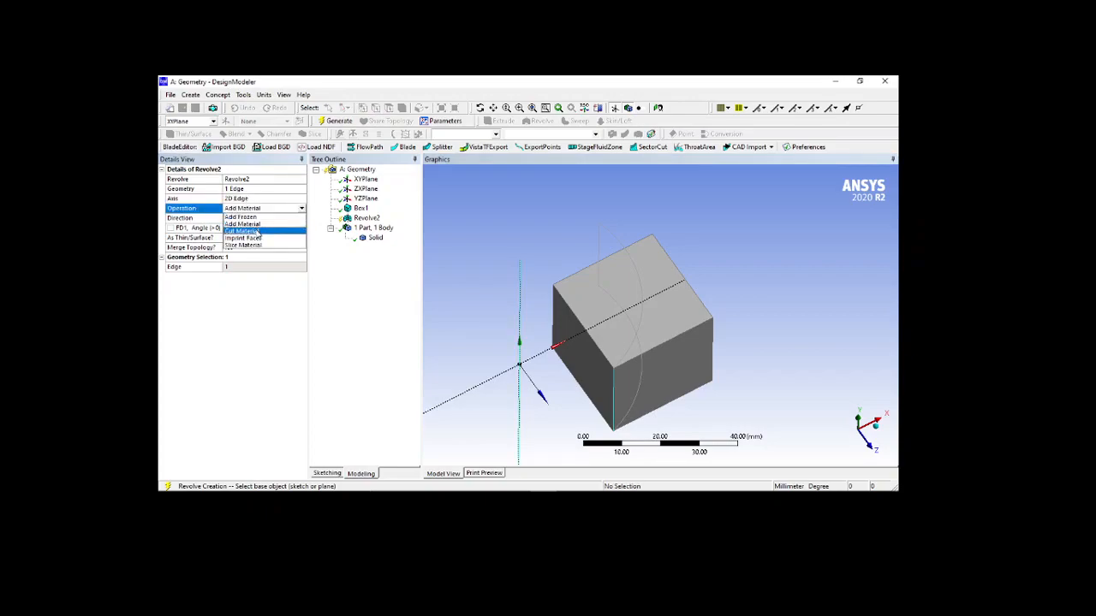
click(254, 231)
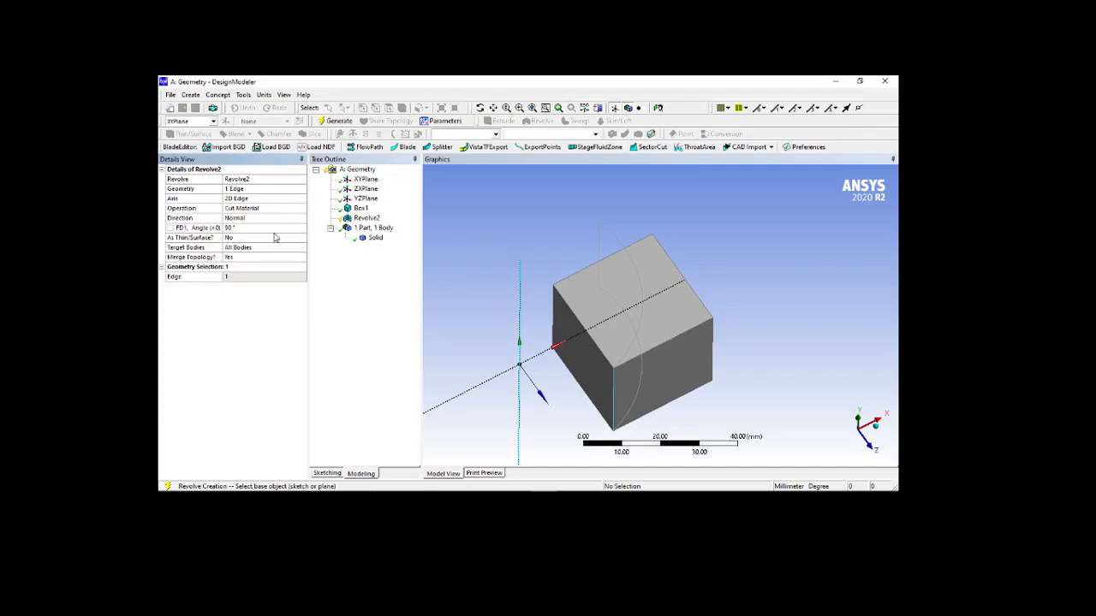
middle_drag(682, 287, 724, 288)
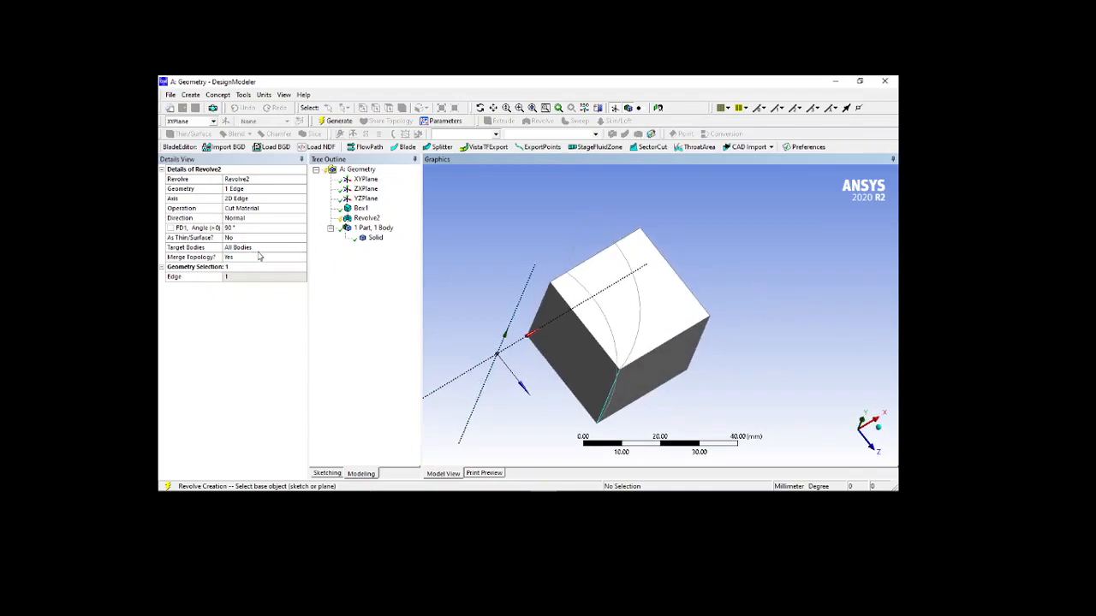
Set the revolve's As Thin/Surface option to Yes and generate the curved cut through the box.
click(270, 241)
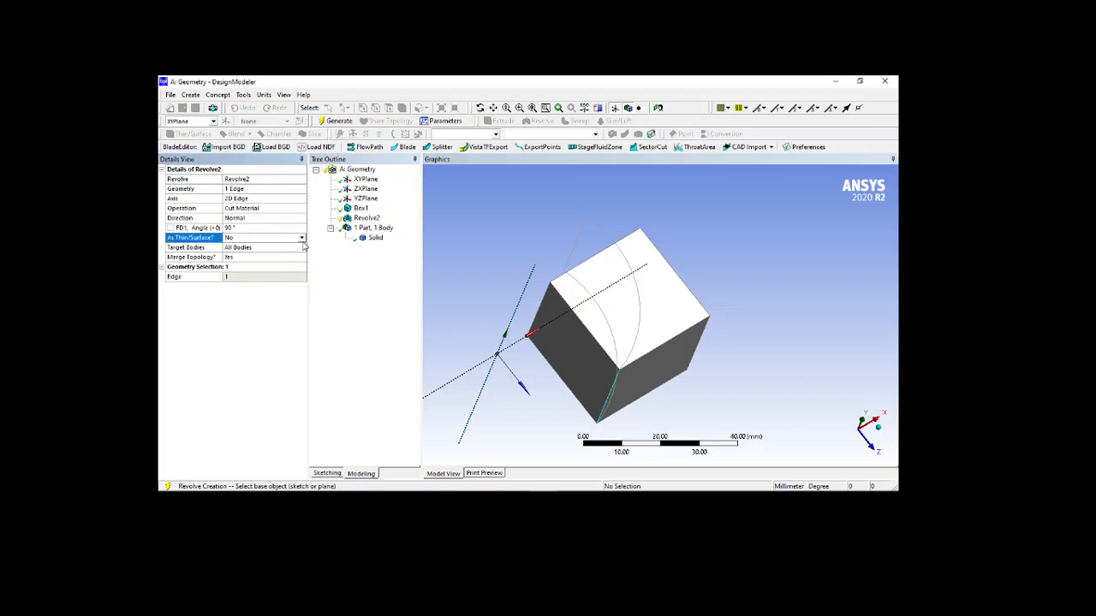
click(302, 240)
click(274, 256)
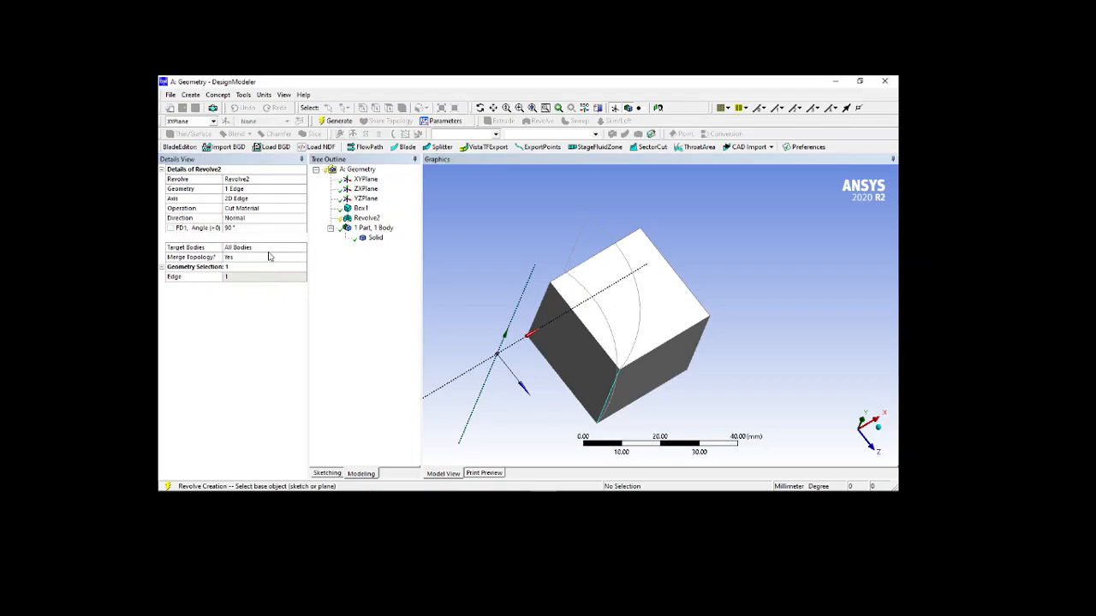
click(336, 121)
middle_drag(735, 301, 765, 348)
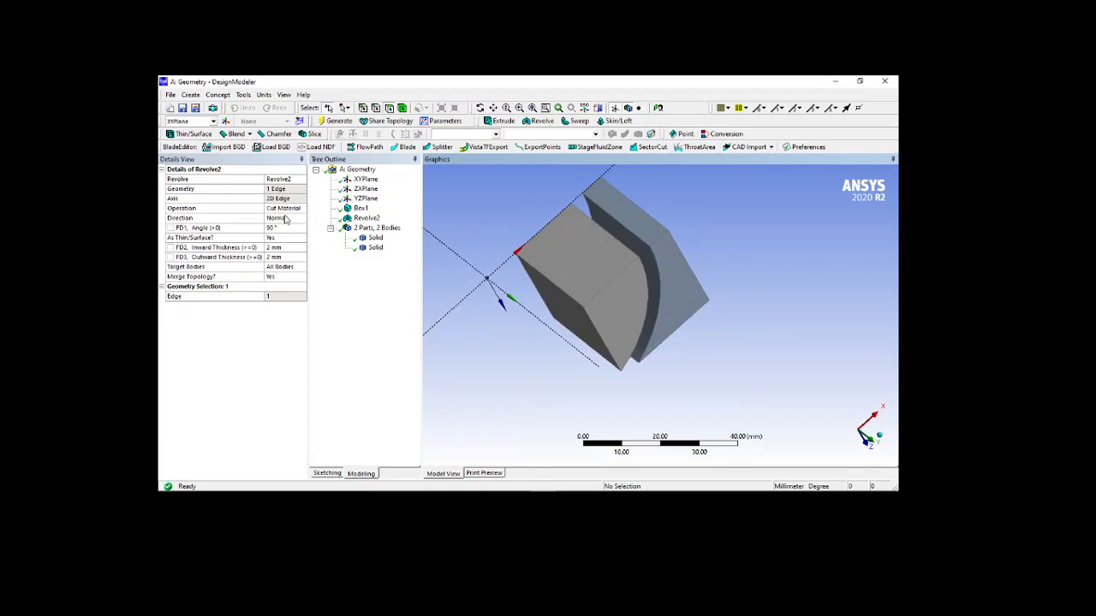
middle_drag(702, 342, 636, 252)
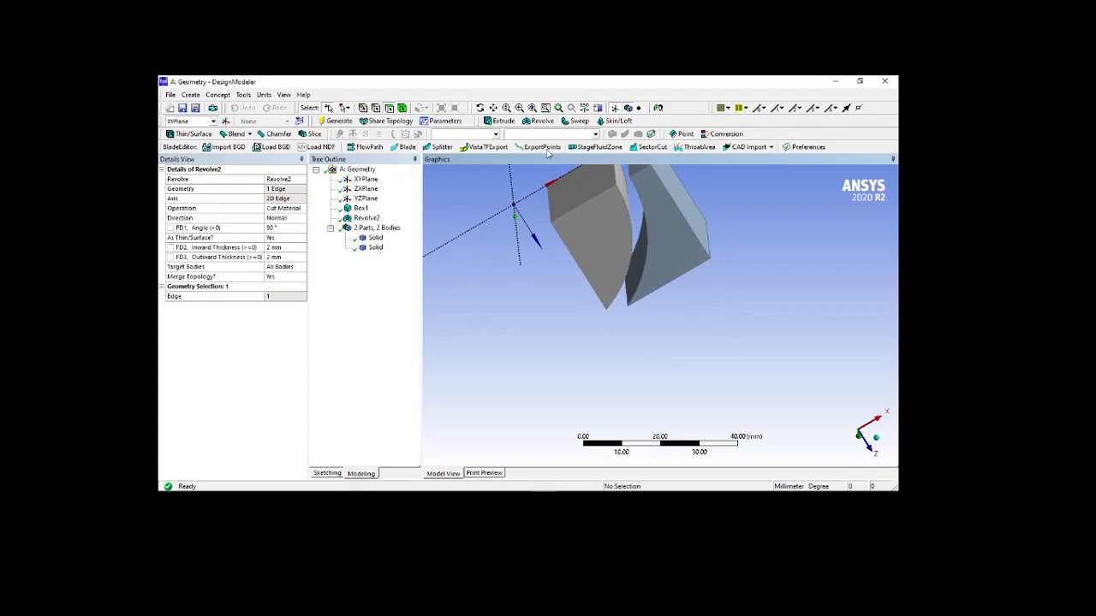
middle_drag(704, 345, 625, 352)
Change the revolve's operation to Imprint Faces and regenerate the model.
click(289, 209)
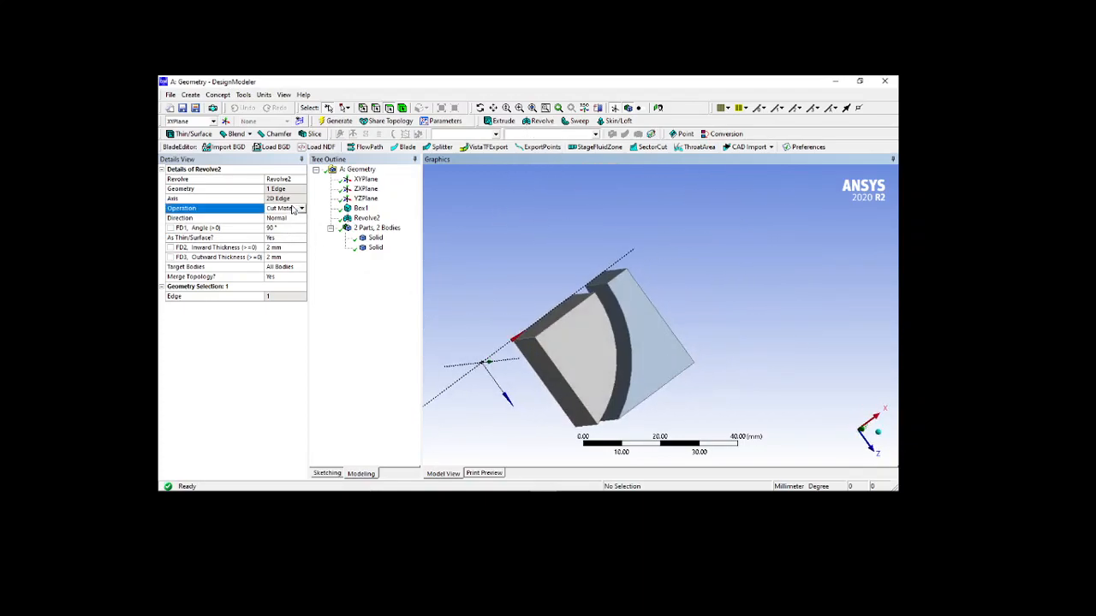
click(293, 209)
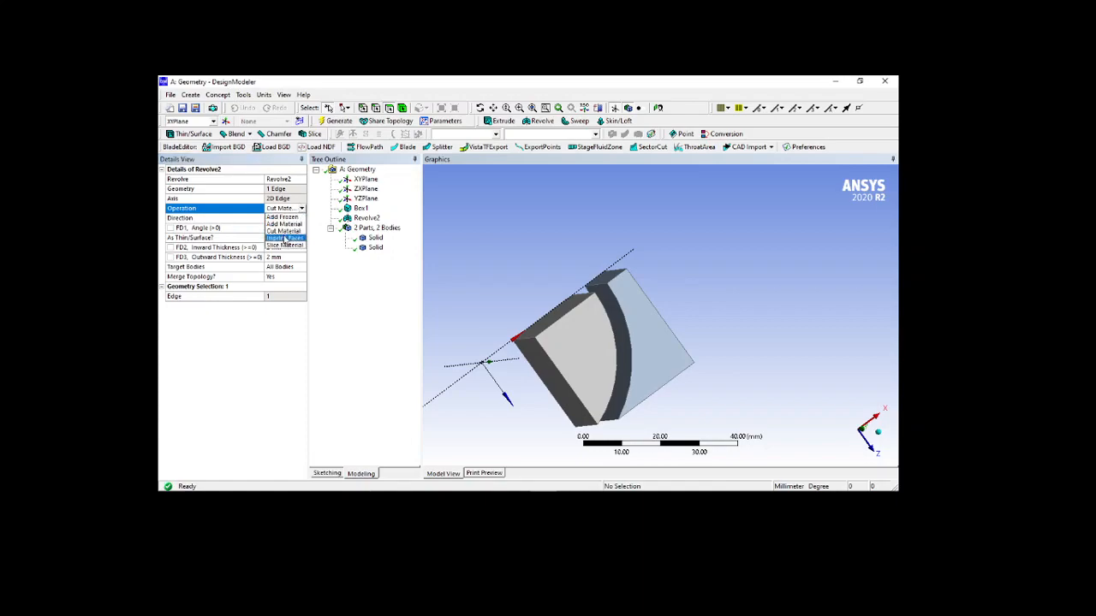
click(285, 238)
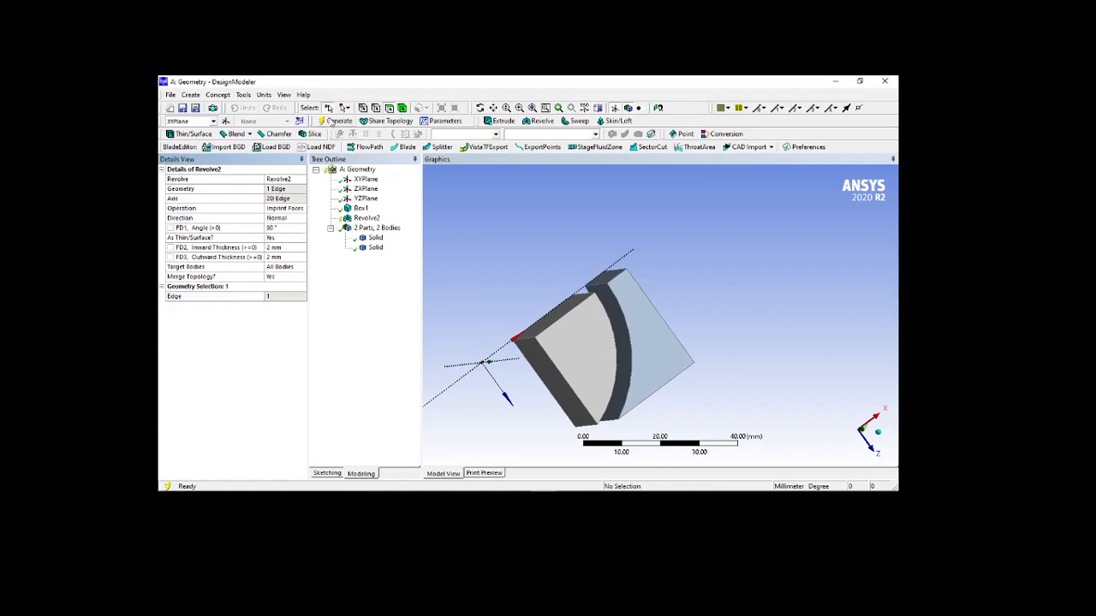
click(335, 121)
middle_drag(764, 352, 678, 278)
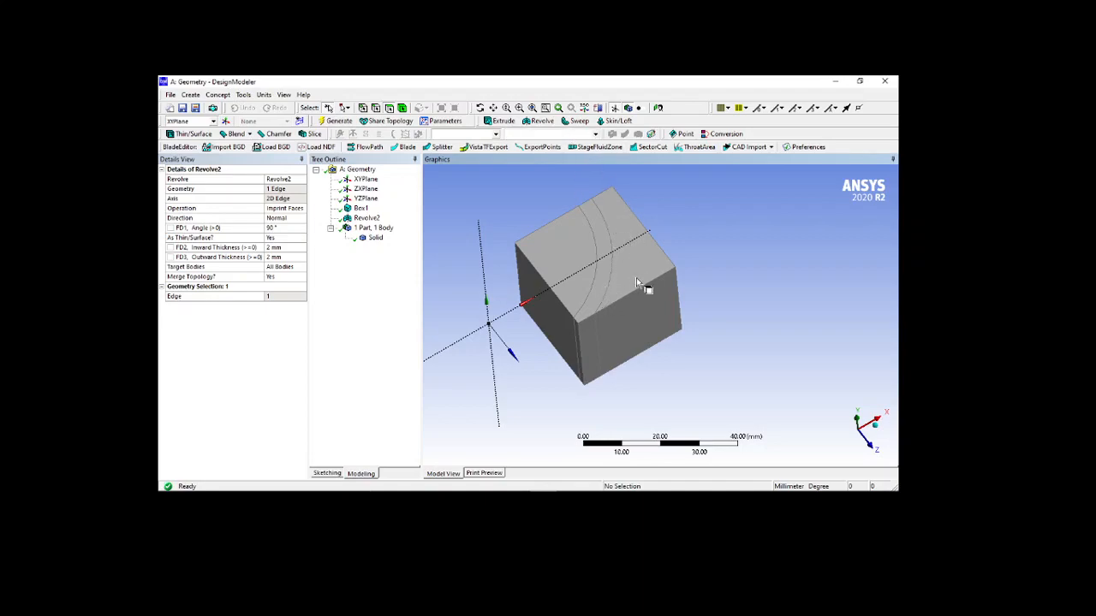
Examine the imprinted faces on the box's top and sides by selecting them individually, and select the whole body.
click(612, 279)
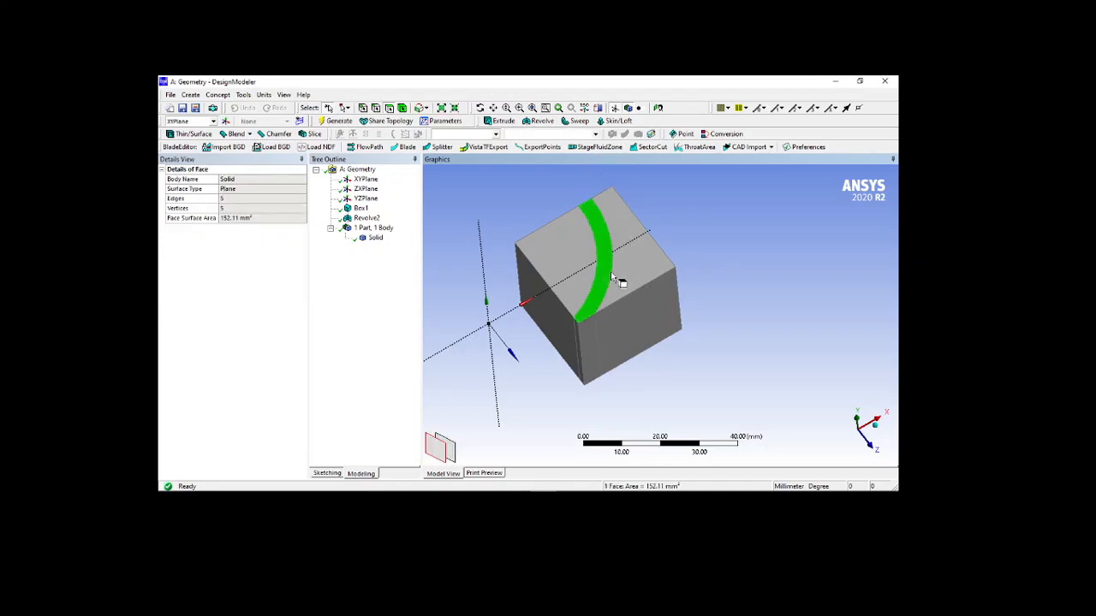
click(595, 346)
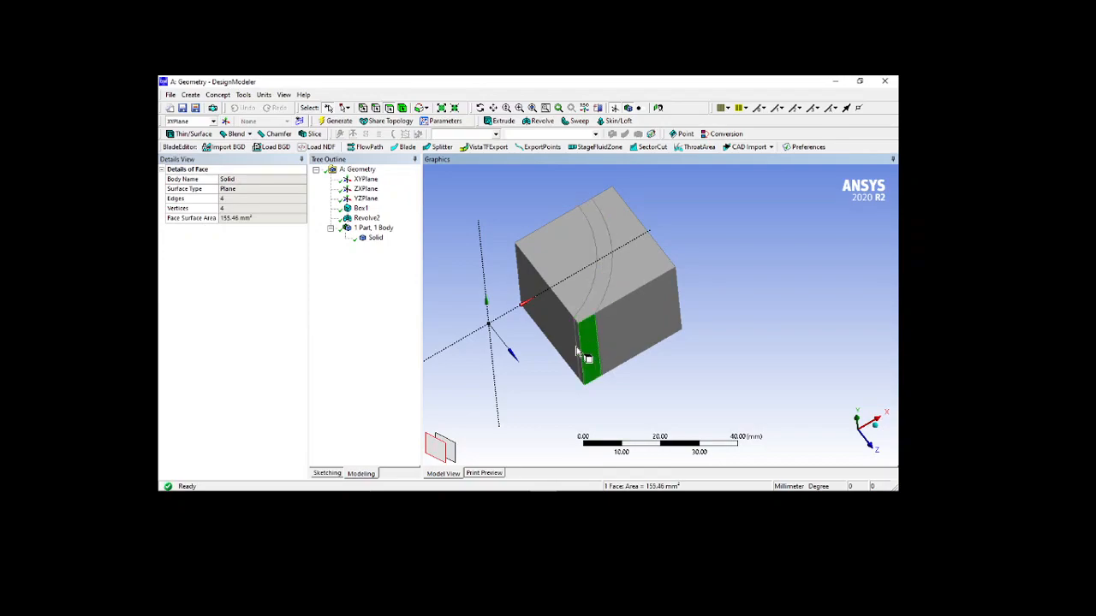
click(579, 342)
click(405, 109)
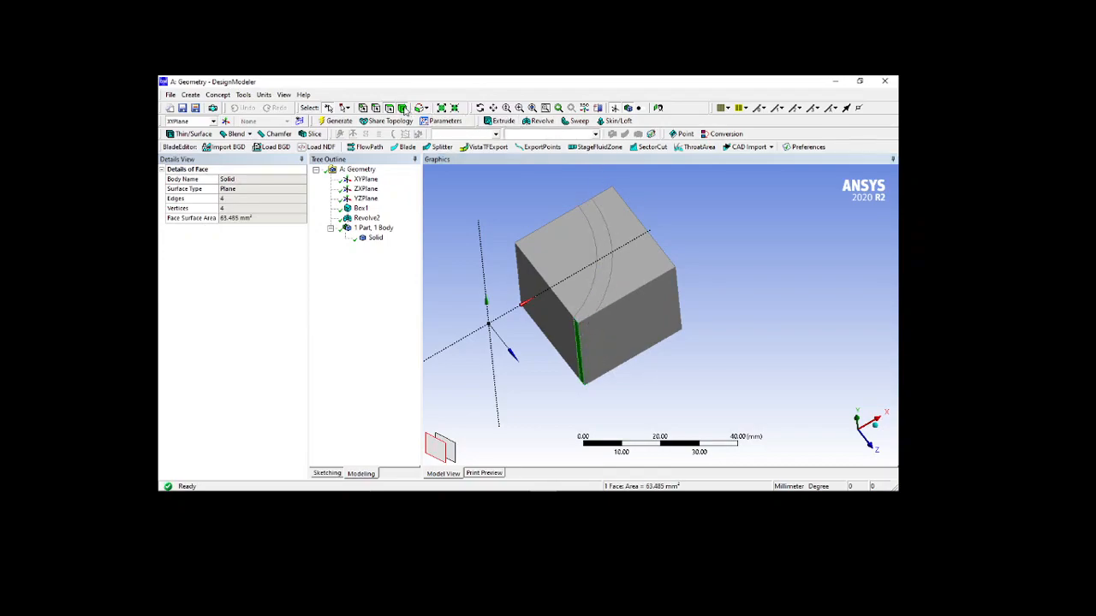
click(604, 258)
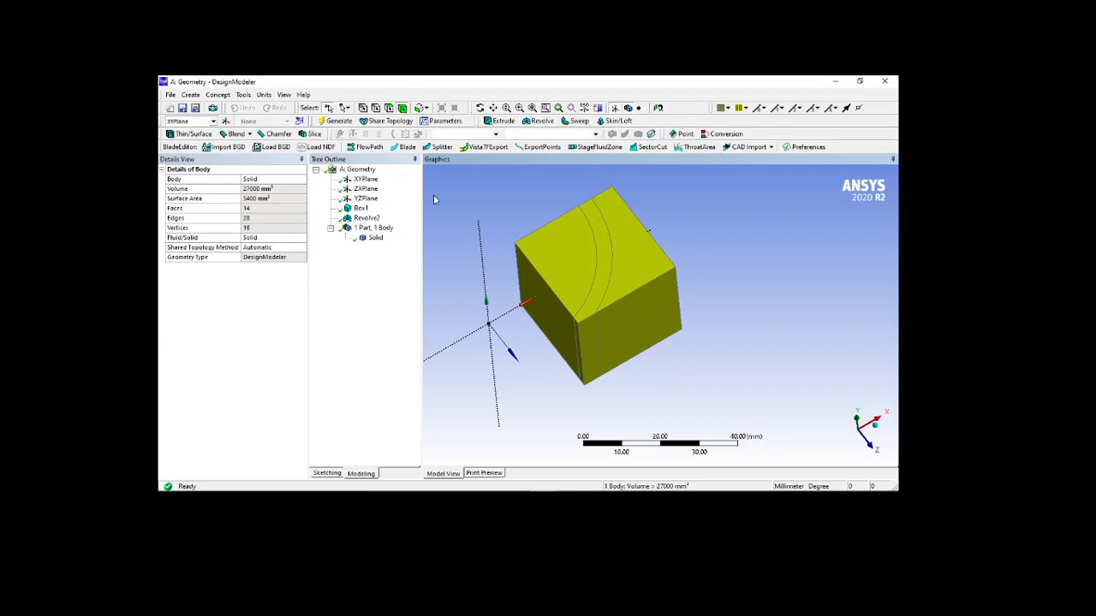
Delete the Revolve2 feature from the model, keeping only the offset box.
click(367, 218)
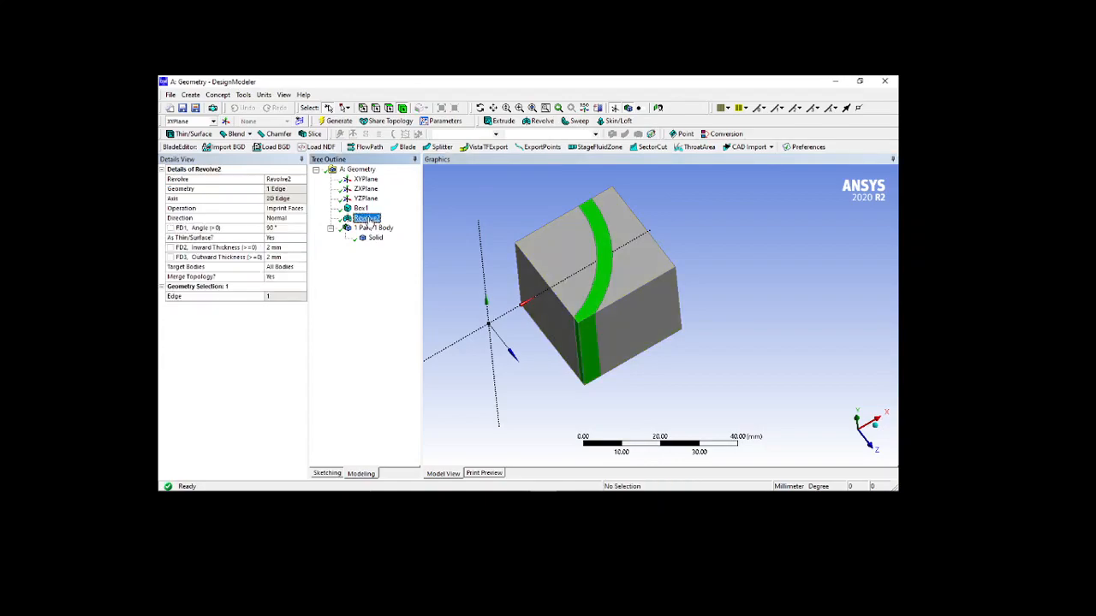
key(Delete)
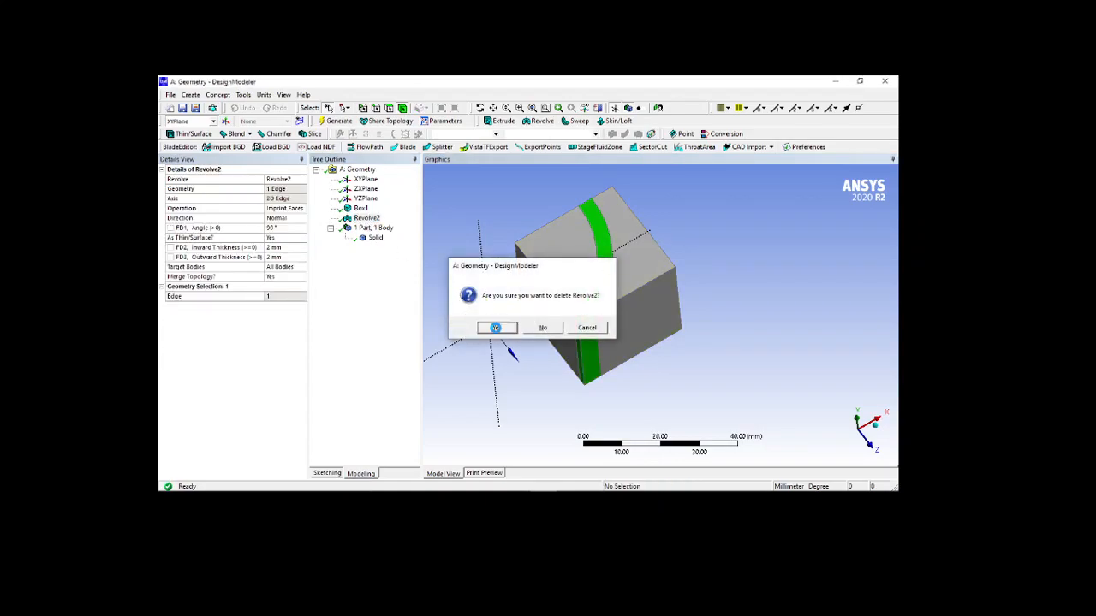
click(498, 327)
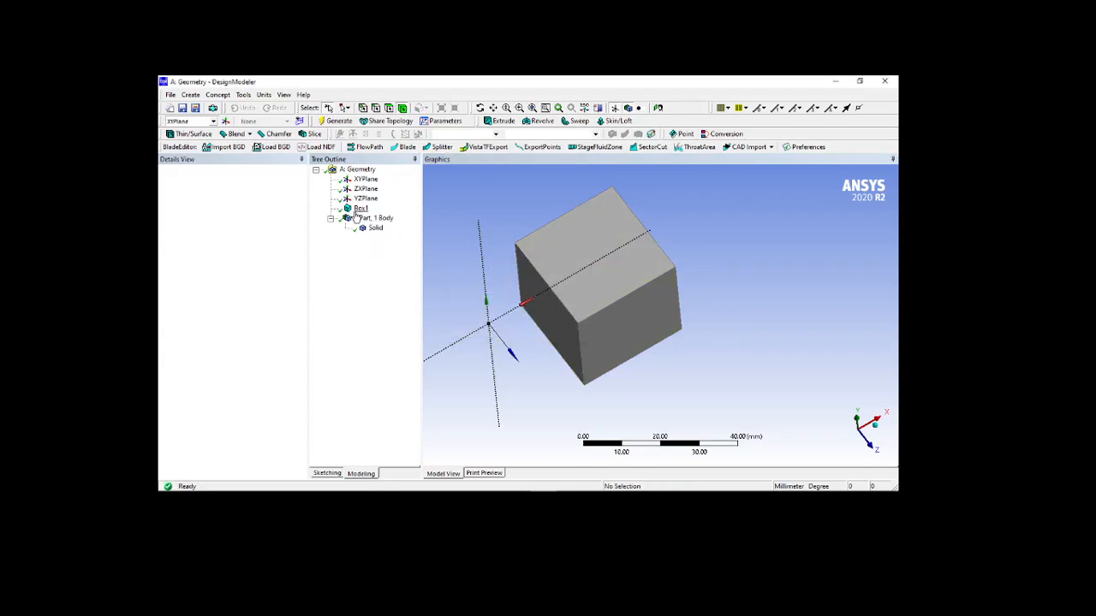
middle_drag(571, 355, 619, 335)
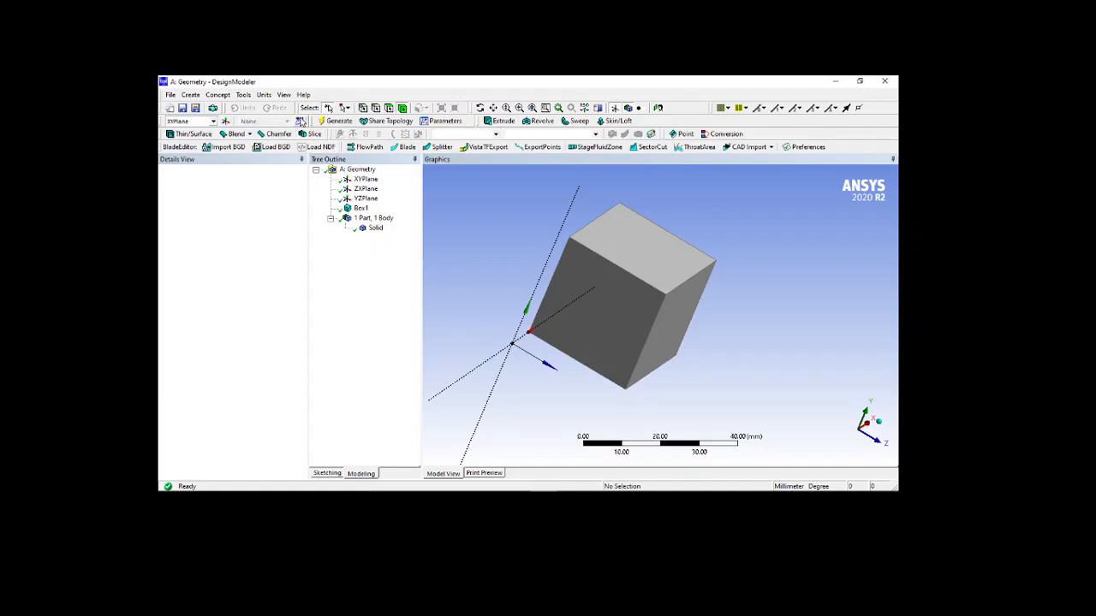
click(301, 121)
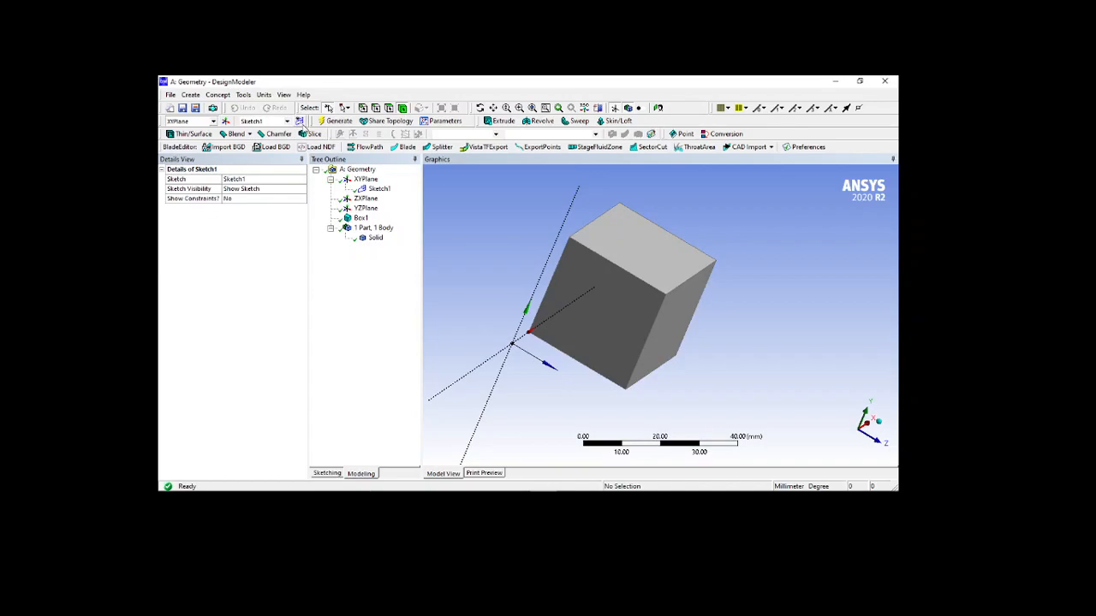
click(327, 472)
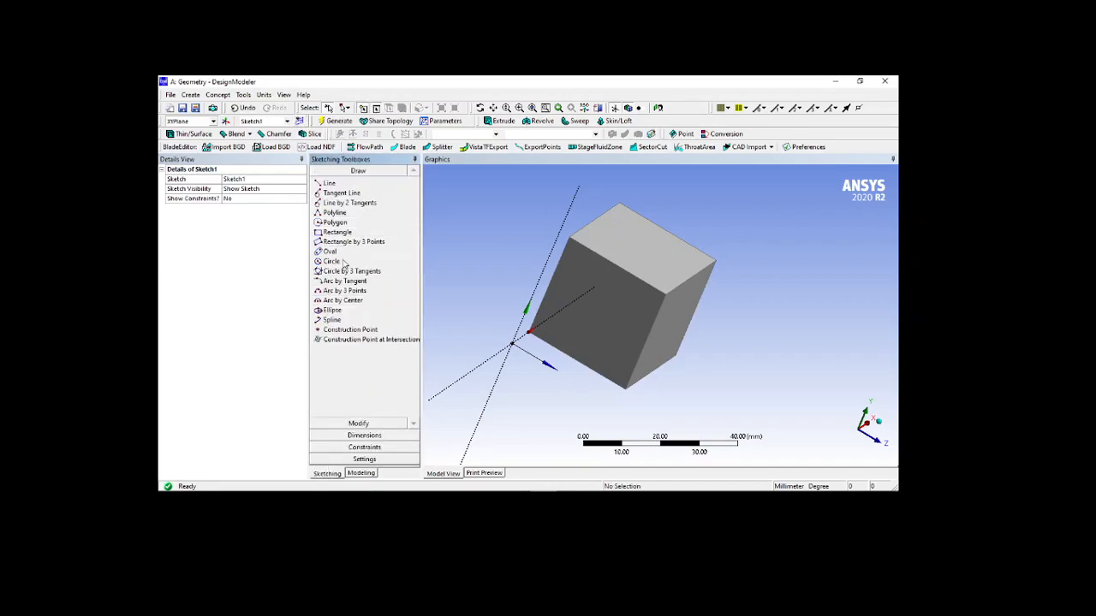
click(334, 261)
click(594, 309)
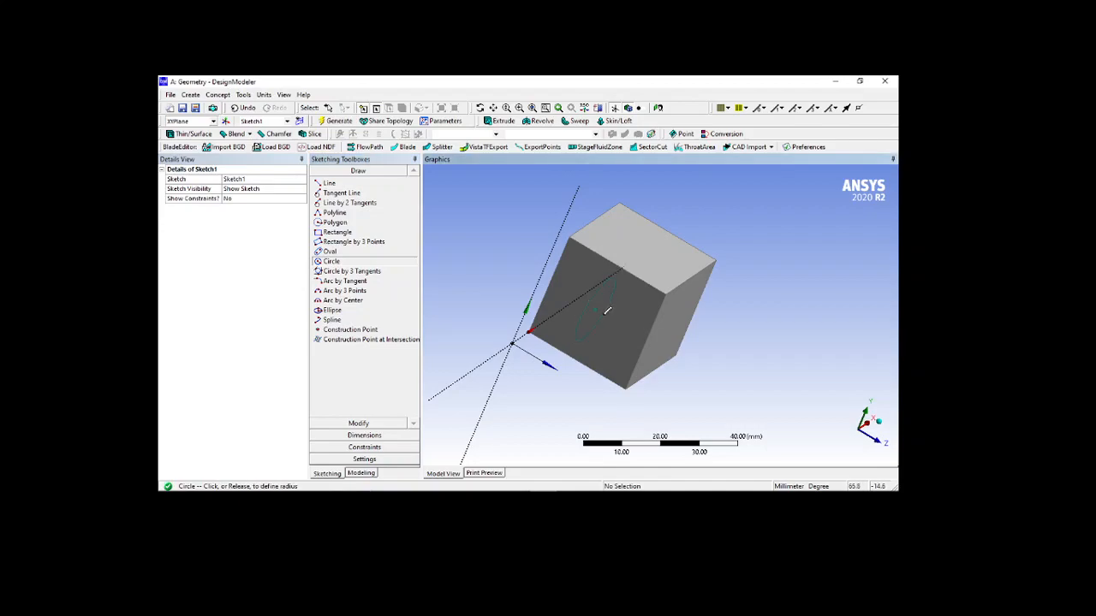
click(606, 310)
mouse_move(646, 358)
middle_down()
mouse_move(628, 340)
mouse_move(639, 342)
middle_up()
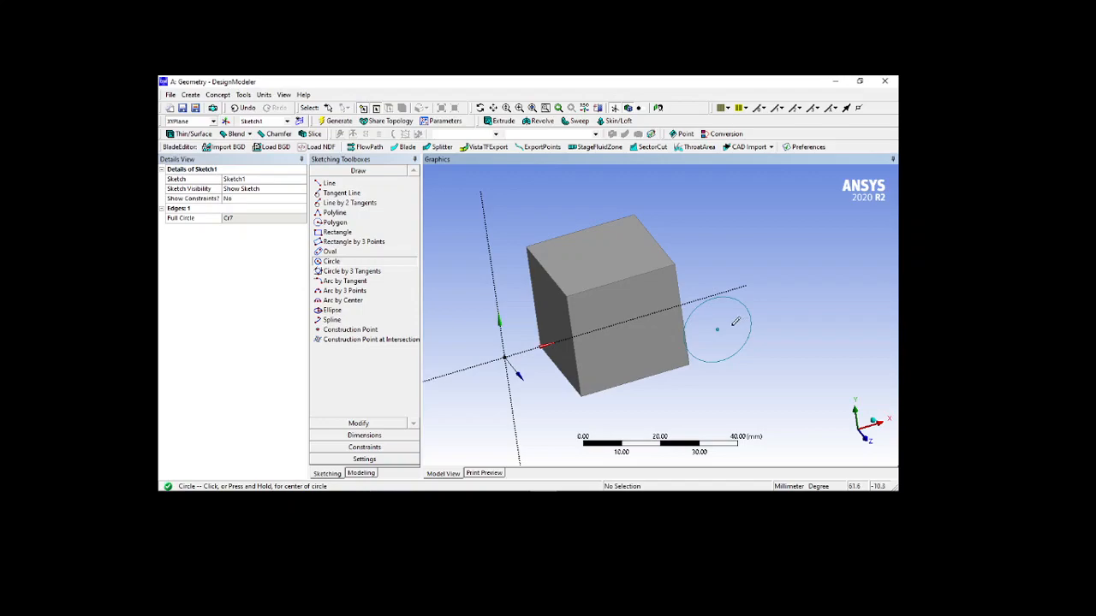
key(ctrl+z)
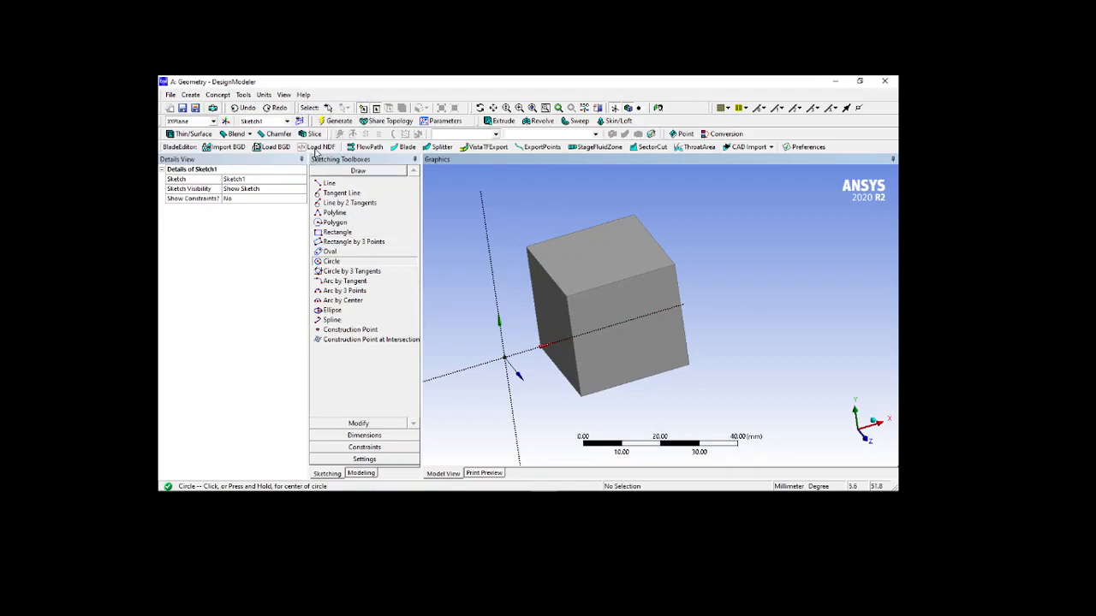
click(329, 122)
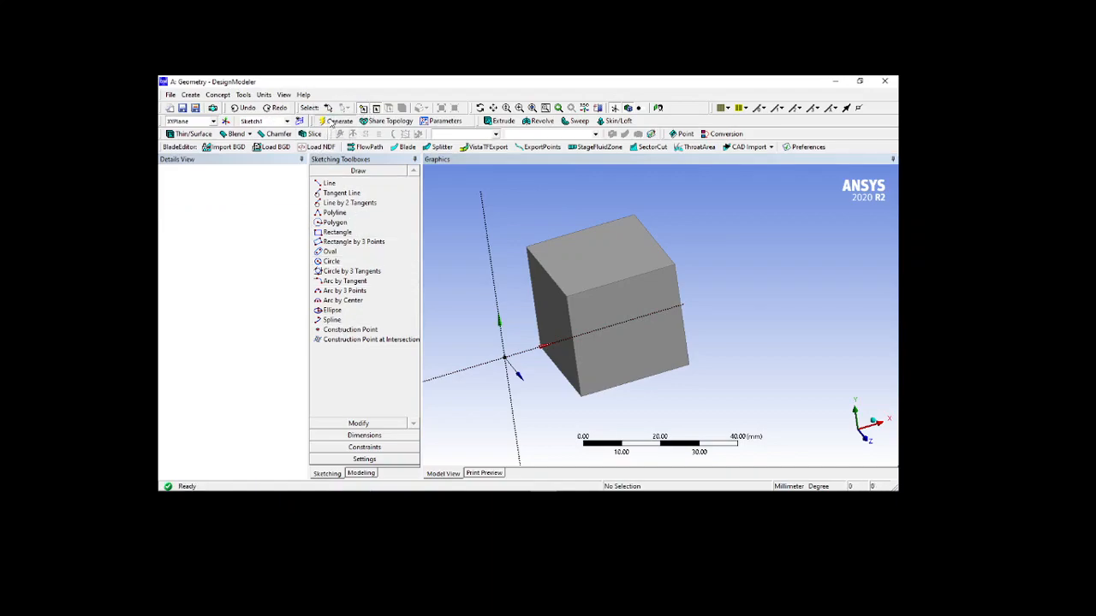
Select the box's side face that faces the global Y axis as the base for a new plane.
click(363, 473)
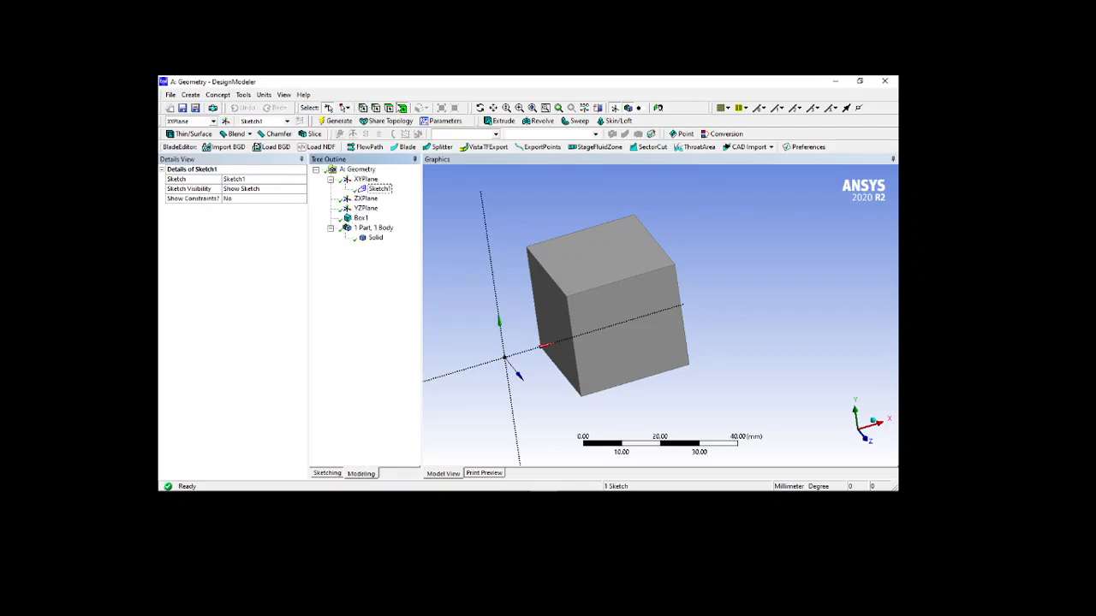
click(389, 109)
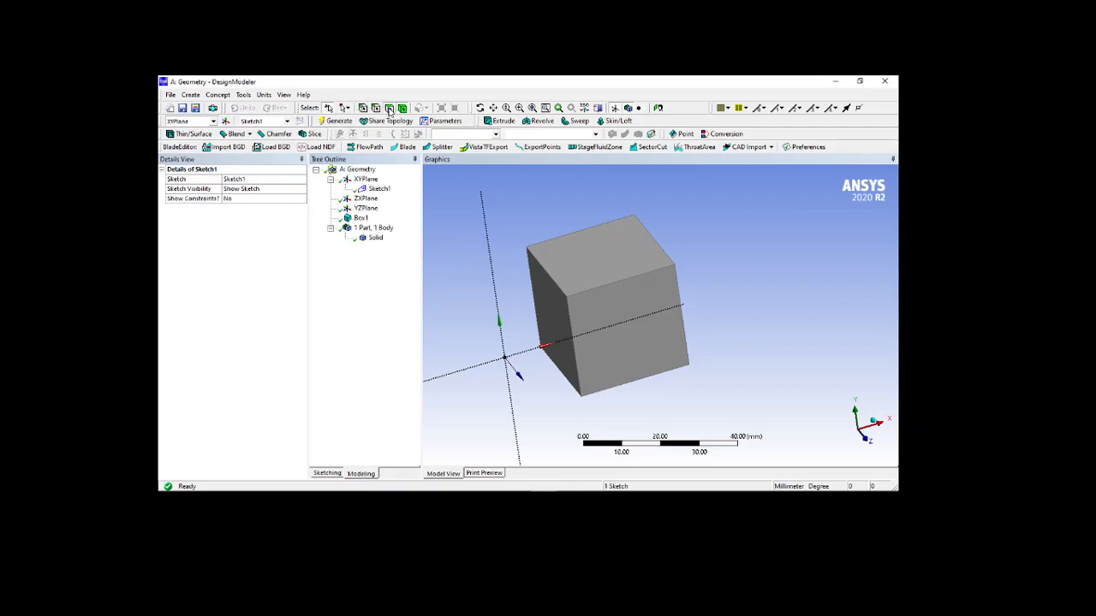
click(603, 265)
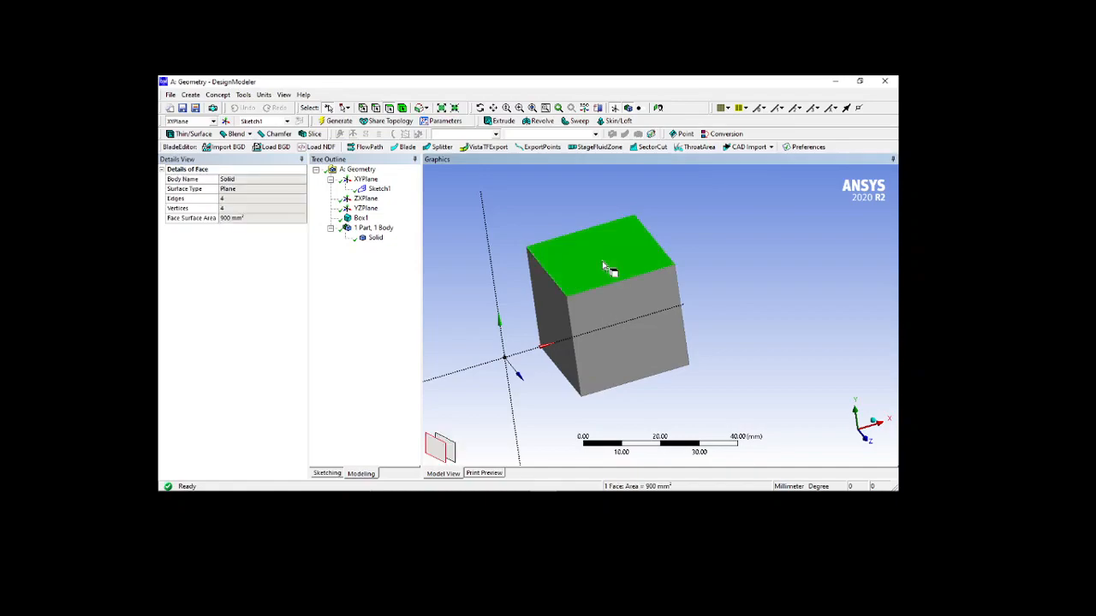
click(619, 320)
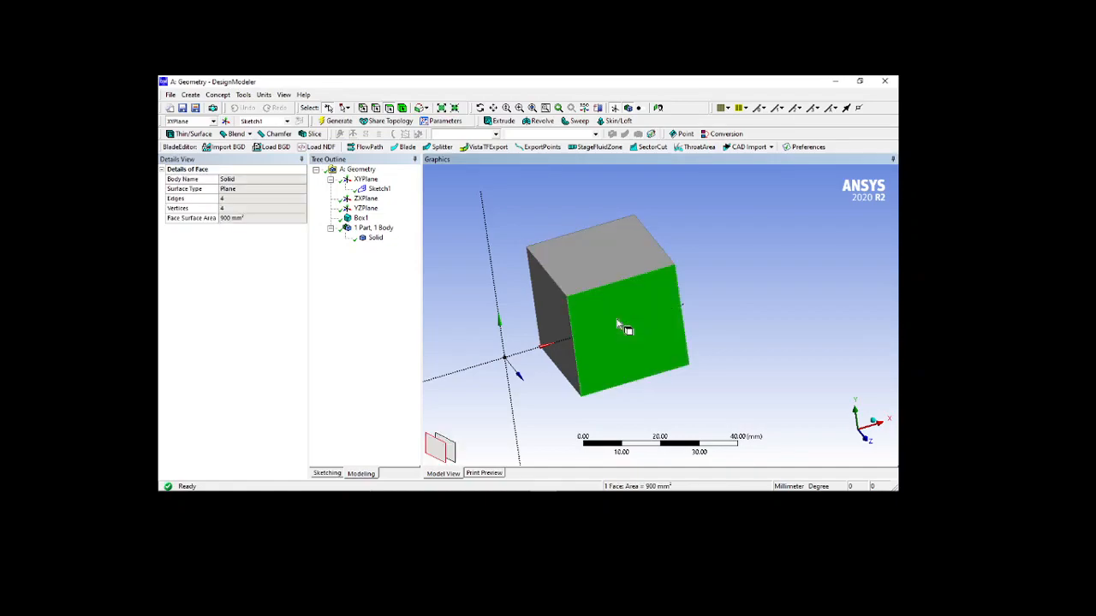
click(550, 336)
middle_drag(566, 389, 598, 382)
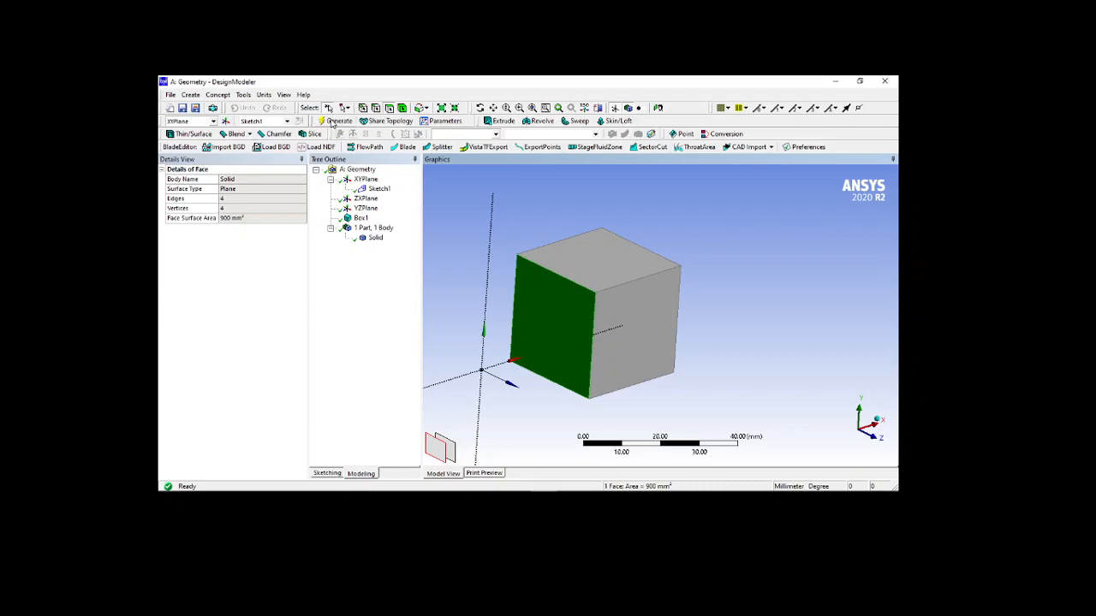
Sketch a circle within the selected side face, on a new sketch in Plane4, and generate it.
click(328, 472)
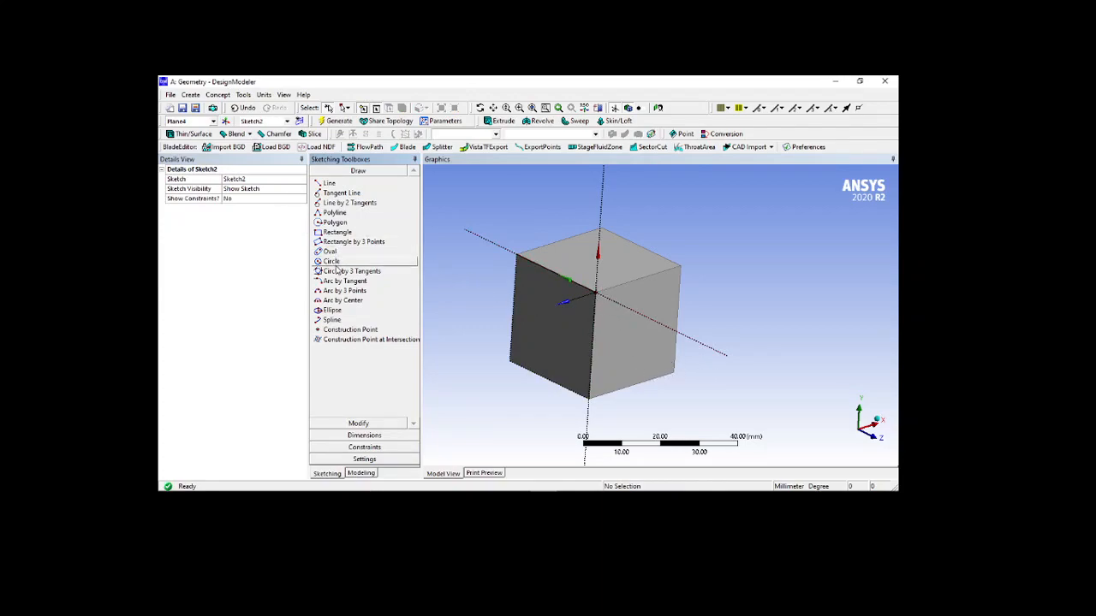
click(332, 261)
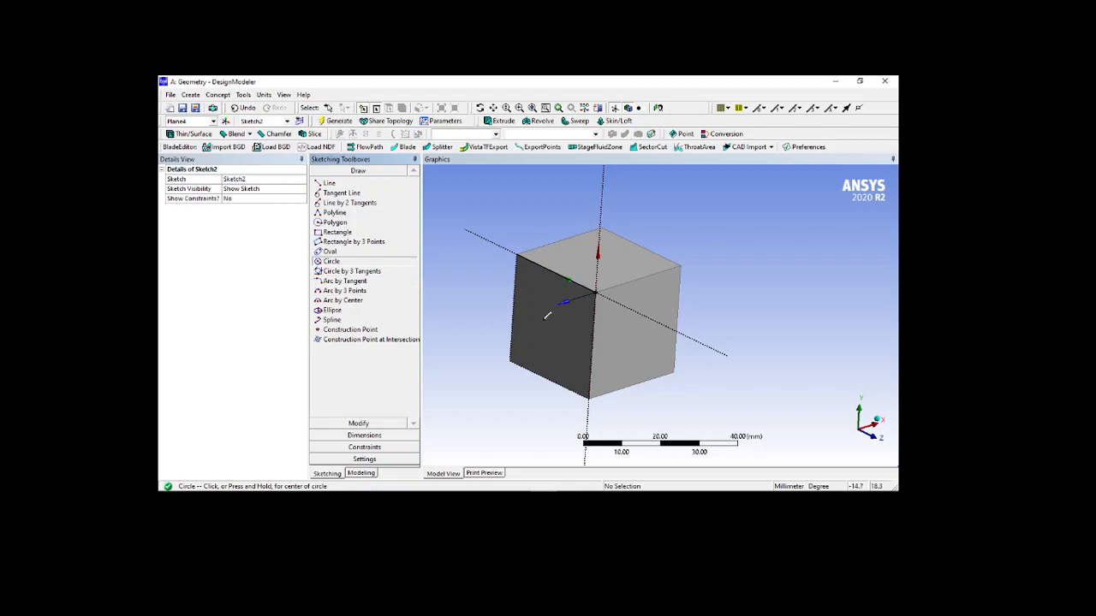
click(560, 306)
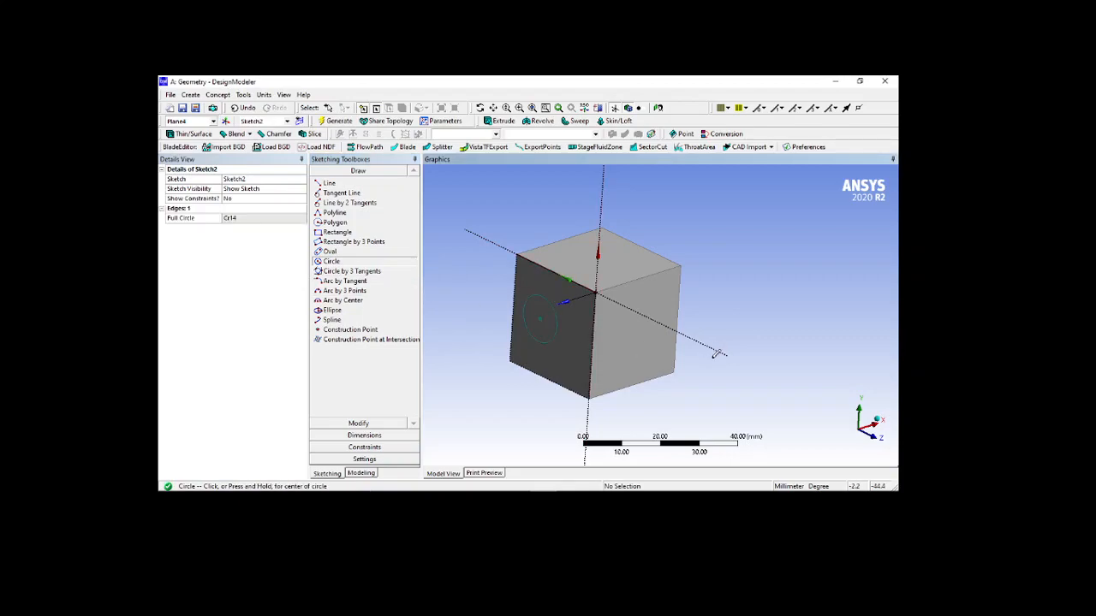
click(339, 123)
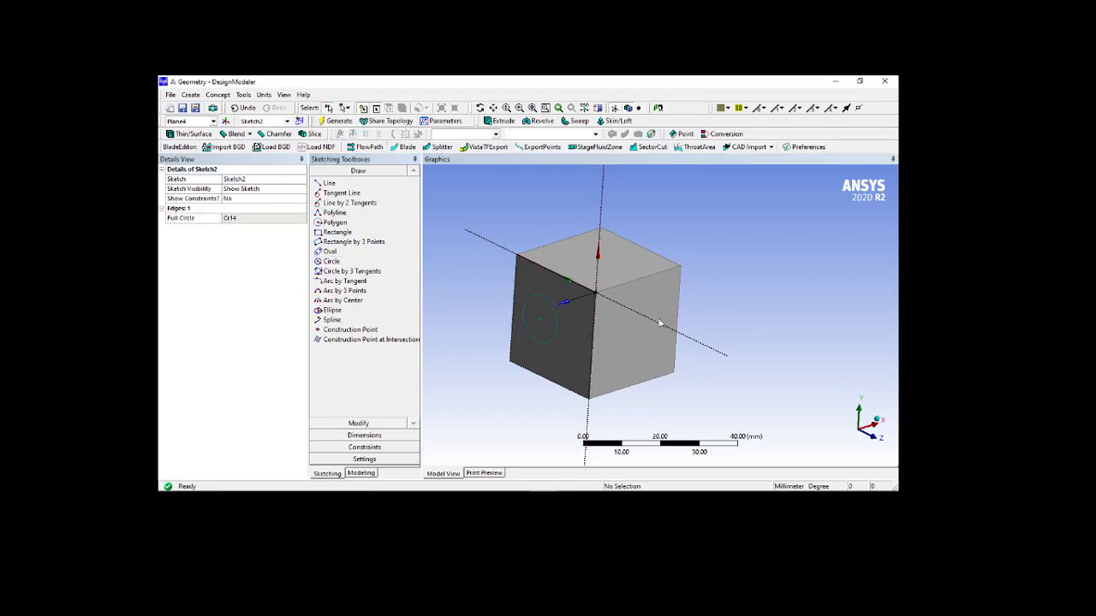
Set the visibility of Plane4's circle sketch to Always Show Sketch and display the XYPlane axes alongside it.
click(362, 473)
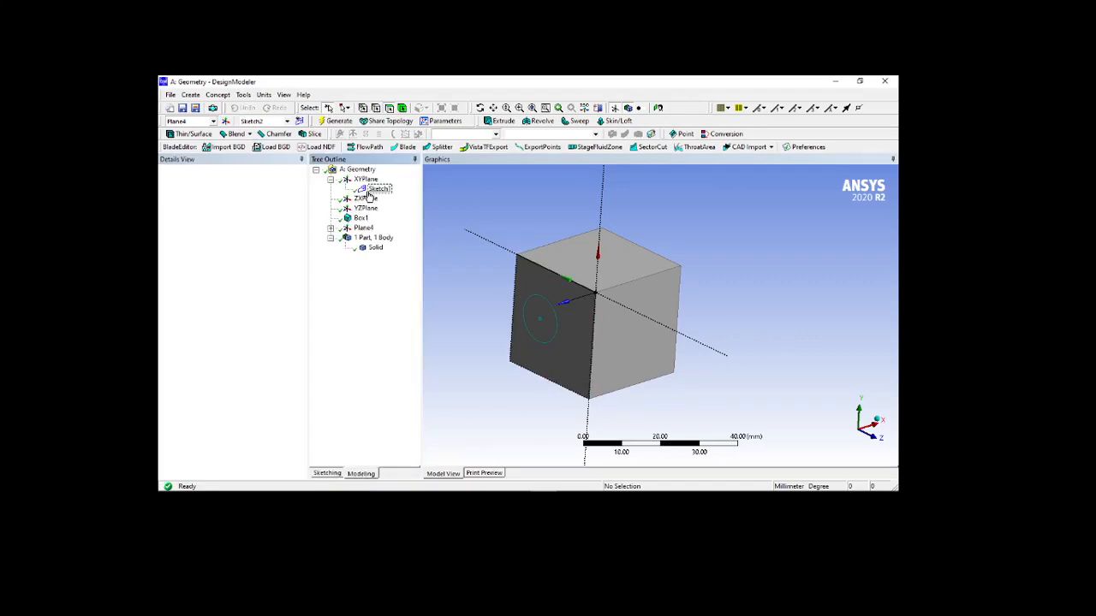
click(331, 228)
click(379, 237)
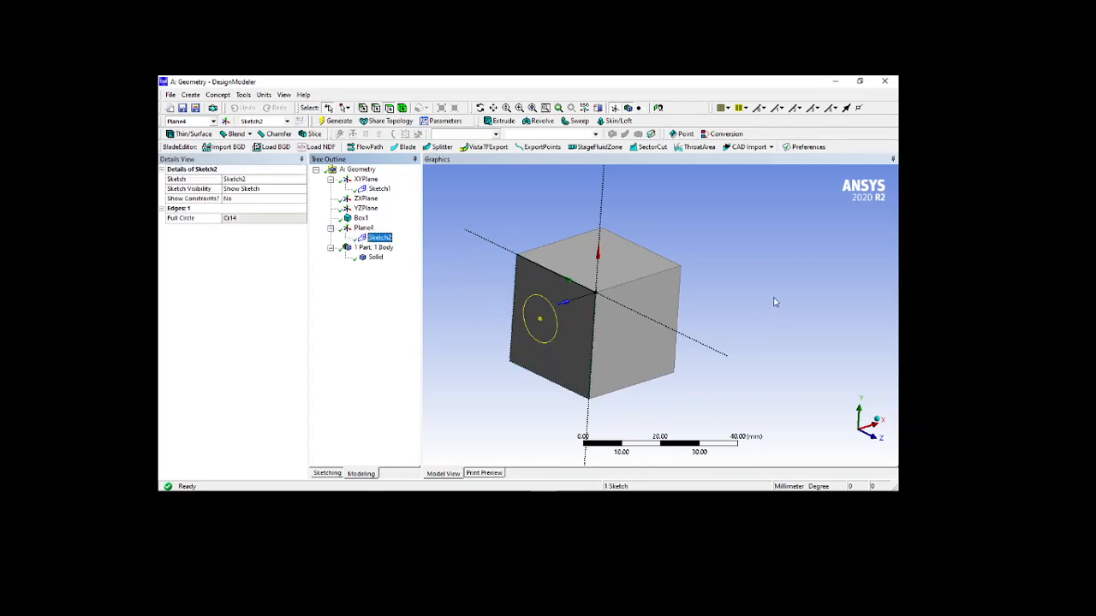
middle_drag(774, 301, 751, 311)
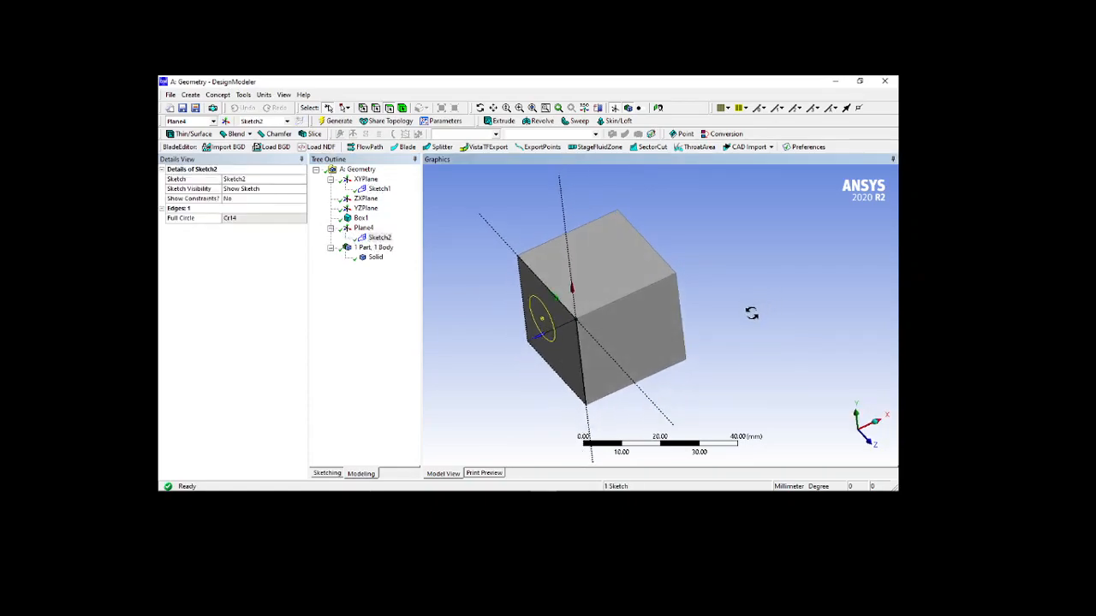
click(356, 182)
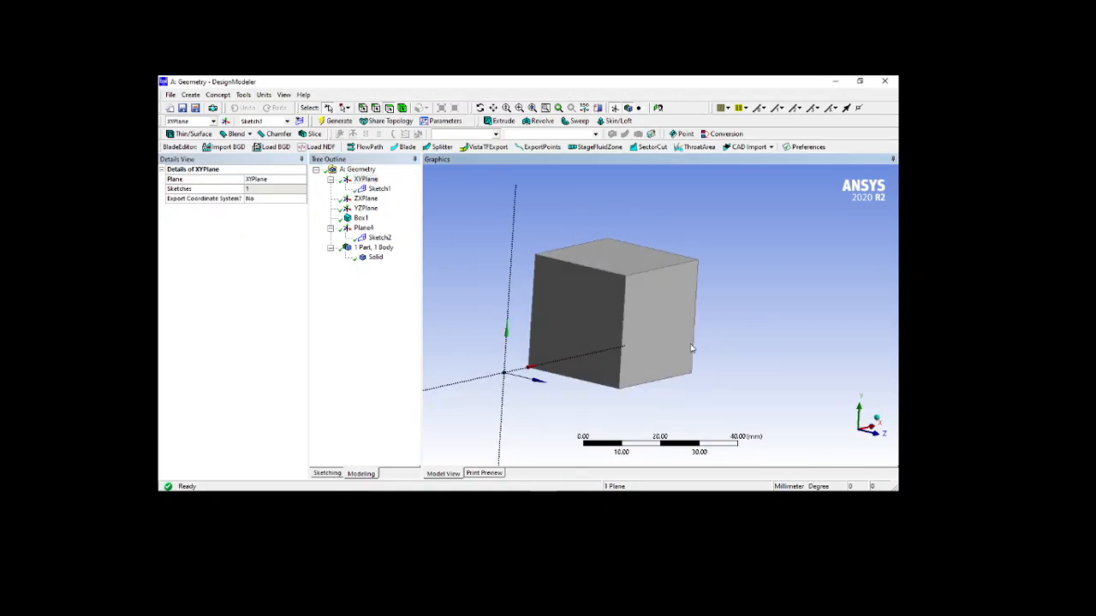
click(378, 237)
right_click(375, 239)
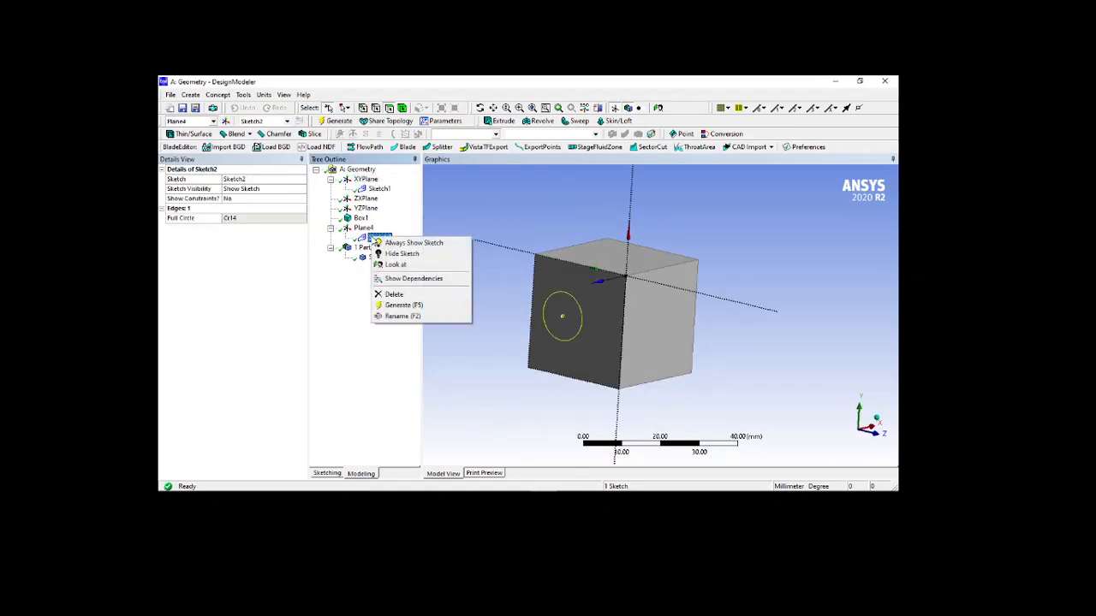
click(397, 244)
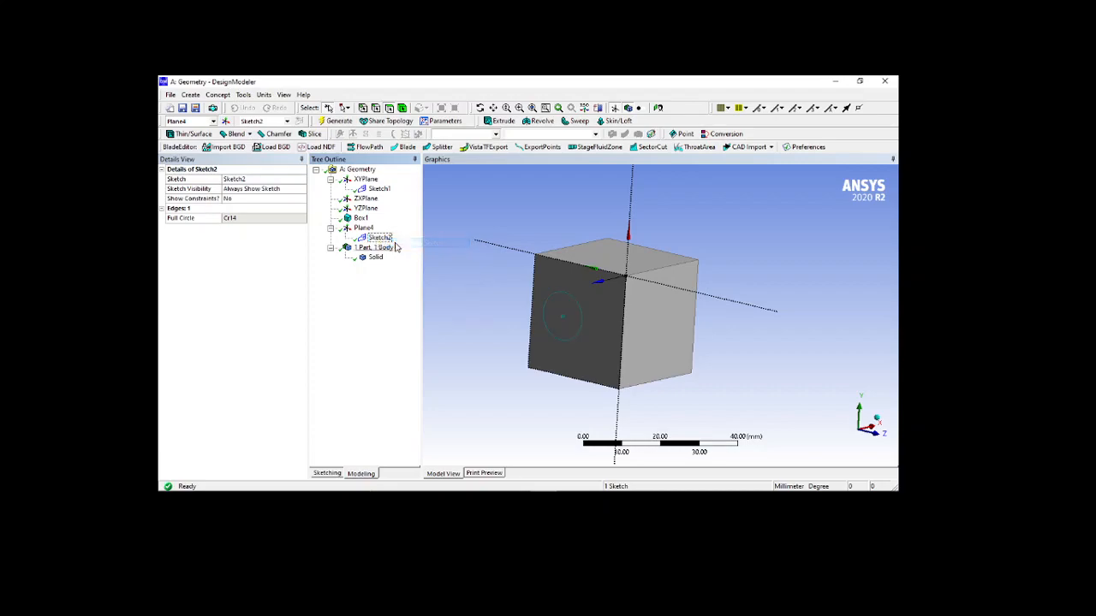
middle_drag(805, 314, 757, 332)
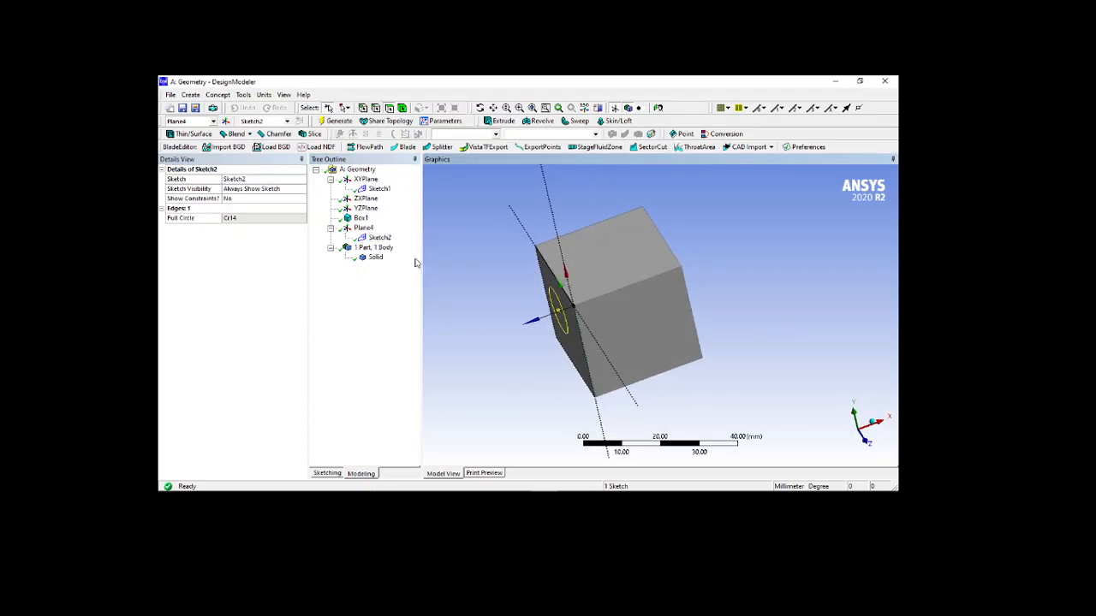
click(365, 179)
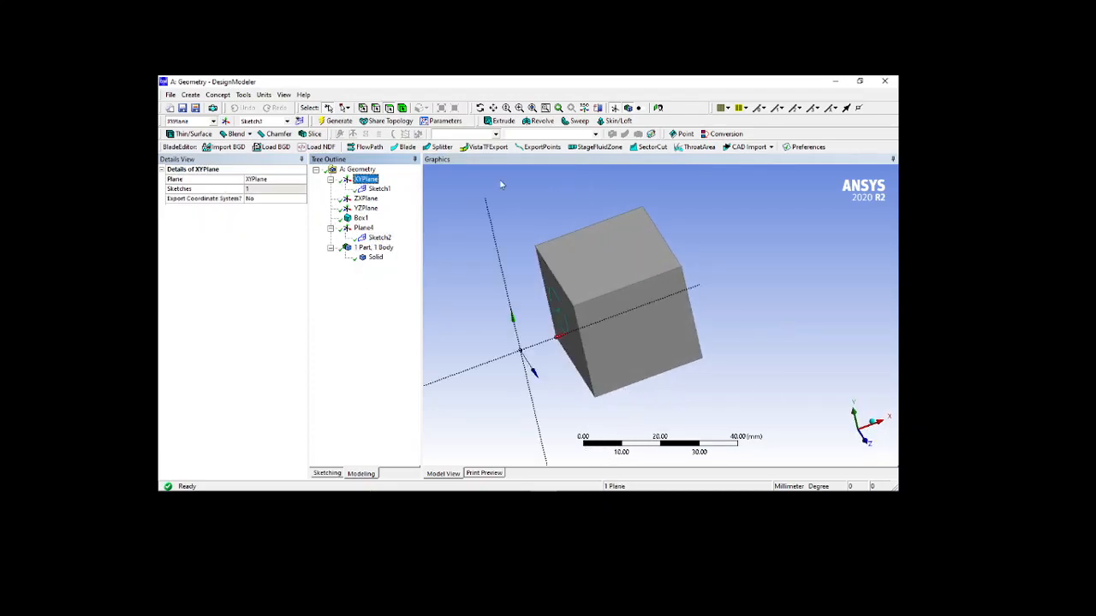
Start a Sweep feature and assign the circle sketch Sketch2 as its profile.
click(574, 121)
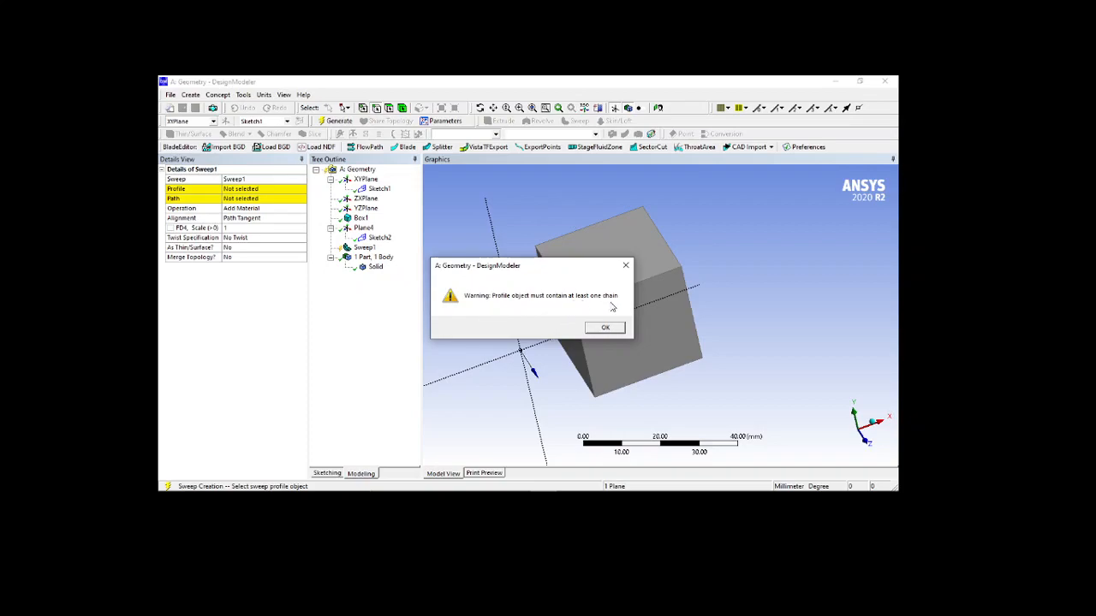
click(605, 328)
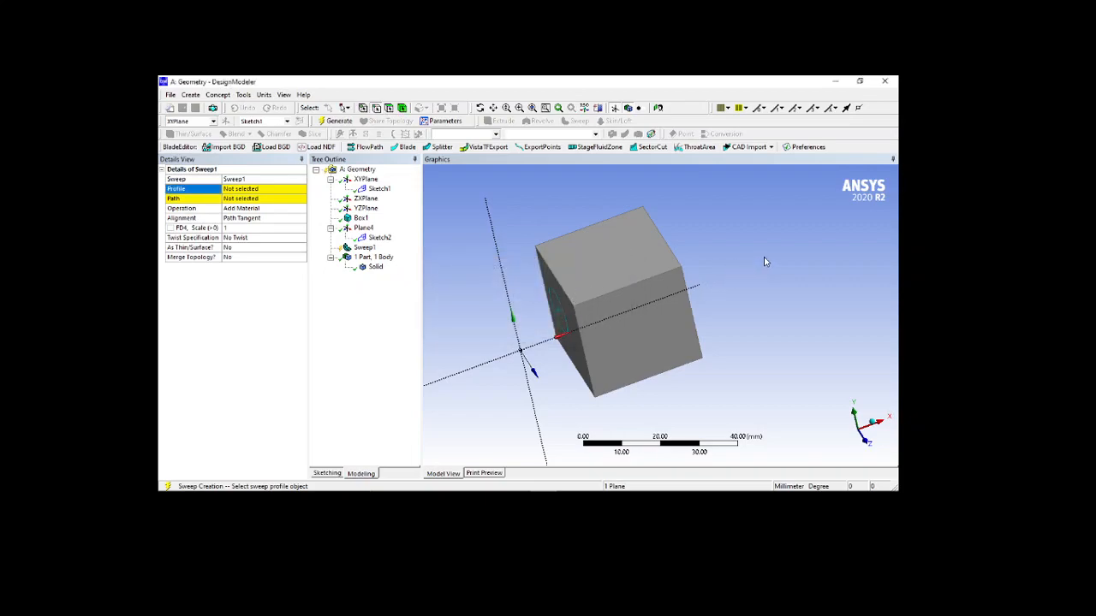
click(240, 189)
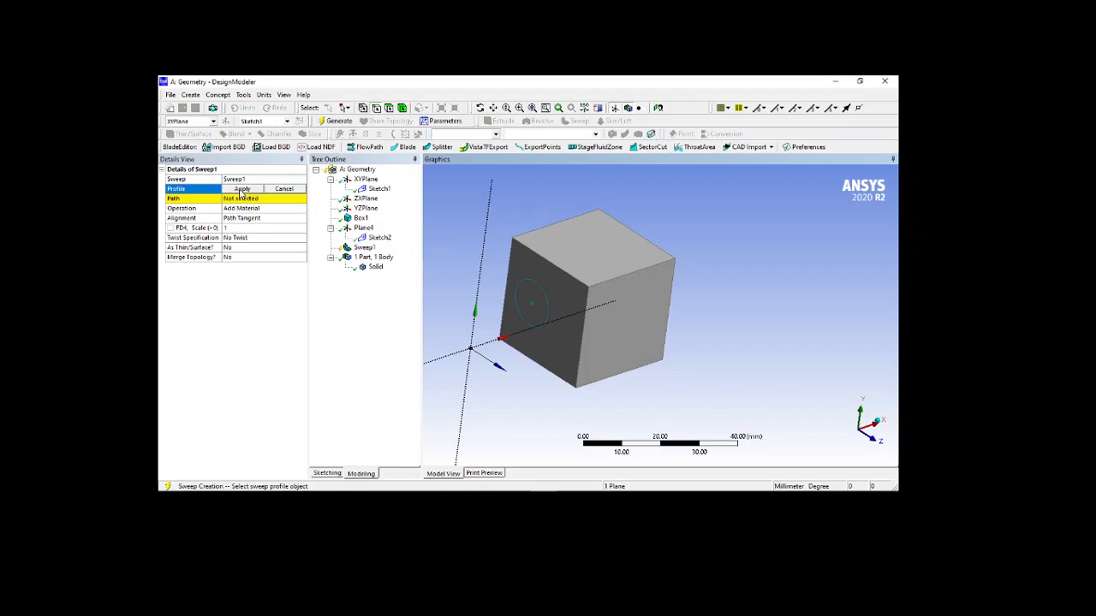
click(380, 237)
click(242, 189)
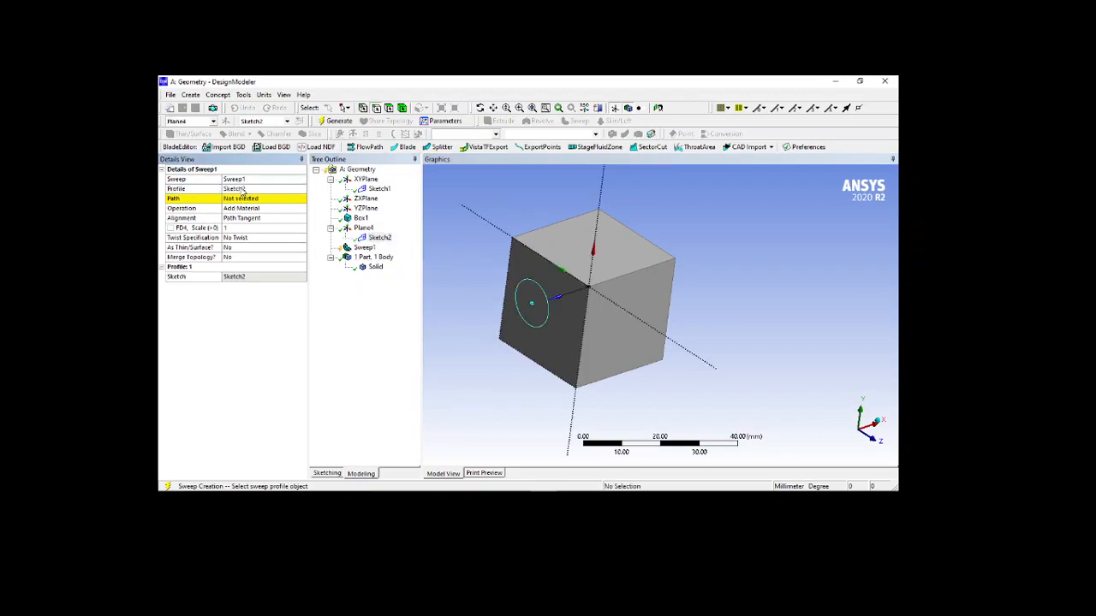
Set the sweep's path to the X axis line of the XYPlane.
click(258, 200)
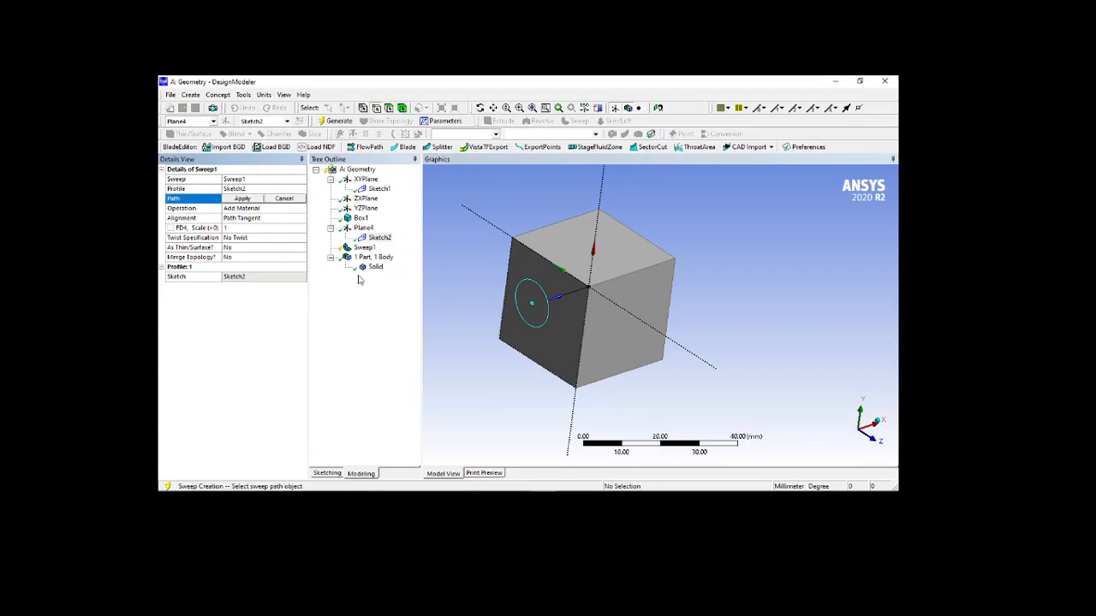
click(366, 179)
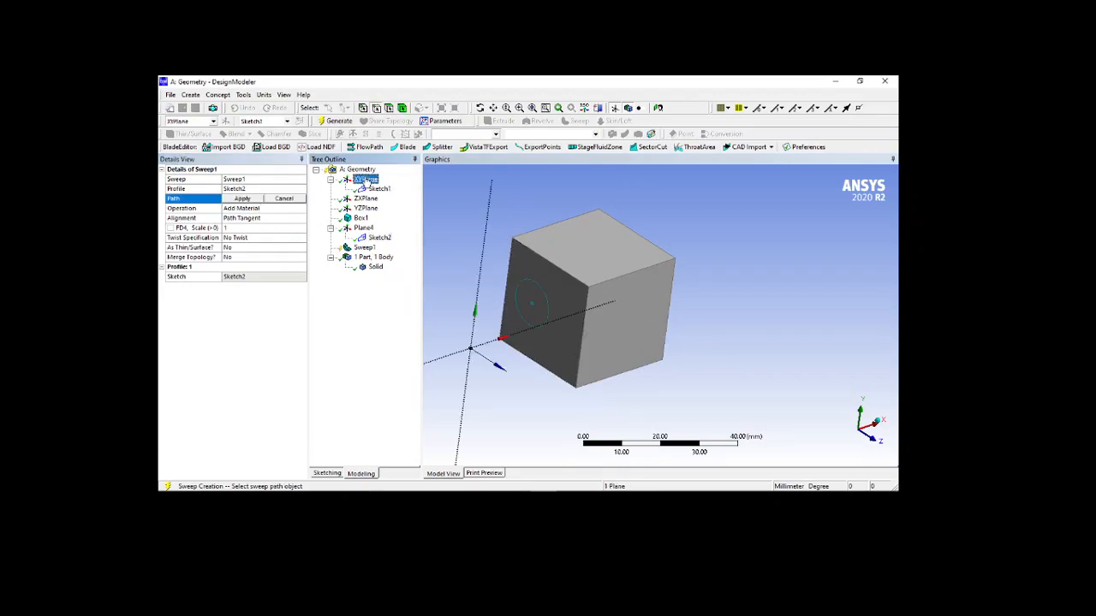
click(506, 340)
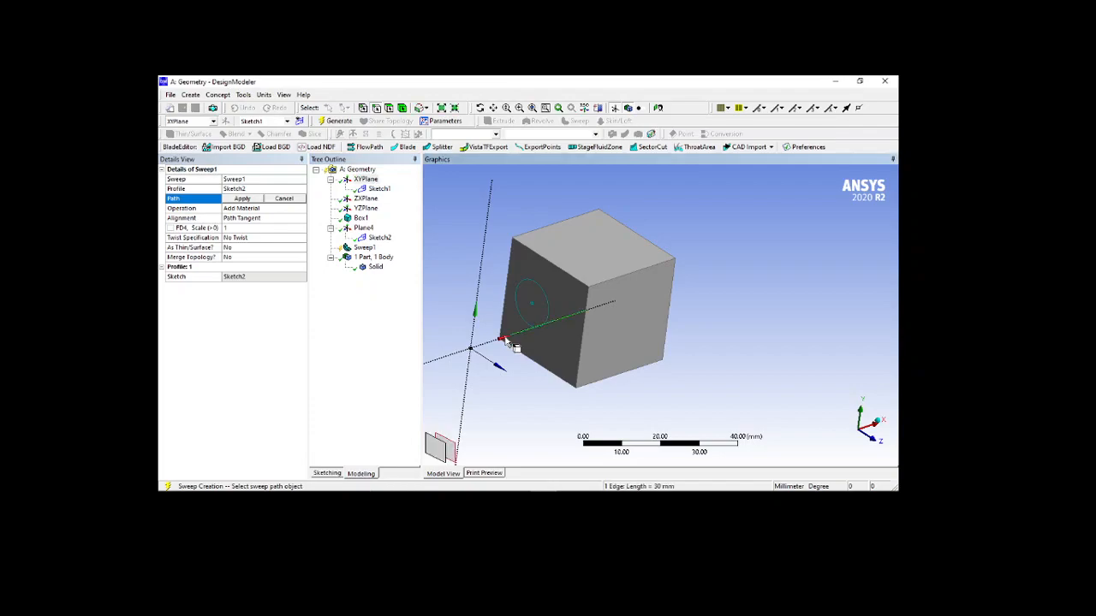
click(243, 201)
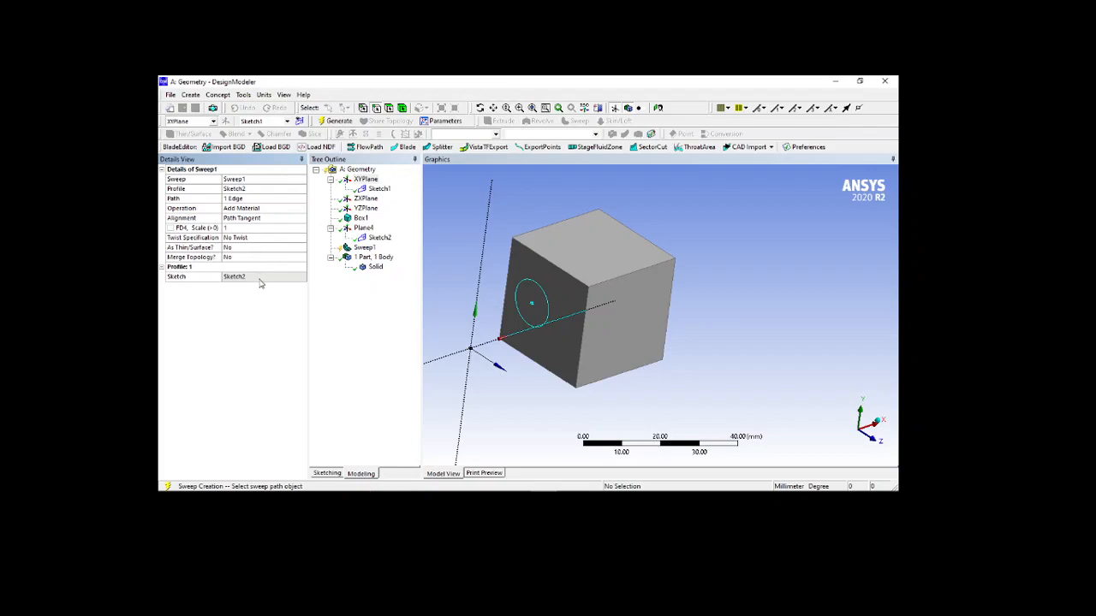
Generate Sweep1 with its current settings, and regenerate it with the operation set to Cut Material.
click(333, 122)
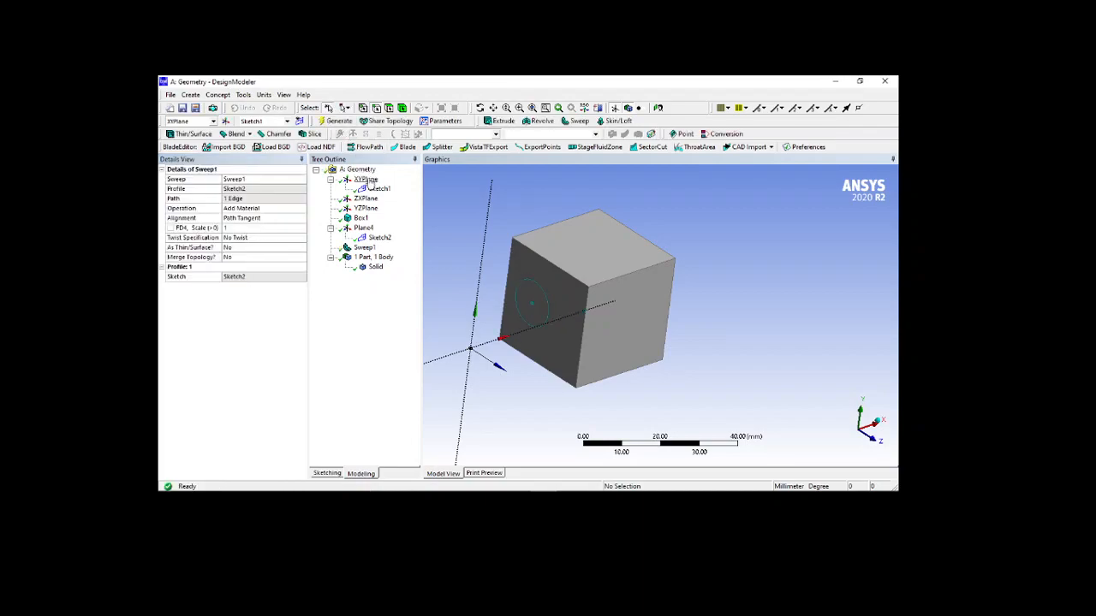
click(275, 211)
click(278, 210)
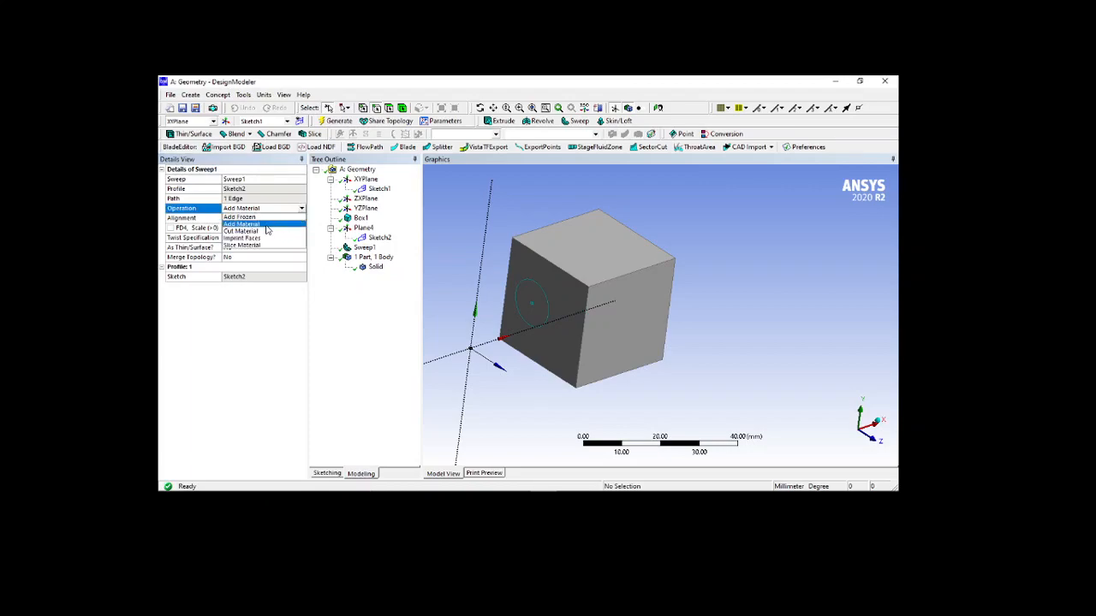
click(257, 231)
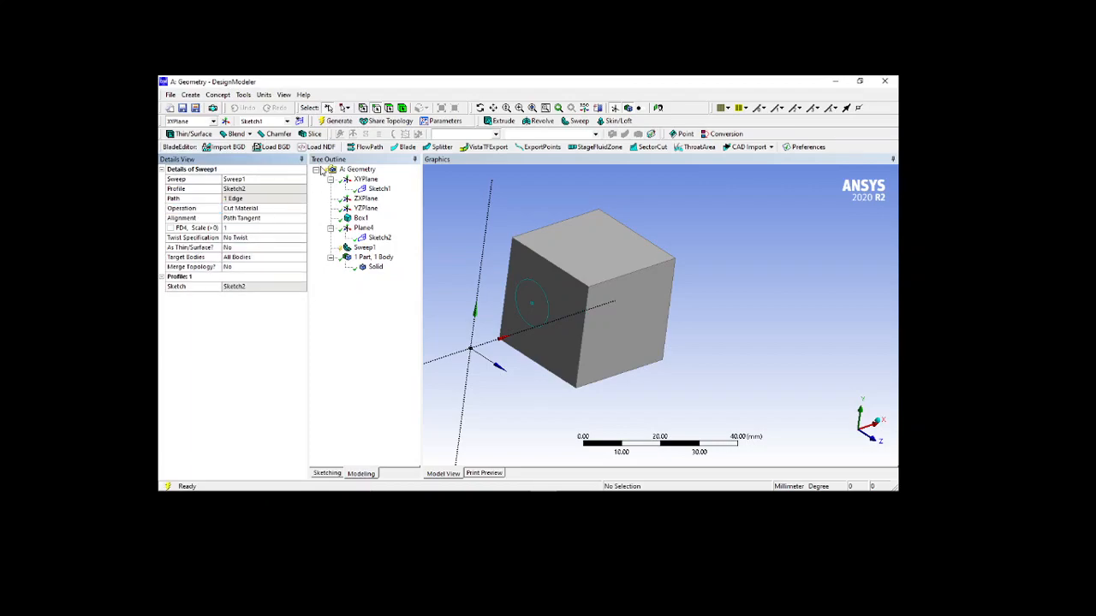
click(326, 124)
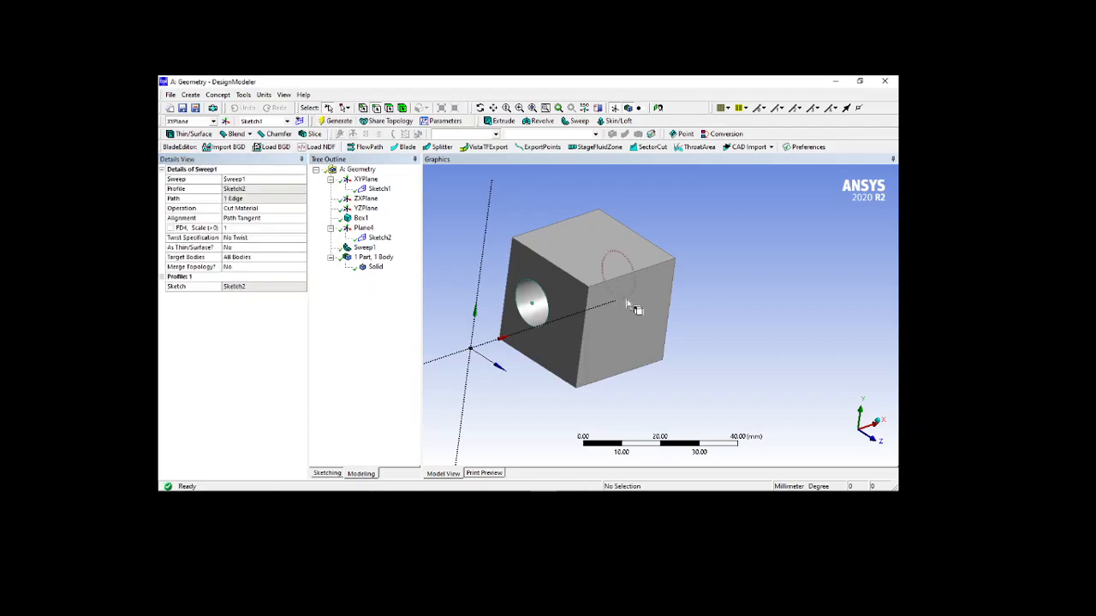
middle_drag(747, 346, 811, 326)
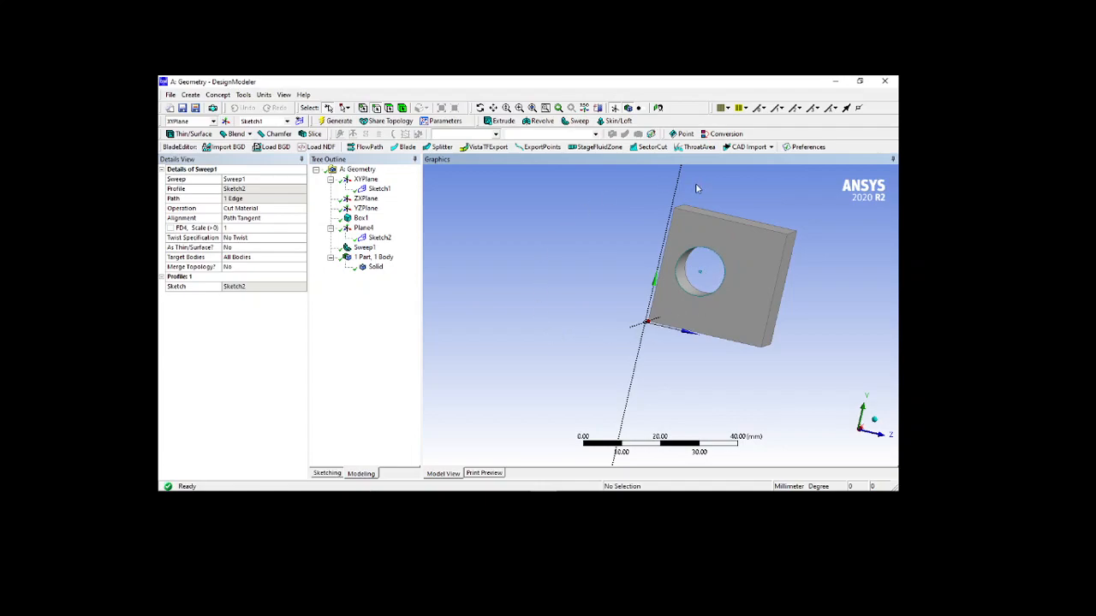
Set Sweep1's operation to Add Frozen and regenerate the model.
click(299, 211)
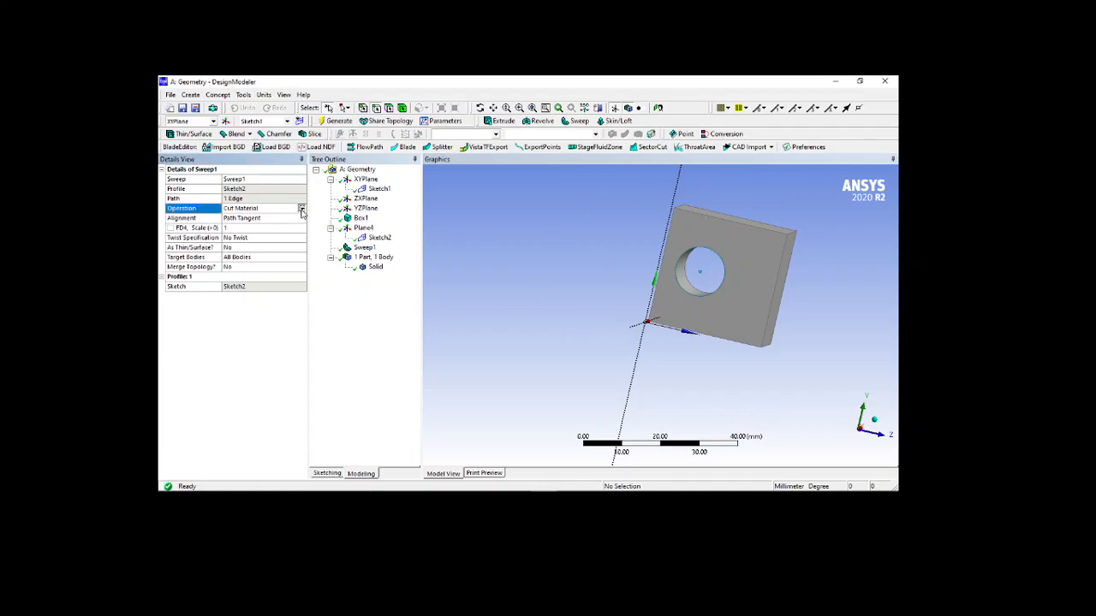
click(302, 211)
click(272, 217)
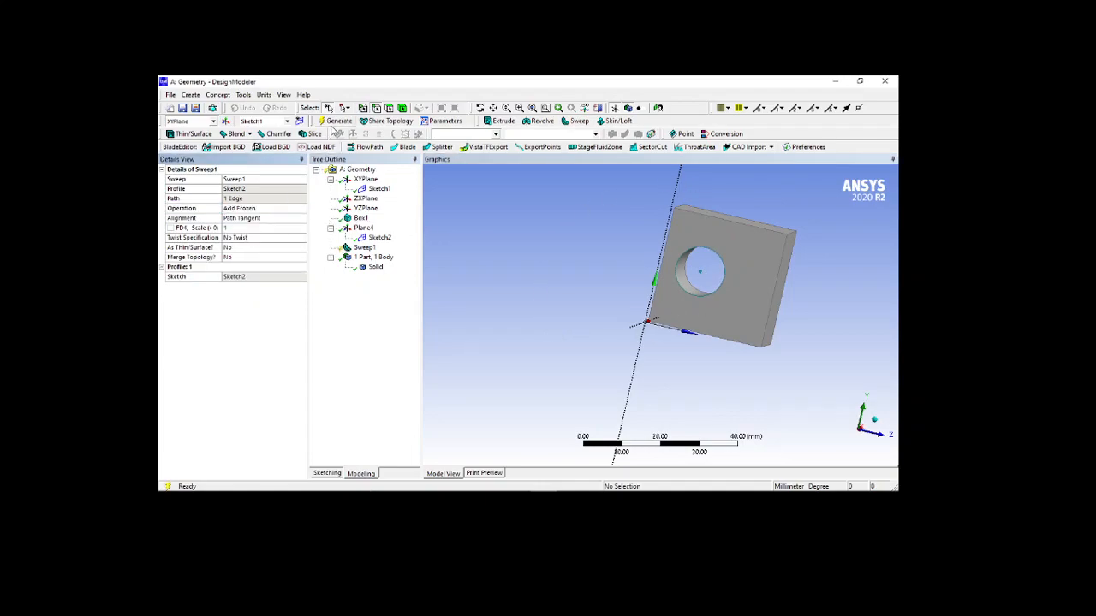
click(336, 122)
middle_drag(790, 303, 658, 361)
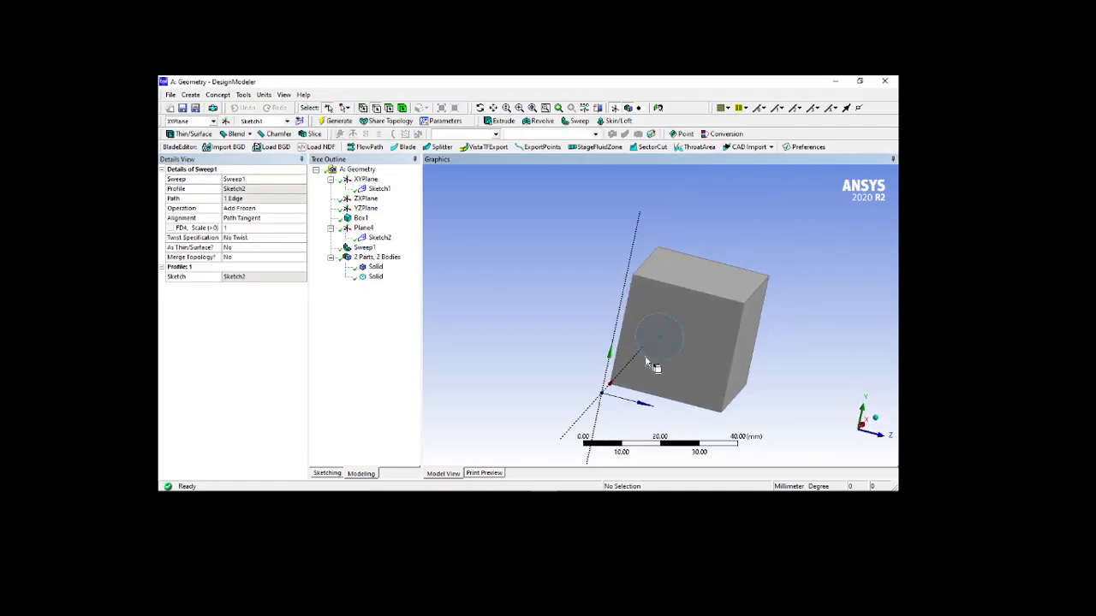
Inspect the box body and the frozen swept body individually to compare their geometry and details.
click(375, 277)
click(375, 267)
click(717, 297)
click(374, 276)
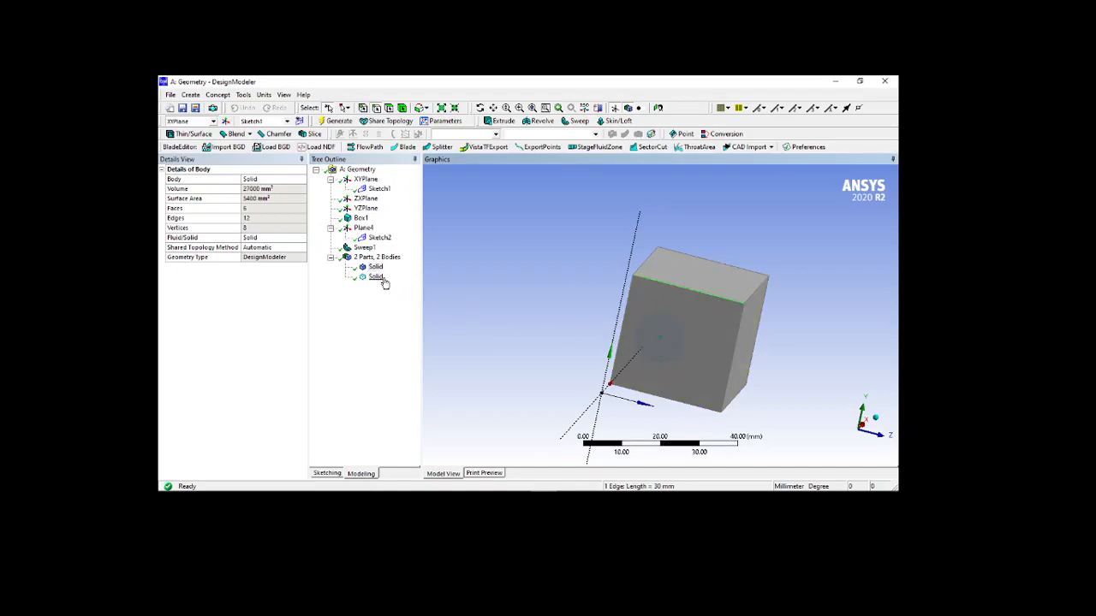
click(375, 267)
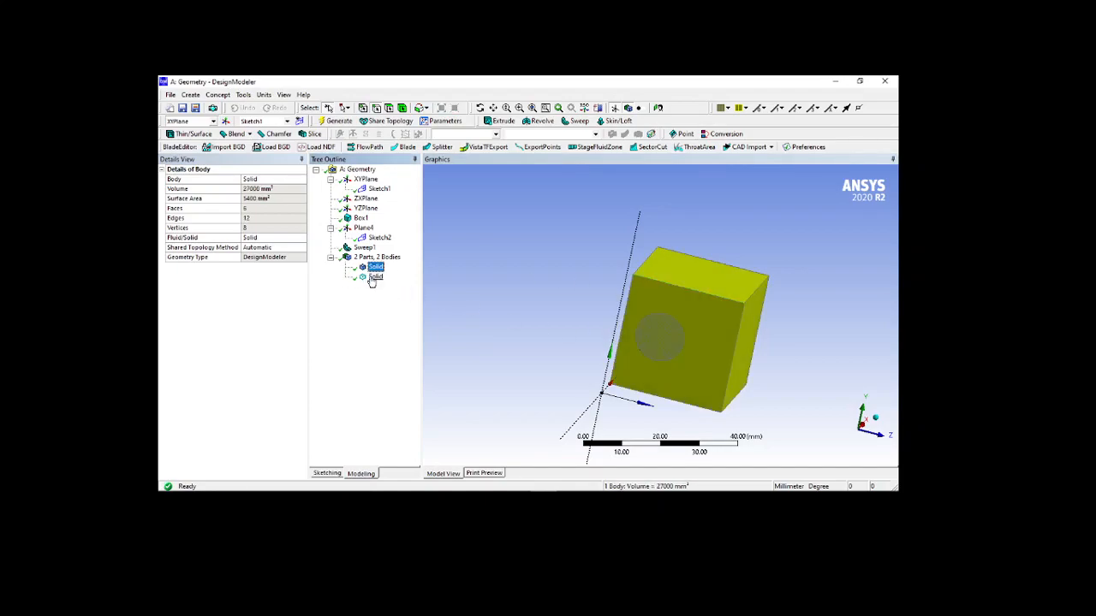
click(374, 277)
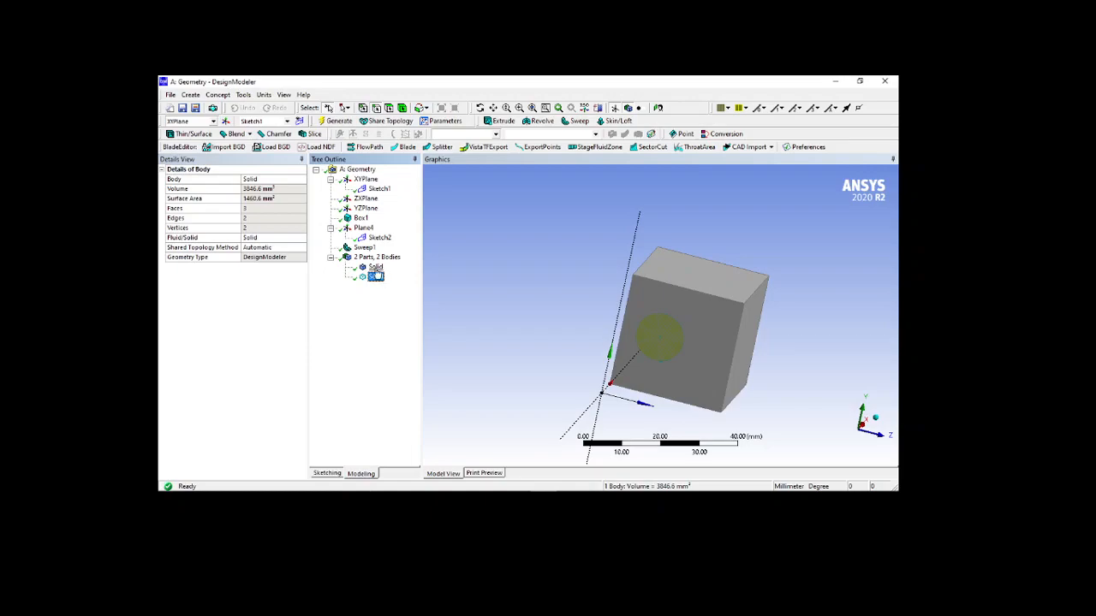
Review the Operation and Alignment options of Sweep1, keeping Add Frozen and Path Tangent.
click(365, 249)
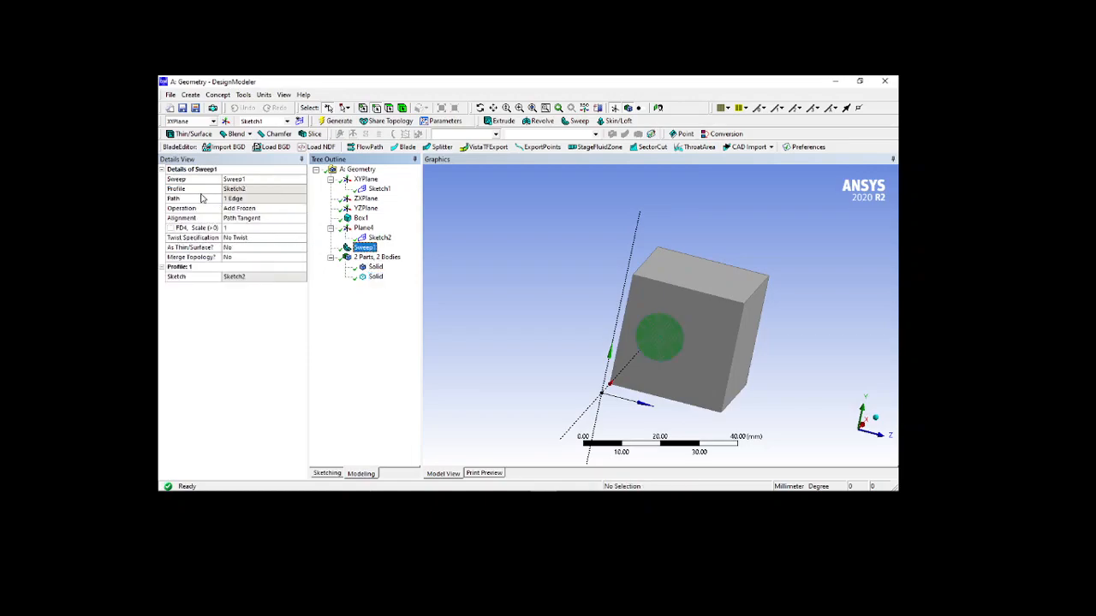
click(256, 208)
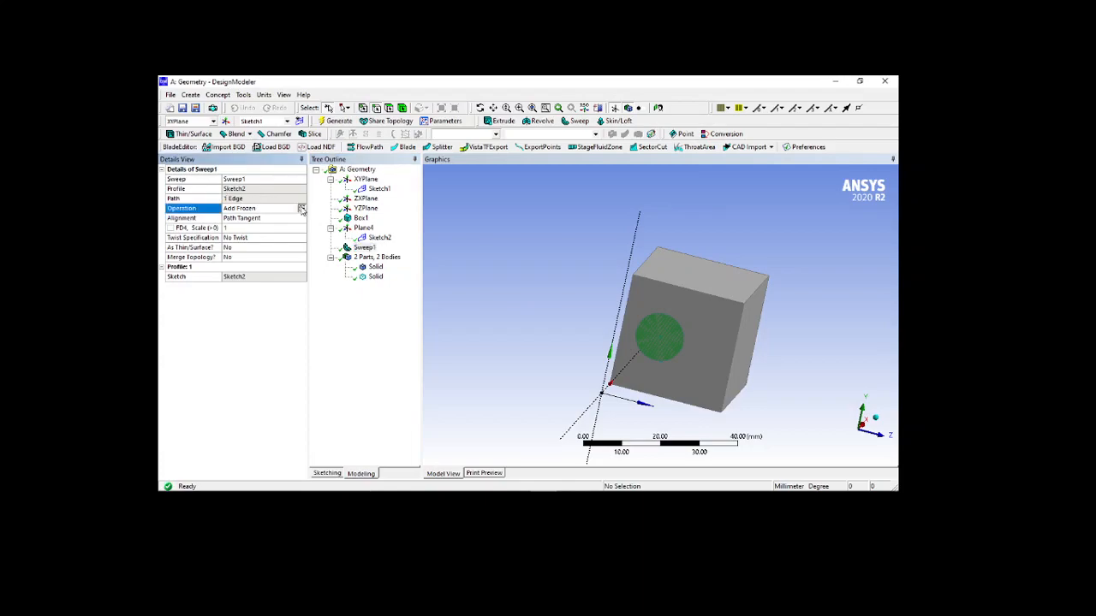
click(301, 209)
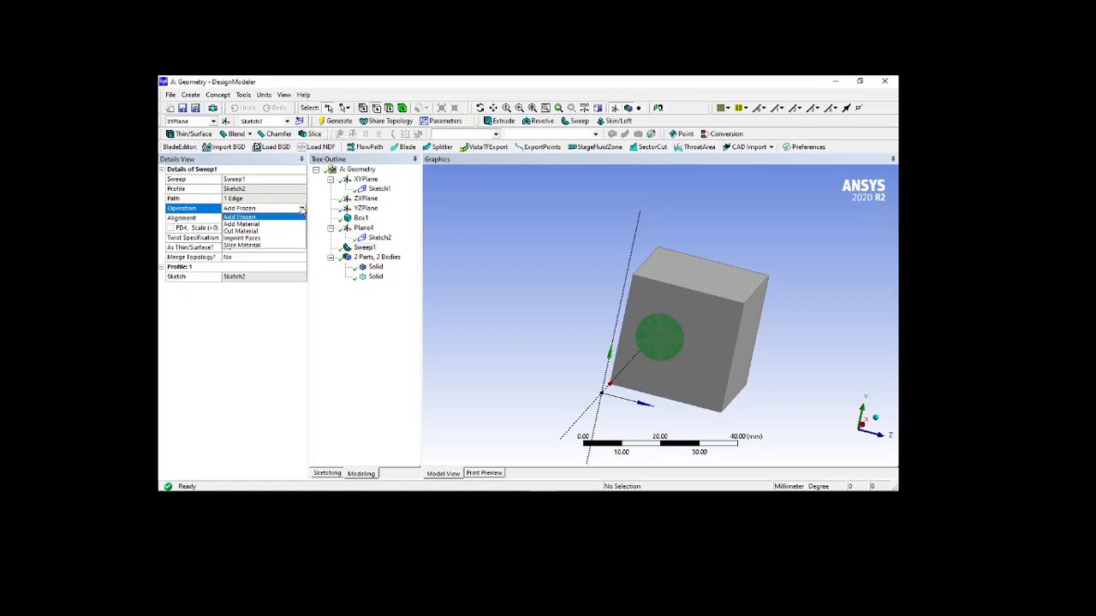
click(302, 209)
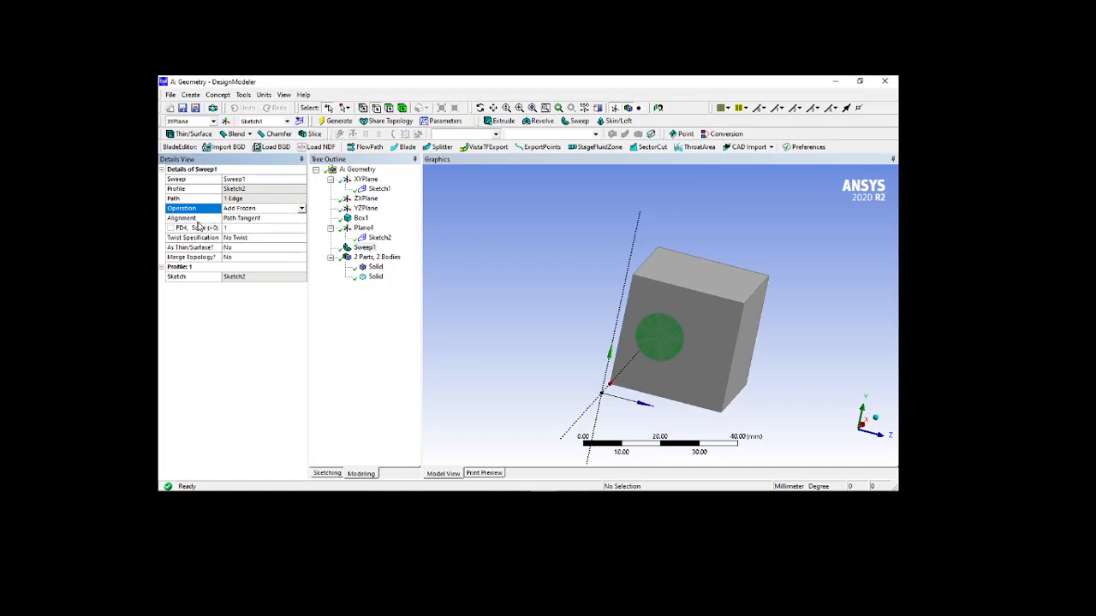
click(279, 221)
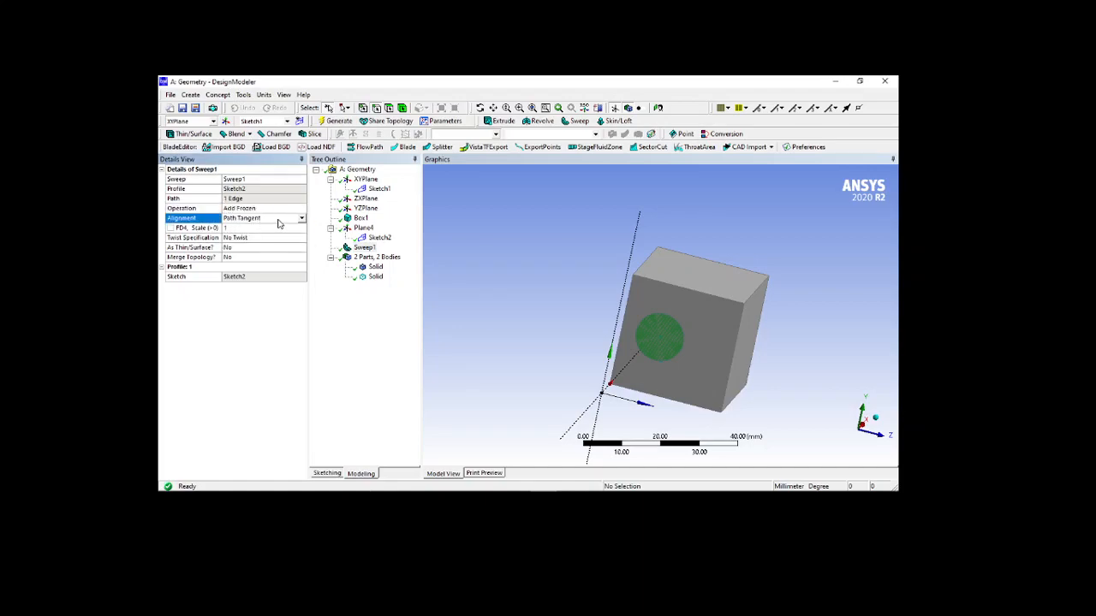
click(301, 219)
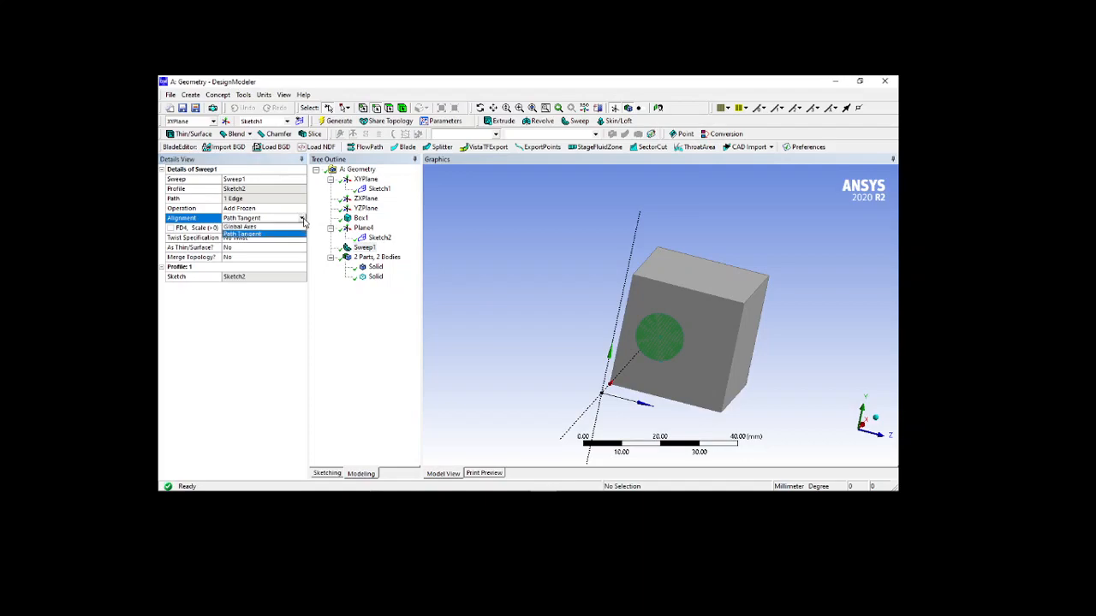
click(265, 235)
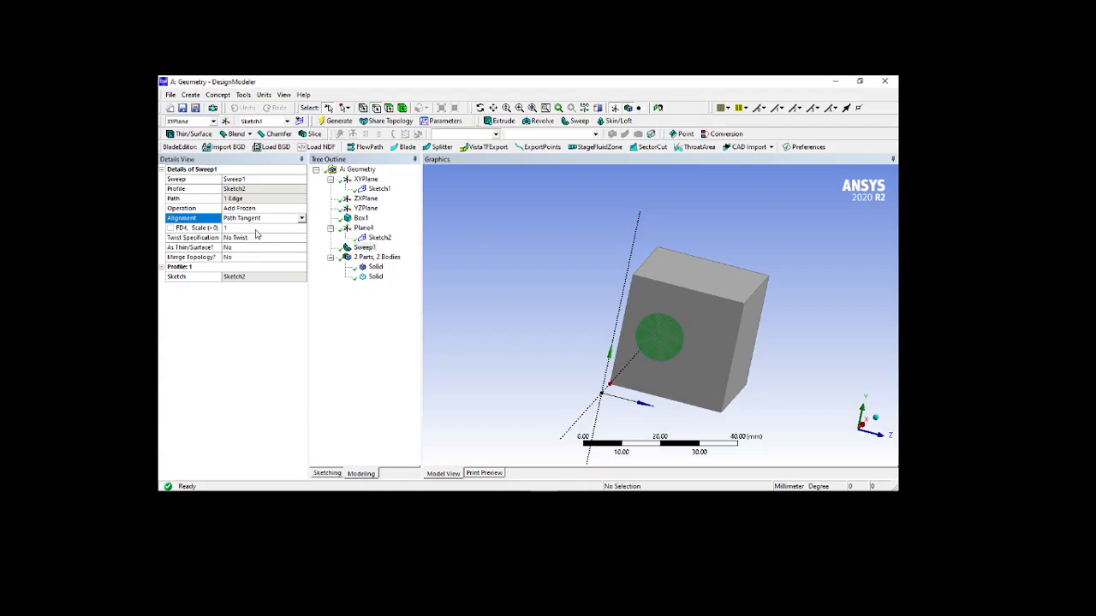
Set Sweep1's scale factor to 2 and regenerate it to taper the swept body.
middle_drag(826, 285, 783, 276)
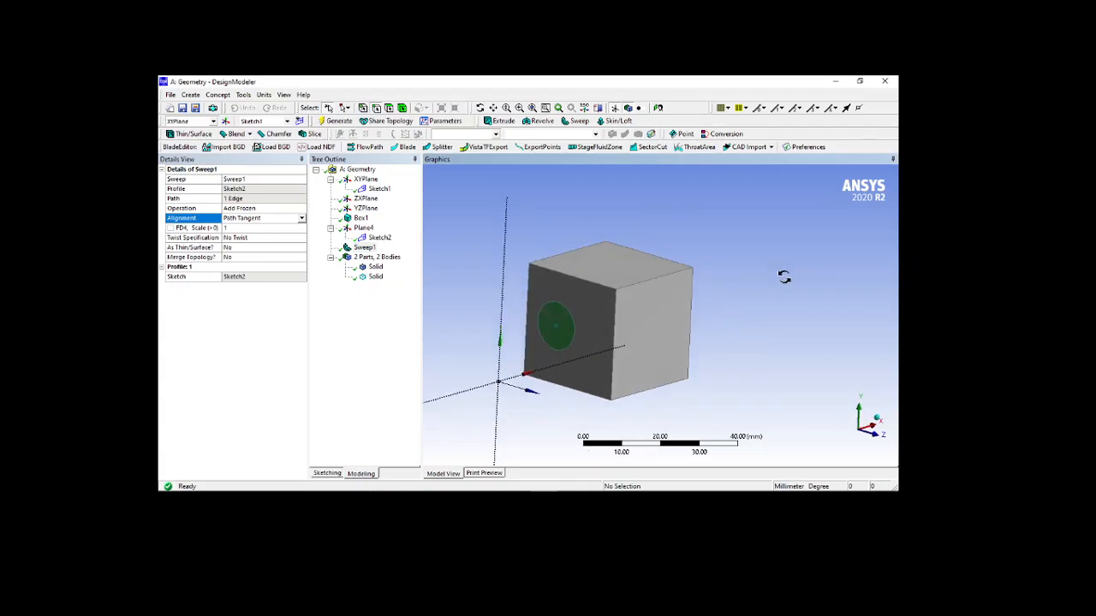
click(256, 228)
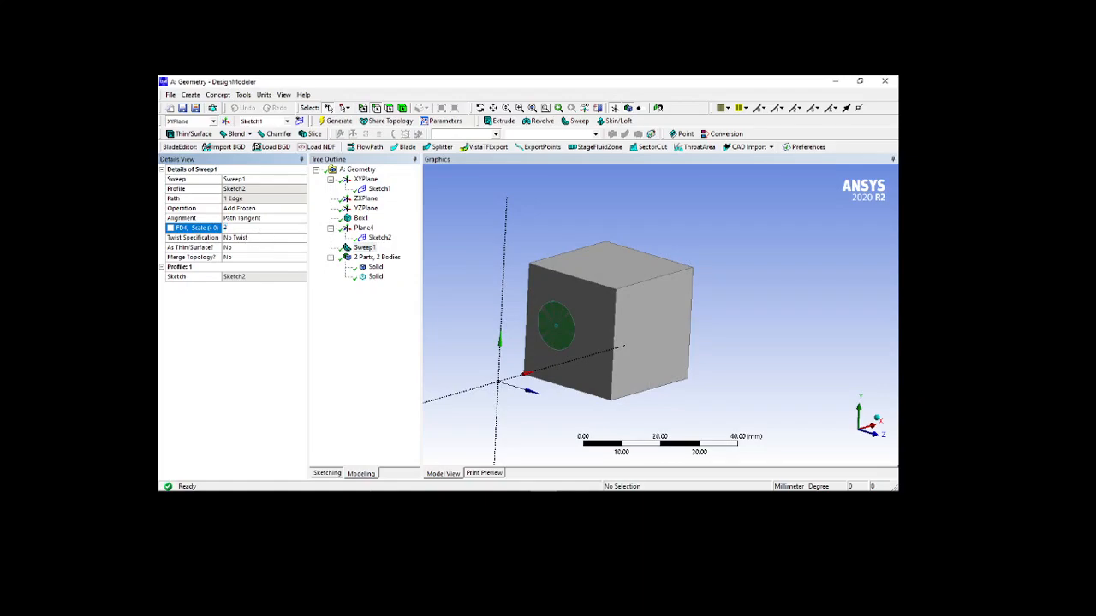
click(339, 122)
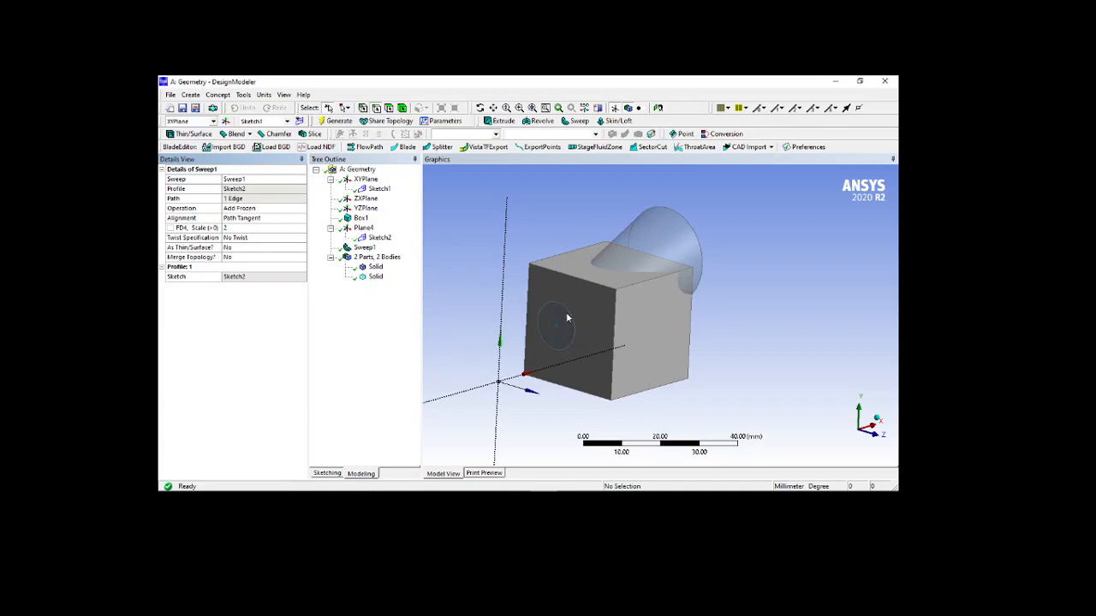
middle_drag(768, 305, 719, 327)
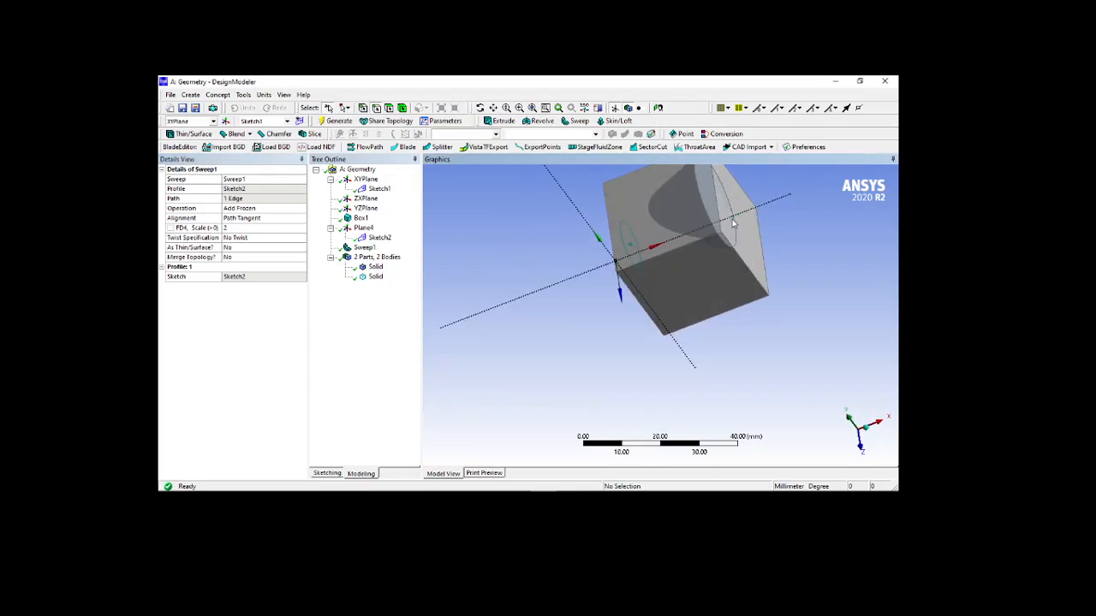
middle_drag(631, 386, 681, 324)
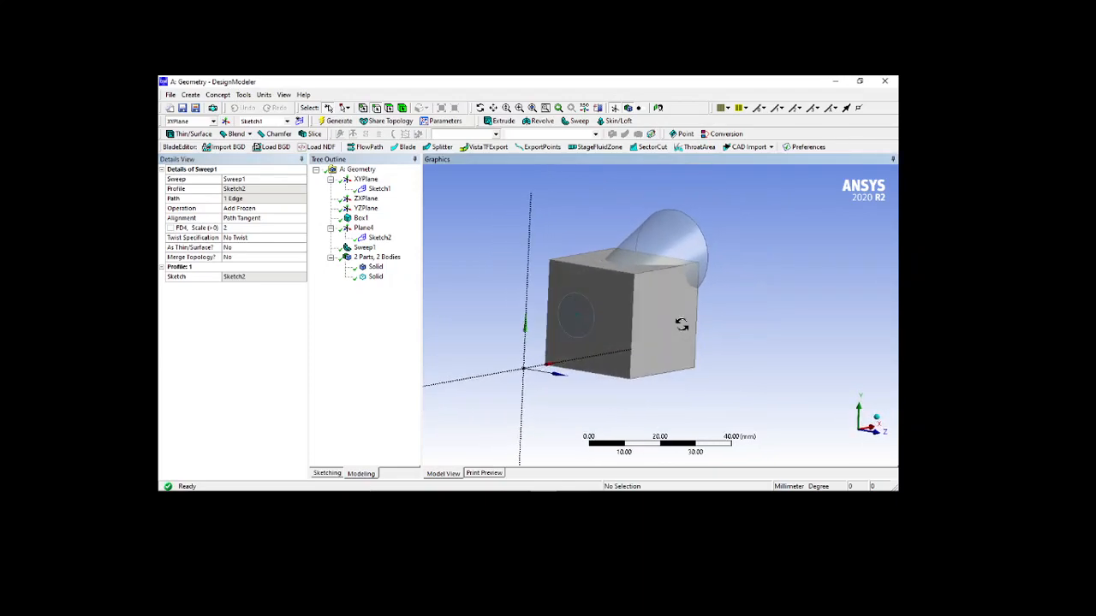
Review the Twist Specification choices for Sweep1, keeping No Twist.
click(265, 240)
click(301, 239)
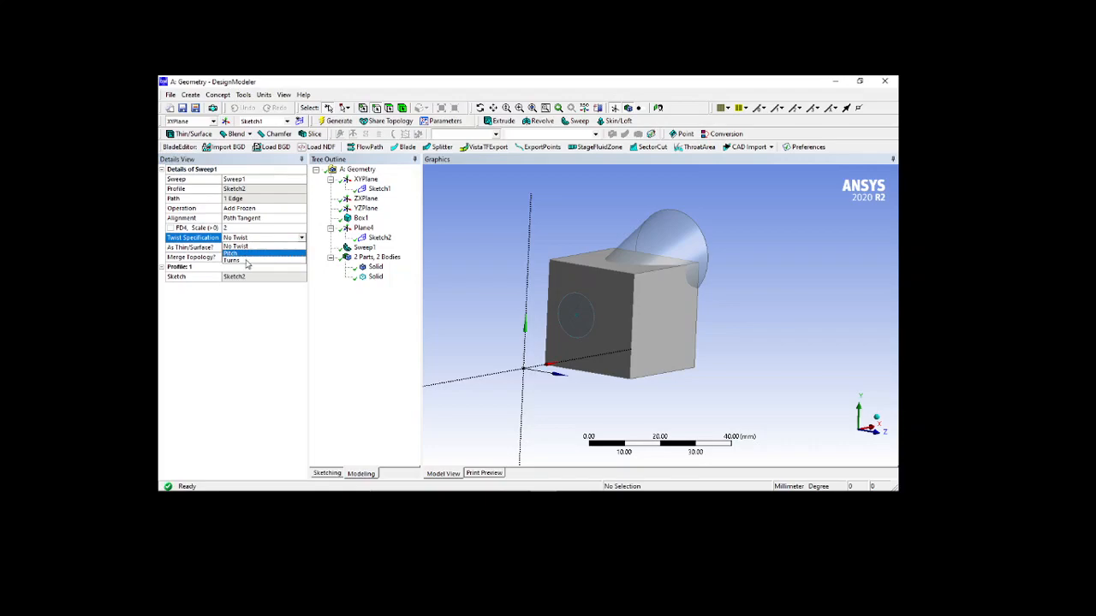
click(239, 327)
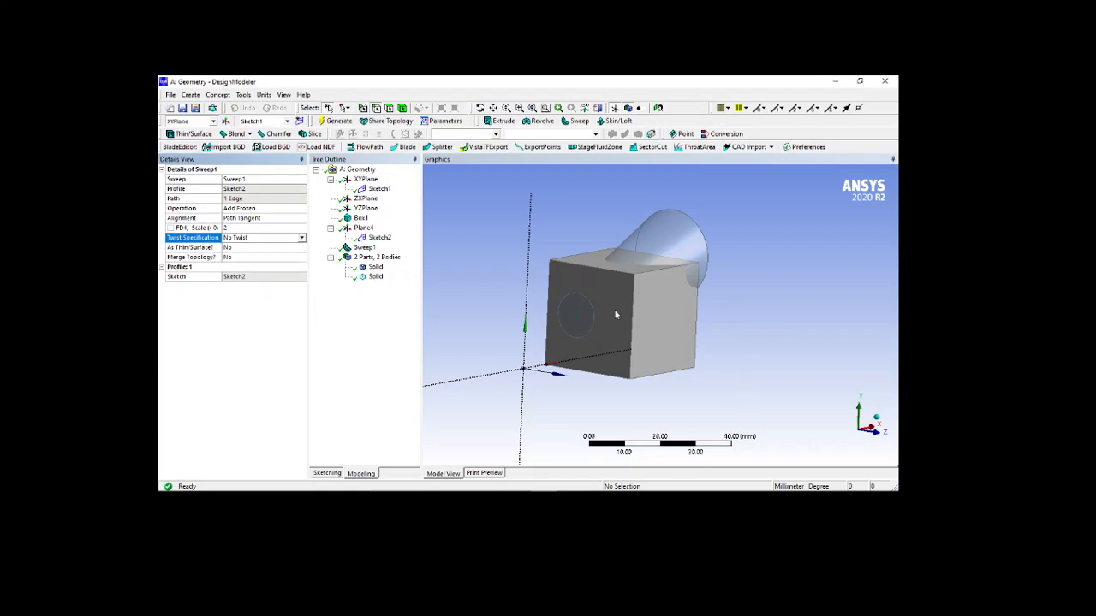
Delete the Sweep1 feature from the model and confirm the deletion.
key(ctrl+a)
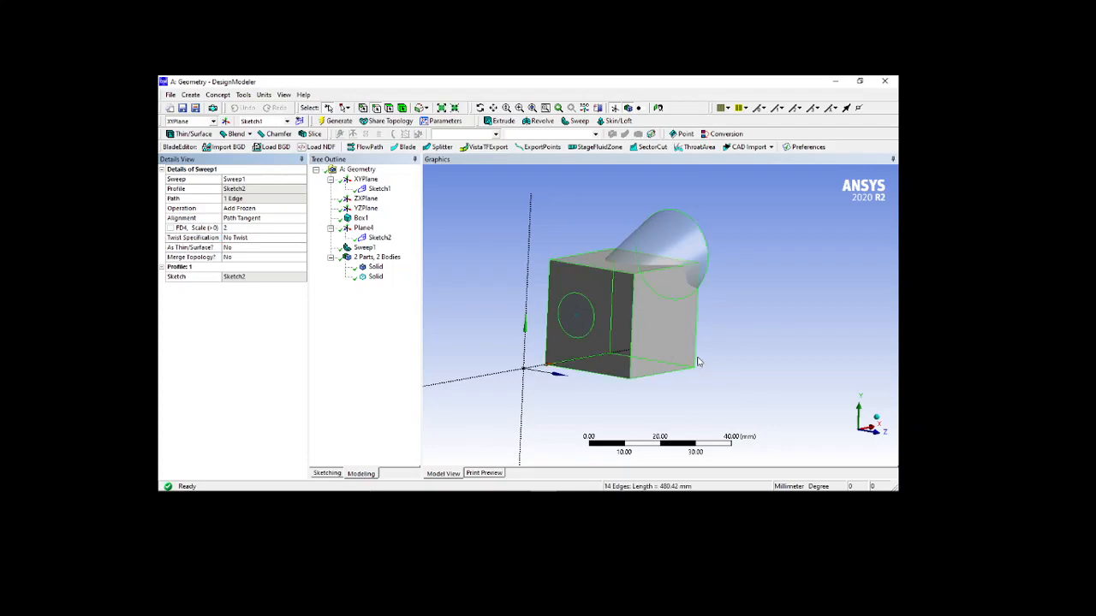
key(Delete)
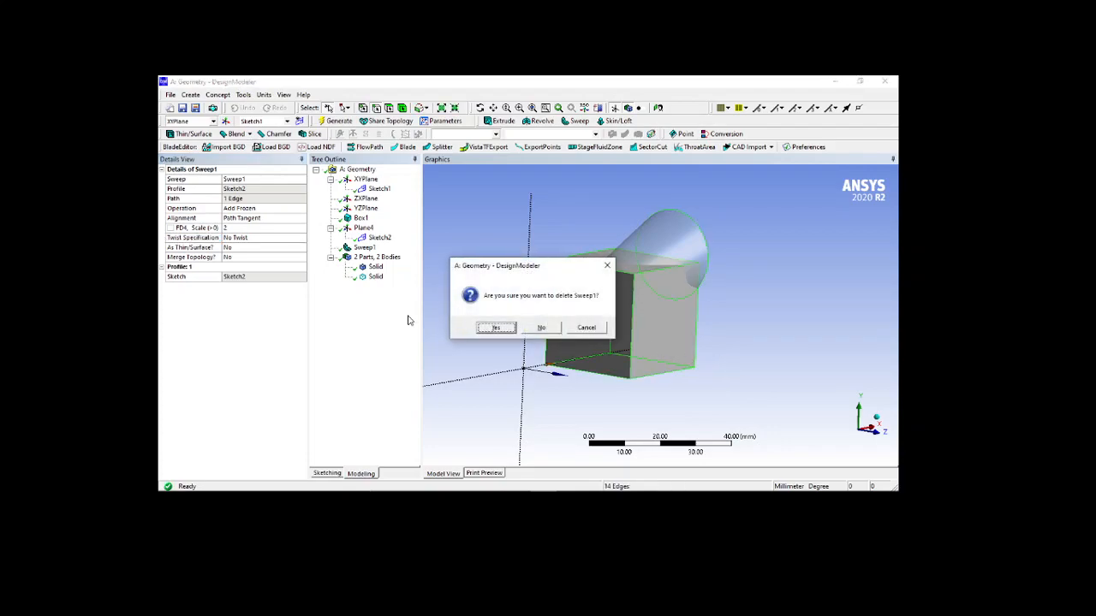
click(495, 329)
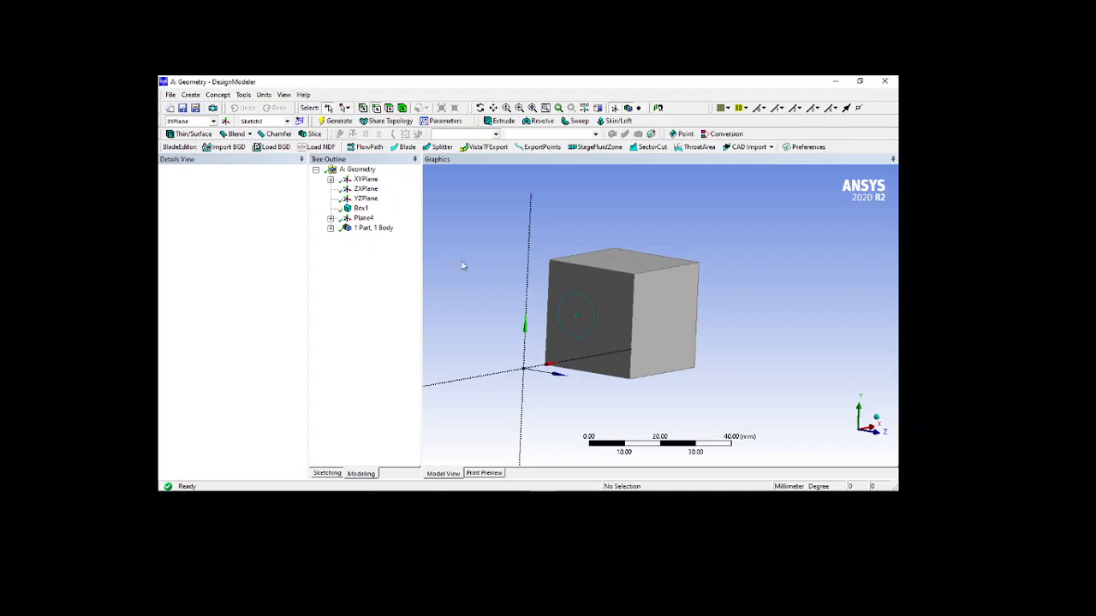
Try to delete the Box1 feature from the model.
click(362, 210)
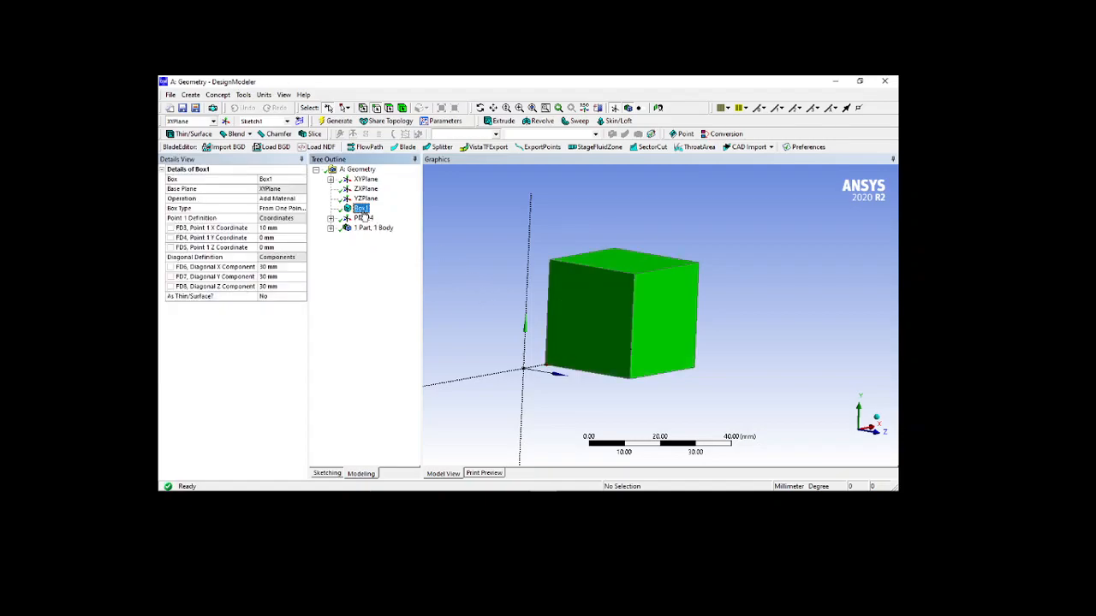
key(Delete)
click(613, 328)
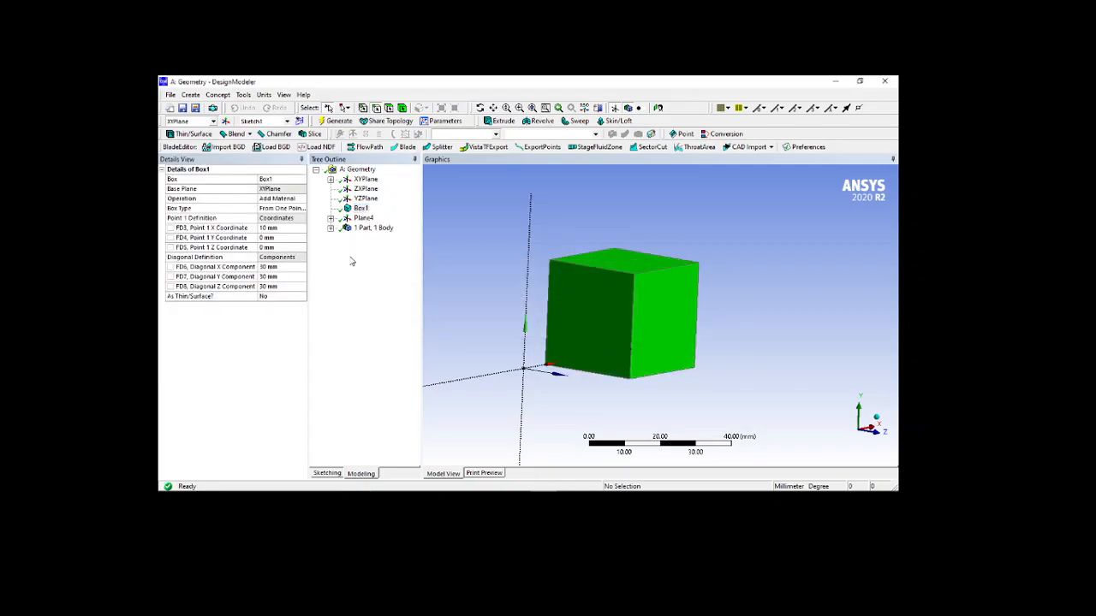
click(330, 218)
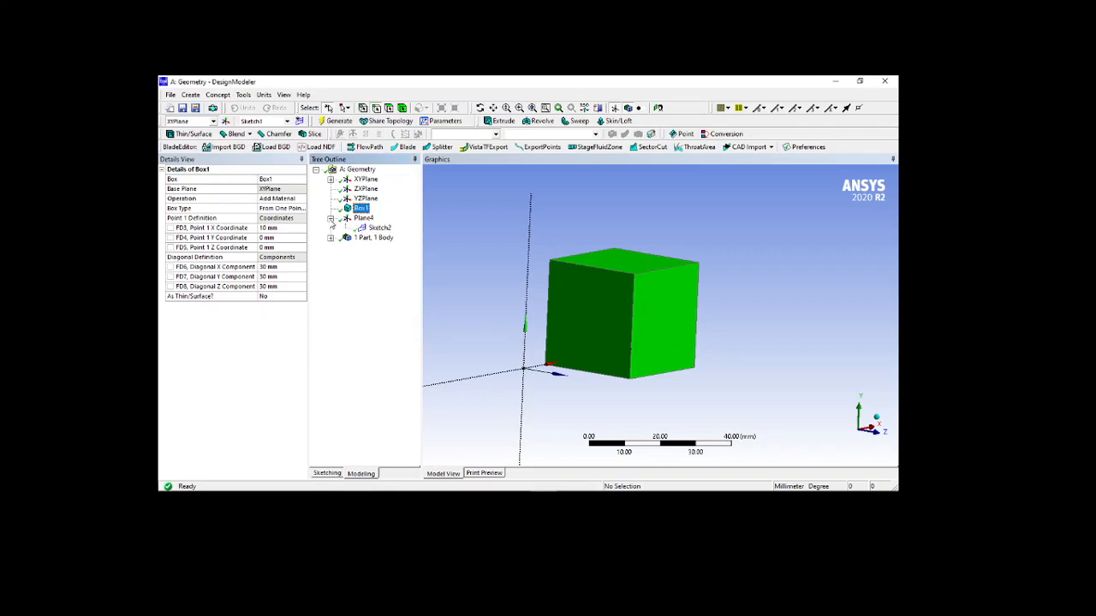
click(378, 228)
key(Delete)
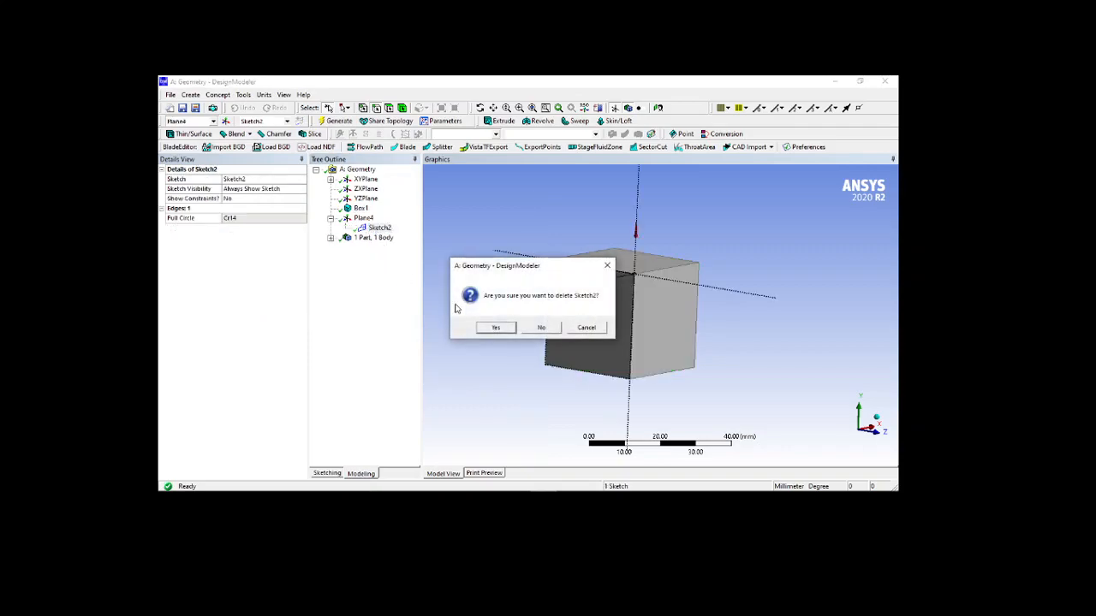
click(604, 262)
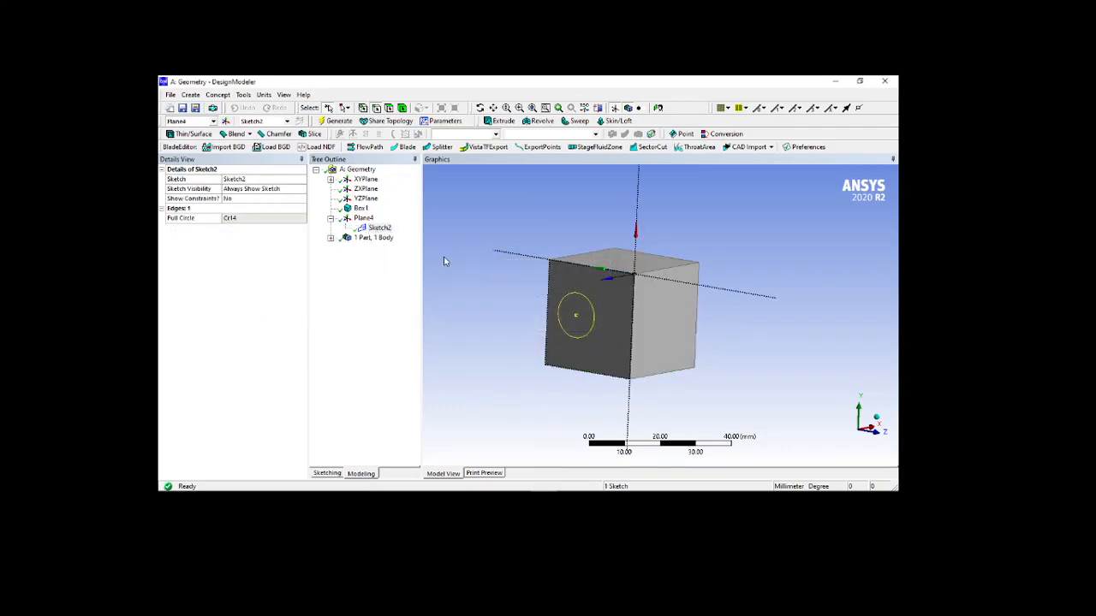
Try once more to delete Box1 while Plane4 and its circle sketch still exist.
click(360, 208)
key(Delete)
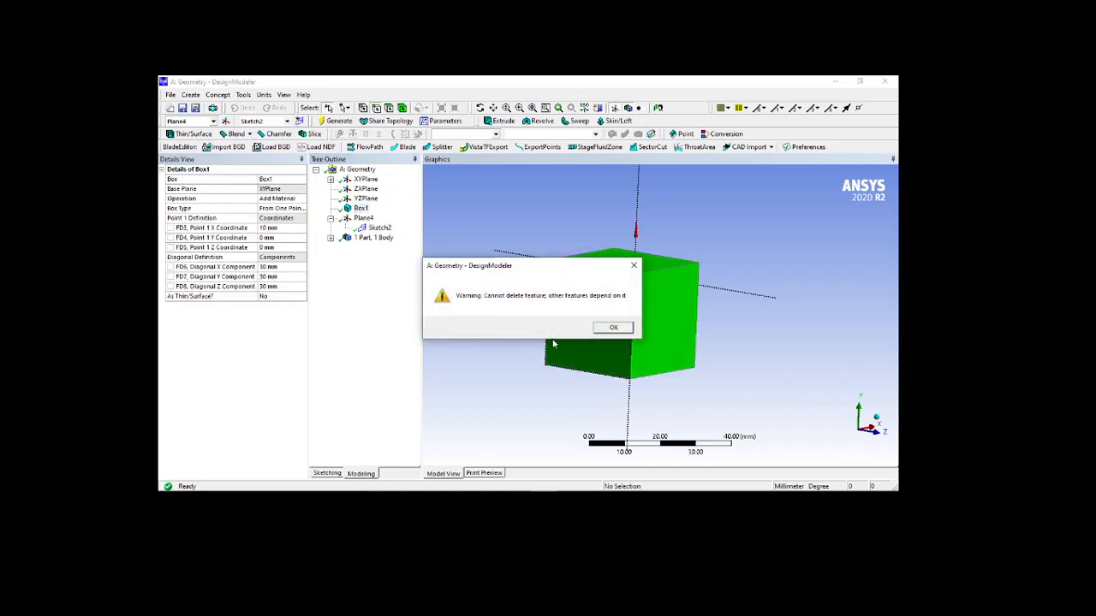
click(605, 327)
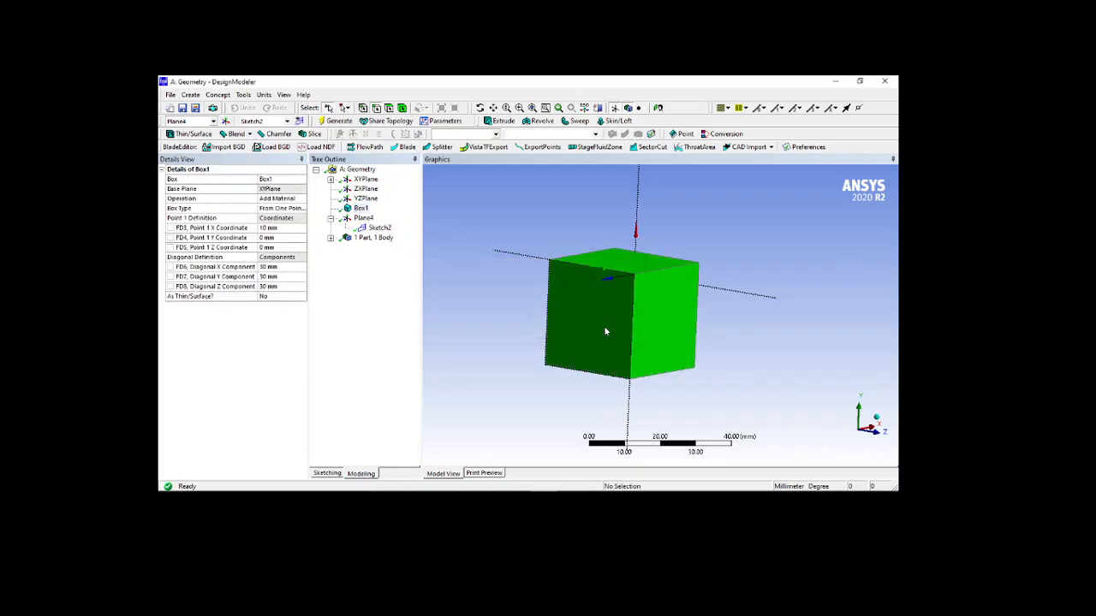
right_click(360, 209)
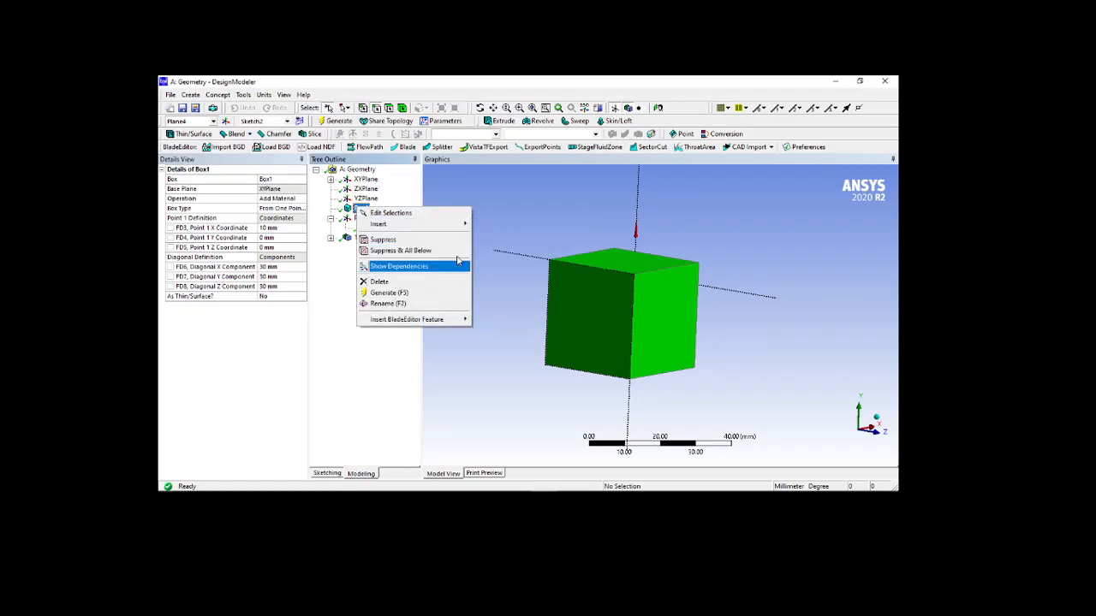
click(509, 209)
middle_drag(770, 246, 782, 250)
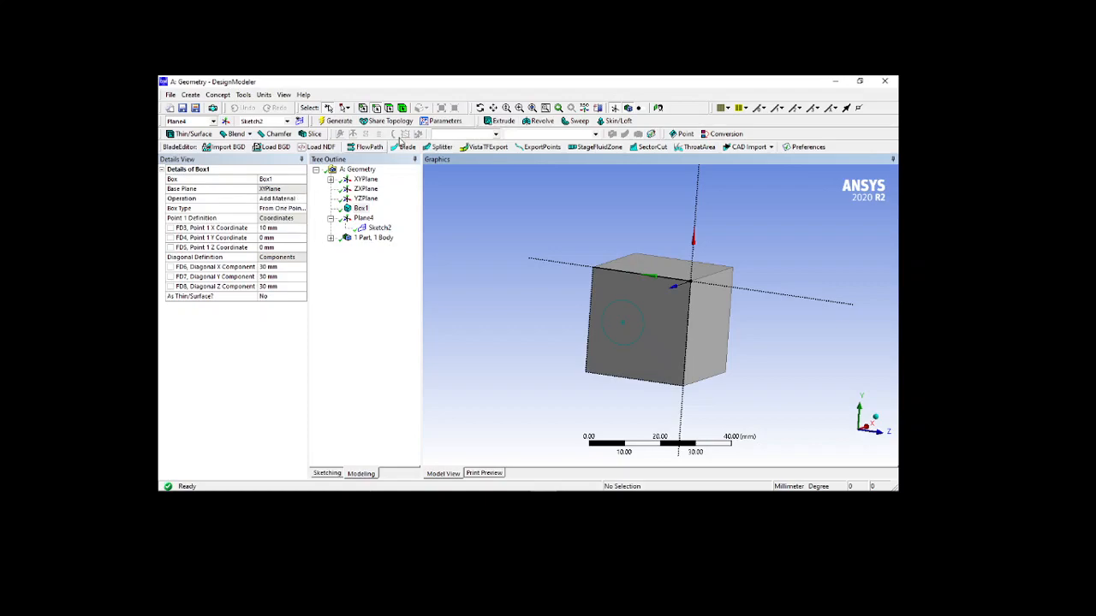
Start a new sweep using Sketch2's circle as the profile and the upper edge of the box's sketched face as the path.
click(576, 124)
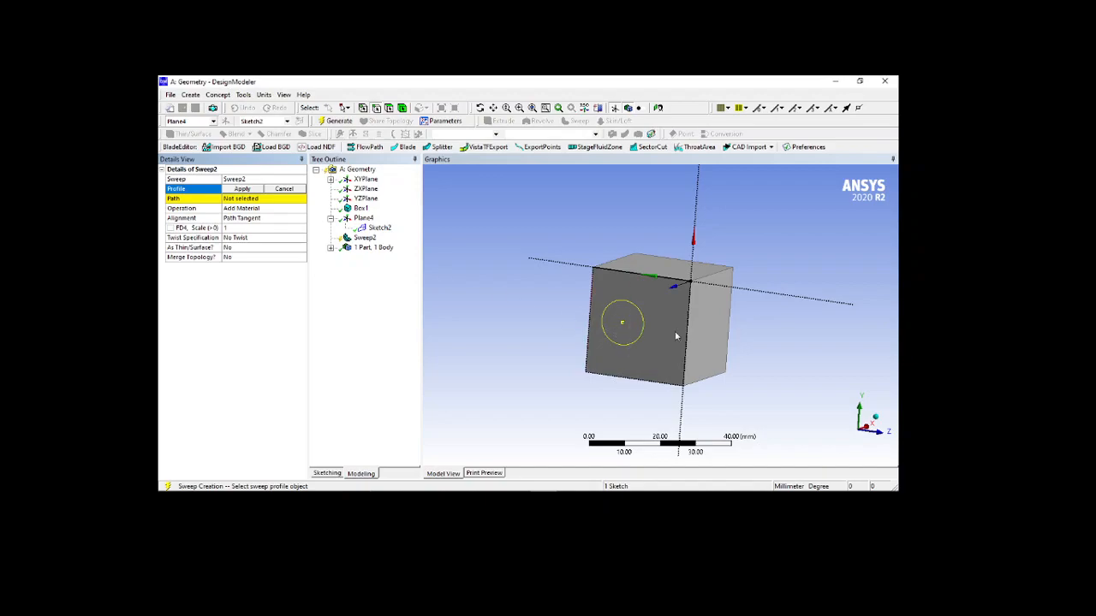
click(379, 228)
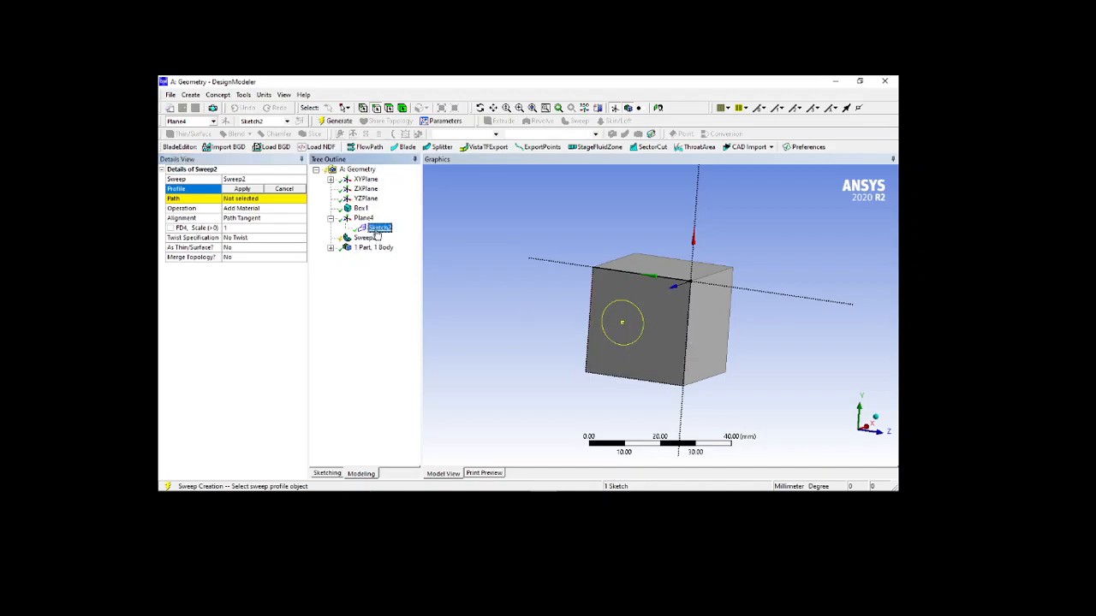
click(244, 190)
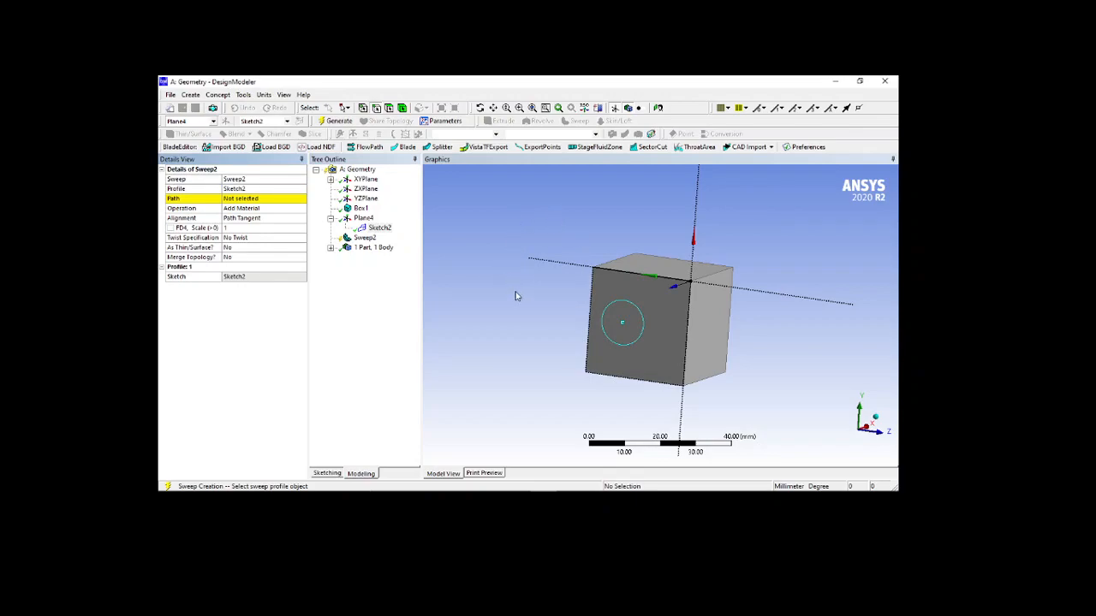
click(261, 198)
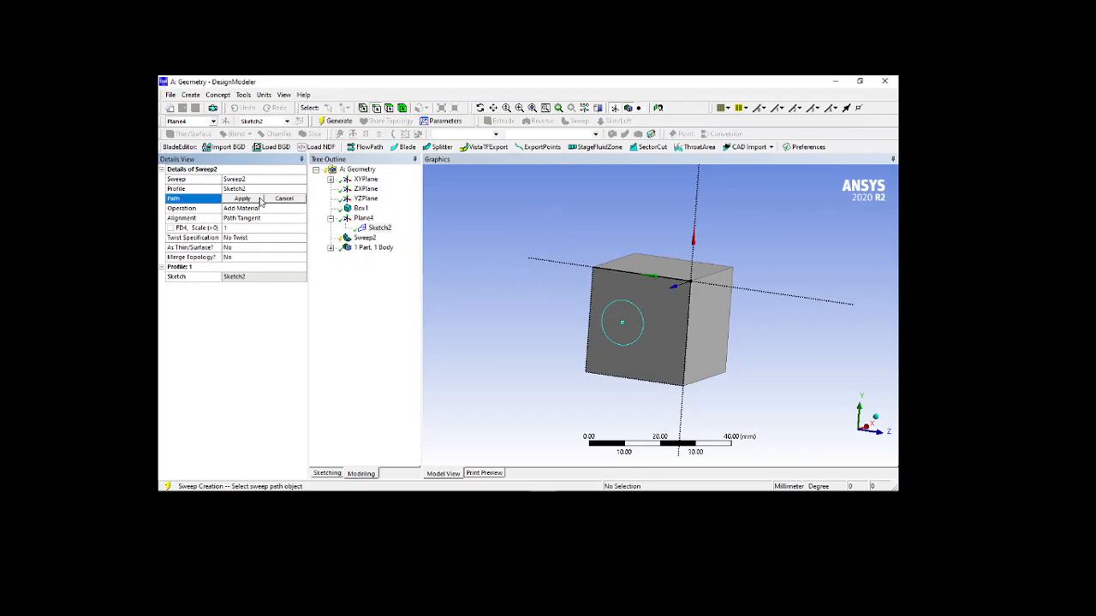
click(665, 281)
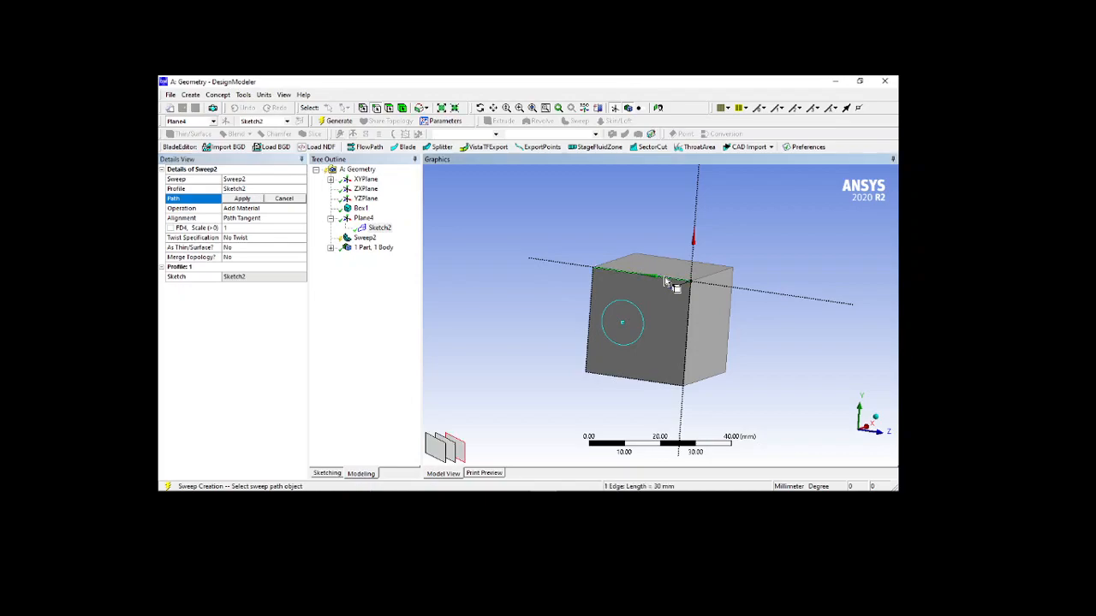
click(243, 198)
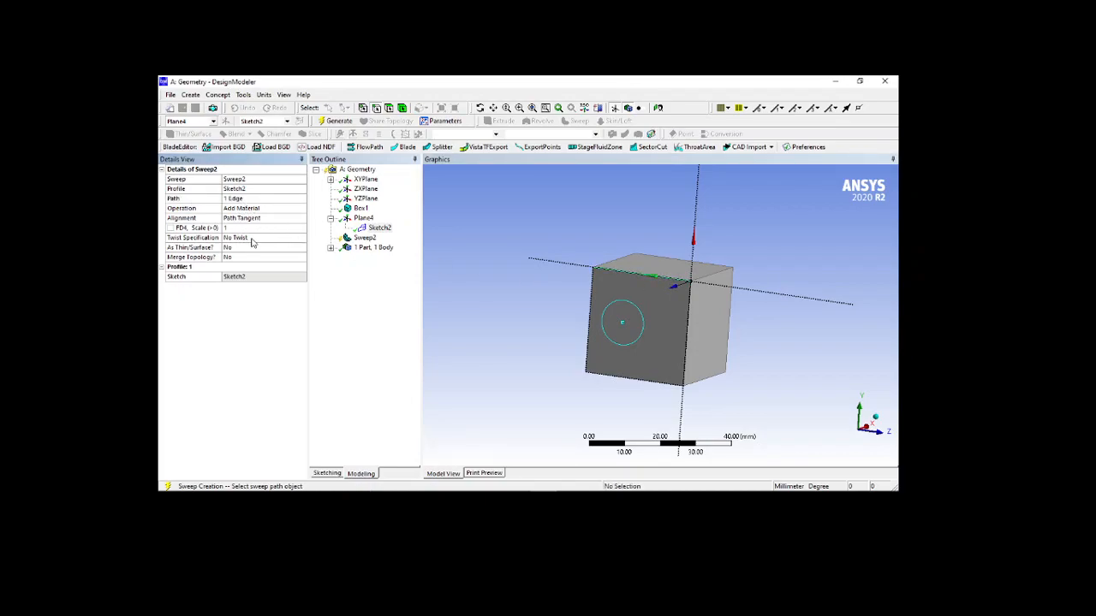
Set the sweep's Twist Specification to Turns with 2 turns, generate it, and inspect the coil around the box edge.
click(247, 239)
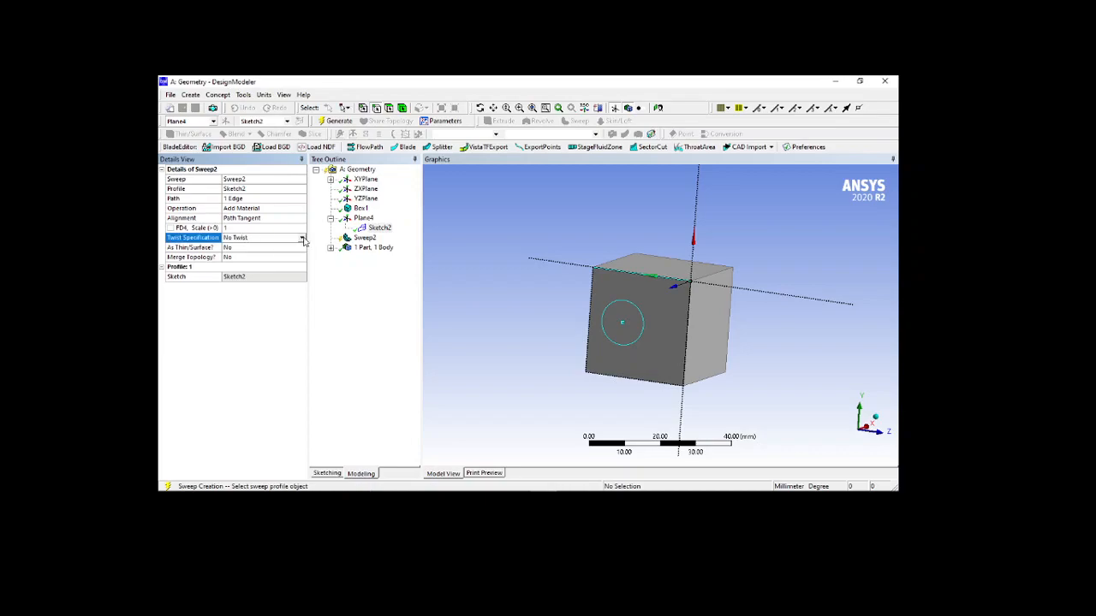
click(302, 240)
click(255, 264)
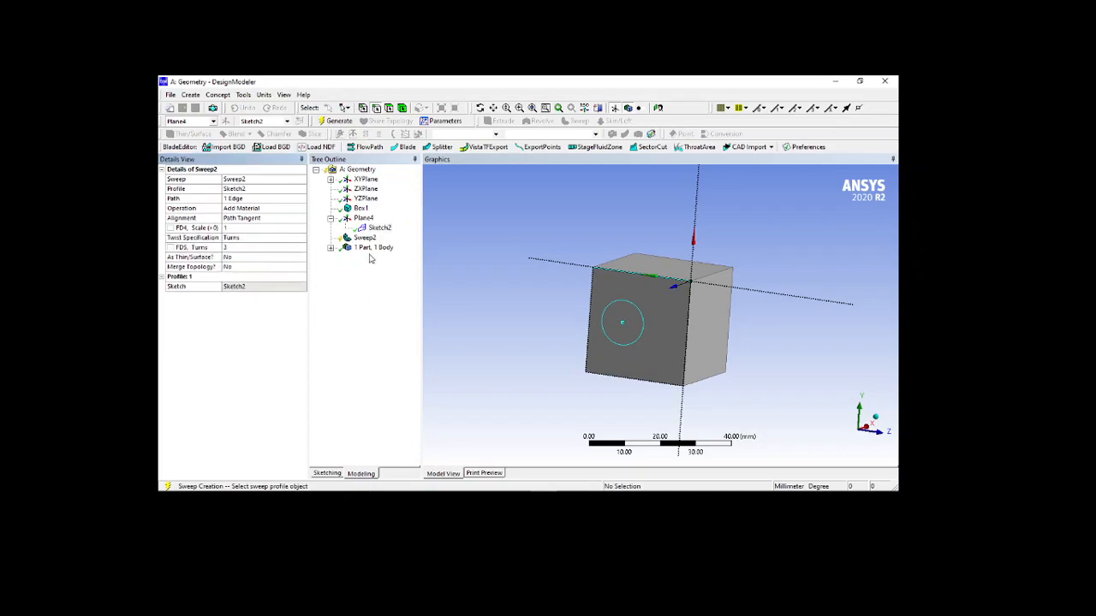
click(234, 247)
click(246, 258)
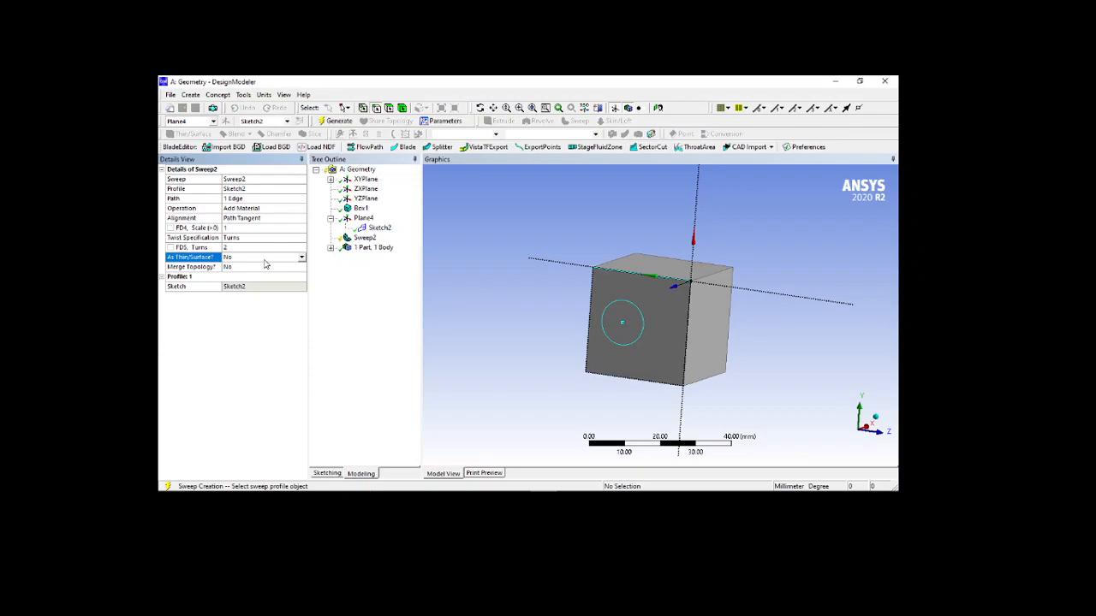
click(337, 123)
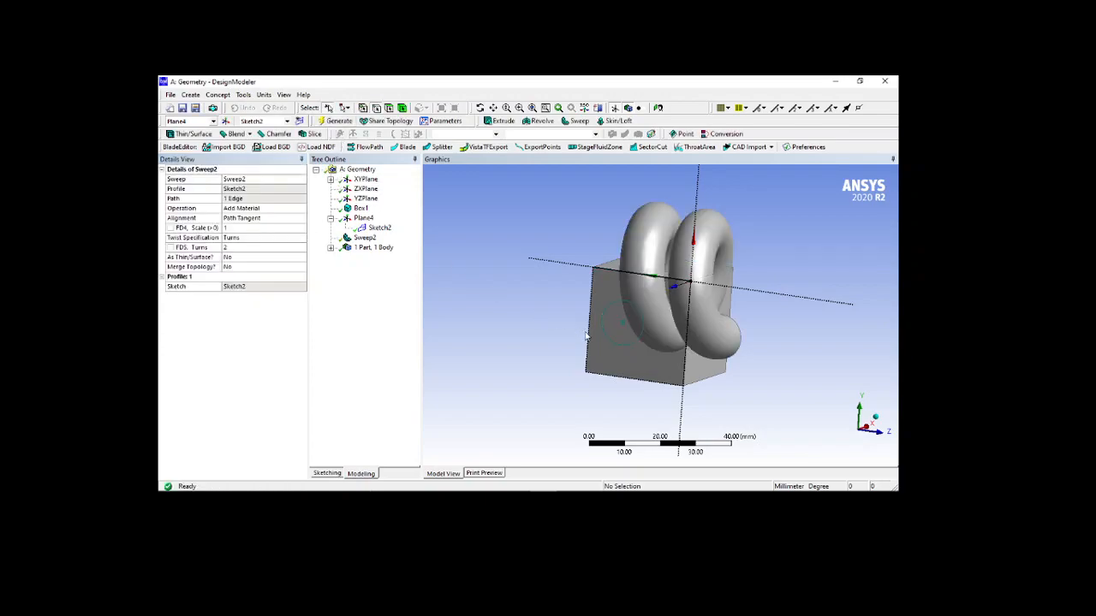
middle_drag(658, 352, 564, 333)
mouse_move(704, 388)
middle_down()
mouse_move(724, 384)
mouse_move(707, 394)
middle_up()
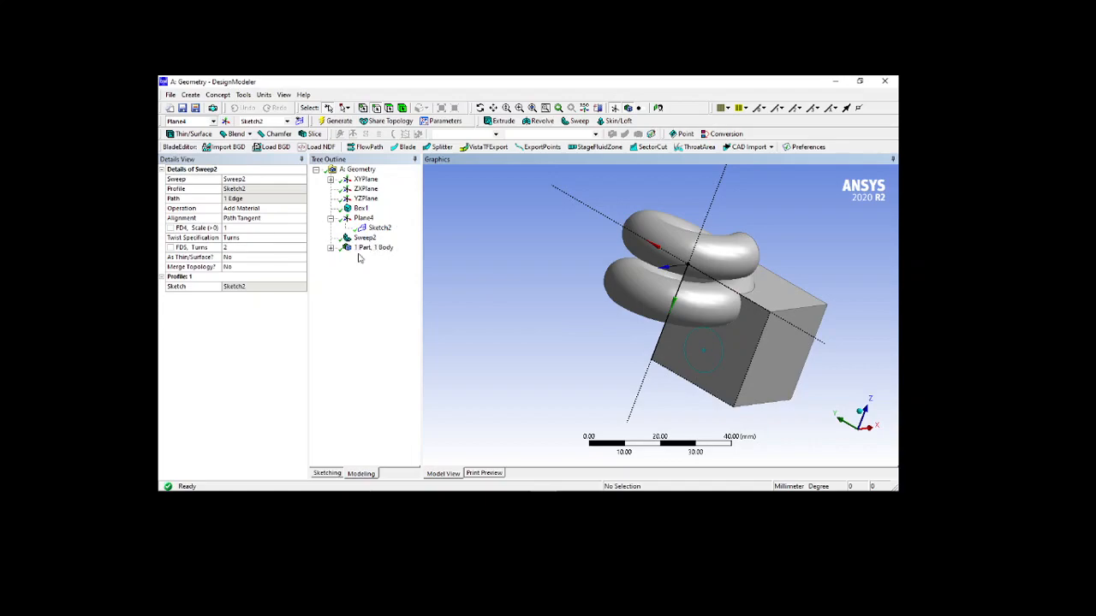
Change Sweep2's operation to Add Frozen and regenerate the model.
click(258, 211)
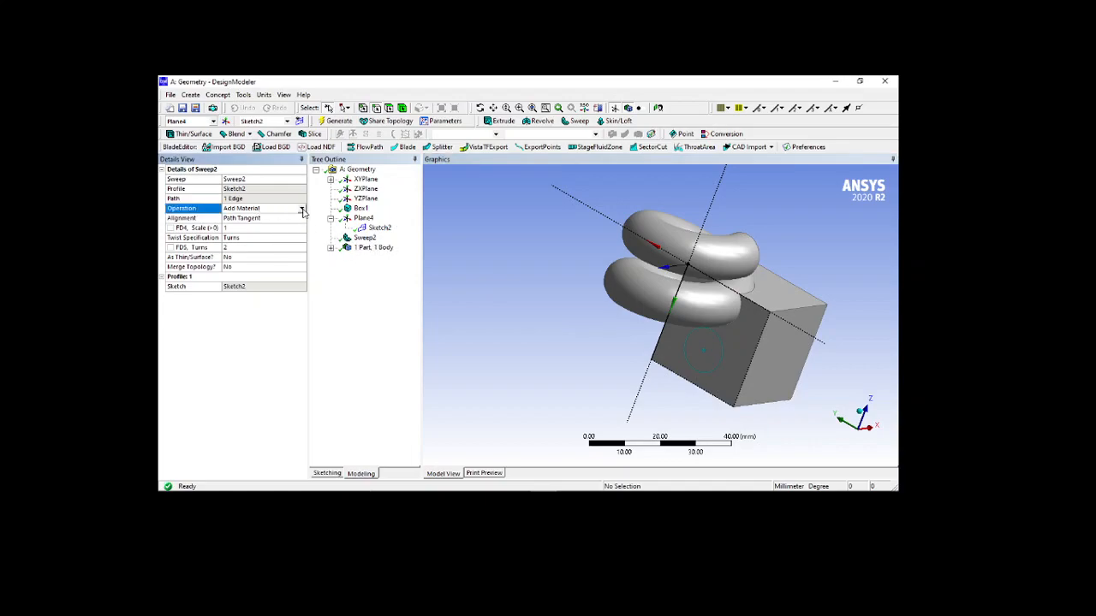
click(303, 211)
click(270, 223)
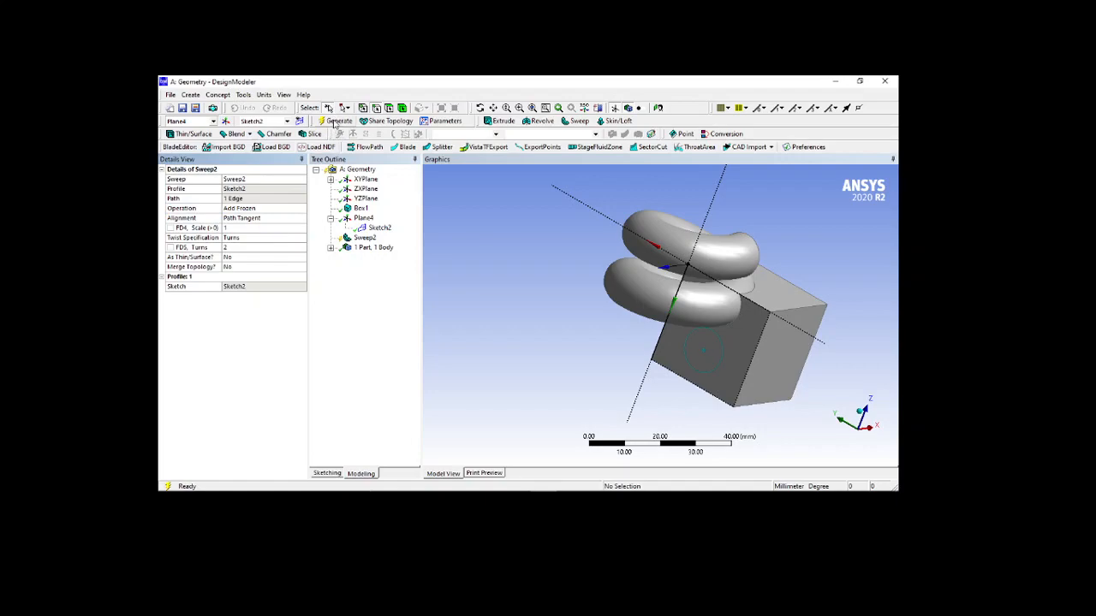
click(338, 121)
middle_drag(629, 359, 643, 294)
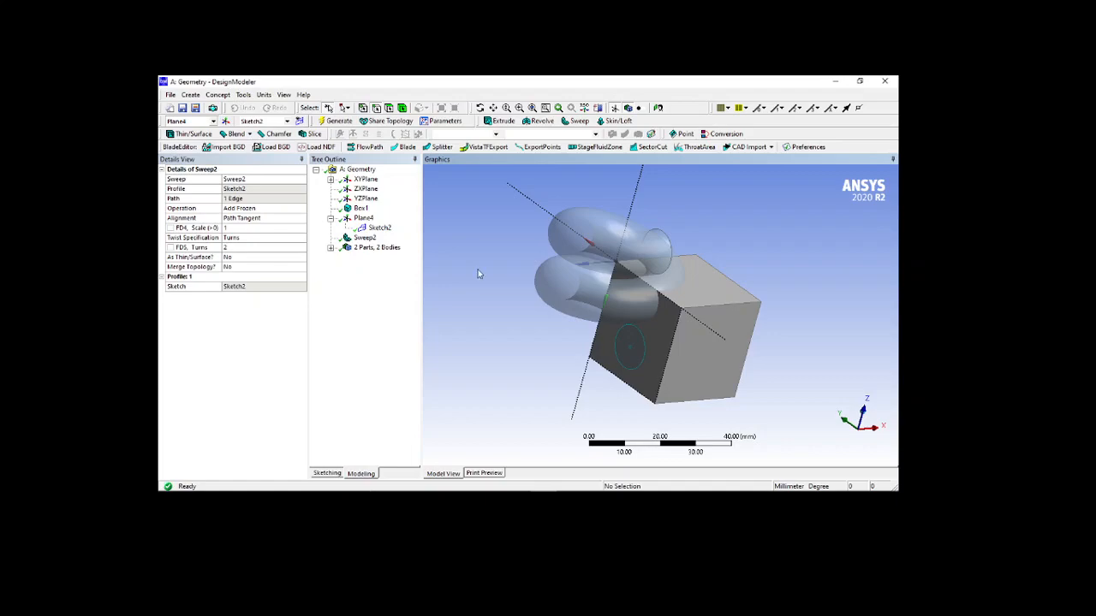
Examine the separate box and coil solids in the model's body list, and try to delete the Box1 feature.
click(330, 248)
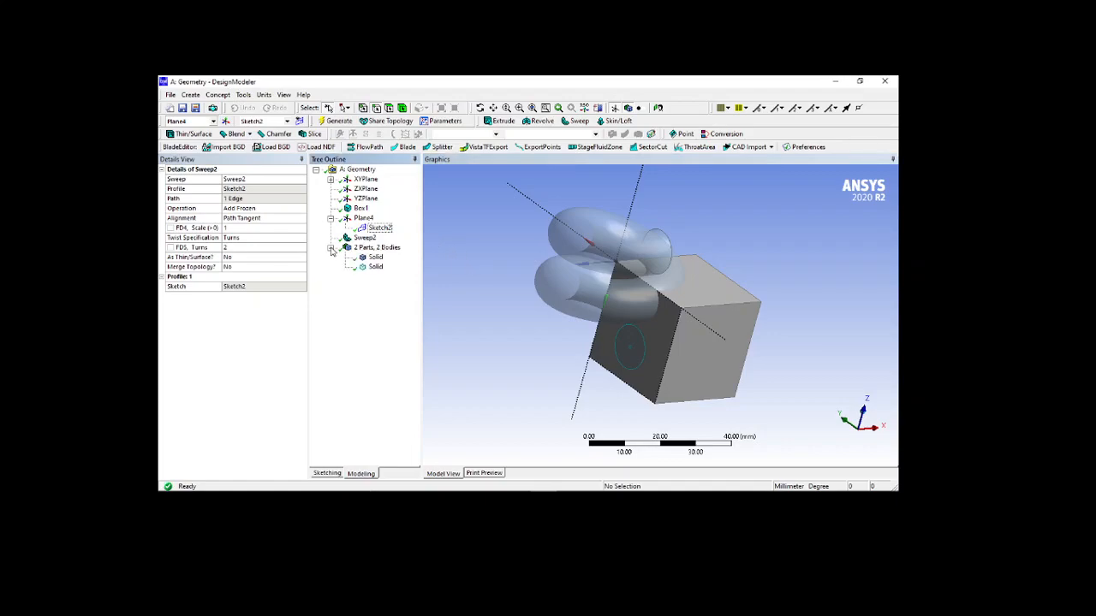
click(375, 258)
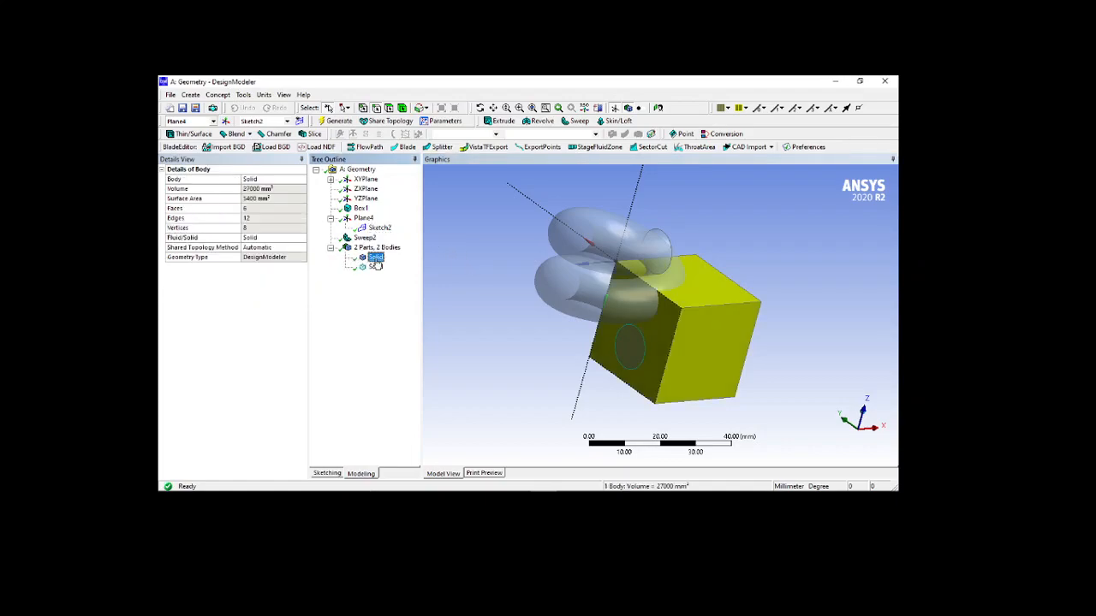
click(360, 208)
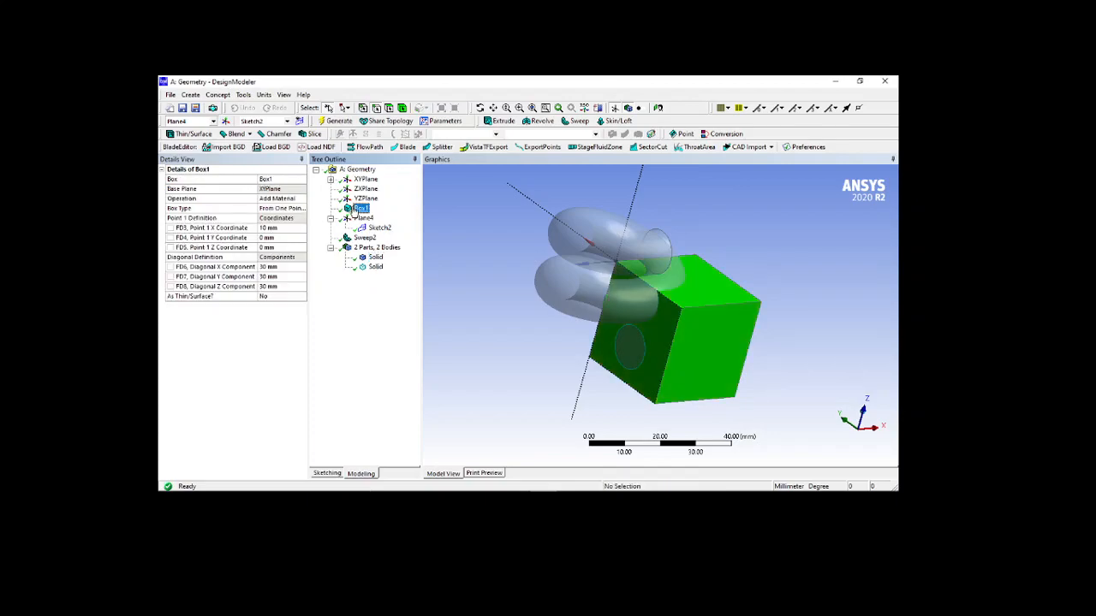
key(Delete)
click(611, 328)
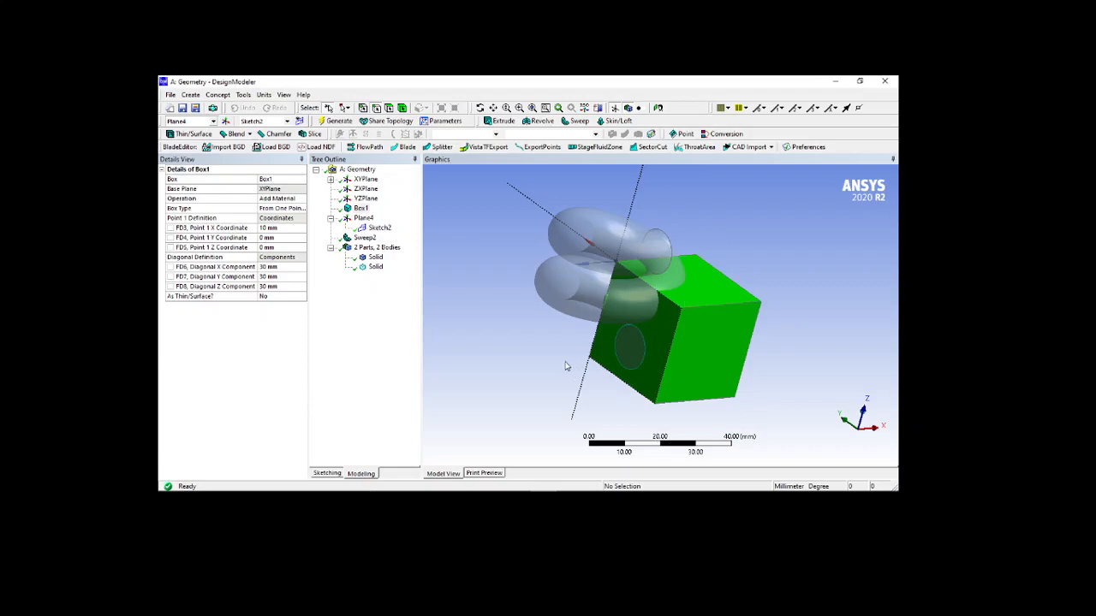
click(375, 266)
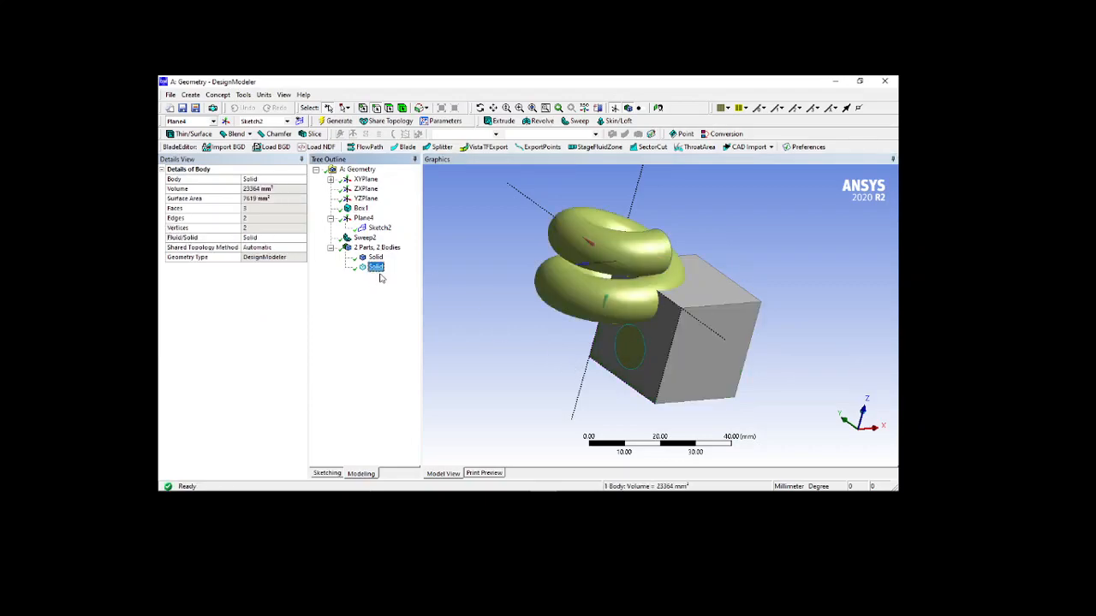
mouse_move(763, 281)
middle_down()
mouse_move(784, 264)
mouse_move(798, 280)
mouse_move(746, 276)
middle_up()
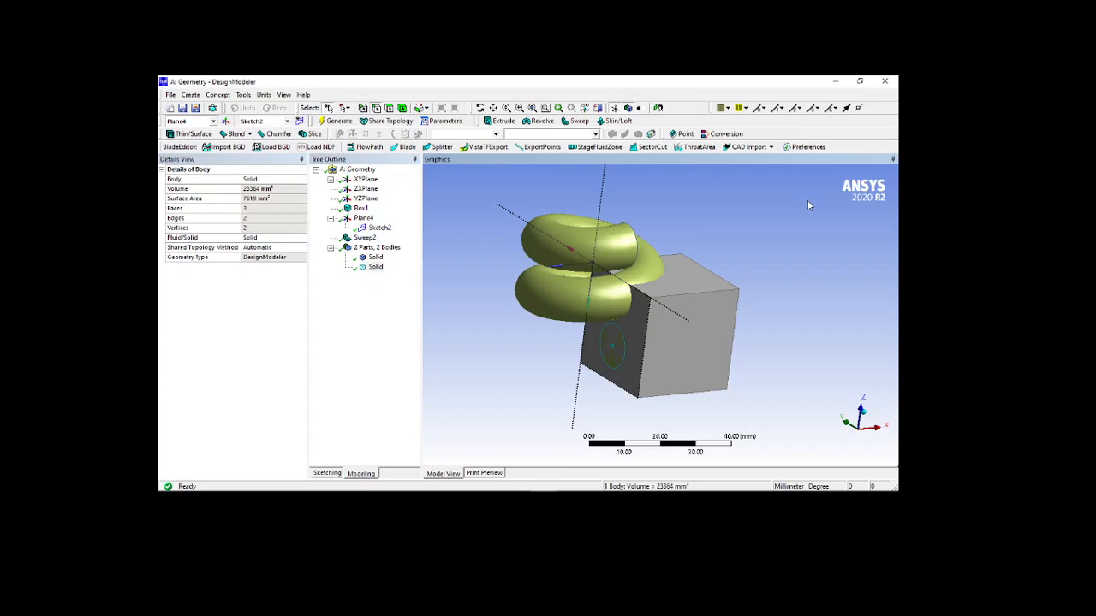
Set Sweep2's scale to 1.5, regenerate, and inspect the coil's changing thickness.
click(363, 238)
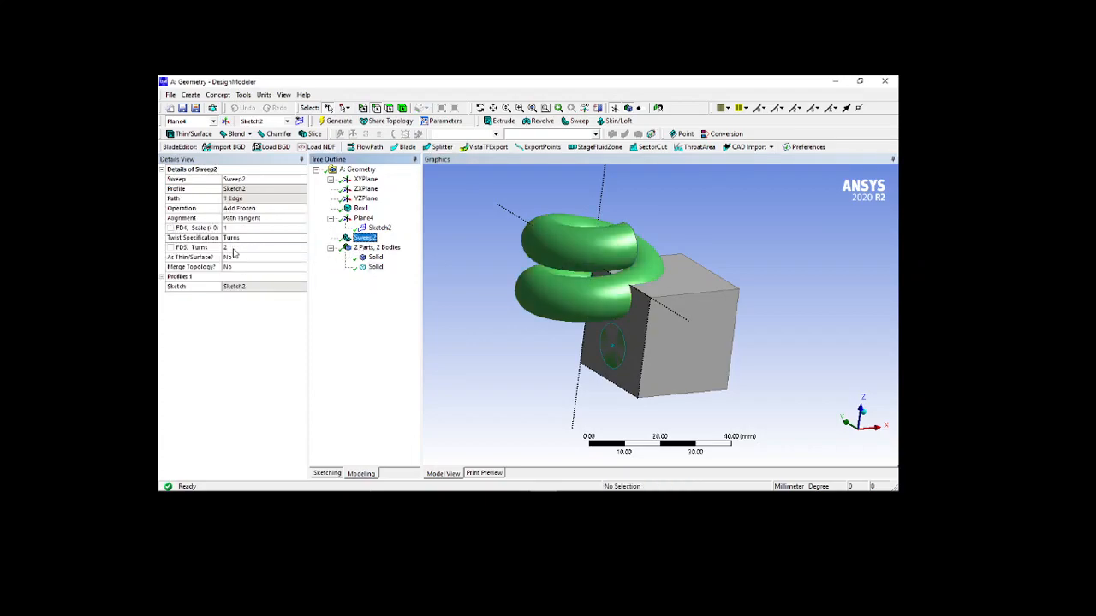
click(234, 228)
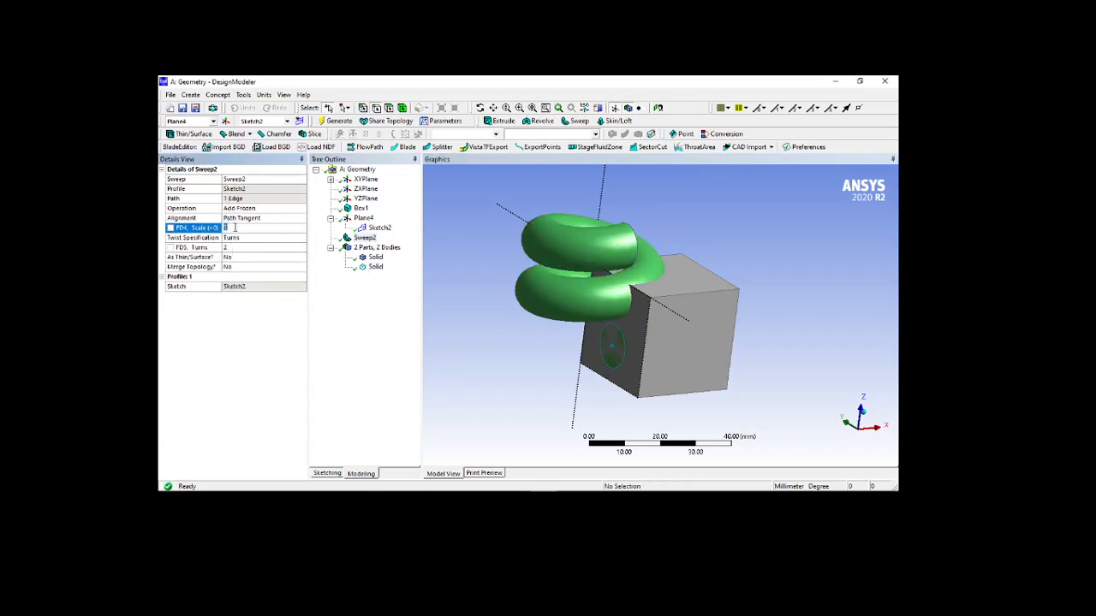
text(.5)
key(Return)
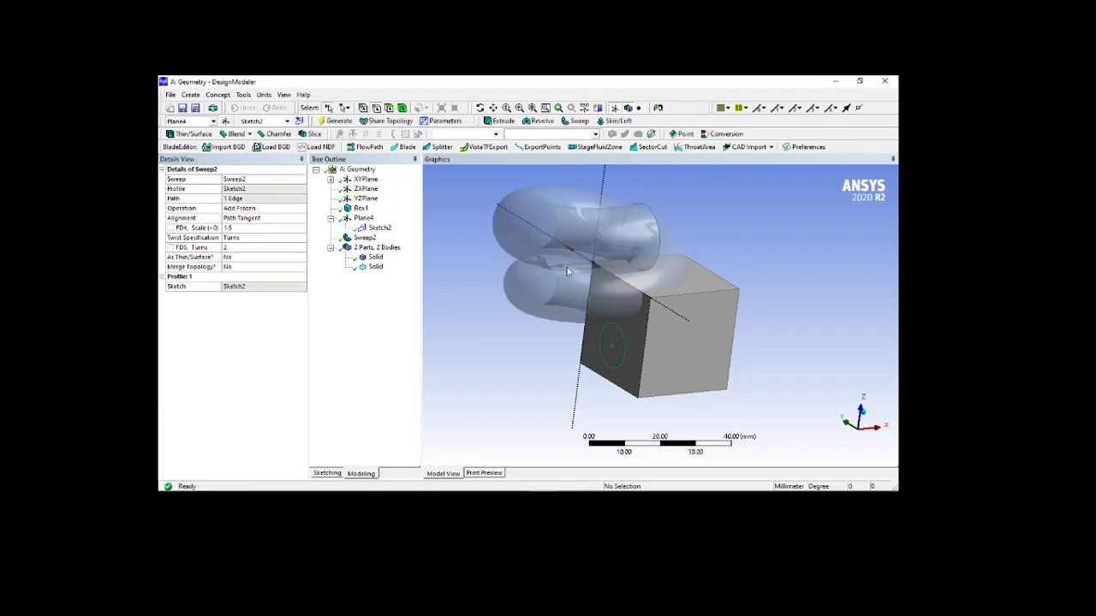
middle_drag(764, 291, 714, 271)
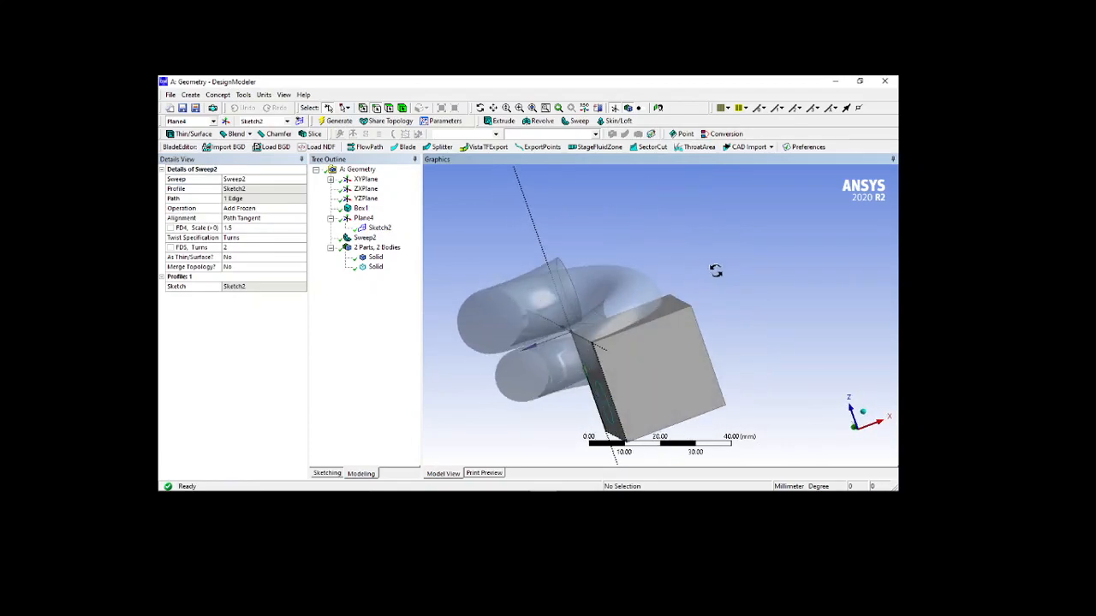
Set Sweep2's scale to 1 and its number of turns to 3, and regenerate the coil.
click(246, 227)
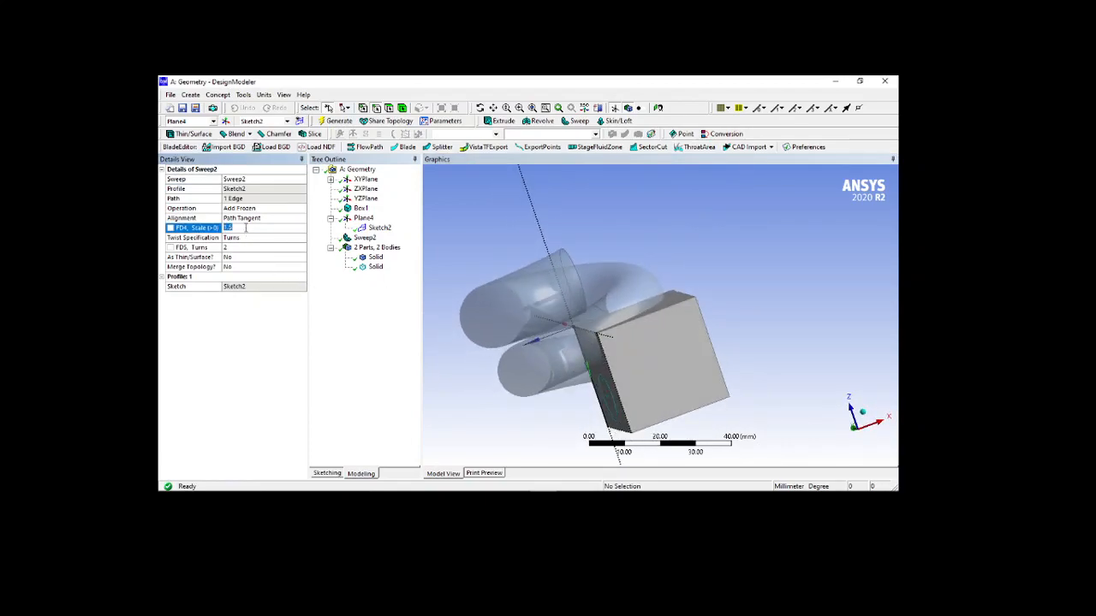
click(252, 248)
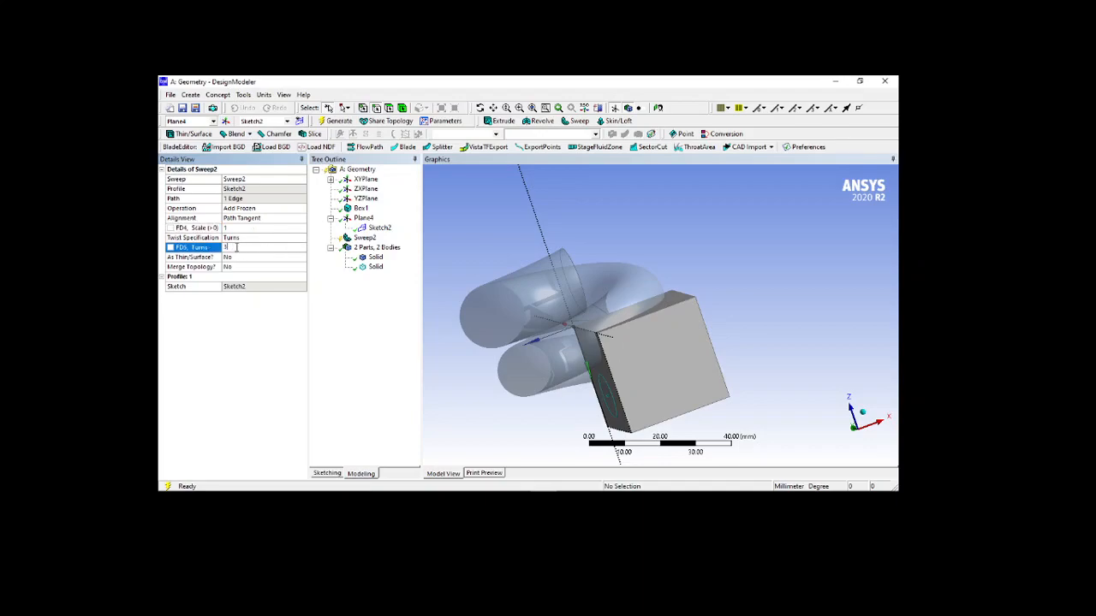
click(331, 122)
middle_drag(697, 305, 712, 283)
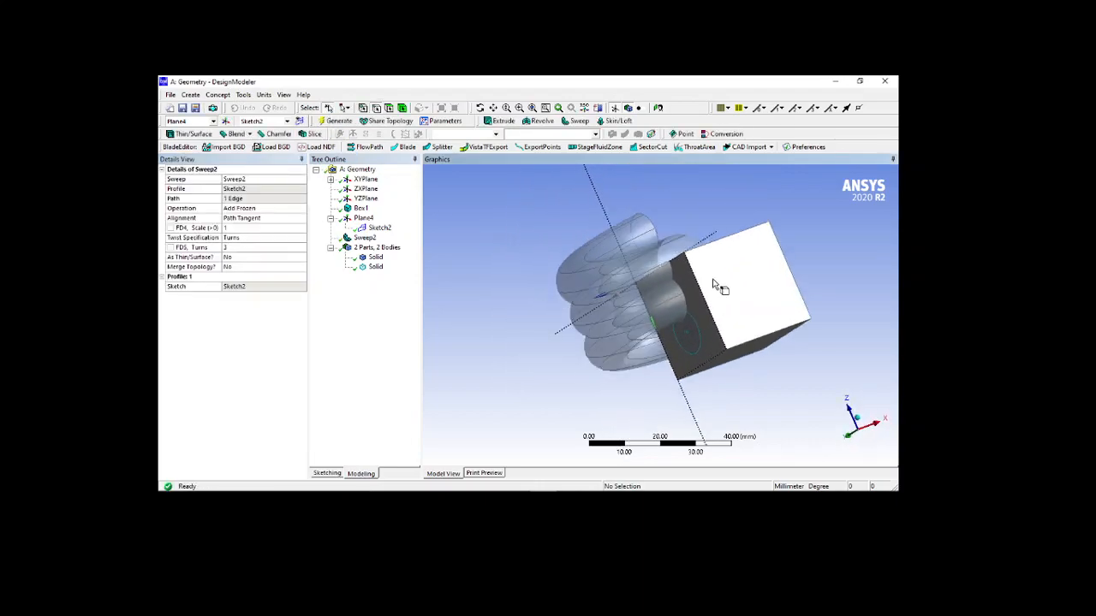
Try to generate Sweep2 as a thin/surface feature with 1 mm inward and 1 mm outward thickness.
click(250, 260)
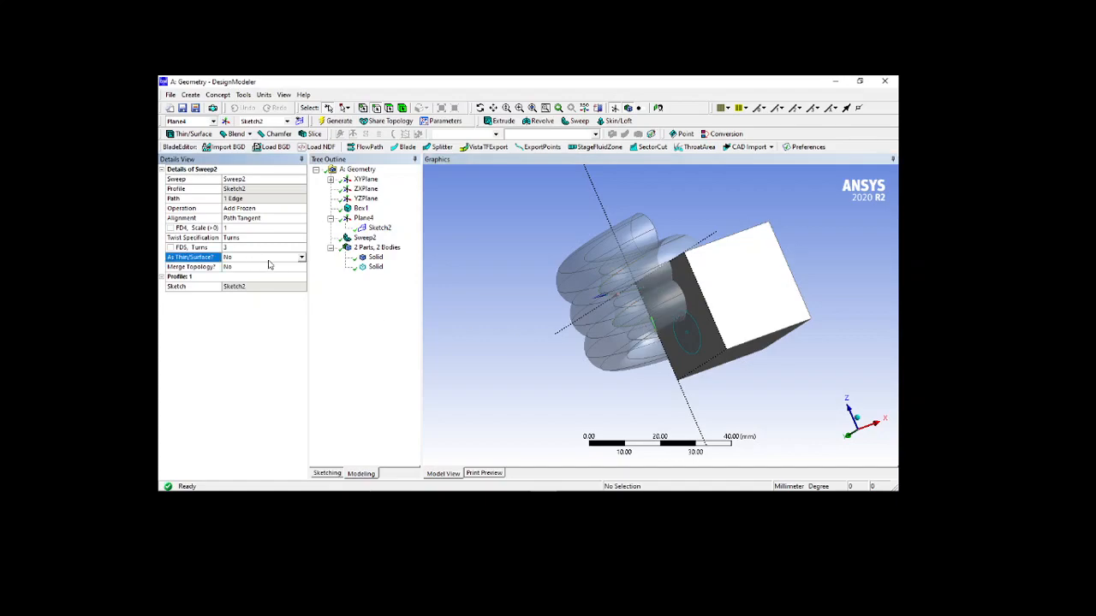
click(301, 258)
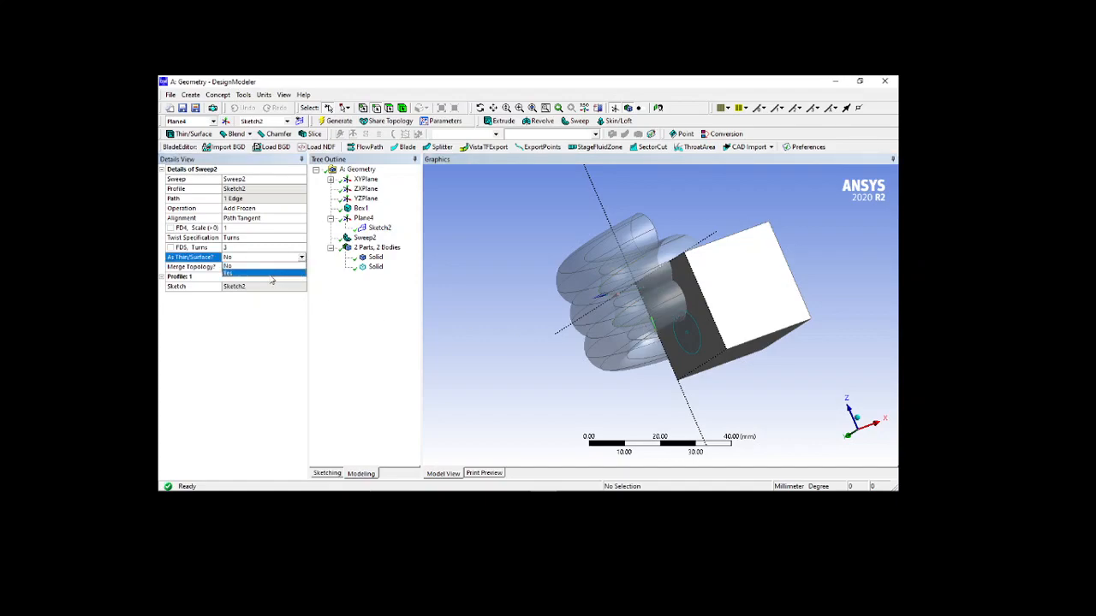
click(263, 274)
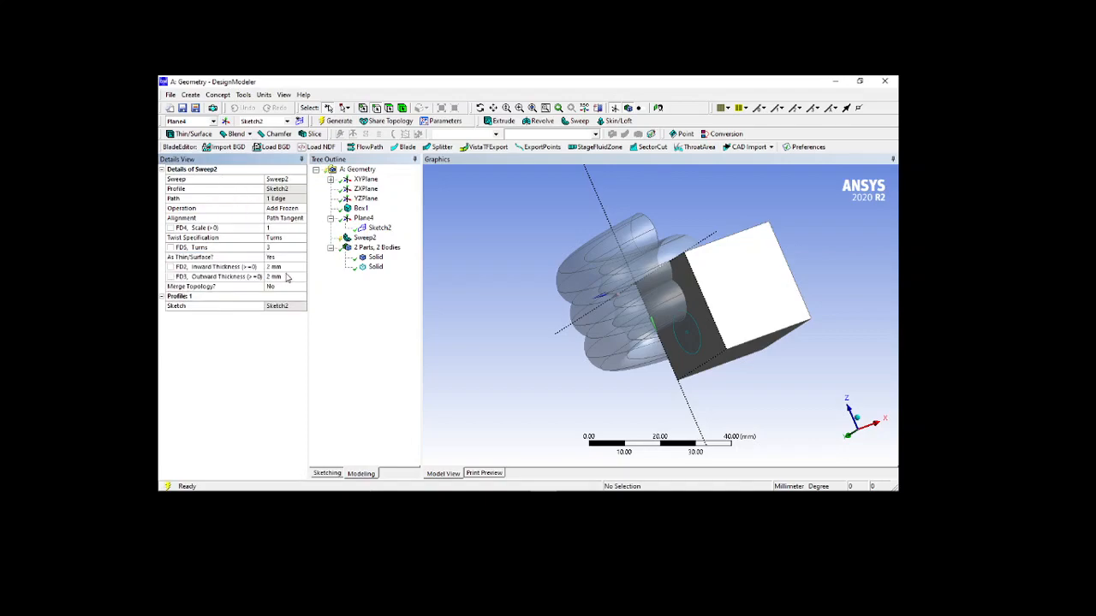
click(287, 267)
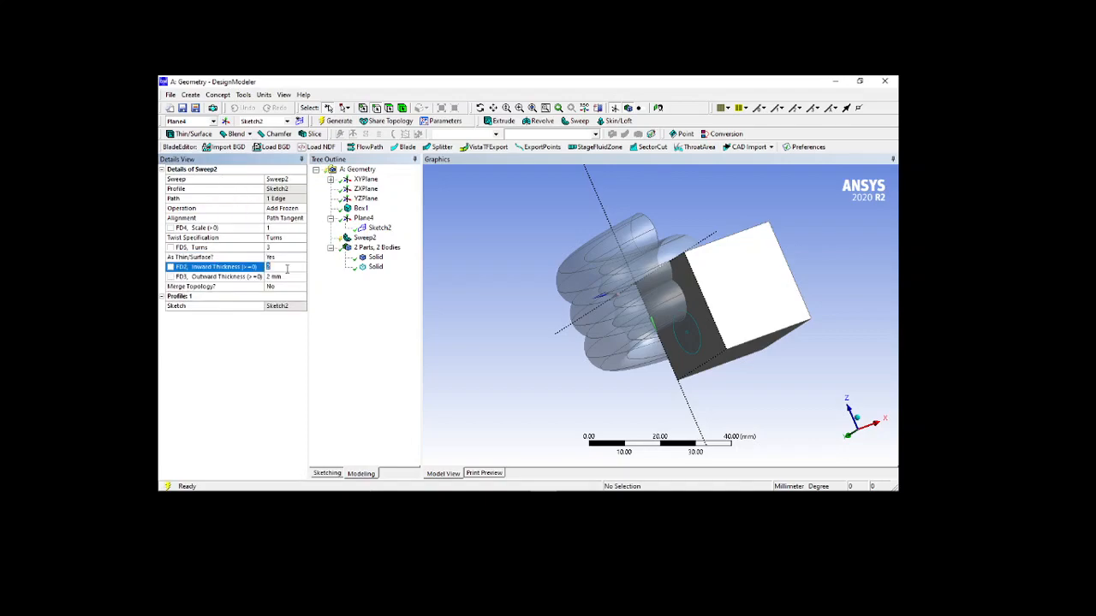
text(1)
click(293, 274)
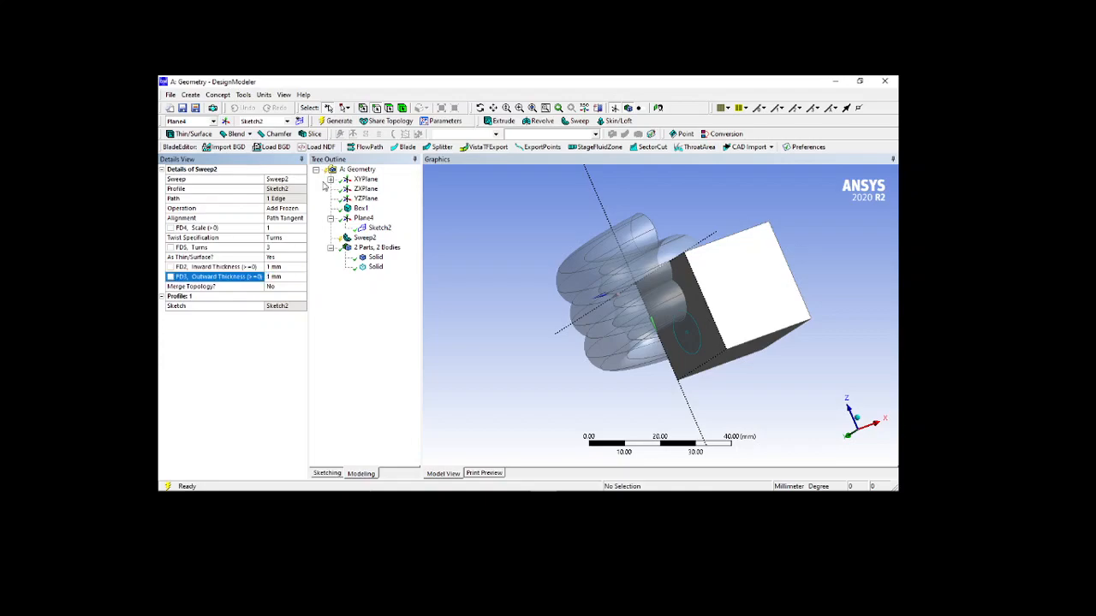
click(335, 121)
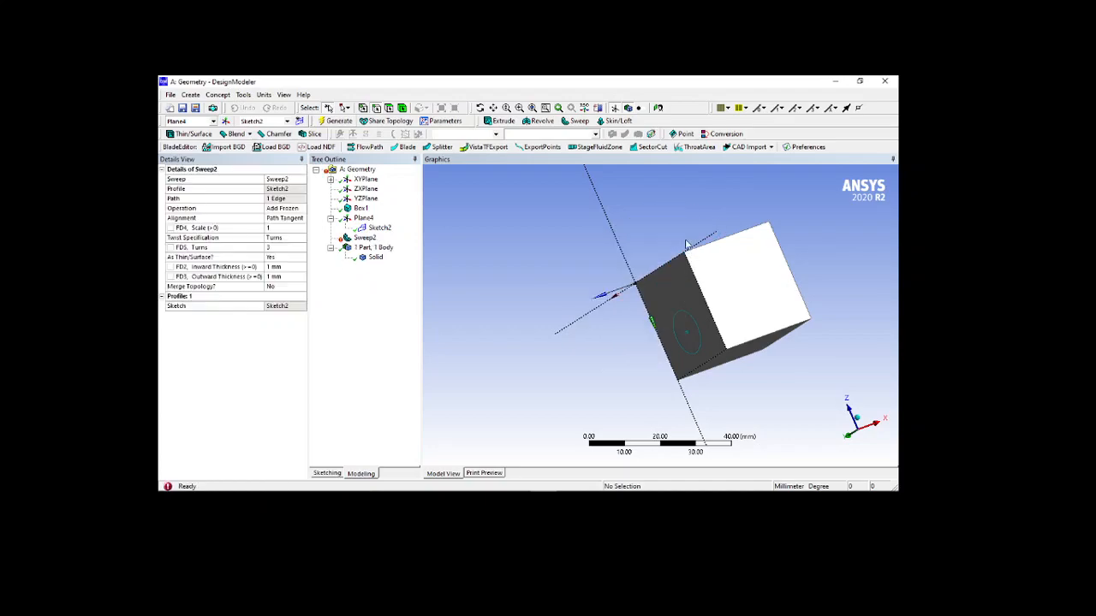
Try to generate Sweep2 as a thin feature with 2 mm inward and 2 mm outward thickness.
mouse_move(634, 238)
middle_down()
mouse_move(649, 255)
mouse_move(641, 245)
middle_up()
click(285, 267)
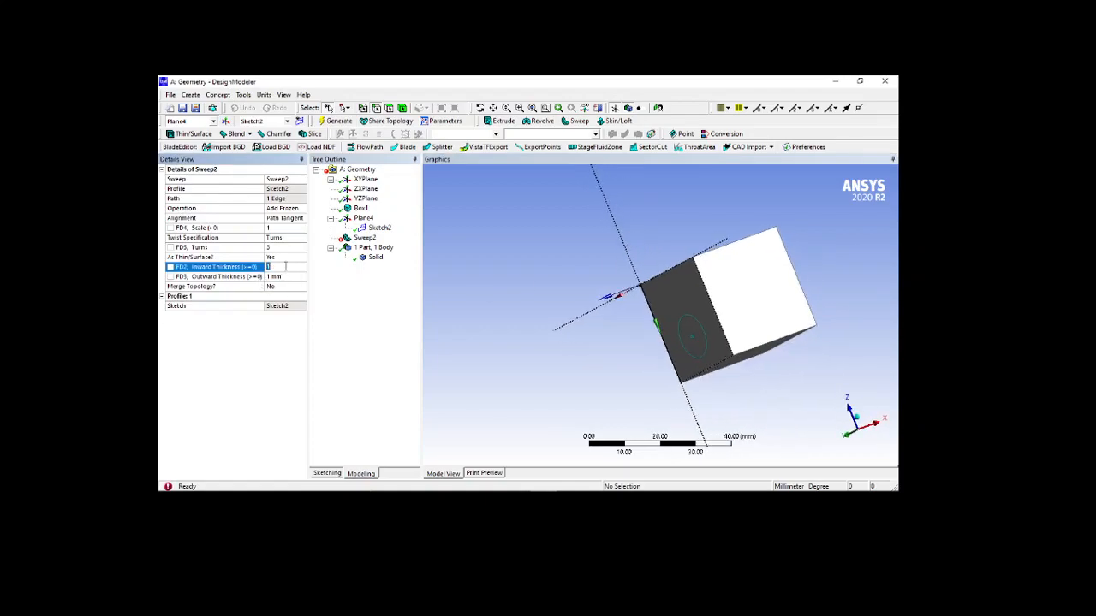
text(2)
click(278, 276)
text(2)
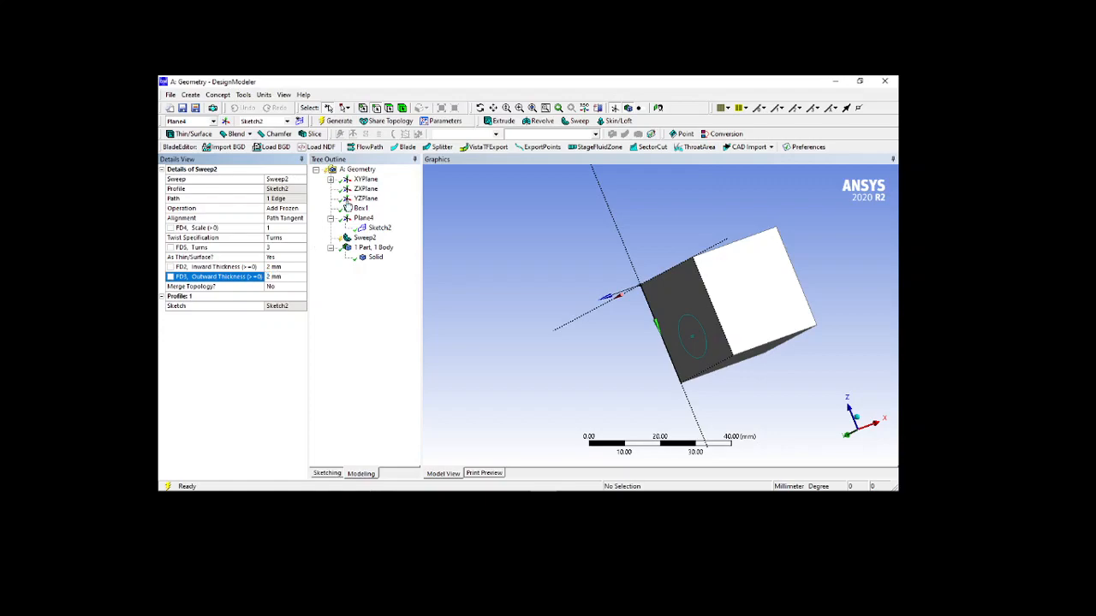
click(341, 121)
click(341, 122)
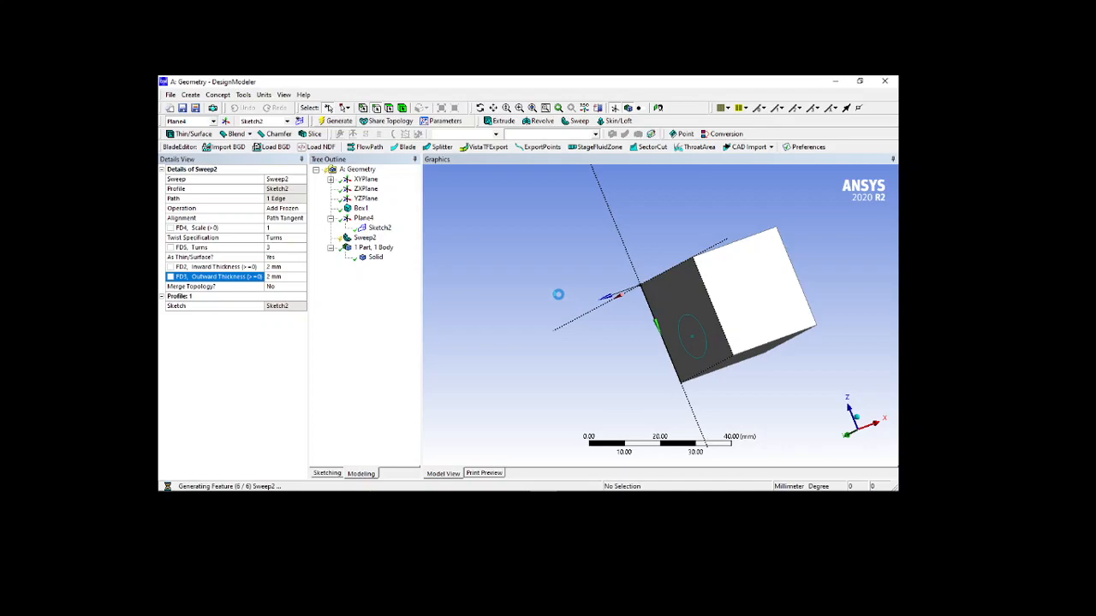
mouse_move(522, 263)
middle_down()
mouse_move(501, 245)
mouse_move(506, 267)
middle_up()
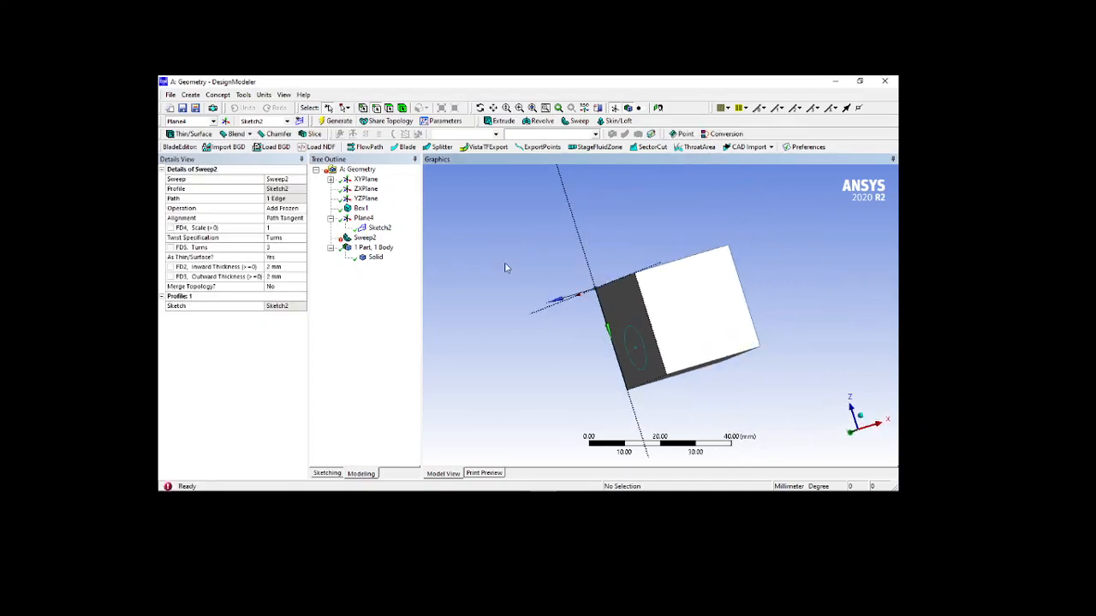
Try to regenerate the thin Sweep2 with its number of turns set to 2.
click(275, 247)
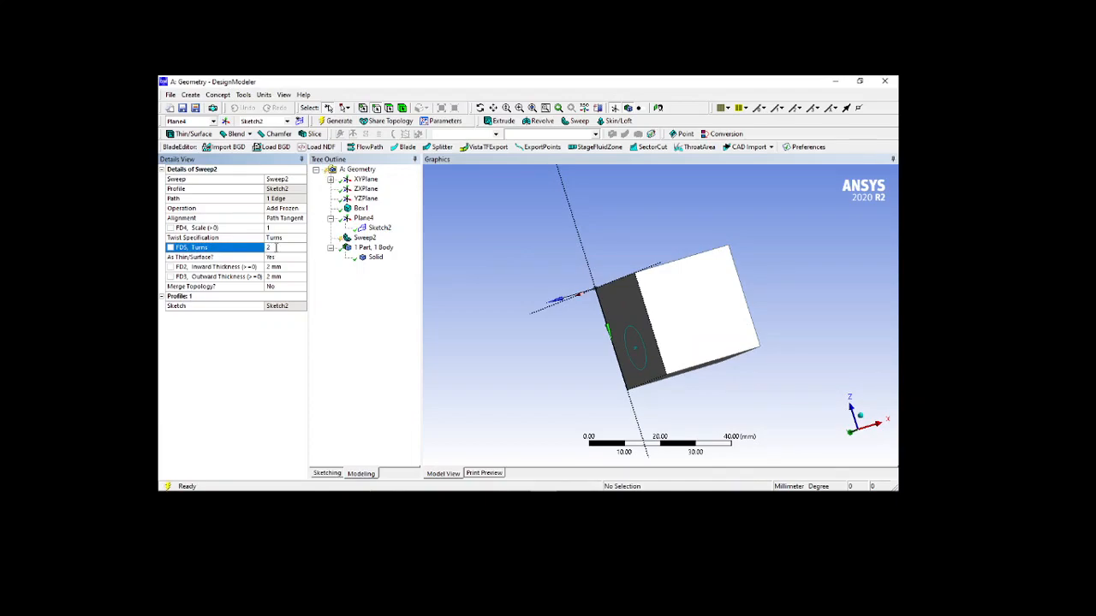
click(336, 123)
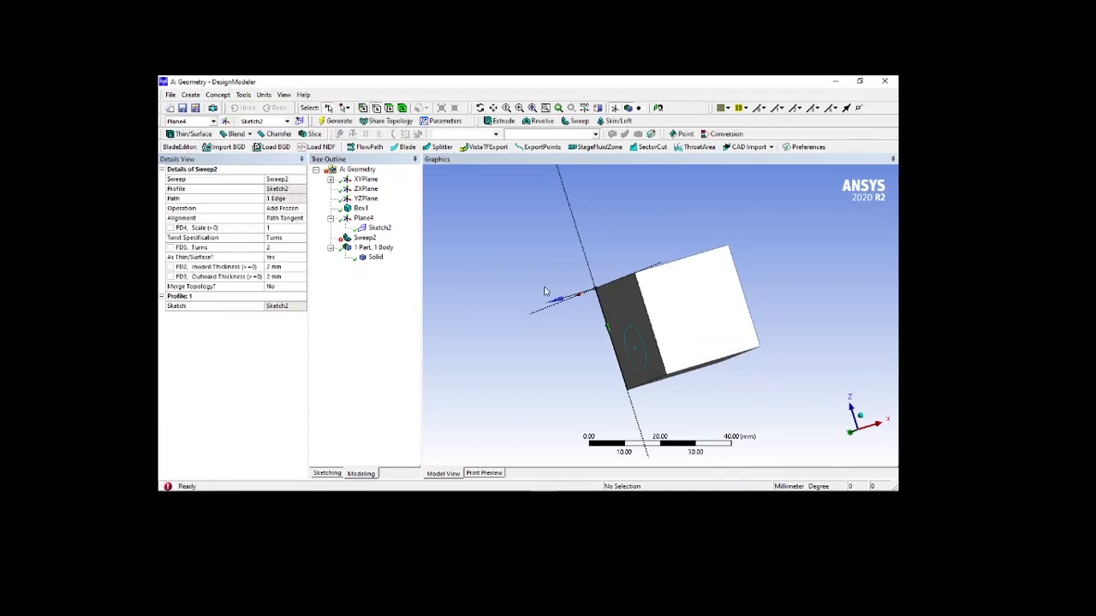
middle_drag(524, 262, 549, 267)
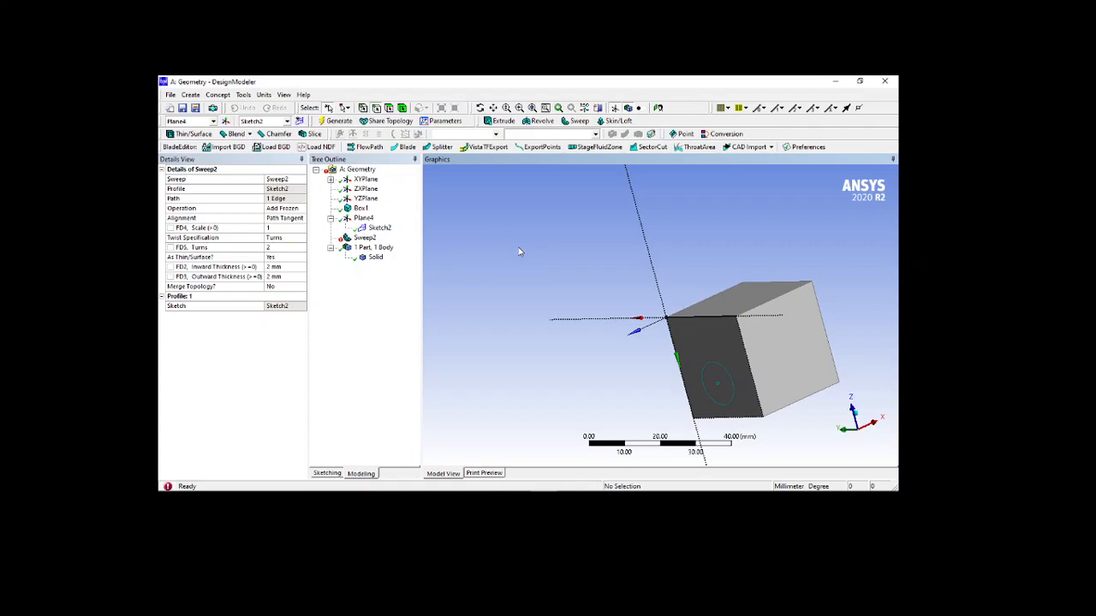
Delete the Sweep2 feature from the model.
click(362, 239)
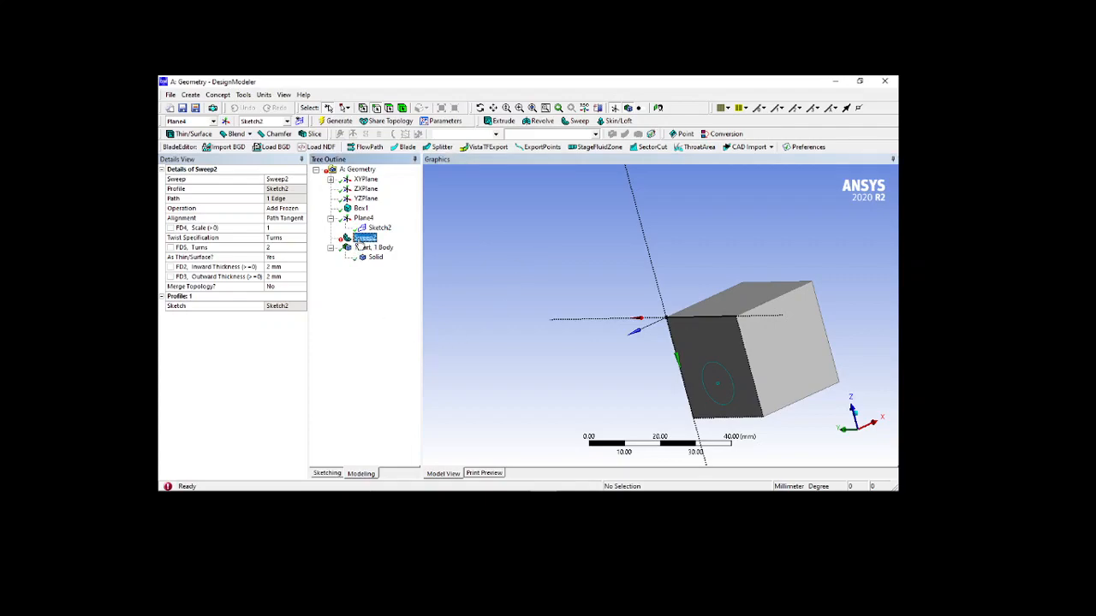
key(Delete)
key(Return)
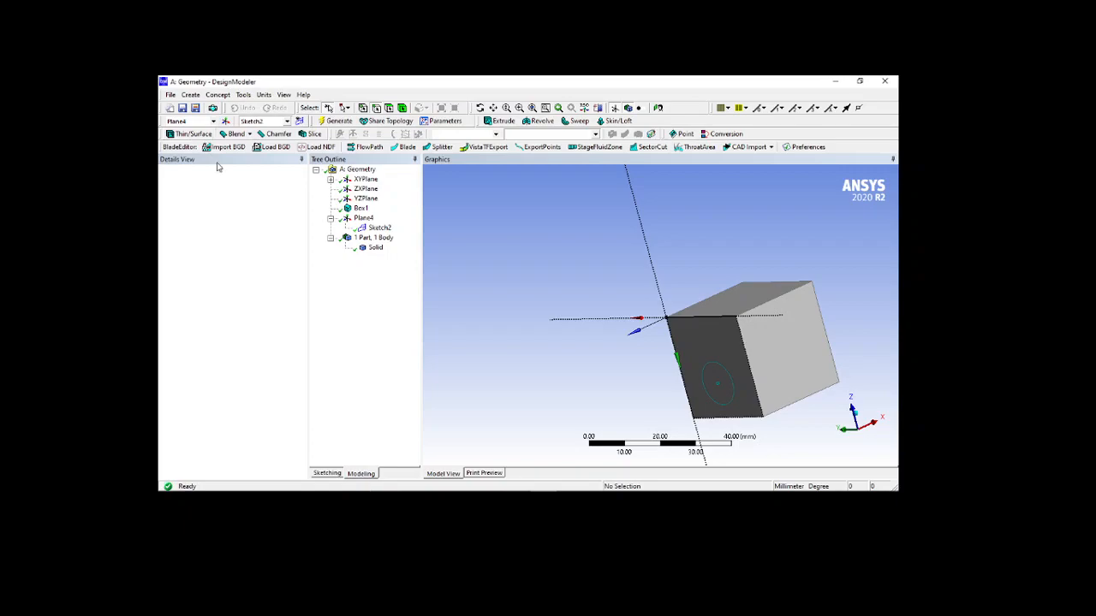
Generate a Thin/Surface feature that keeps only the box's top face, with an inward thickness of 2 mm.
middle_drag(643, 374, 517, 327)
middle_drag(673, 306, 659, 271)
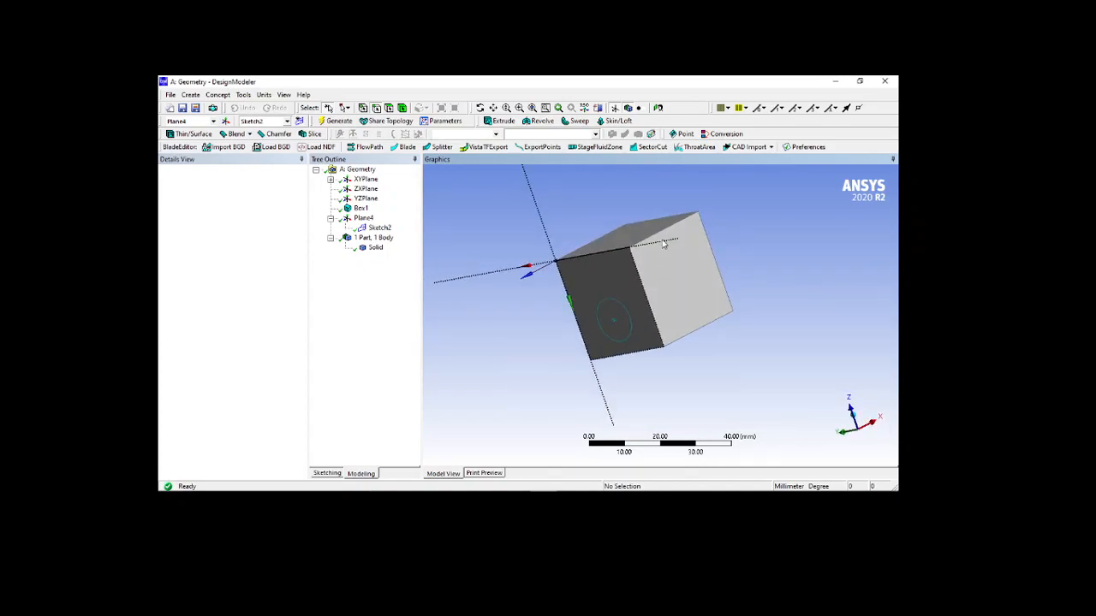
middle_drag(727, 252, 714, 269)
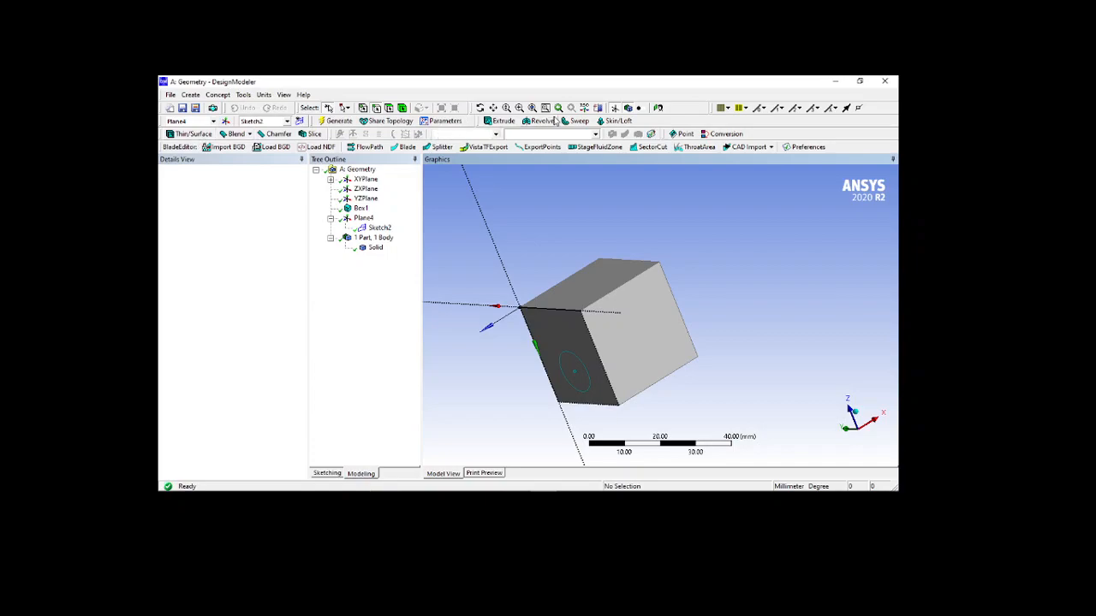
click(193, 134)
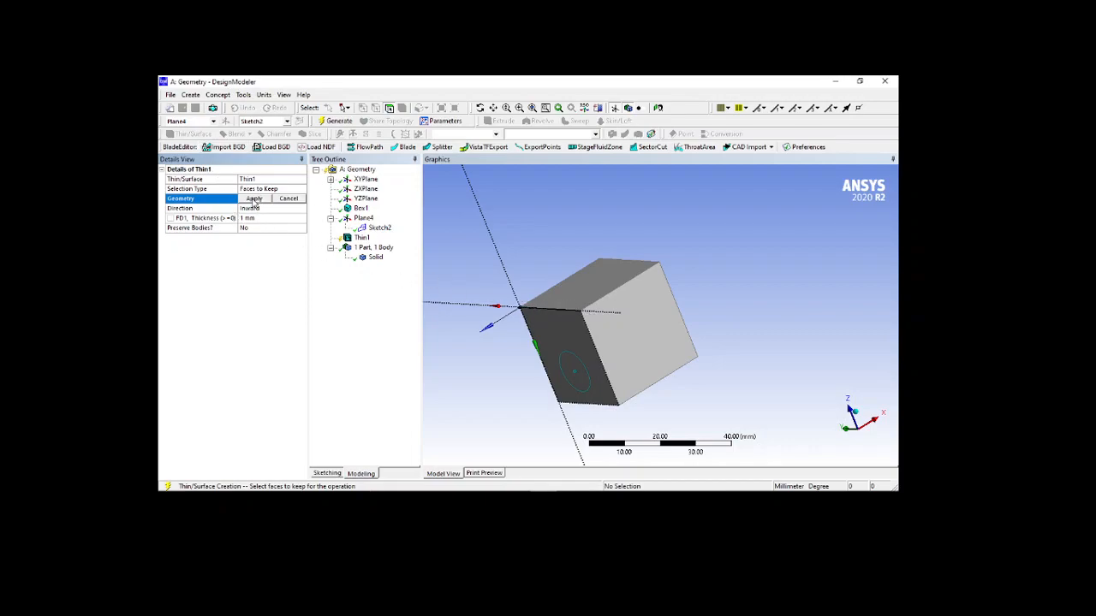
click(589, 286)
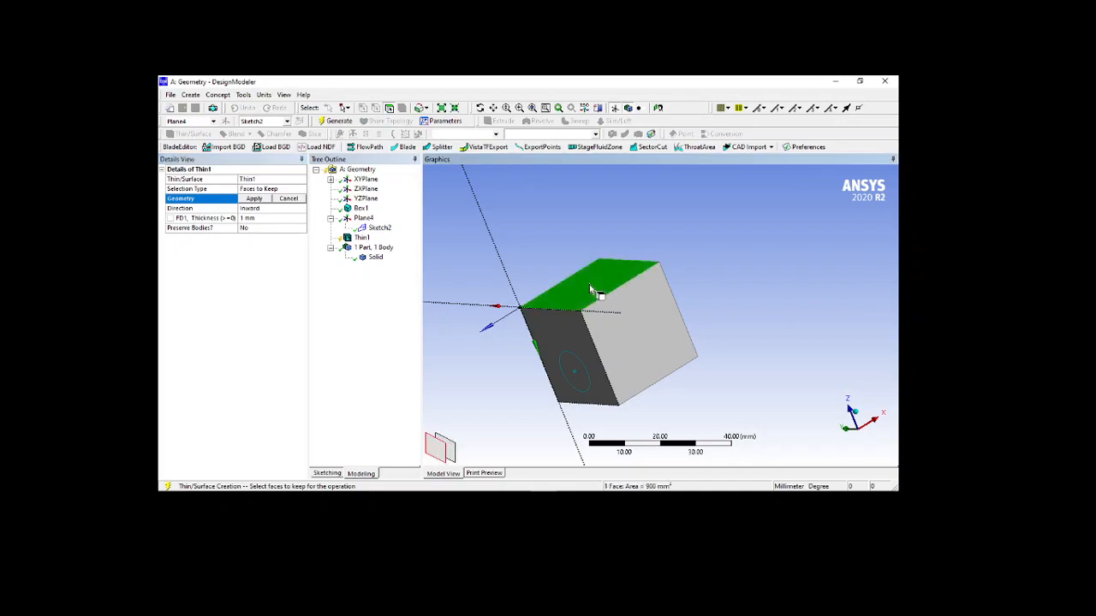
click(254, 199)
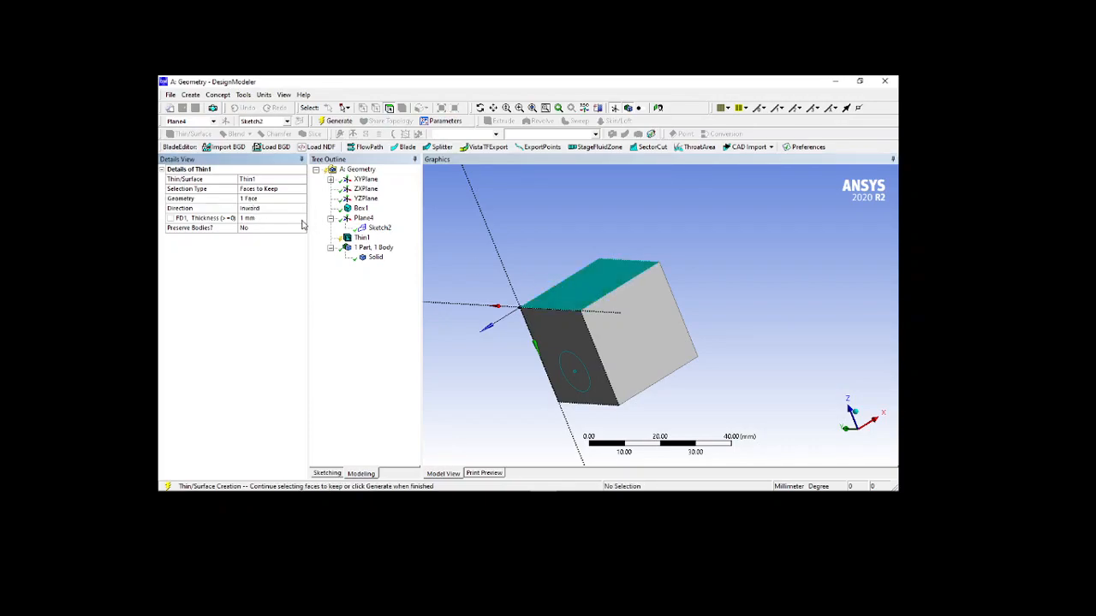
click(270, 220)
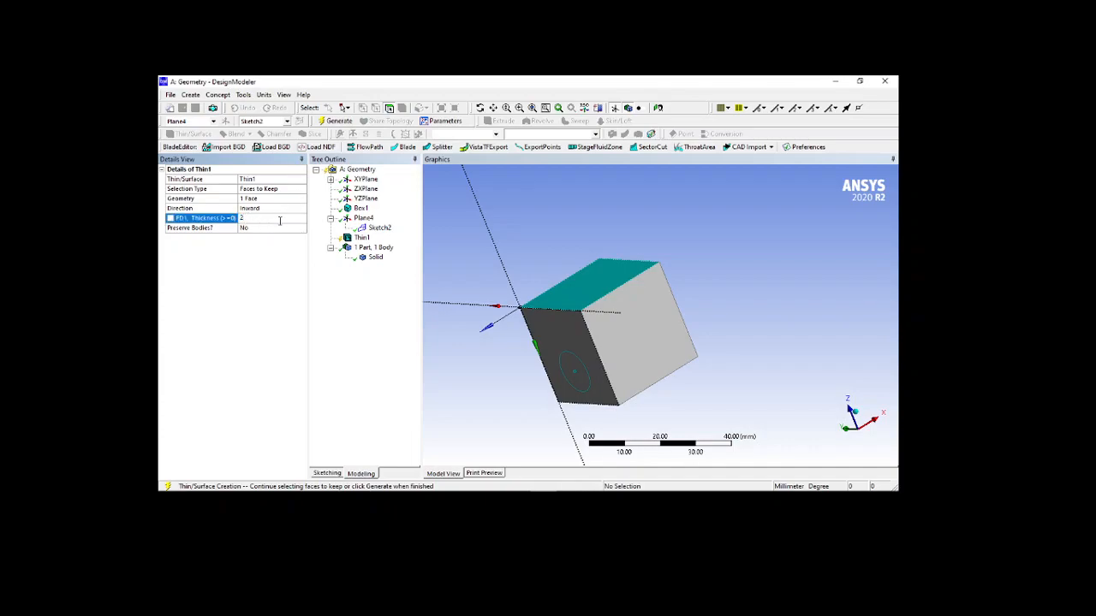
click(331, 124)
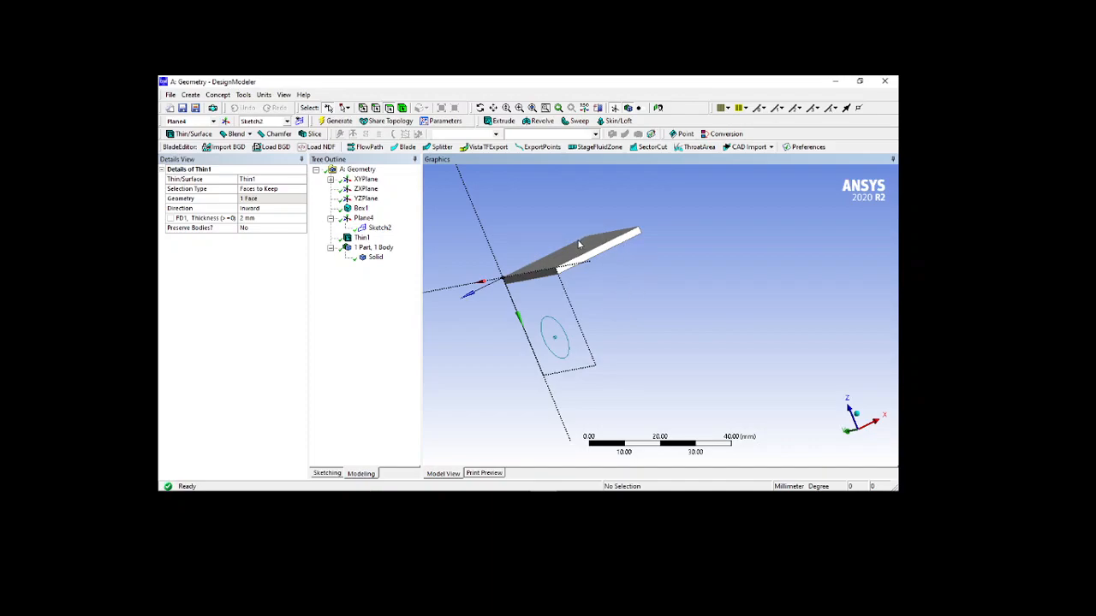
Set Thin1's direction to Outward, regenerate, and inspect the plate against the sketch plane.
click(285, 211)
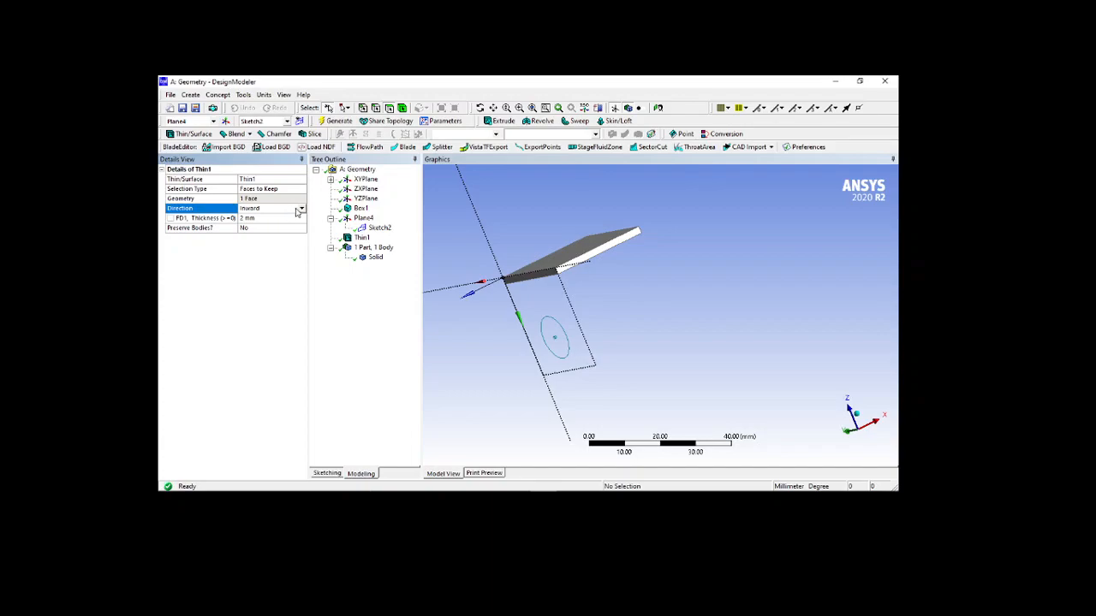
click(301, 209)
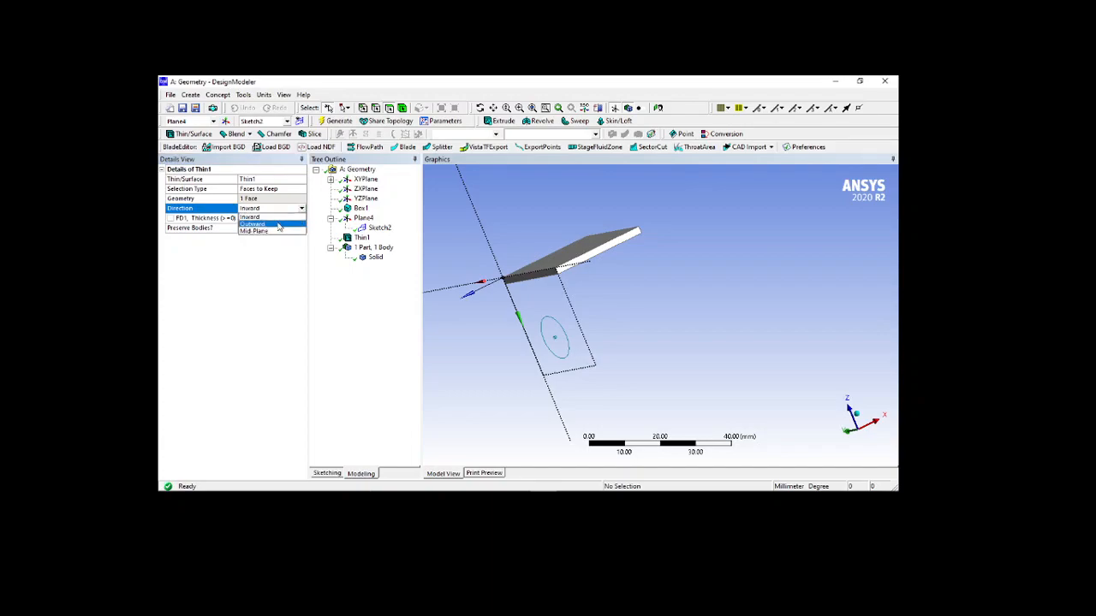
click(278, 226)
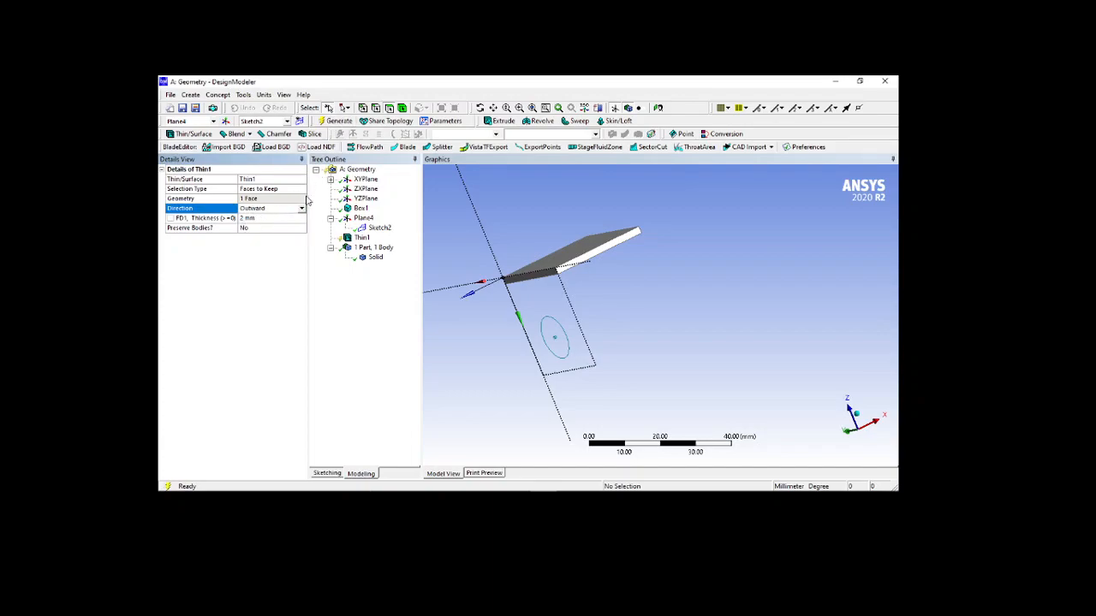
click(334, 125)
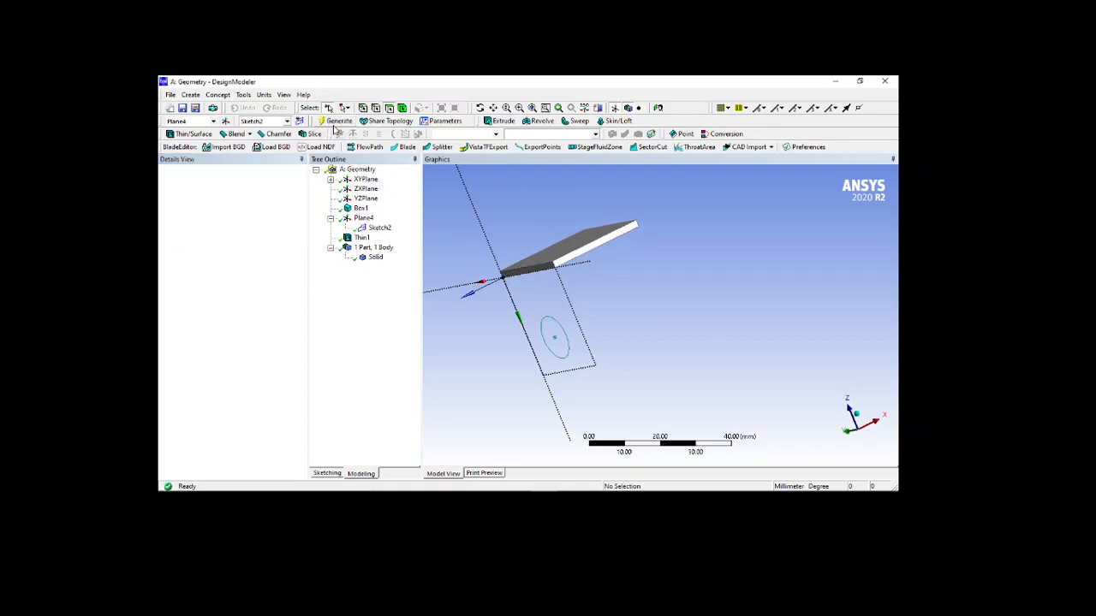
middle_drag(624, 297, 636, 302)
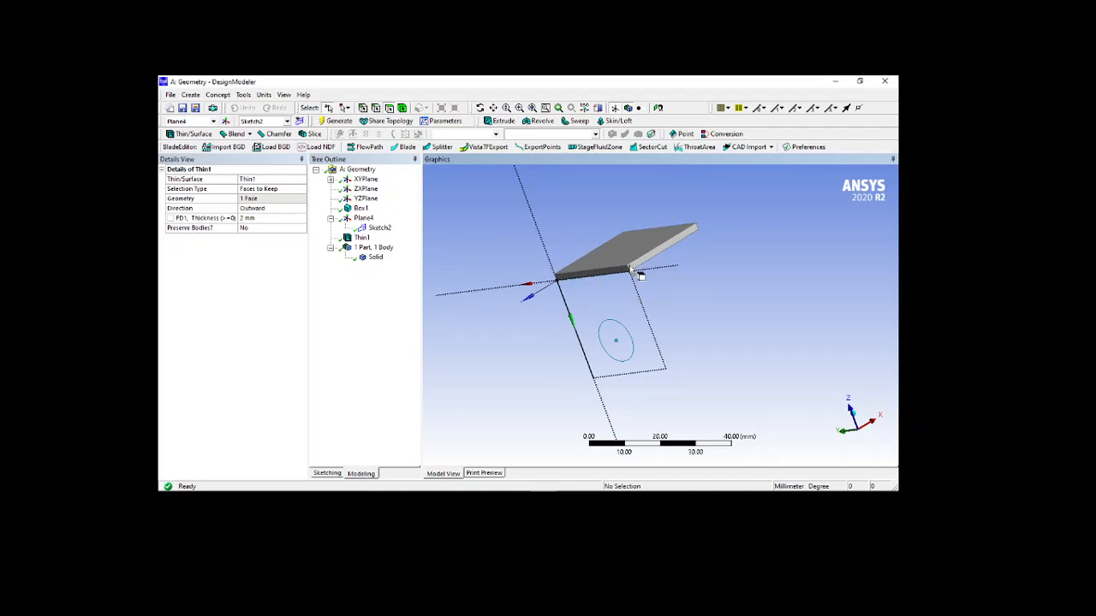
Check the details of the plate's solid body and Box1, and delete the Thin1 feature.
click(366, 259)
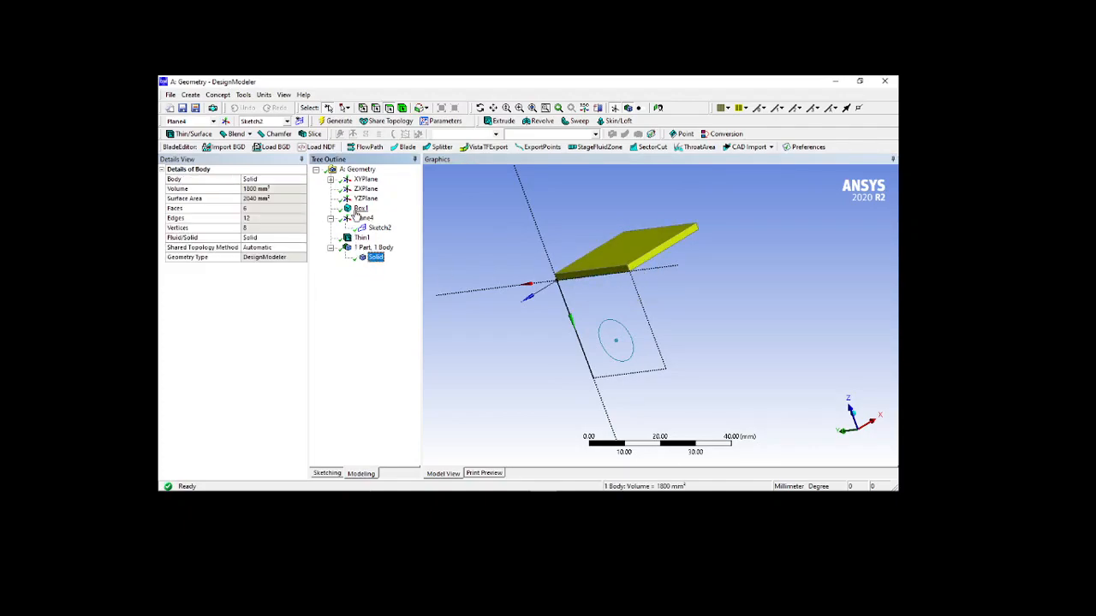
click(357, 211)
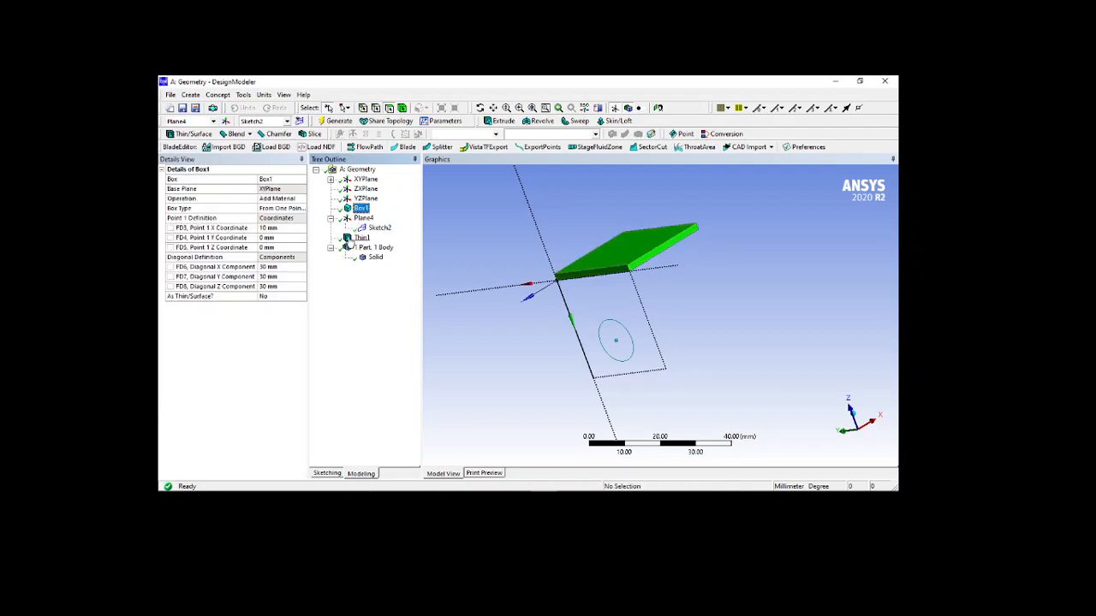
click(359, 238)
key(Delete)
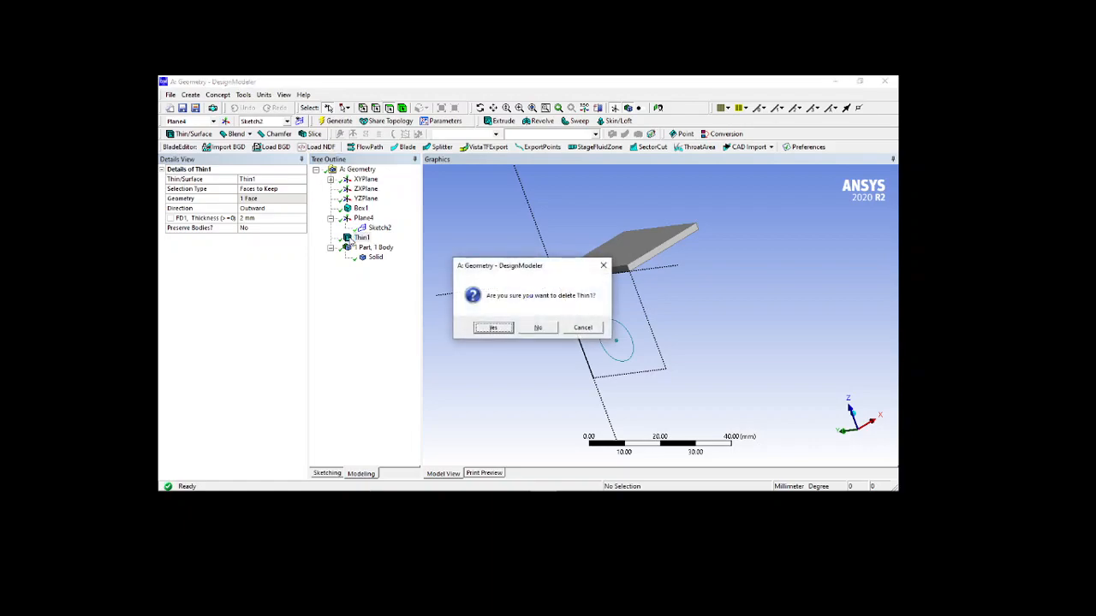
key(Return)
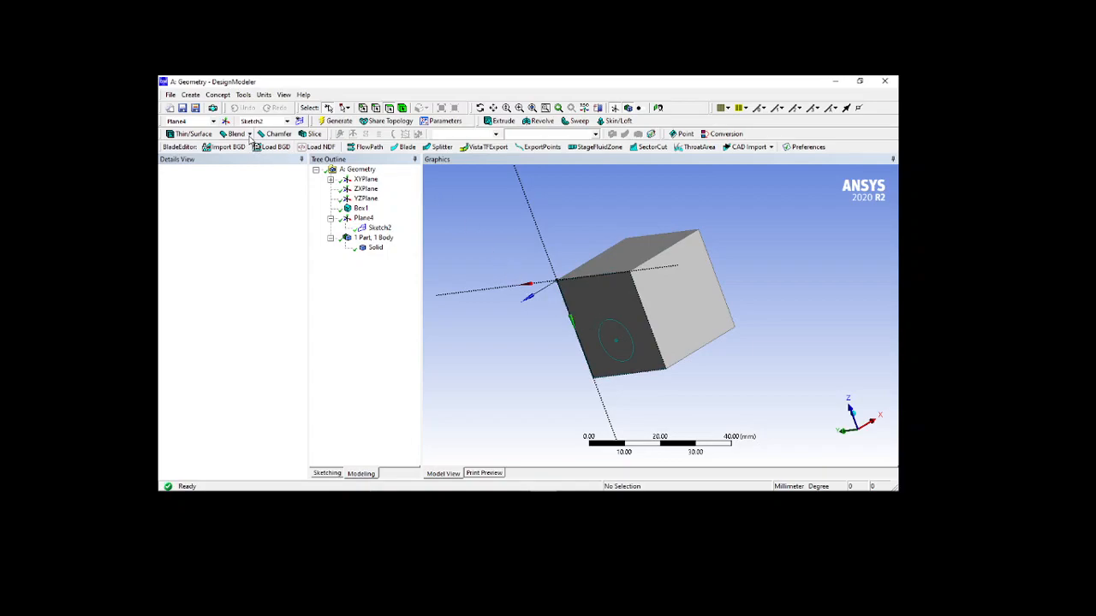
Generate a 3 mm fixed-radius blend on the box's top edge facing the positive X side.
click(249, 135)
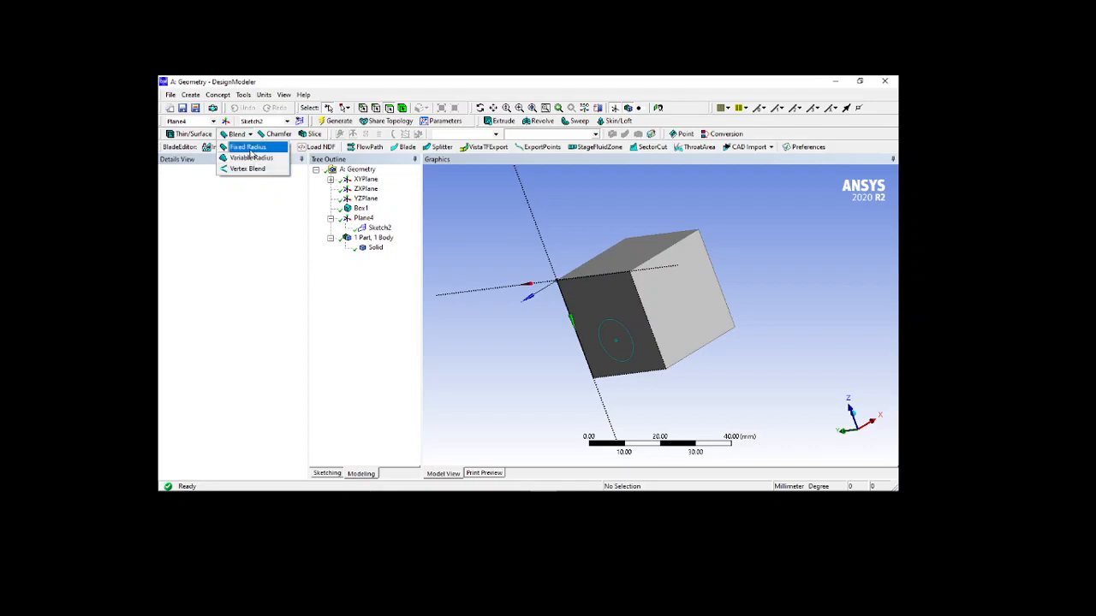
click(248, 147)
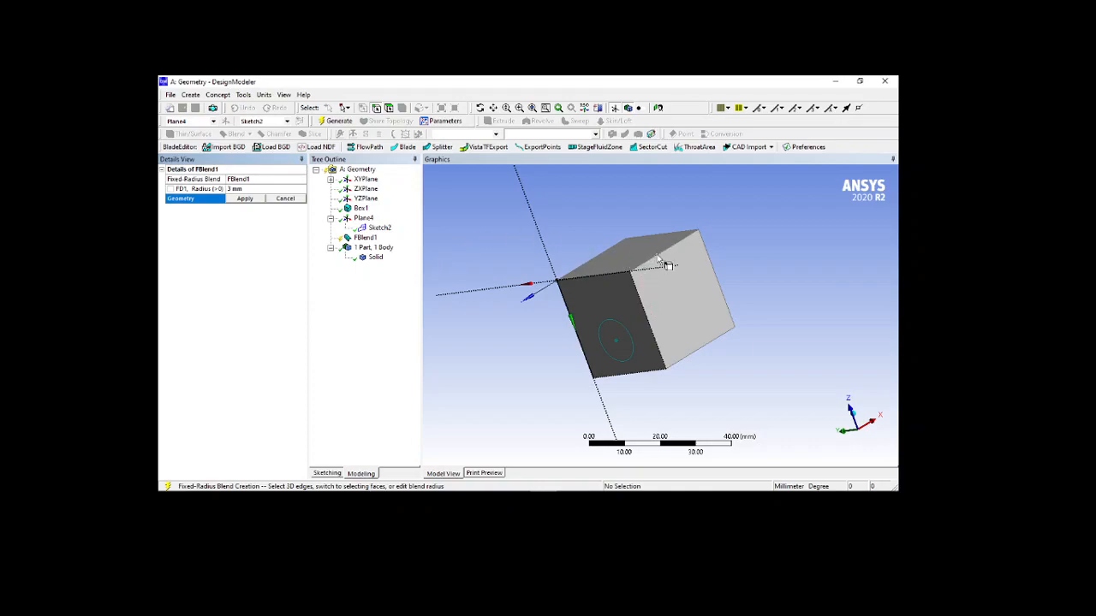
click(585, 108)
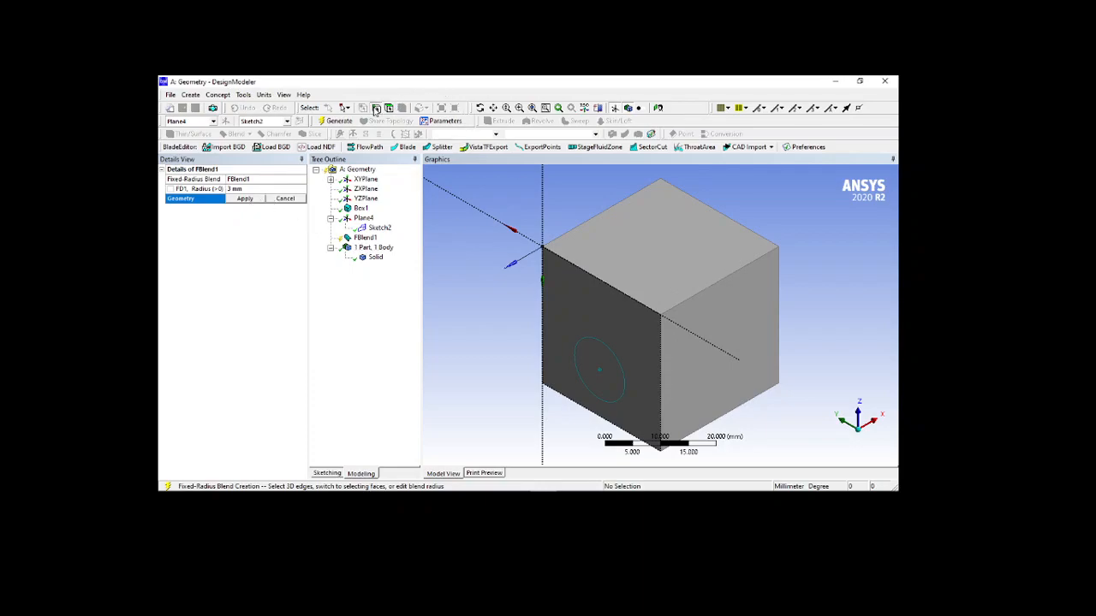
click(686, 303)
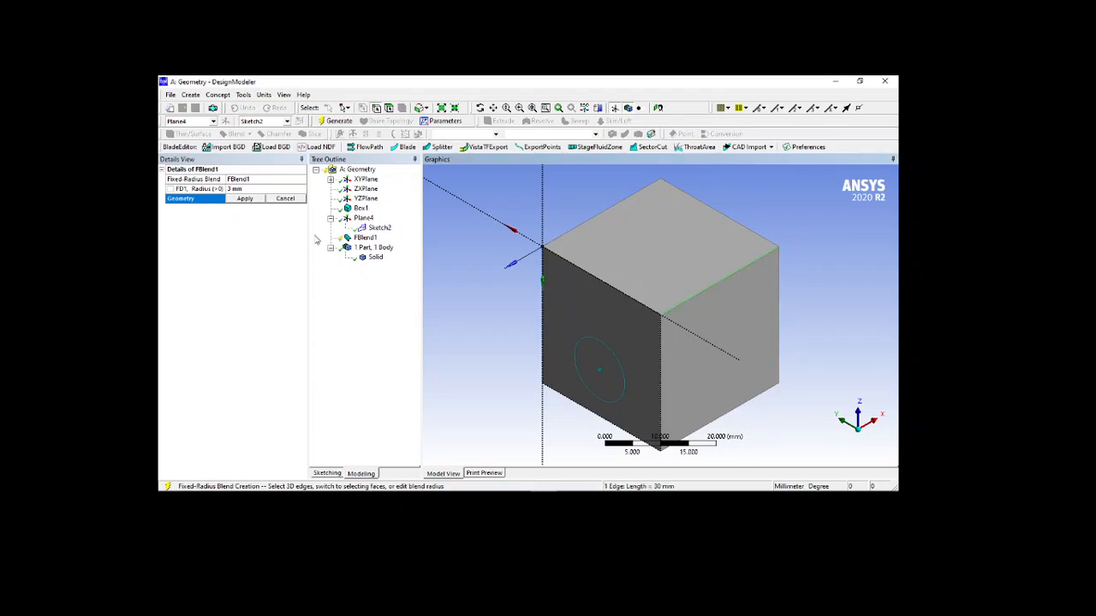
click(244, 200)
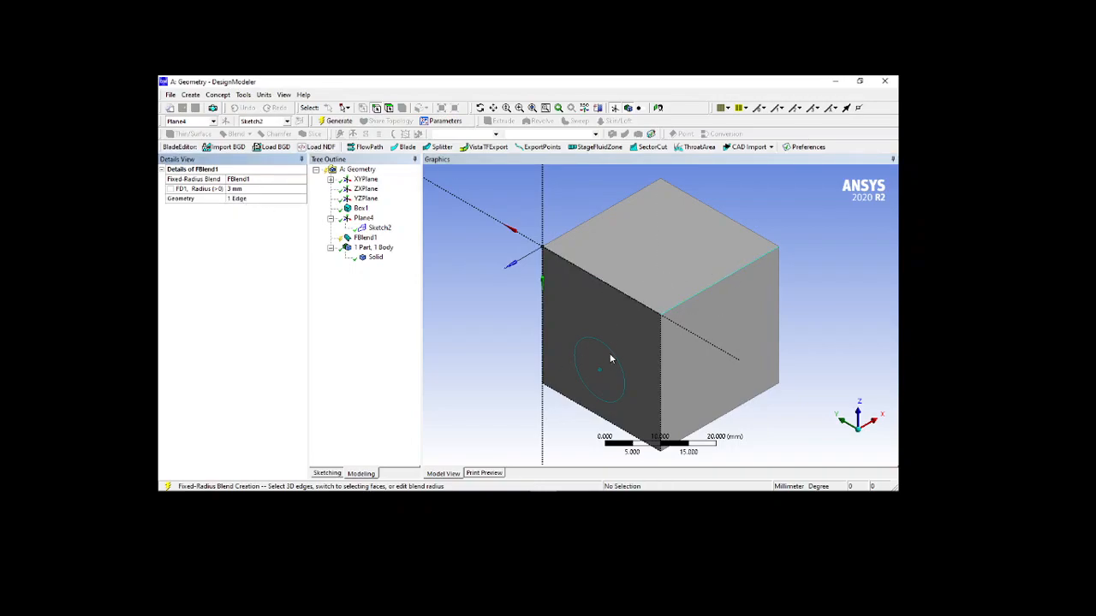
click(340, 121)
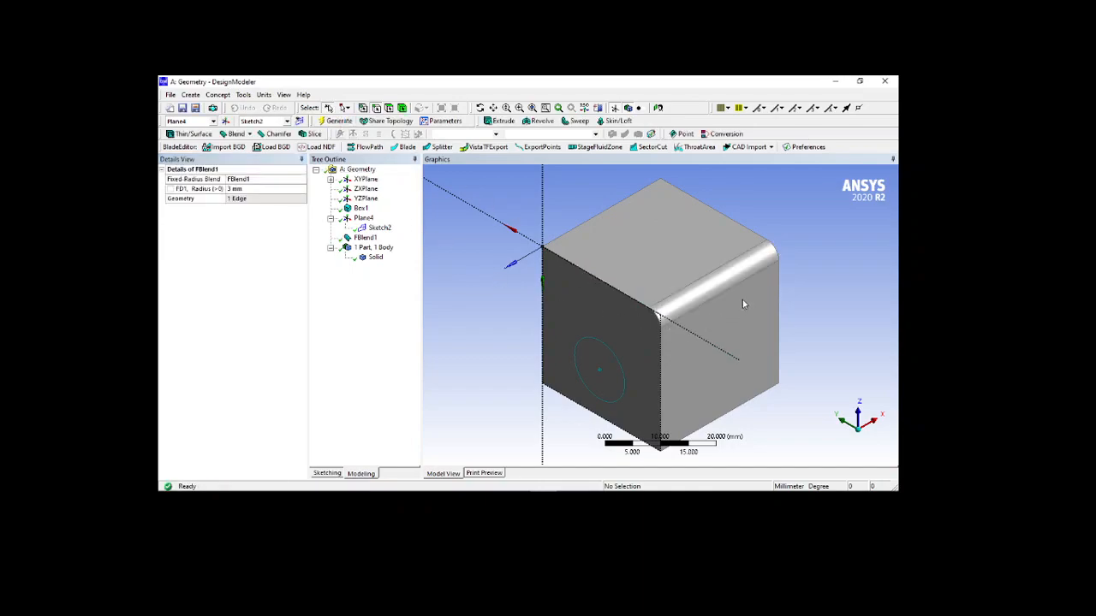
Set the fixed-radius blend's radius to 10 mm, regenerate, and inspect the rounded edge.
mouse_move(724, 303)
middle_down()
mouse_move(754, 302)
mouse_move(727, 314)
mouse_move(754, 304)
mouse_move(739, 321)
mouse_move(717, 313)
middle_up()
click(259, 189)
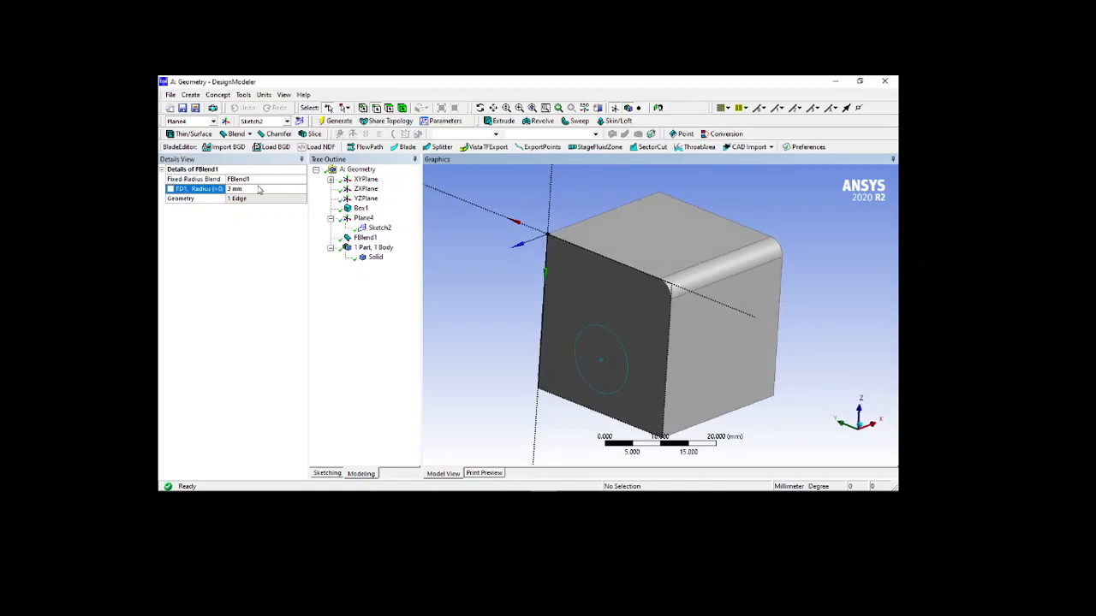
click(258, 188)
text(10)
key(Return)
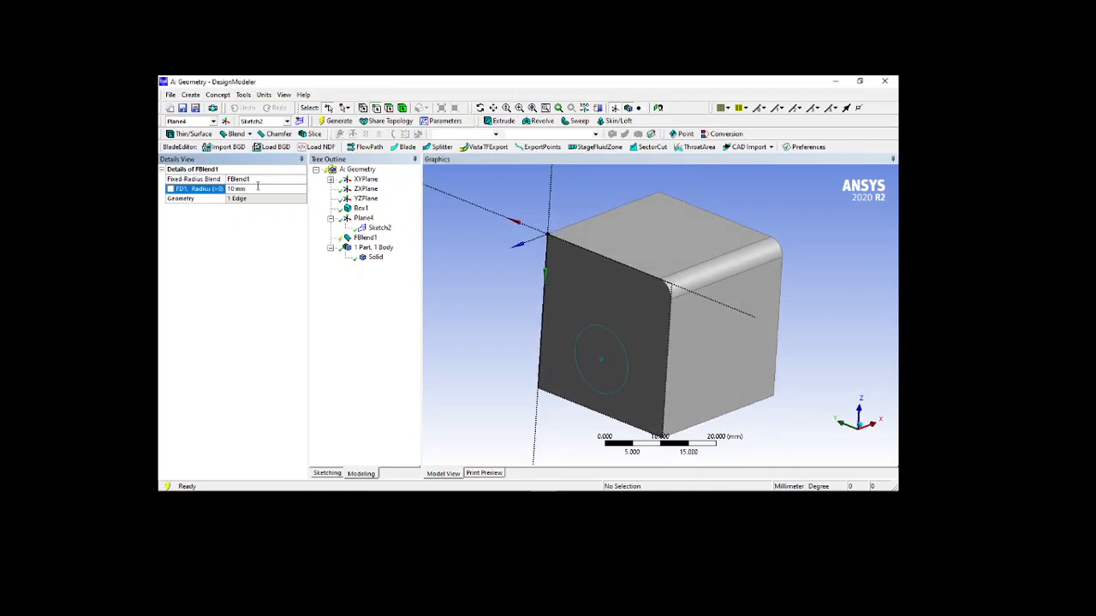
click(341, 121)
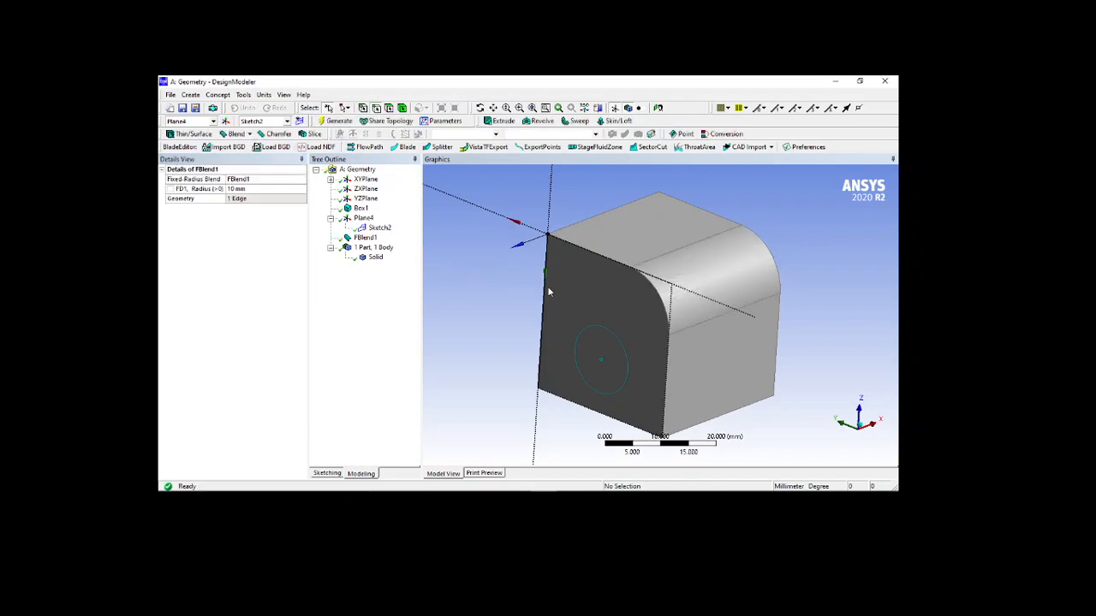
middle_drag(588, 323, 686, 357)
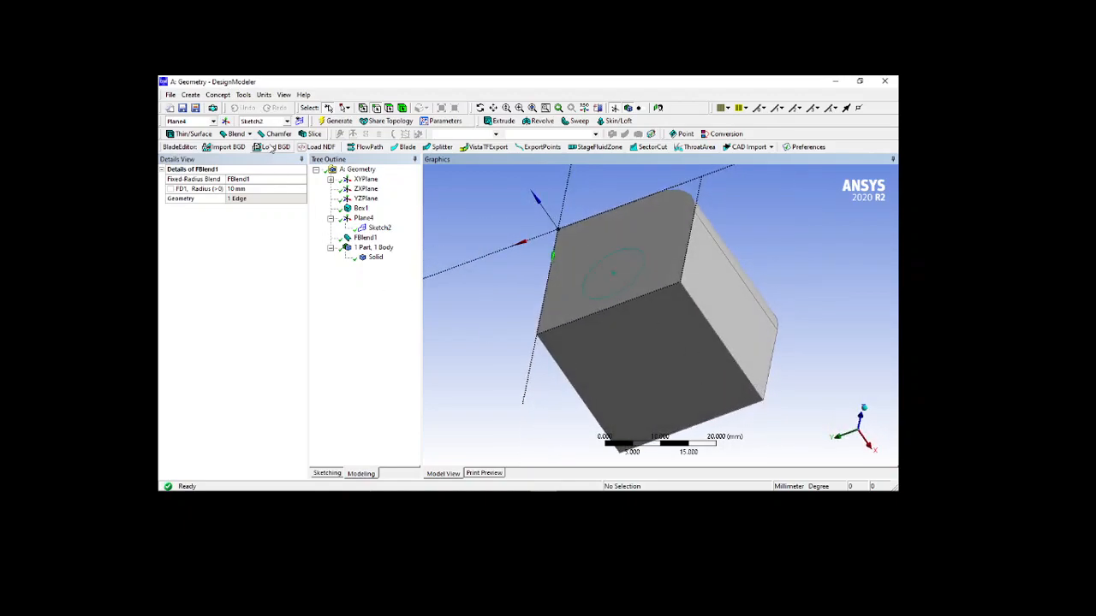
Generate a 5 mm fixed-radius blend on the box's two bottom edges parallel to X and the top edge of the sketch-circle face.
middle_drag(764, 222, 779, 253)
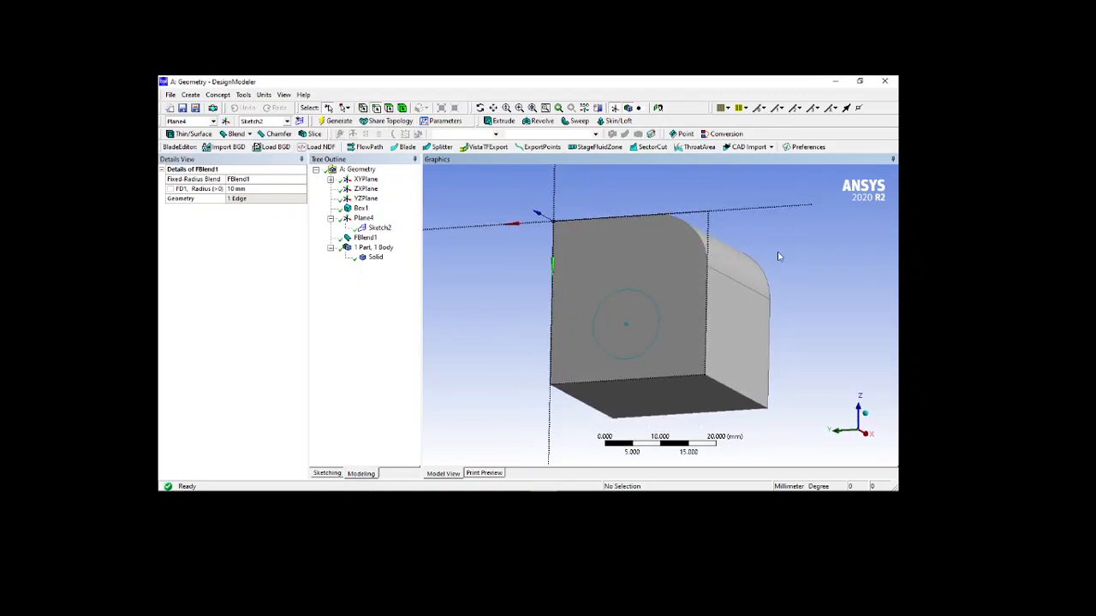
click(727, 392)
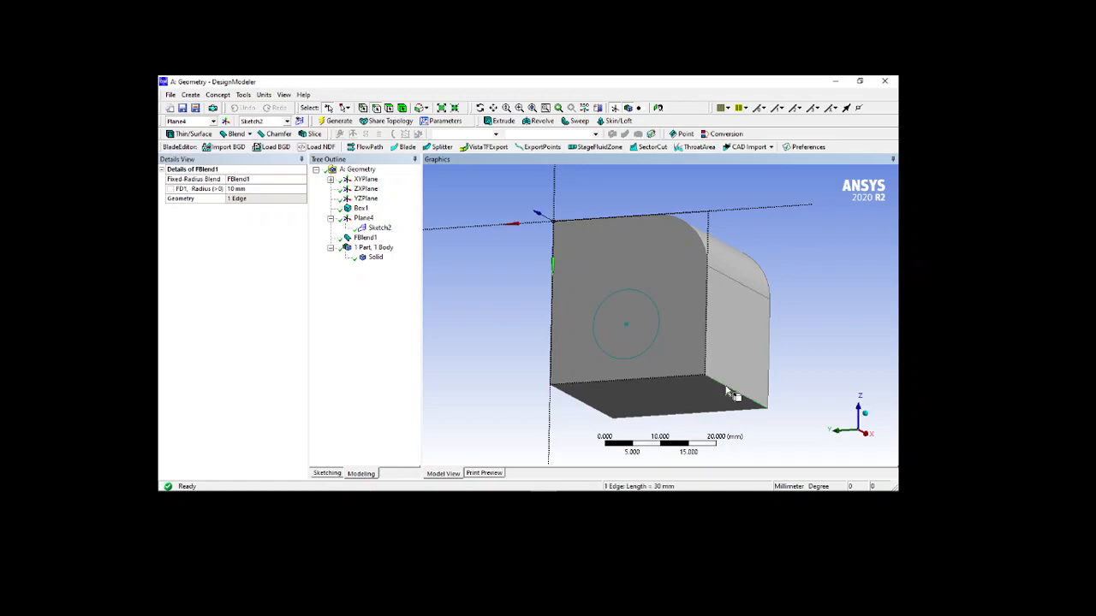
ctrl+click(575, 399)
ctrl+click(591, 222)
middle_drag(683, 173, 683, 213)
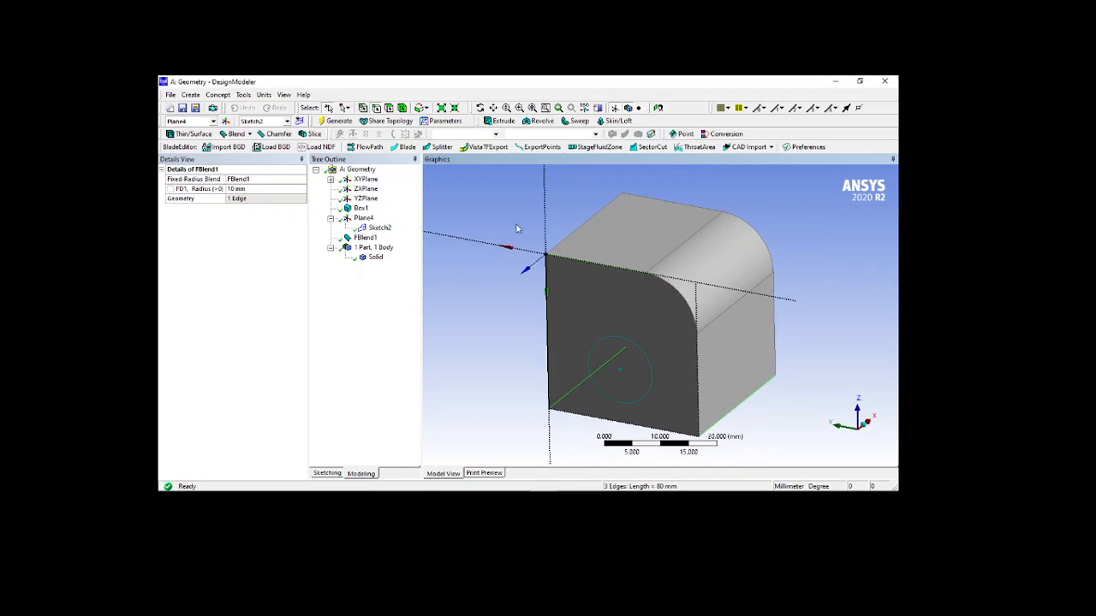
click(234, 136)
click(241, 147)
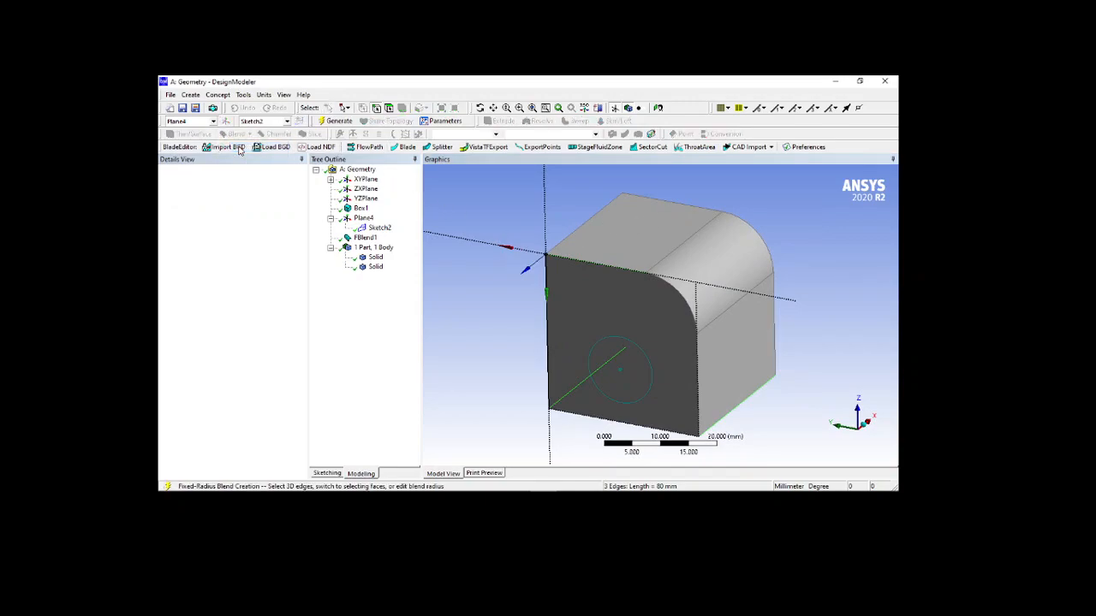
click(244, 199)
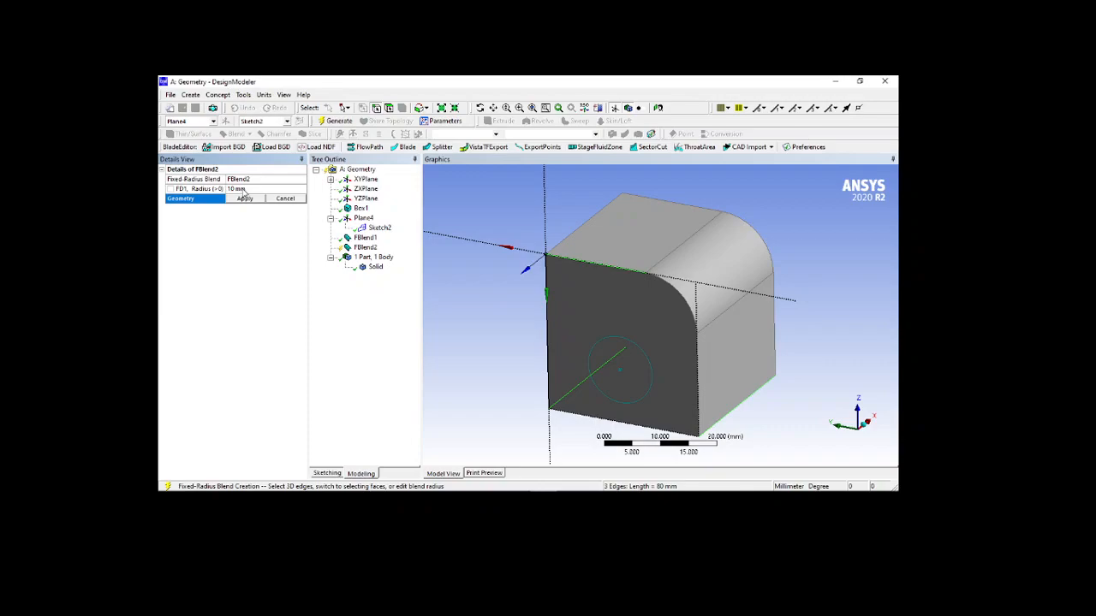
click(244, 189)
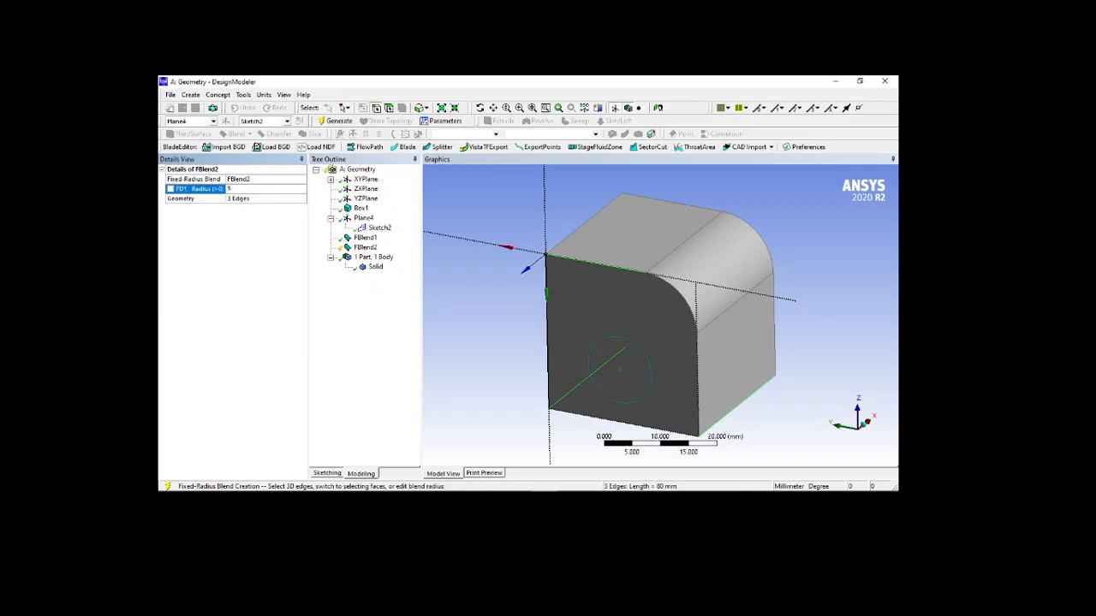
text(5)
click(327, 121)
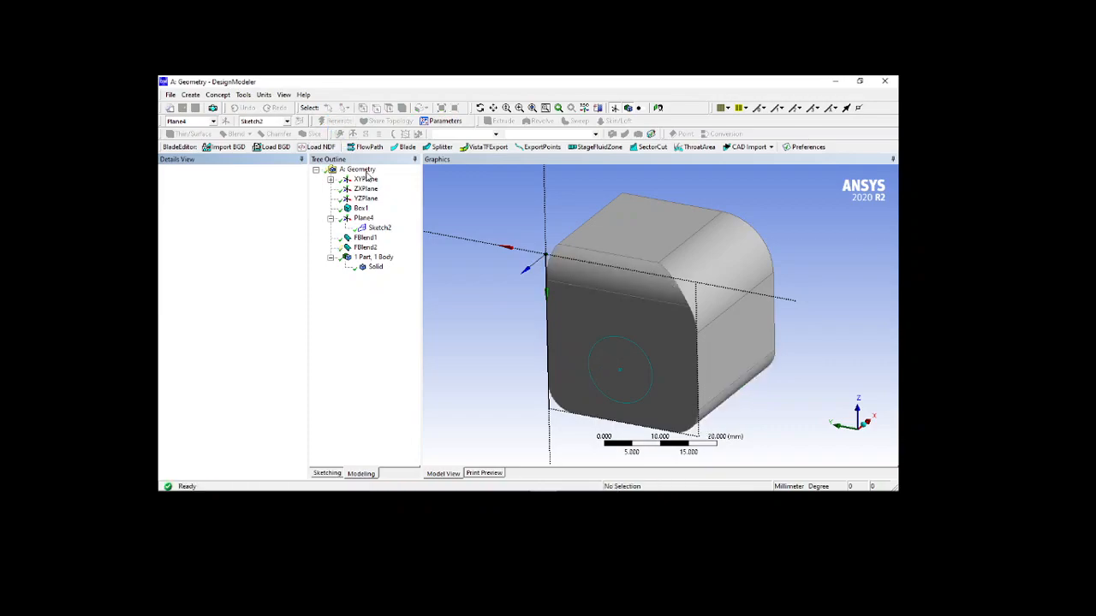
Hide the plane axes and inspect the blended edges of the body.
mouse_move(606, 313)
middle_down()
mouse_move(621, 317)
mouse_move(605, 294)
mouse_move(673, 298)
mouse_move(701, 267)
mouse_move(656, 252)
mouse_move(629, 286)
mouse_move(608, 227)
mouse_move(665, 214)
mouse_move(668, 264)
mouse_move(645, 296)
mouse_move(654, 330)
middle_up()
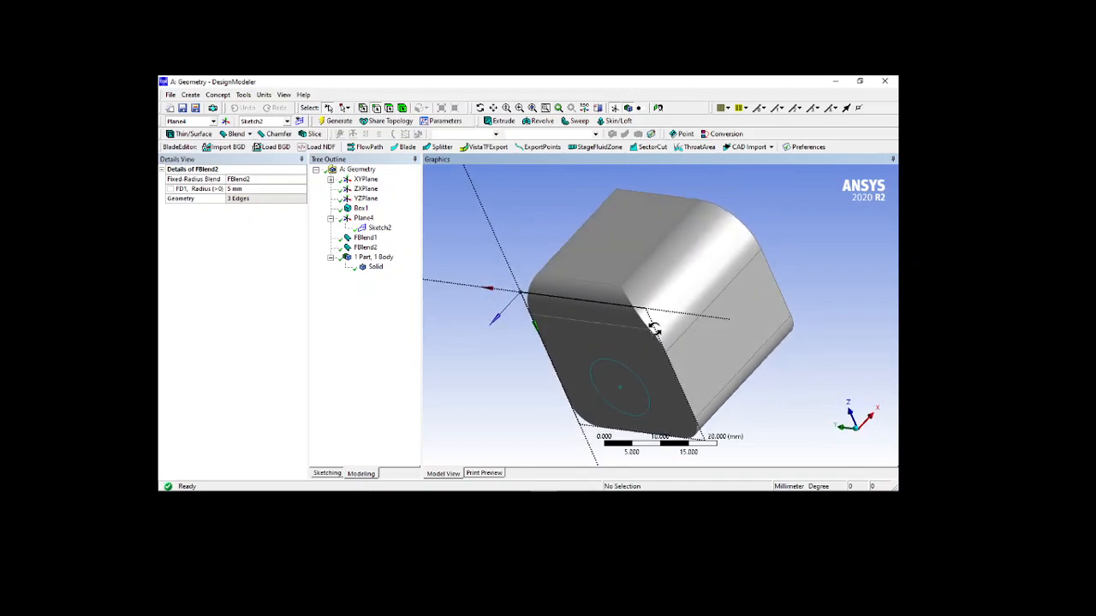
click(614, 108)
mouse_move(613, 356)
middle_down()
mouse_move(577, 299)
mouse_move(631, 255)
mouse_move(697, 248)
mouse_move(630, 228)
mouse_move(528, 269)
mouse_move(528, 308)
mouse_move(631, 294)
mouse_move(660, 316)
mouse_move(579, 326)
middle_up()
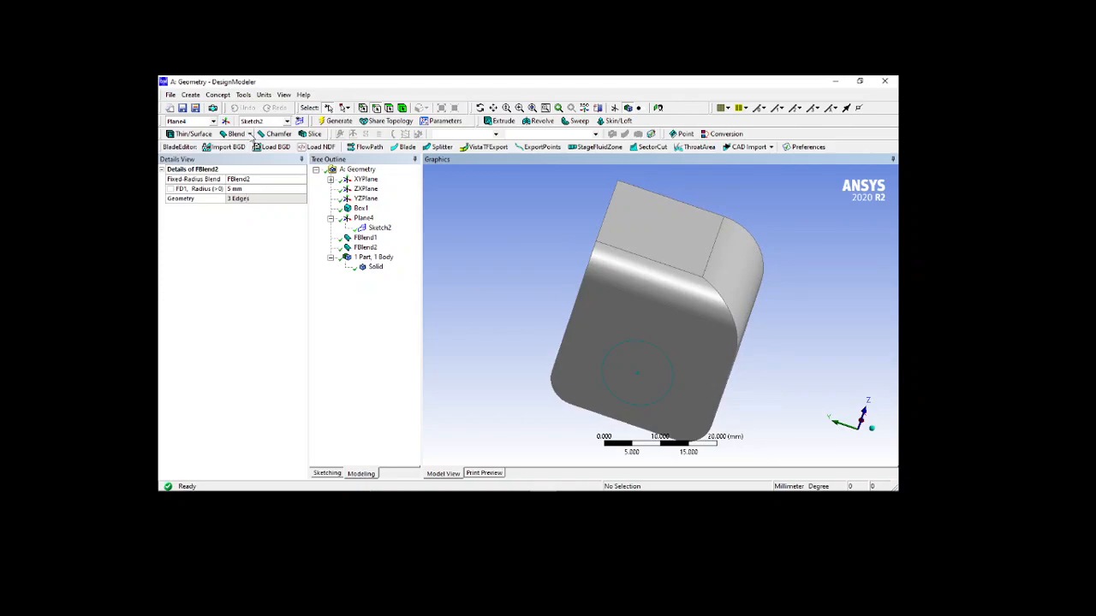
Start a variable-radius blend and assign the three edges meeting at the box's sharp top corner.
click(250, 135)
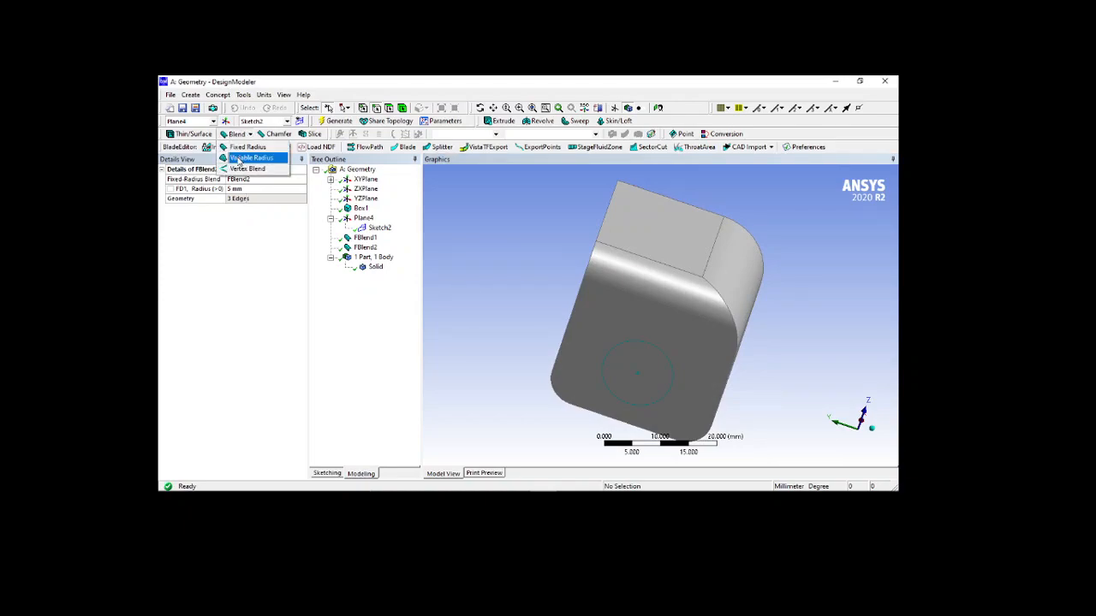
click(244, 159)
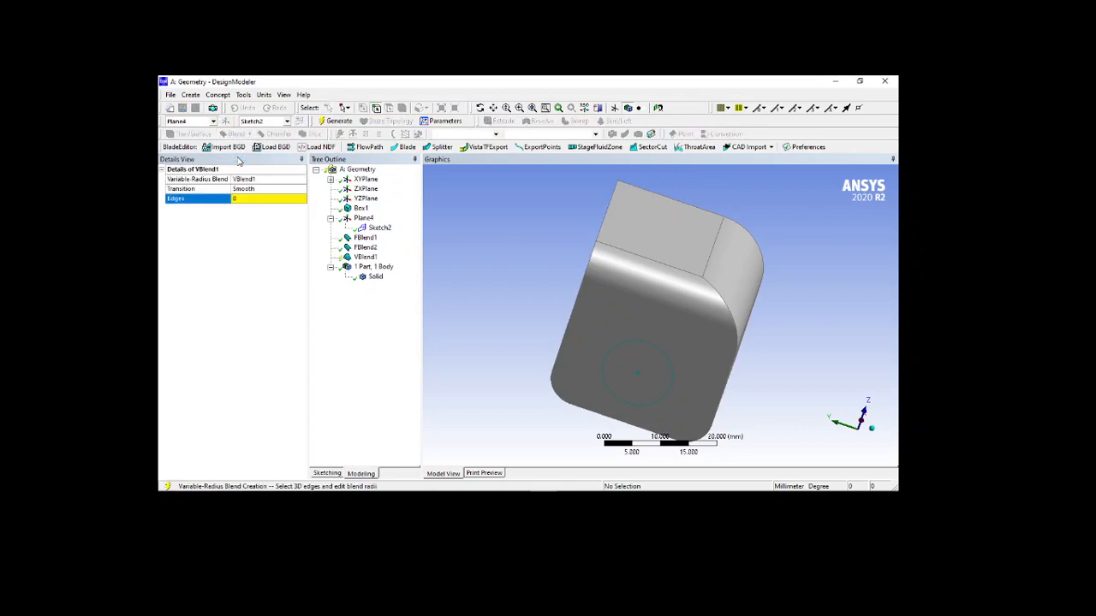
middle_drag(537, 288, 685, 318)
middle_drag(557, 295, 582, 320)
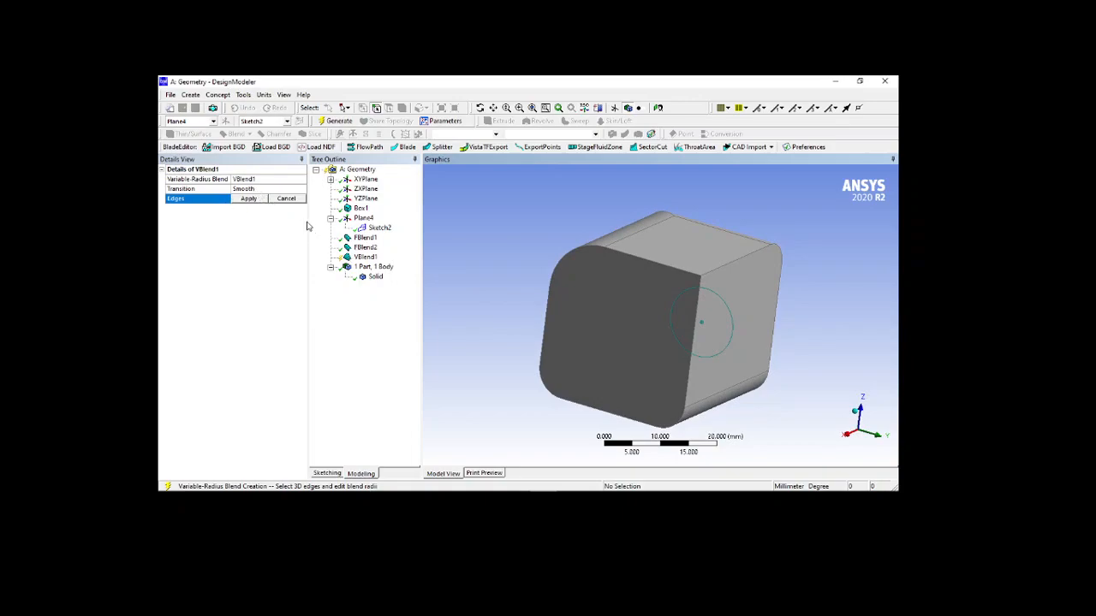
click(690, 274)
ctrl+click(726, 269)
ctrl+click(695, 326)
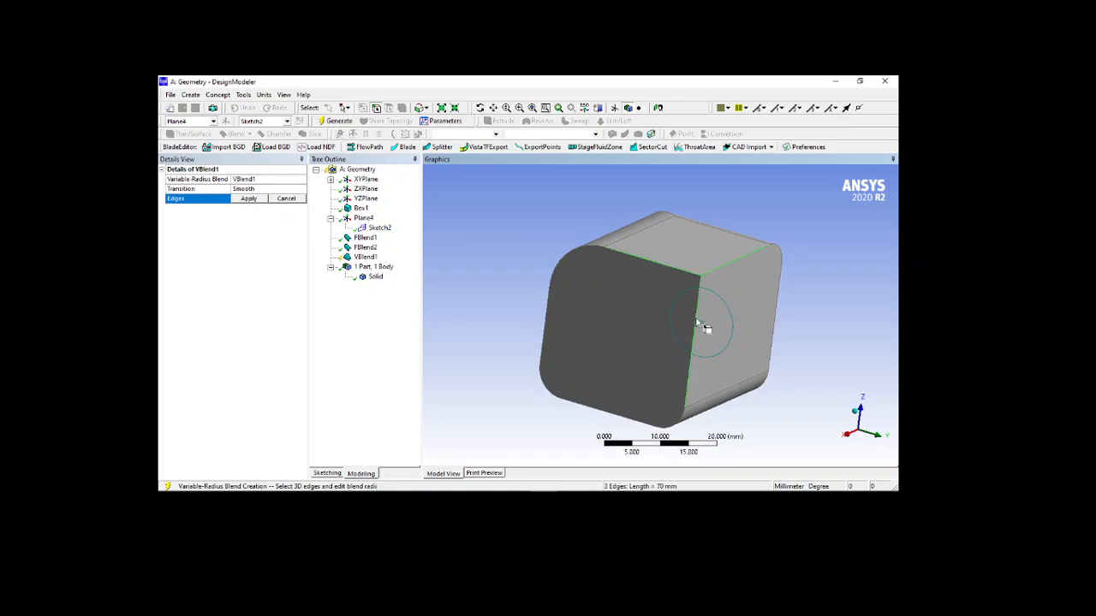
click(249, 200)
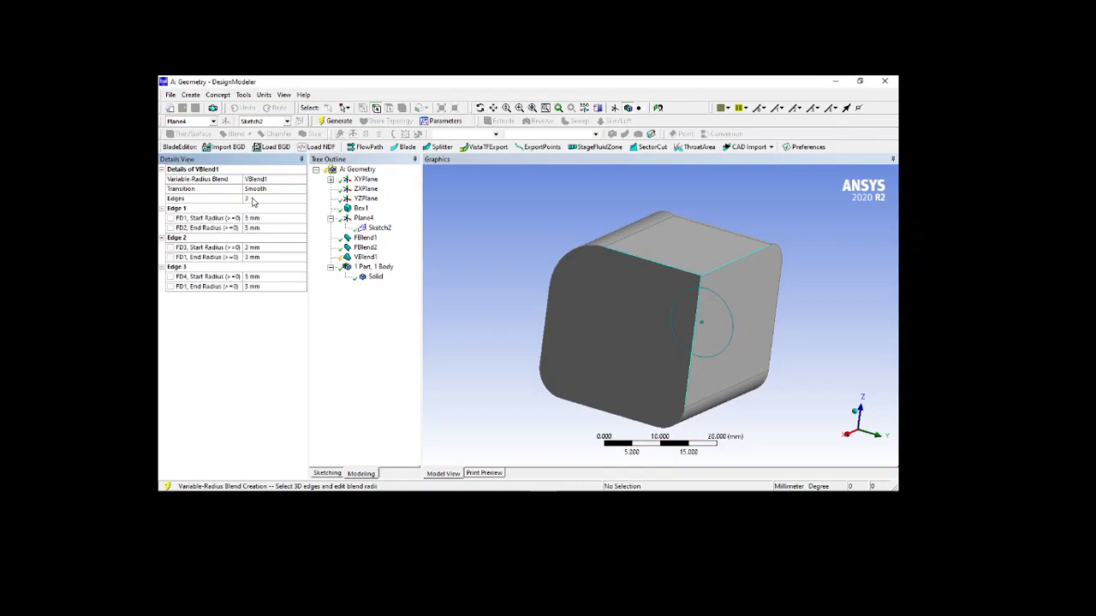
Keep the variable-radius blend's transition on Smooth and generate it with 3 mm start and end radii.
click(295, 190)
click(302, 189)
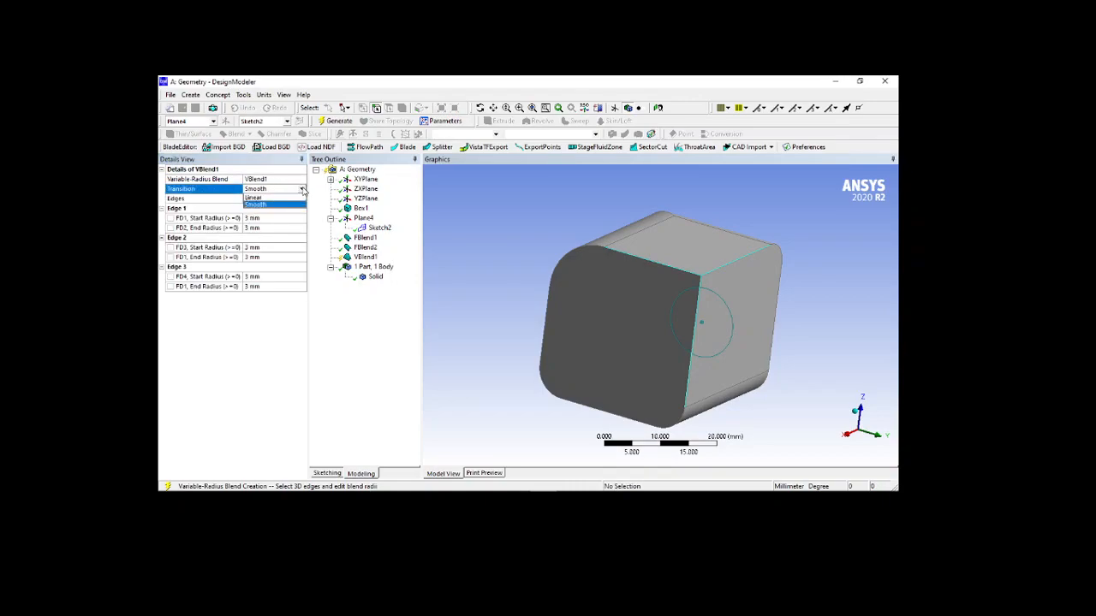
click(275, 205)
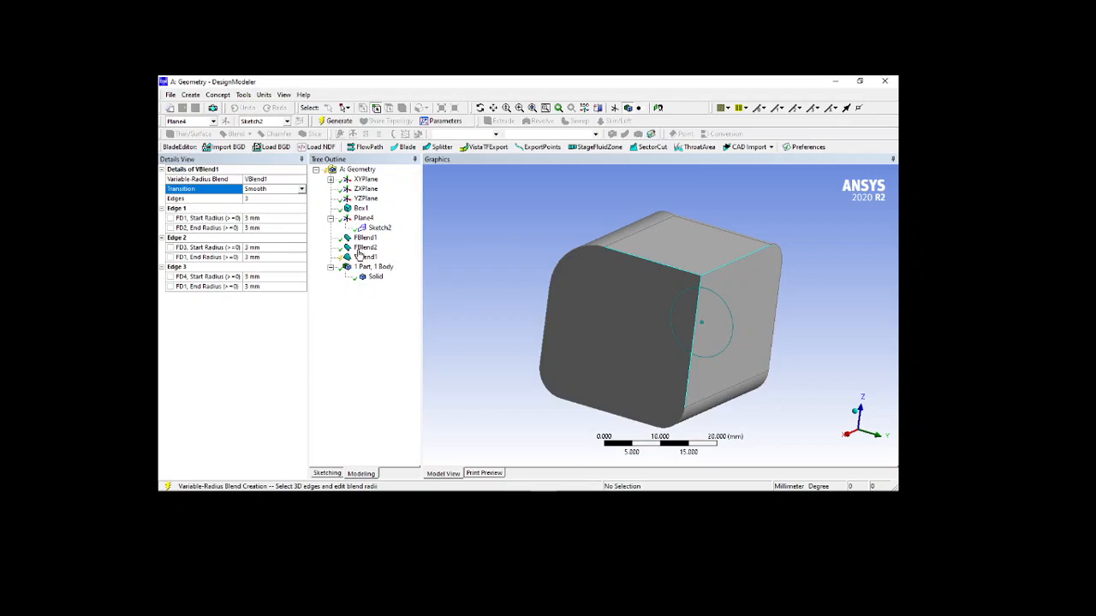
click(334, 121)
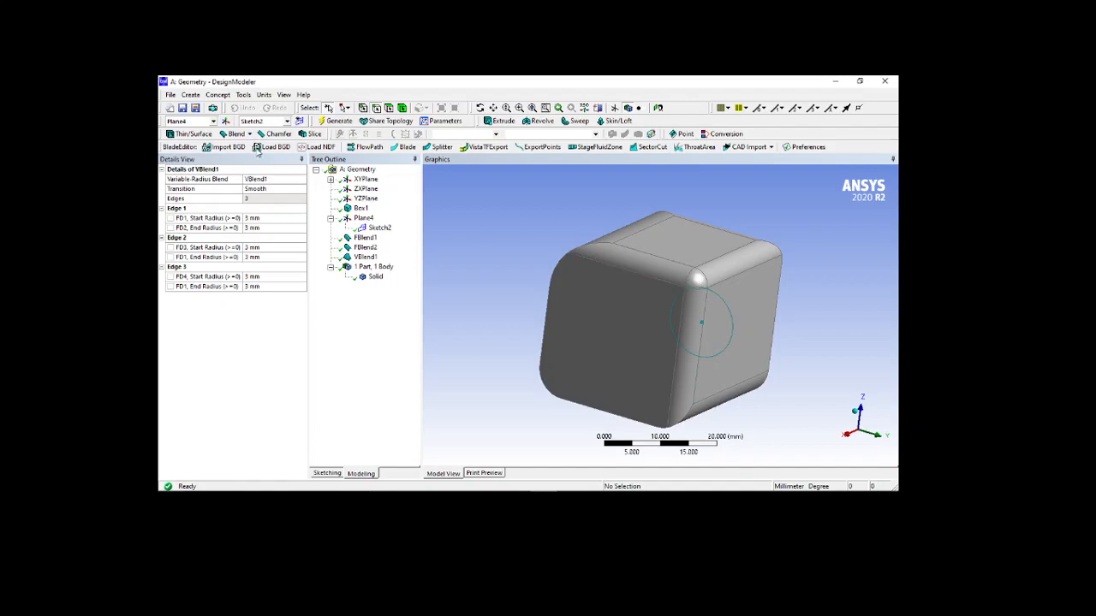
click(248, 134)
click(248, 135)
Set Edge 2's start and end radii to 6 mm in the variable-radius blend, regenerate, and inspect the corner.
click(257, 248)
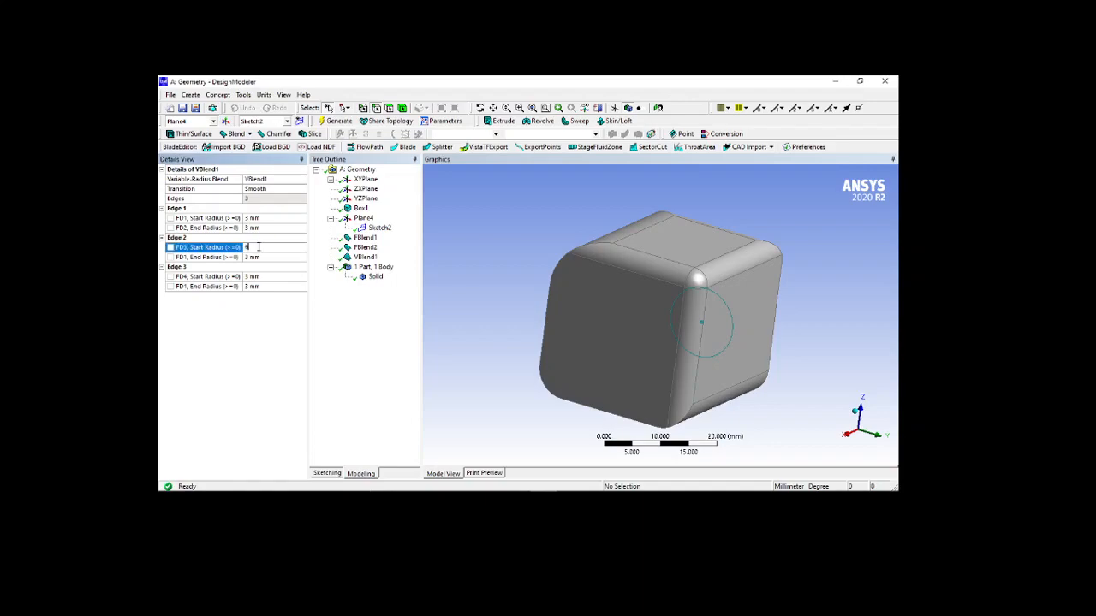
click(275, 258)
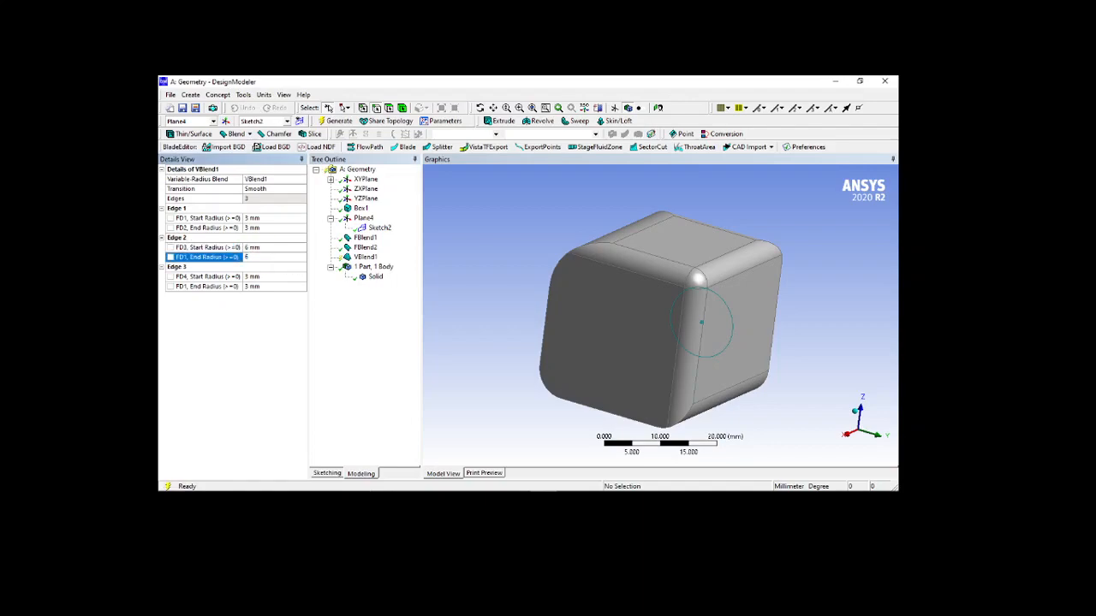
key(Return)
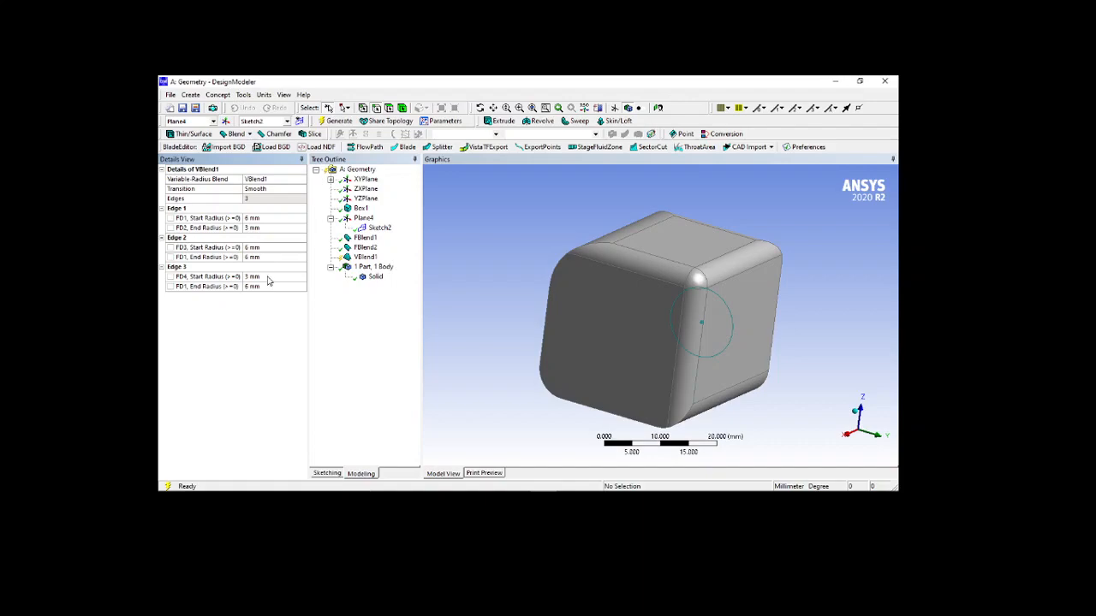
click(337, 122)
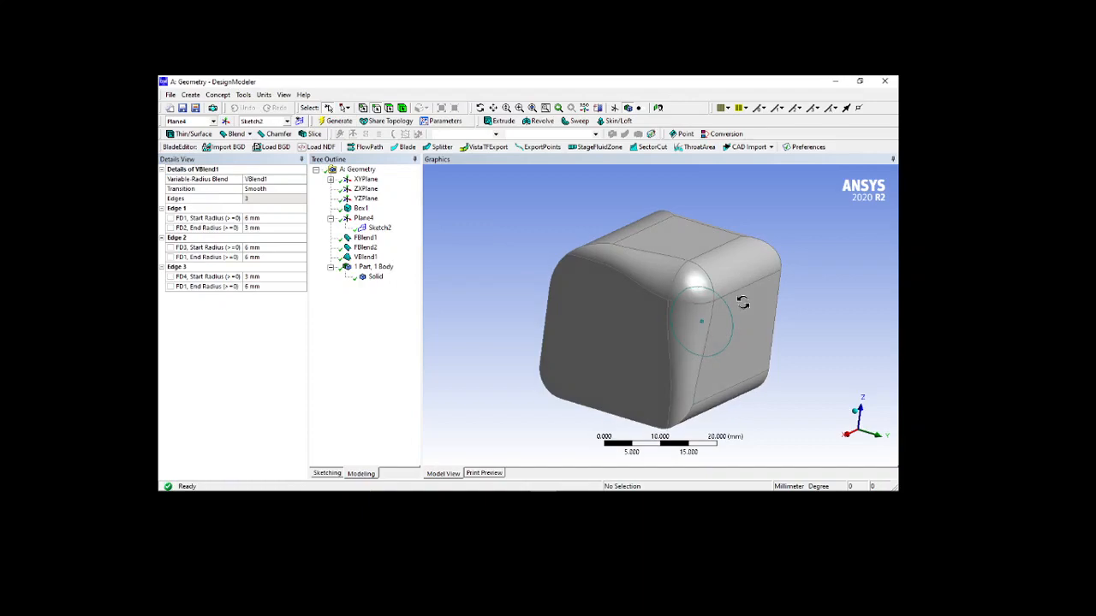
middle_drag(743, 303, 748, 307)
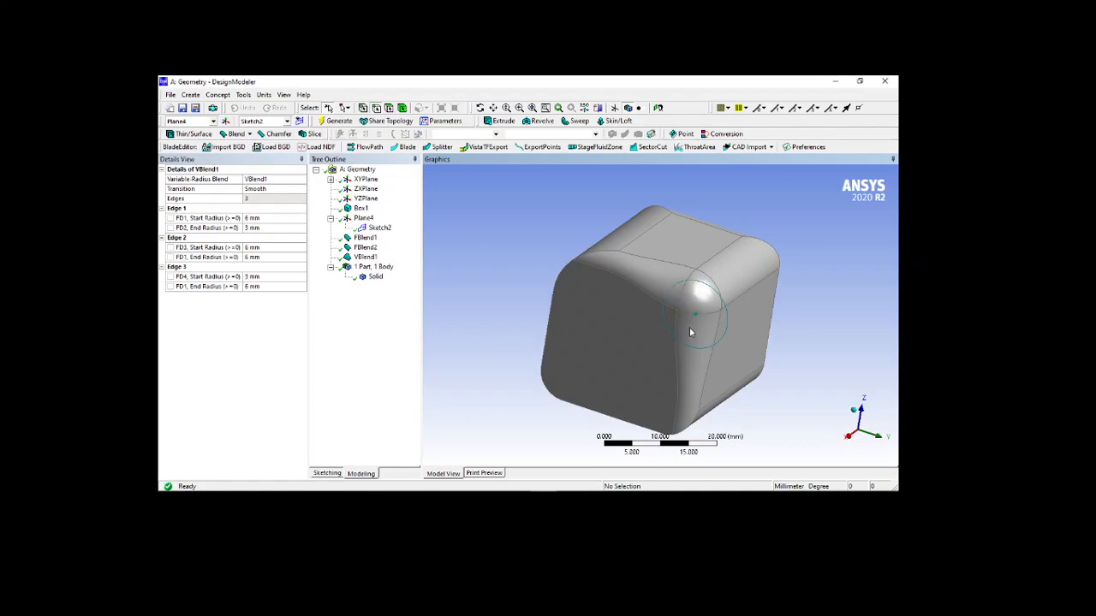
Set Edge 3's start radius to 6 mm, regenerate the variable-radius blend, and inspect that edge.
click(267, 277)
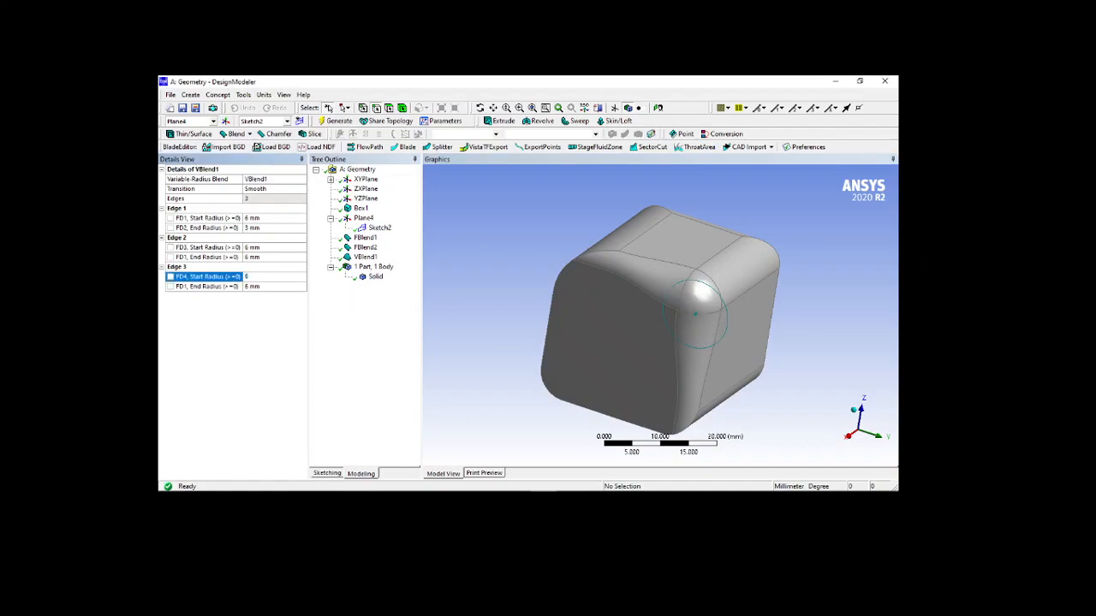
click(337, 121)
middle_drag(572, 360, 594, 337)
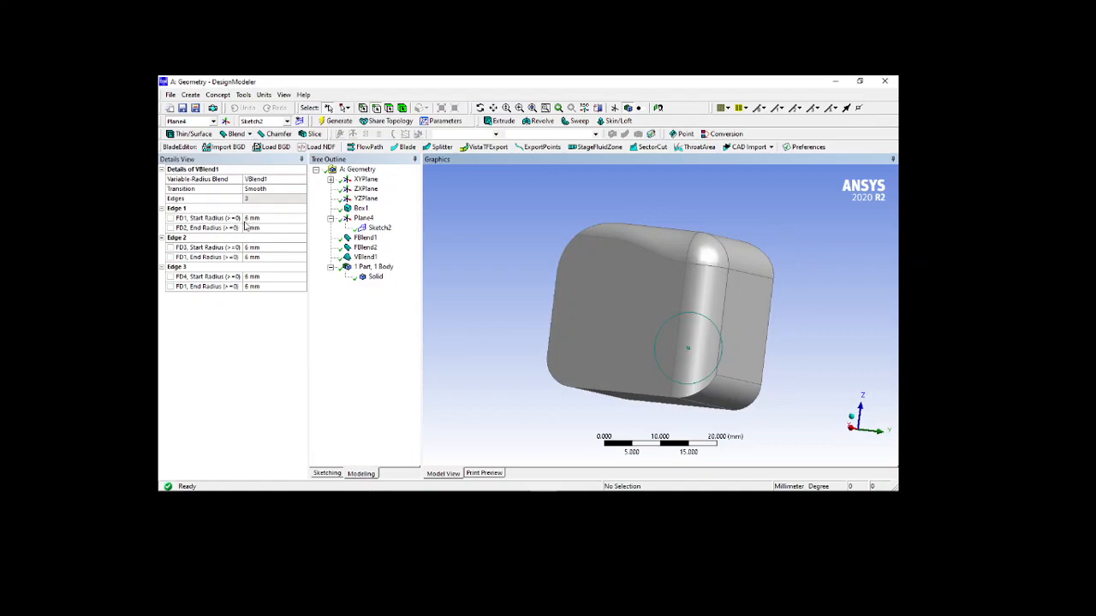
Set Edge 3's end radius to 3 mm and regenerate the variable-radius blend.
click(269, 288)
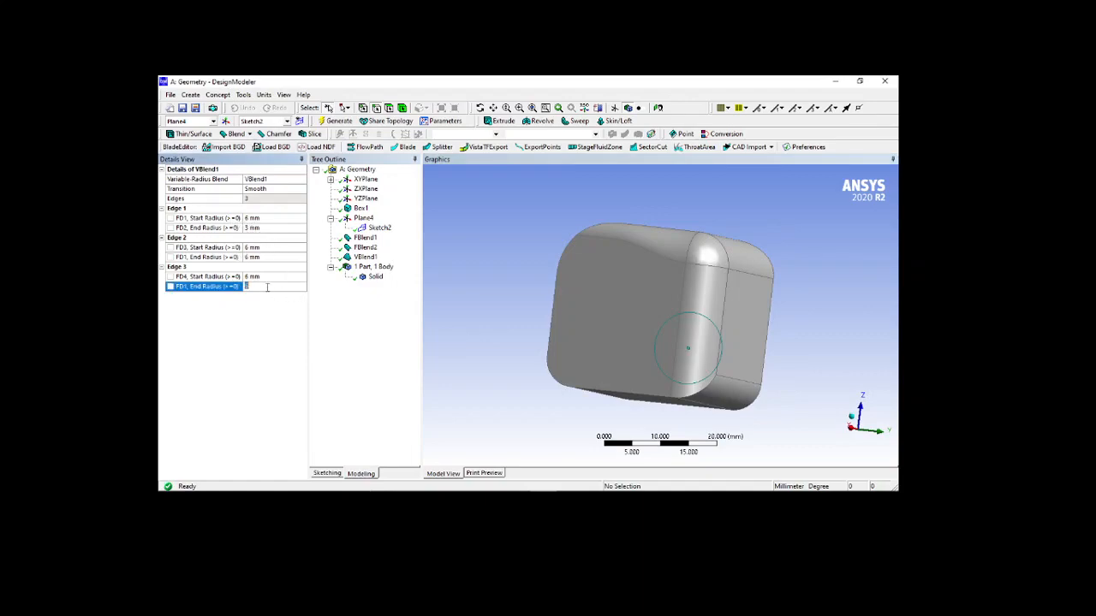
text(3)
click(337, 121)
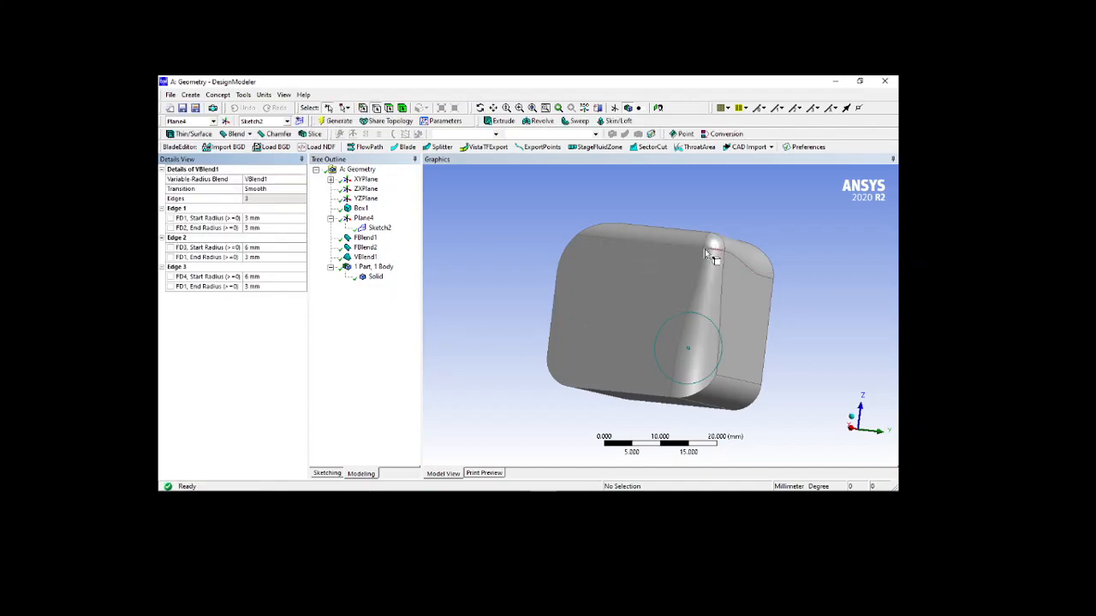
Set Edge 3's start radius to 3 mm and its end radius to 6 mm, and regenerate the blend.
click(263, 278)
click(264, 279)
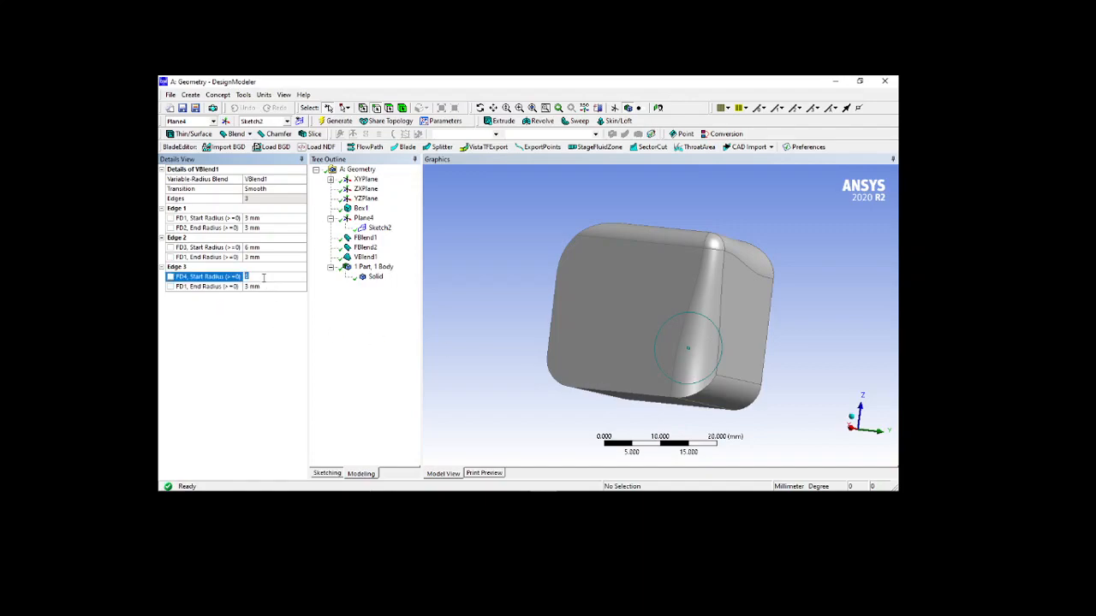
click(257, 286)
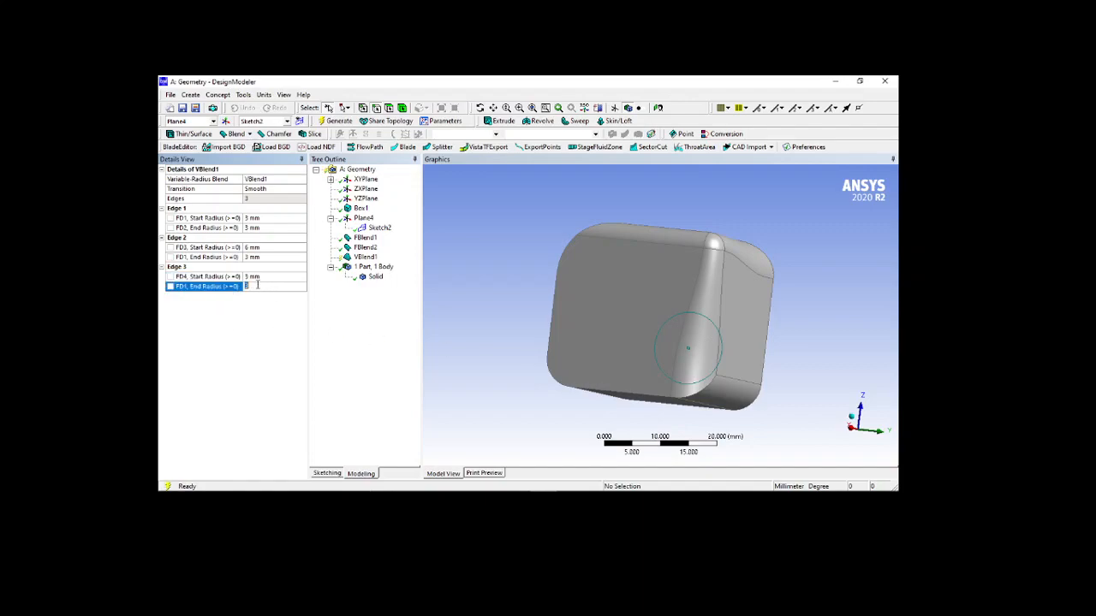
text(6)
click(337, 121)
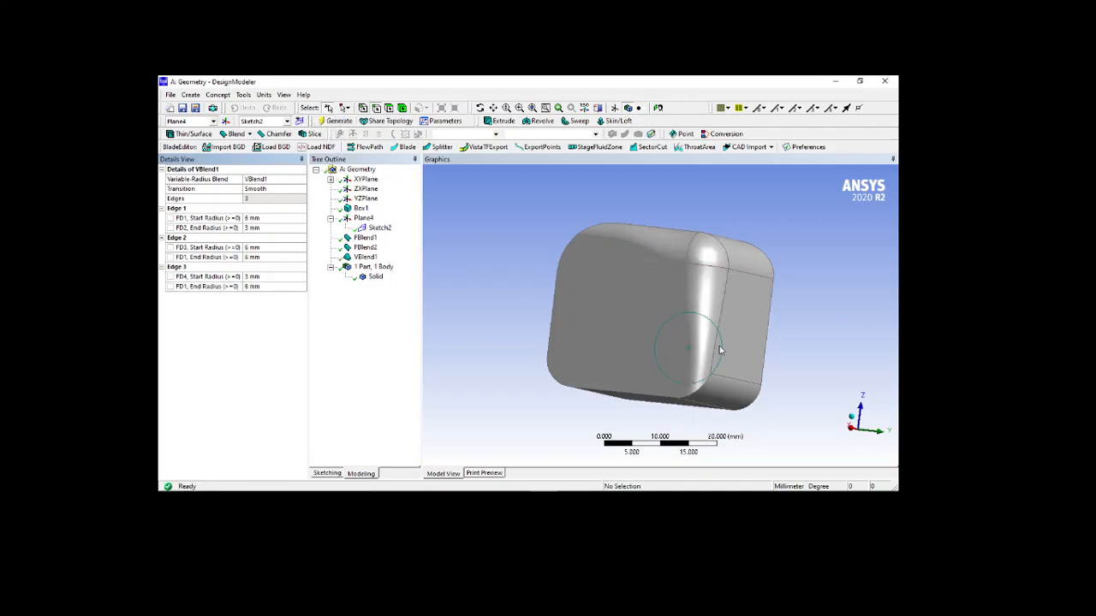
Change the variable-radius blend's transition to Linear, regenerate, and inspect the blended edges.
click(276, 188)
click(276, 189)
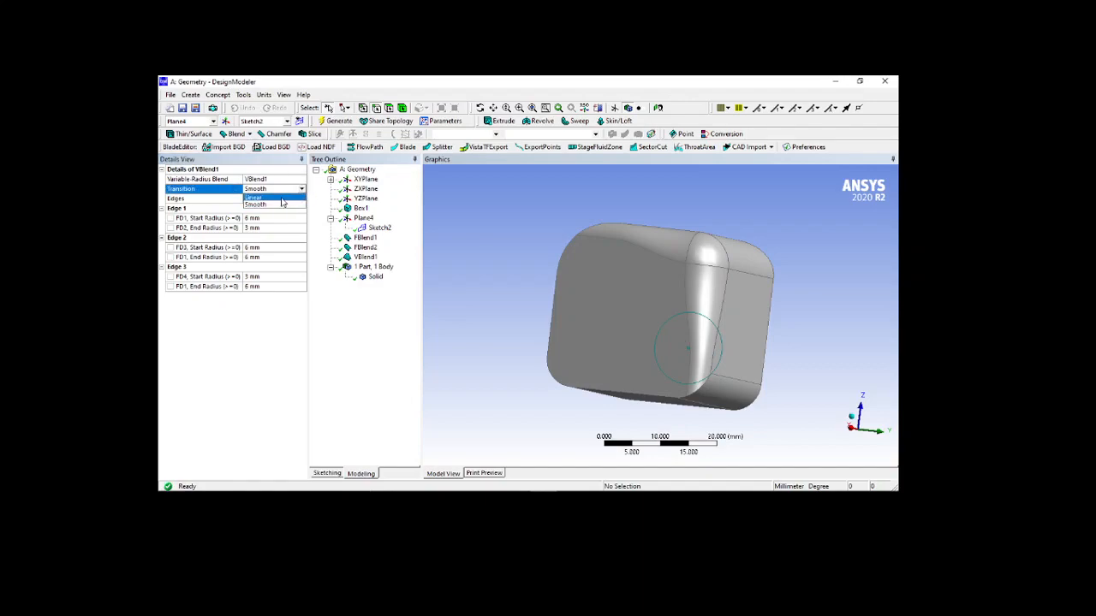
click(281, 199)
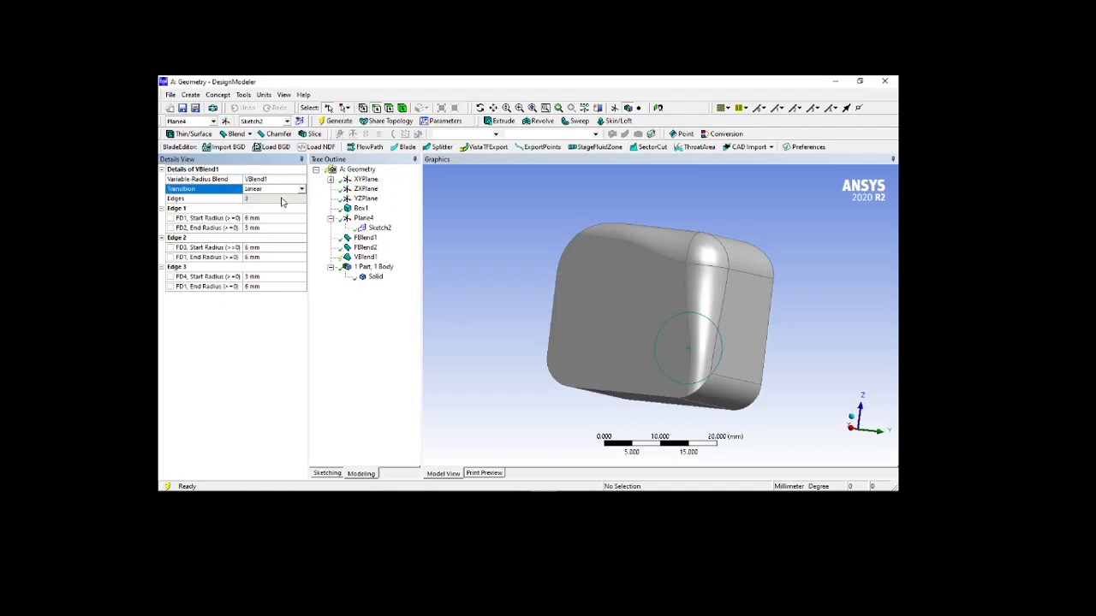
click(341, 123)
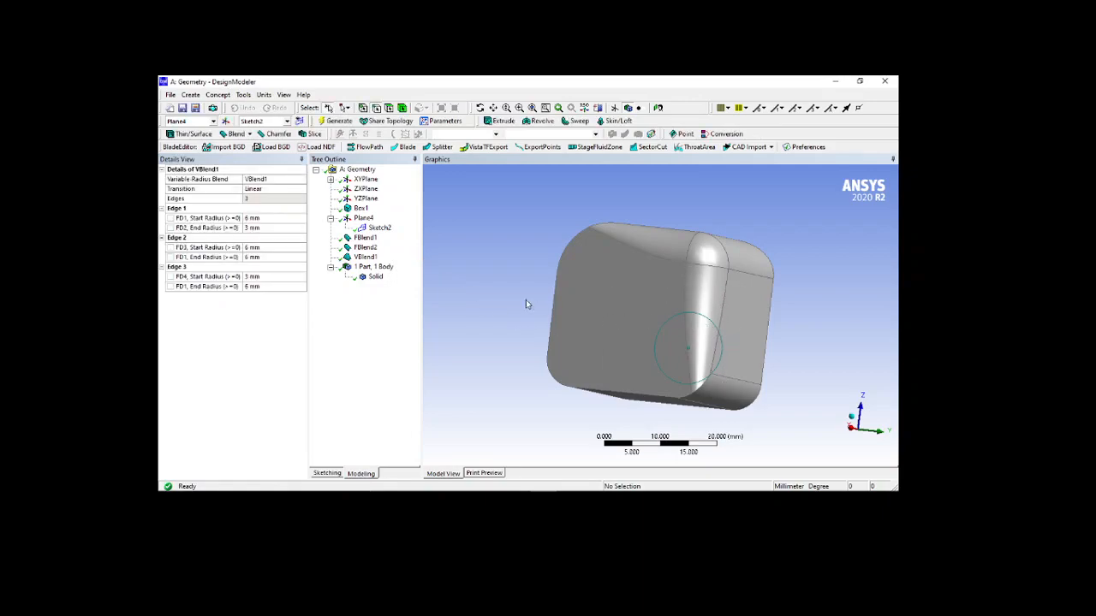
mouse_move(591, 296)
mouse_down()
mouse_move(528, 296)
mouse_move(480, 242)
mouse_up()
mouse_move(626, 266)
mouse_down()
mouse_move(533, 320)
mouse_move(625, 268)
mouse_up()
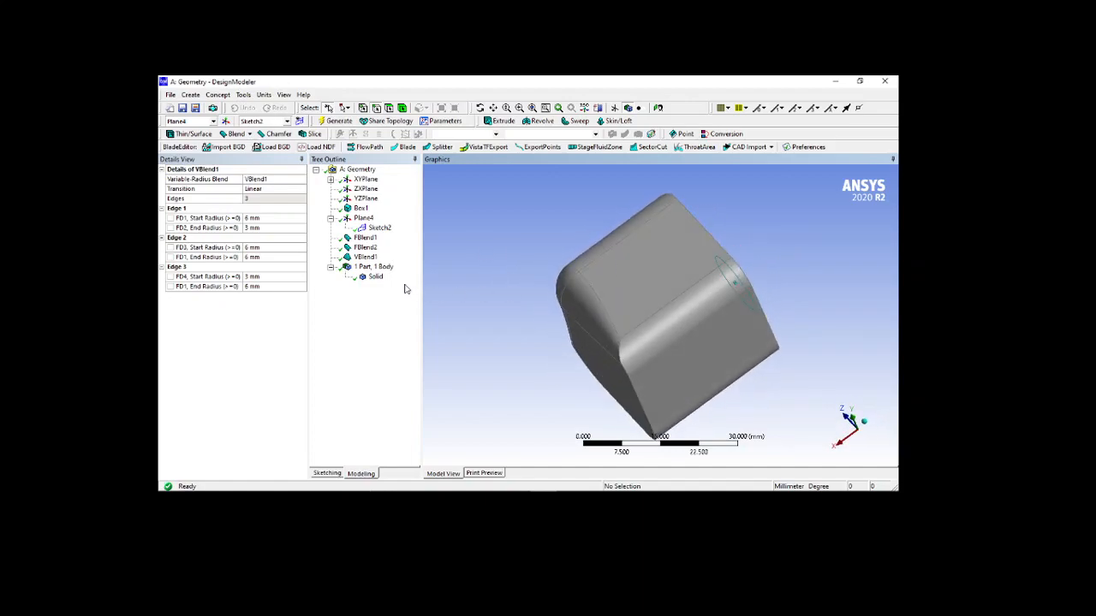
Delete the VBlend1 feature from the model.
click(365, 257)
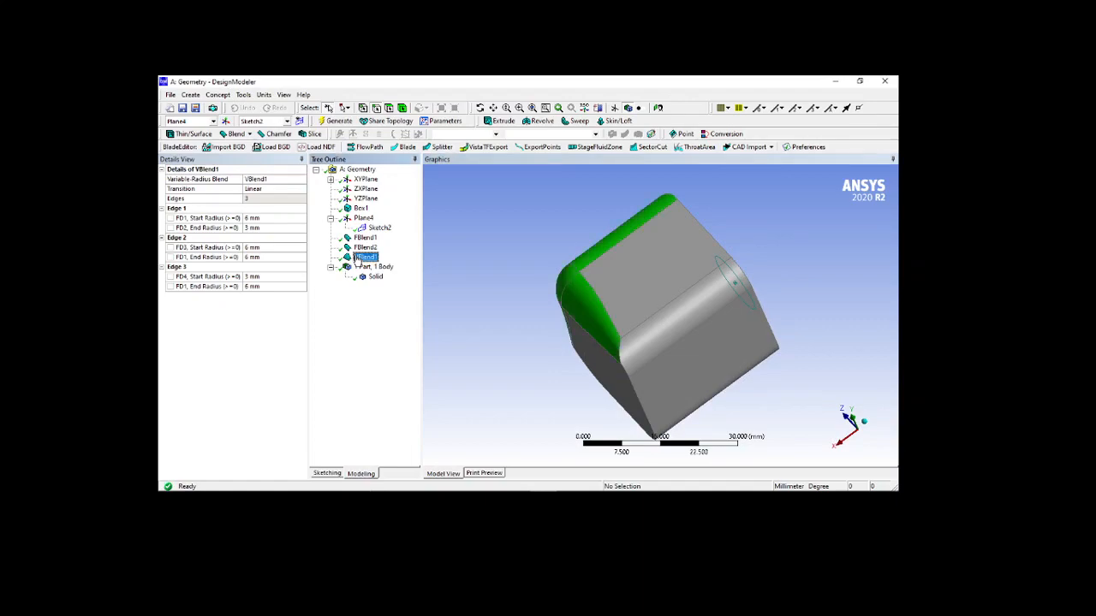
key(Delete)
key(Return)
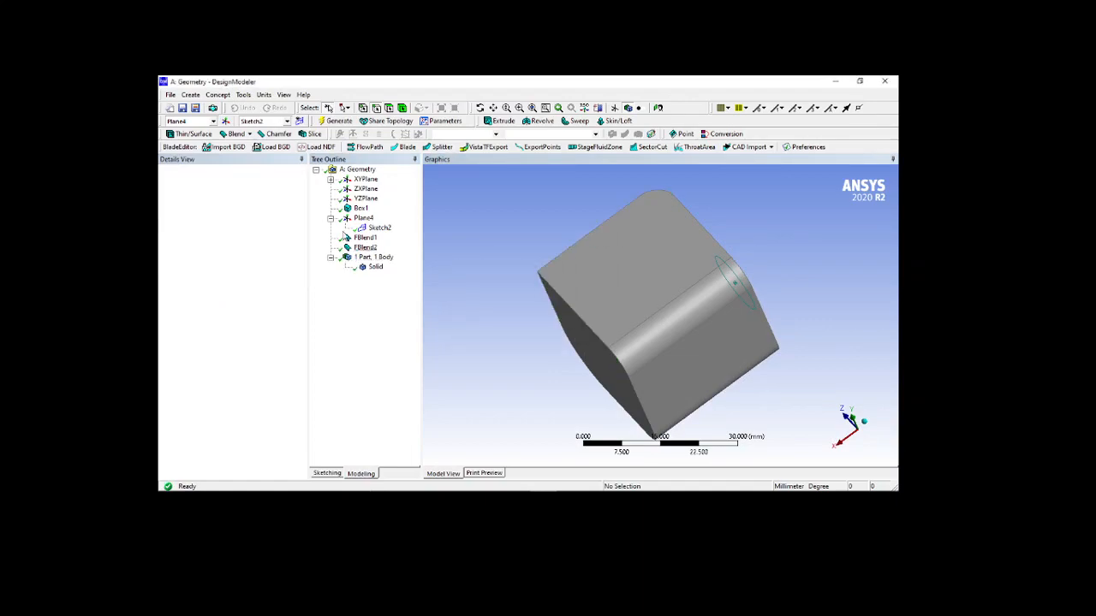
Delete the fixed-radius blend features FBlend2 and FBlend1 from the model.
click(363, 248)
key(Delete)
key(Return)
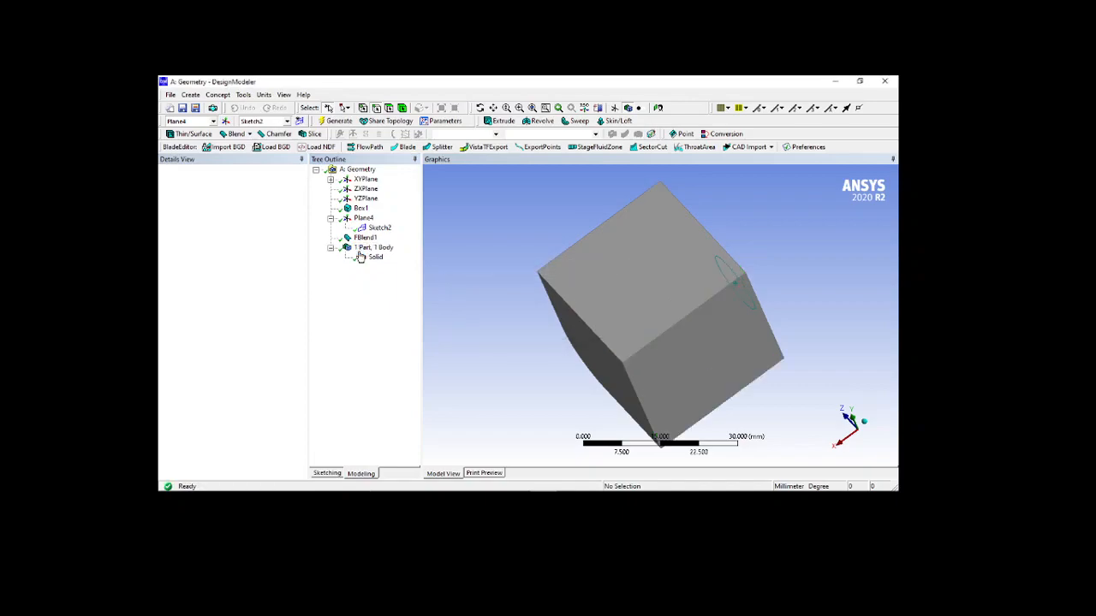
click(362, 238)
key(Delete)
key(Return)
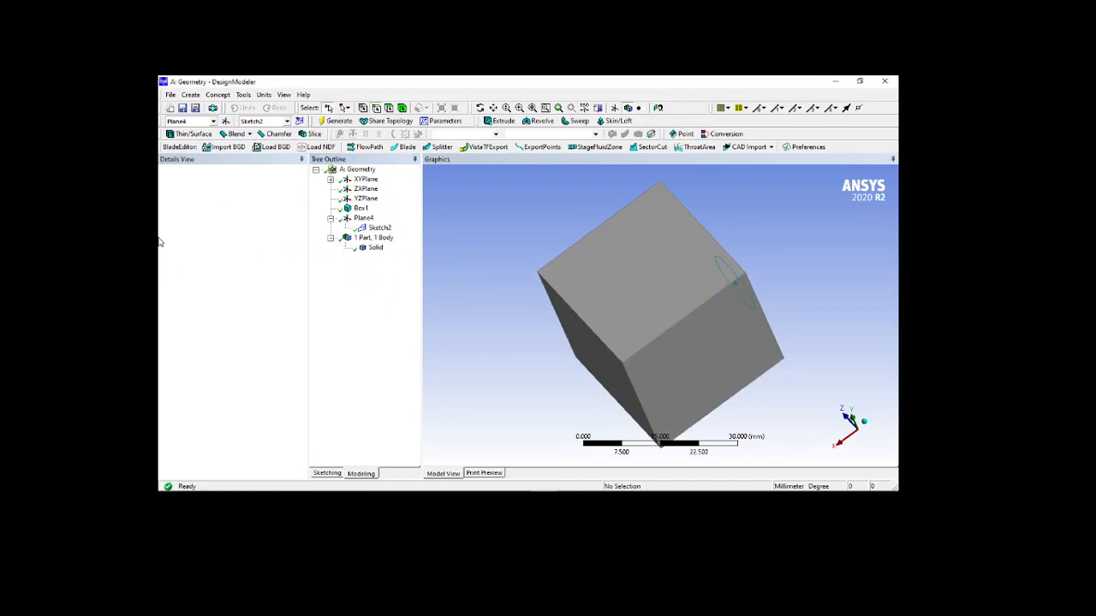
Chamfer the edge between the box's upper face and the circle-sketch face, Left-Right type with both lengths 3 mm.
middle_drag(591, 278, 537, 295)
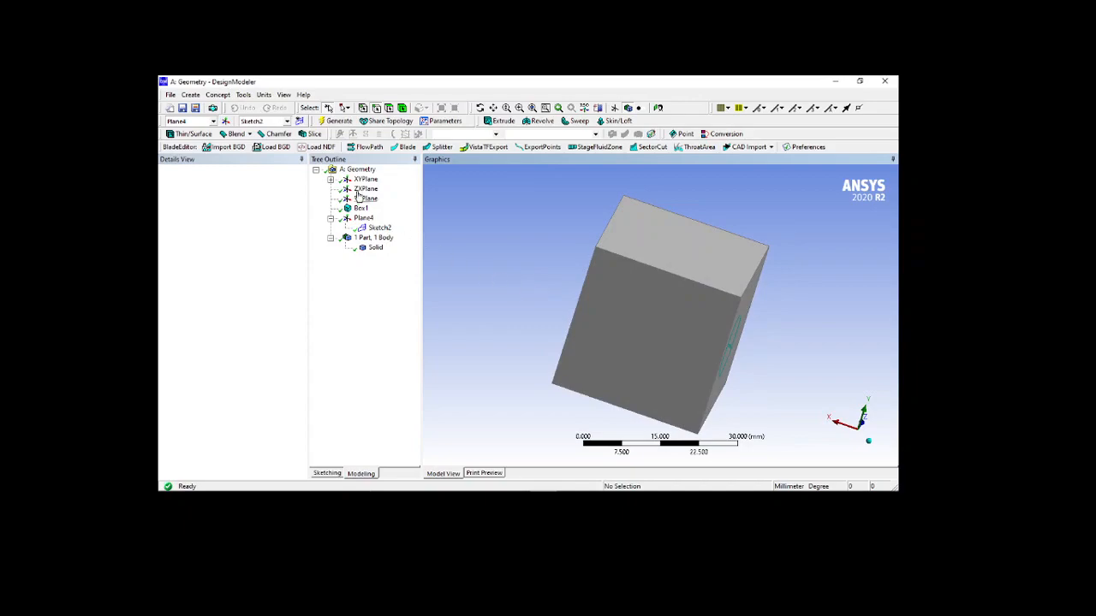
click(275, 137)
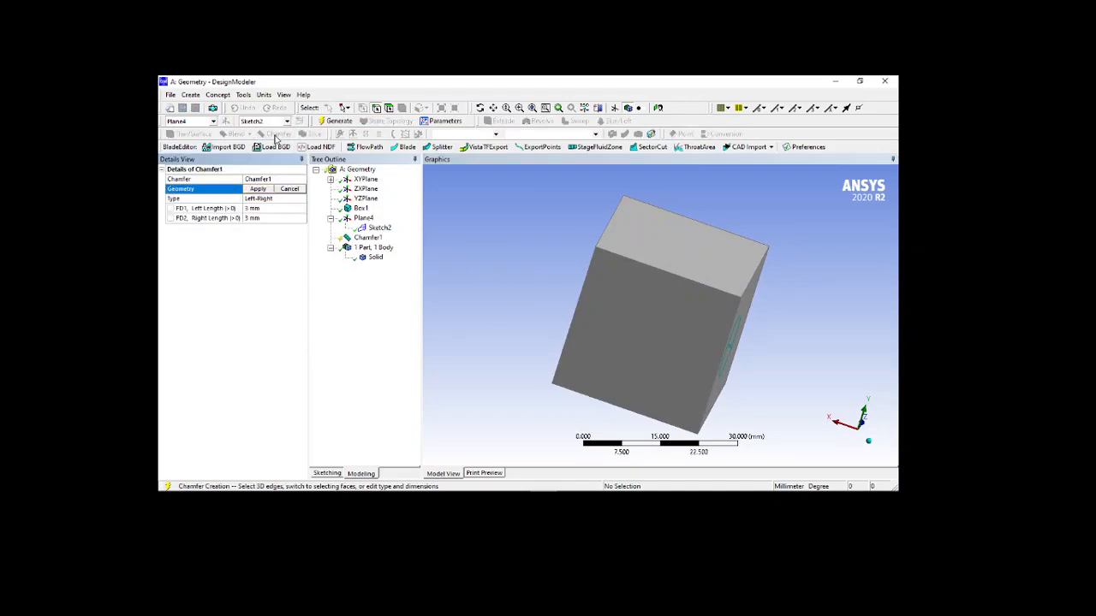
middle_drag(542, 243, 532, 243)
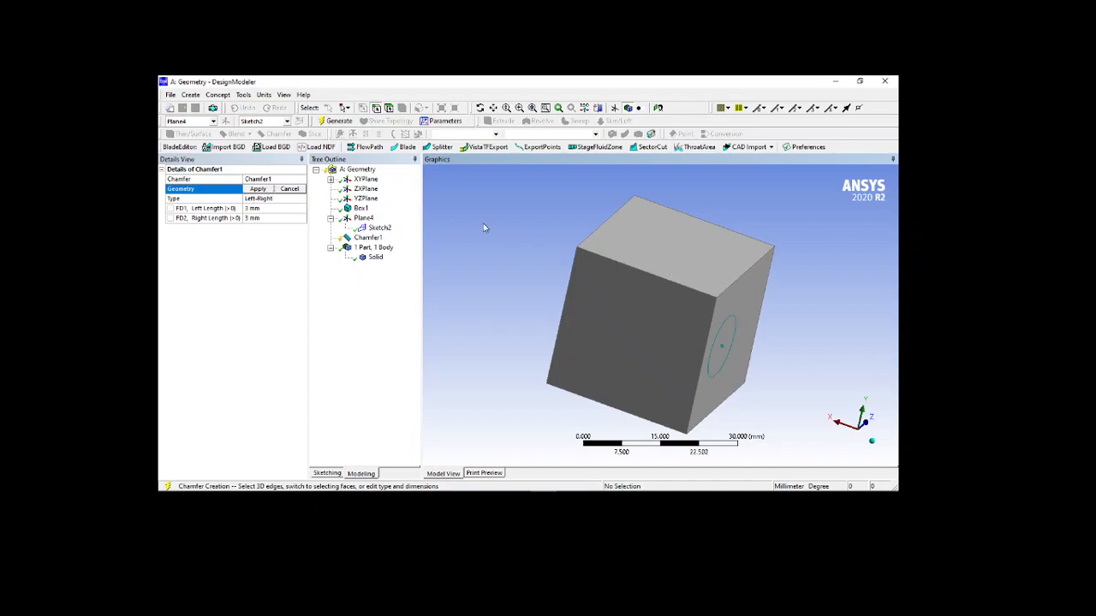
click(737, 277)
click(259, 189)
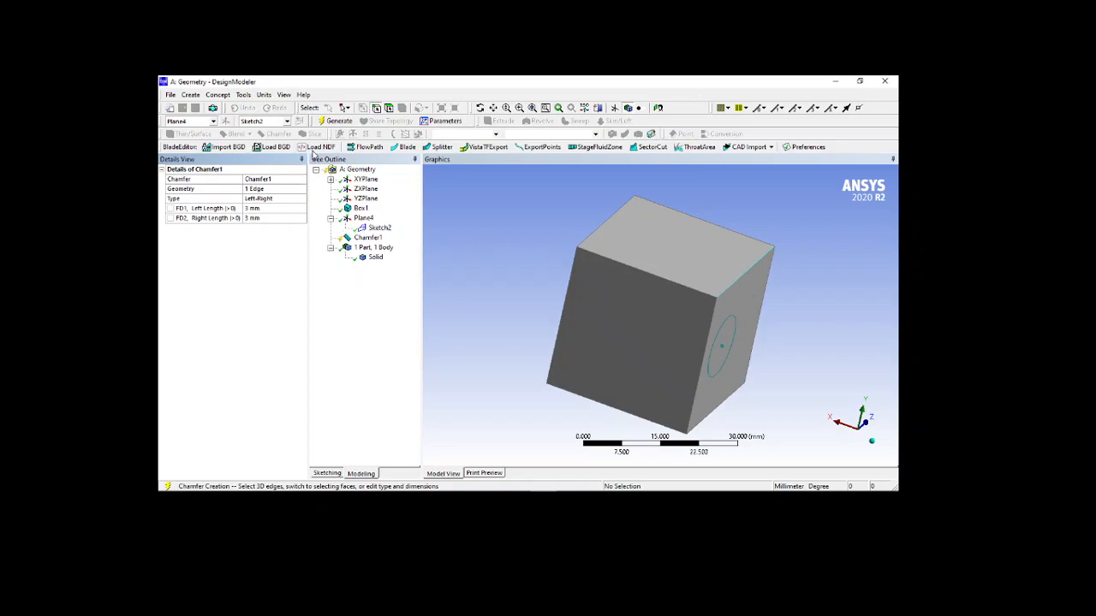
click(335, 120)
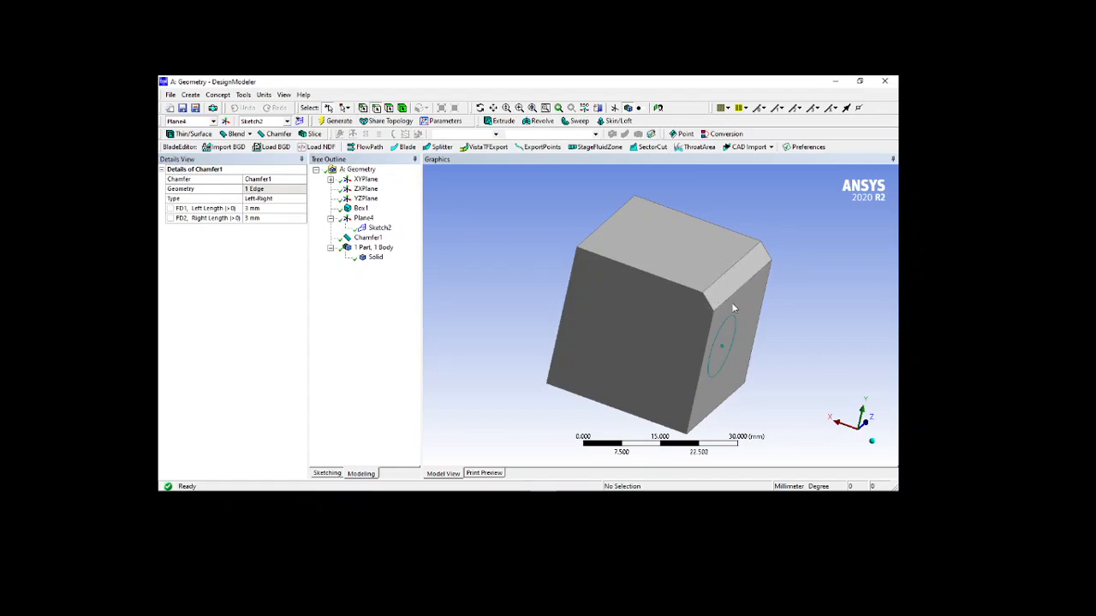
Set Chamfer1's left length to 6 mm and right length to 9 mm, regenerating after each, and highlight the chamfered face.
click(276, 210)
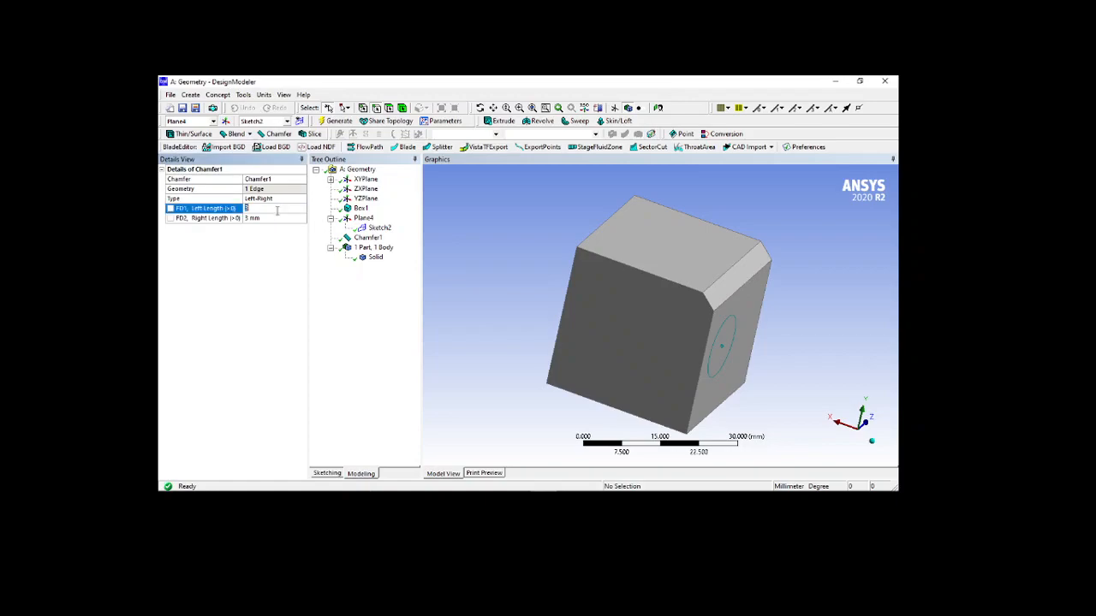
text(8)
key(Return)
click(335, 121)
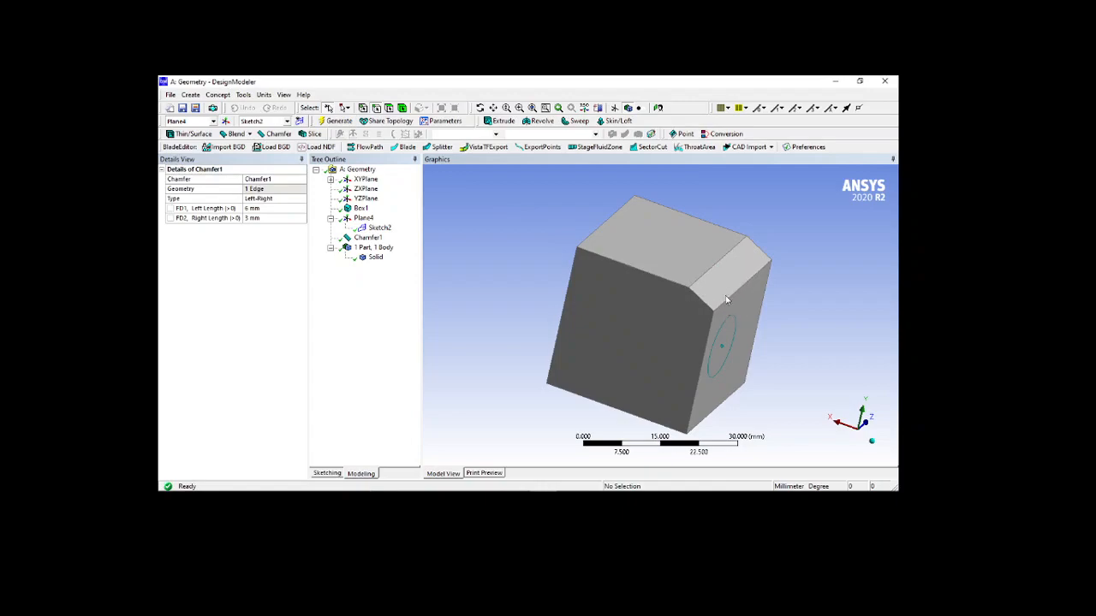
click(264, 218)
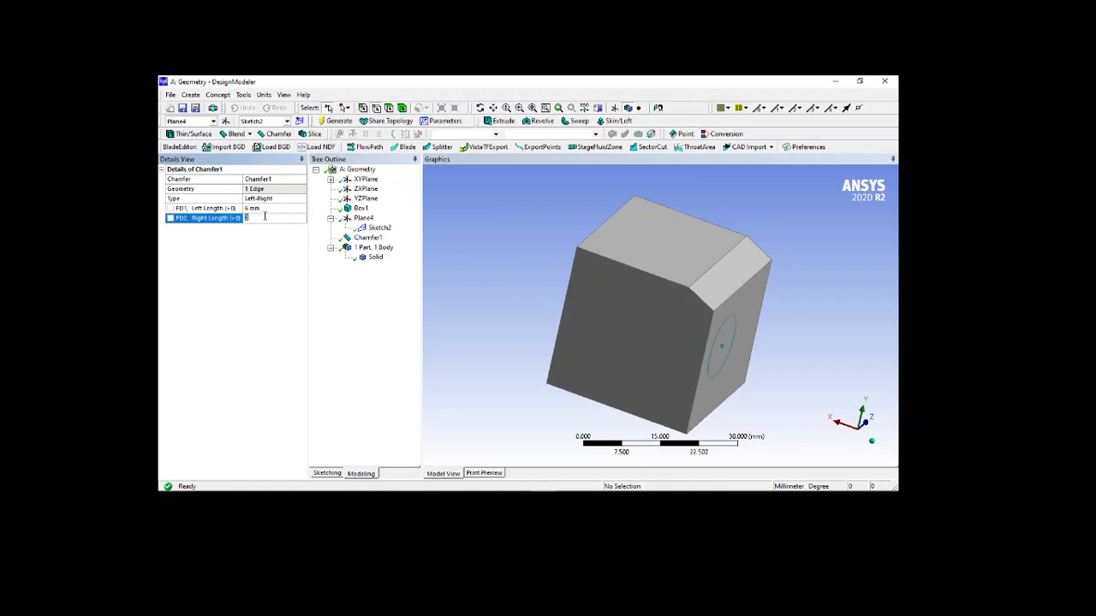
text(9)
key(Return)
click(335, 120)
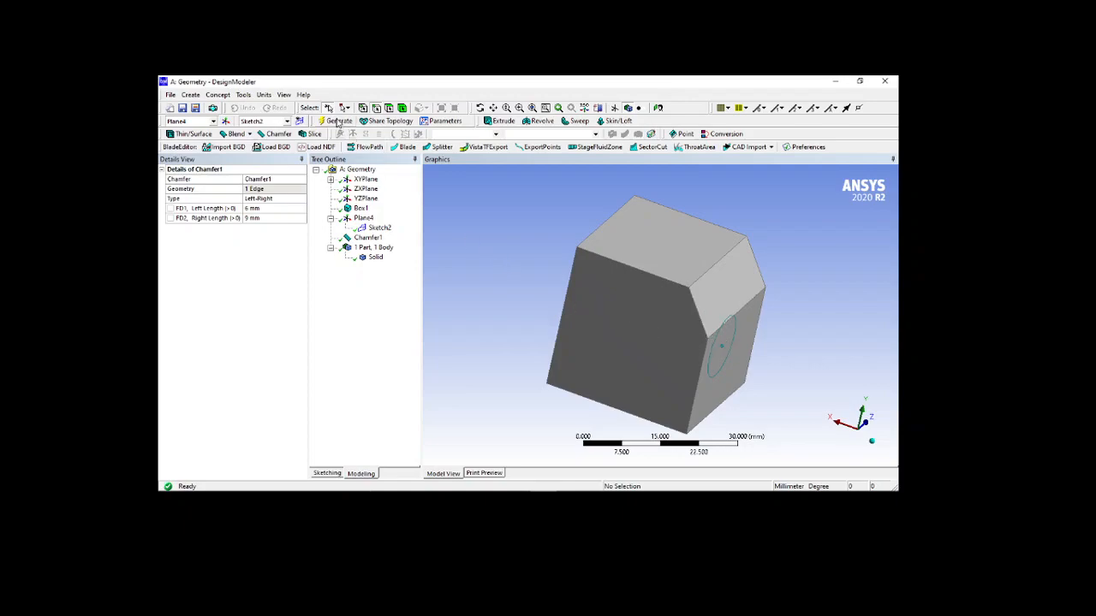
click(368, 239)
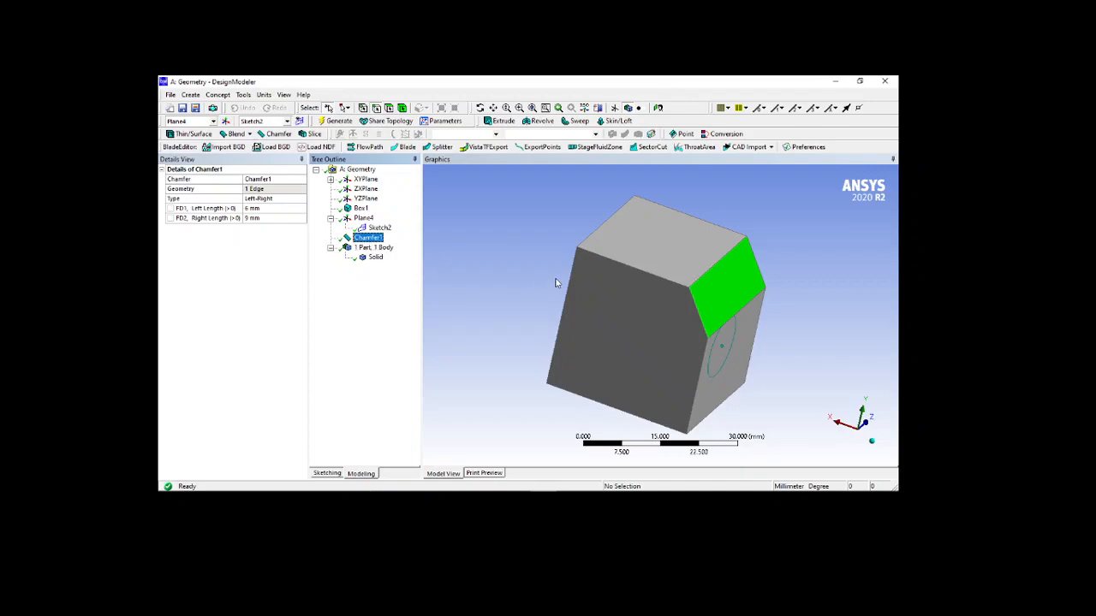
click(534, 249)
Start a second chamfer on the three edges meeting at an unchamfered corner of the box.
middle_drag(510, 265, 592, 257)
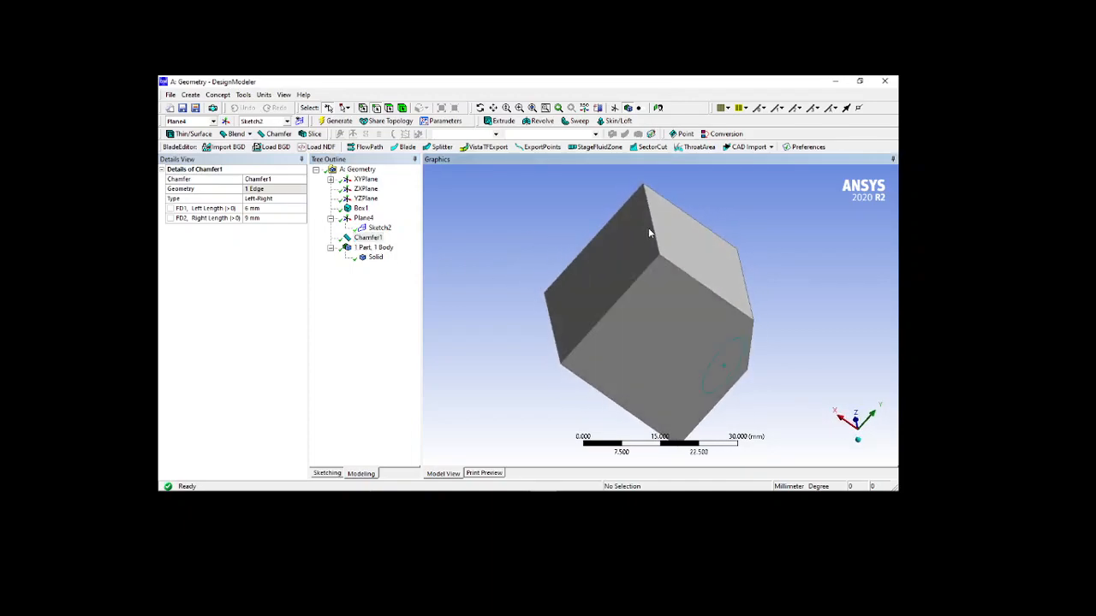
click(660, 247)
ctrl+click(682, 273)
ctrl+click(645, 277)
click(279, 133)
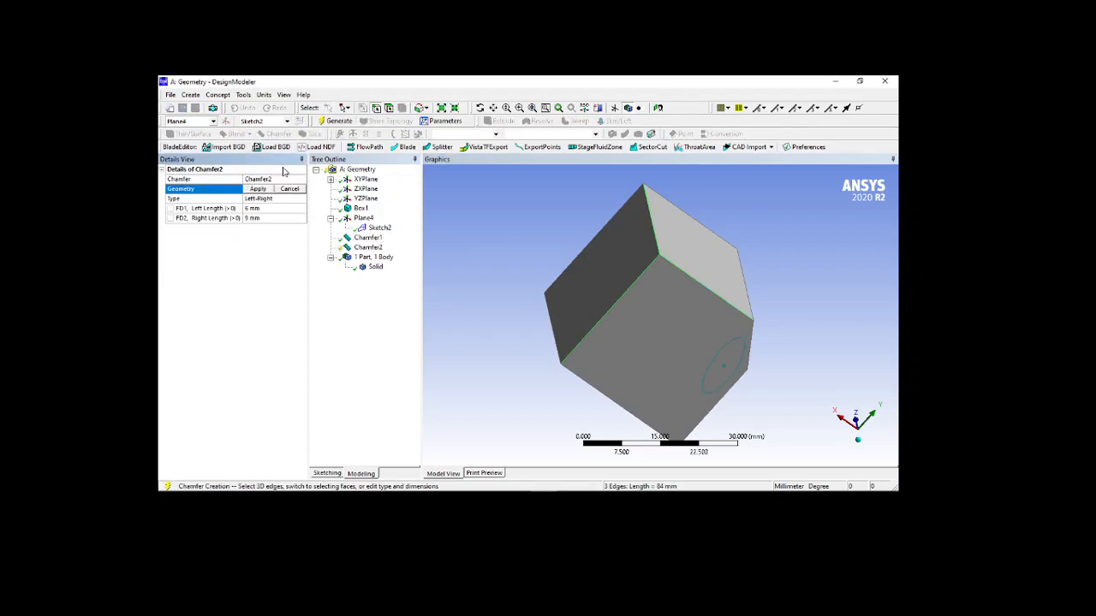
click(266, 191)
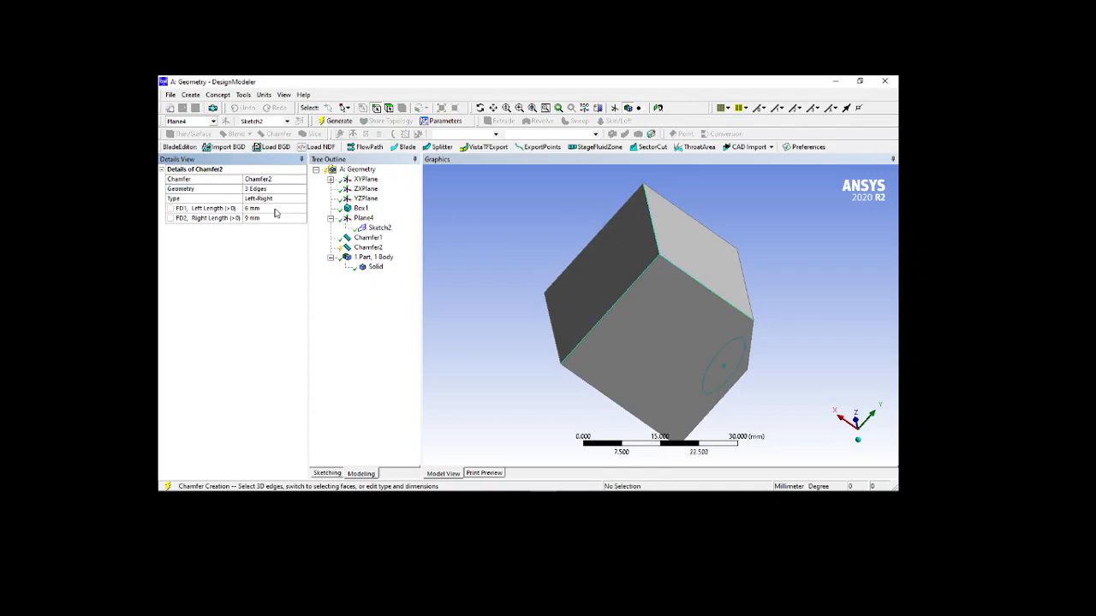
Set Chamfer2's left length to 3 mm and right length to 6 mm, generate it, and inspect the chamfered edges.
click(274, 211)
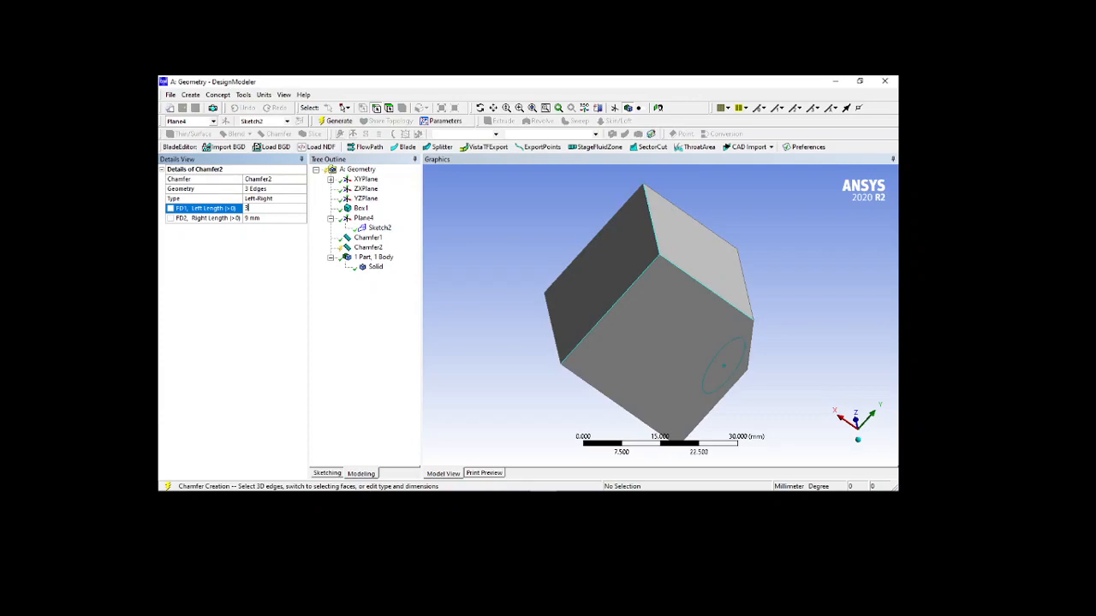
text(3)
click(278, 219)
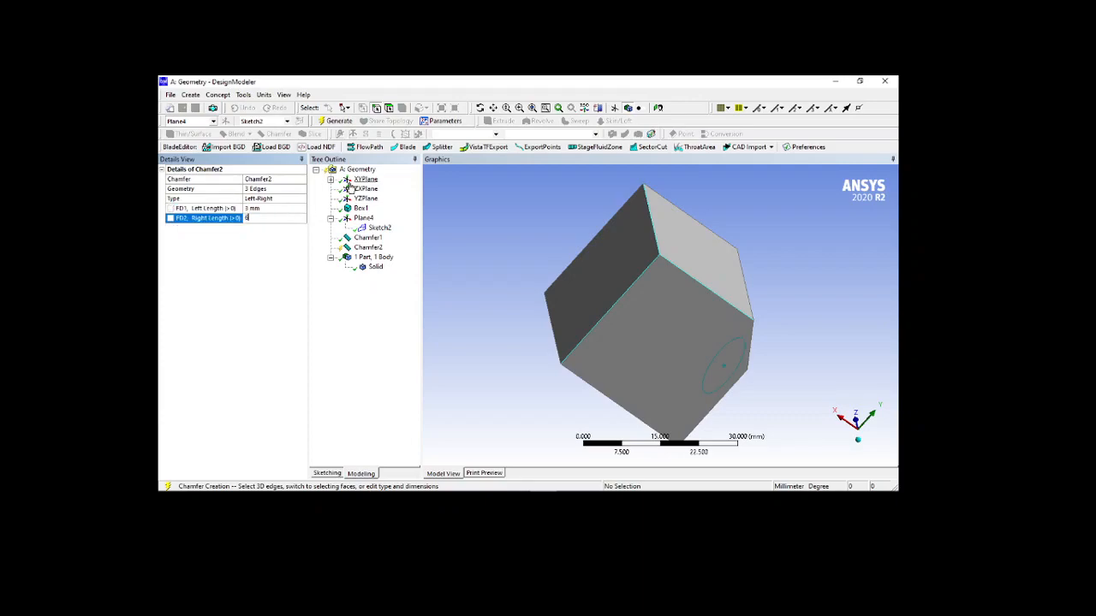
click(335, 121)
middle_drag(607, 288, 620, 264)
middle_drag(716, 343, 630, 248)
middle_drag(691, 311, 675, 306)
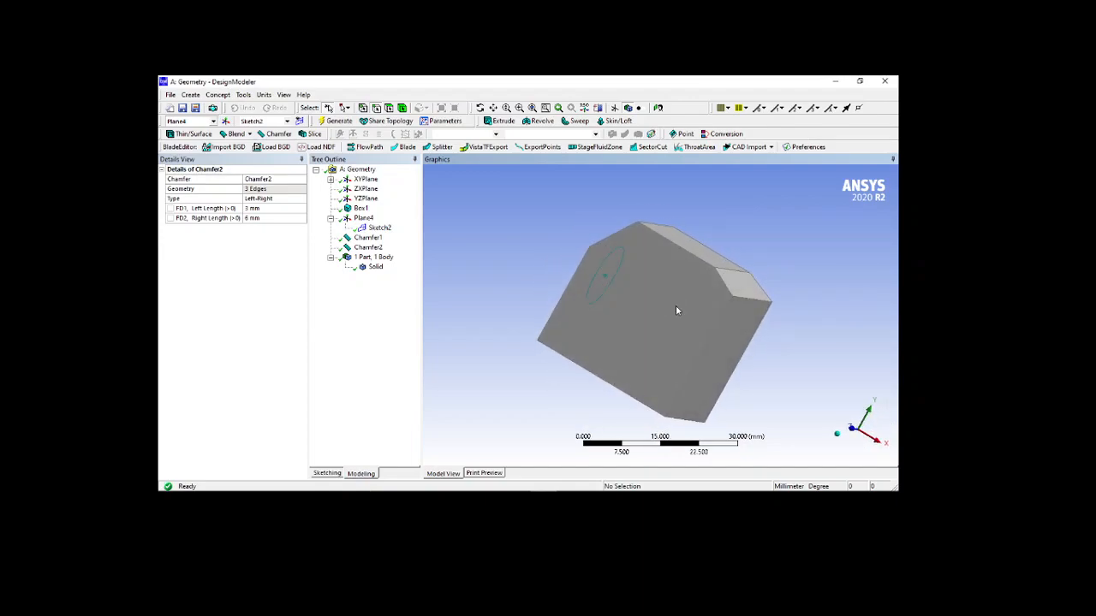
middle_drag(687, 306, 652, 286)
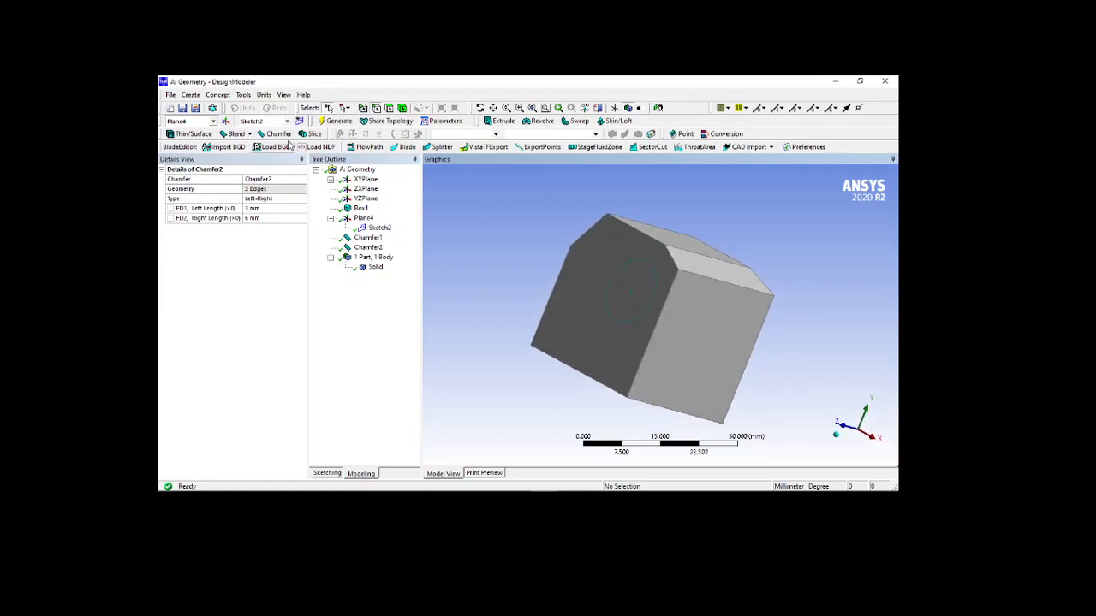
Delete the Chamfer2 and Chamfer1 features from the model.
click(367, 247)
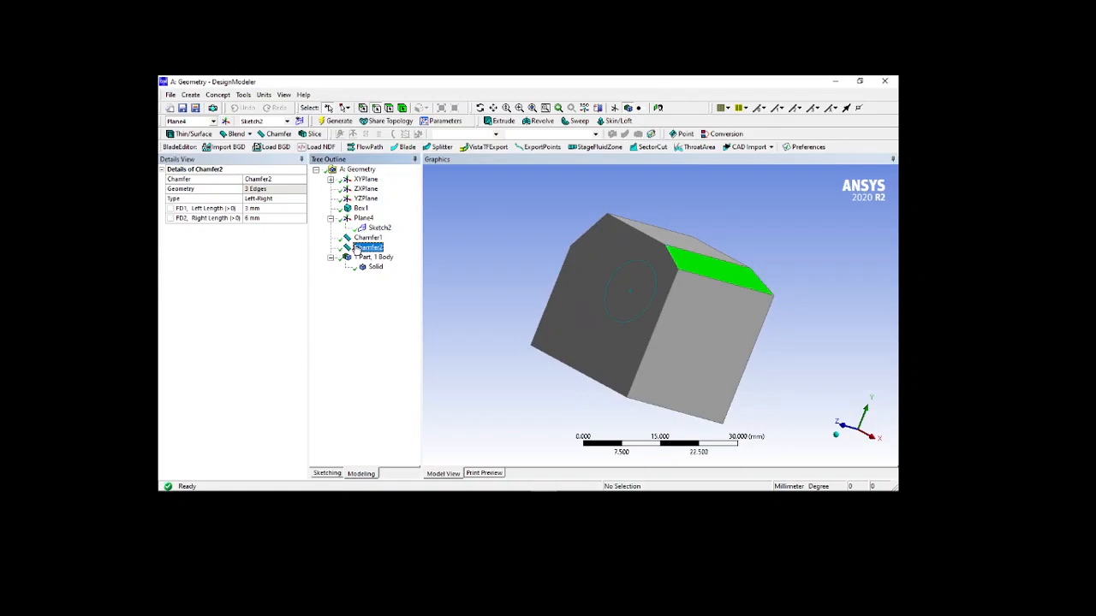
key(Delete)
key(Return)
click(368, 238)
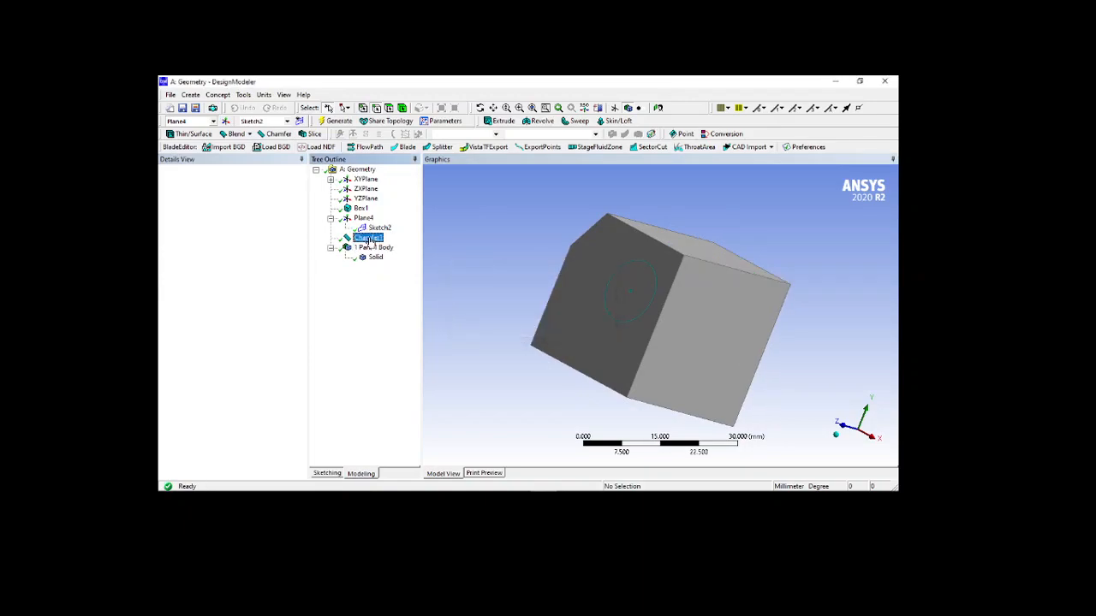
key(Delete)
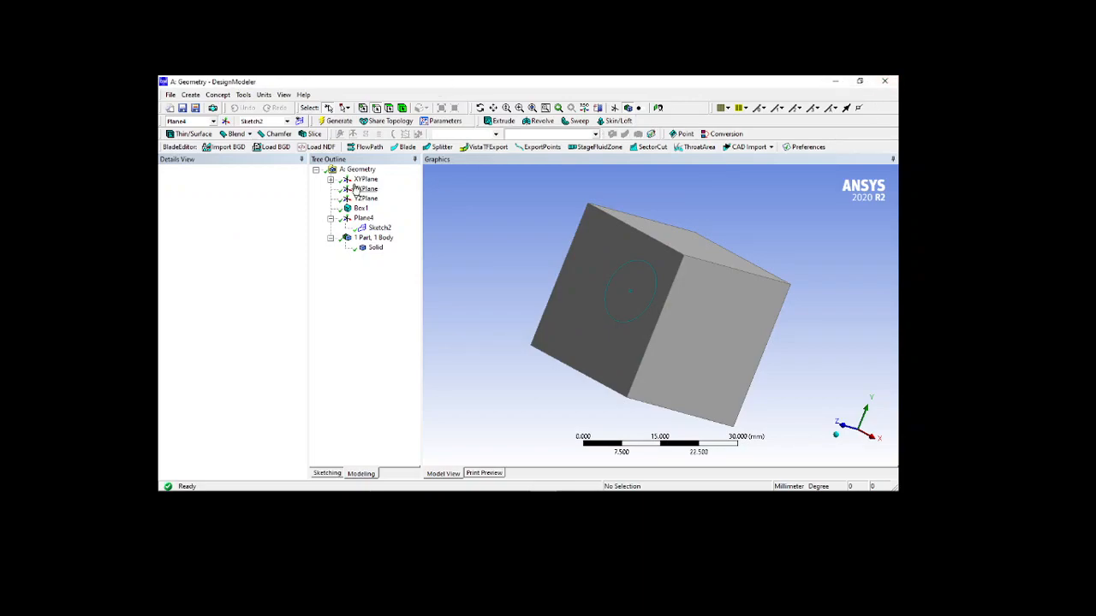
click(314, 134)
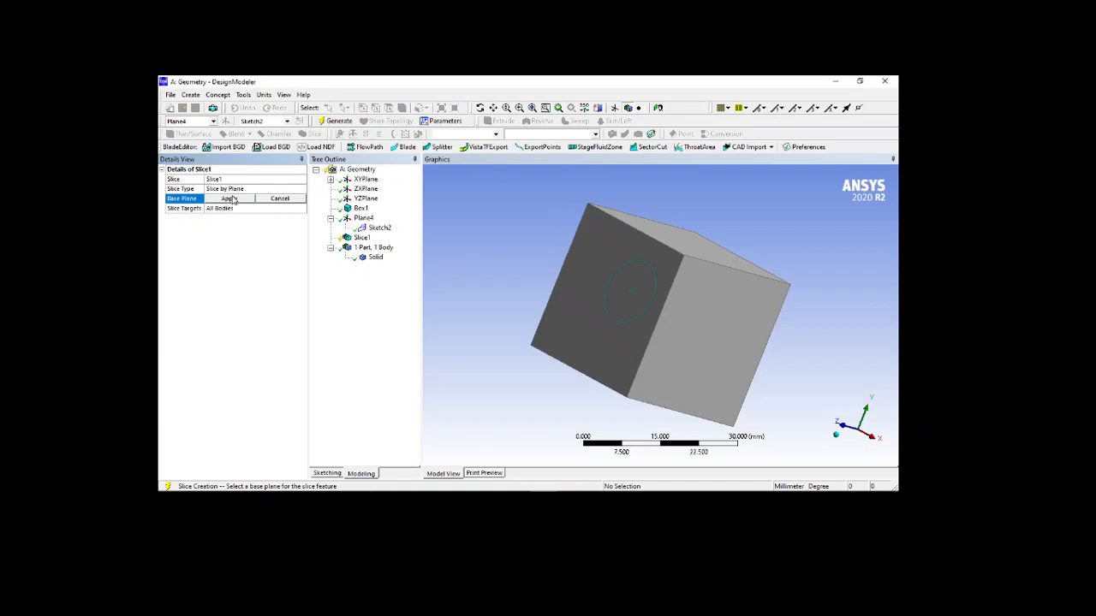
middle_drag(536, 217, 521, 243)
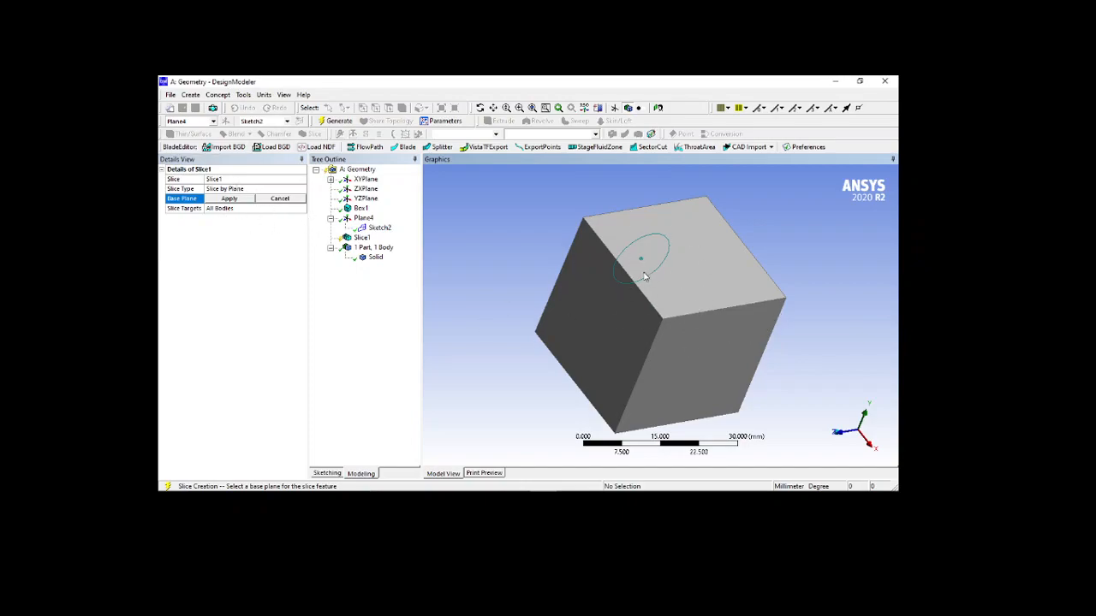
click(224, 199)
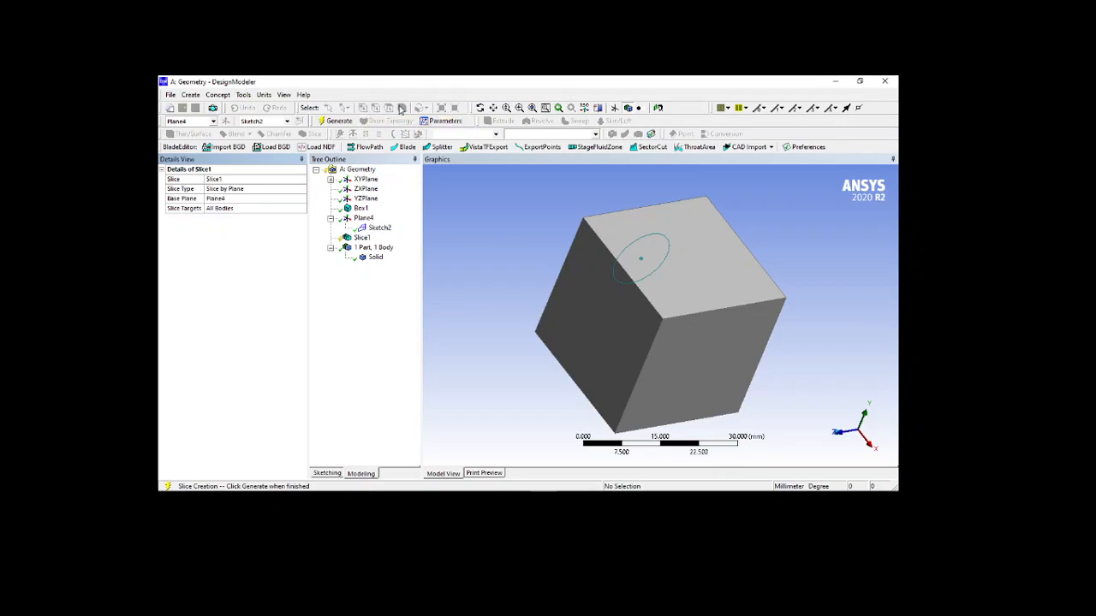
click(353, 240)
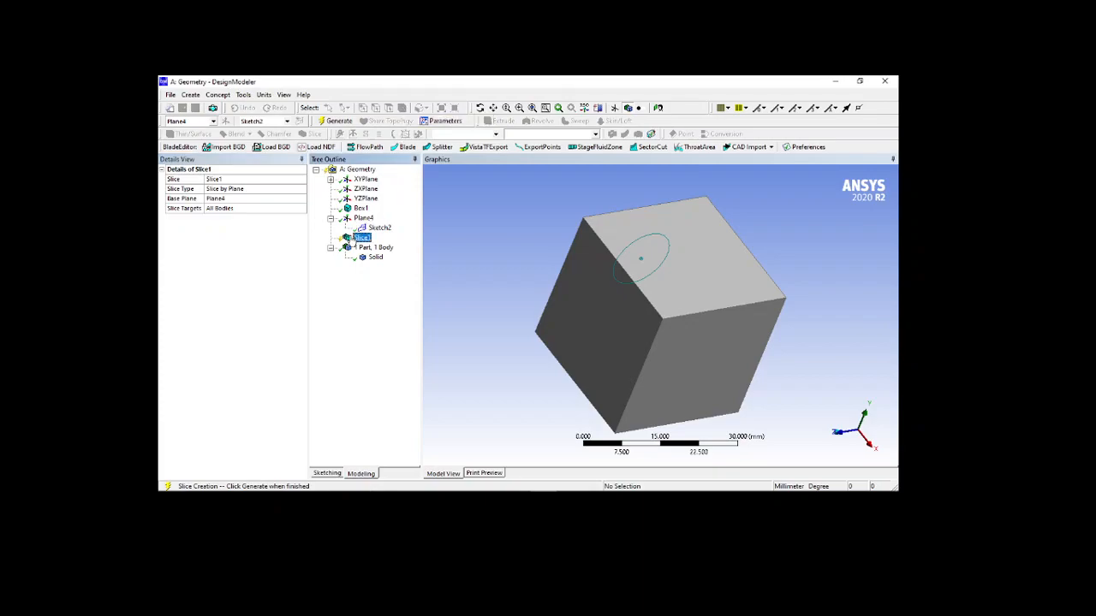
key(Delete)
key(Return)
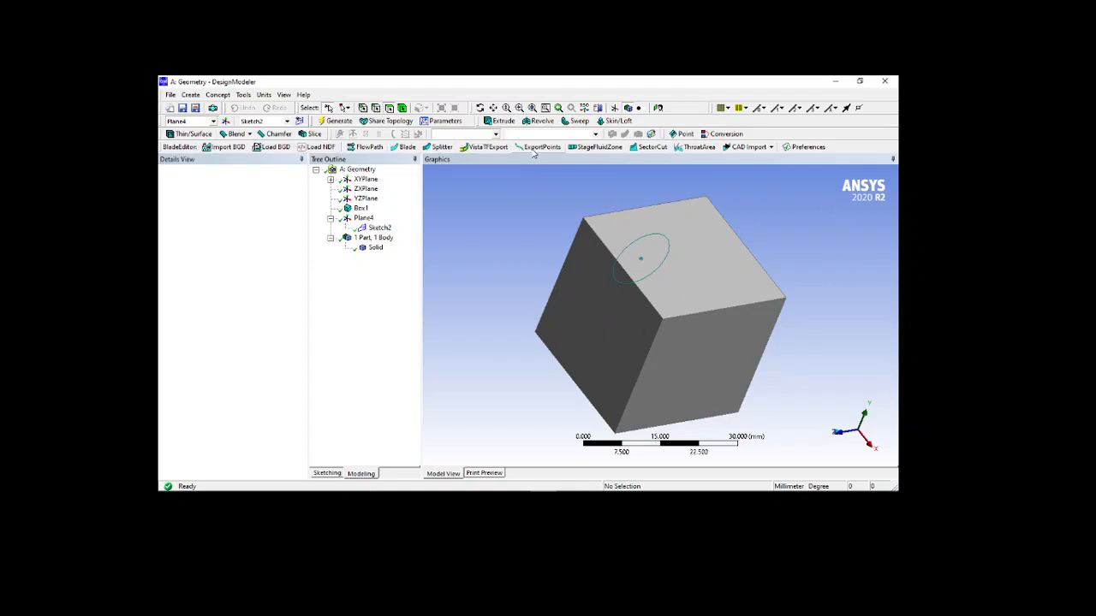
Start a Spot Weld point feature with the box's upper face as base face and that face's four edges as guide edges.
click(684, 135)
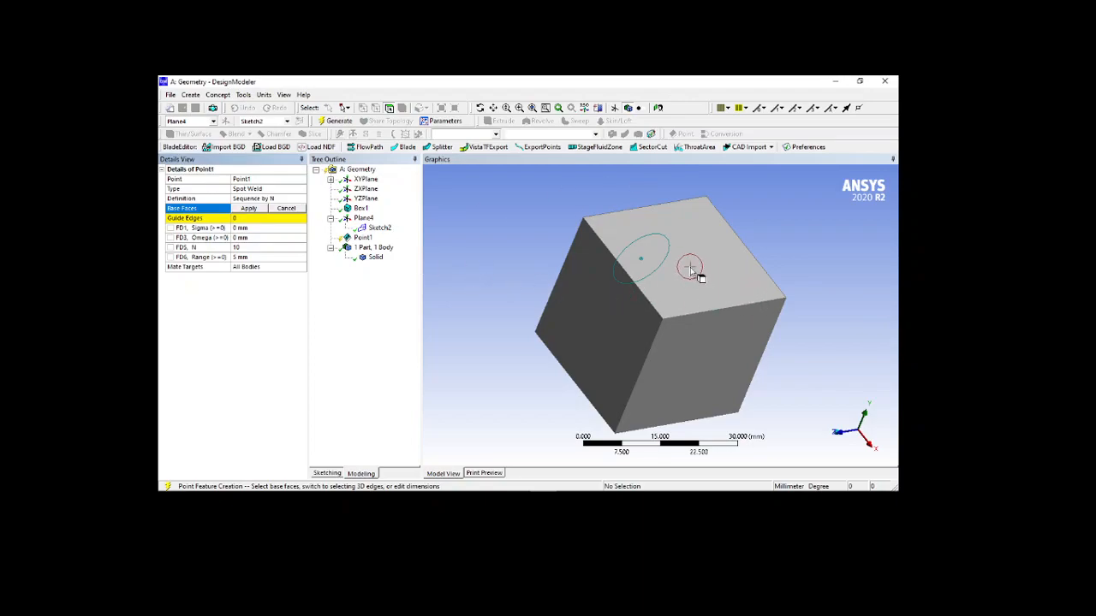
click(720, 293)
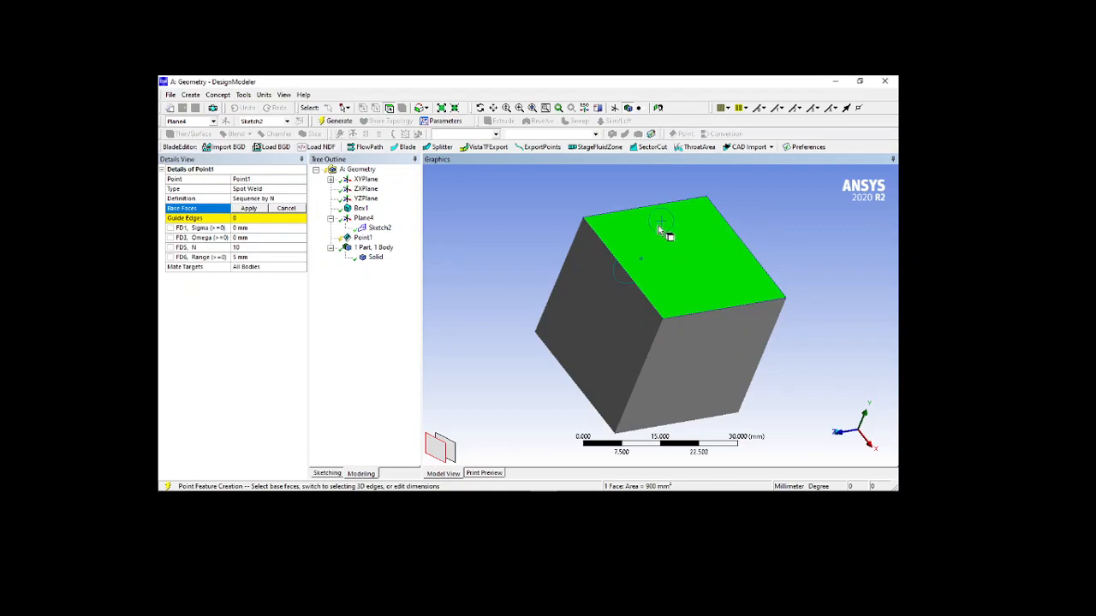
click(248, 208)
click(255, 219)
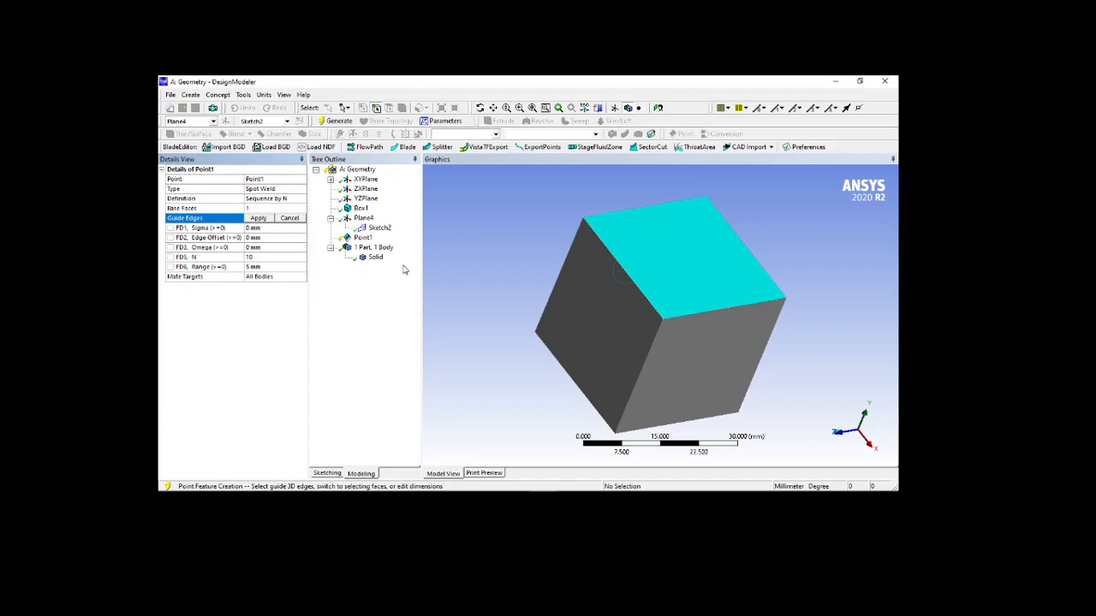
click(612, 213)
ctrl+click(606, 247)
ctrl+click(754, 260)
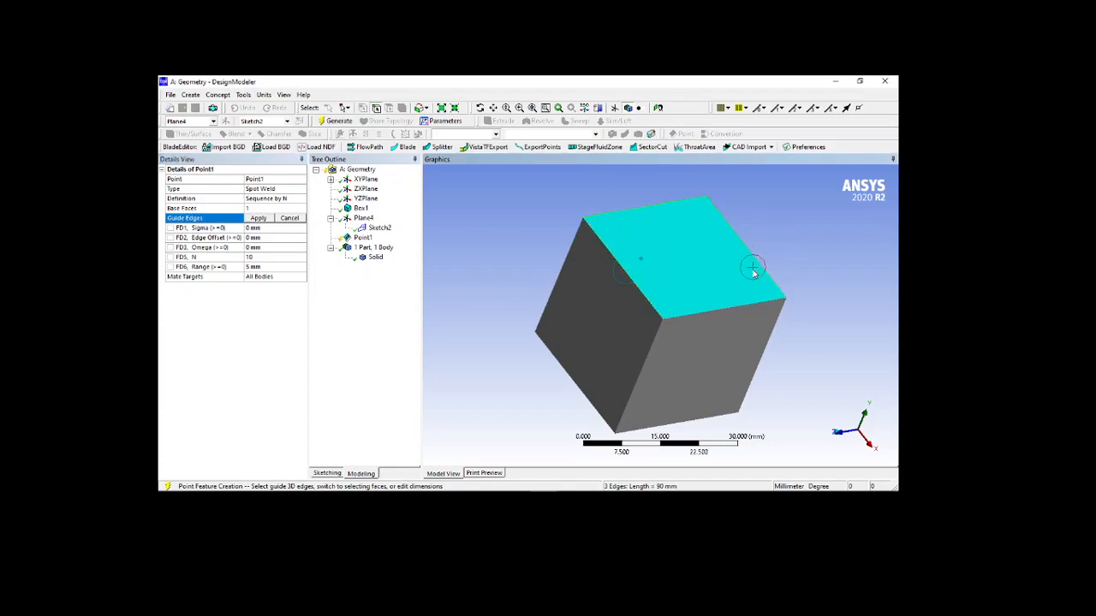
ctrl+click(732, 313)
click(251, 219)
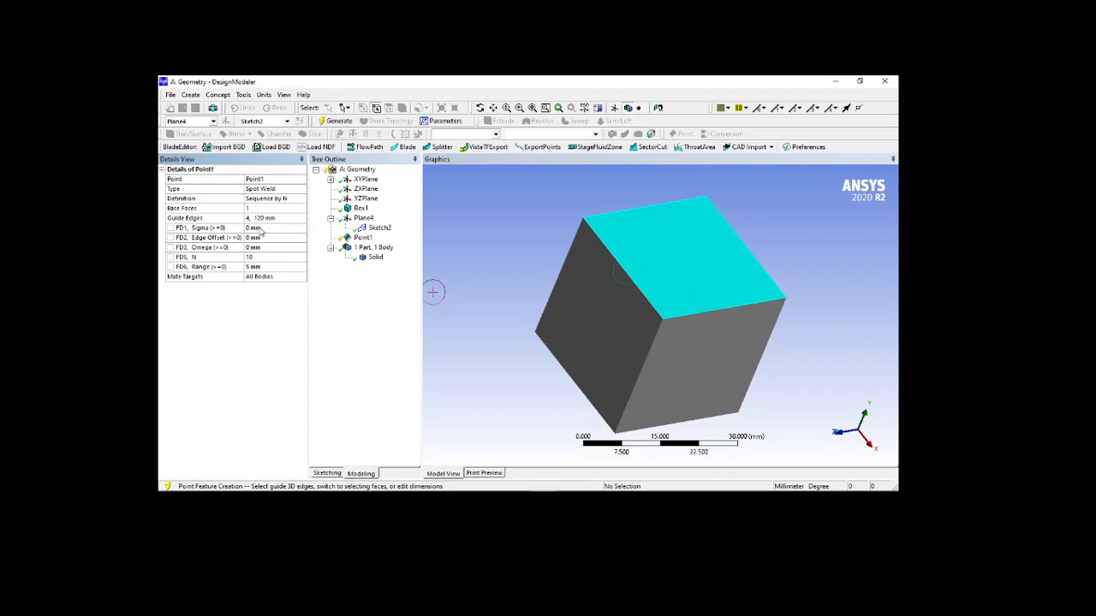
Set Point1's Sigma to 8 mm, Edge Offset to 5 mm and Omega to 2 mm, and generate the spot weld points.
click(274, 228)
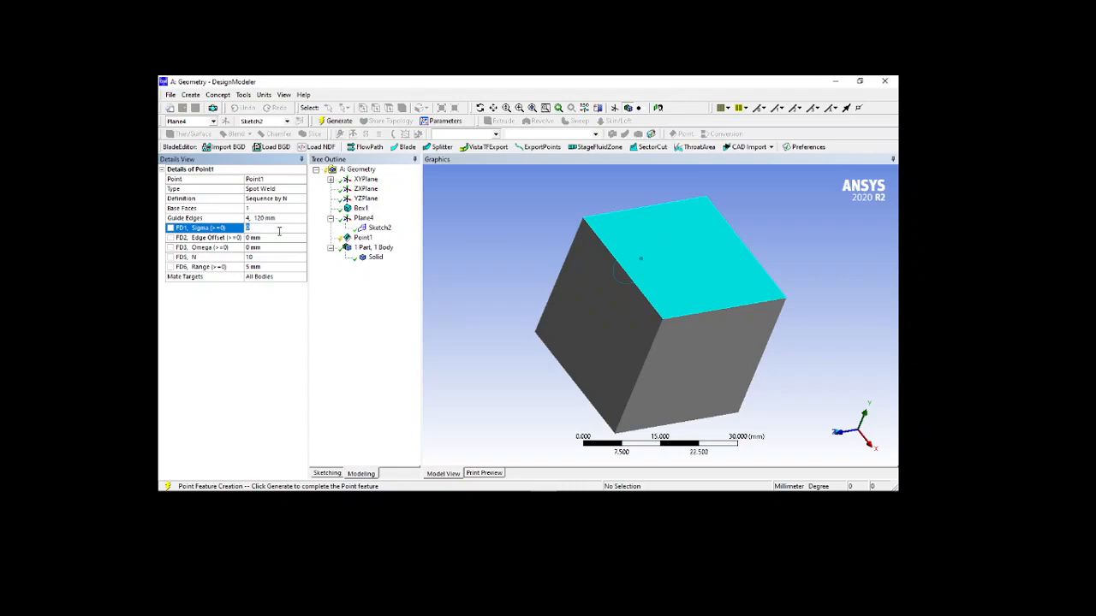
text(8)
click(271, 238)
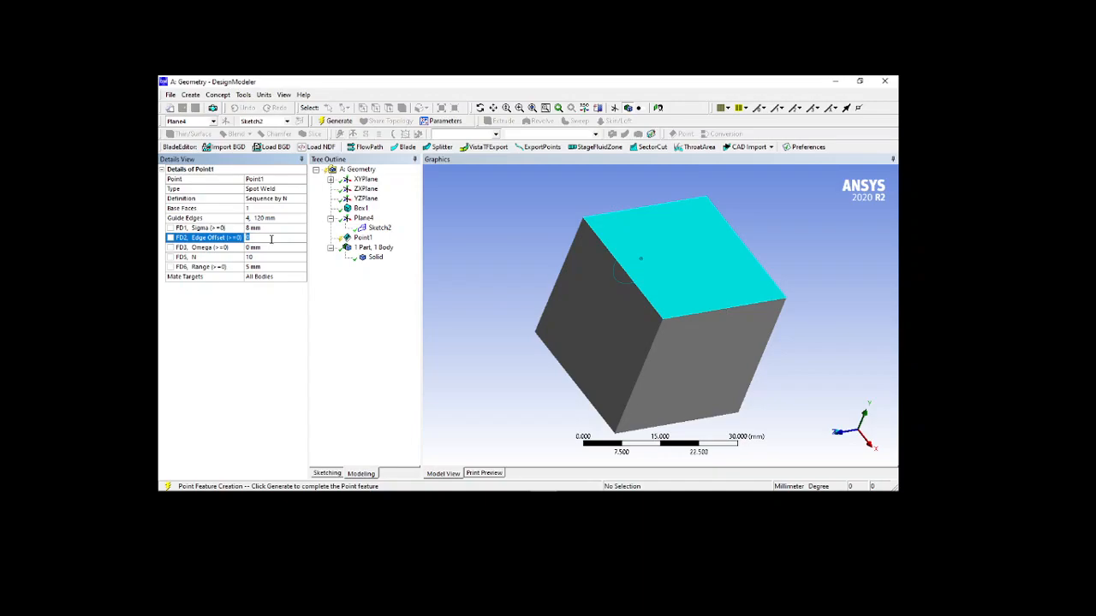
text(5)
click(268, 249)
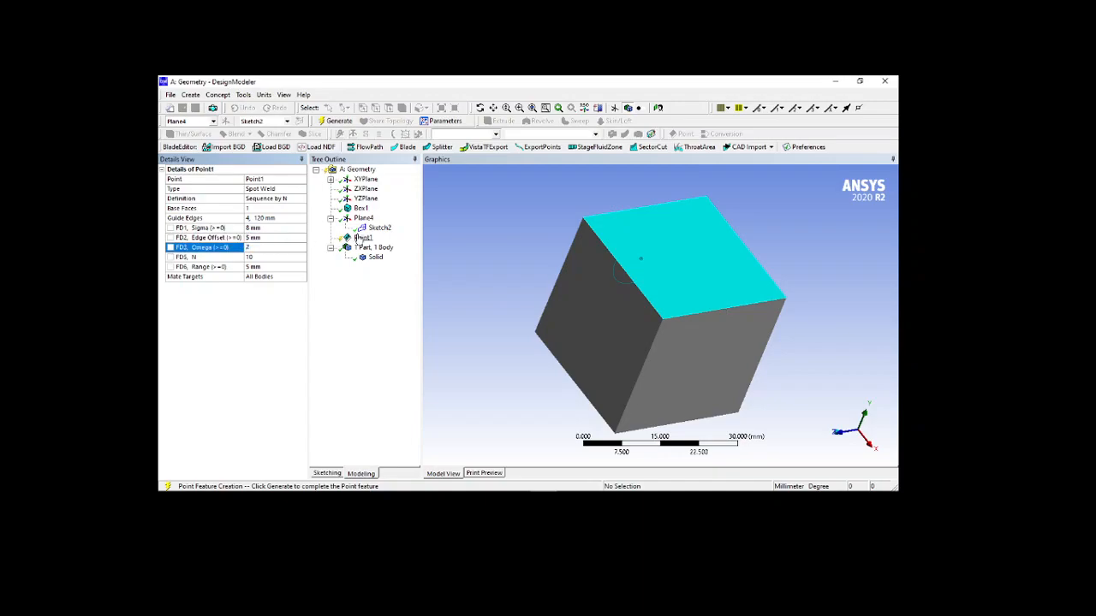
click(332, 122)
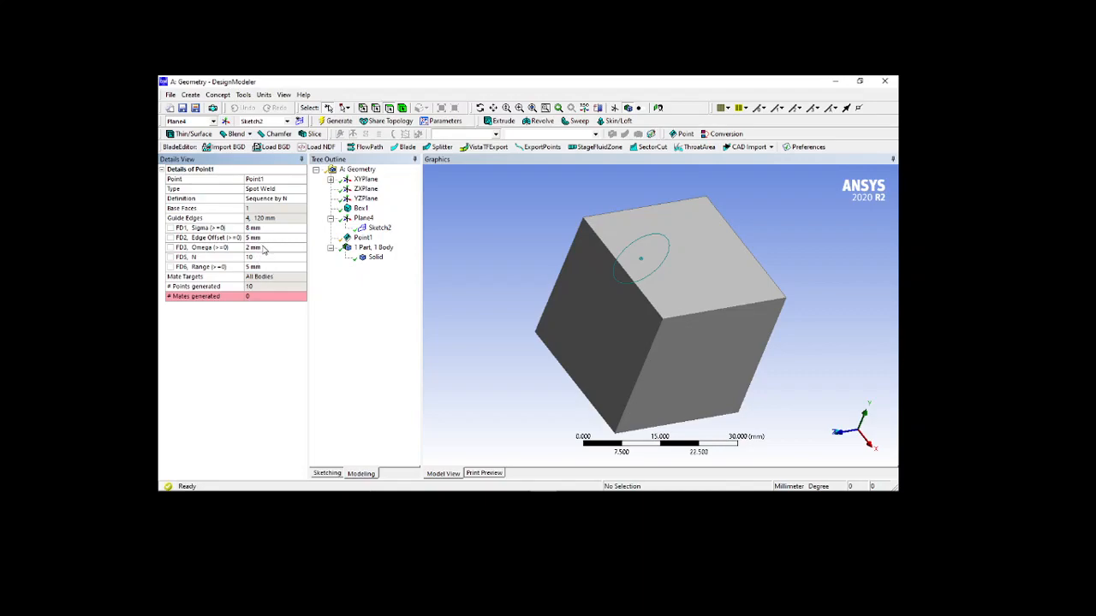
Set Point1's Omega to 0 mm and regenerate the point feature.
click(263, 247)
text(0)
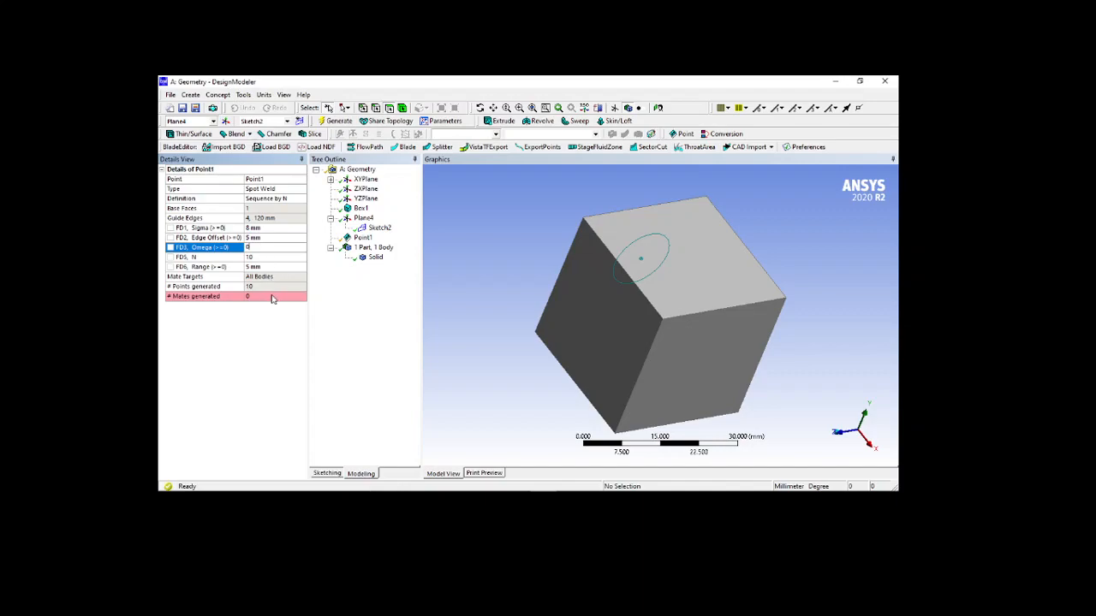
click(326, 122)
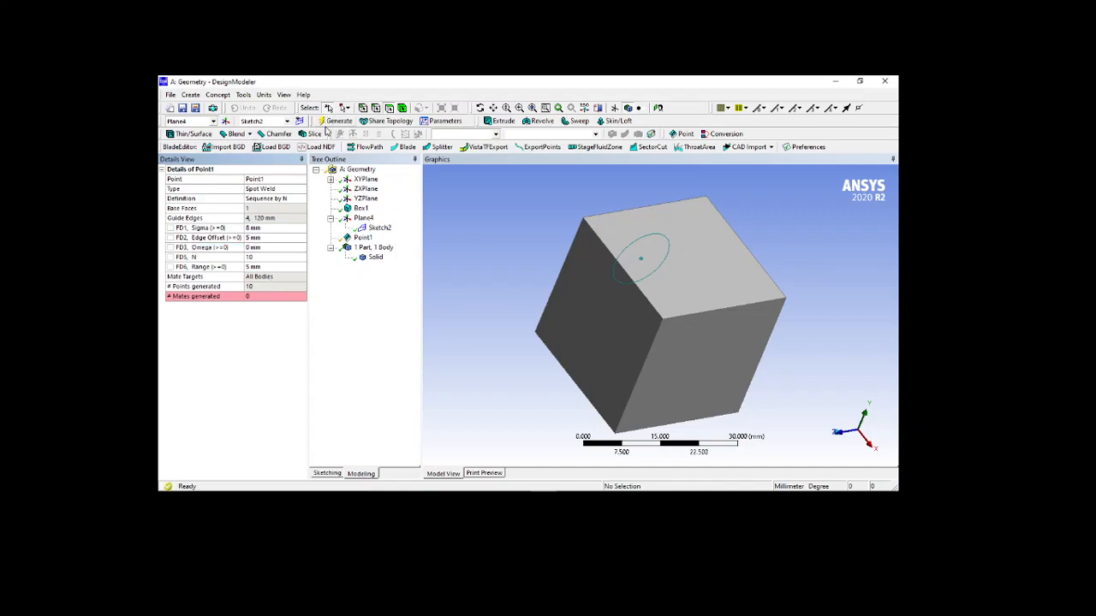
Delete the Point1 feature from the model.
click(358, 243)
key(Delete)
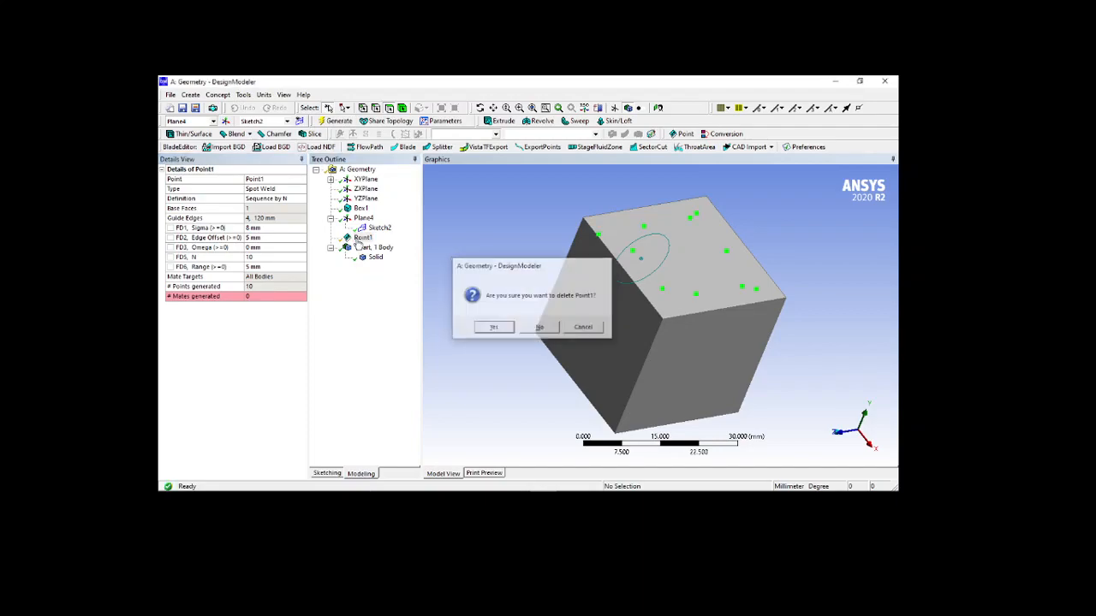
key(Return)
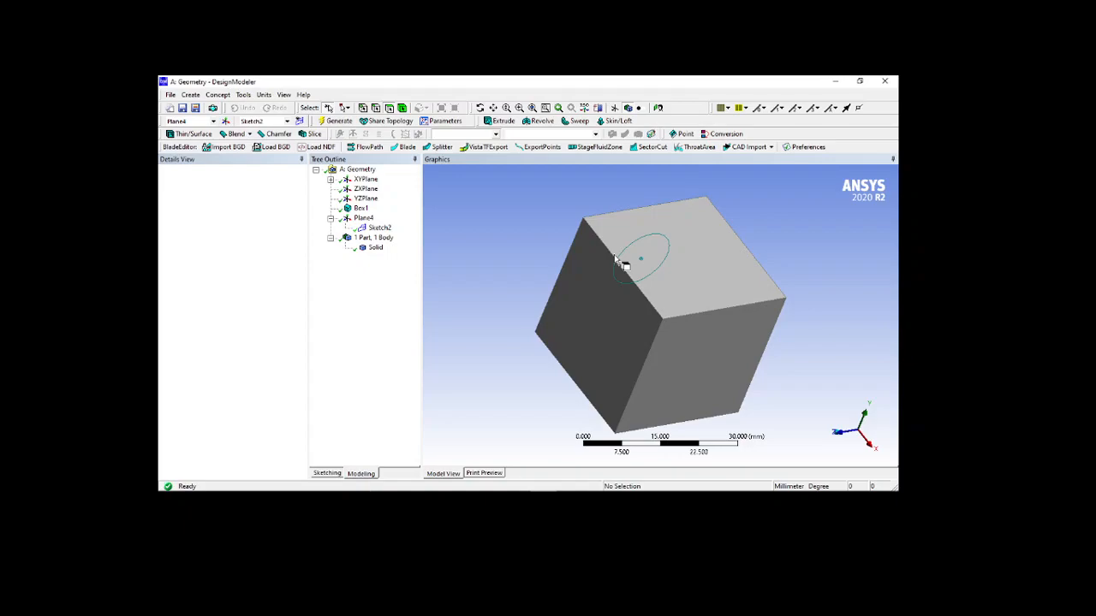
key(alt+Tab)
key(alt+Tab)
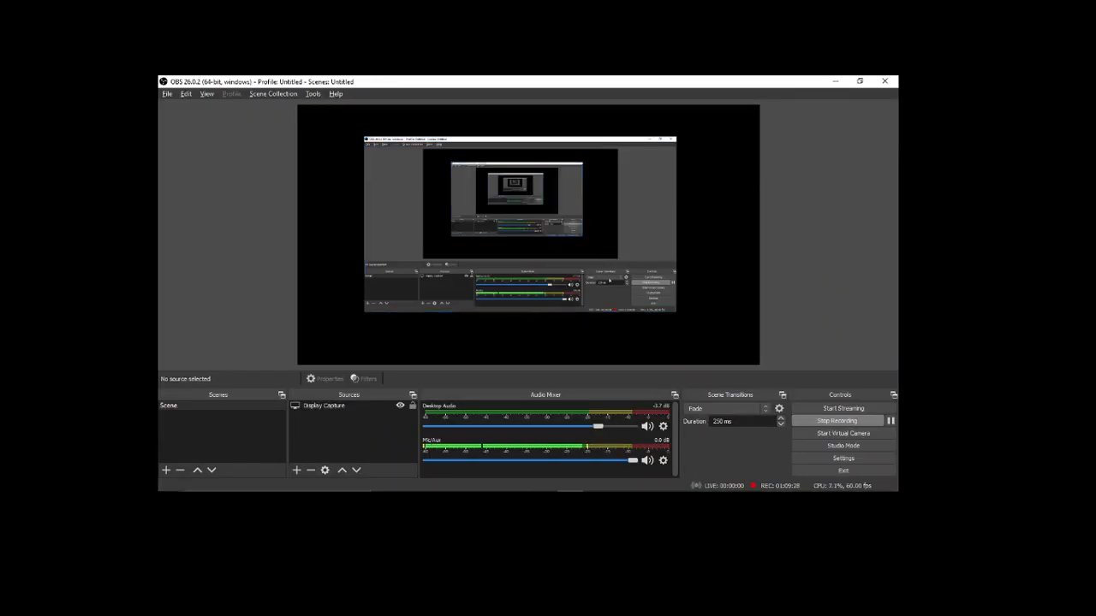